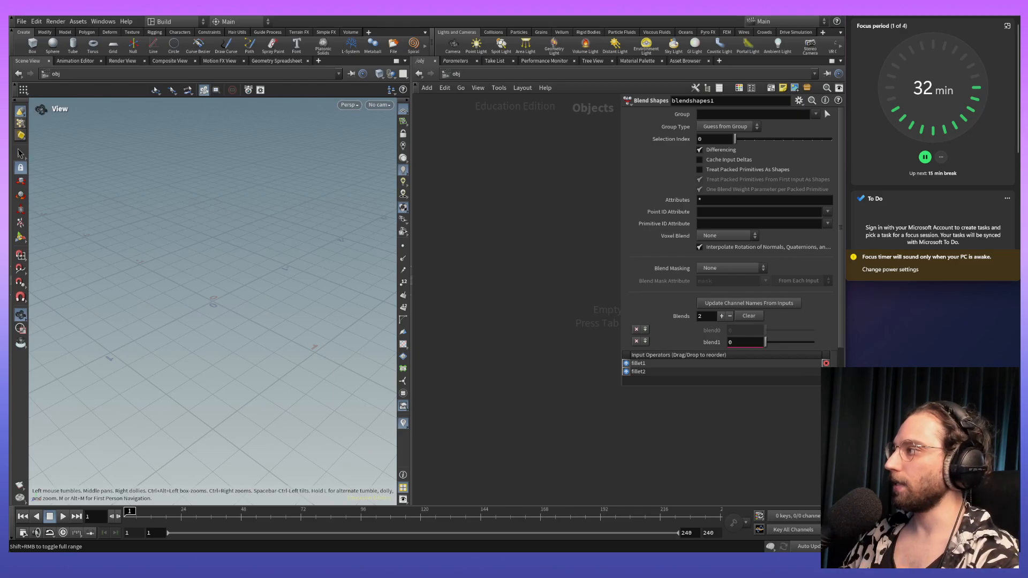
# Switch to the browser and skim the Houdini for Games in Unreal Engine course curriculum through Module 8, returning to the course overview.
pyautogui.moveTo(455, 551); pyautogui.dragTo(483, 16)
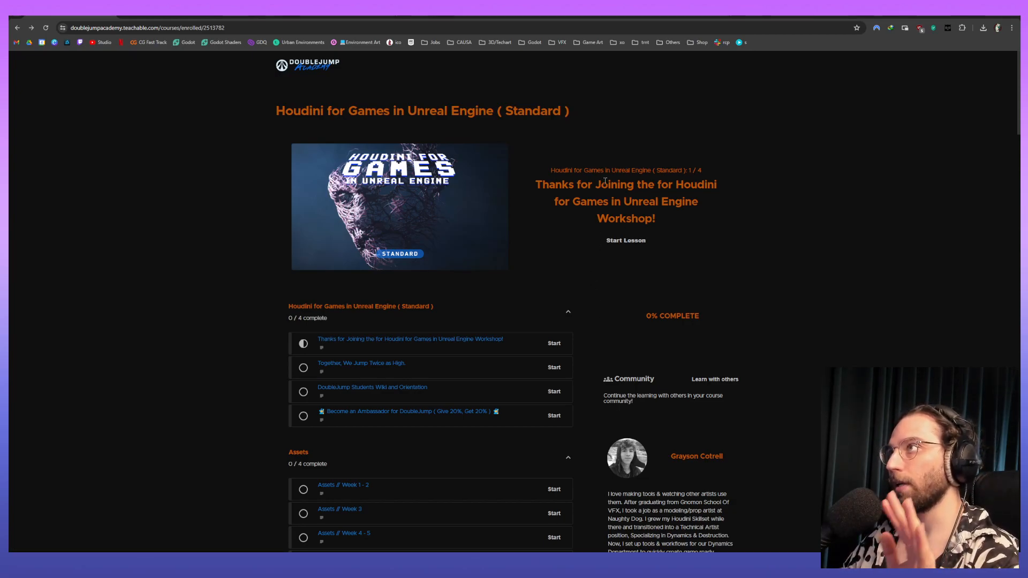
pyautogui.scroll(-8, 605, 190)
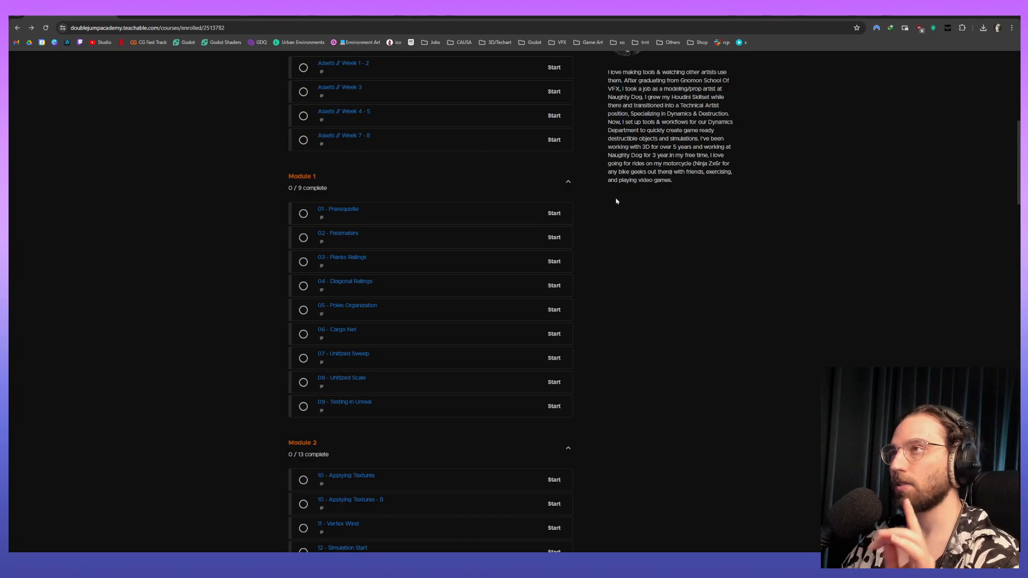
pyautogui.scroll(-5, 615, 214)
pyautogui.scroll(-4, 615, 230)
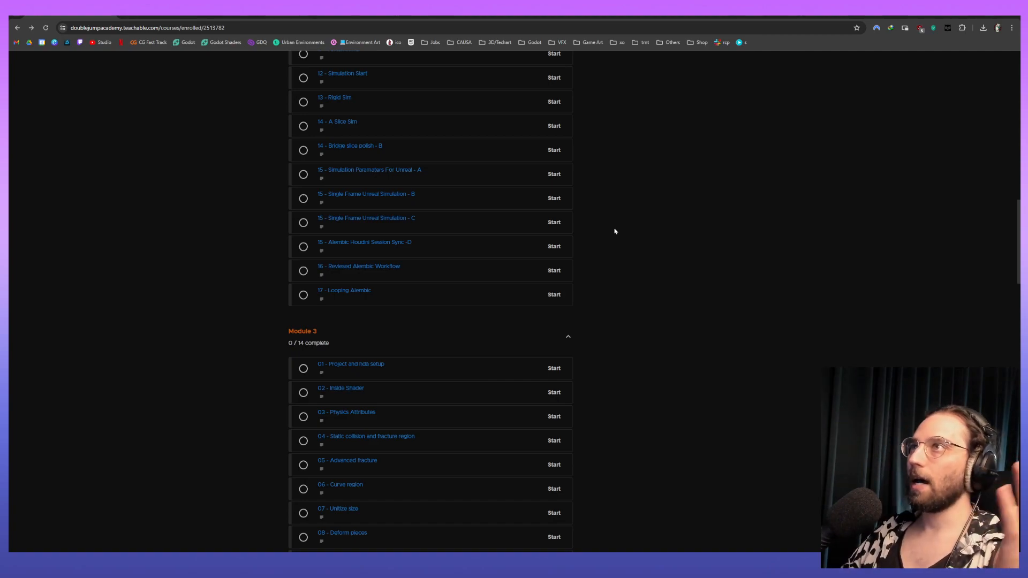
pyautogui.scroll(-10, 615, 231)
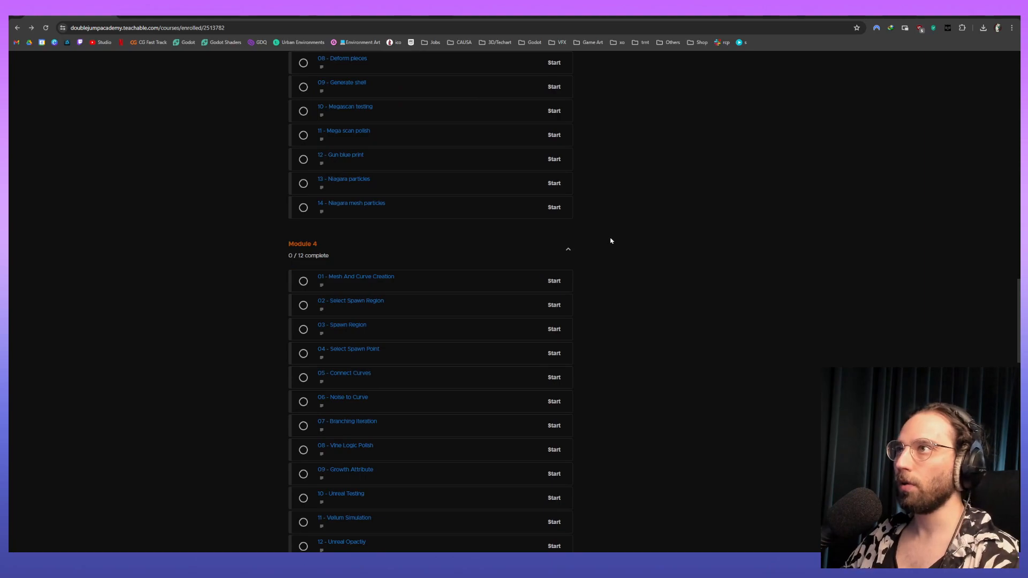
pyautogui.scroll(-5, 610, 242)
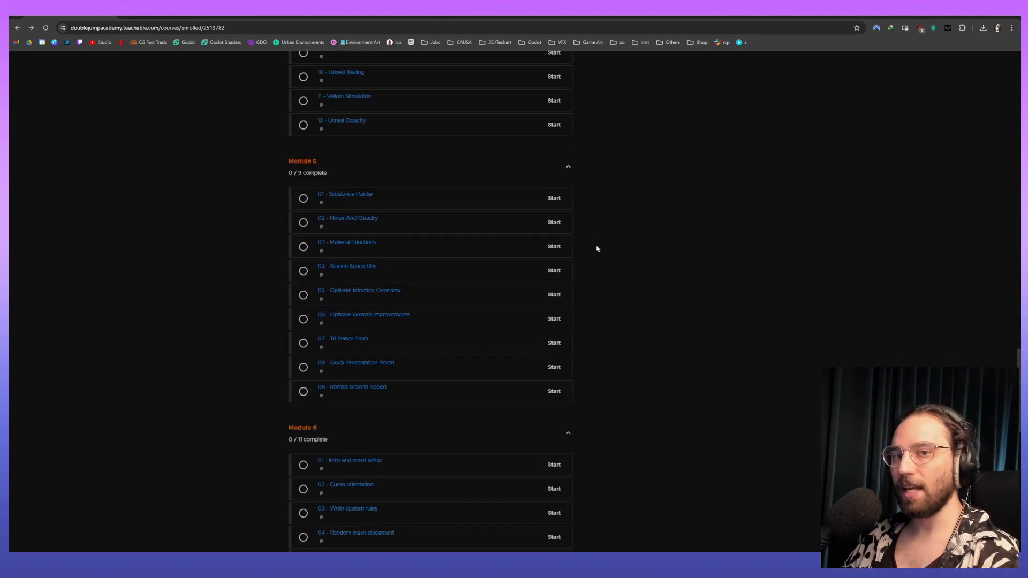
pyautogui.scroll(-10, 597, 250)
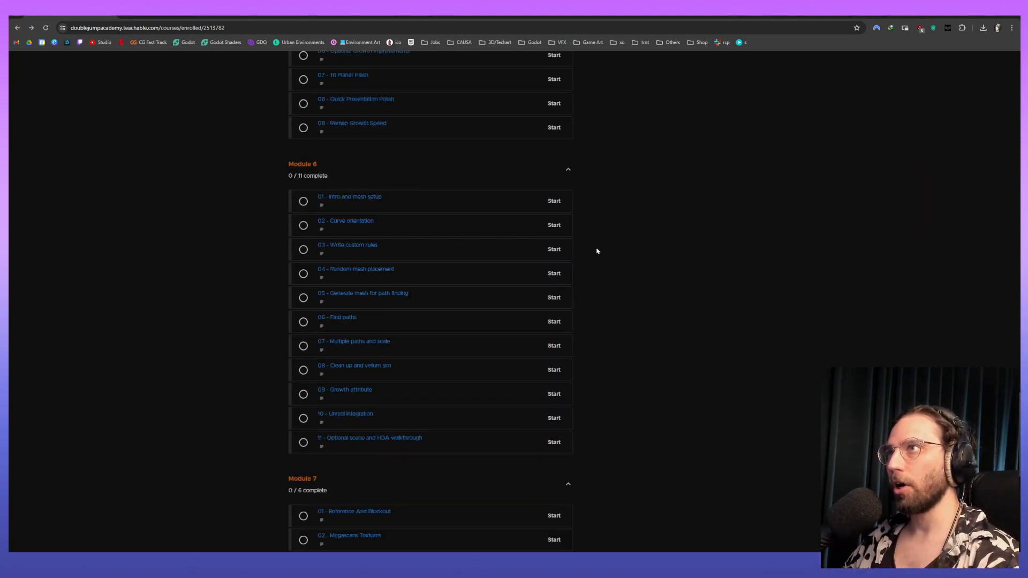
pyautogui.scroll(-3, 597, 251)
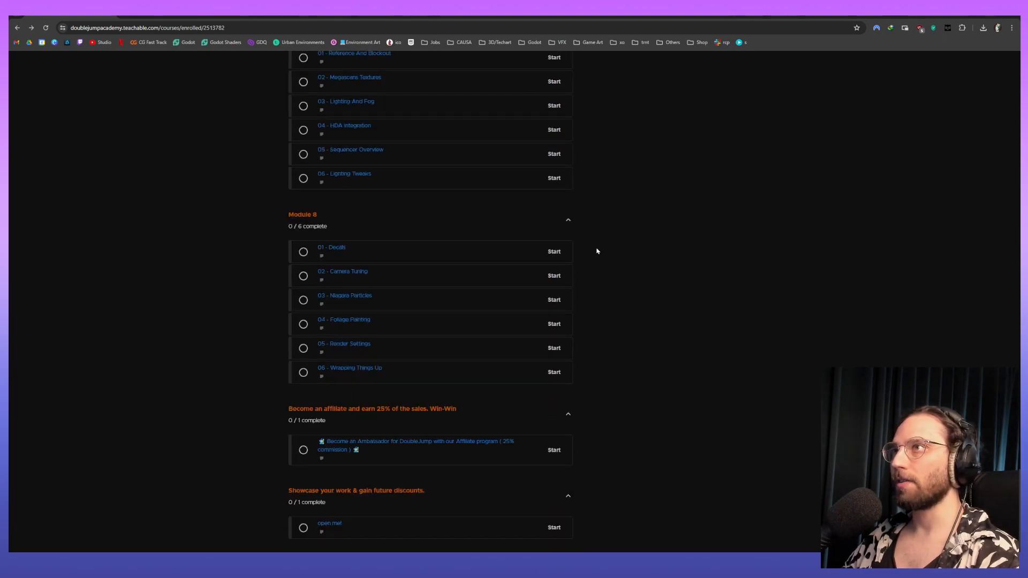
pyautogui.scroll(20, 597, 250)
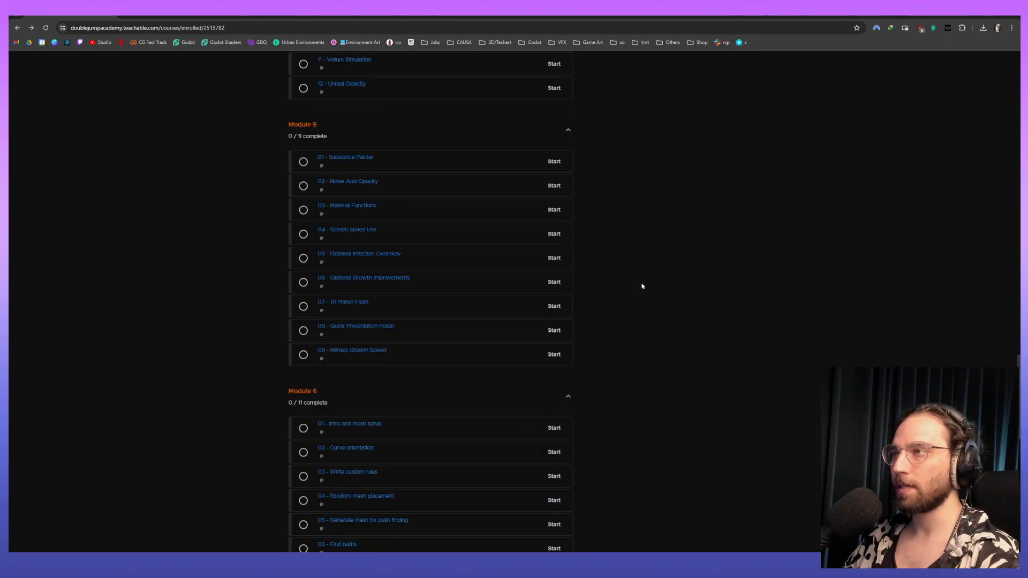
pyautogui.scroll(6, 644, 288)
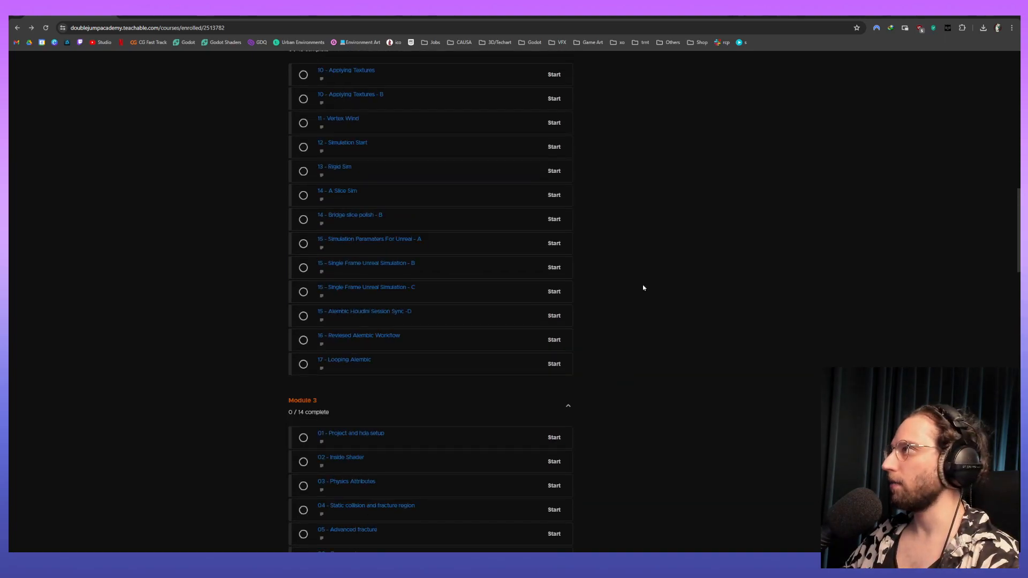
pyautogui.scroll(6, 644, 288)
pyautogui.scroll(3, 643, 288)
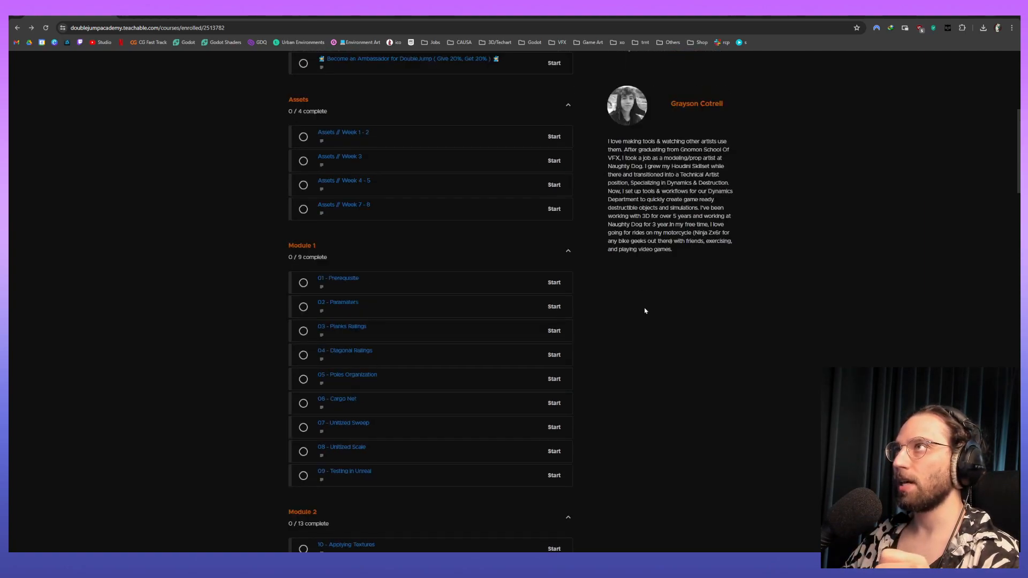
pyautogui.scroll(2, 646, 311)
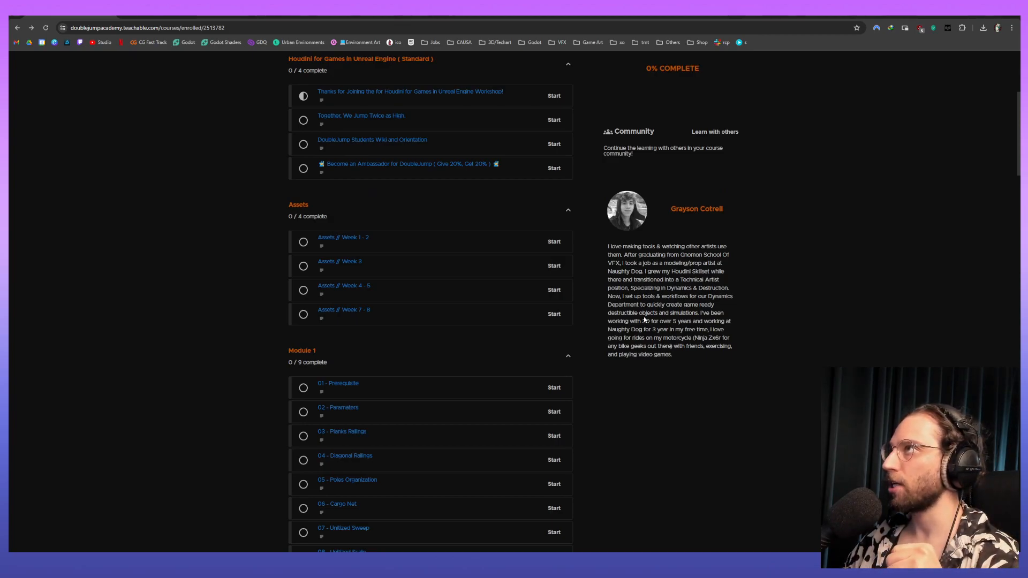
pyautogui.scroll(3, 367, 267)
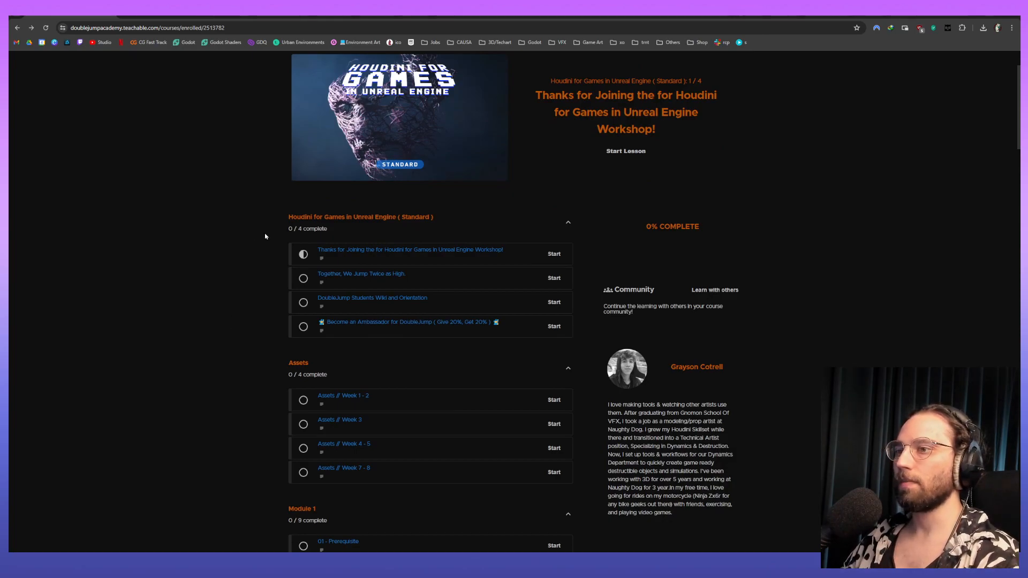
# Enlarge the course page and review the introductory lessons and the weekly entries in the Assets section.
pyautogui.keyDown('ctrl'); pyautogui.scroll(3, 265, 236); pyautogui.keyUp('ctrl')
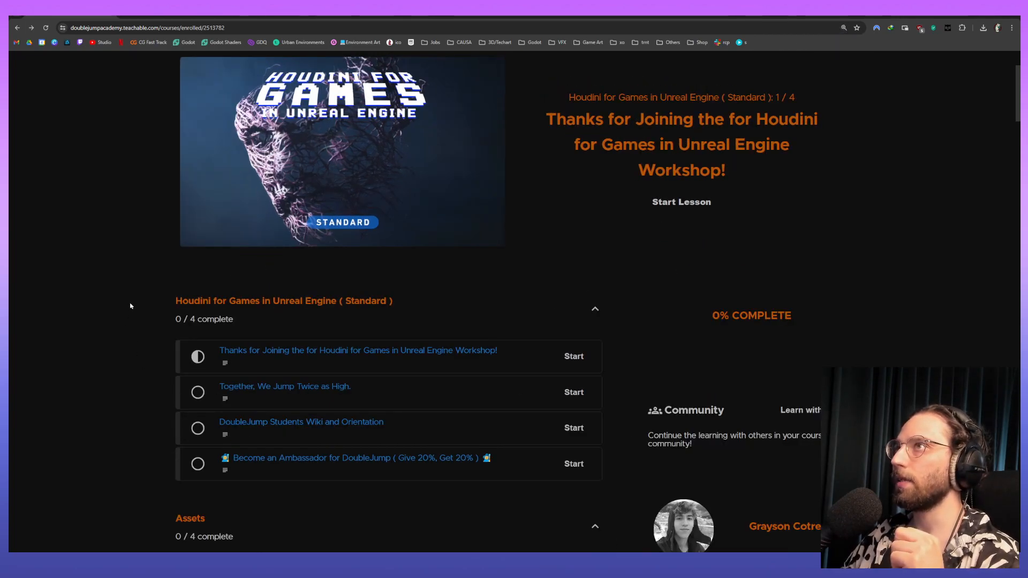
pyautogui.scroll(-1, 130, 305)
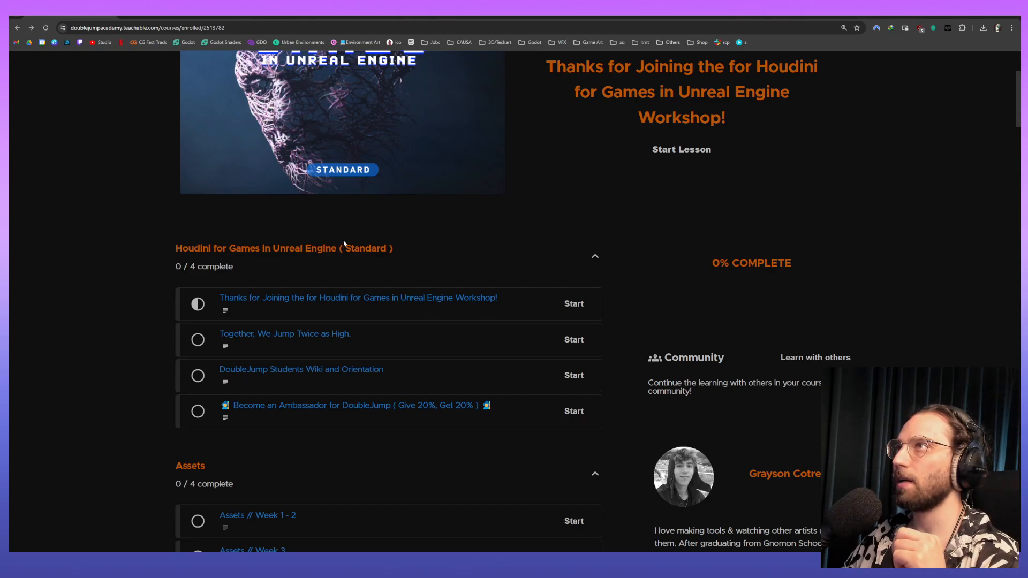
pyautogui.scroll(-1, 159, 237)
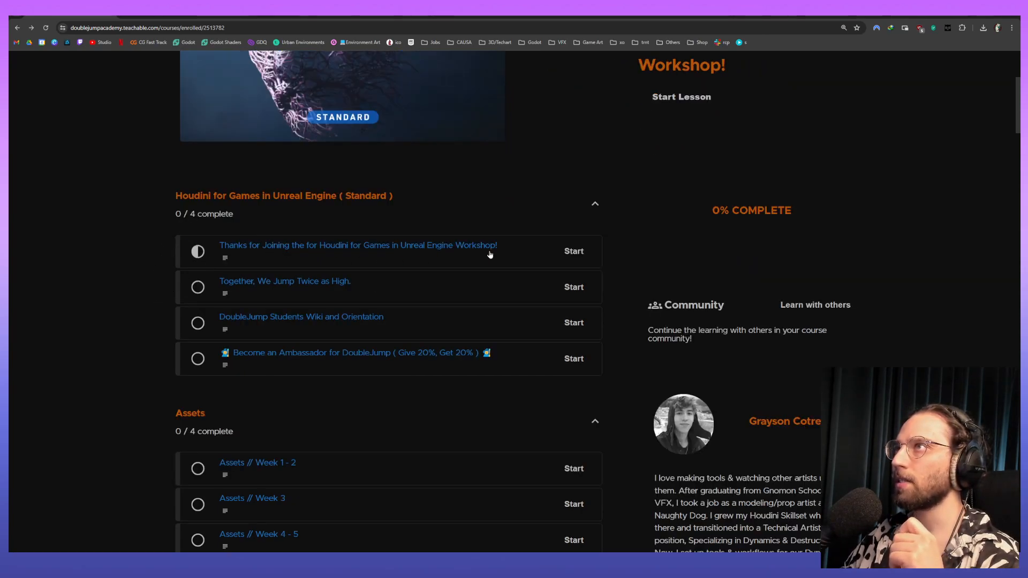
pyautogui.scroll(-3, 279, 320)
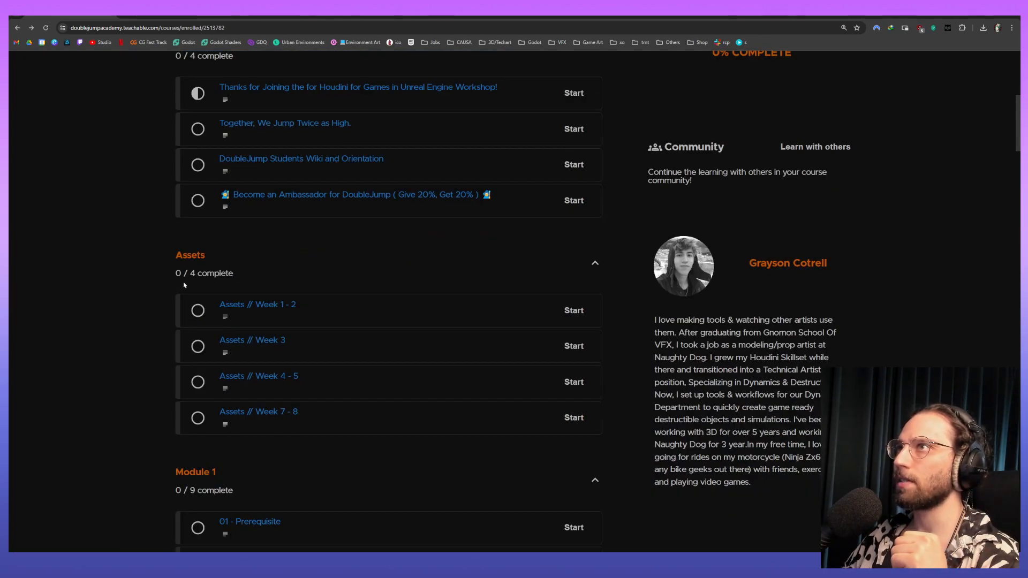
pyautogui.moveTo(179, 264); pyautogui.dragTo(229, 263)
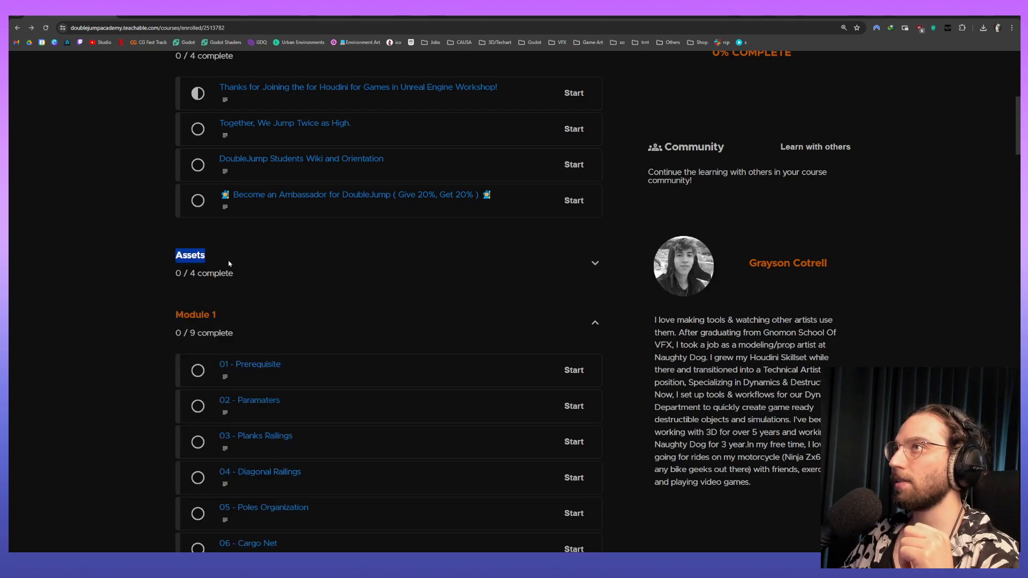
pyautogui.click(225, 289)
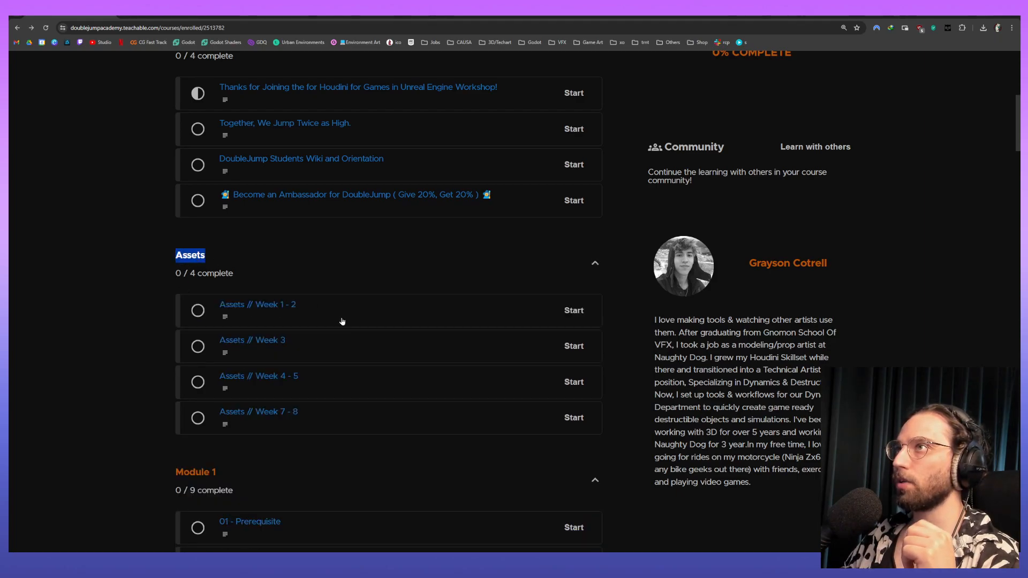
pyautogui.scroll(-1, 148, 364)
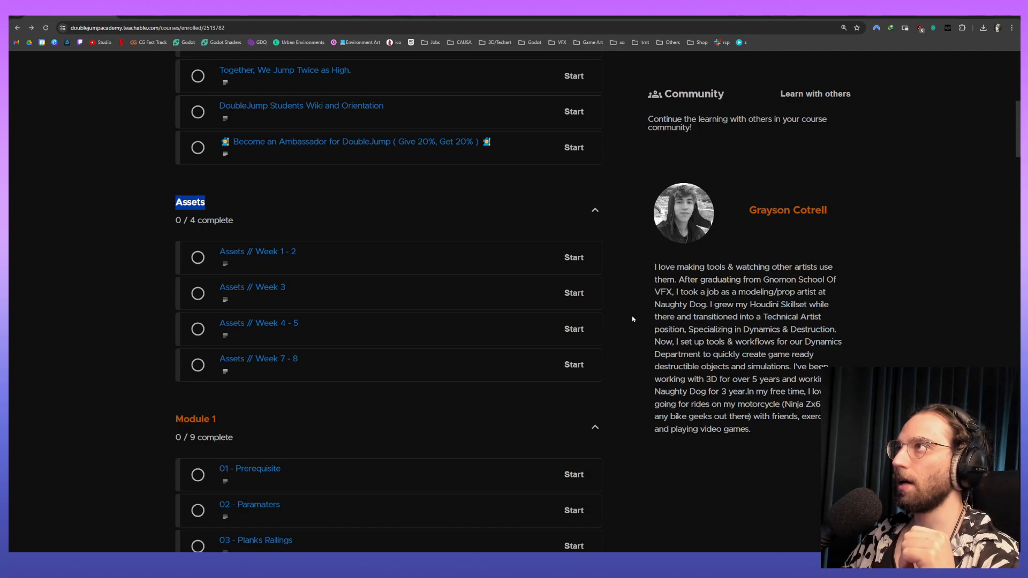
# Review the Module 1 lesson list from Prerequisite to Testing in Unreal.
pyautogui.scroll(-4, 131, 409)
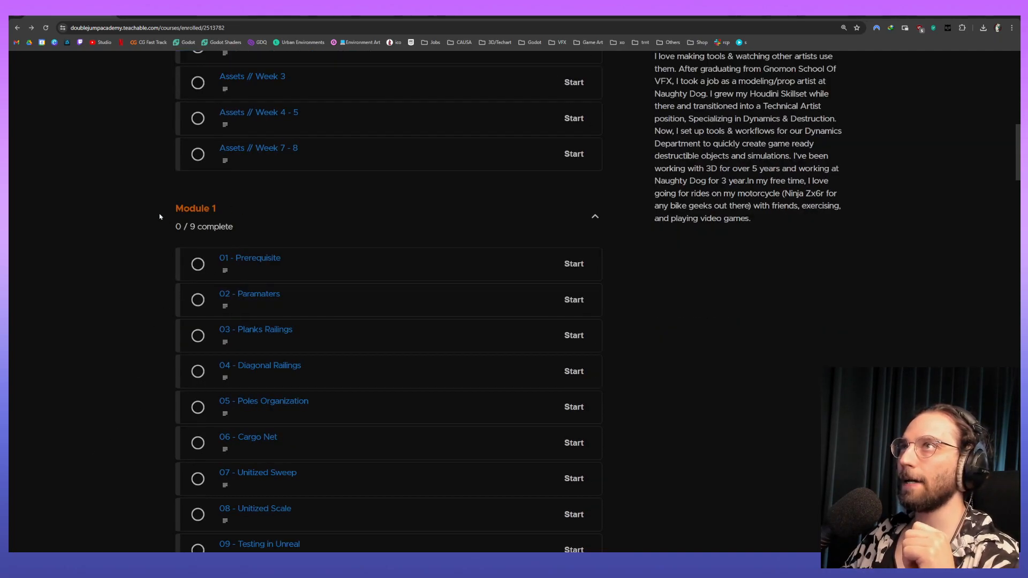
pyautogui.scroll(-1, 159, 216)
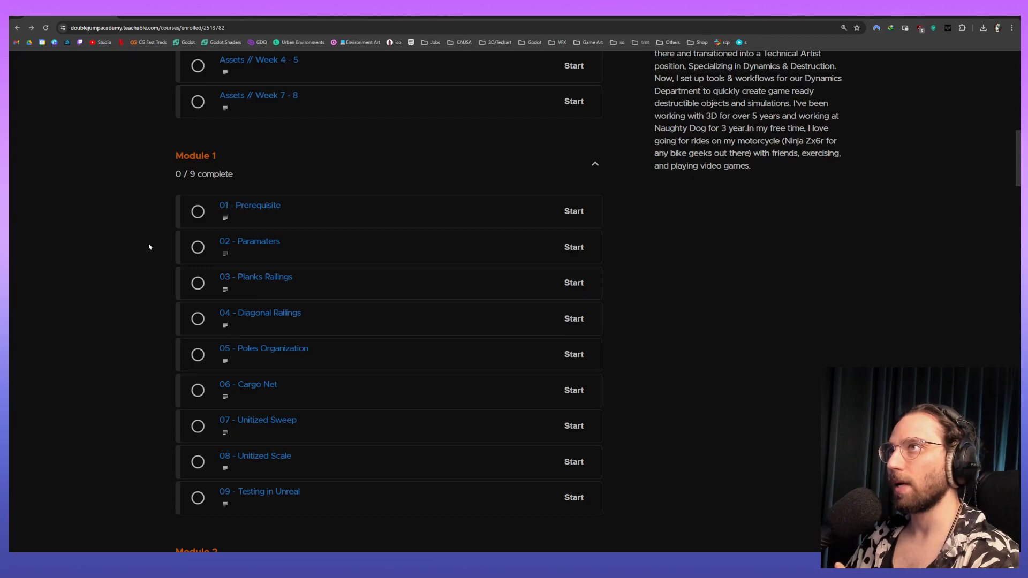
pyautogui.scroll(-1, 121, 236)
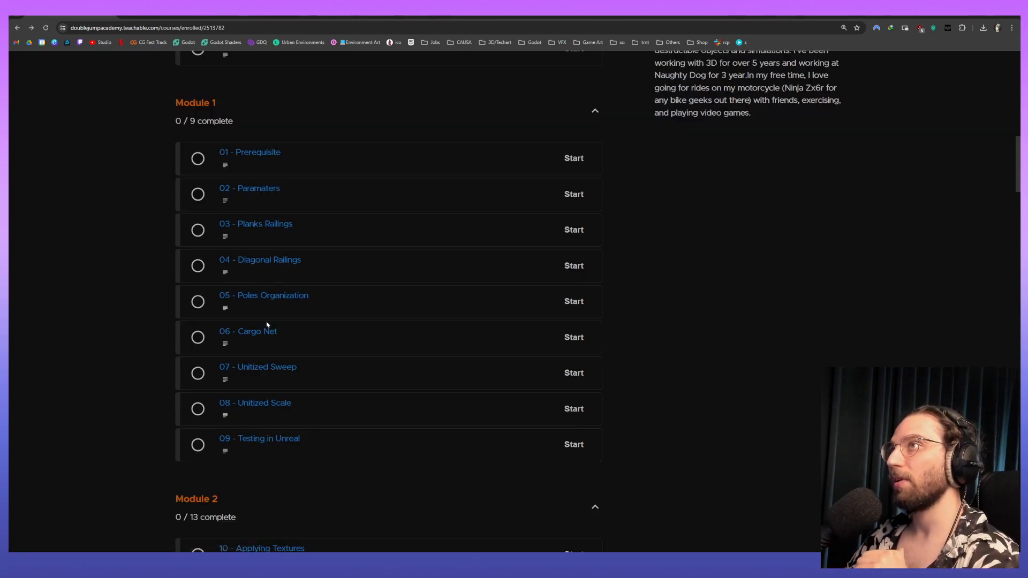
pyautogui.scroll(-1, 257, 367)
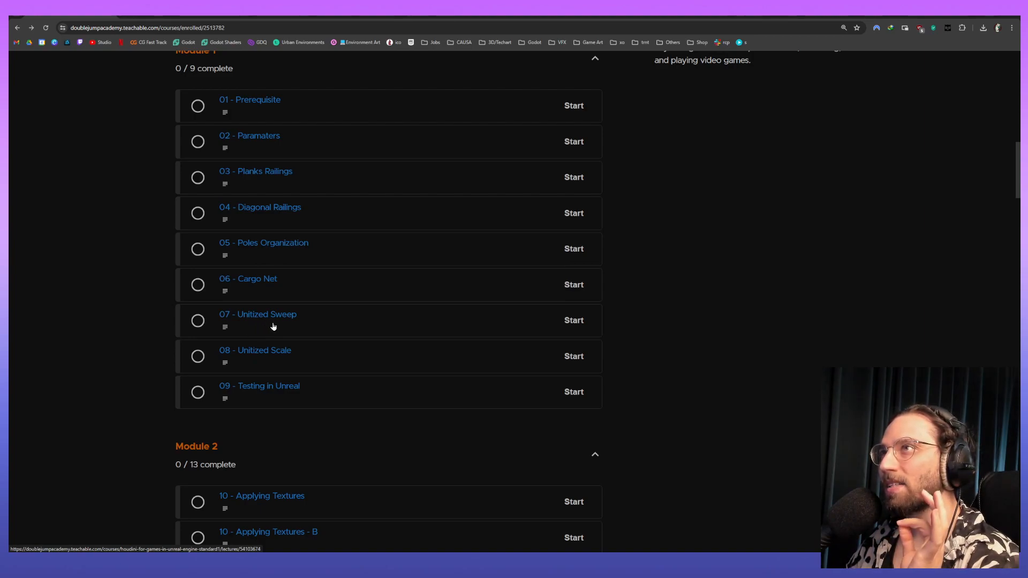
pyautogui.scroll(-1, 288, 328)
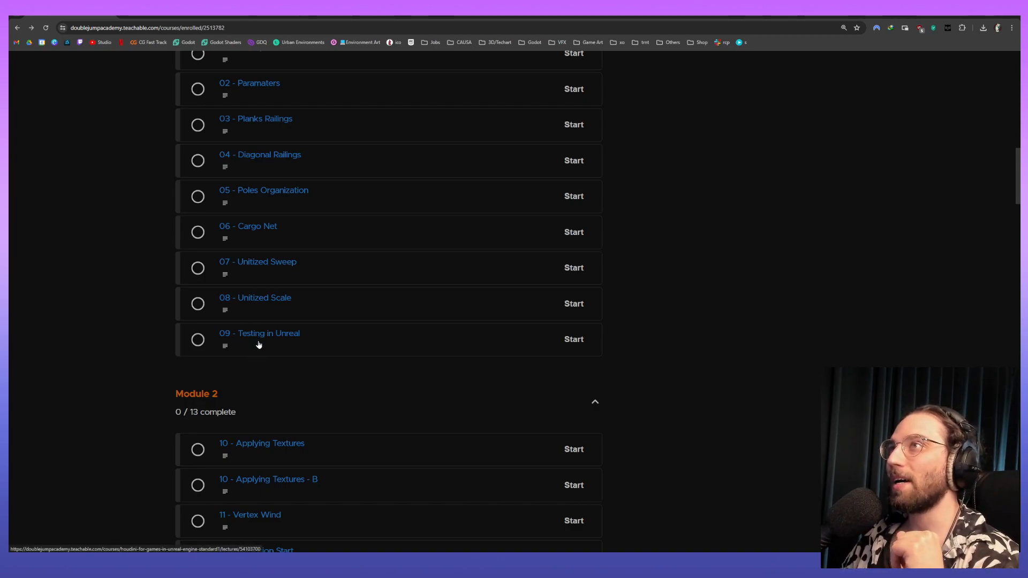
# Review the Module 2 lesson list from Applying Textures to Looping Alembic.
pyautogui.scroll(-3, 300, 355)
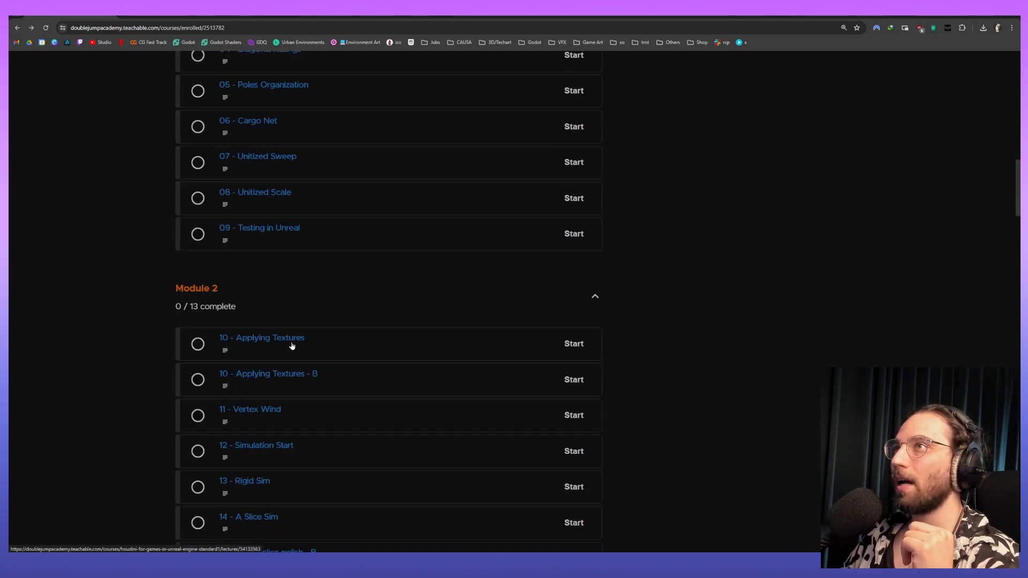
pyautogui.scroll(-1, 288, 342)
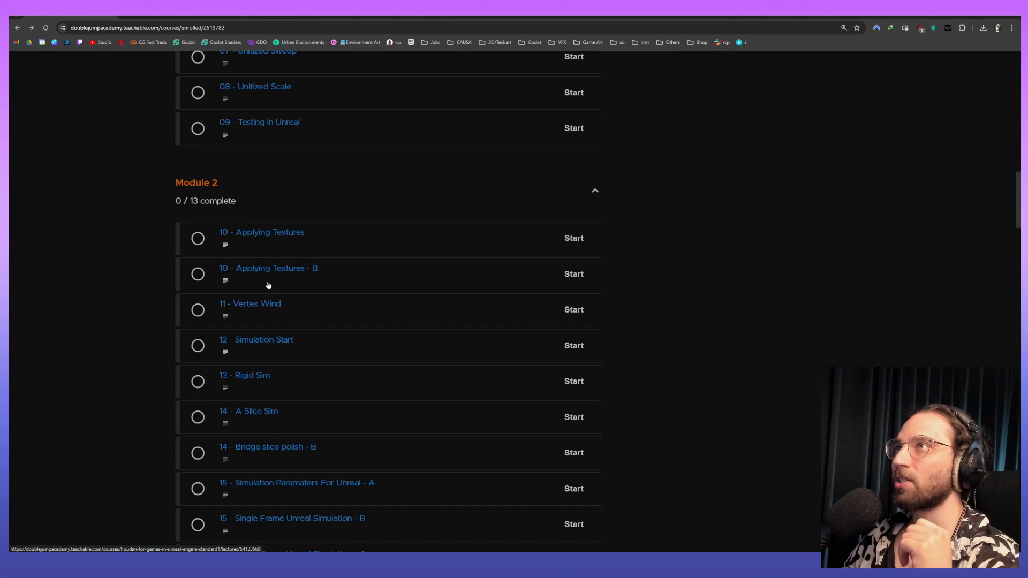
pyautogui.scroll(-1, 270, 299)
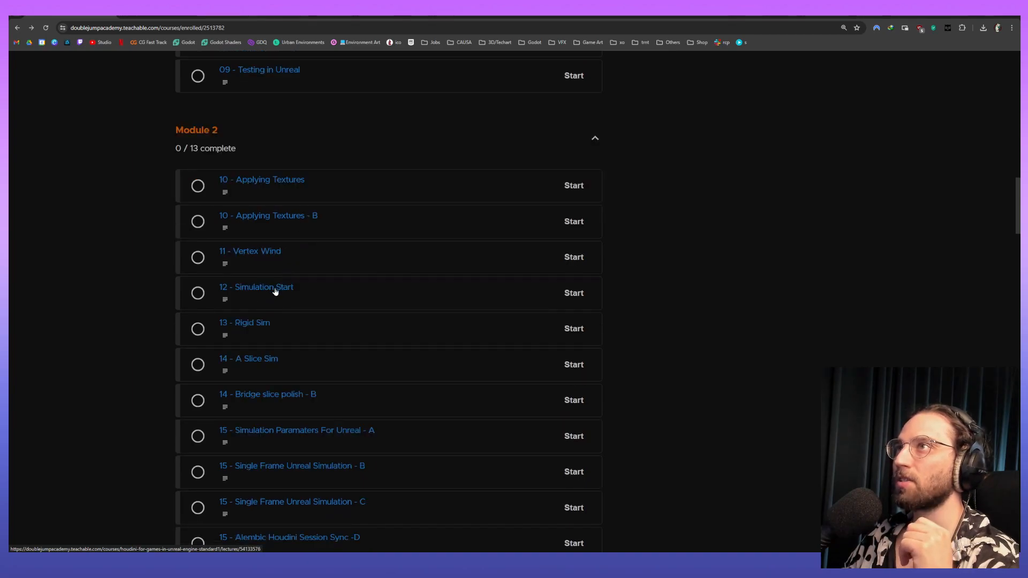
pyautogui.scroll(-1, 250, 338)
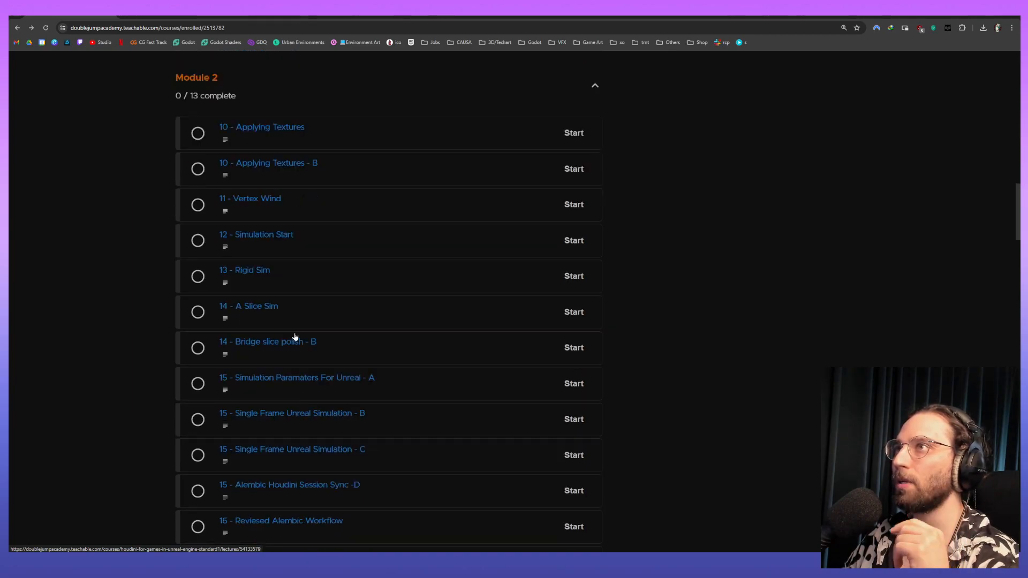
pyautogui.scroll(-1, 292, 297)
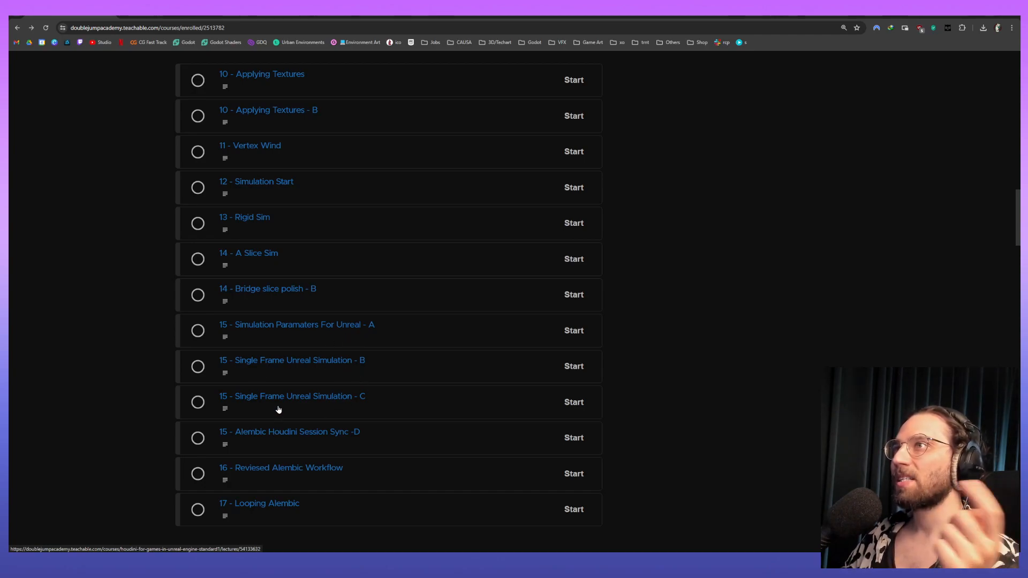
pyautogui.scroll(-1, 340, 404)
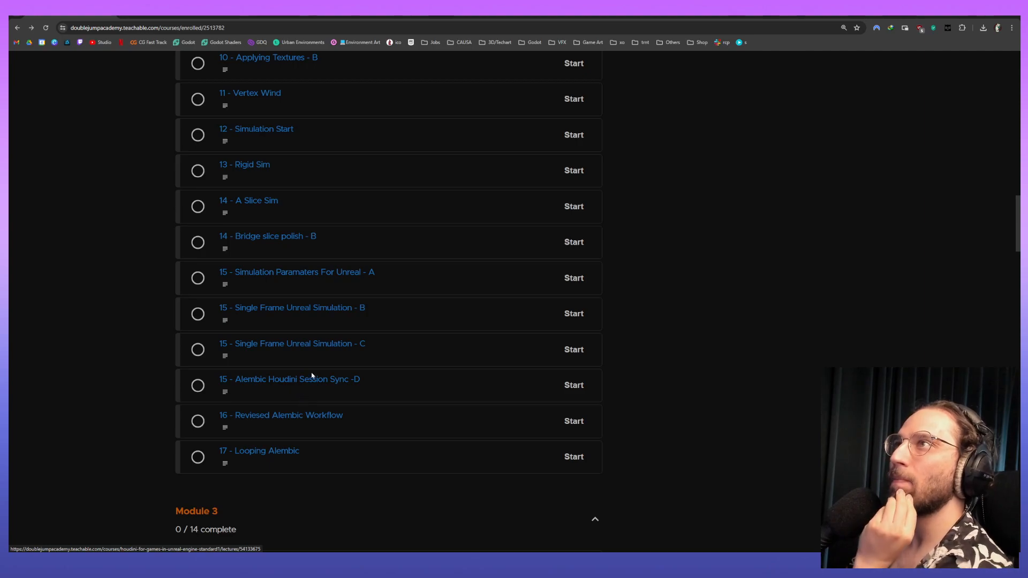
pyautogui.scroll(-1, 345, 407)
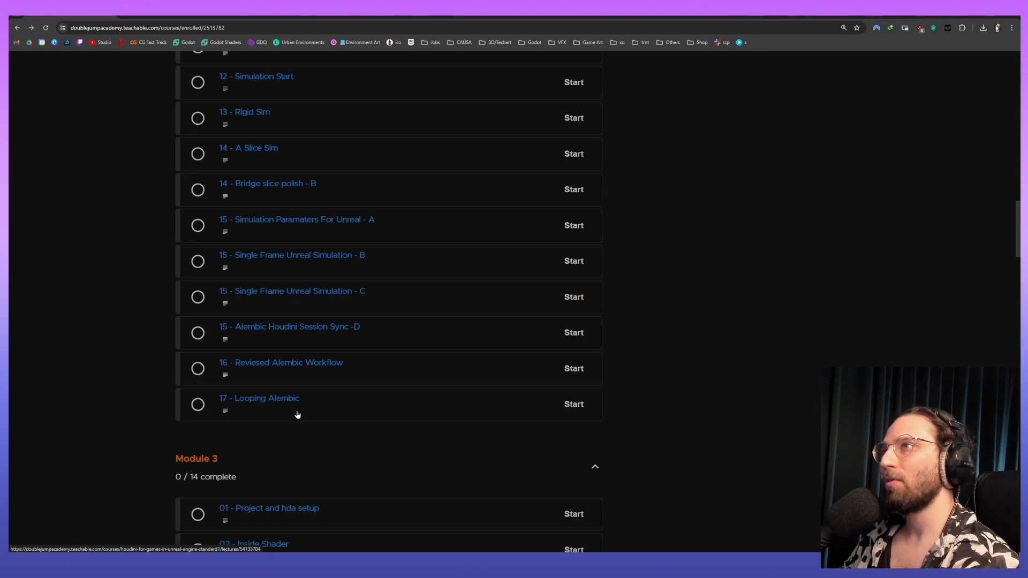
# Review the Module 3 lesson list from Project and hda setup to Niagara mesh particles.
pyautogui.scroll(-2, 296, 415)
pyautogui.scroll(-2, 294, 415)
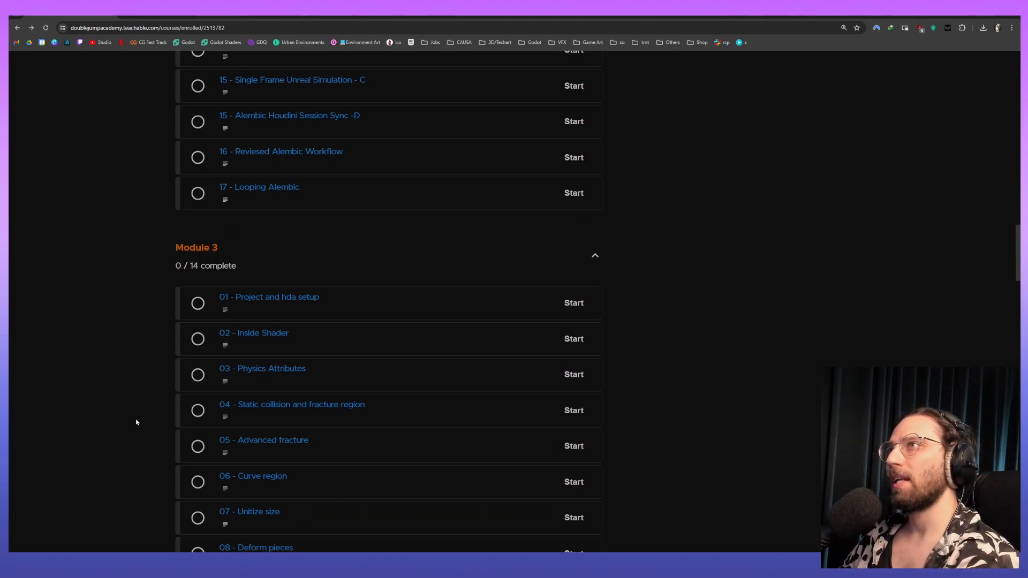
pyautogui.scroll(-1, 136, 422)
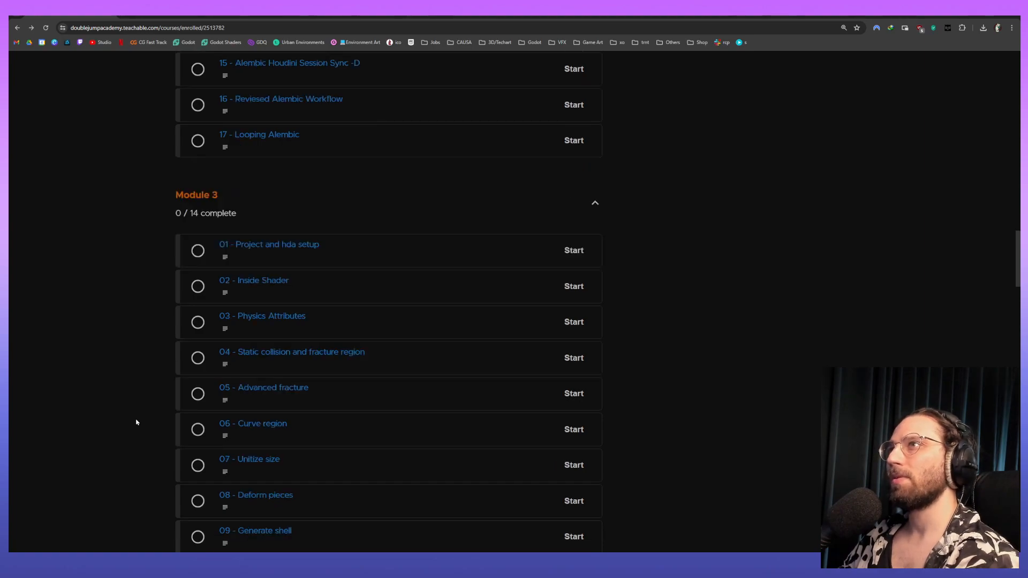
pyautogui.scroll(-1, 136, 422)
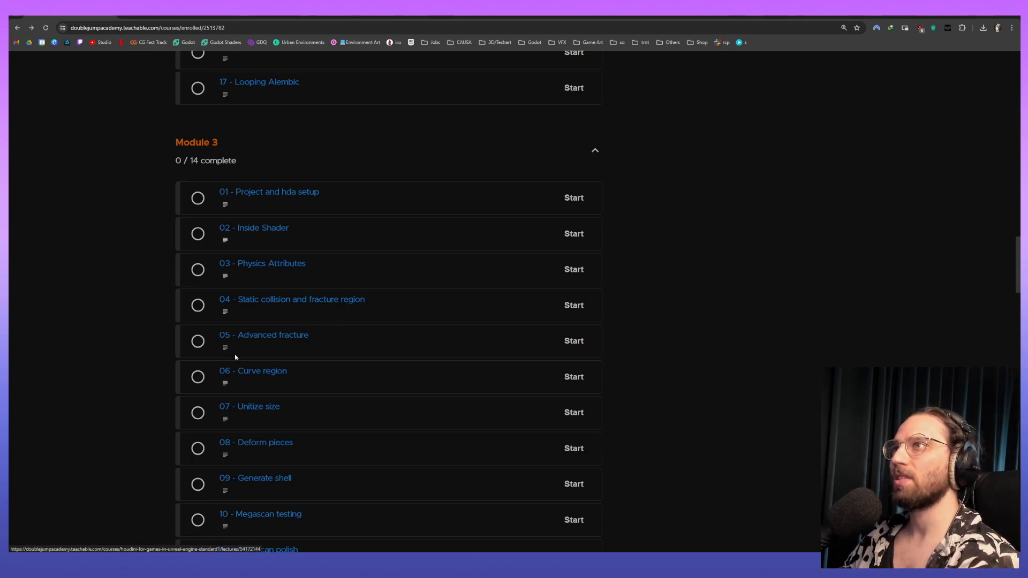
pyautogui.scroll(-1, 235, 366)
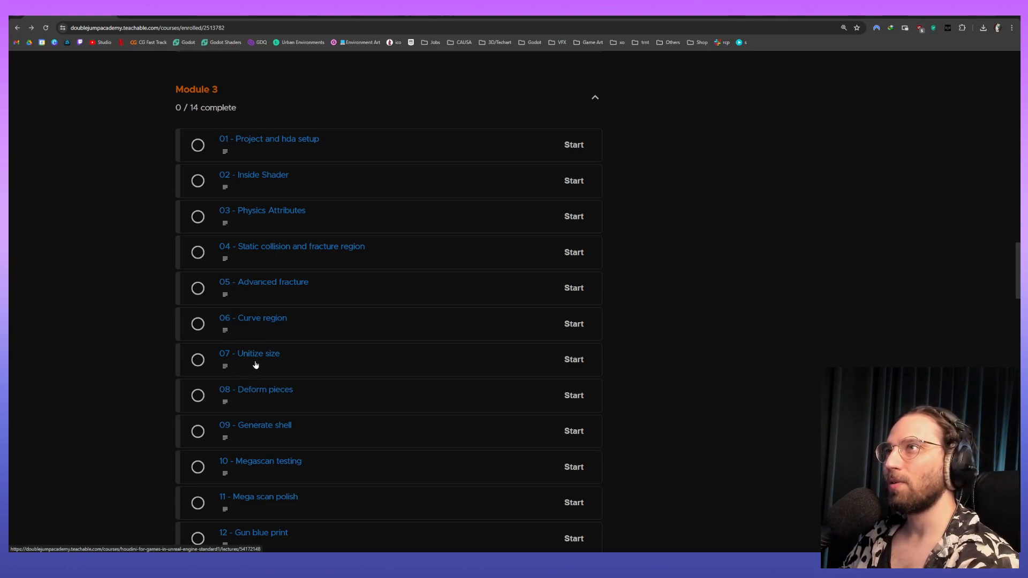
pyautogui.scroll(-1, 257, 394)
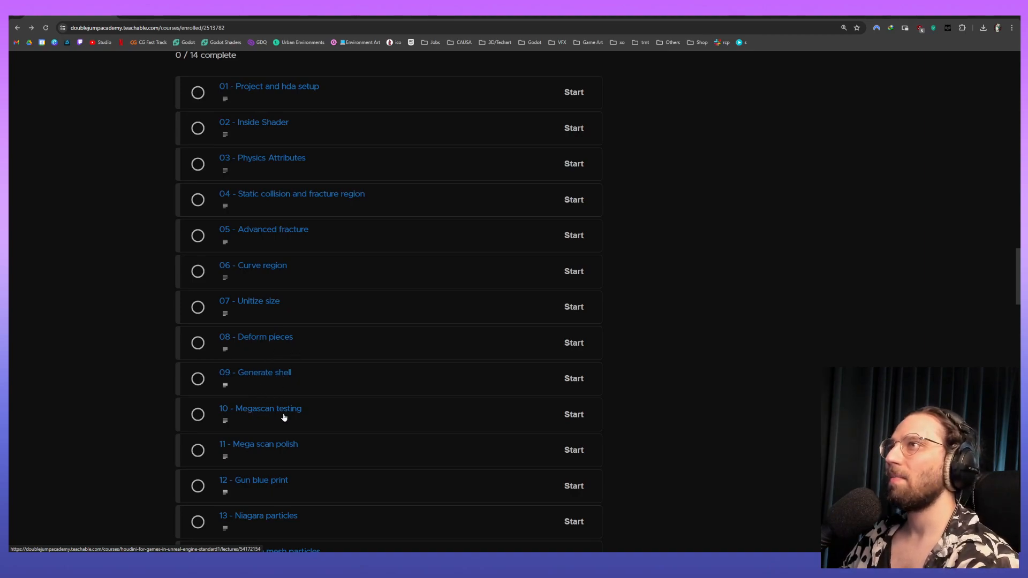
pyautogui.scroll(-1, 259, 428)
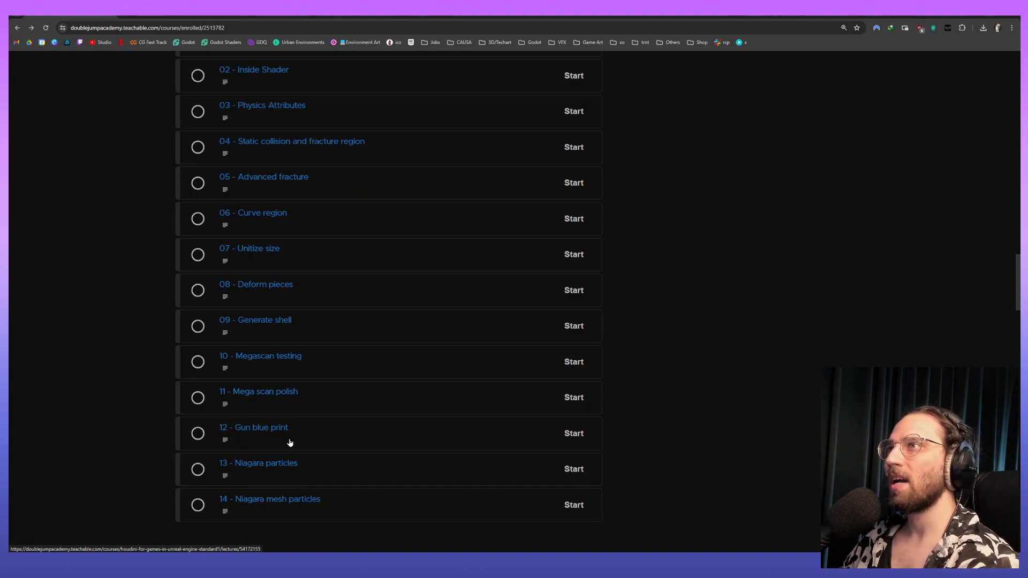
pyautogui.scroll(-1, 290, 442)
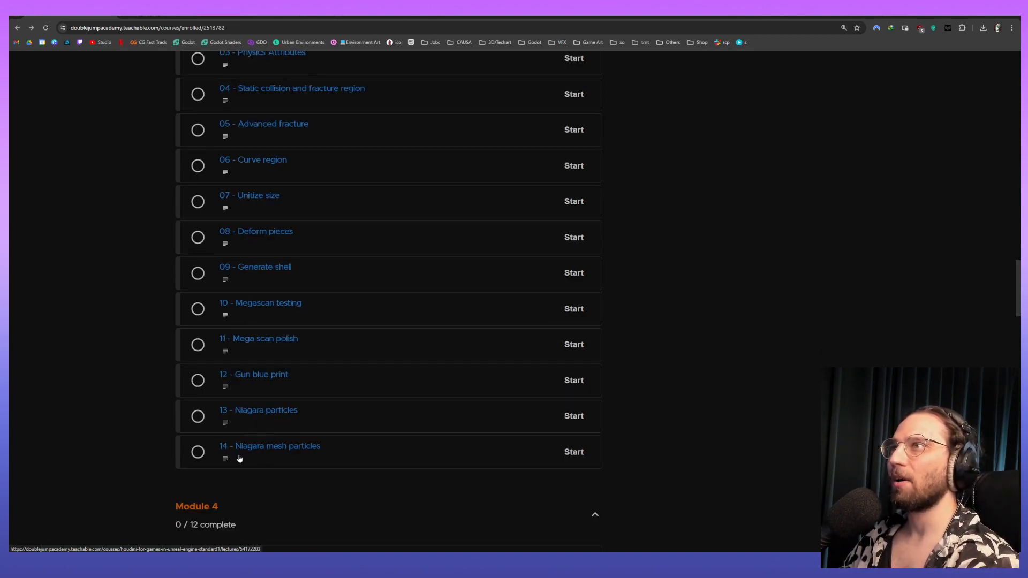
# Review the Module 4 lesson list from Mesh And Curve Creation to Unreal Opacity.
pyautogui.scroll(-3, 300, 459)
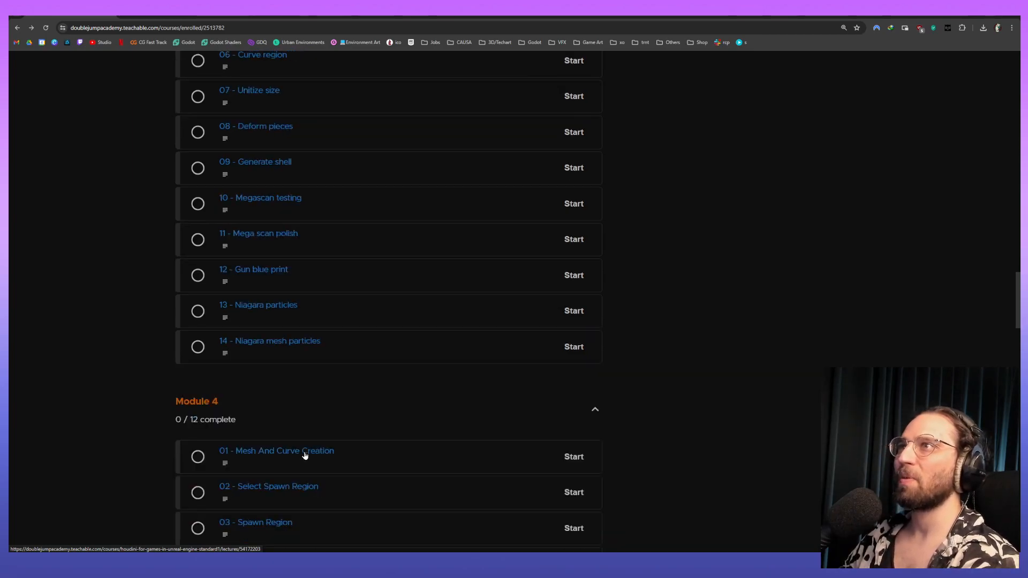
pyautogui.scroll(-1, 300, 447)
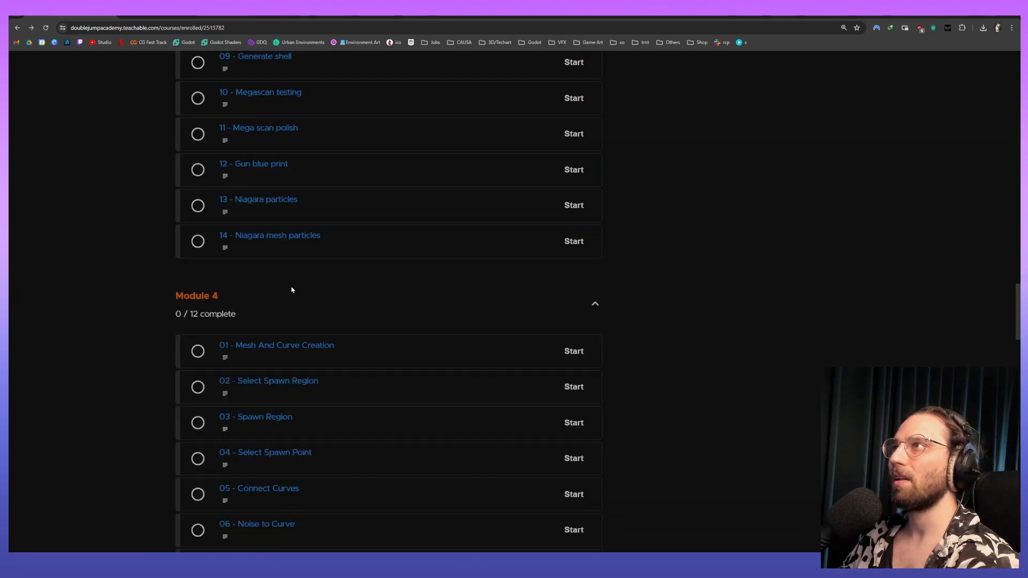
pyautogui.scroll(-1, 294, 283)
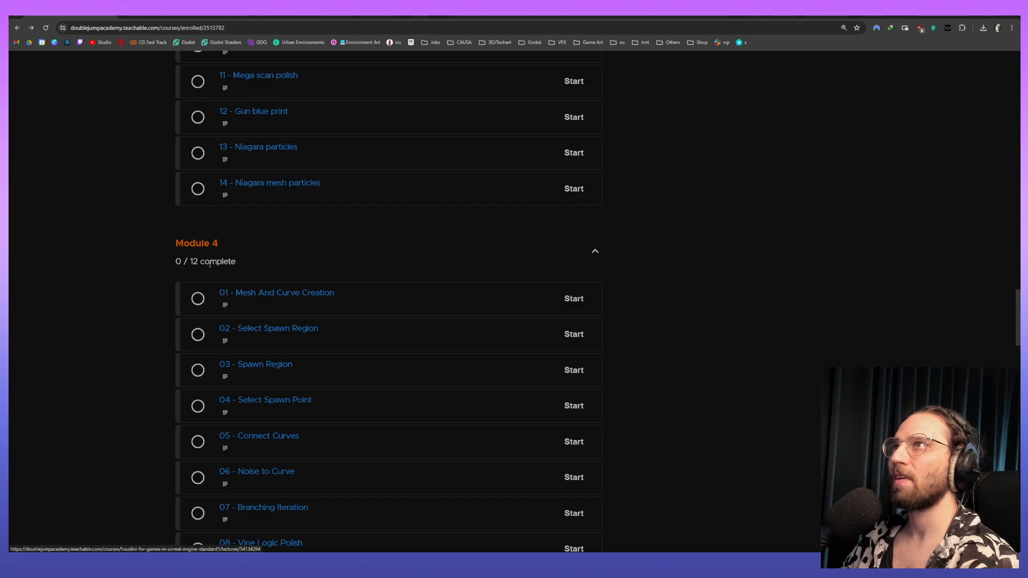
pyautogui.scroll(-1, 230, 252)
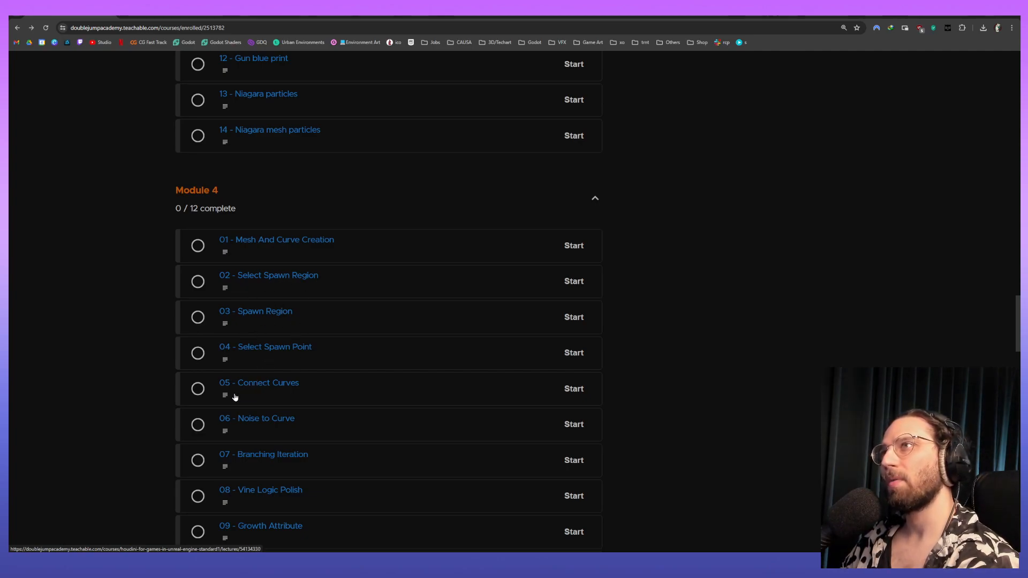
pyautogui.scroll(-1, 234, 396)
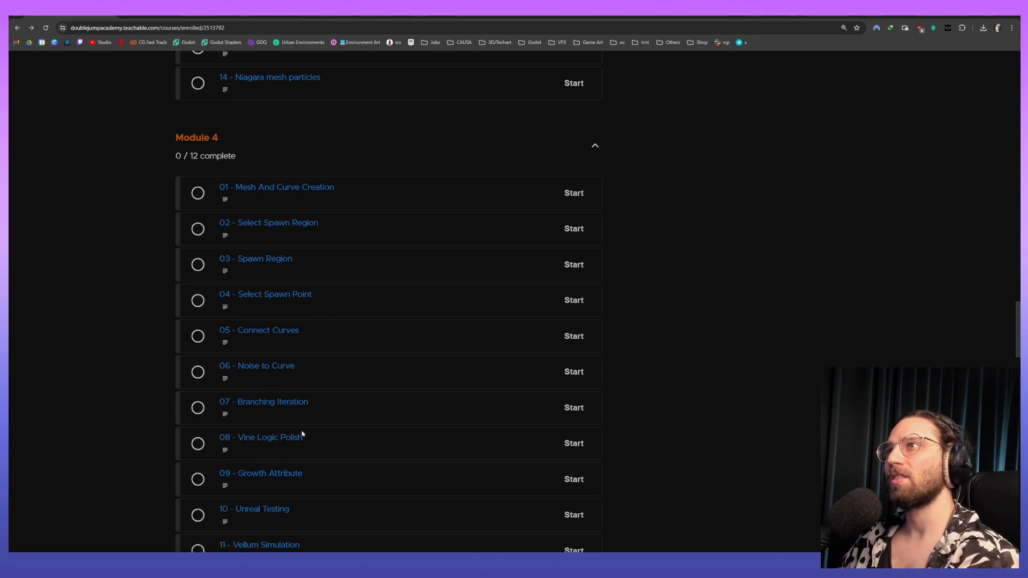
pyautogui.scroll(-1, 278, 428)
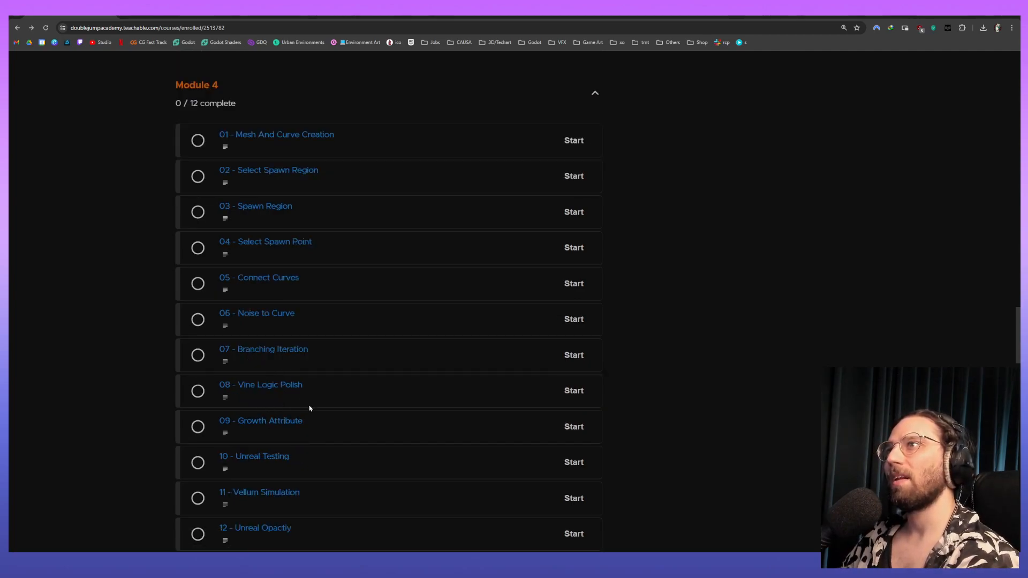
pyautogui.scroll(-1, 265, 407)
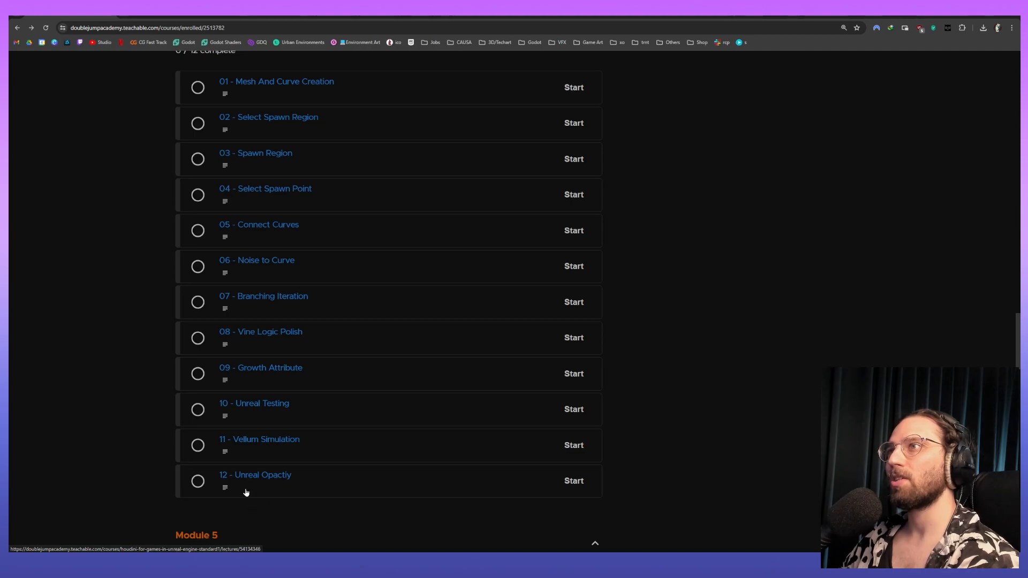
# Review the Module 5 lesson list from Substance Painter to Remap Growth Speed.
pyautogui.scroll(-6, 266, 487)
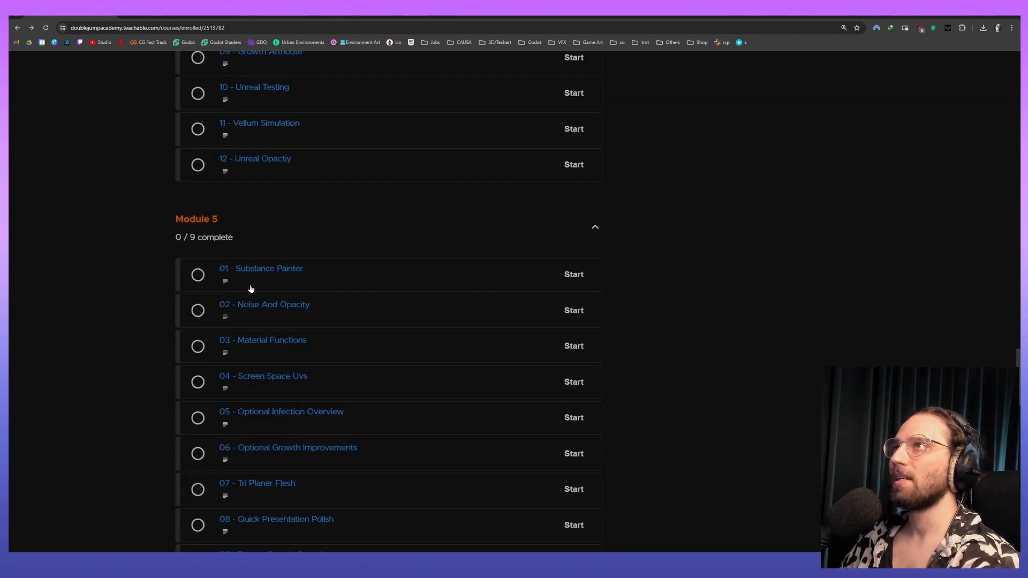
pyautogui.scroll(-1, 245, 291)
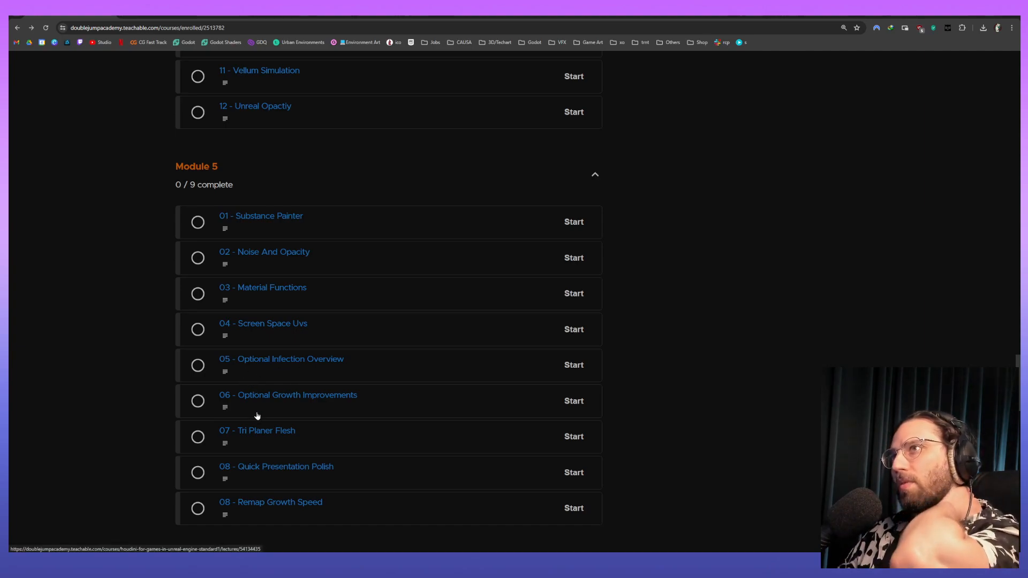
pyautogui.scroll(-1, 267, 438)
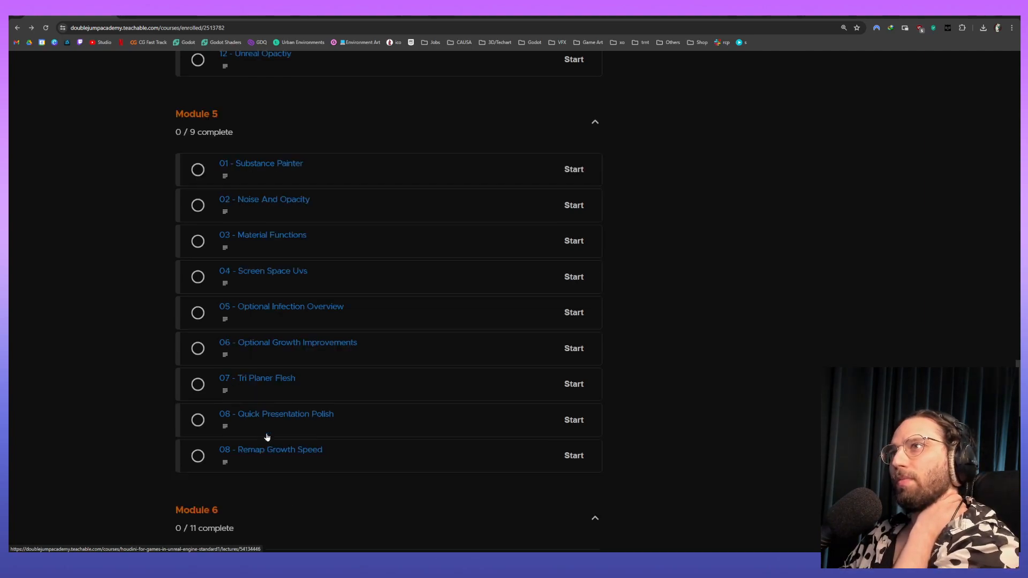
pyautogui.scroll(-1, 298, 390)
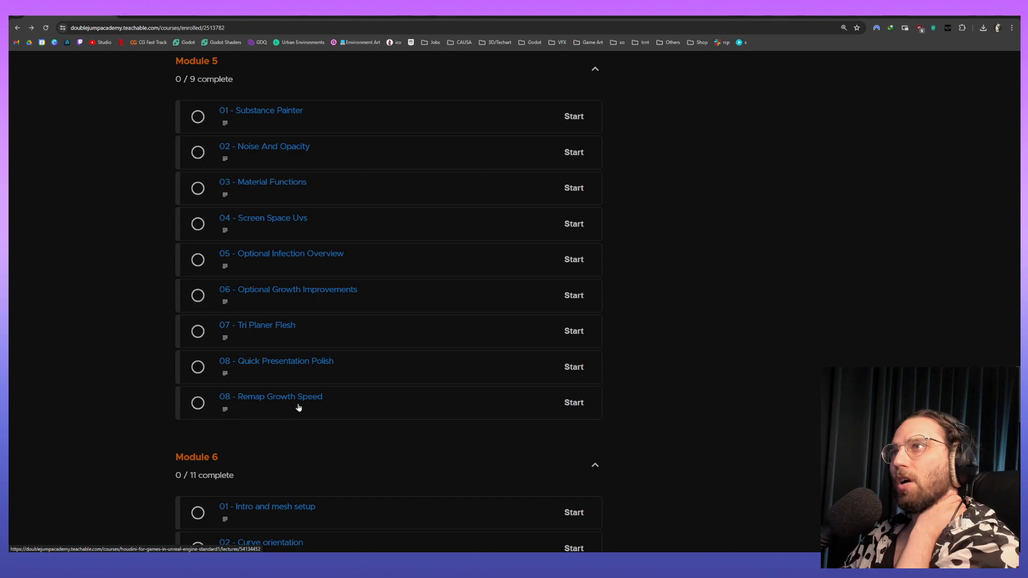
# Review the Module 6 lesson list from Intro and mesh setup to Optional scene and HDA walkthrough.
pyautogui.scroll(-2, 352, 408)
pyautogui.scroll(-1, 345, 405)
pyautogui.scroll(-1, 334, 400)
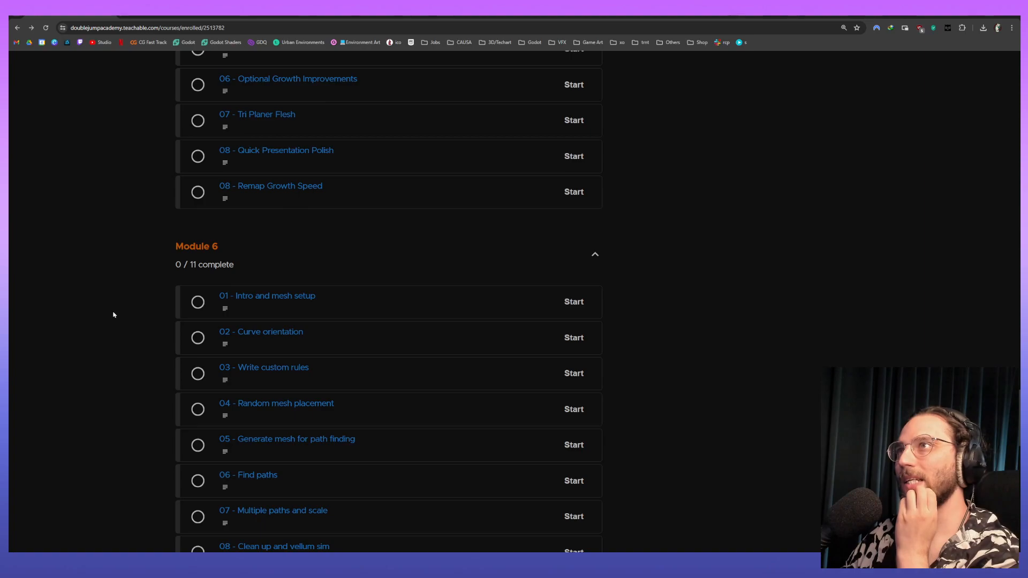
pyautogui.scroll(-1, 113, 315)
pyautogui.scroll(-1, 273, 289)
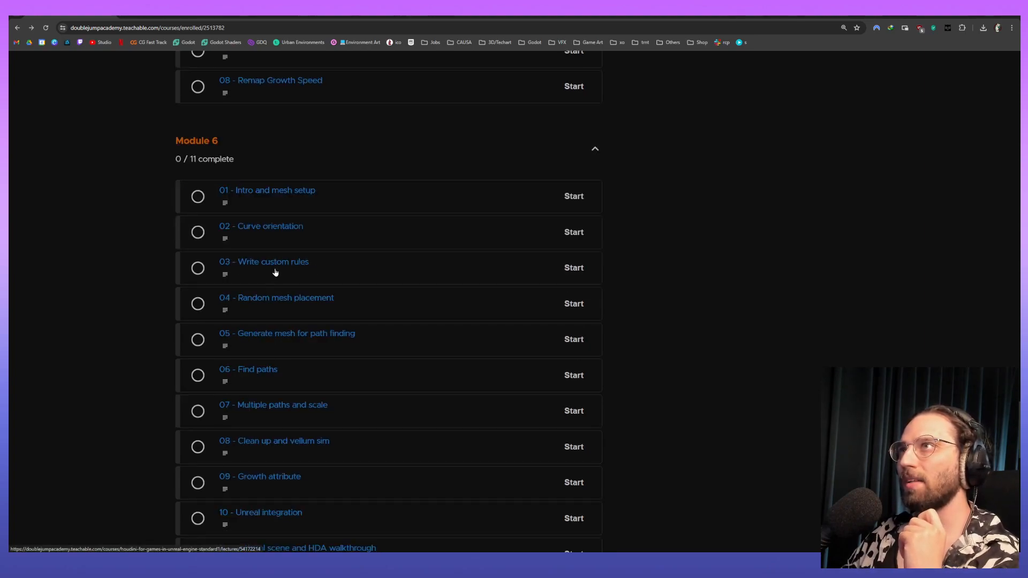
pyautogui.scroll(-1, 244, 314)
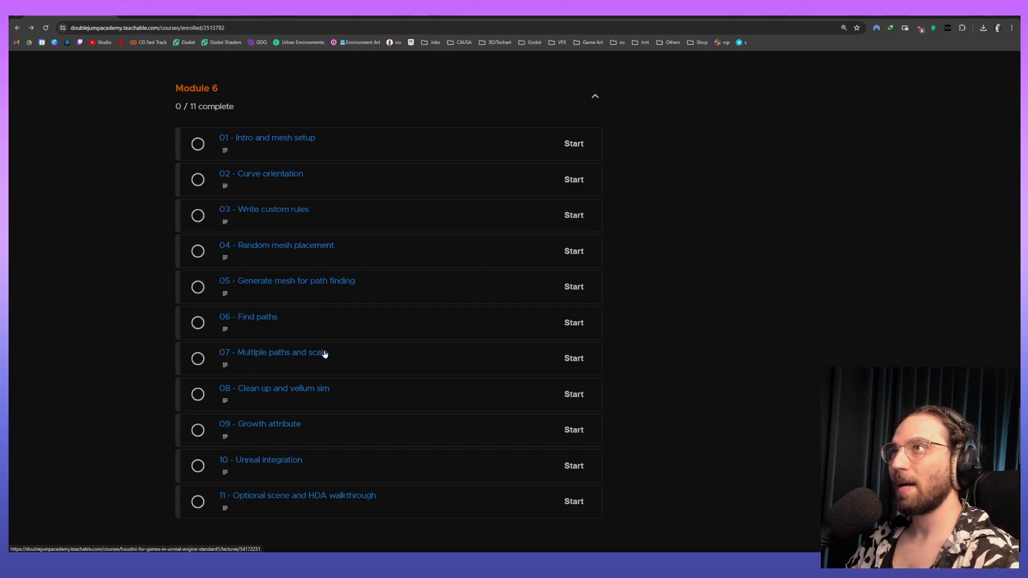
pyautogui.scroll(-1, 254, 380)
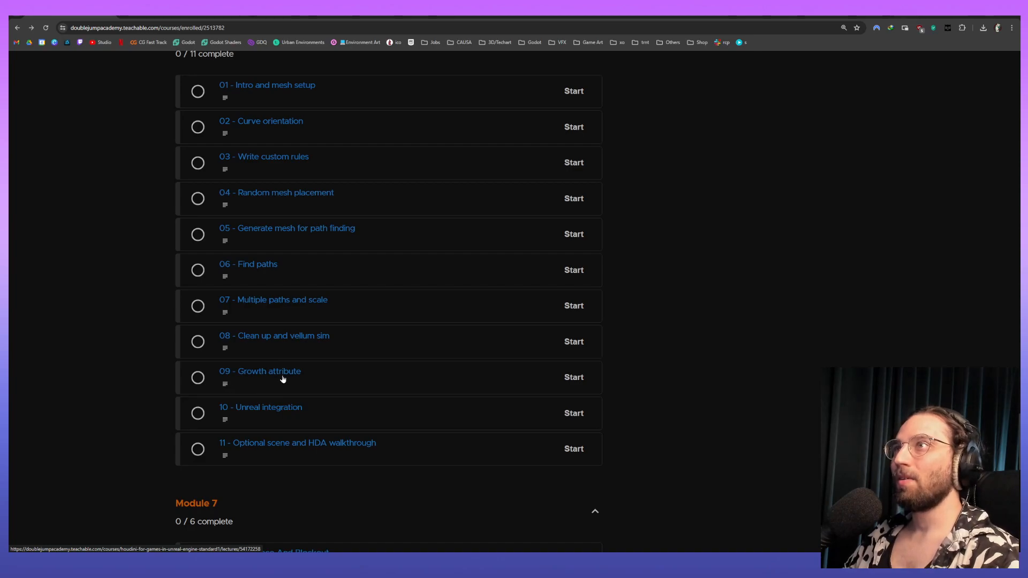
pyautogui.scroll(-1, 294, 433)
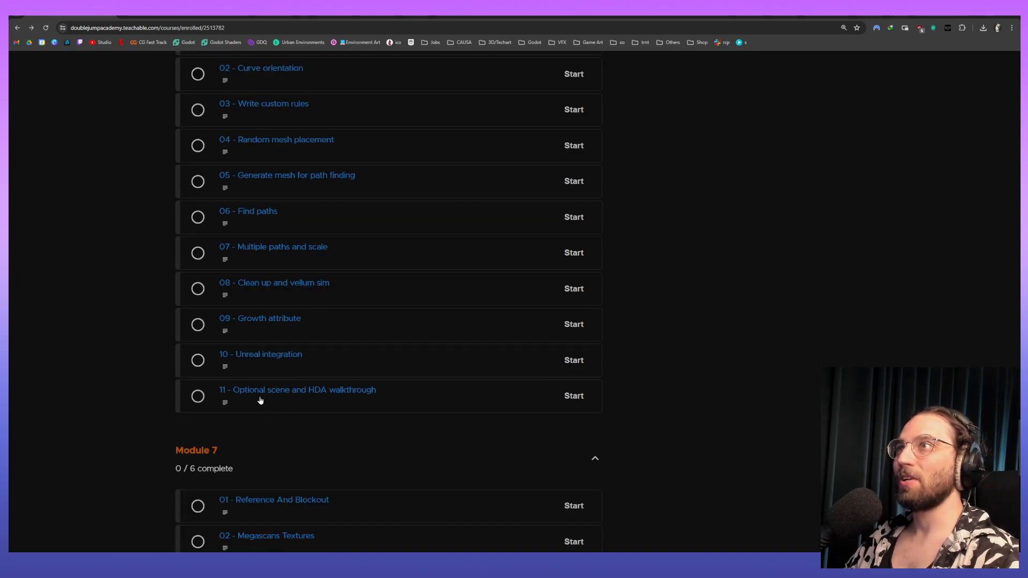
# Review the Module 7 lesson list from Reference And Blockout to Lighting Tweaks.
pyautogui.scroll(-2, 361, 403)
pyautogui.scroll(-1, 357, 403)
pyautogui.scroll(-1, 329, 401)
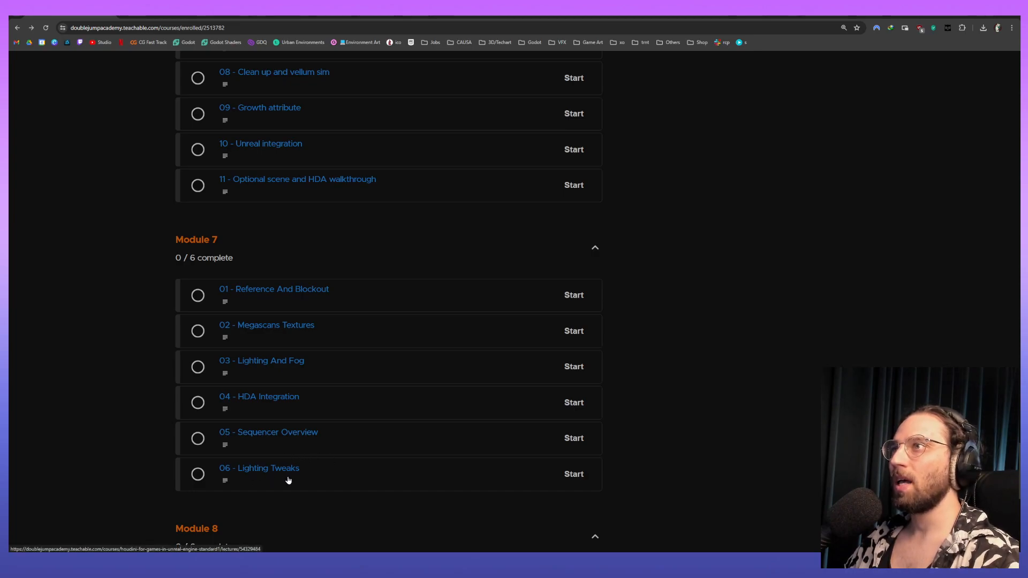
# Review the Module 8 lessons from Decals to Wrapping Things Up and the closing affiliate and showcase sections.
pyautogui.scroll(-4, 289, 474)
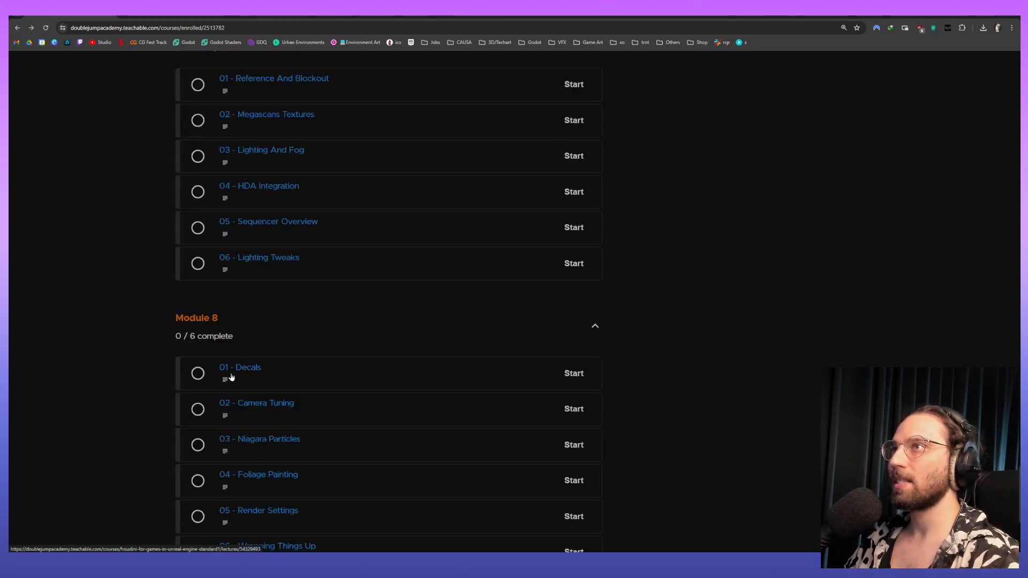
pyautogui.scroll(-2, 189, 334)
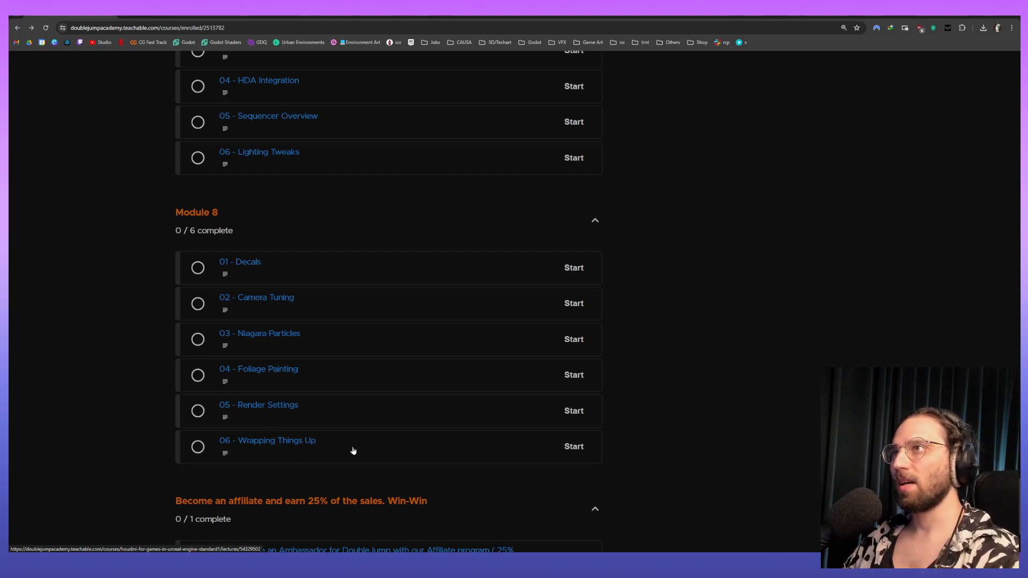
pyautogui.scroll(-2, 303, 460)
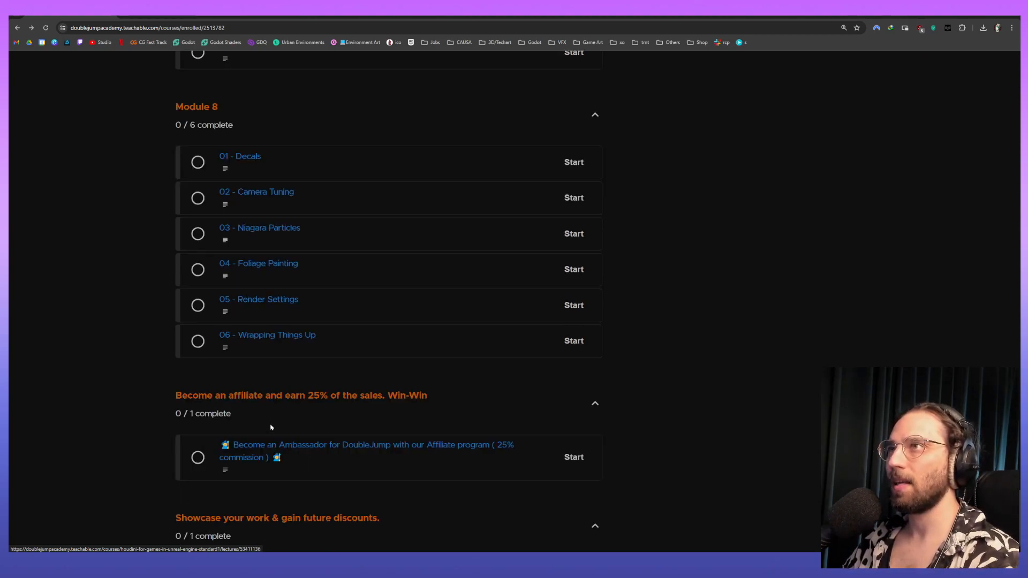
pyautogui.scroll(-1, 271, 427)
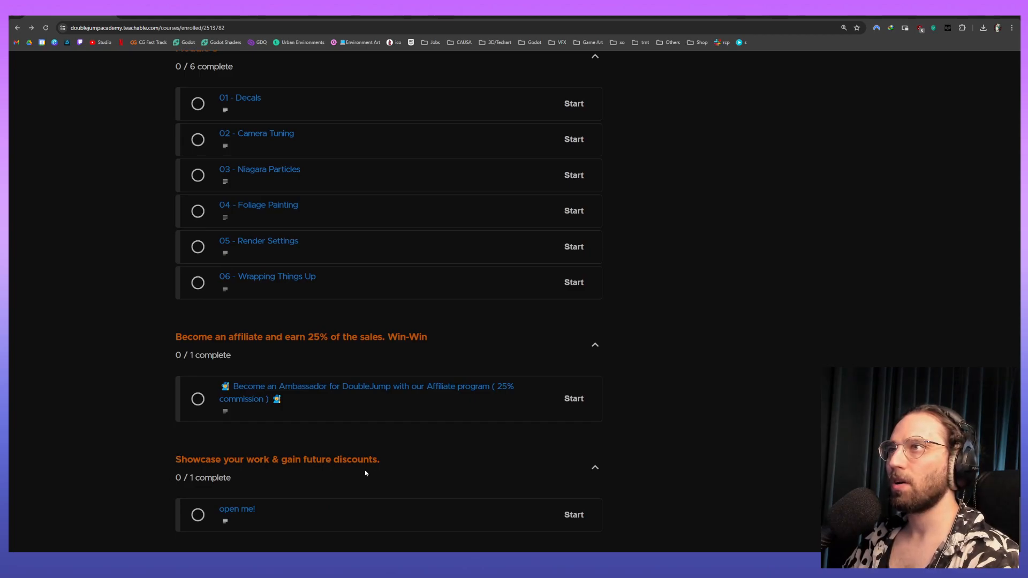
# Return to the course overview and look over the Assets section and the first Module 1 lessons again.
pyautogui.scroll(20, 691, 310)
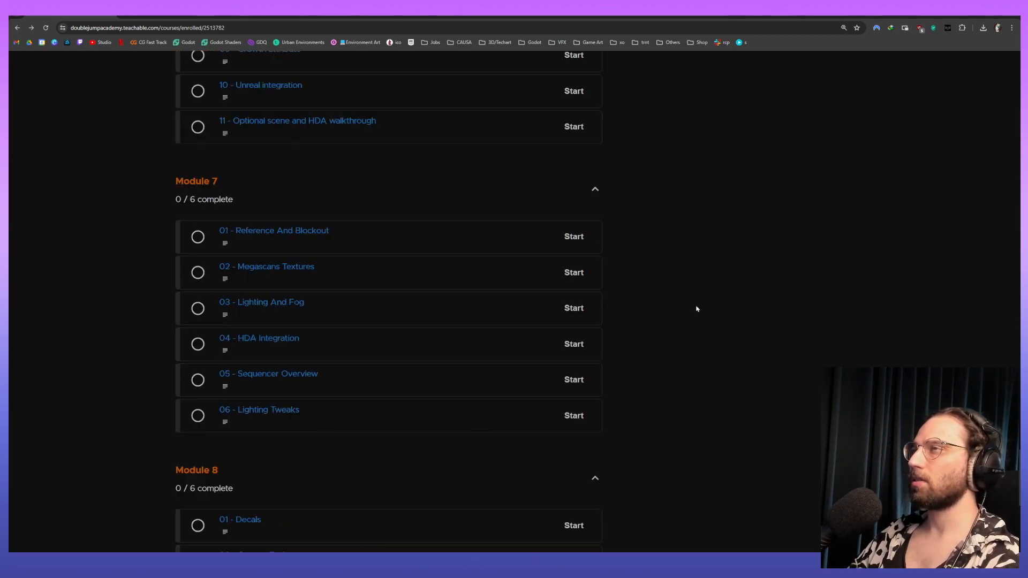
pyautogui.scroll(20, 693, 299)
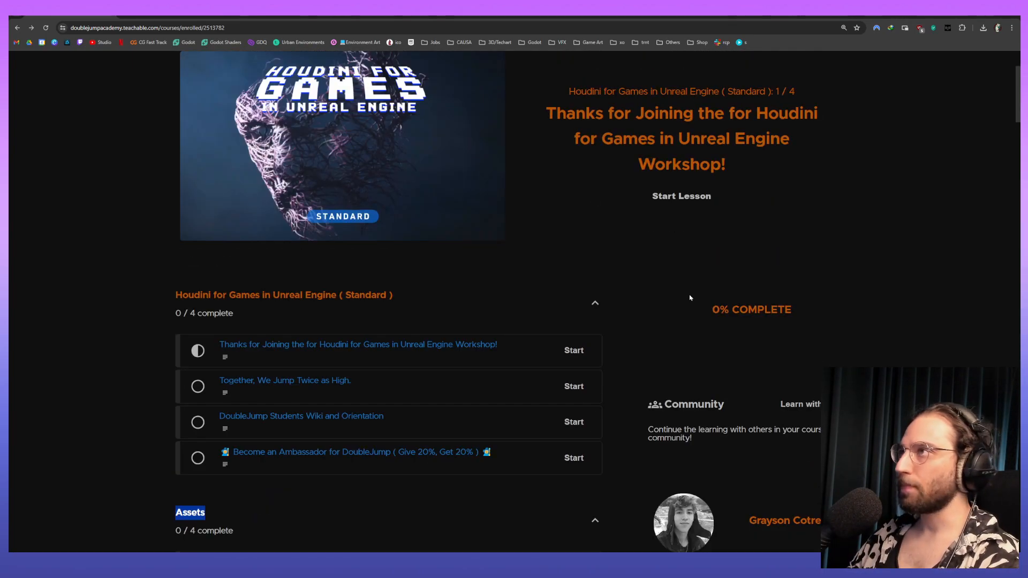
pyautogui.scroll(3, 690, 297)
pyautogui.scroll(-8, 691, 297)
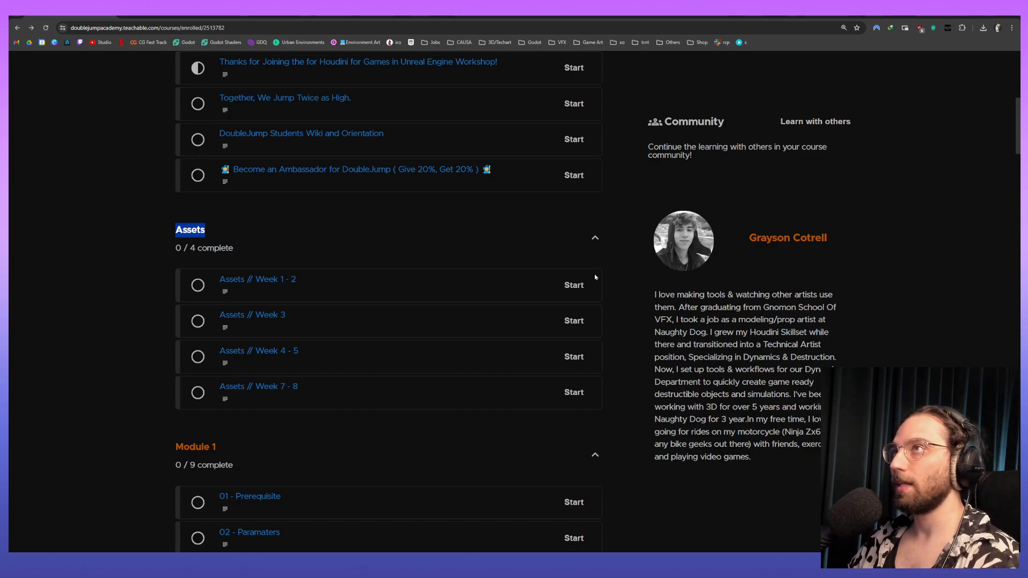
pyautogui.scroll(-4, 595, 277)
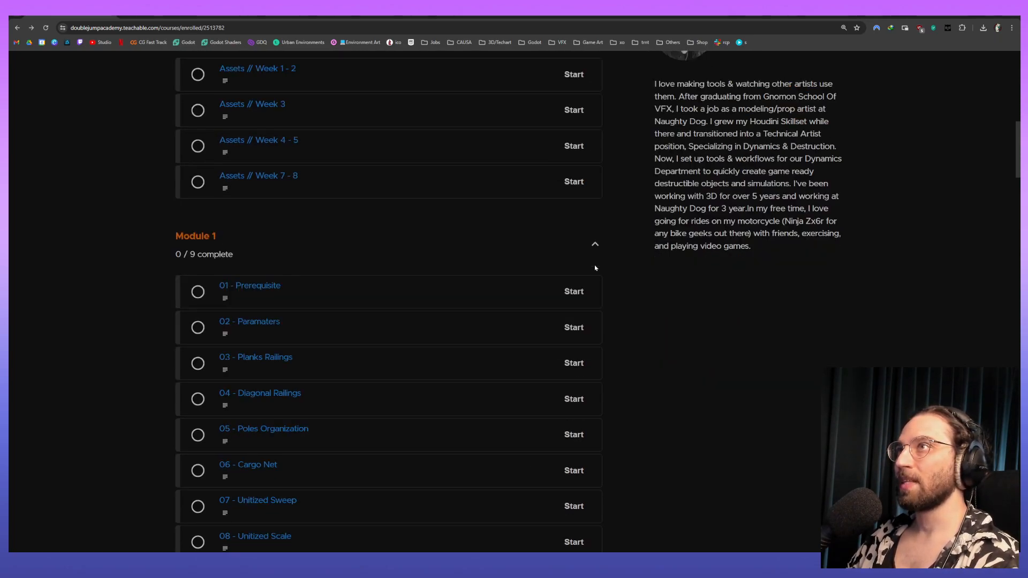
pyautogui.scroll(-1, 595, 267)
pyautogui.scroll(4, 390, 240)
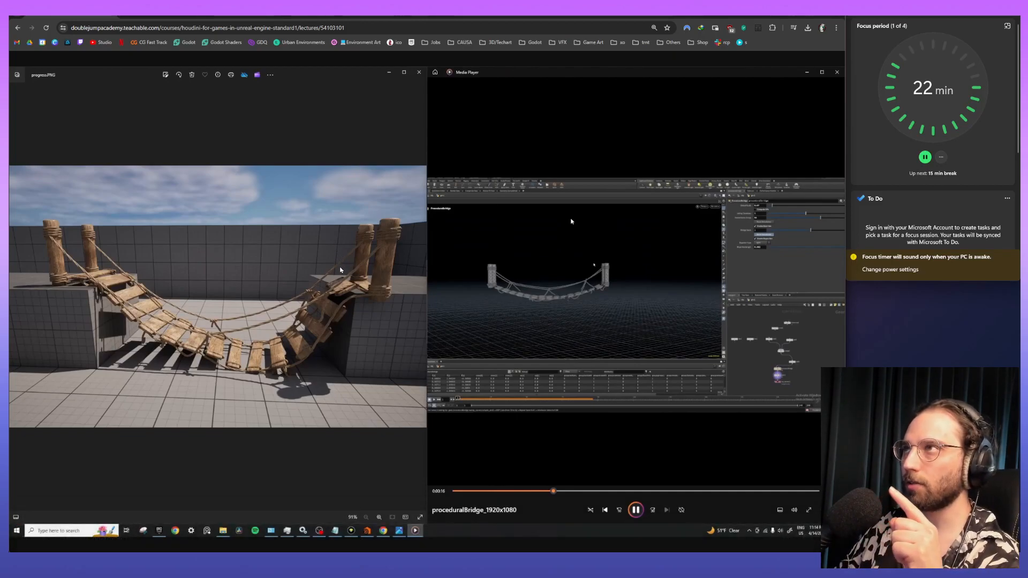
# Watch the procedural bridge demonstration in the lesson video and pause it at 01:14.
pyautogui.click(346, 301)
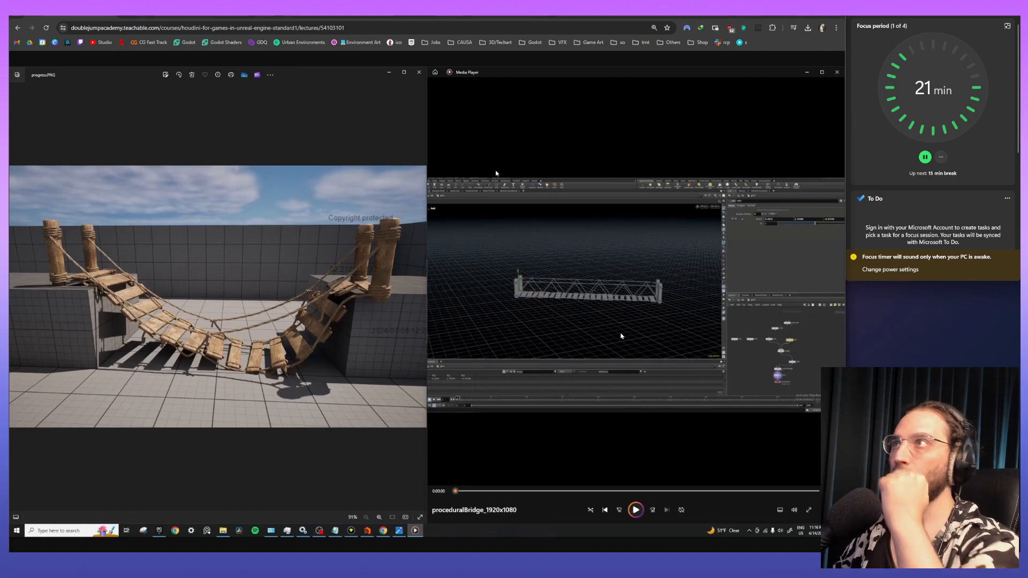
pyautogui.click(616, 326)
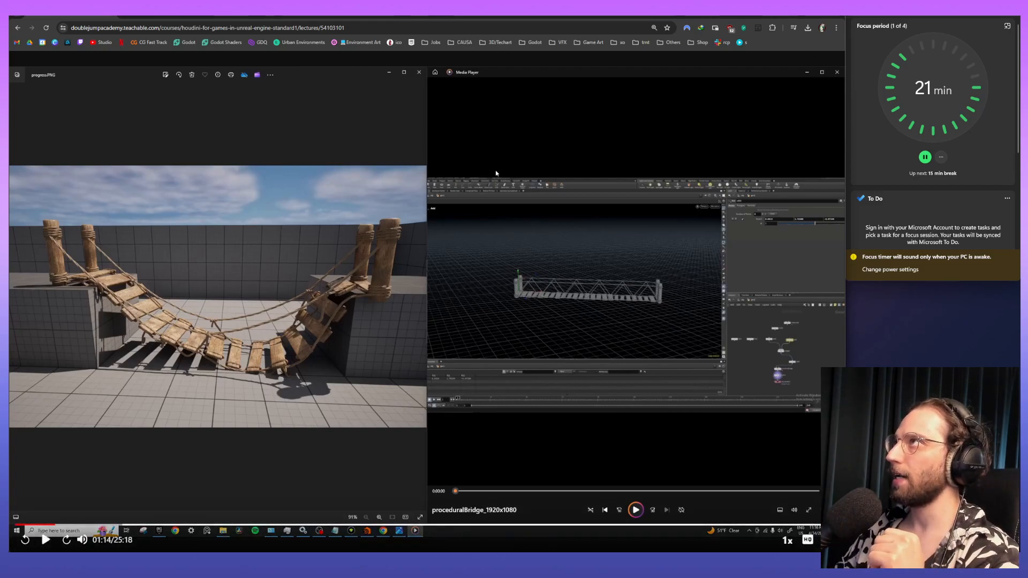
# Move the course video away, bring up the Houdini Launcher and check the installed Engine Plug-Ins and Houdini versions.
pyautogui.moveTo(696, 10); pyautogui.dragTo(734, 556)
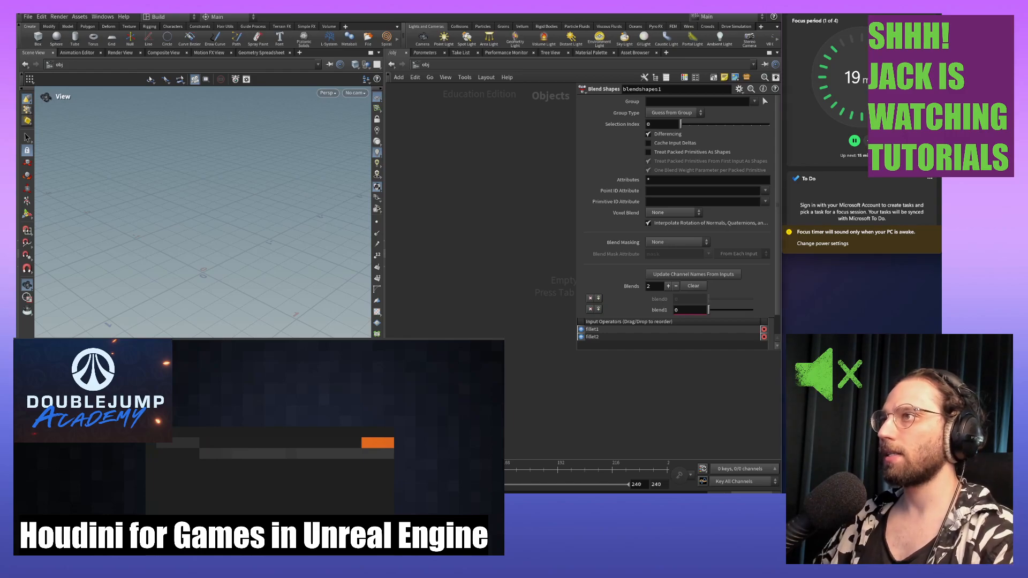
pyautogui.press('super')
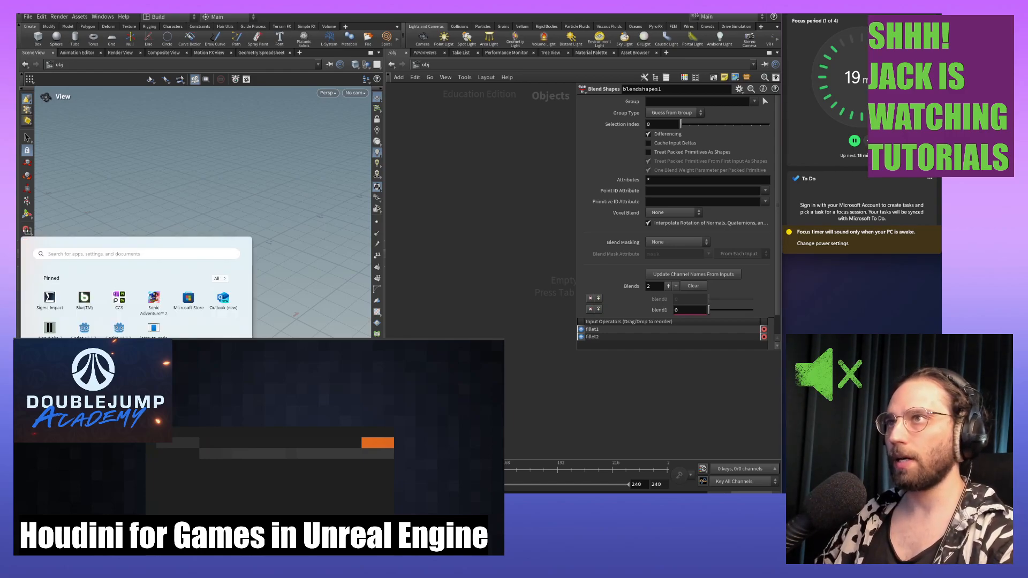
pyautogui.press('Escape')
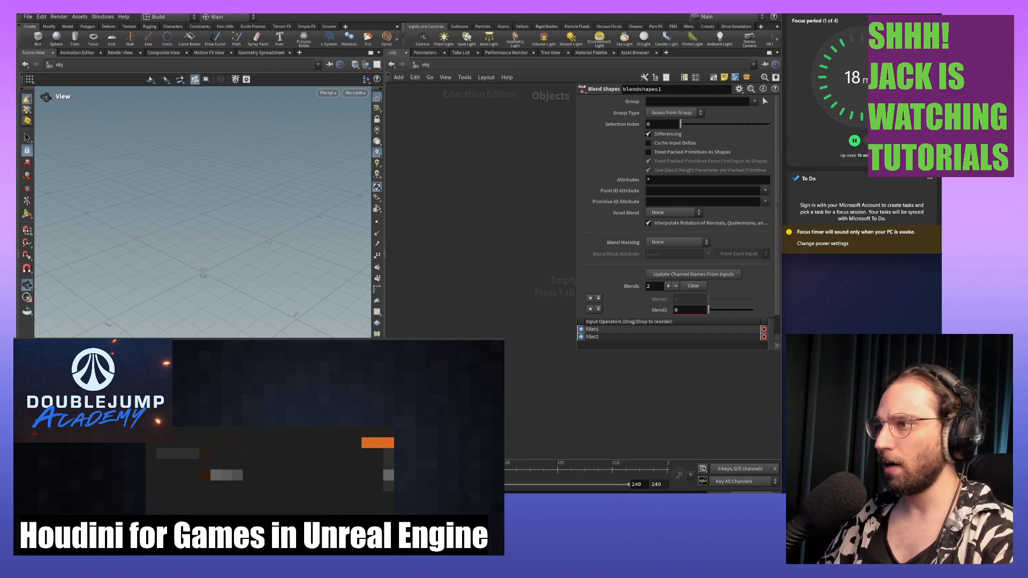
pyautogui.click(474, 183)
pyautogui.moveTo(549, 490); pyautogui.dragTo(534, 142)
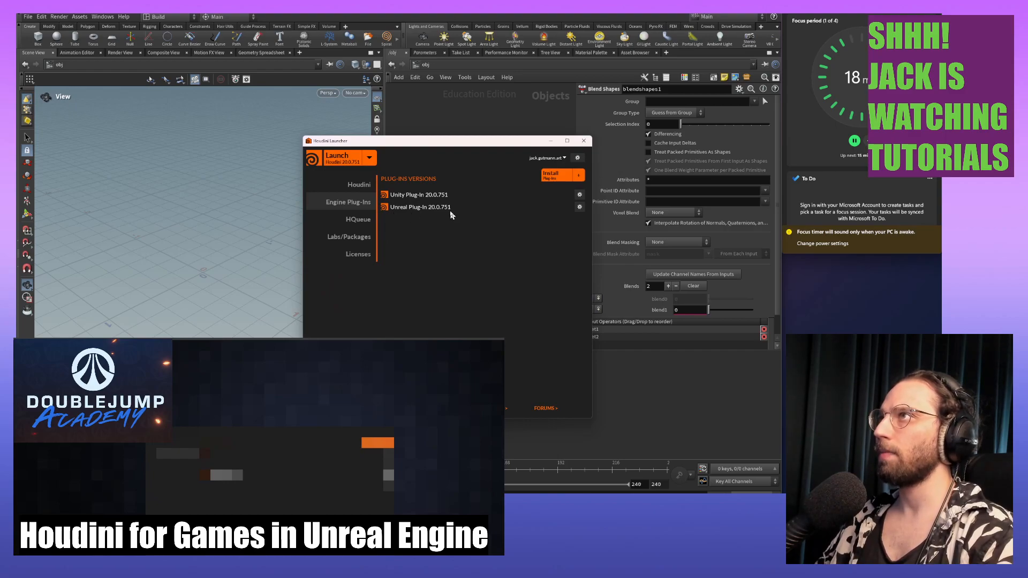
pyautogui.click(345, 184)
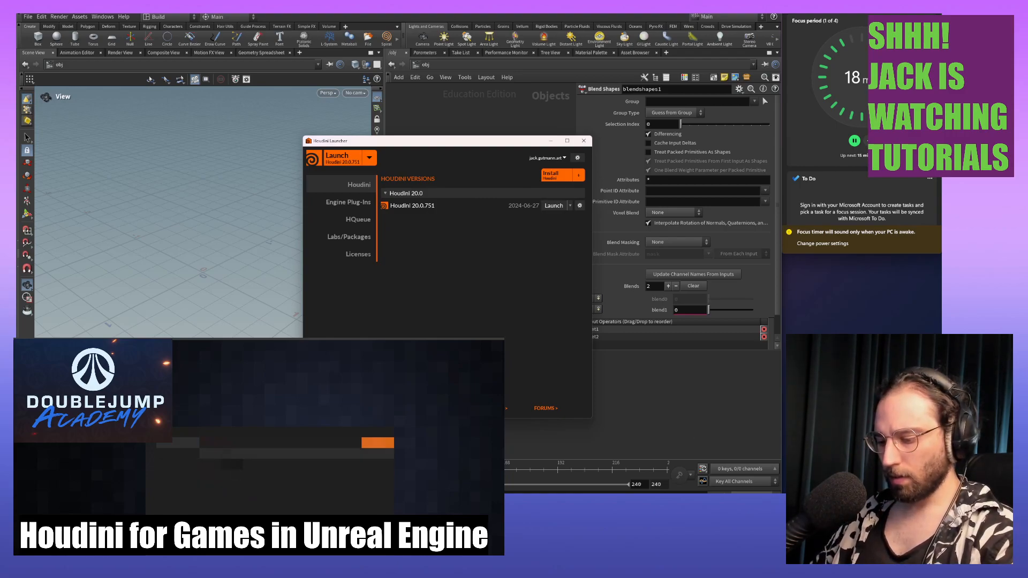
# Open the Epic Games Launcher and bring its signed-in window into view.
pyautogui.press('super')
pyautogui.write('epic')
pyautogui.press('Return')
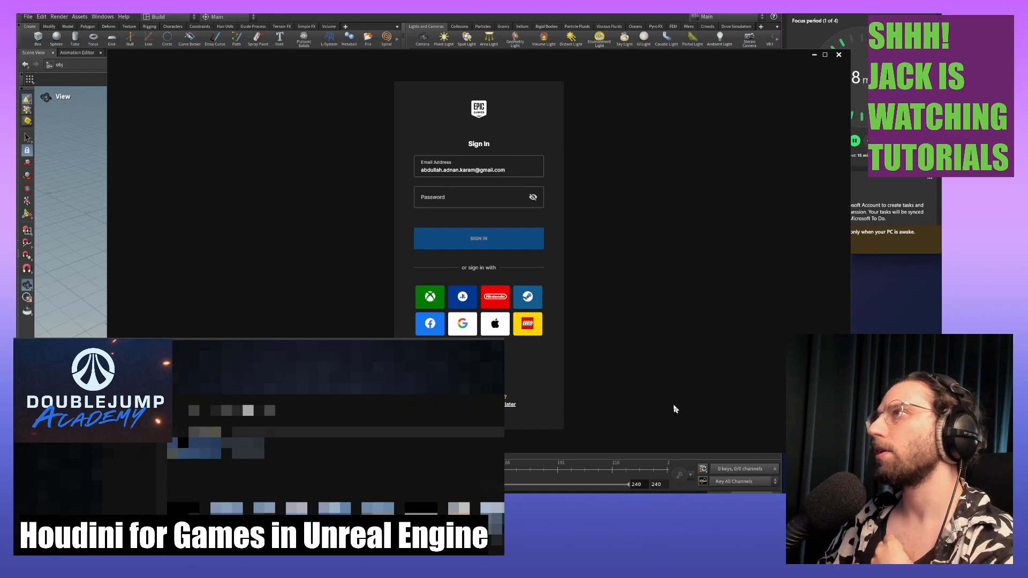
pyautogui.moveTo(568, 52); pyautogui.dragTo(940, 53)
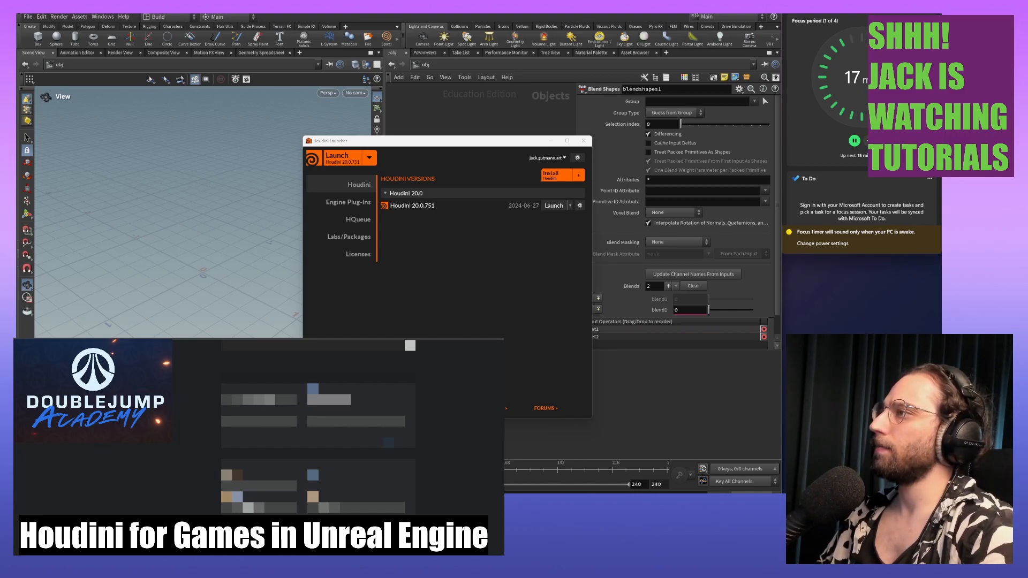
pyautogui.moveTo(498, 484); pyautogui.dragTo(523, 64)
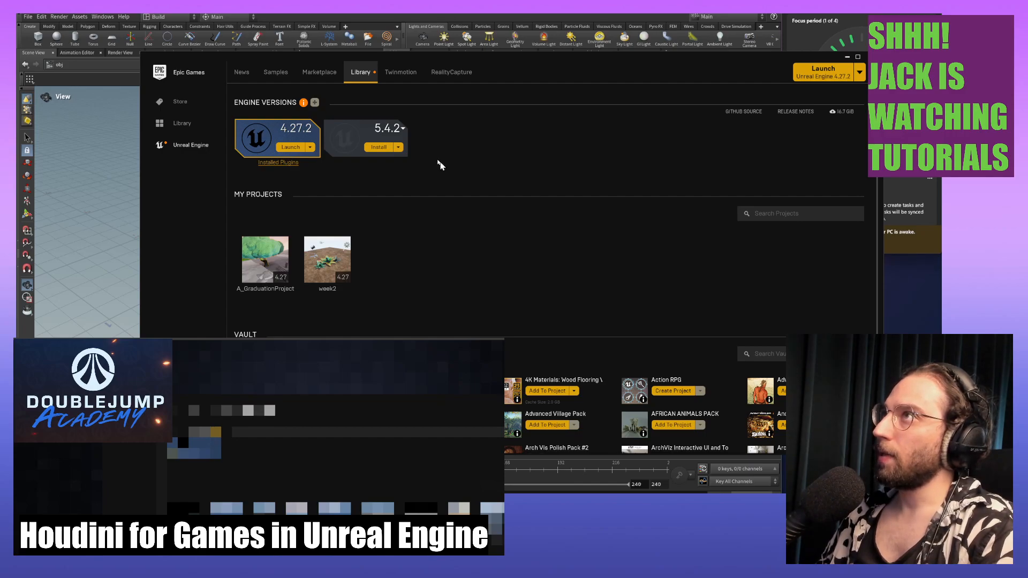
# Install Unreal Engine 5.4.2 in C:\Program Files\Epic Games, accepting the pricing options and the End User License Agreement.
pyautogui.click(860, 73)
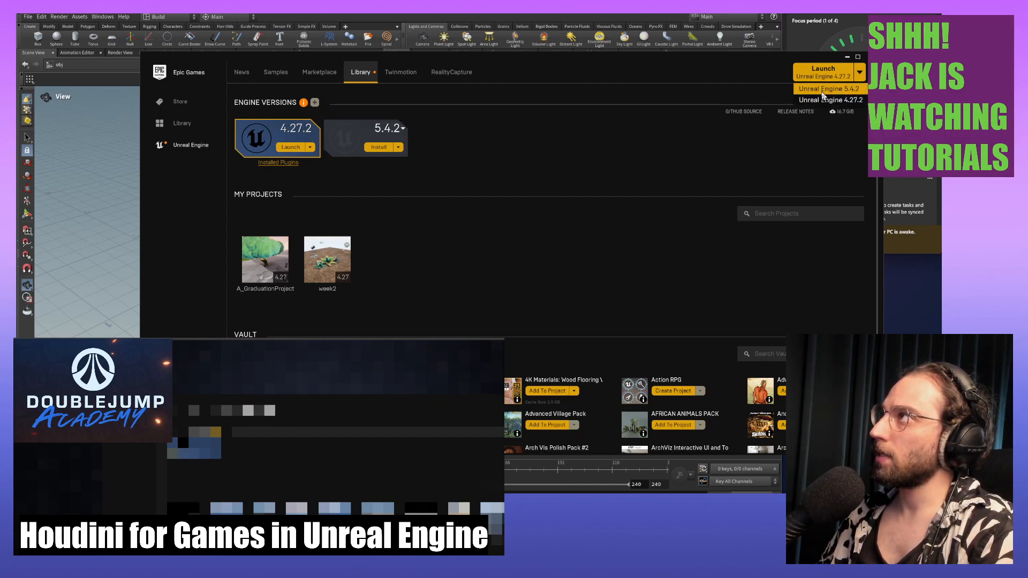
pyautogui.click(829, 90)
pyautogui.click(383, 151)
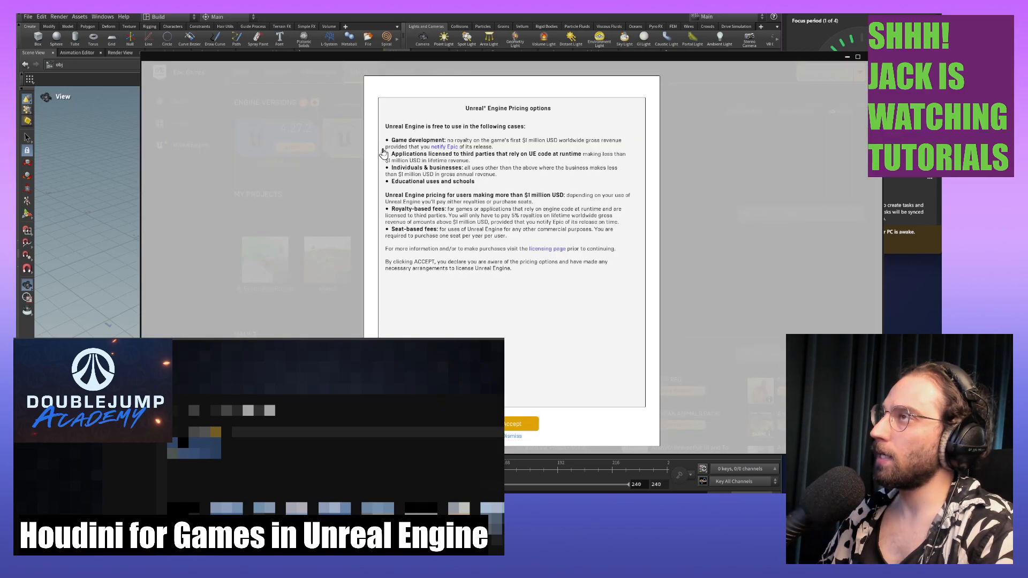
pyautogui.click(517, 419)
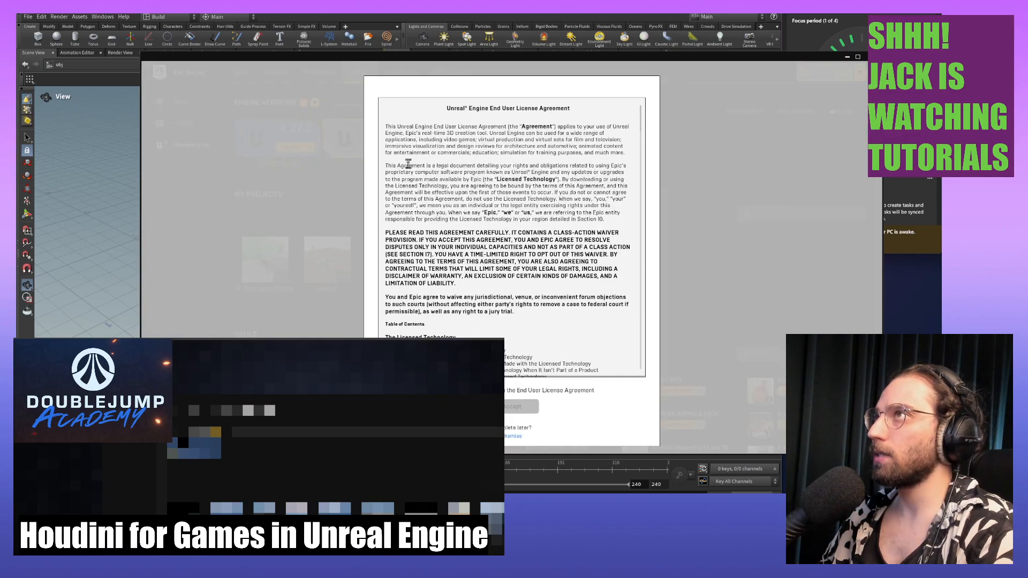
pyautogui.click(510, 414)
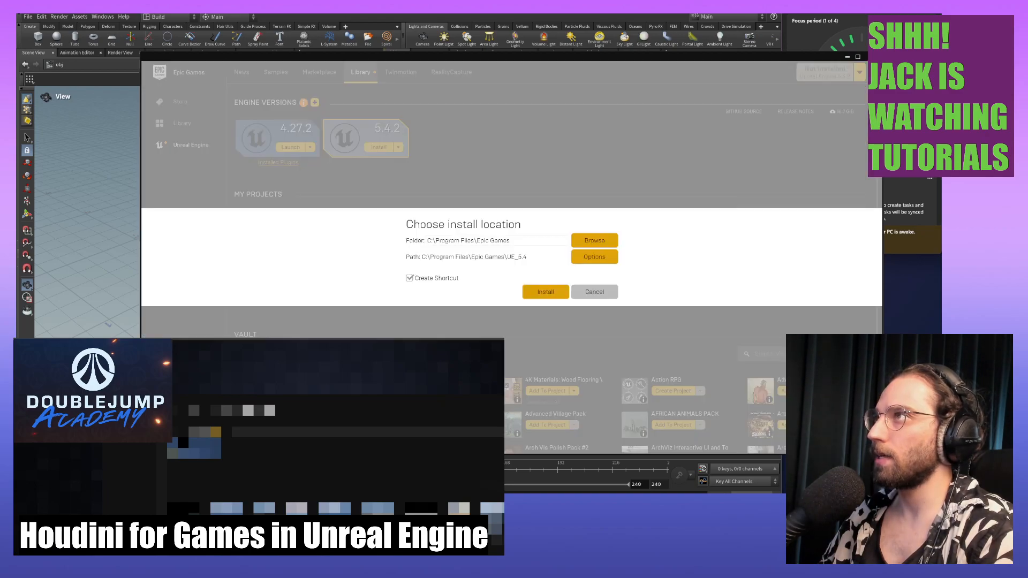
pyautogui.click(545, 292)
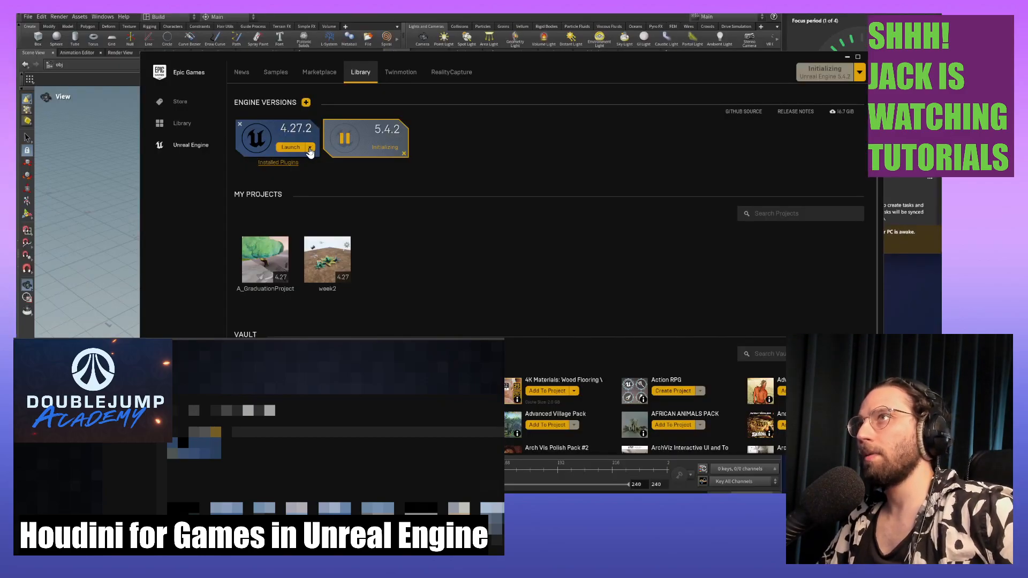
# Uninstall Unreal Engine 4.27.2 from the engine versions.
pyautogui.click(310, 148)
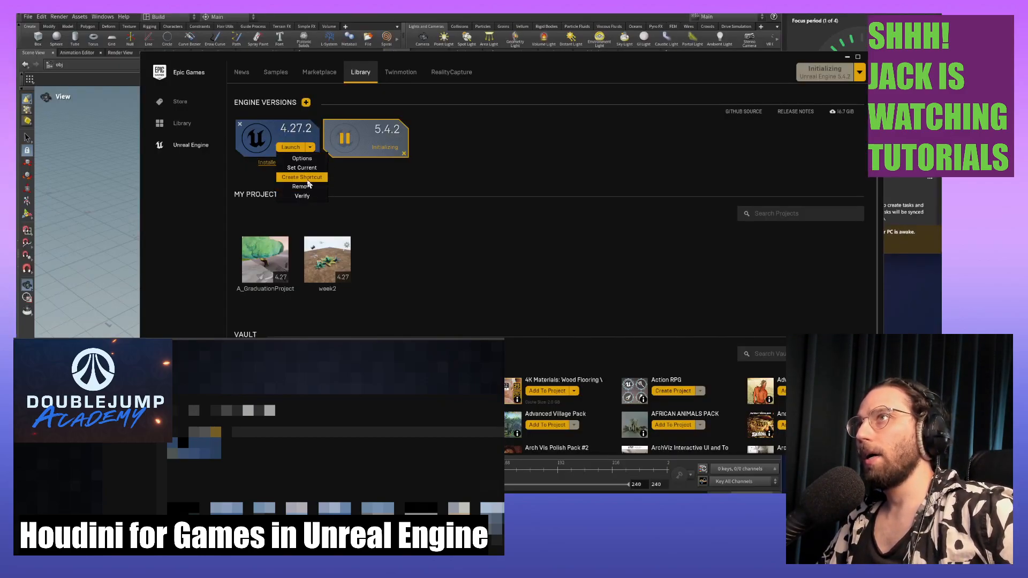
pyautogui.click(311, 187)
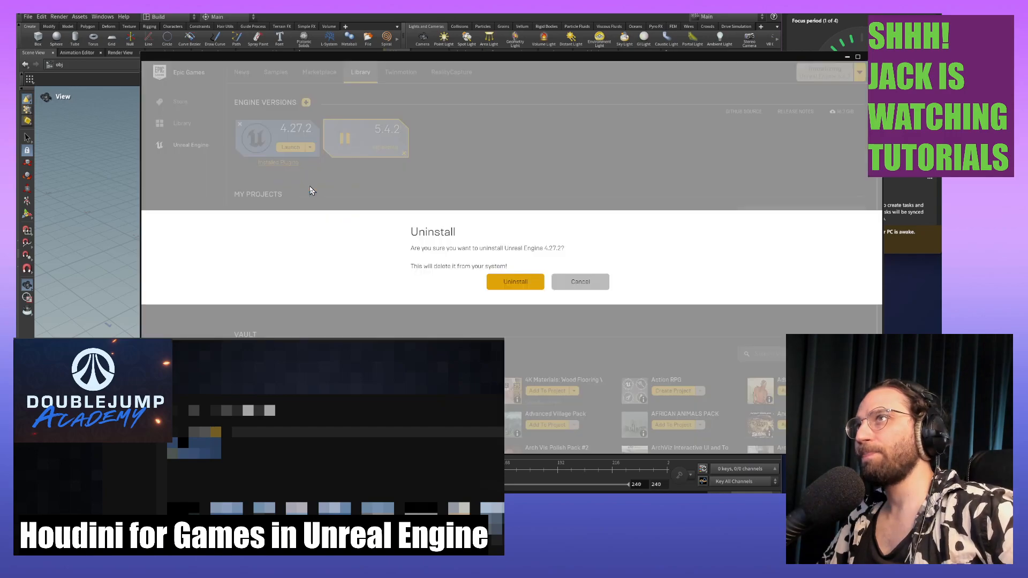
pyautogui.click(523, 284)
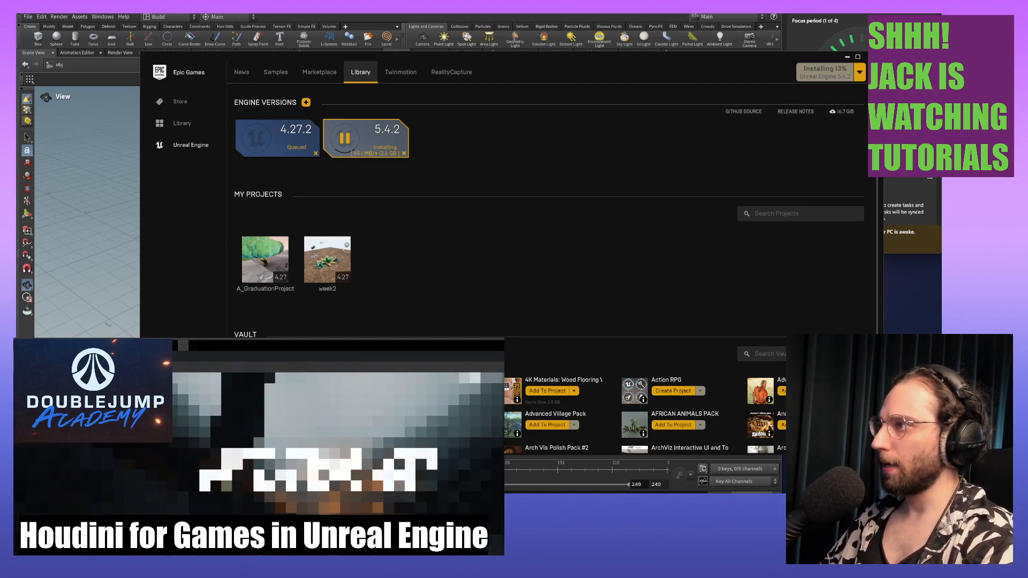
# Switch to a new browser window, search the web for megascans and close the Kaspersky safe browser window.
pyautogui.moveTo(530, 129); pyautogui.dragTo(521, 86)
pyautogui.write('n')
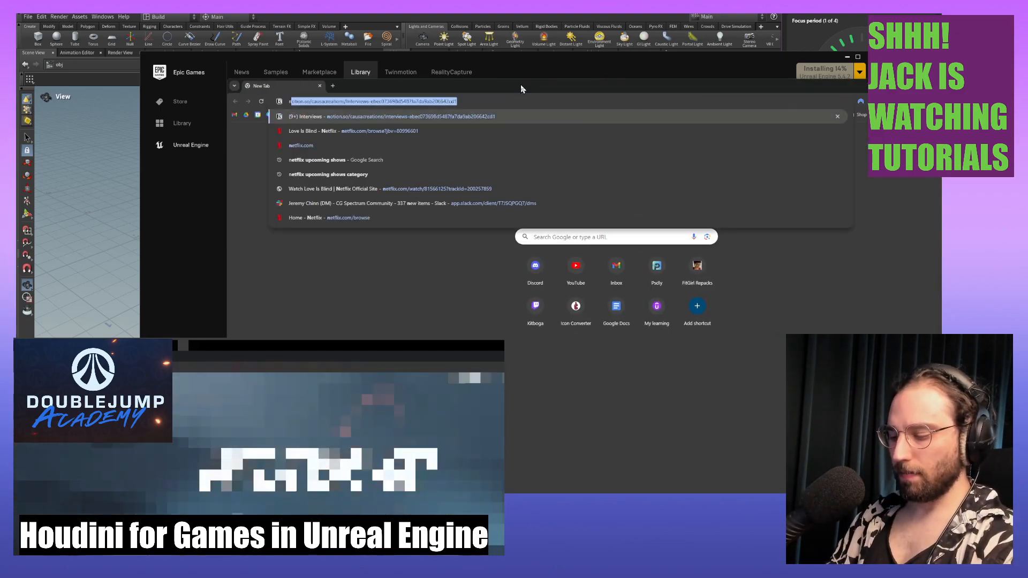
pyautogui.press('BackSpace')
pyautogui.press('BackSpace')
pyautogui.write('megascans')
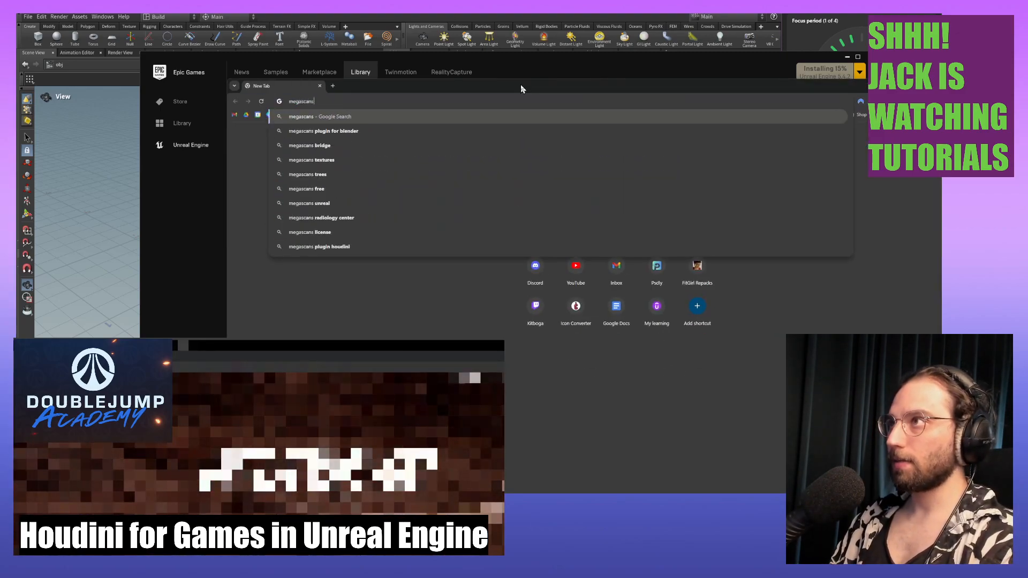
pyautogui.press('Return')
pyautogui.moveTo(520, 84); pyautogui.dragTo(495, 171)
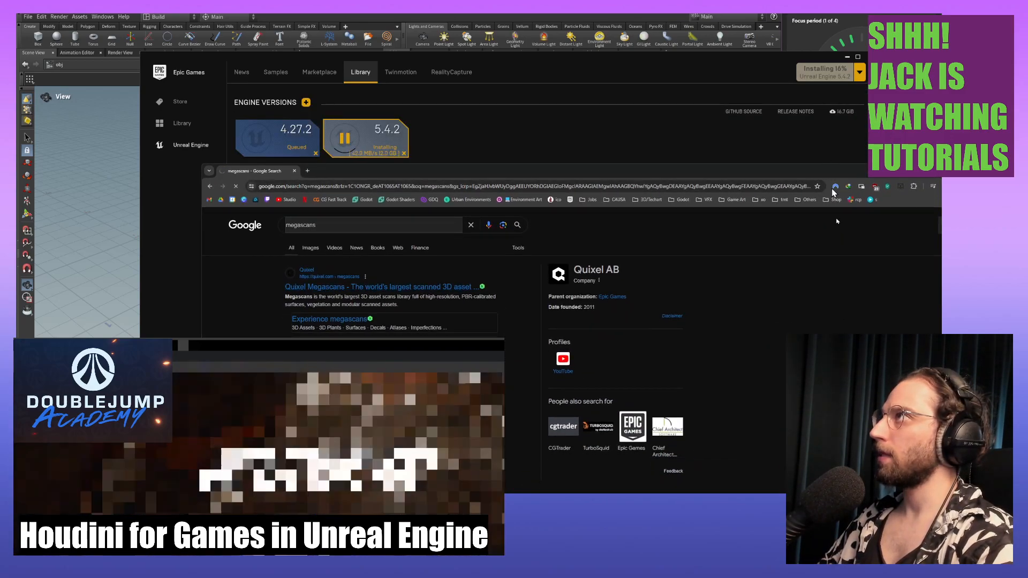
pyautogui.click(917, 171)
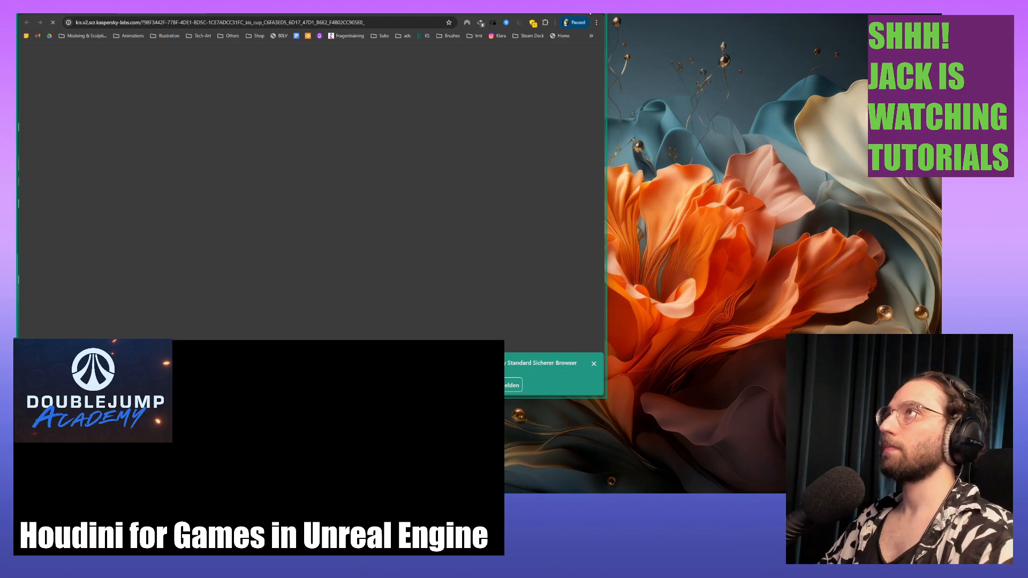
pyautogui.click(603, 14)
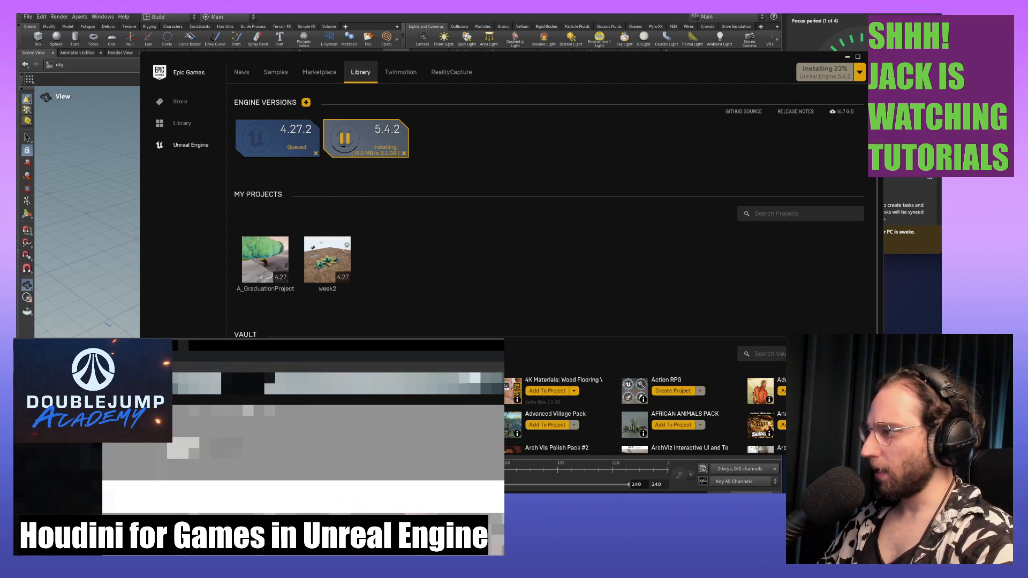
# Search the Vault in the Epic Games Launcher for quixel, clear the search and return to the Library.
pyautogui.scroll(-5, 553, 310)
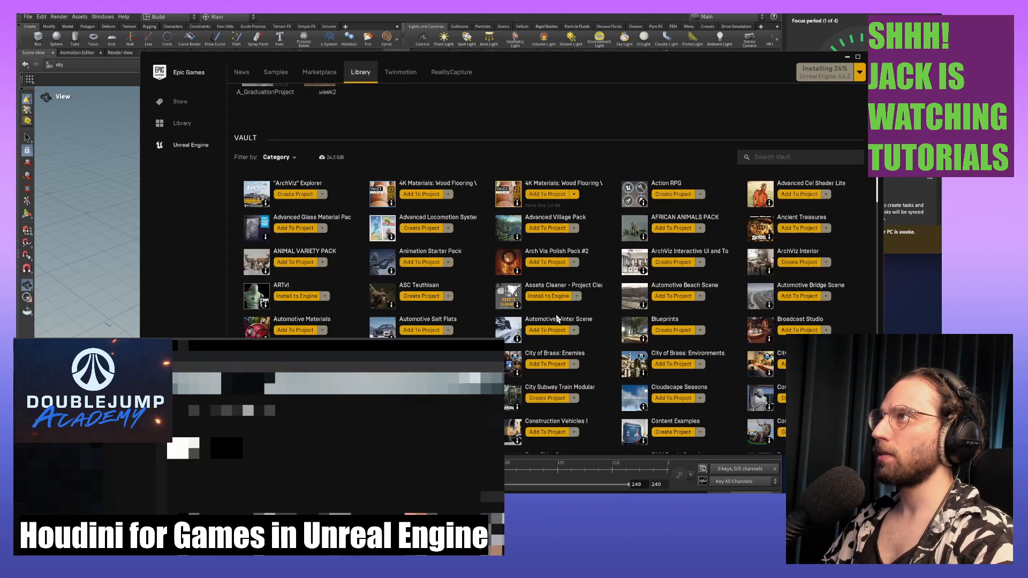
pyautogui.scroll(2, 785, 187)
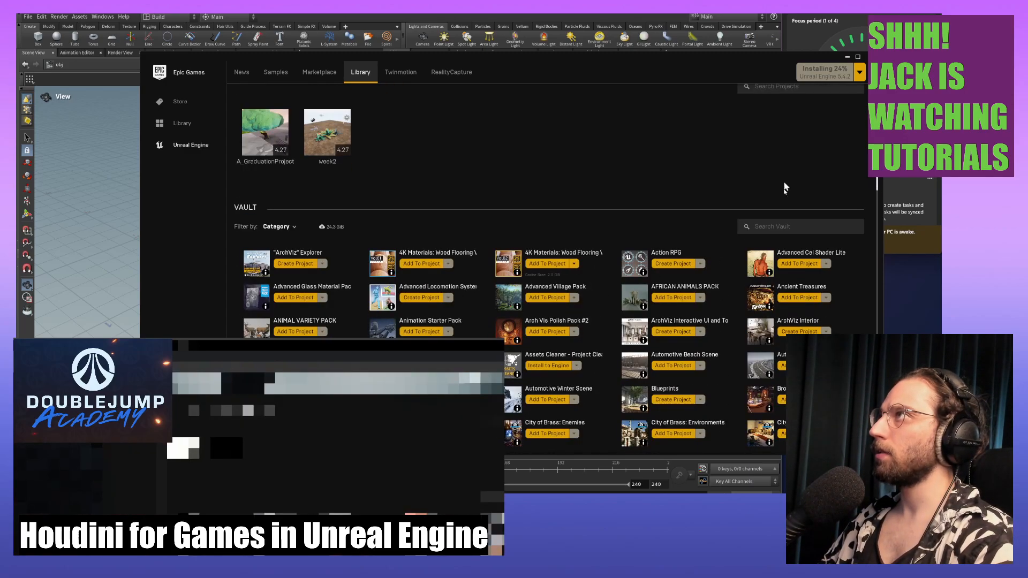
pyautogui.click(787, 228)
pyautogui.write('quixel')
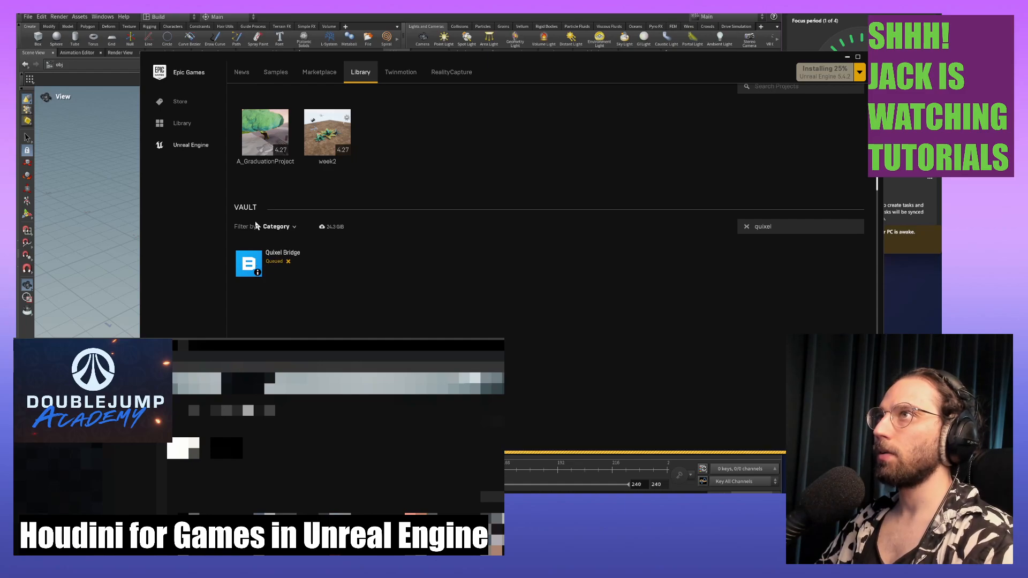
pyautogui.click(746, 226)
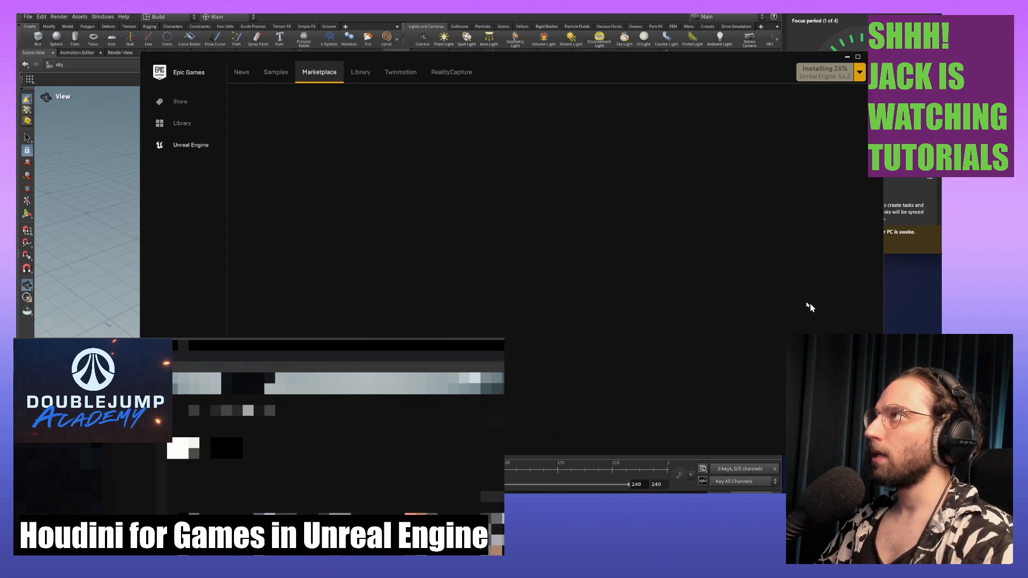
pyautogui.click(360, 72)
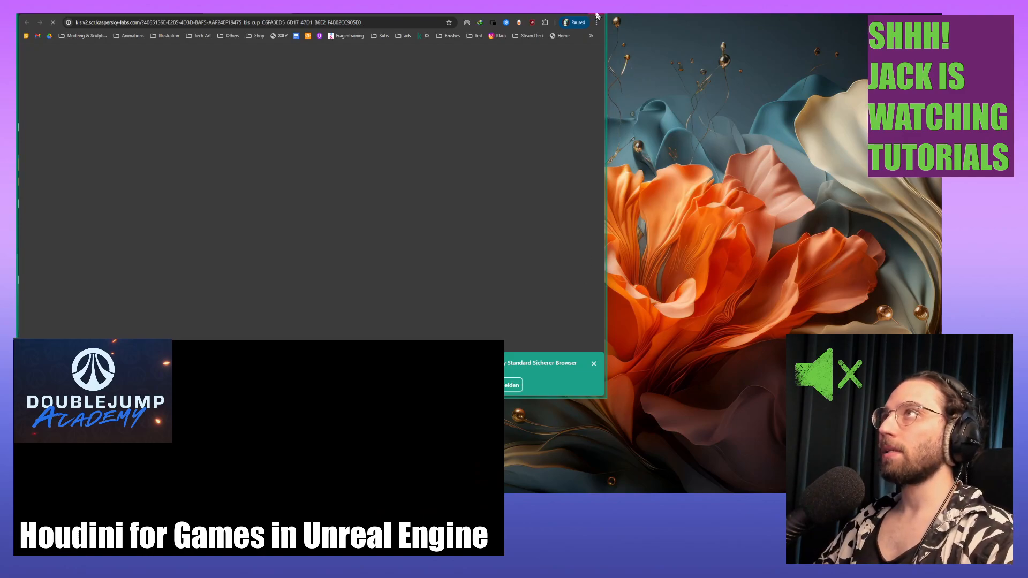
# Close the Kaspersky safe browser window and switch back to the desktop with the Epic Games Launcher.
pyautogui.click(597, 16)
pyautogui.press('ctrl+super+Right')
pyautogui.press('ctrl+super+Left')
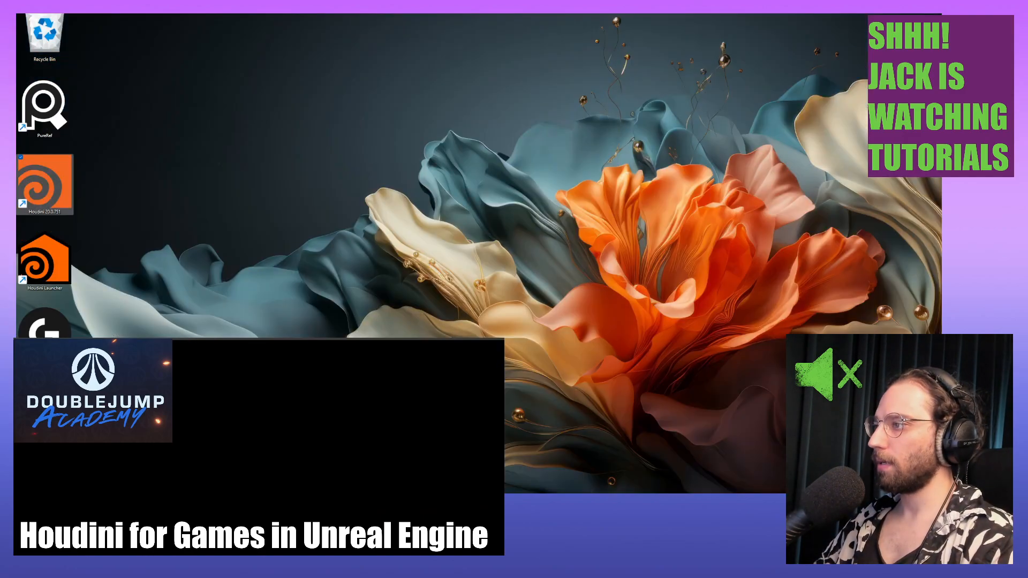
pyautogui.press('ctrl+super+Left')
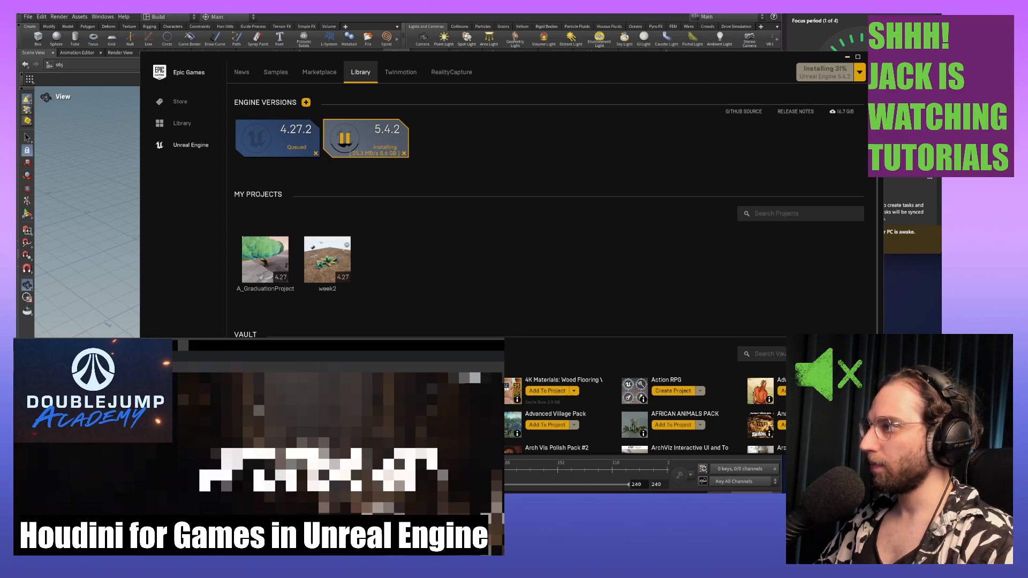
# Bring up the Quixel Megascans site, open its account sign-in and move the browser window off this screen.
pyautogui.moveTo(534, 490); pyautogui.dragTo(536, 27)
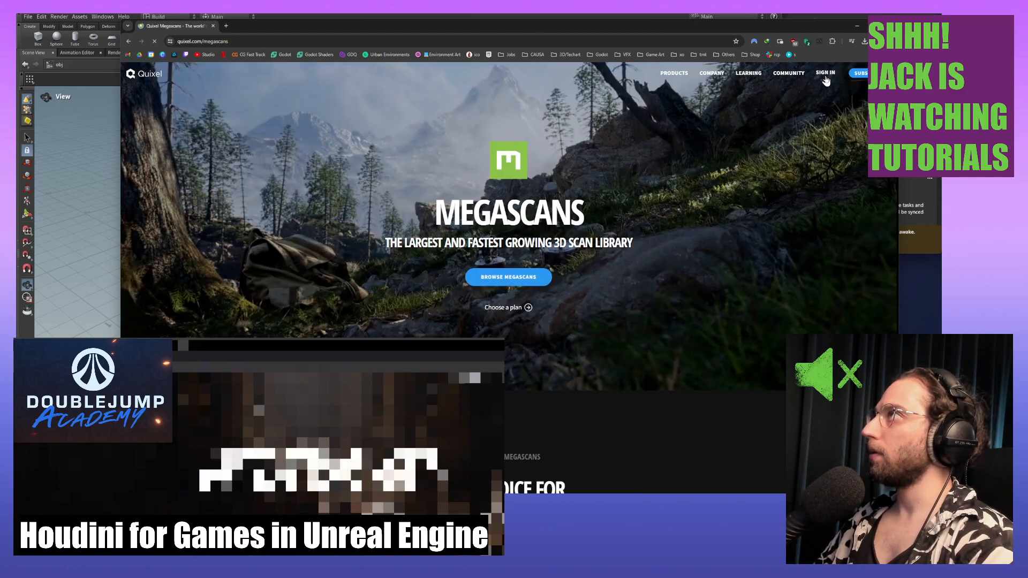
pyautogui.click(861, 74)
pyautogui.moveTo(711, 26); pyautogui.dragTo(712, 493)
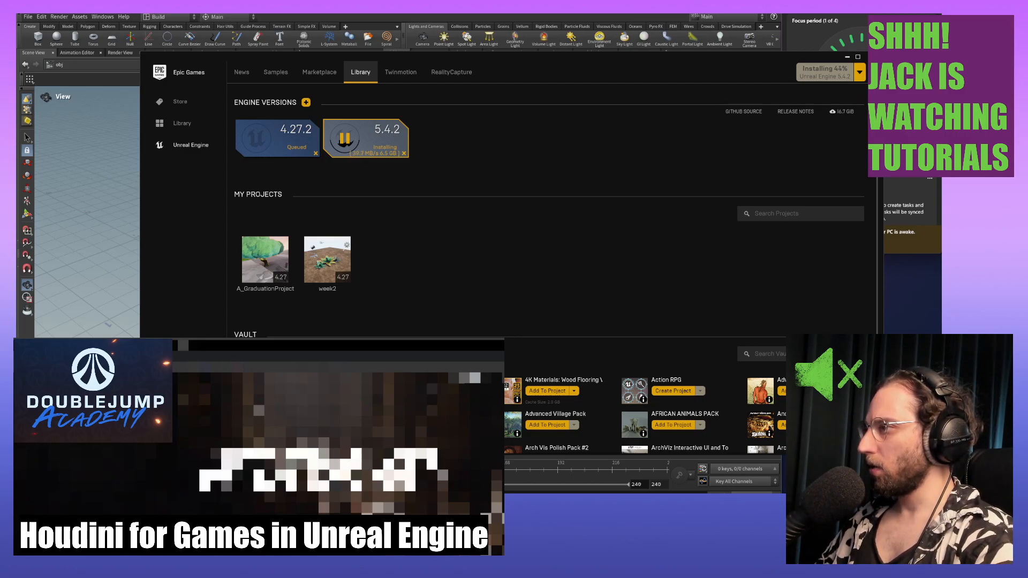
# Examine the Quixel plan choices and the license terms for using Megascans with Unreal Engine or with other tools.
pyautogui.moveTo(498, 491); pyautogui.dragTo(640, 20)
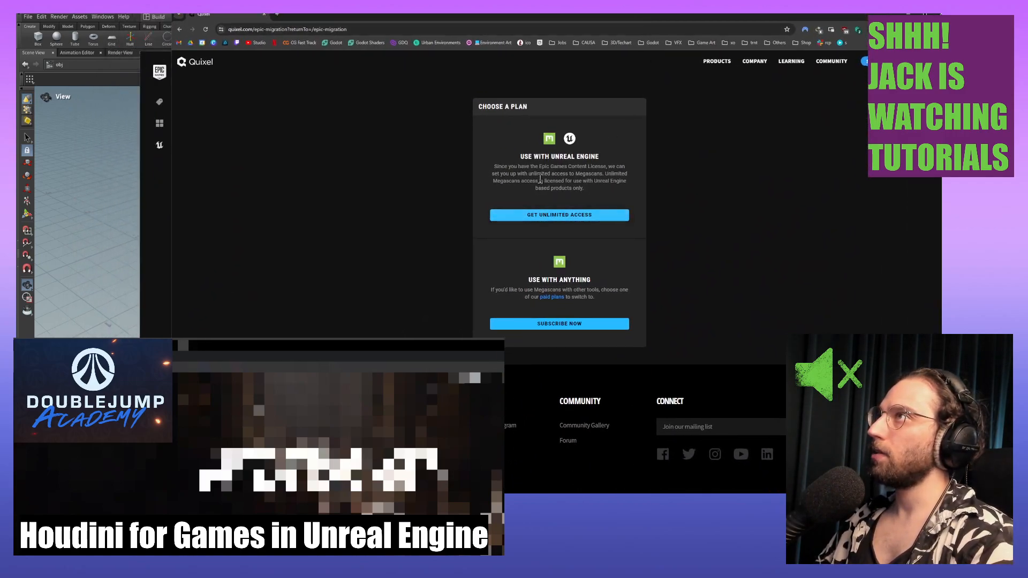
pyautogui.moveTo(494, 167); pyautogui.dragTo(535, 176)
pyautogui.keyDown('ctrl'); pyautogui.scroll(3, 560, 179); pyautogui.keyUp('ctrl')
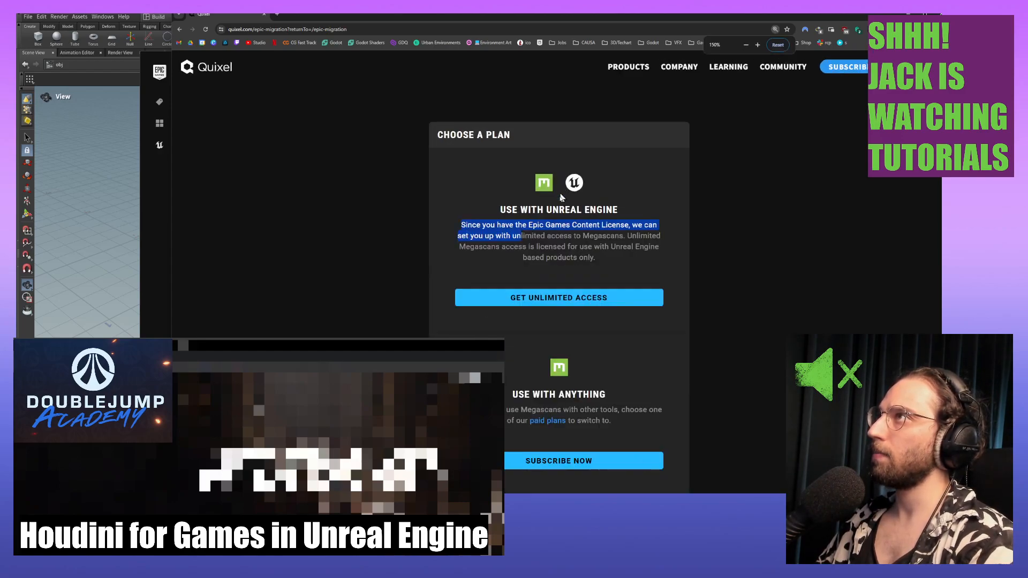
pyautogui.moveTo(512, 236); pyautogui.dragTo(631, 263)
pyautogui.click(643, 236)
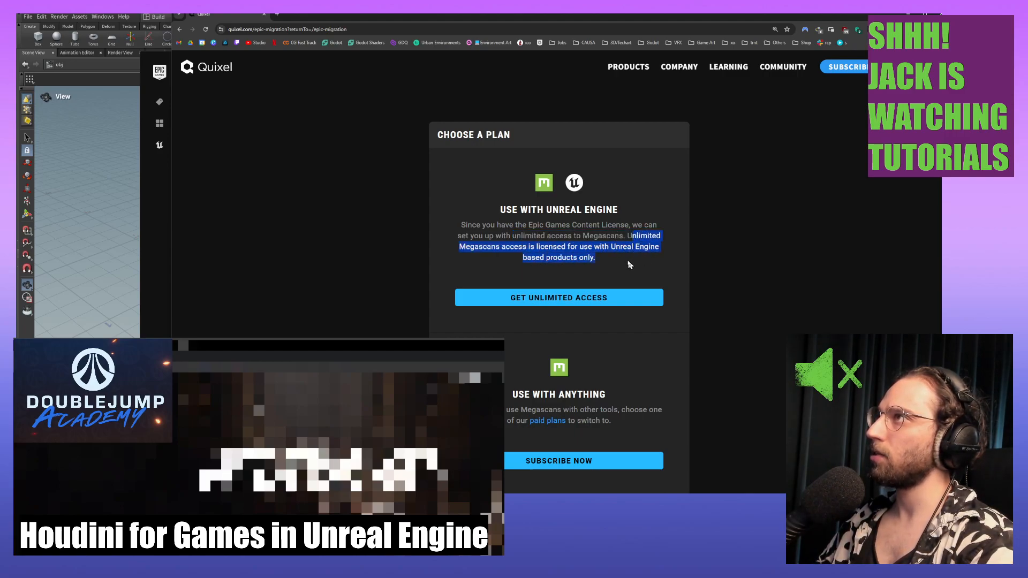
pyautogui.click(631, 264)
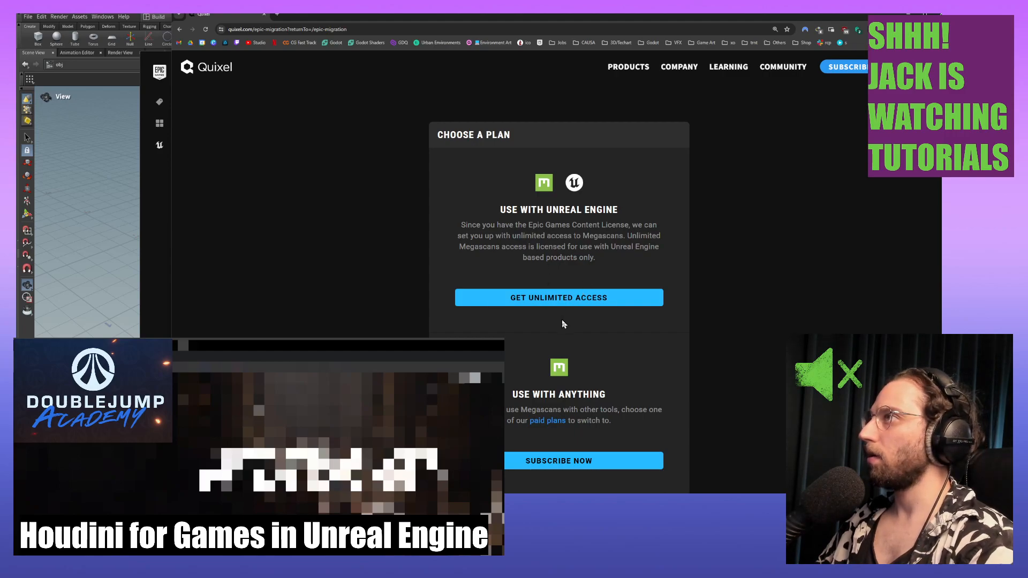
pyautogui.scroll(-1, 564, 325)
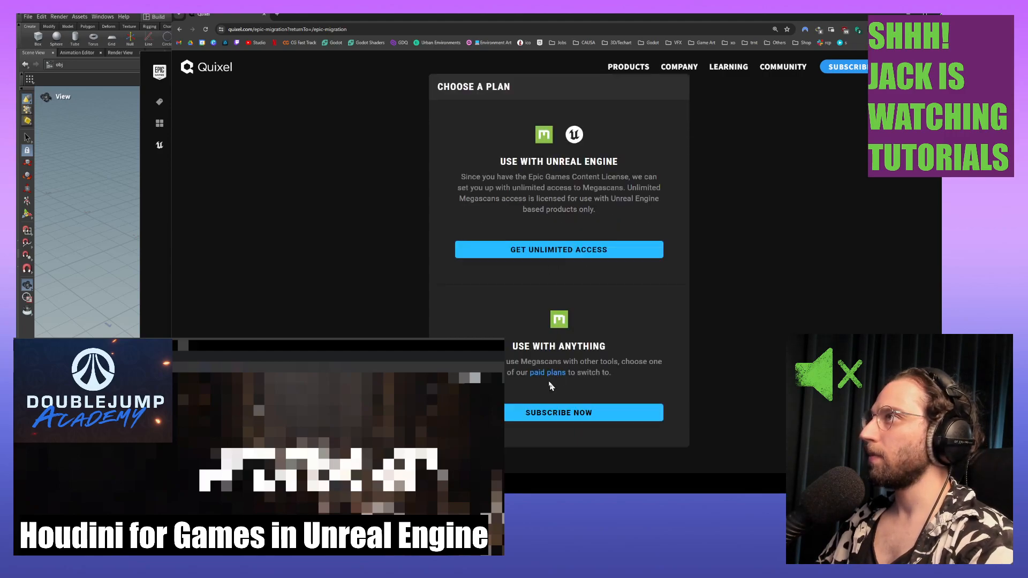
# Claim unlimited Megascans access for use with Unreal Engine, continue to the Megascans library and reposition the browser window.
pyautogui.click(564, 251)
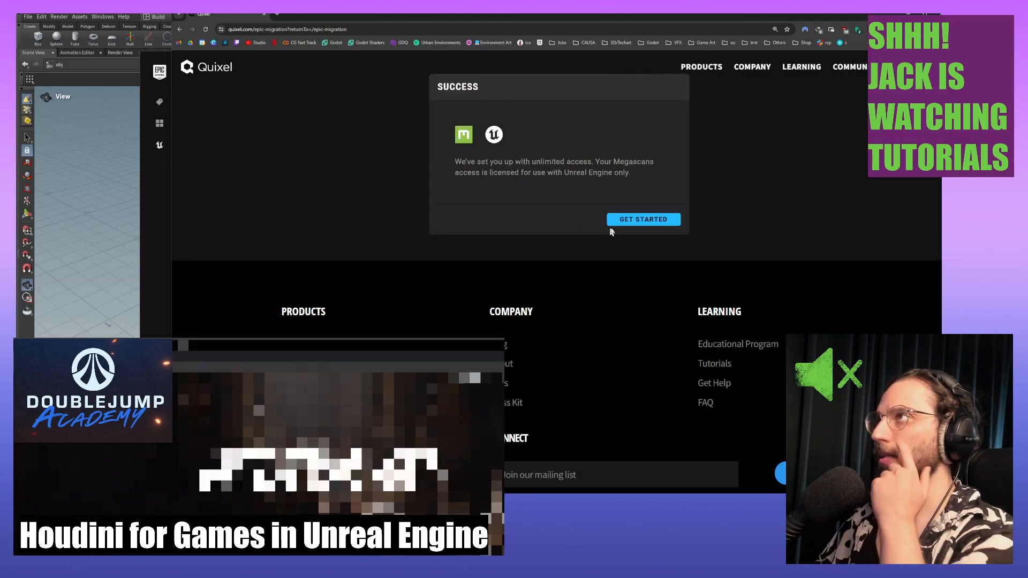
pyautogui.click(637, 224)
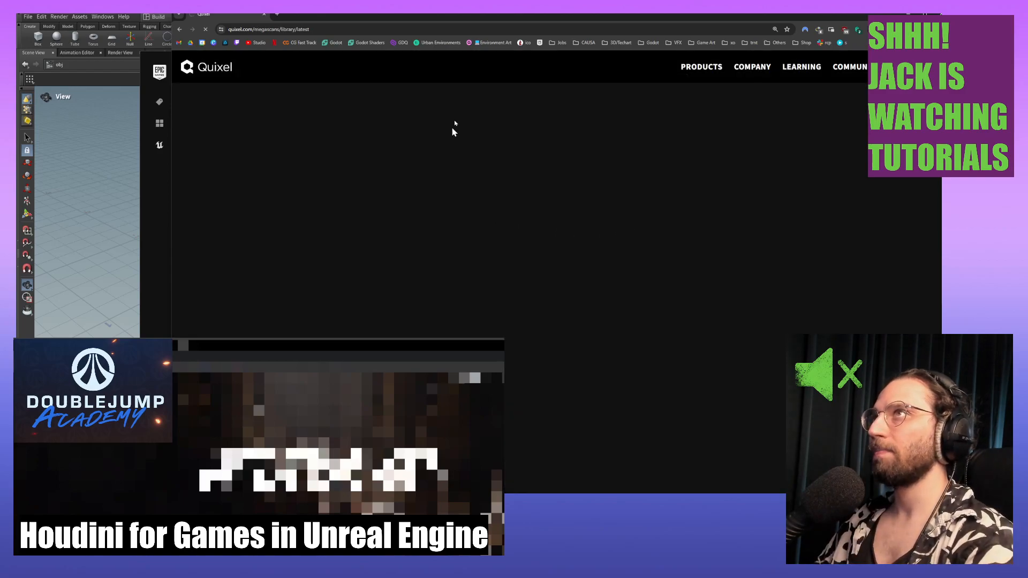
pyautogui.moveTo(447, 19); pyautogui.dragTo(449, 59)
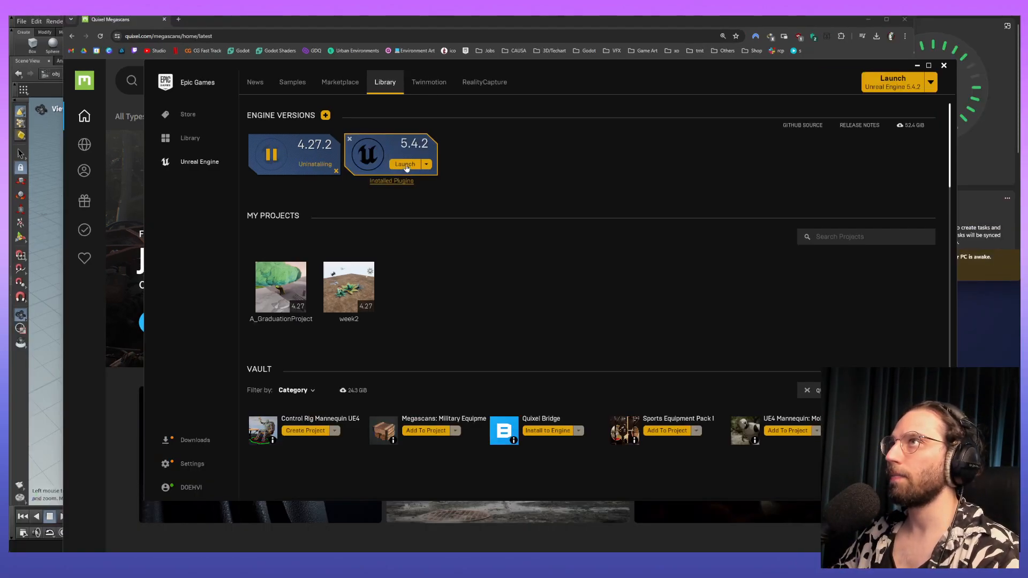
# Launch Unreal Engine 5.4.2 and bring up the Materials Week 1-2 project files folder.
pyautogui.click(405, 164)
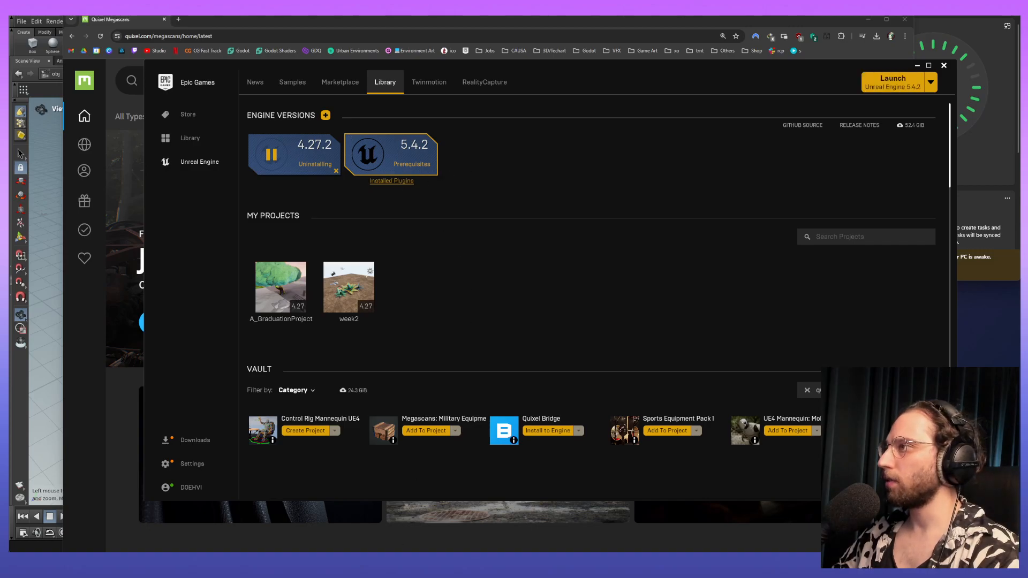
pyautogui.moveTo(728, 197); pyautogui.dragTo(720, 185)
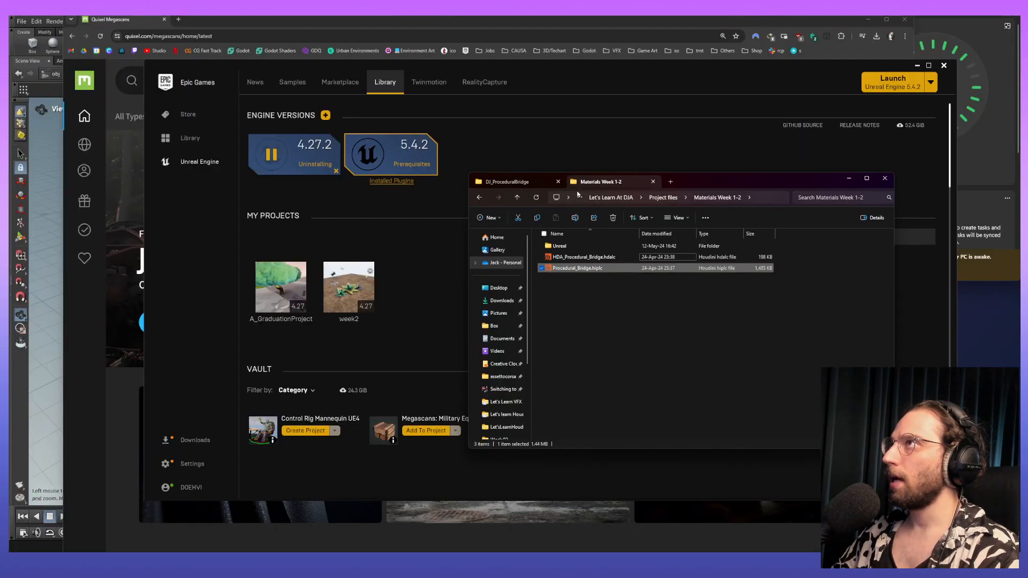
pyautogui.click(695, 197)
pyautogui.doubleClick(560, 248)
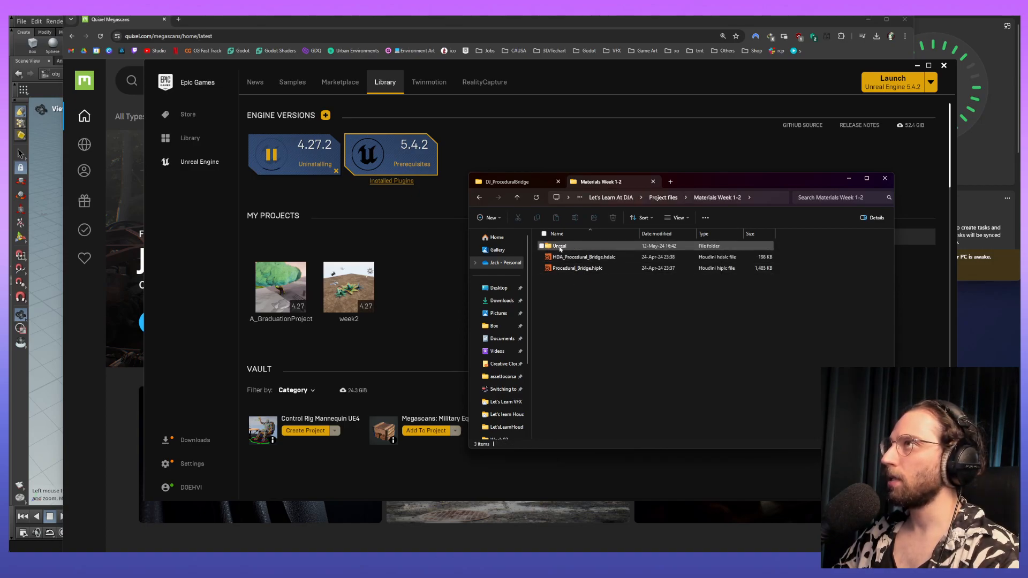
# Enlarge the file icons and inspect the Unreal subfolder and its DJ_ProceduralBridge project folder.
pyautogui.click(567, 257)
pyautogui.keyDown('ctrl'); pyautogui.scroll(4, 656, 299); pyautogui.keyUp('ctrl')
pyautogui.click(629, 257)
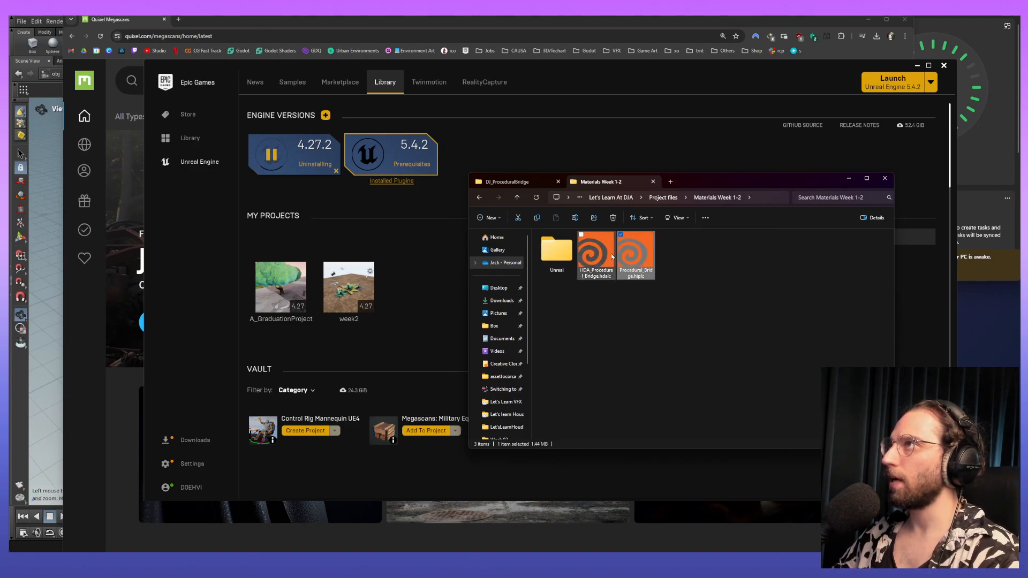
pyautogui.click(556, 249)
pyautogui.doubleClick(556, 249)
pyautogui.keyDown('ctrl'); pyautogui.scroll(4, 599, 302); pyautogui.keyUp('ctrl')
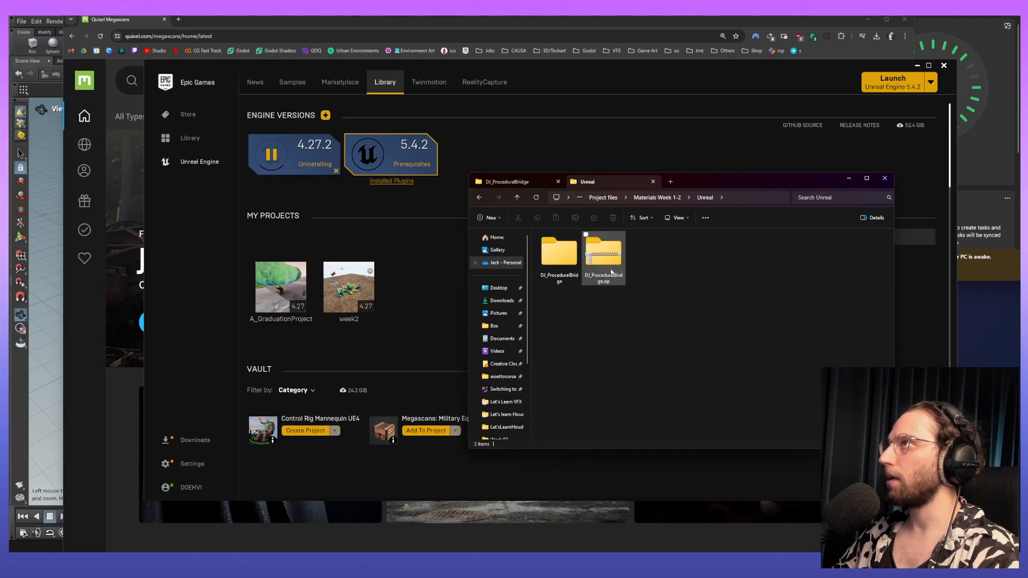
pyautogui.doubleClick(563, 260)
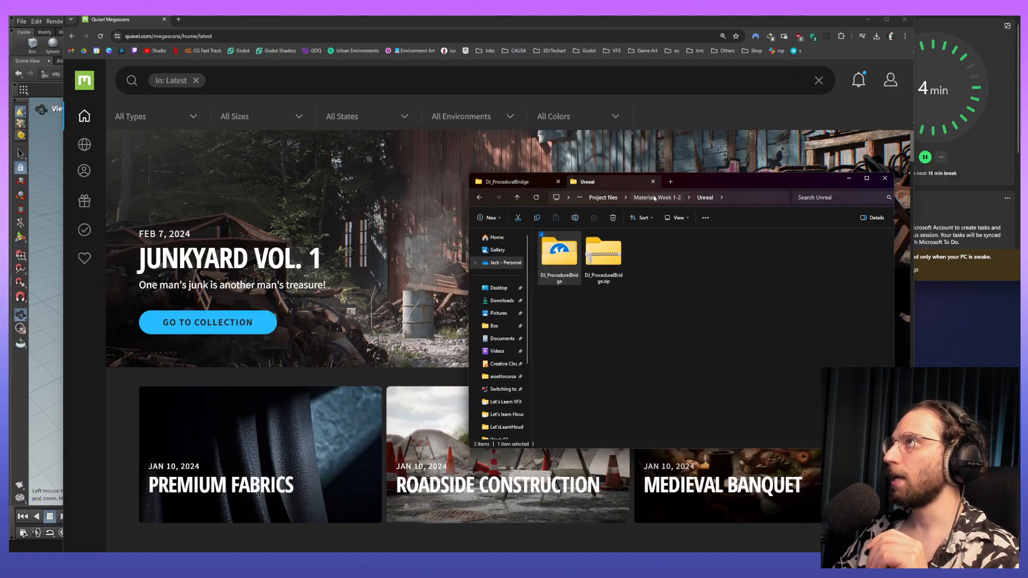
# Return to the Materials Week 1-2 folder and move the file and browser windows off this screen.
pyautogui.click(653, 198)
pyautogui.moveTo(761, 186); pyautogui.dragTo(739, 551)
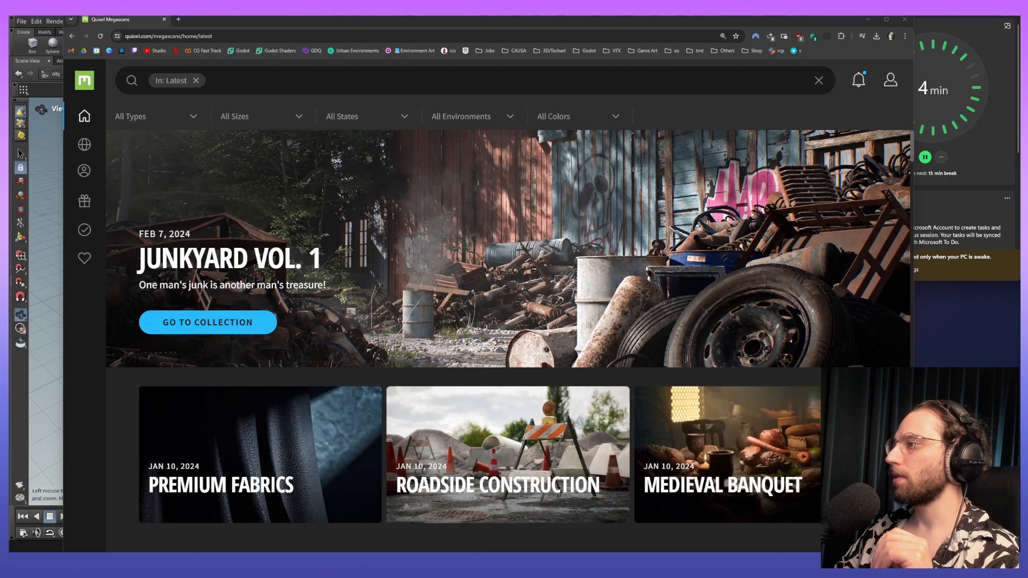
pyautogui.moveTo(836, 22); pyautogui.dragTo(867, 551)
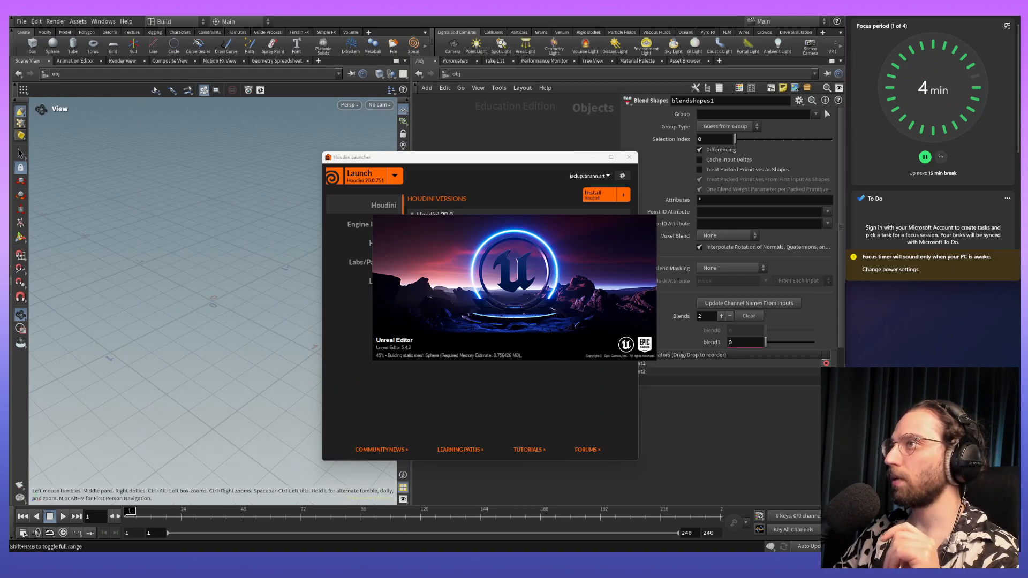
# Pin the running Unreal Engine editor to the taskbar.
pyautogui.rightClick(423, 552)
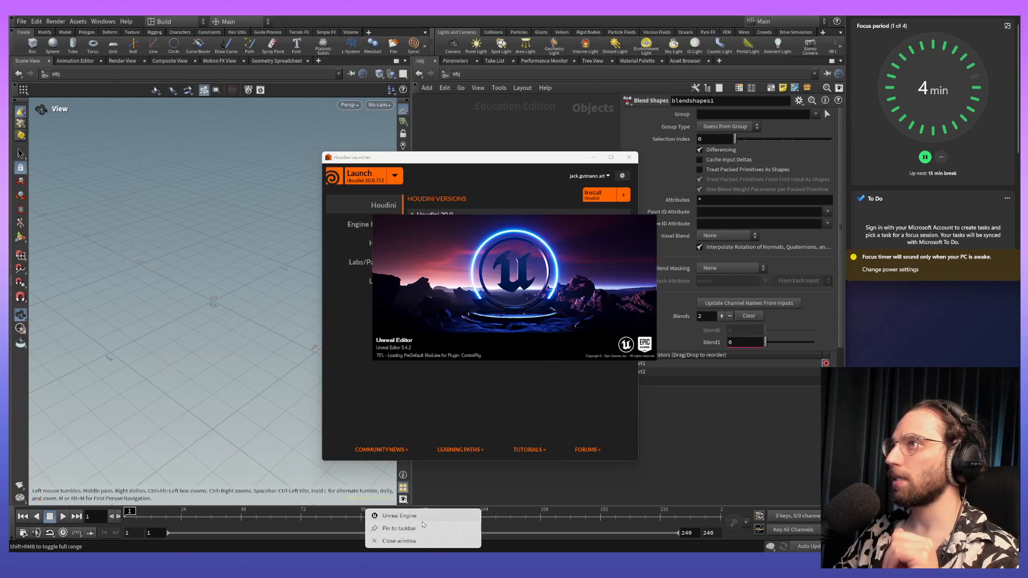
pyautogui.click(423, 525)
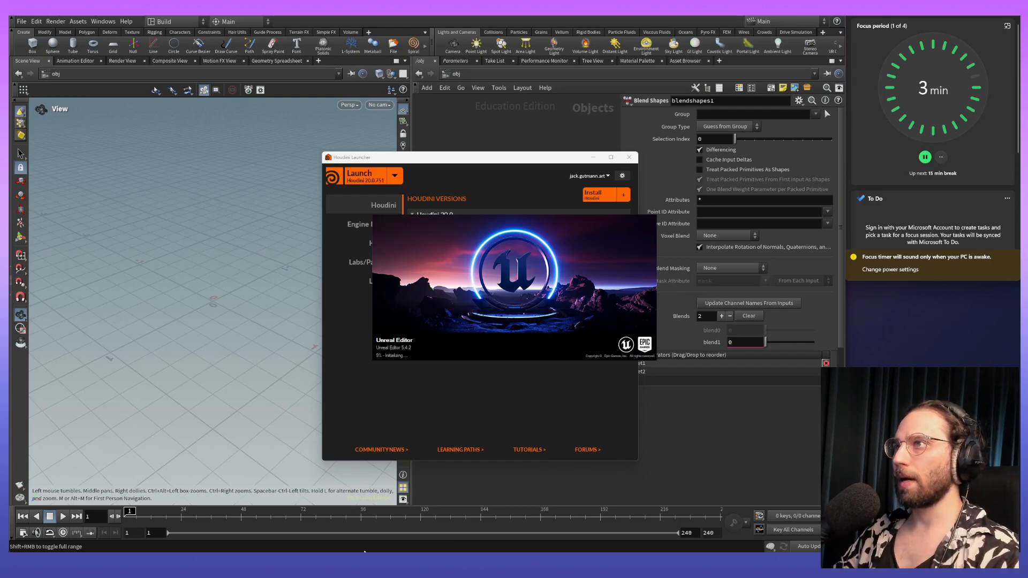
# Switch to the Epic Games Launcher, open the Unreal Engine Library and search the Vault for qui.
pyautogui.press('super')
pyautogui.write('ep')
pyautogui.press('Return')
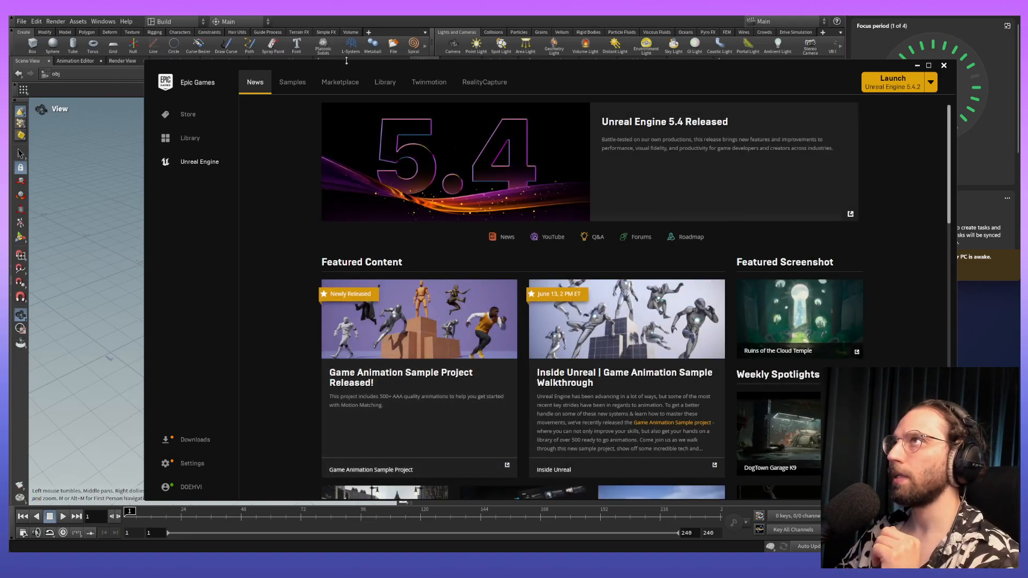
pyautogui.click(385, 82)
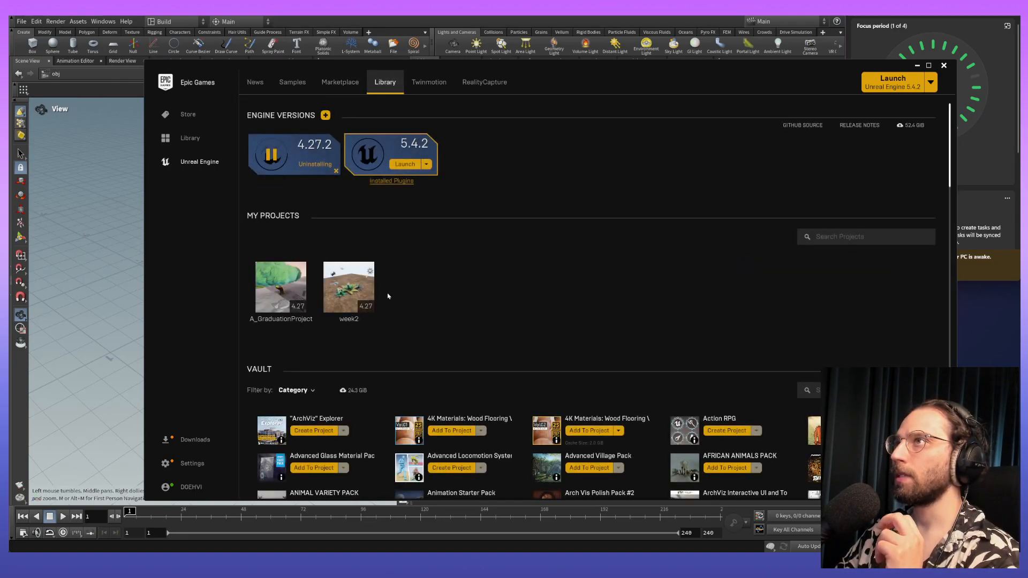
pyautogui.scroll(-5, 427, 320)
pyautogui.click(873, 139)
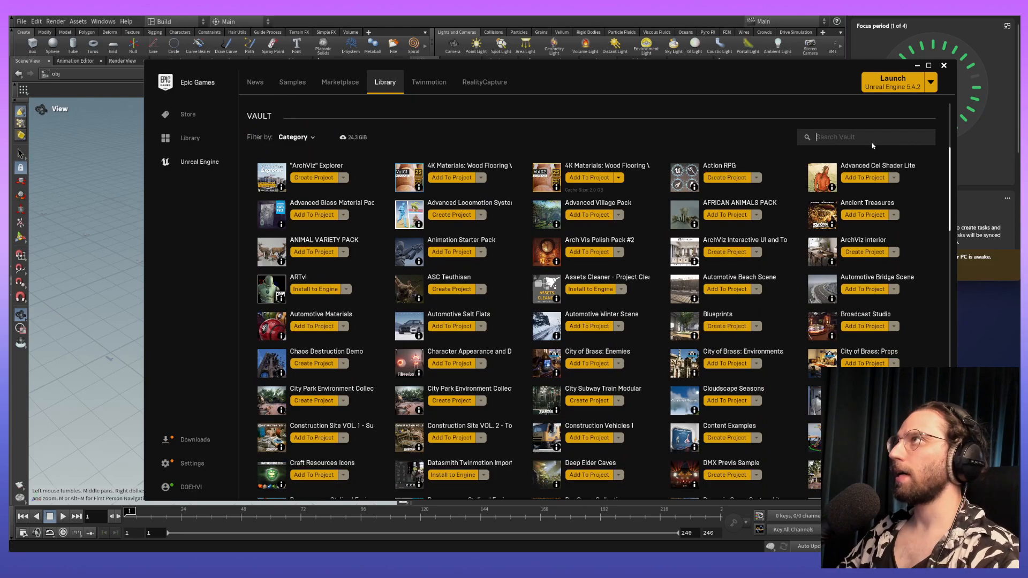
pyautogui.write('qui')
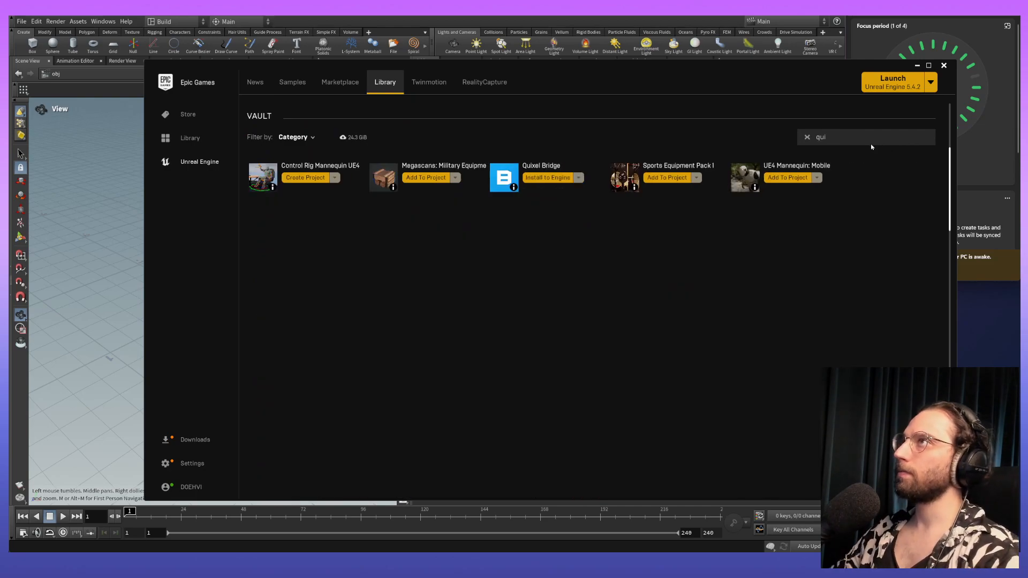
# Try to install the Quixel Bridge plugin to the engine, dismiss the installation and return to the engine versions.
pyautogui.moveTo(667, 117); pyautogui.dragTo(932, 351)
pyautogui.click(550, 179)
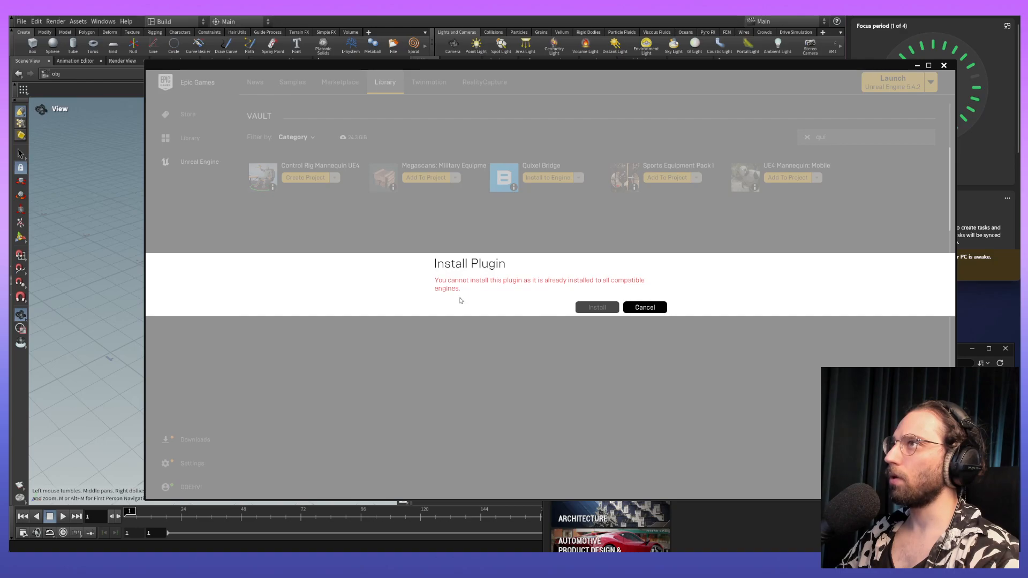
pyautogui.click(663, 308)
pyautogui.scroll(5, 656, 288)
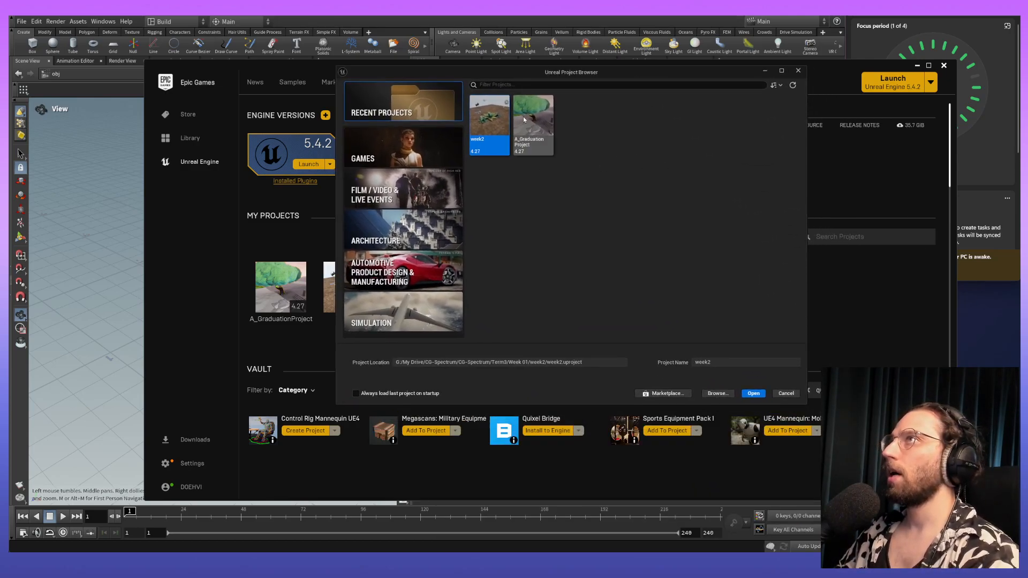
# Examine the new-project templates for games, film and live events, architecture, automotive and product design, and simulation.
pyautogui.click(391, 153)
pyautogui.click(400, 191)
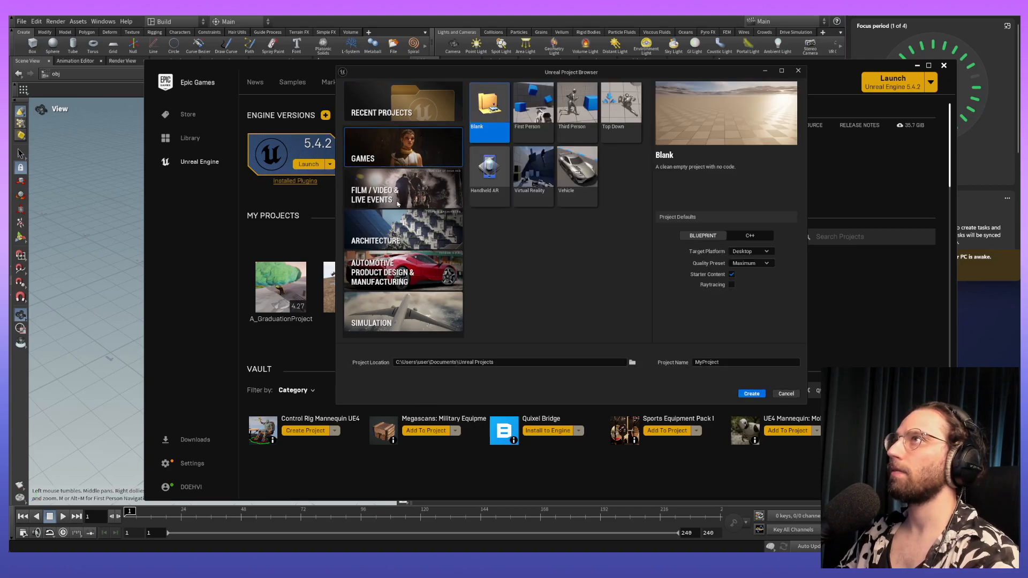
pyautogui.click(533, 110)
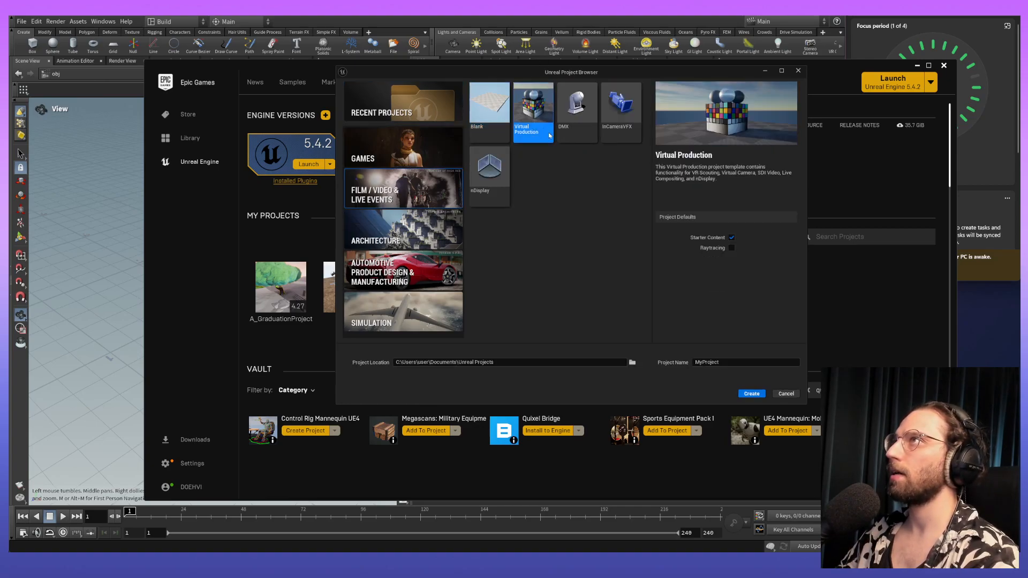
pyautogui.click(576, 109)
pyautogui.click(624, 137)
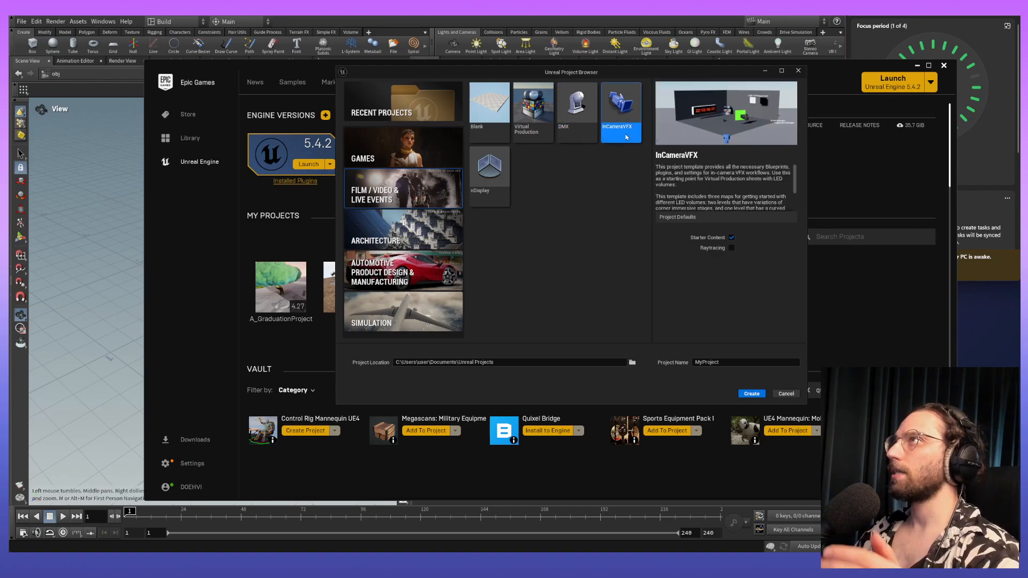
pyautogui.click(532, 128)
pyautogui.click(486, 184)
pyautogui.click(458, 241)
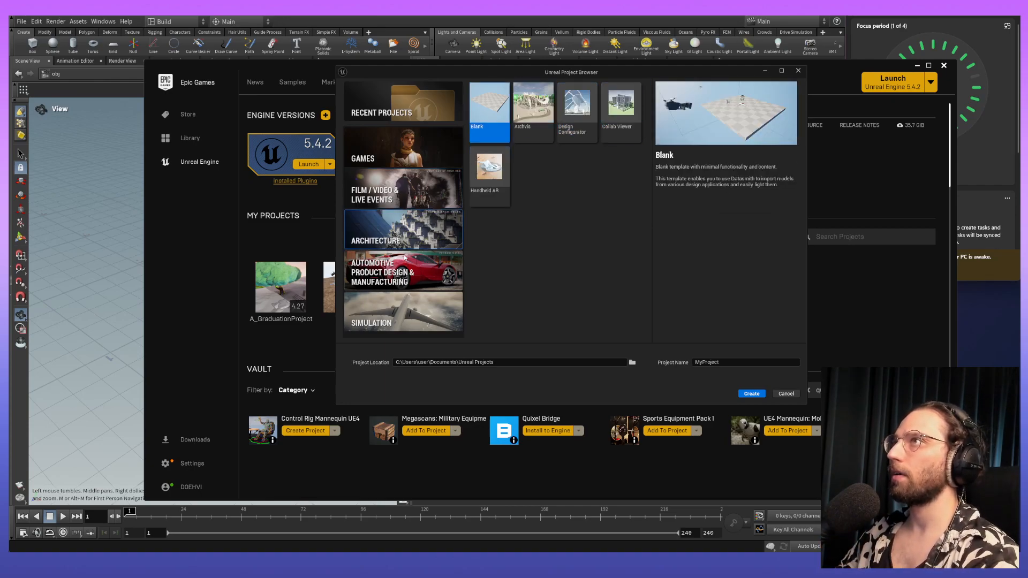
pyautogui.click(533, 107)
pyautogui.click(577, 107)
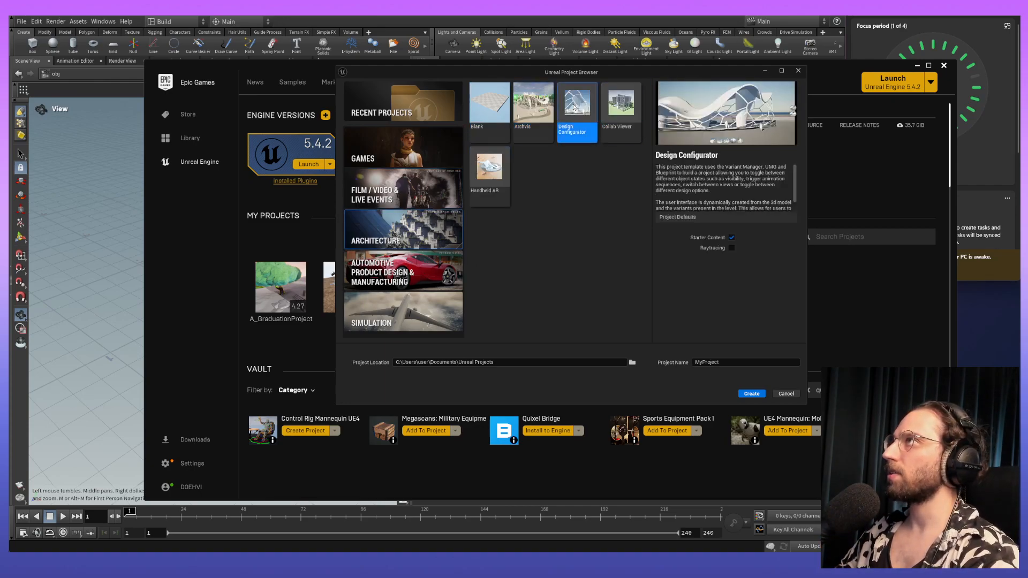
pyautogui.click(620, 107)
pyautogui.click(482, 182)
pyautogui.click(402, 271)
pyautogui.click(533, 107)
pyautogui.click(576, 107)
pyautogui.click(615, 119)
pyautogui.click(489, 167)
pyautogui.click(489, 104)
pyautogui.click(577, 107)
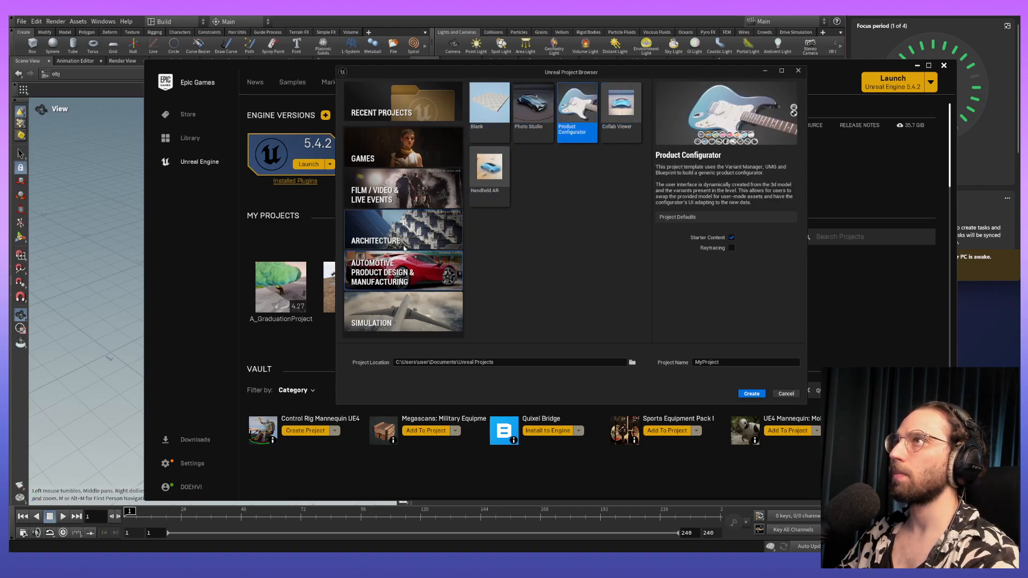
pyautogui.click(423, 310)
# Create a Games project from the Third Person template named DJA_JIG_W1 and minimize the Houdini Launcher.
pyautogui.click(404, 148)
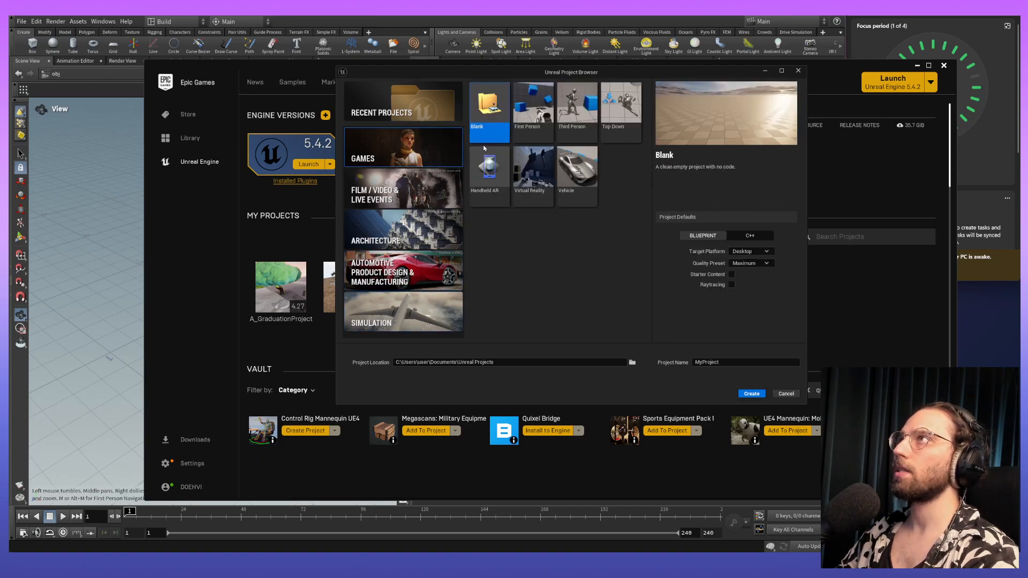
pyautogui.click(576, 107)
pyautogui.doubleClick(729, 360)
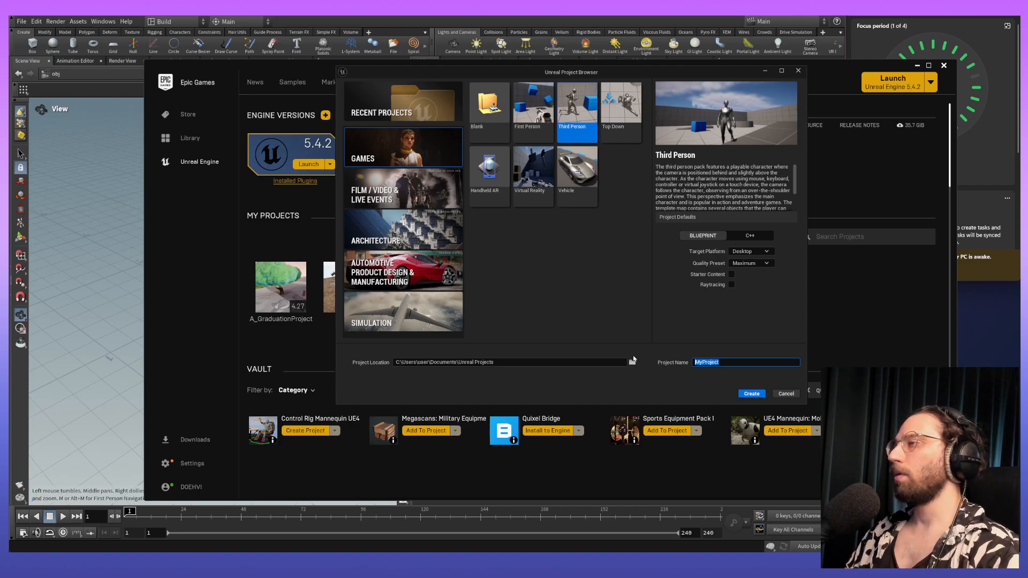
pyautogui.write('DJ')
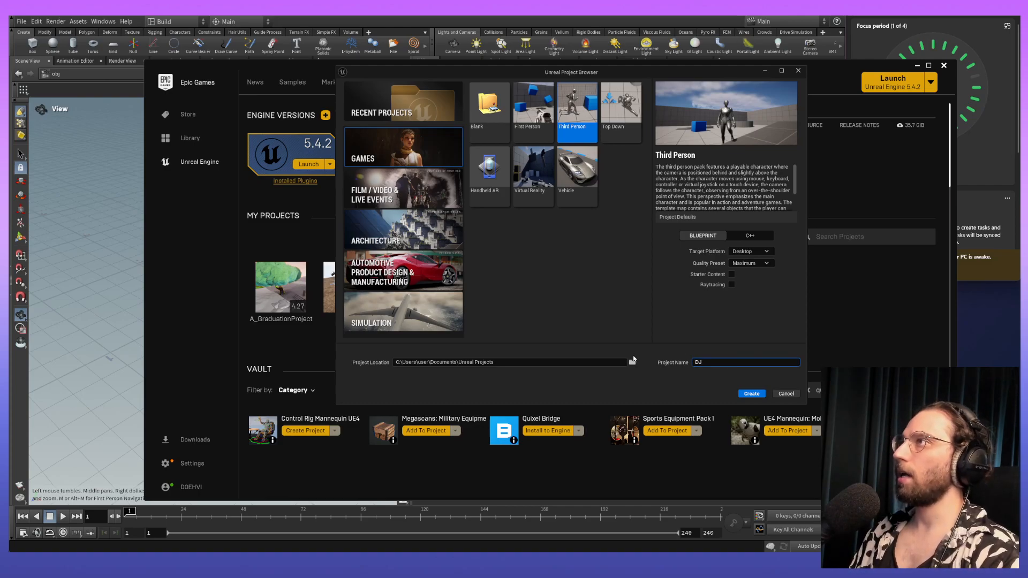
pyautogui.write('A_H')
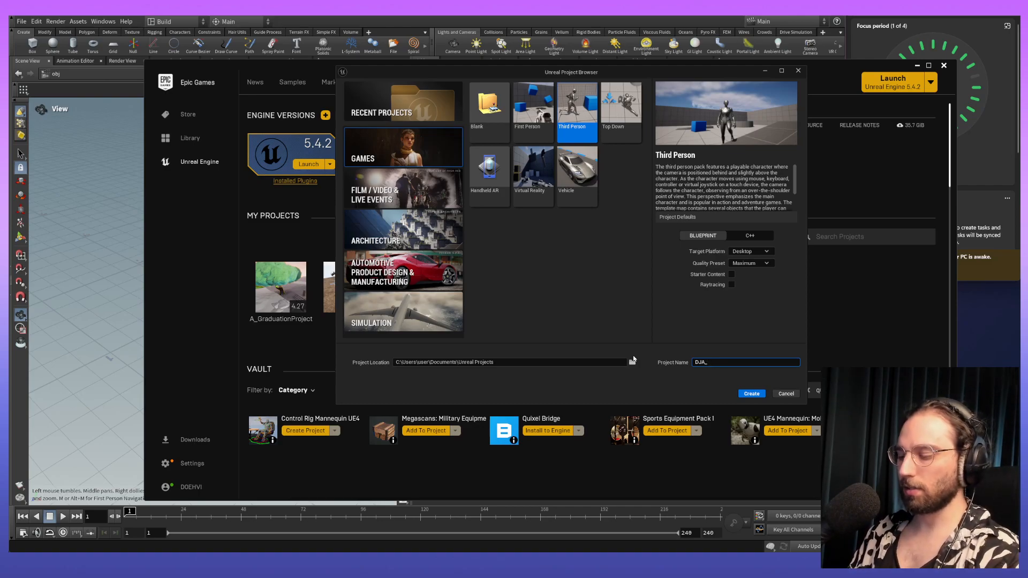
pyautogui.write('_W1')
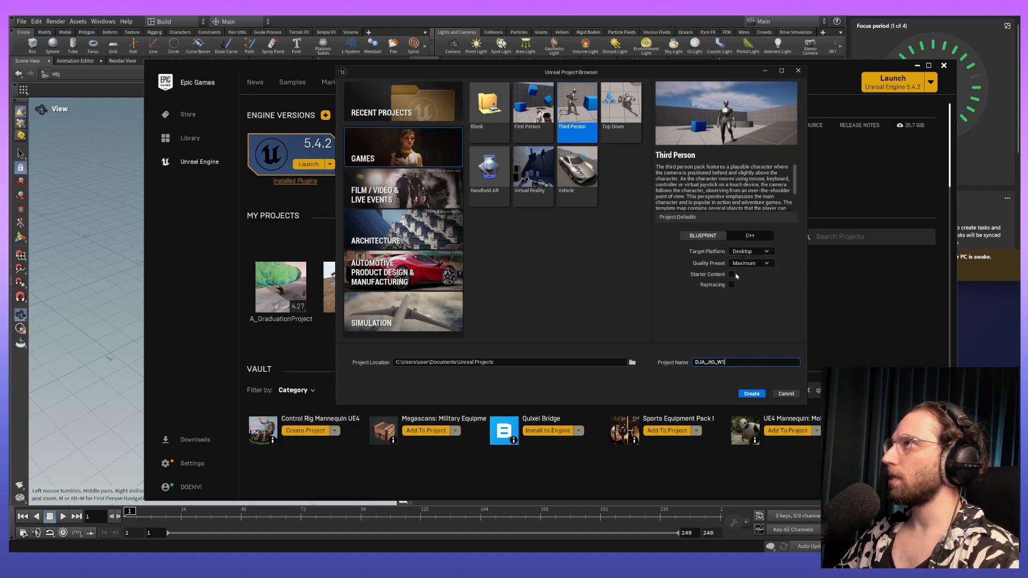
pyautogui.click(751, 394)
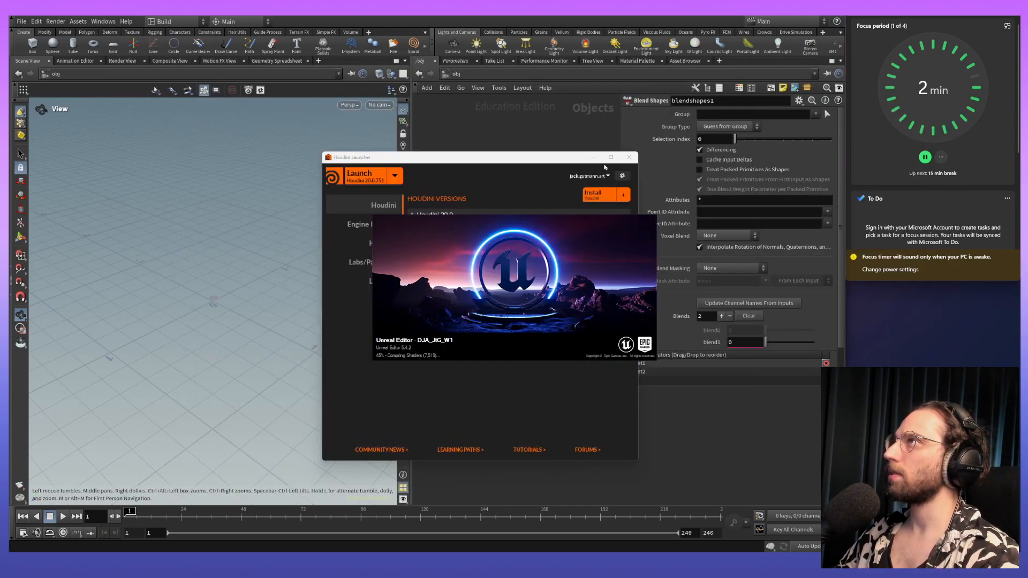
pyautogui.click(592, 157)
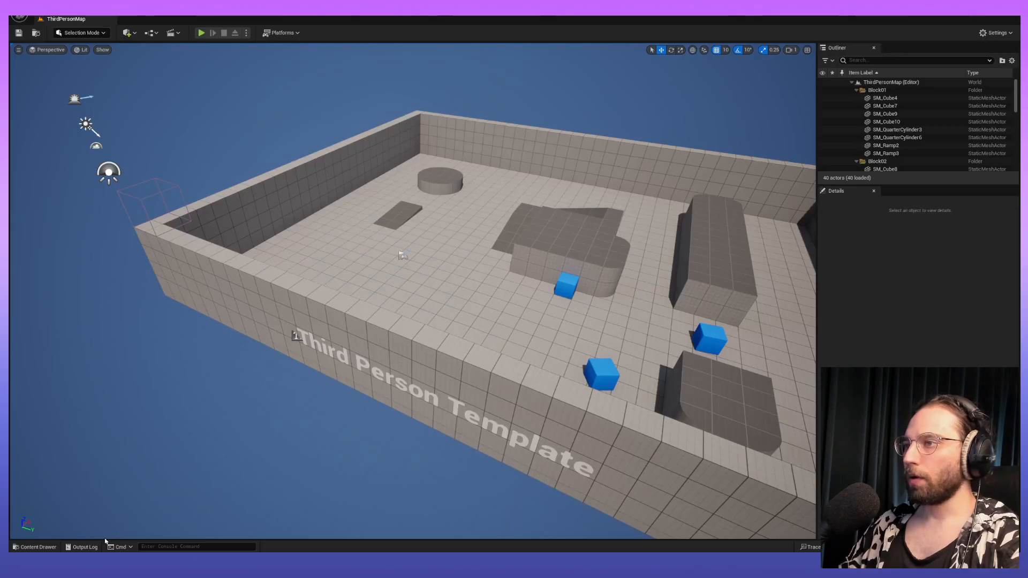
# Select the large block SM_Cube4 in the level, focus on it and view it from several angles.
pyautogui.moveTo(561, 233)
pyautogui.mouseDown(button='right')
pyautogui.moveTo(551, 243)
pyautogui.moveTo(579, 231)
pyautogui.mouseUp(button='right')
pyautogui.click(512, 251)
pyautogui.press('f')
pyautogui.keyDown('alt'); pyautogui.moveTo(512, 251); pyautogui.dragTo(637, 225); pyautogui.keyUp('alt')
pyautogui.scroll(5, 433, 509)
pyautogui.scroll(-10, 433, 509)
pyautogui.keyDown('alt'); pyautogui.moveTo(434, 509); pyautogui.dragTo(448, 449); pyautogui.keyUp('alt')
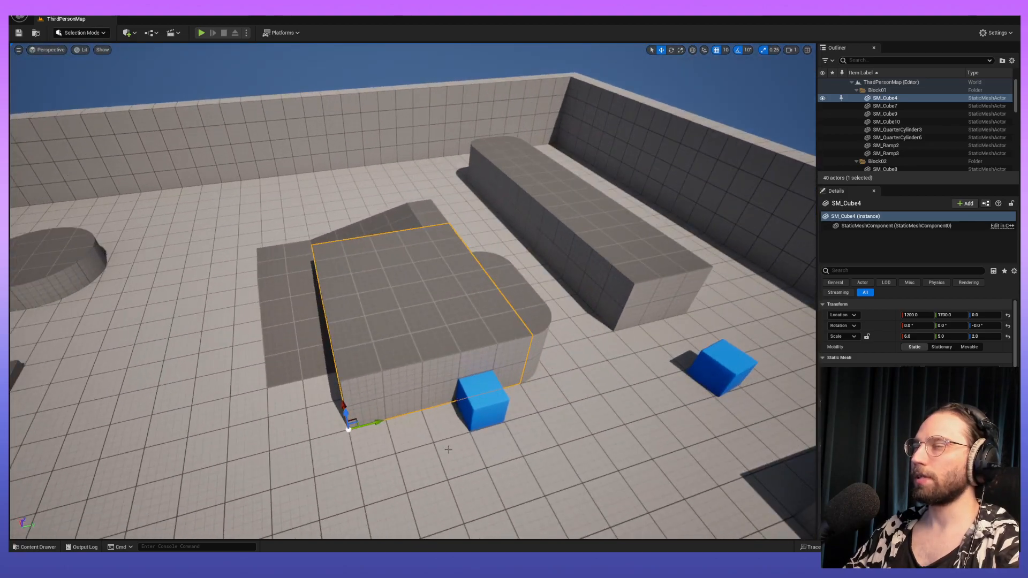
# Search the editor plugins for "quixe" and check that the Bridge plugin is enabled.
pyautogui.click(74, 9)
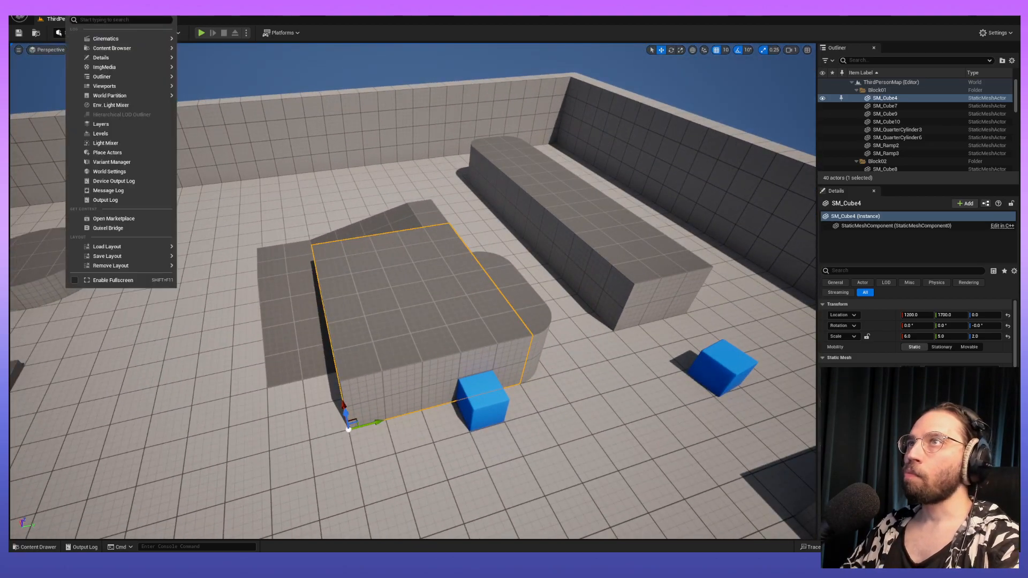
pyautogui.click(101, 9)
pyautogui.click(101, 9)
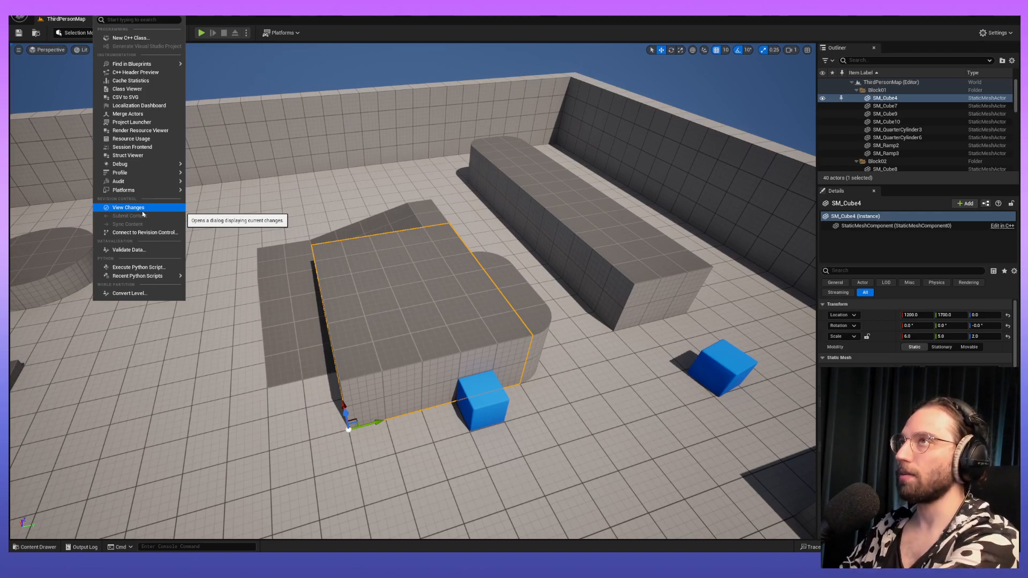
pyautogui.moveTo(56, 10)
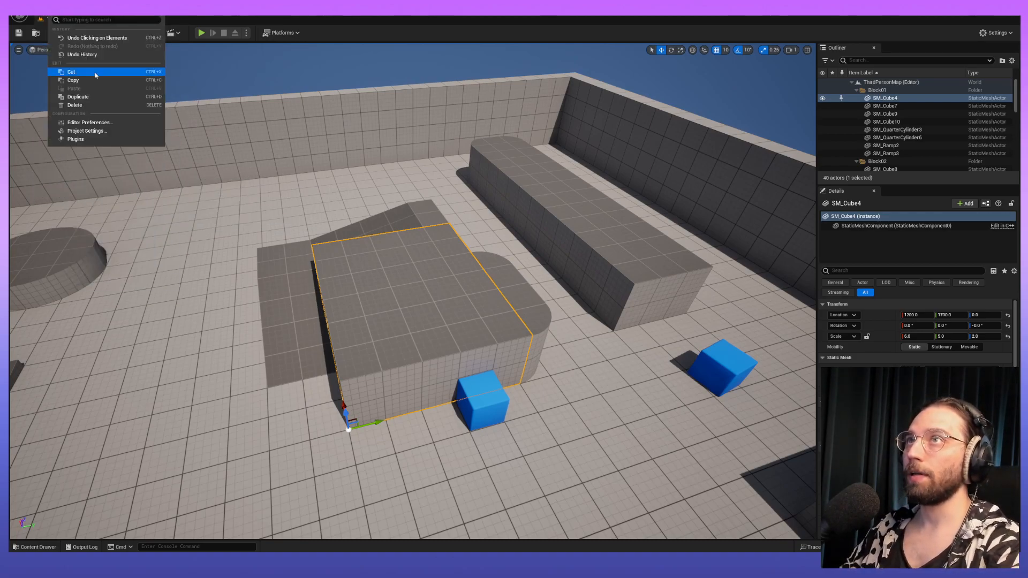
pyautogui.click(95, 141)
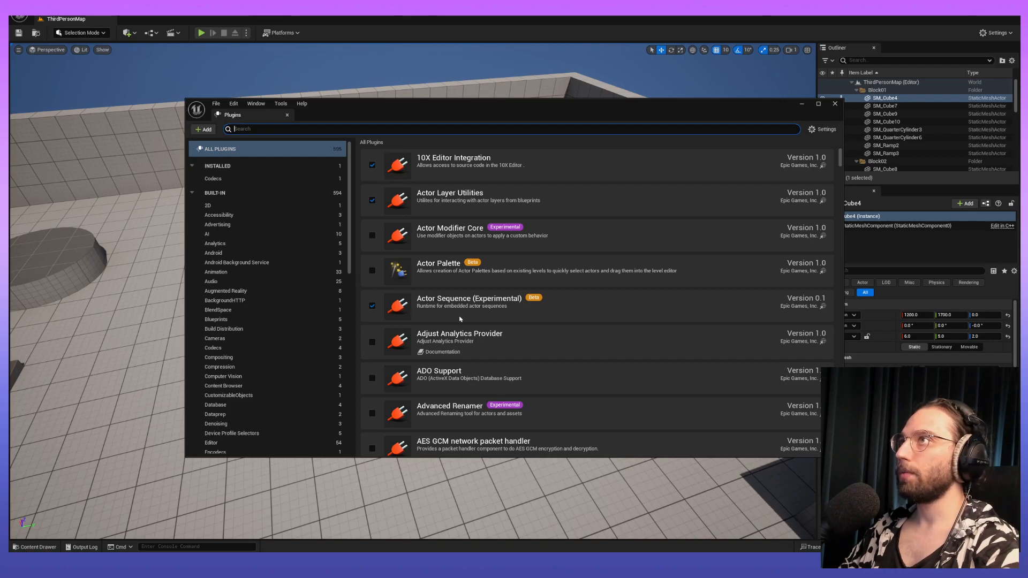
pyautogui.write('quixe')
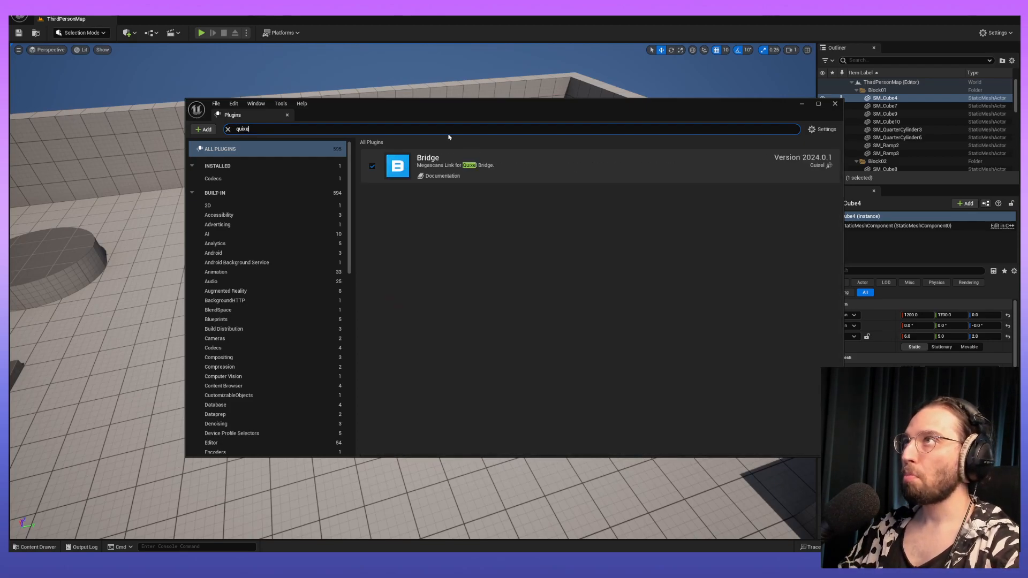
pyautogui.click(585, 156)
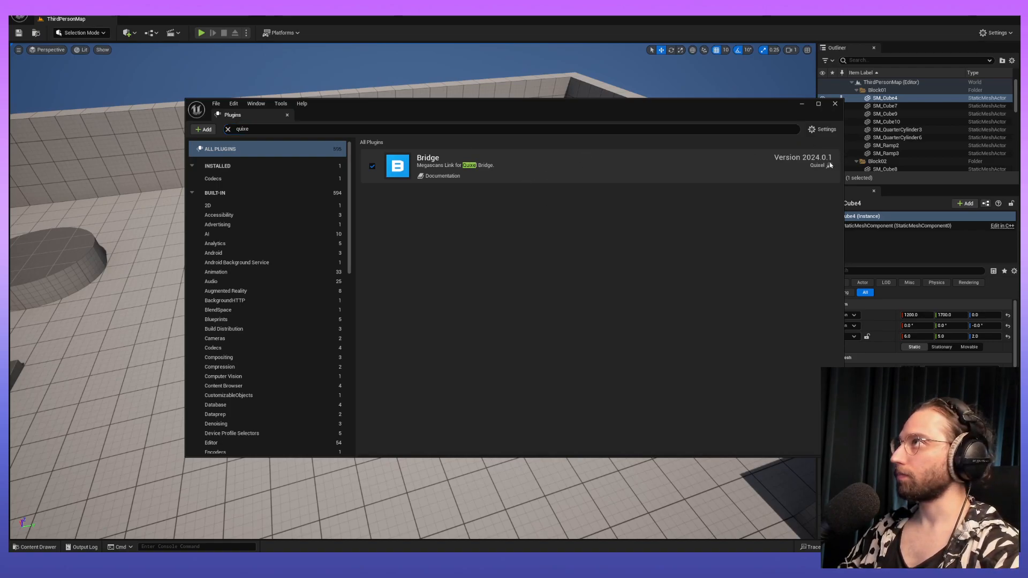
pyautogui.click(373, 169)
pyautogui.click(373, 169)
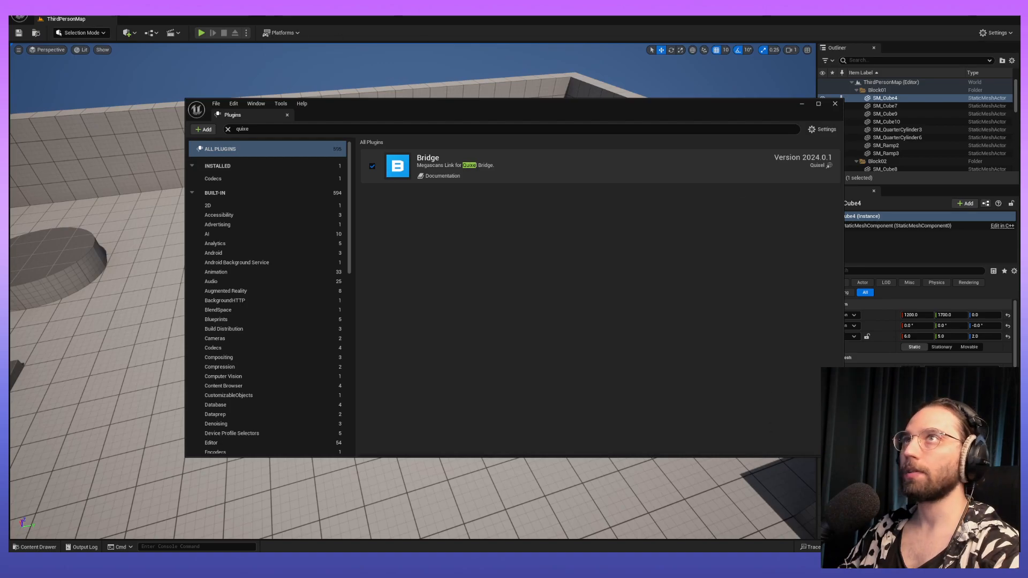
# Open Quixel Bridge inside the editor, sign in and check the account that is signed in.
pyautogui.click(102, 9)
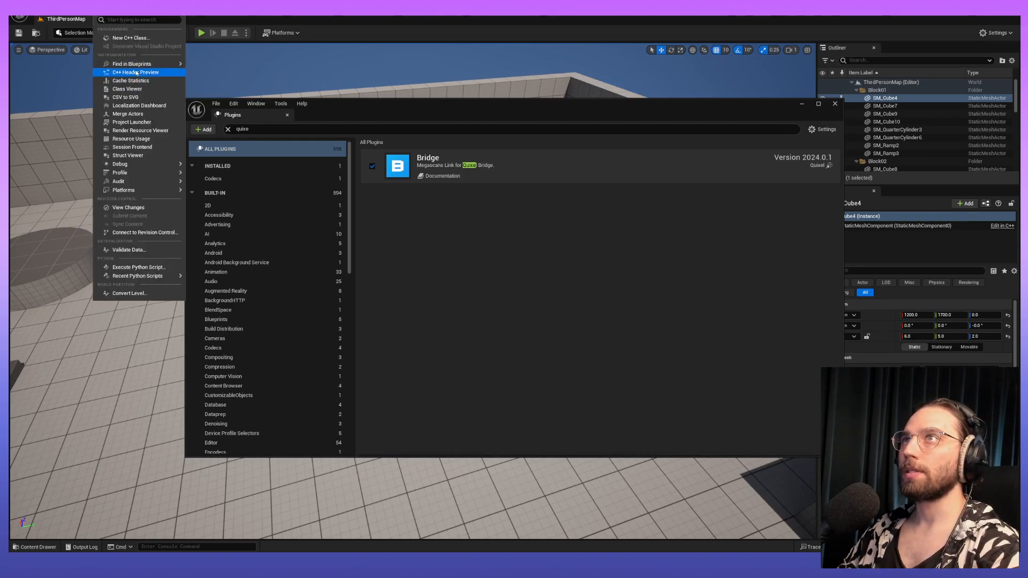
pyautogui.moveTo(145, 64)
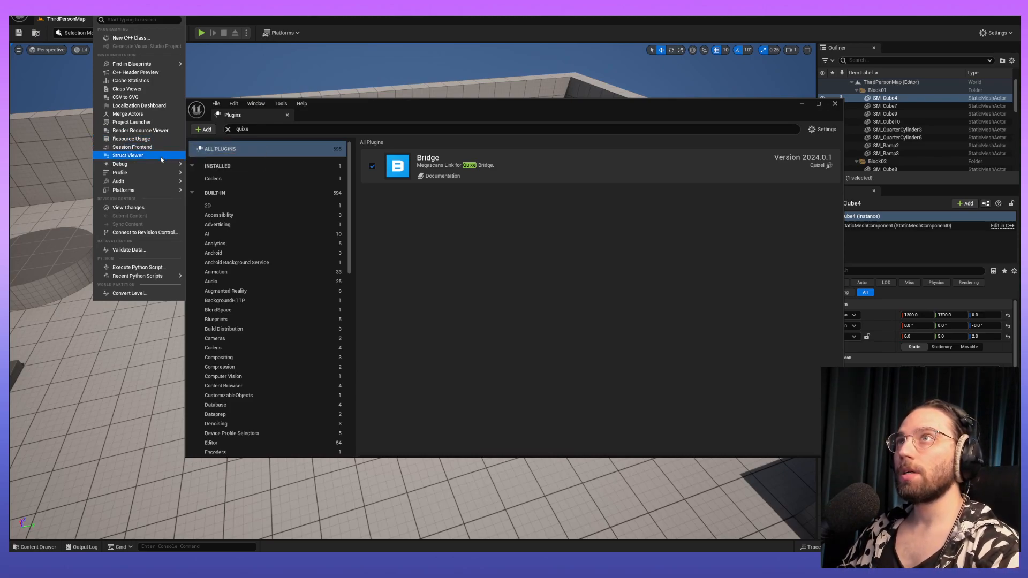
pyautogui.moveTo(158, 192)
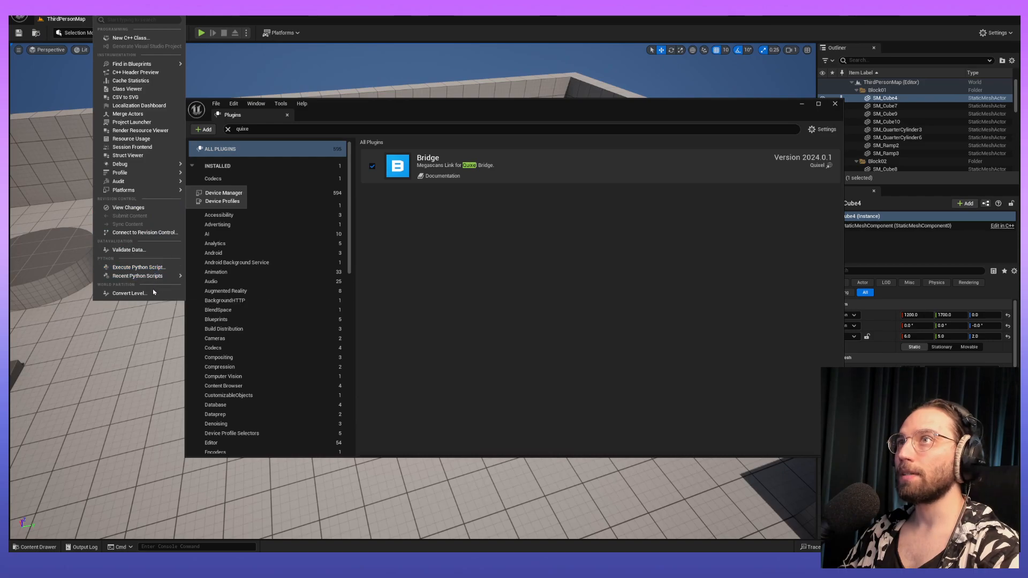
pyautogui.moveTo(79, 9)
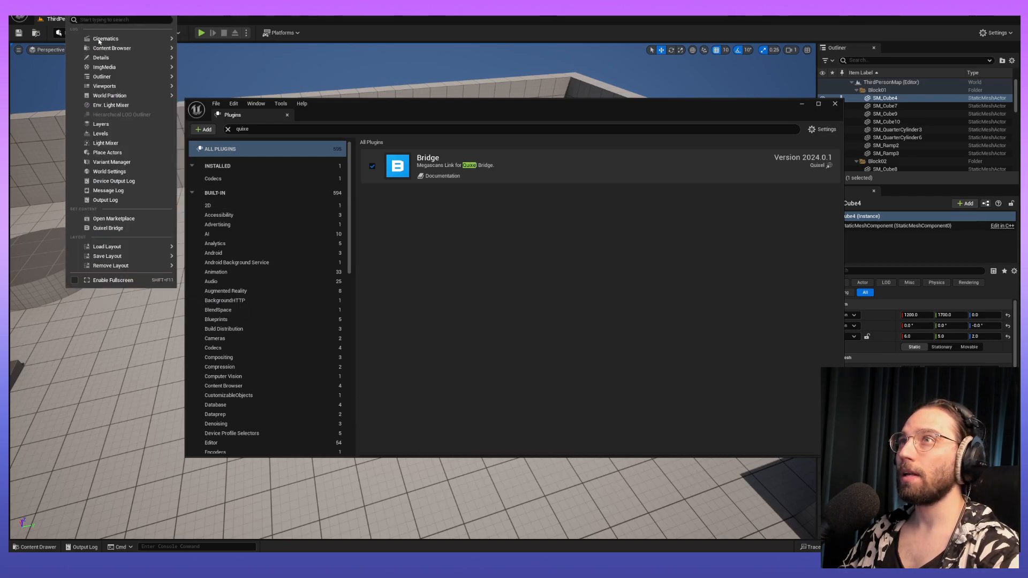
pyautogui.click(109, 228)
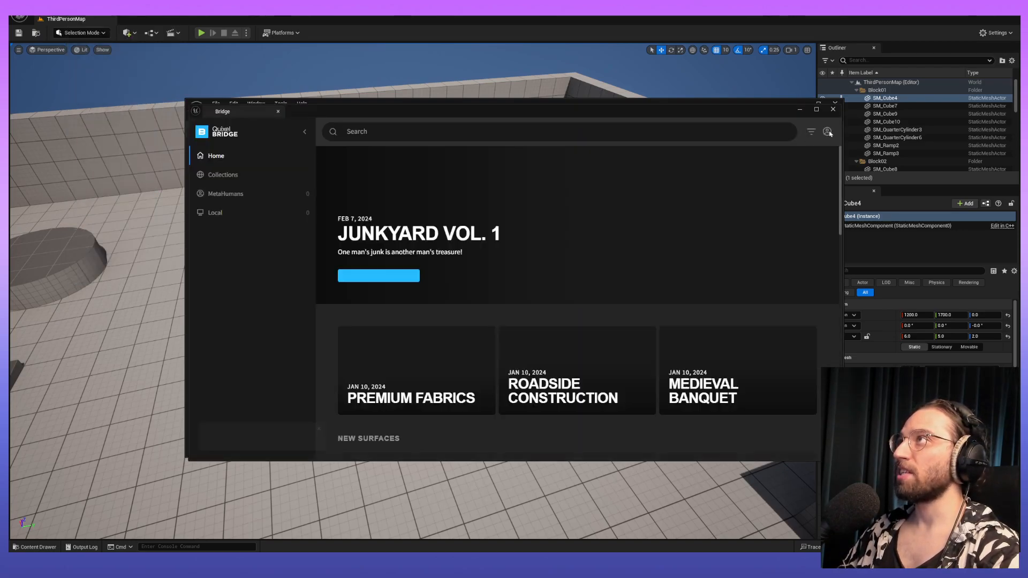
pyautogui.click(828, 132)
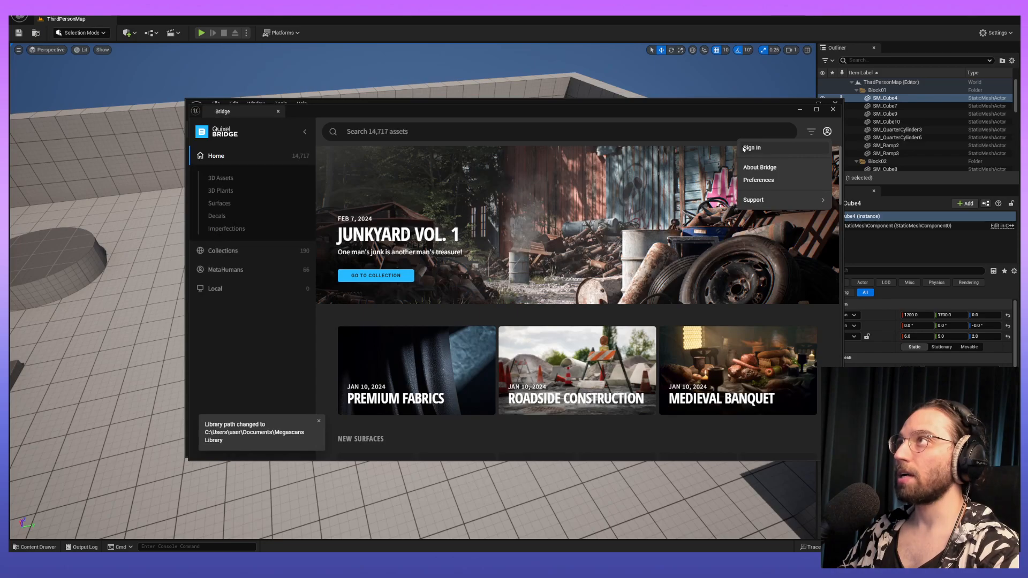
pyautogui.click(752, 149)
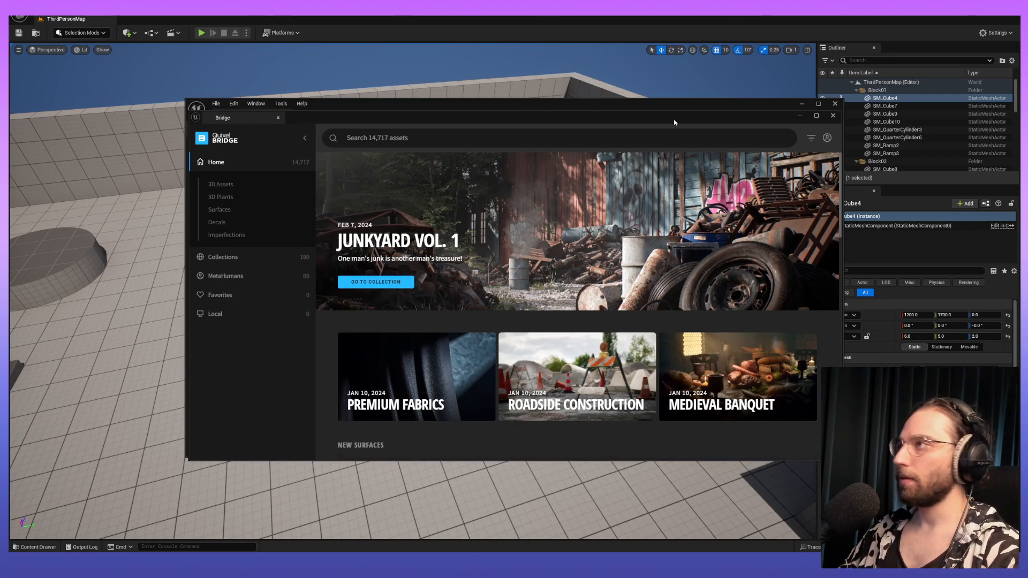
pyautogui.click(827, 140)
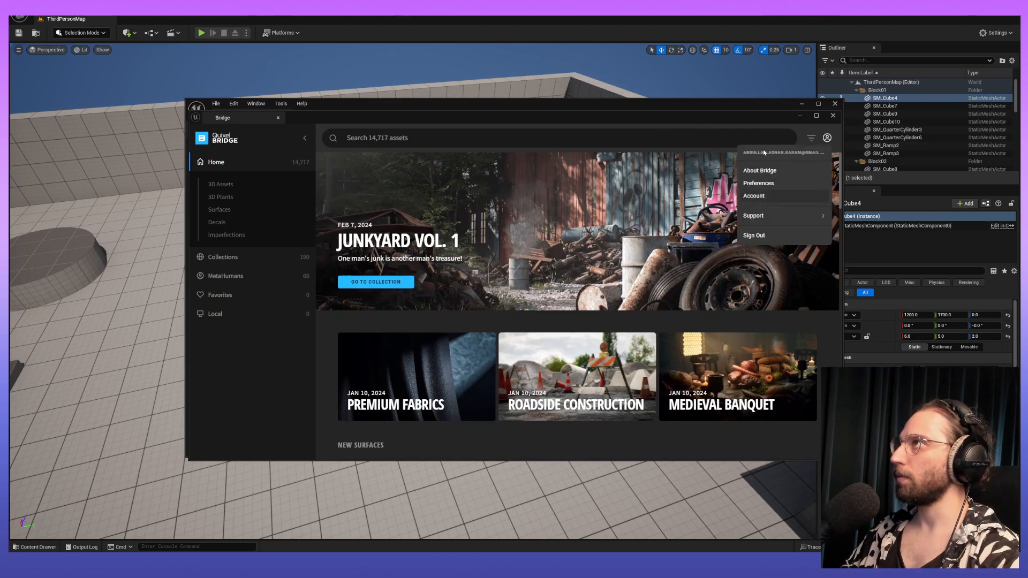
pyautogui.click(332, 387)
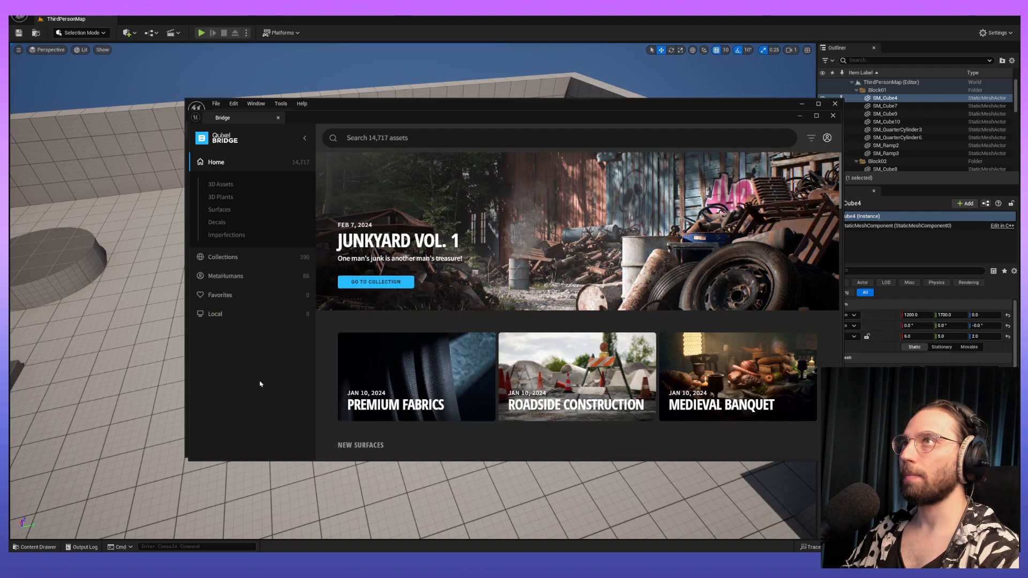
# Download the Baguette Bread from the Food 3D assets at Medium Quality and add it to the project.
pyautogui.click(235, 184)
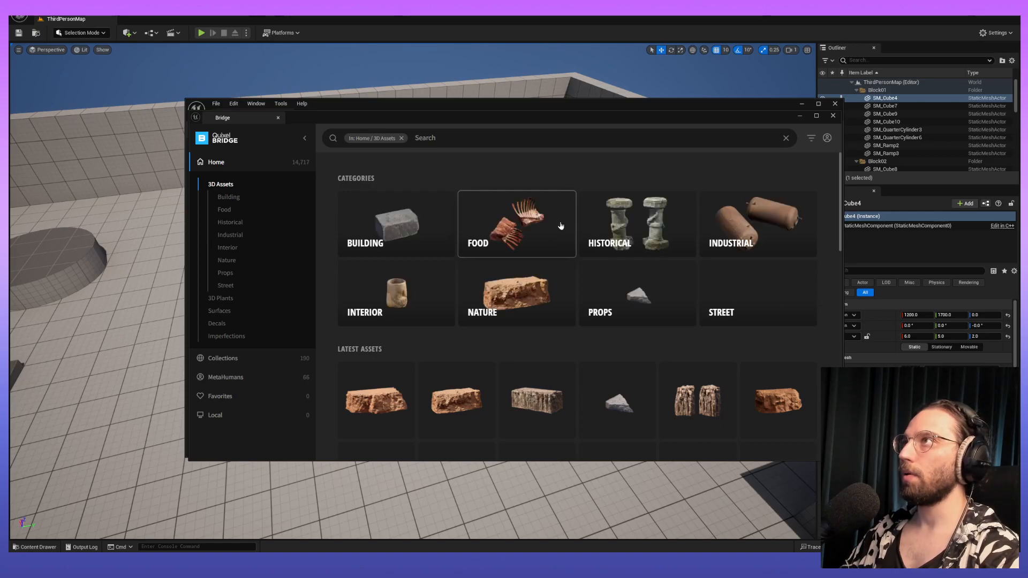
pyautogui.click(559, 224)
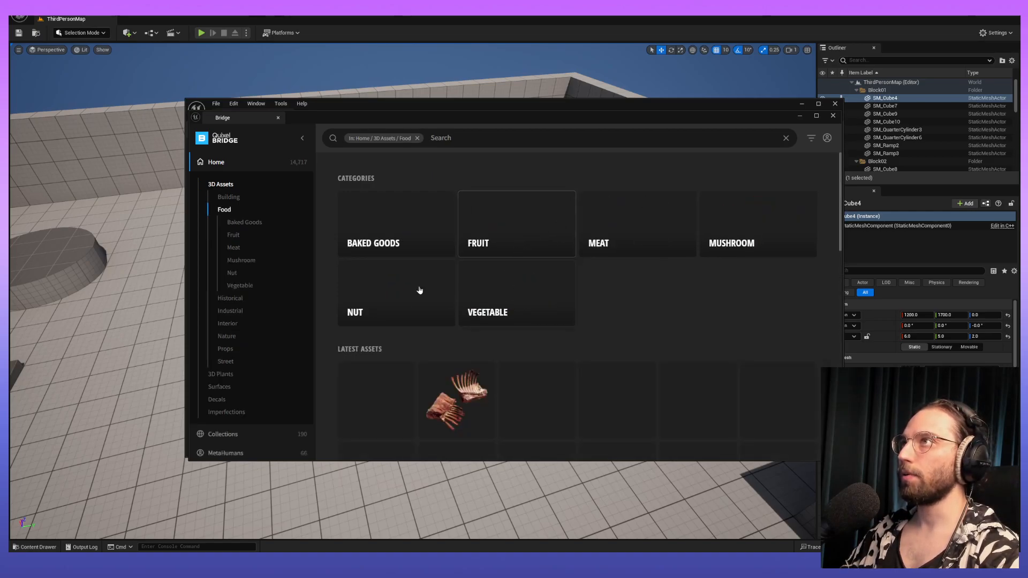
pyautogui.scroll(-3, 507, 348)
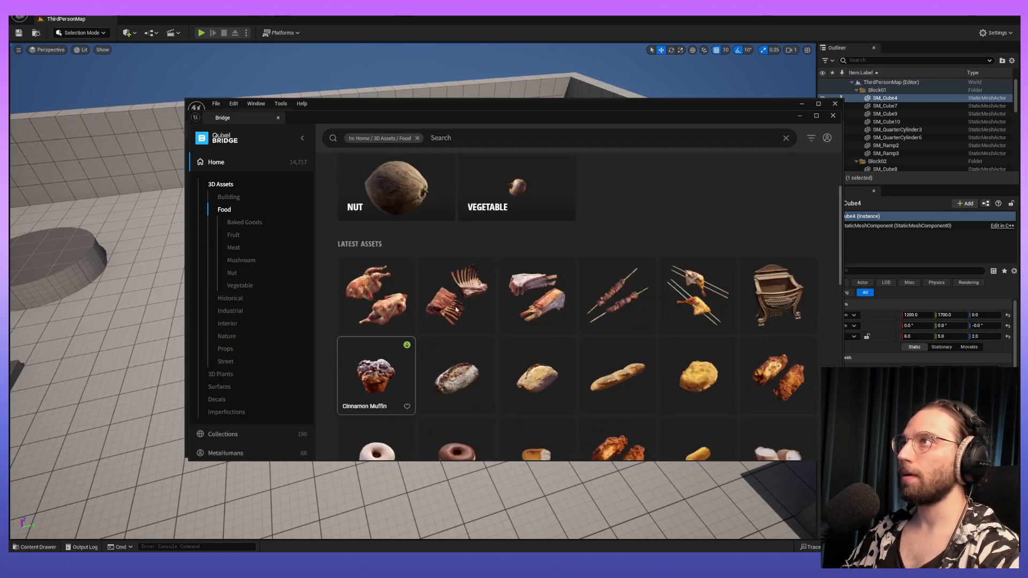
pyautogui.scroll(-1, 749, 325)
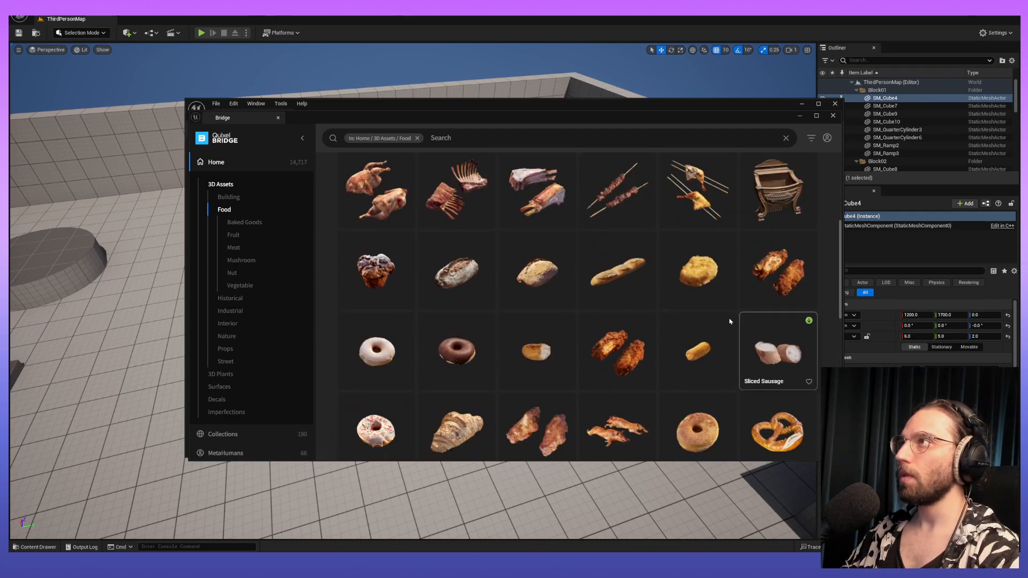
pyautogui.click(630, 273)
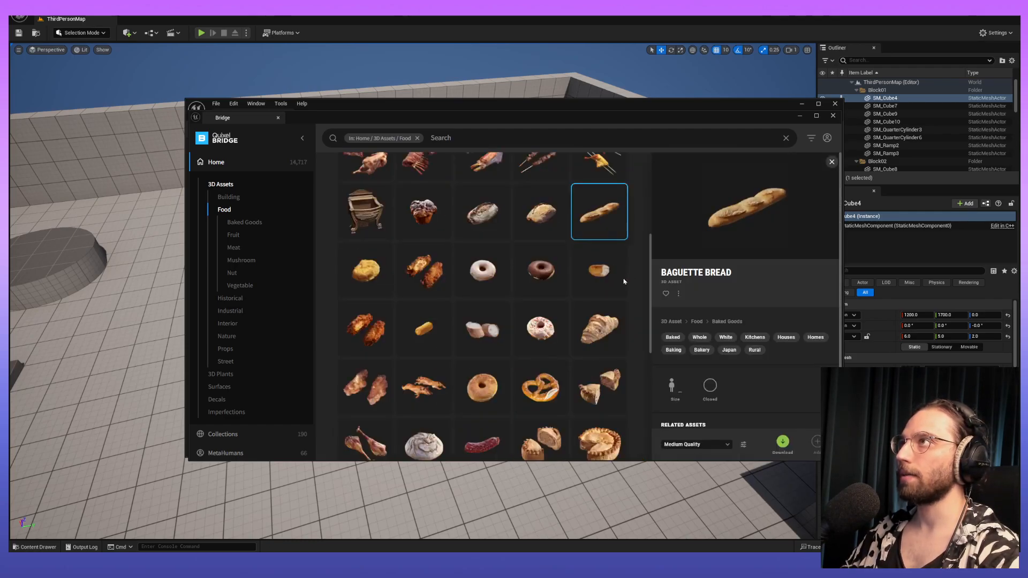
pyautogui.click(782, 441)
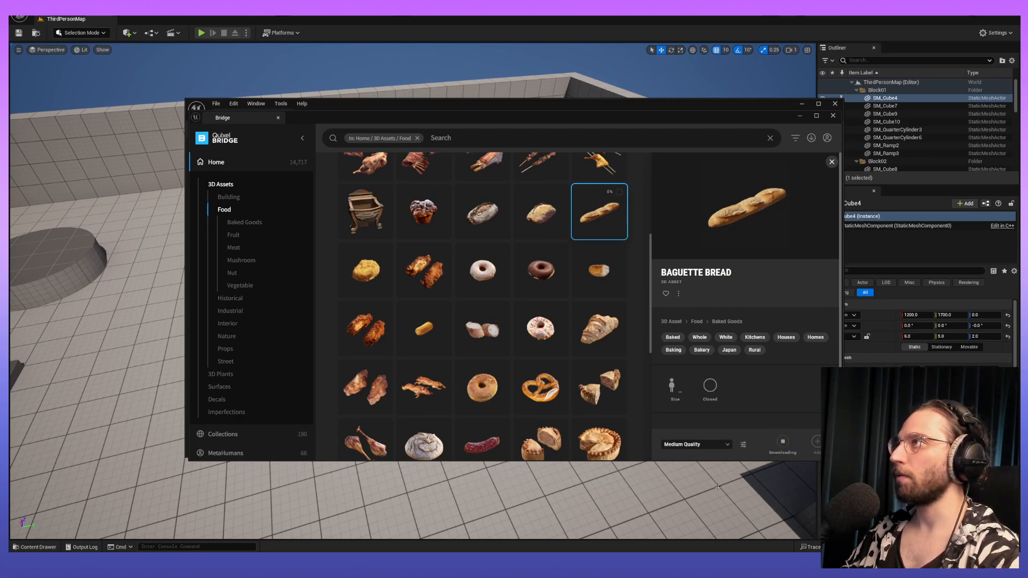
pyautogui.click(816, 441)
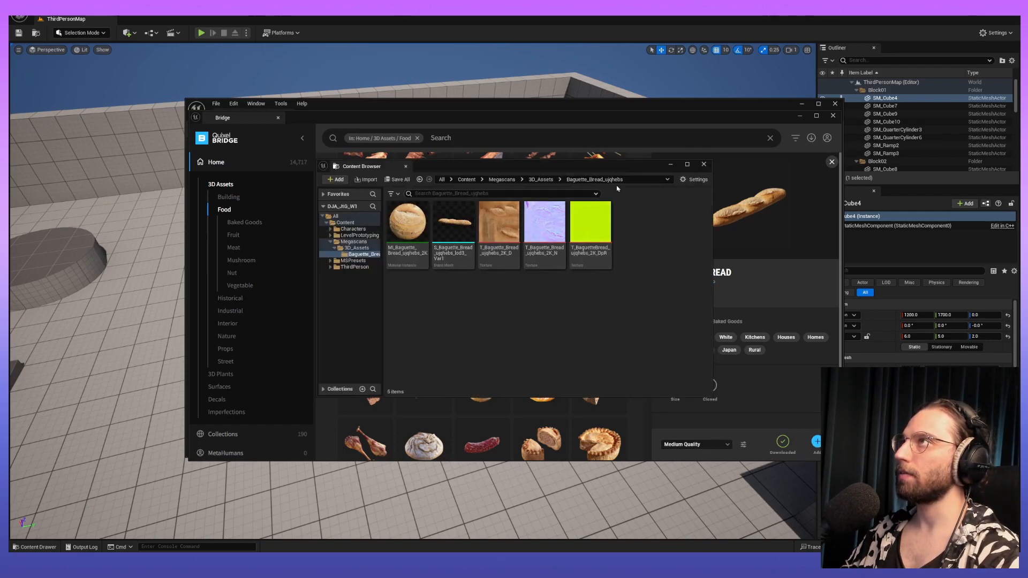
# Dock the Content Browser and Bridge side by side below the viewport and close the Plugins window.
pyautogui.moveTo(454, 167); pyautogui.dragTo(415, 226)
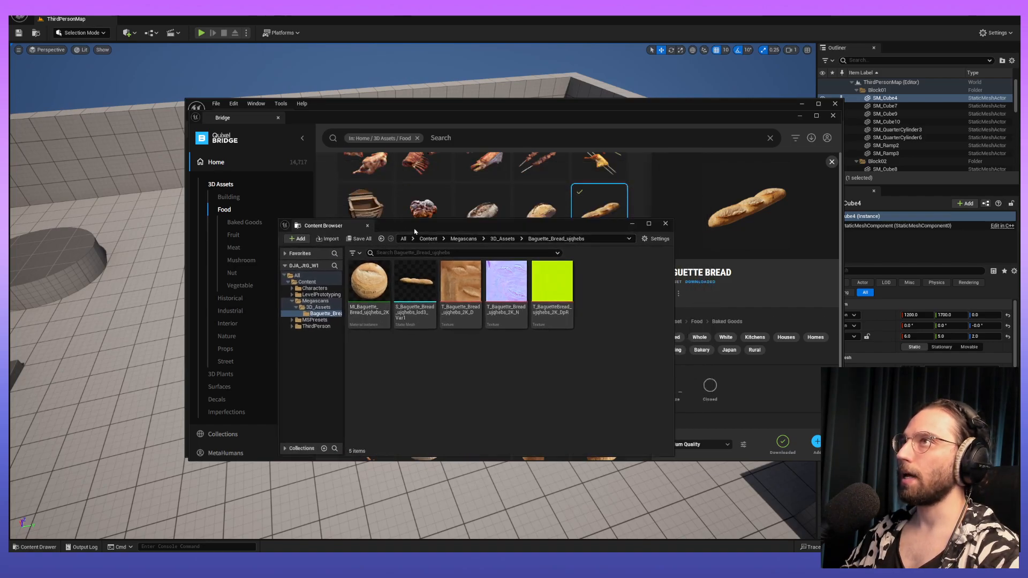
pyautogui.moveTo(408, 227); pyautogui.dragTo(291, 457)
pyautogui.moveTo(209, 448); pyautogui.dragTo(133, 536)
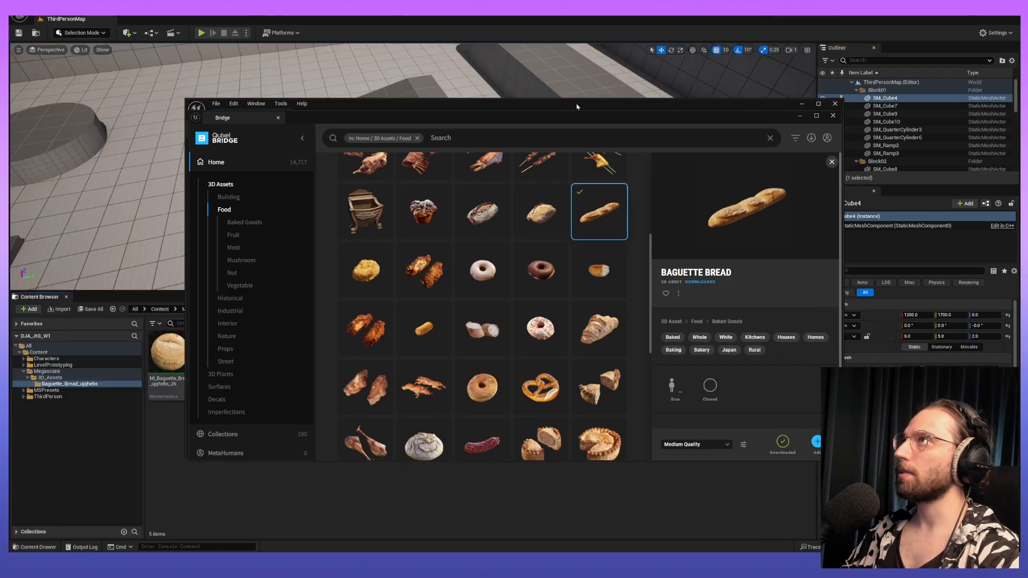
pyautogui.moveTo(247, 110); pyautogui.dragTo(61, 357)
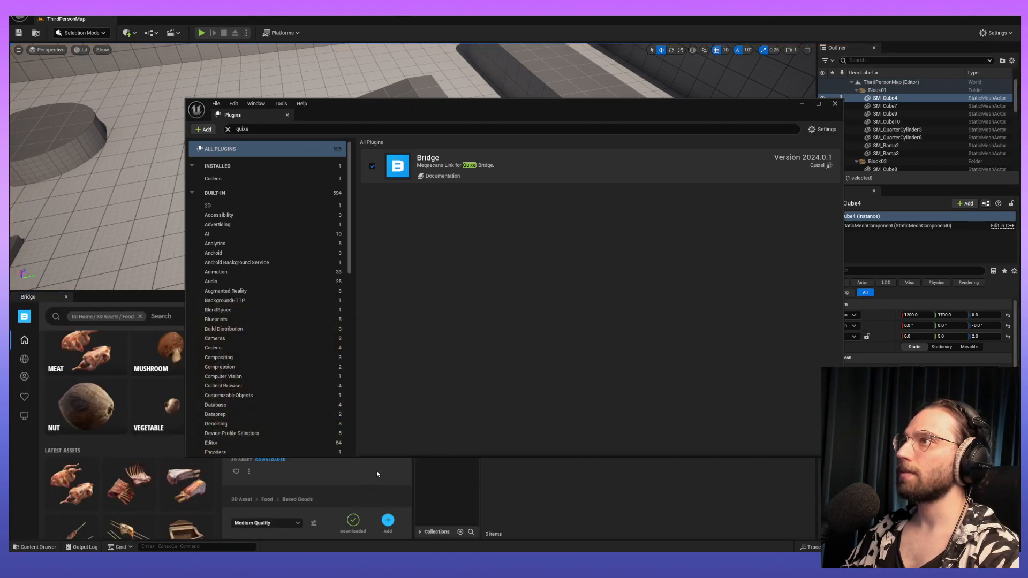
pyautogui.click(835, 103)
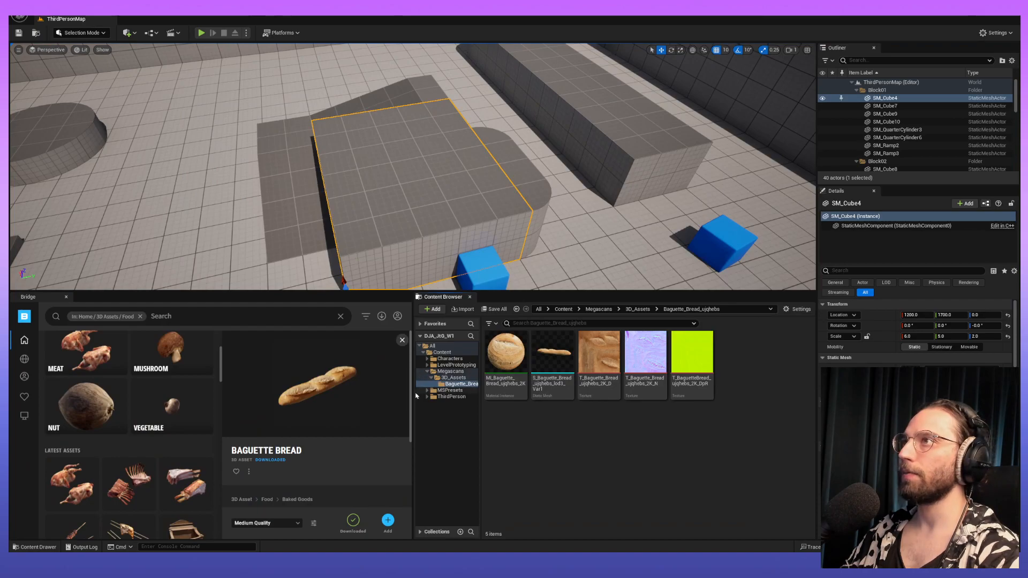
# Group Bridge as a tab beside the Content Browser, reduce their shared panel's height and show the Content Browser.
pyautogui.moveTo(412, 395)
pyautogui.mouseDown()
pyautogui.moveTo(233, 399)
pyautogui.moveTo(414, 401)
pyautogui.mouseUp()
pyautogui.moveTo(32, 298); pyautogui.dragTo(107, 301)
pyautogui.click(44, 301)
pyautogui.click(94, 298)
pyautogui.click(39, 297)
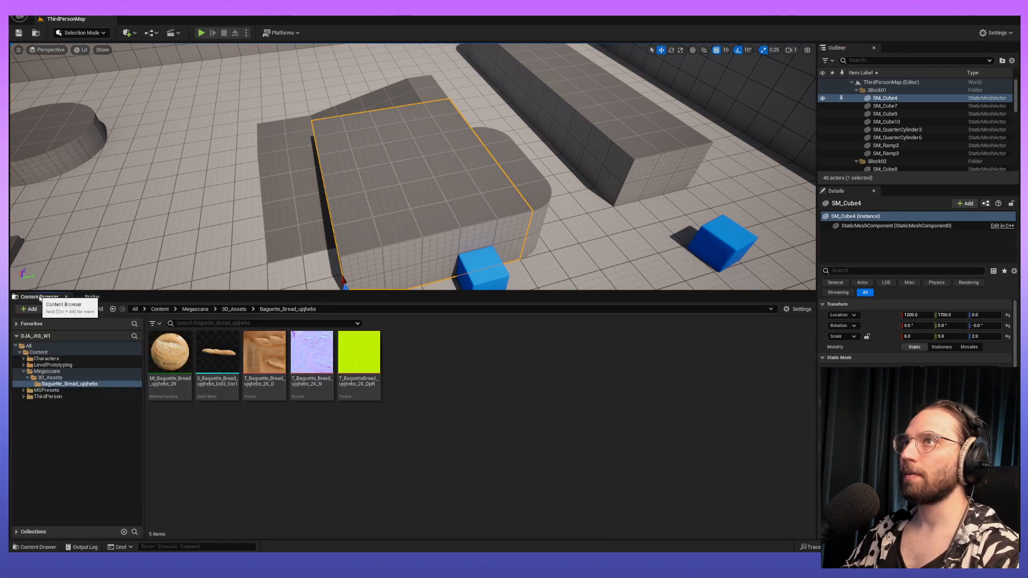
pyautogui.click(93, 297)
pyautogui.moveTo(416, 292); pyautogui.dragTo(417, 378)
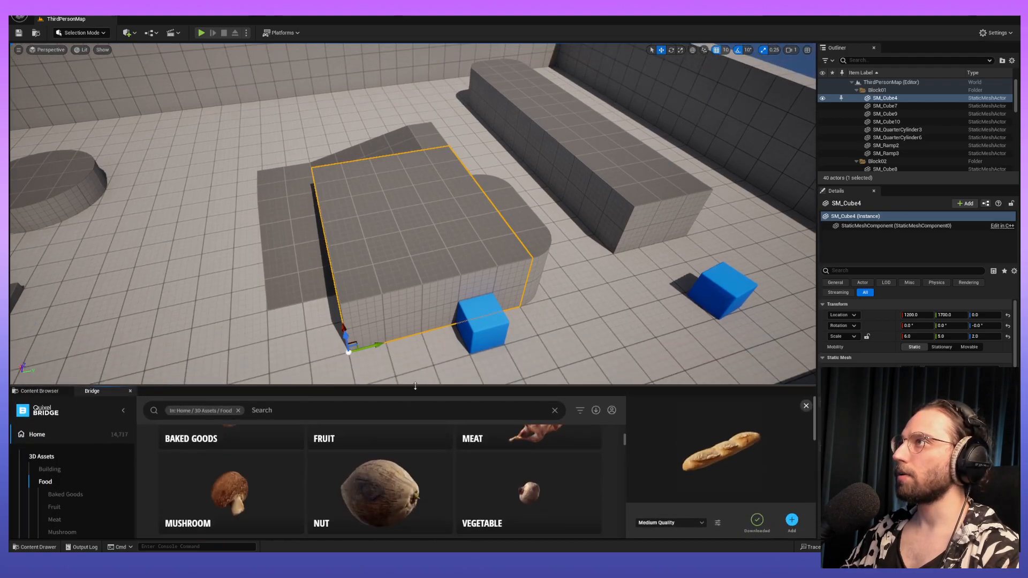
pyautogui.click(40, 382)
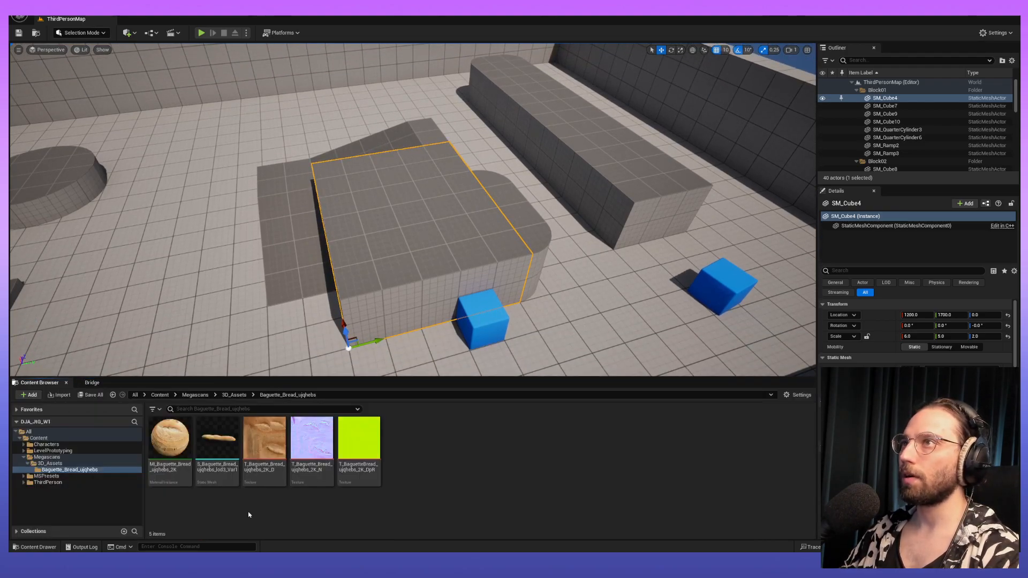
# Browse the project's content folders, including Characters, LevelPrototyping, Megascans and 3D_Assets.
pyautogui.moveTo(581, 159); pyautogui.dragTo(535, 193, button='right')
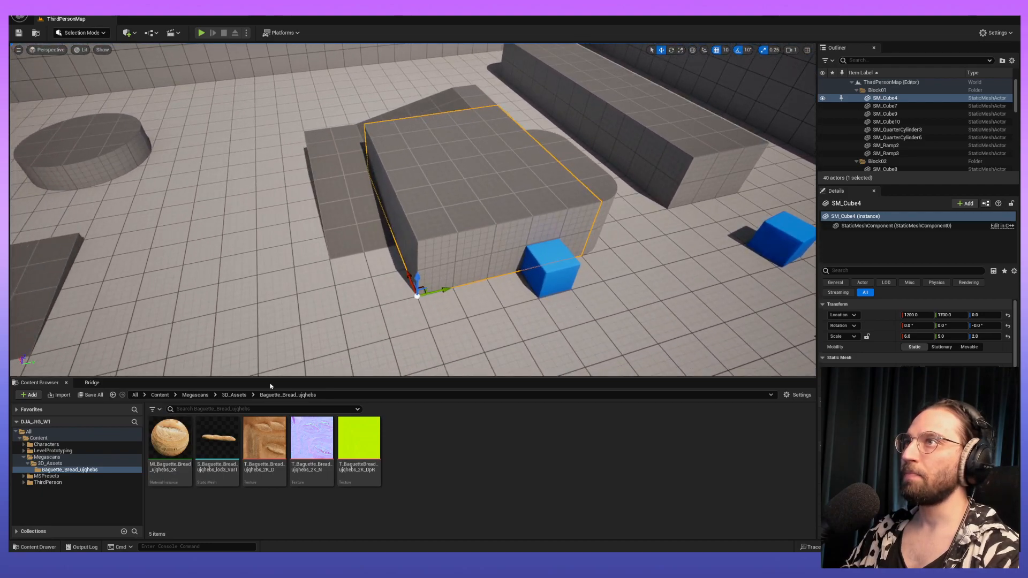
pyautogui.click(235, 395)
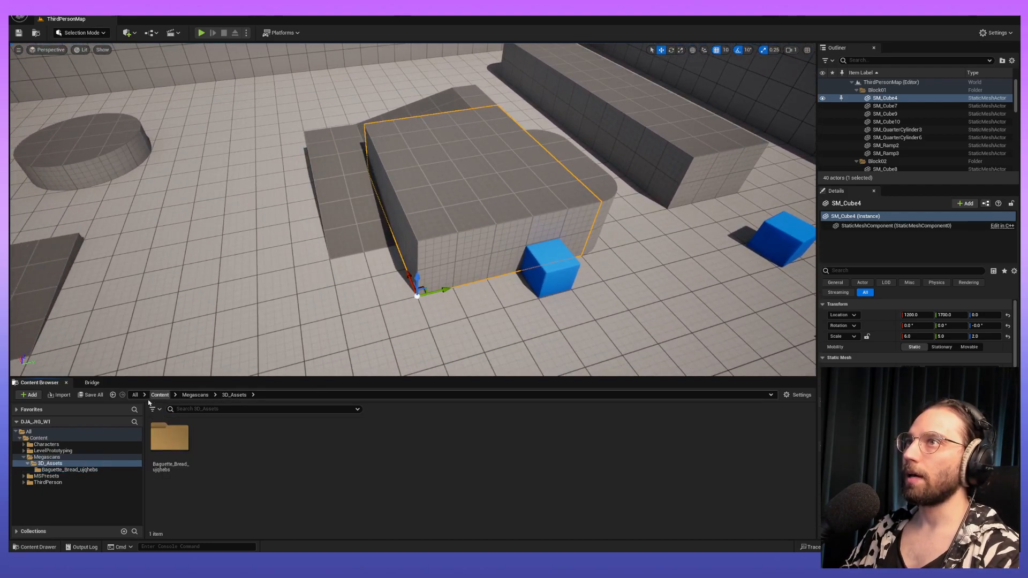
pyautogui.click(134, 395)
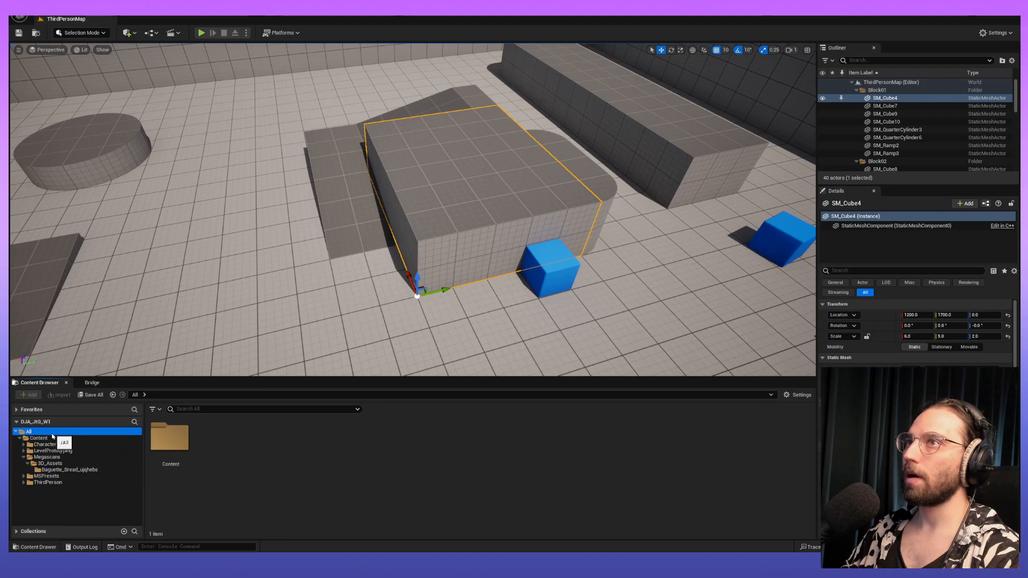
pyautogui.click(39, 438)
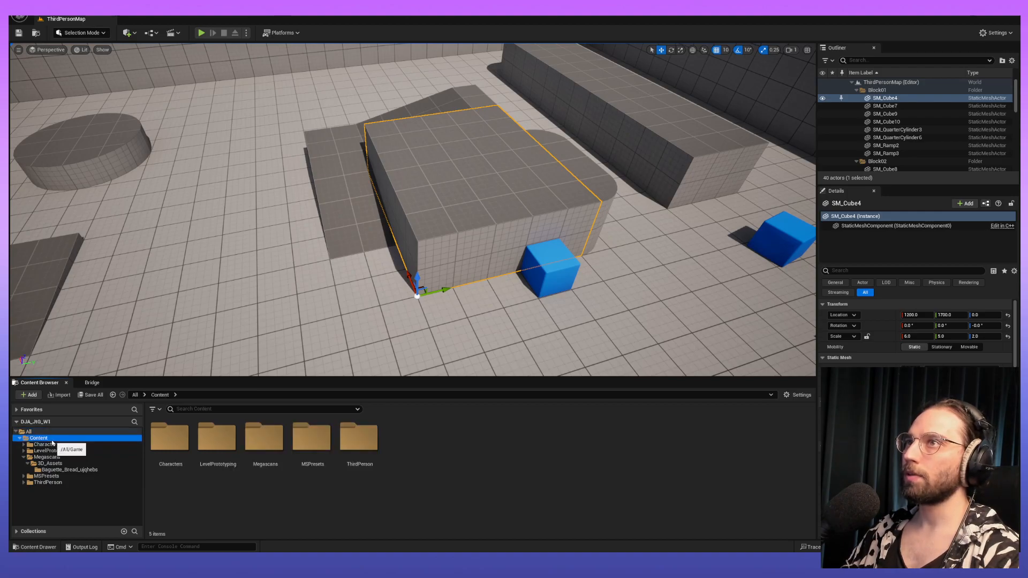
pyautogui.click(52, 445)
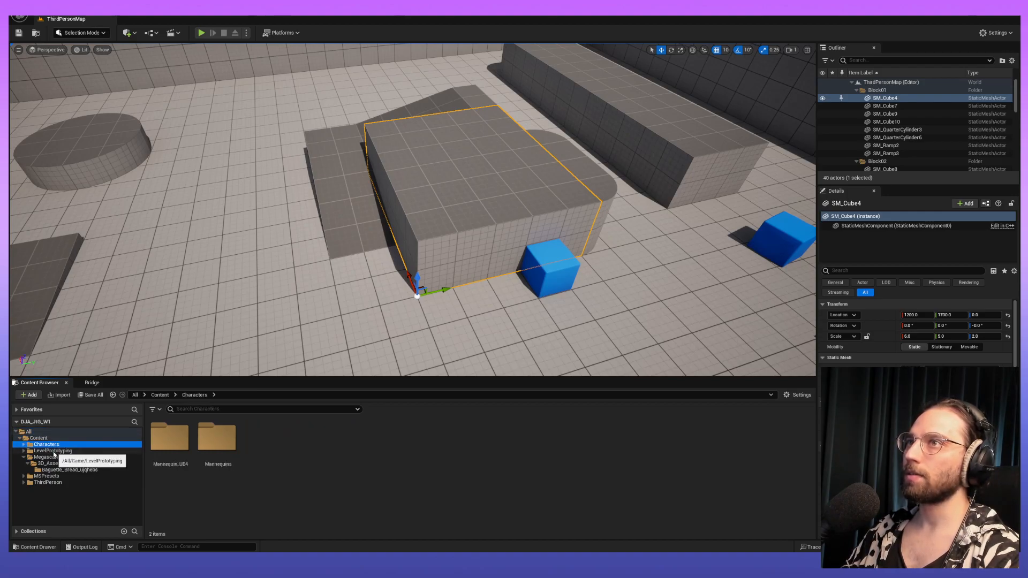
pyautogui.click(54, 453)
pyautogui.click(46, 458)
pyautogui.click(51, 463)
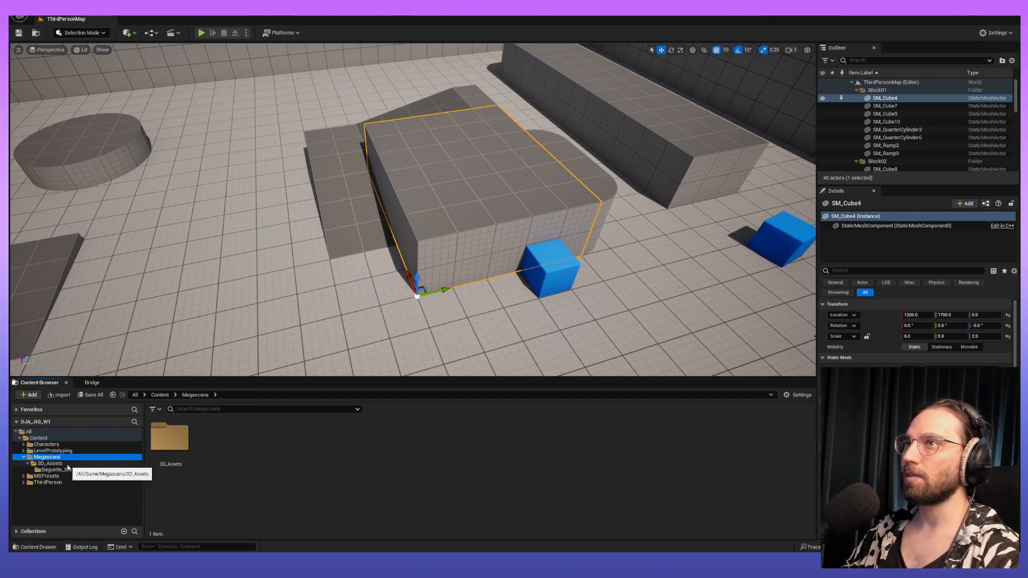
# Place the S_Baguette_Bread static mesh from its Megascans folder on top of SM_Cube4 at about X 1340, Y 1820, Z 200 and frame it.
pyautogui.click(84, 472)
pyautogui.moveTo(217, 447); pyautogui.dragTo(462, 185)
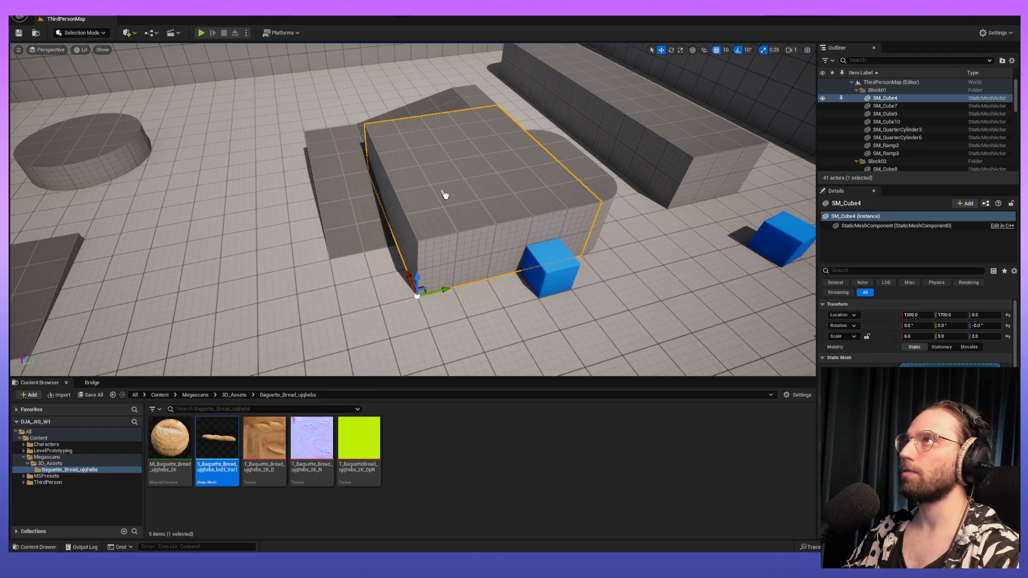
pyautogui.click(436, 184)
pyautogui.press('f')
pyautogui.keyDown('alt'); pyautogui.moveTo(437, 183); pyautogui.dragTo(530, 139); pyautogui.keyUp('alt')
pyautogui.keyDown('alt'); pyautogui.moveTo(437, 183); pyautogui.dragTo(383, 183, button='right'); pyautogui.keyUp('alt')
pyautogui.keyDown('alt'); pyautogui.moveTo(437, 183); pyautogui.dragTo(525, 284); pyautogui.keyUp('alt')
pyautogui.keyDown('alt'); pyautogui.moveTo(436, 183); pyautogui.dragTo(413, 183, button='right'); pyautogui.keyUp('alt')
# Rotate the baguette to -50° about Z and scale it uniformly to 2.5.
pyautogui.press('e')
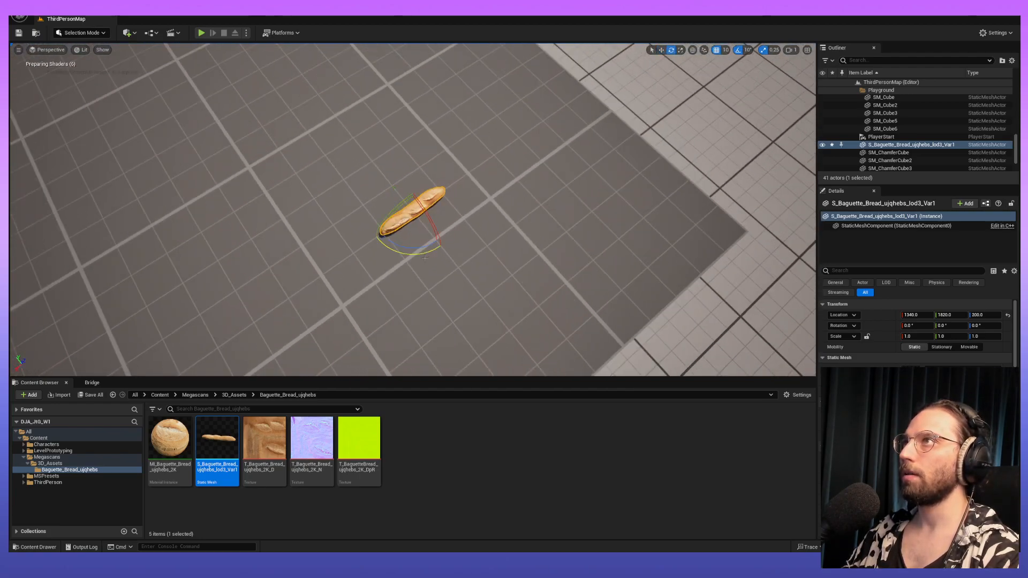
pyautogui.moveTo(423, 253); pyautogui.dragTo(411, 257)
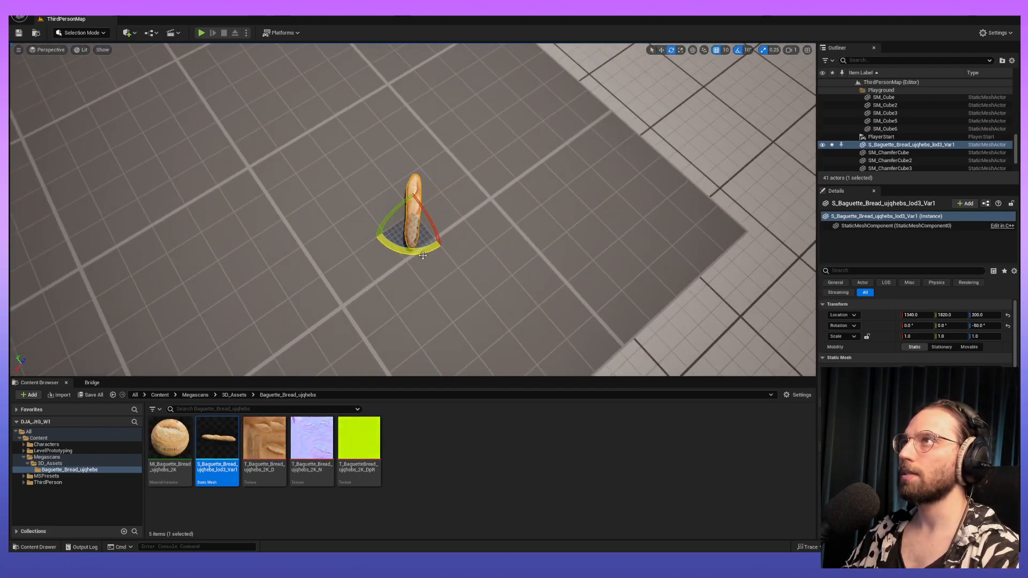
pyautogui.press('r')
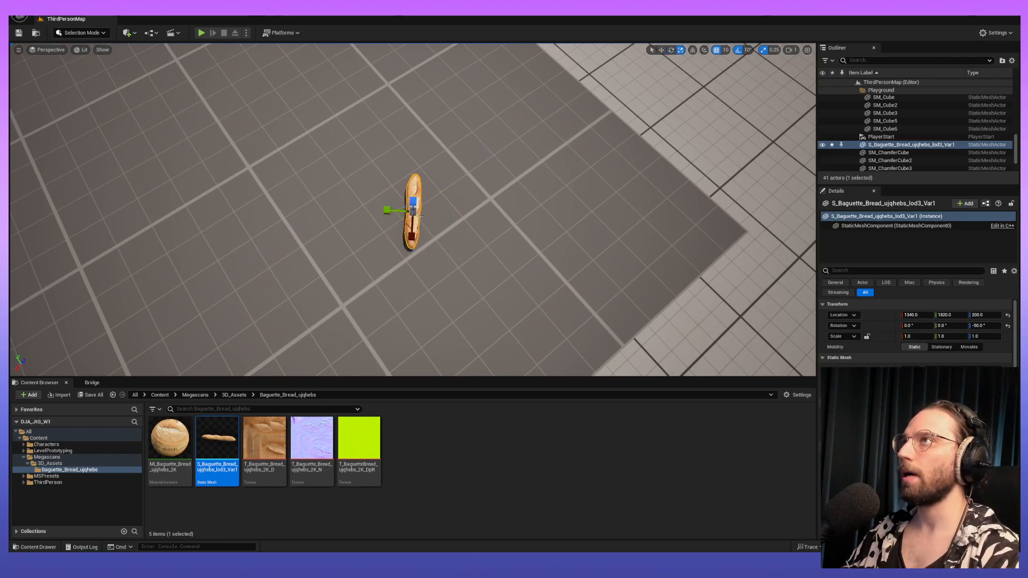
pyautogui.moveTo(413, 211); pyautogui.dragTo(413, 203)
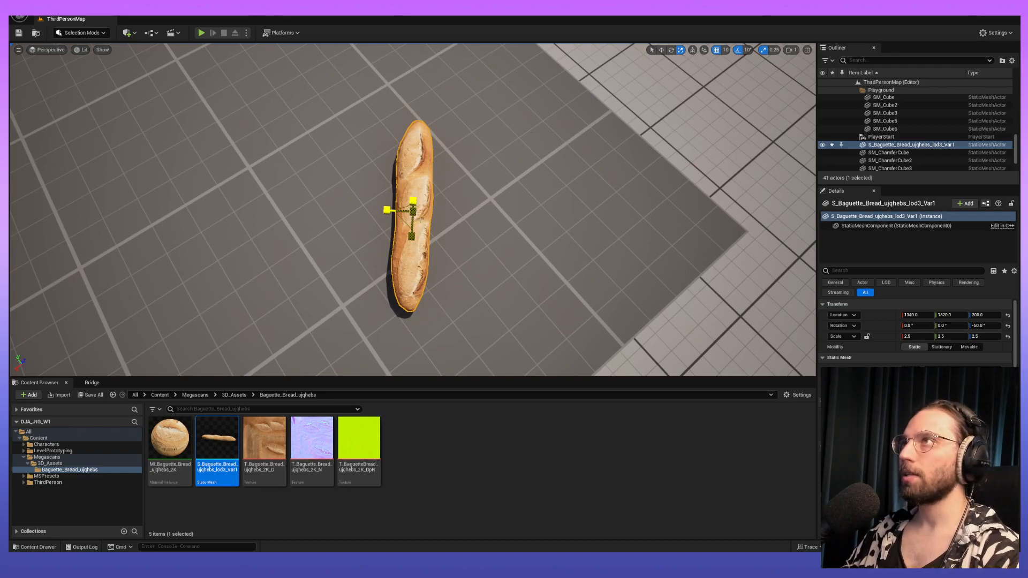
# Rotate the baguette to -60° about Z and move it along X to 1300.
pyautogui.press('e')
pyautogui.moveTo(425, 251); pyautogui.dragTo(457, 195)
pyautogui.press('w')
pyautogui.moveTo(469, 204); pyautogui.dragTo(354, 182, button='right')
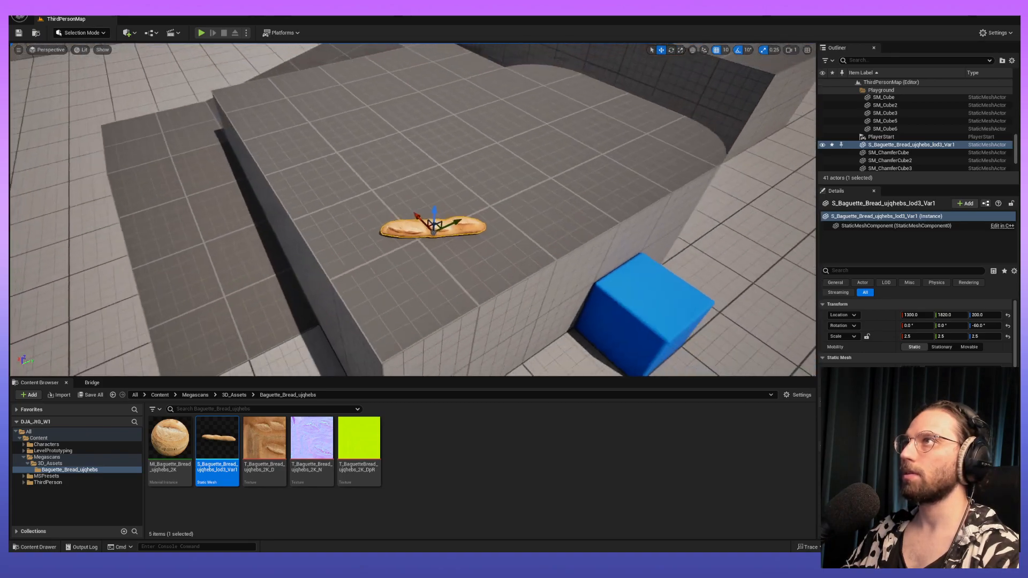
# Inspect the baguette from several angles and reduce the Content Browser panel's height to enlarge the viewport.
pyautogui.press('f')
pyautogui.keyDown('alt'); pyautogui.moveTo(423, 220); pyautogui.dragTo(251, 225); pyautogui.keyUp('alt')
pyautogui.keyDown('alt'); pyautogui.moveTo(557, 291); pyautogui.dragTo(600, 292); pyautogui.keyUp('alt')
pyautogui.keyDown('alt'); pyautogui.moveTo(557, 290); pyautogui.dragTo(508, 290, button='right'); pyautogui.keyUp('alt')
pyautogui.keyDown('alt'); pyautogui.moveTo(556, 291); pyautogui.dragTo(600, 422); pyautogui.keyUp('alt')
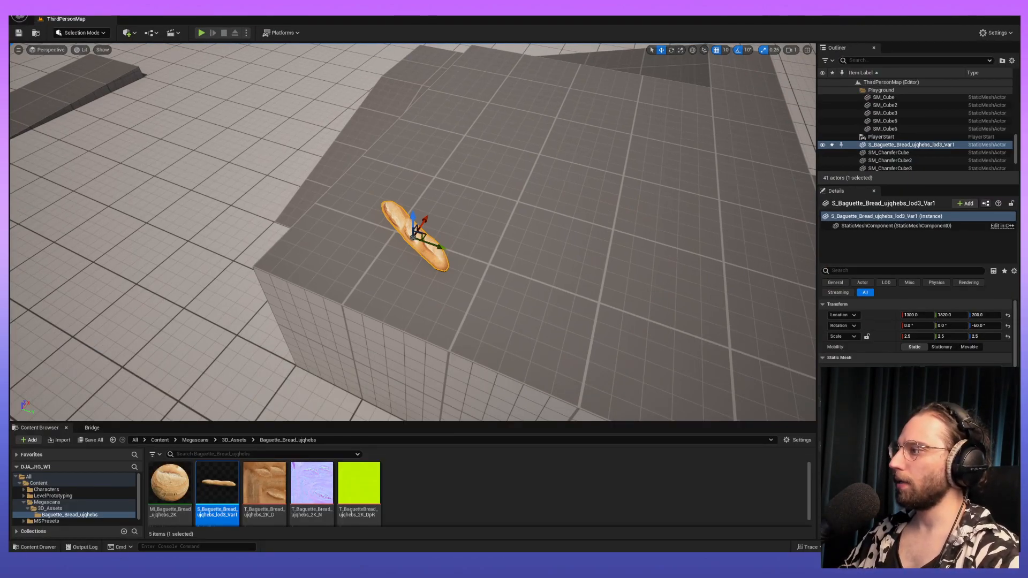
pyautogui.keyDown('alt'); pyautogui.moveTo(437, 324); pyautogui.dragTo(257, 331); pyautogui.keyUp('alt')
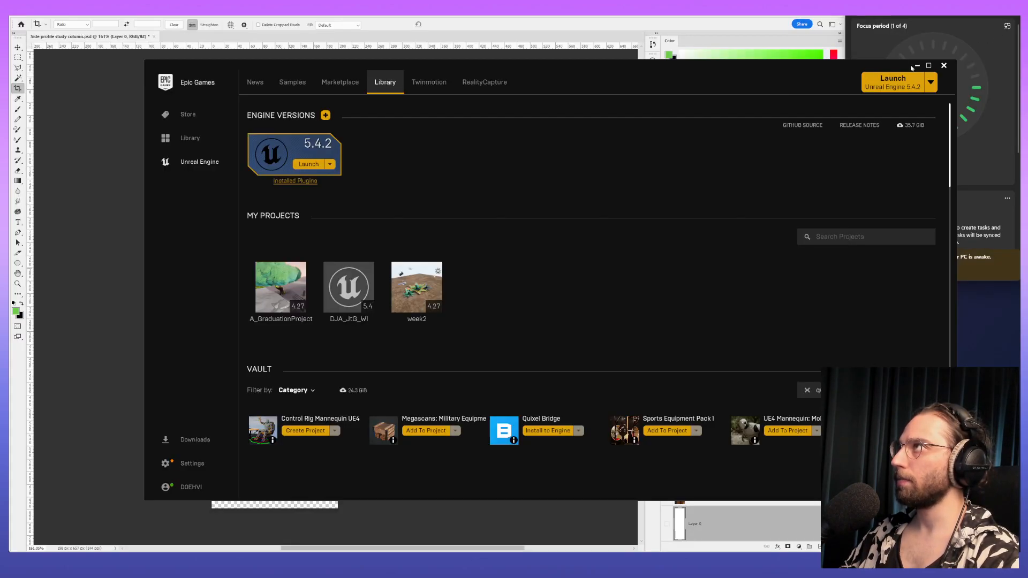
# Clear the other windows, switch to Houdini Launcher and show the installation details of Unreal Plug-In 20.0.751.
pyautogui.click(916, 66)
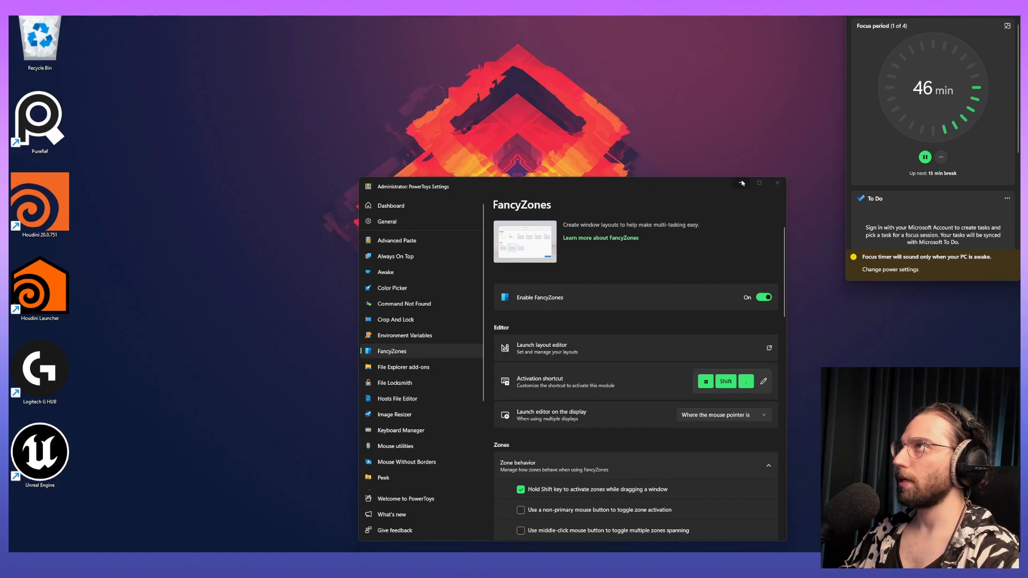
pyautogui.click(777, 183)
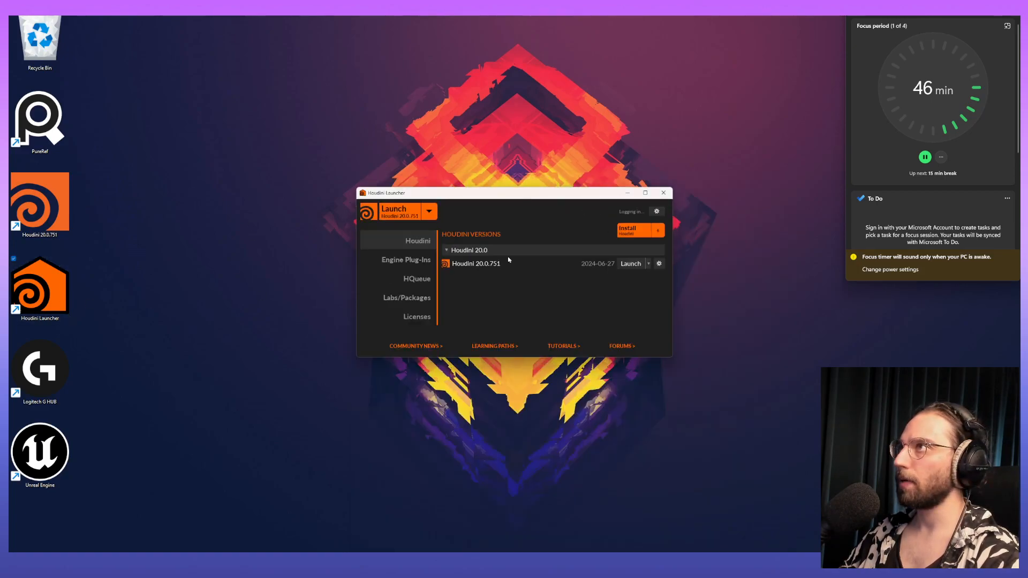
pyautogui.click(411, 263)
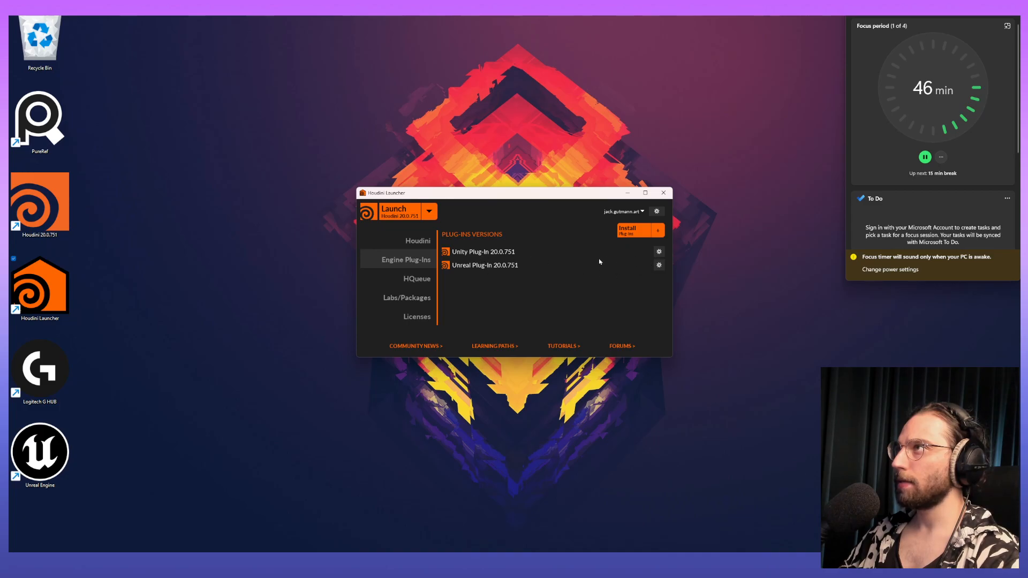
pyautogui.click(659, 265)
pyautogui.click(690, 286)
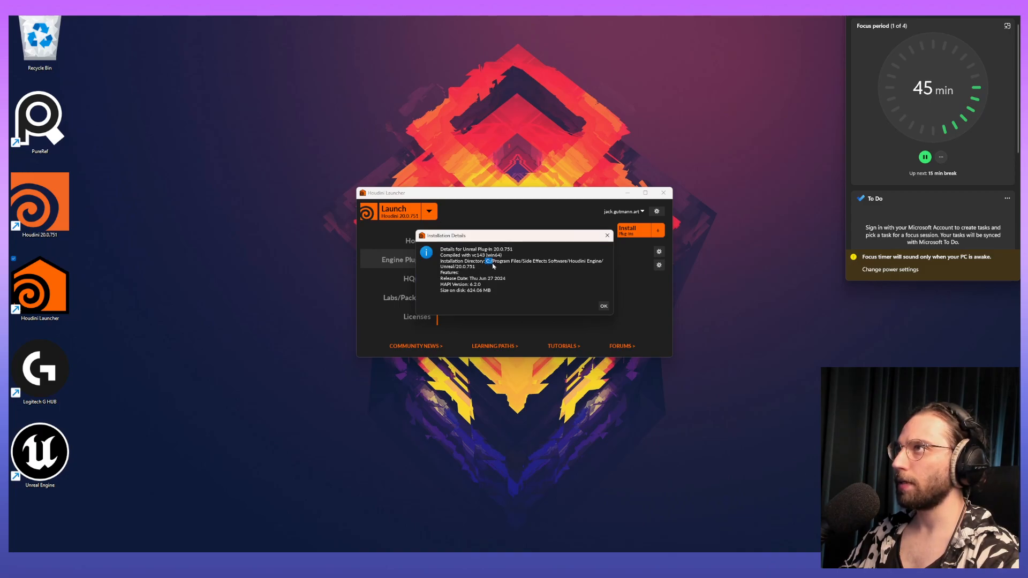
# Copy the Unreal plug-in's installation directory path and open that folder in File Explorer.
pyautogui.moveTo(486, 262); pyautogui.dragTo(489, 272)
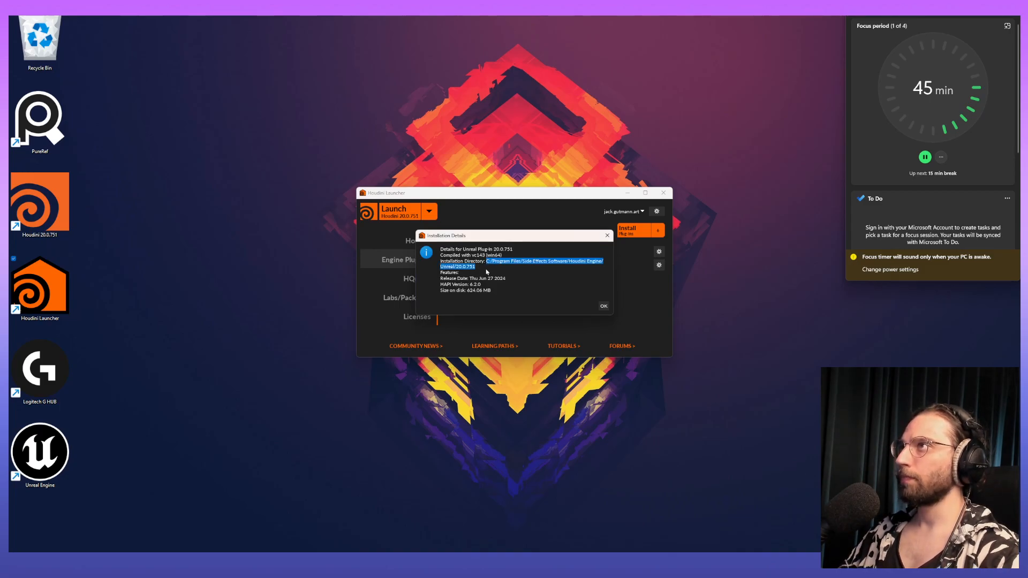
pyautogui.press('super+e')
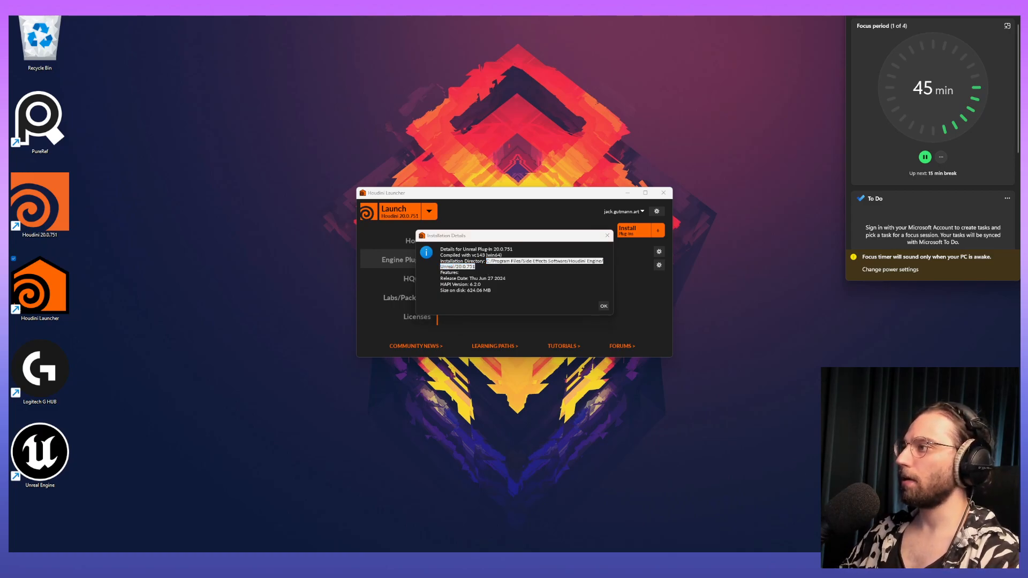
pyautogui.moveTo(423, 552); pyautogui.dragTo(463, 205)
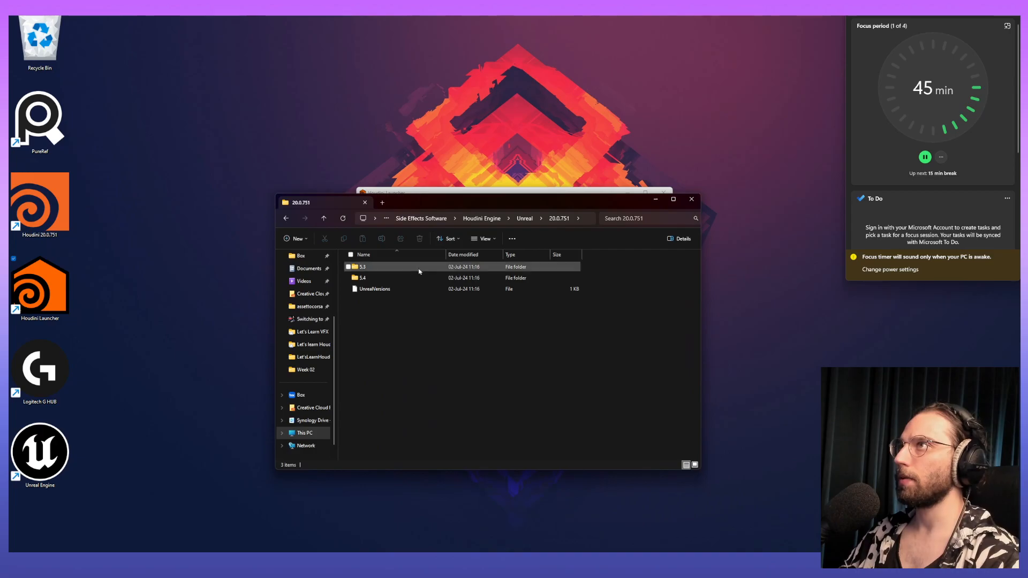
# Open the plug-in's 5.4 folder, look through HoudiniEngine and its Content folder, and return to the 5.4 folder.
pyautogui.click(390, 279)
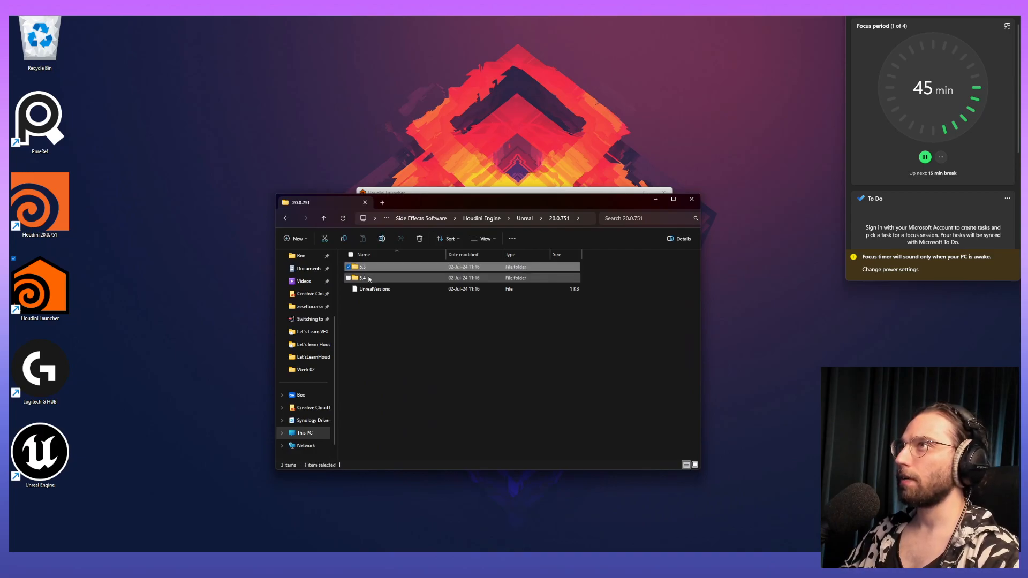
pyautogui.press('Up')
pyautogui.doubleClick(368, 279)
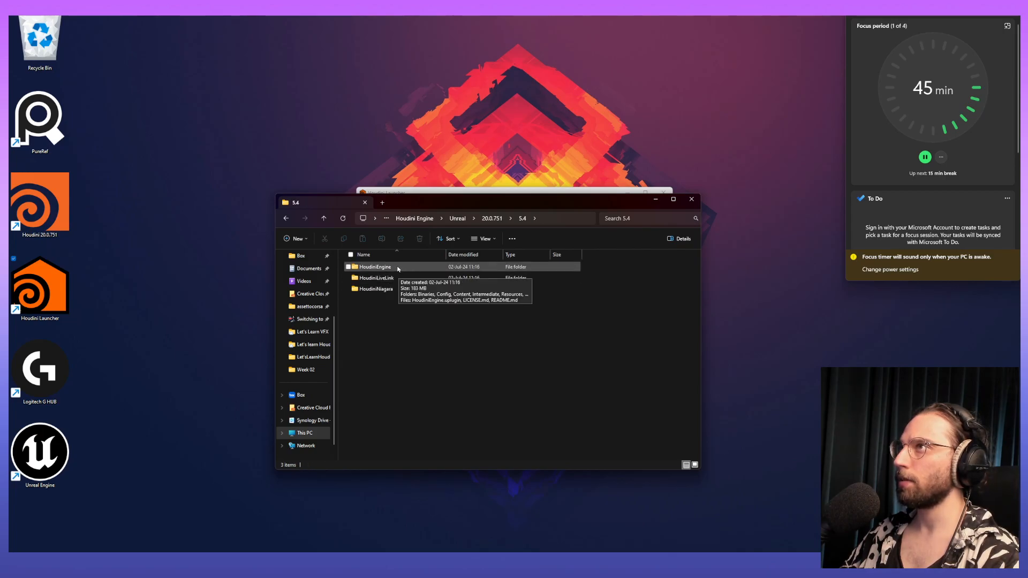
pyautogui.doubleClick(398, 268)
pyautogui.middleClick(395, 289)
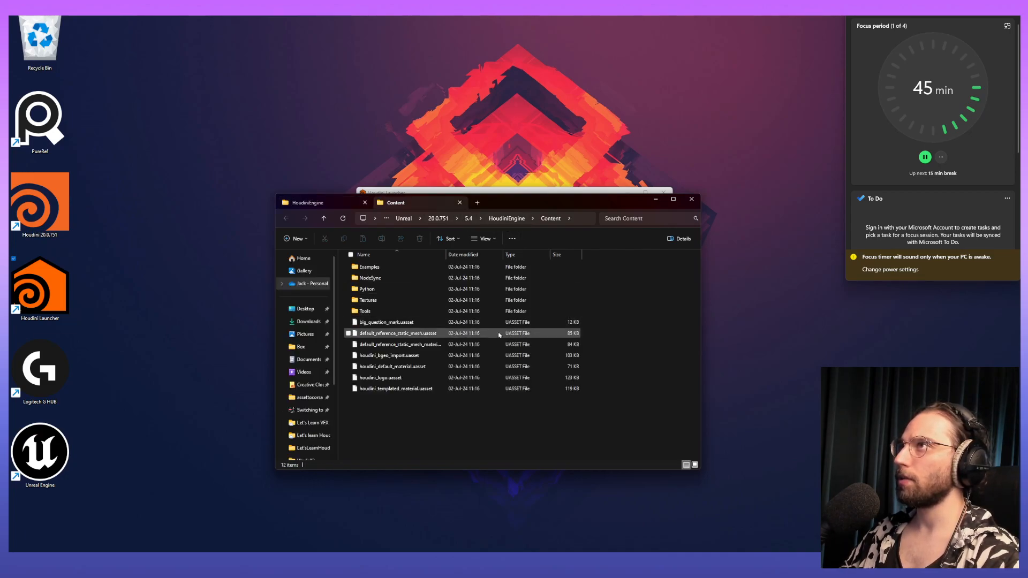
pyautogui.click(301, 205)
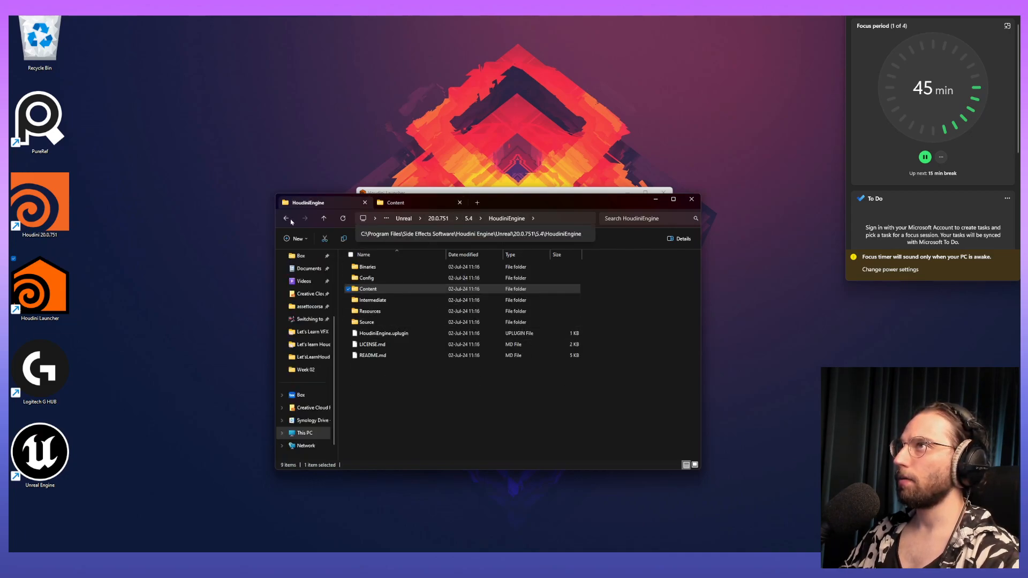
pyautogui.click(285, 217)
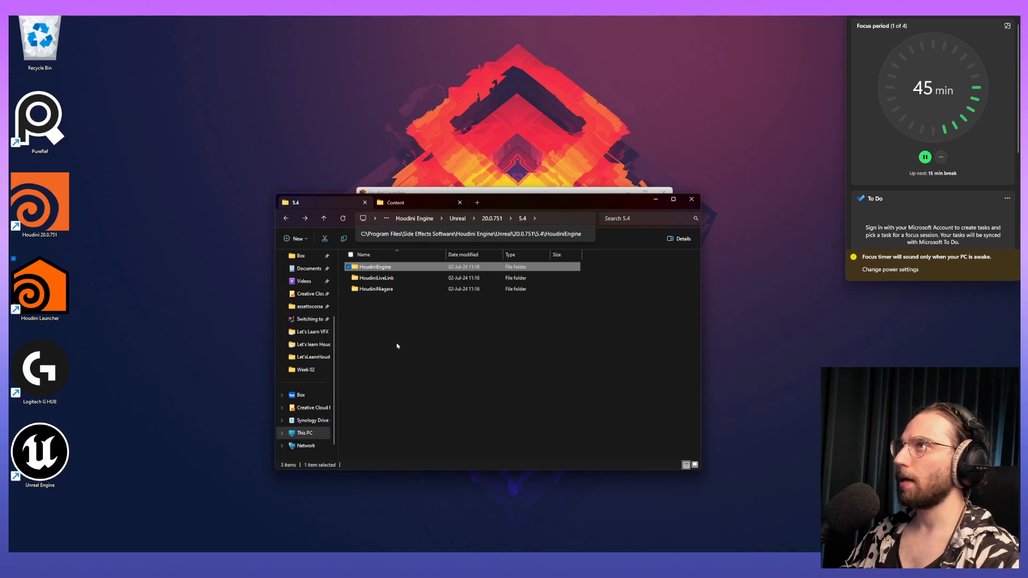
pyautogui.click(438, 358)
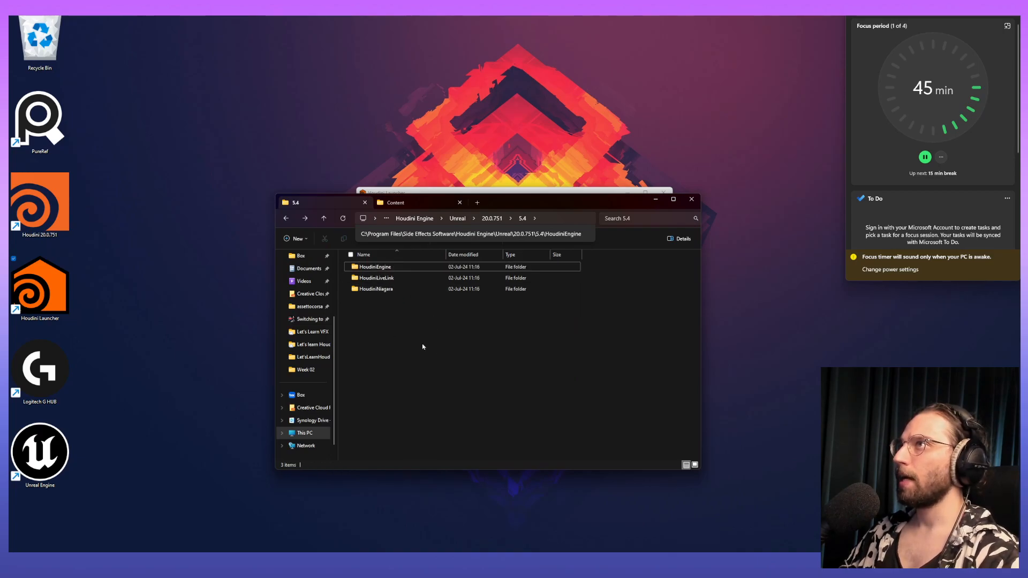
# Open the DJA_JtG_W1 project folder from Documents > Unreal Projects in a new File Explorer tab.
pyautogui.rightClick(308, 433)
pyautogui.click(370, 319)
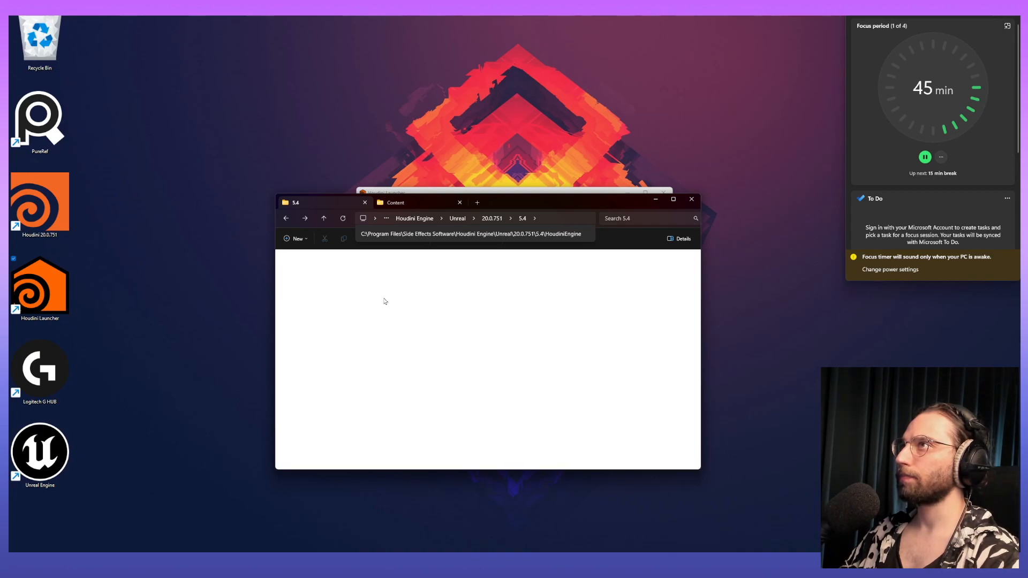
pyautogui.moveTo(597, 202); pyautogui.dragTo(642, 551)
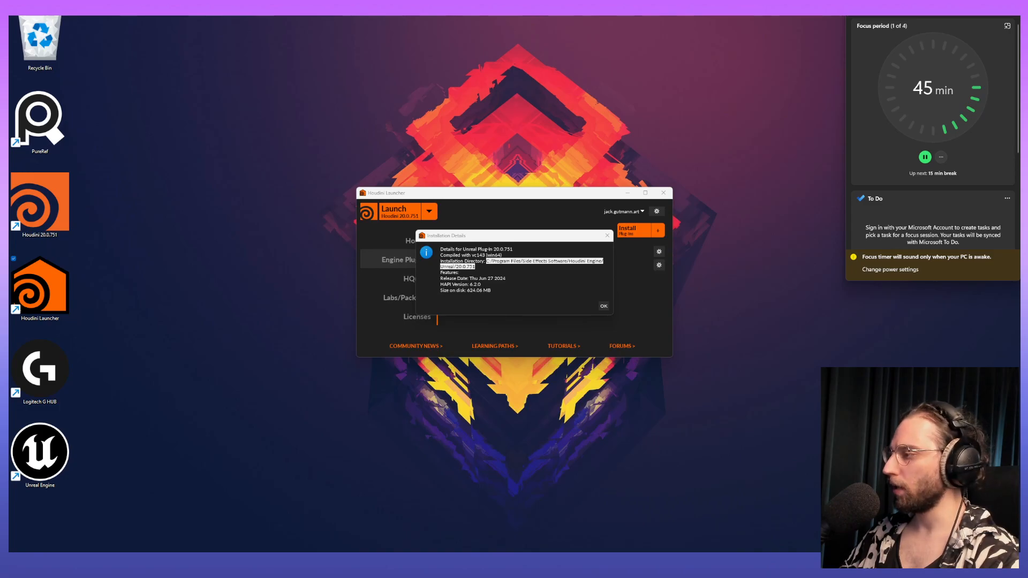
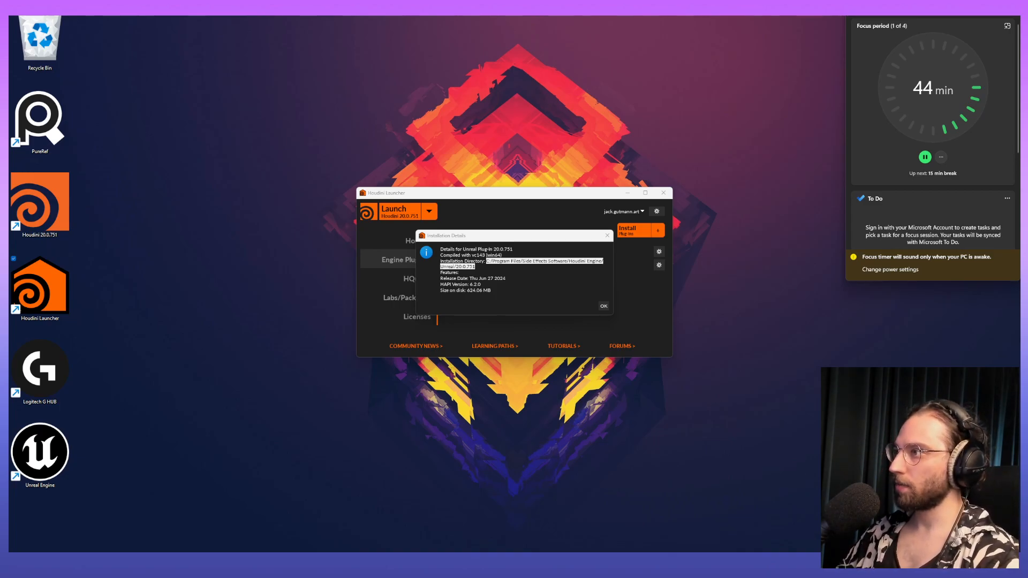
pyautogui.hotkey('alt', 'Tab')
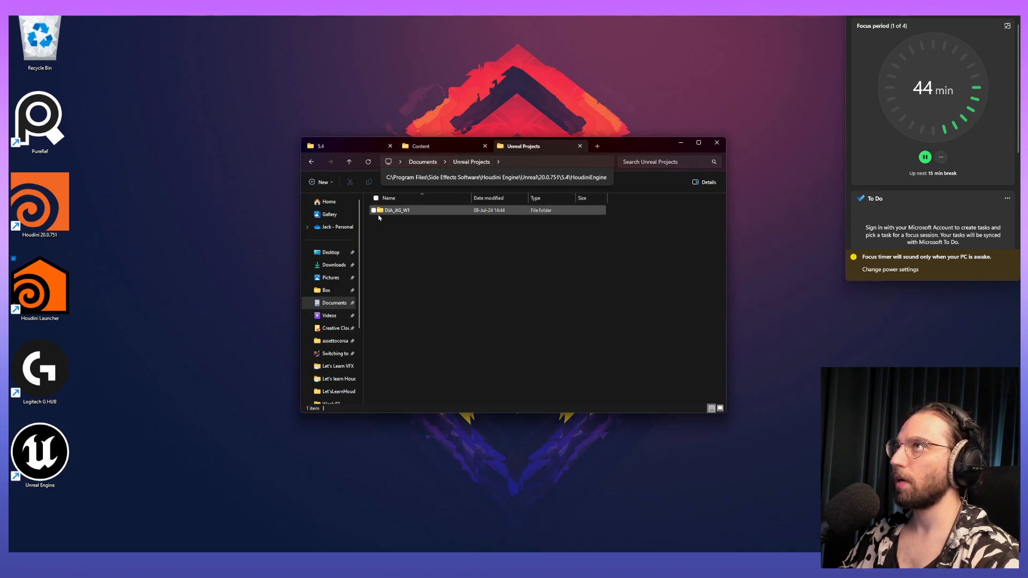
pyautogui.click(386, 216)
pyautogui.doubleClick(393, 209)
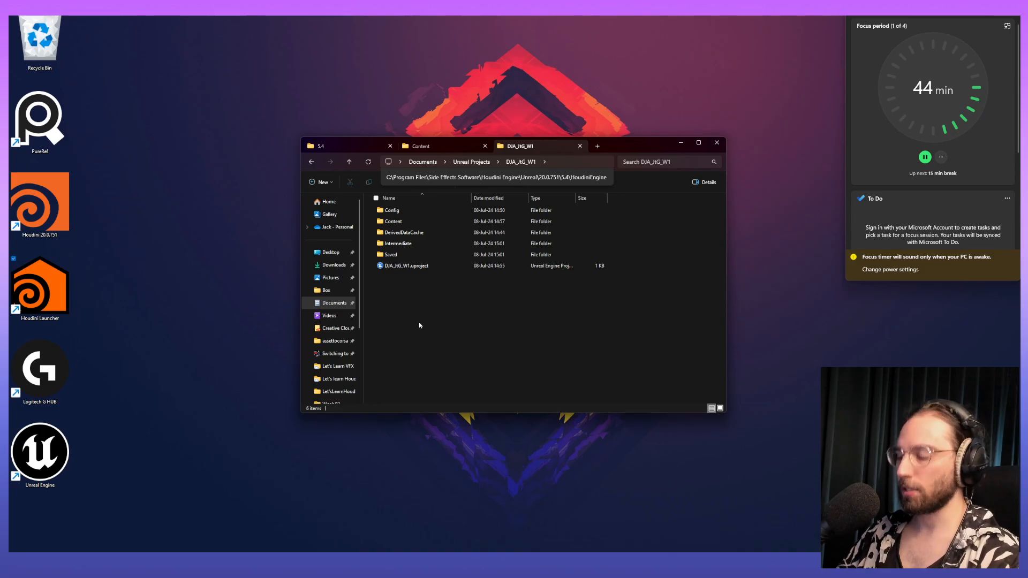
# Create a folder named Plugins in the DJA_JtG_W1 project folder and open it.
pyautogui.hotkey('ctrl', 'shift', 'n')
pyautogui.write('Pl')
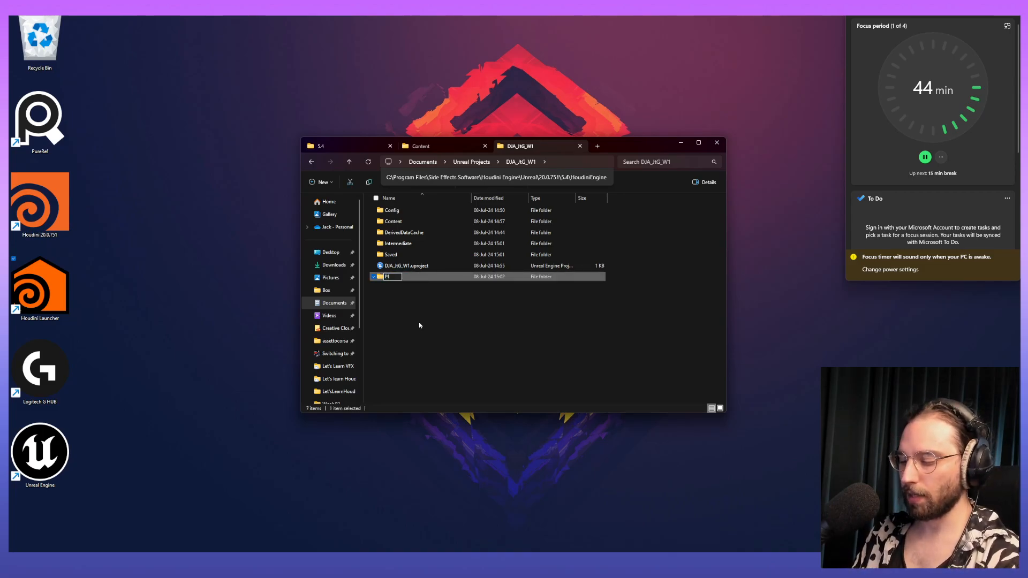
pyautogui.write('ugins')
pyautogui.press('Return')
pyautogui.press('Return')
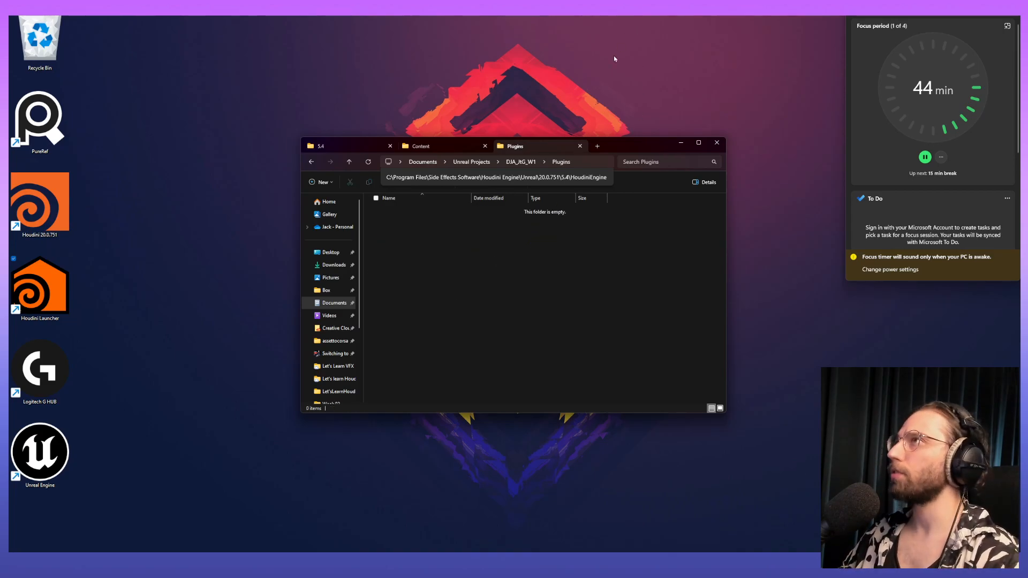
# Copy the HoudiniEngine folder from the plug-in's 5.4 folder into the DJA_JtG_W1 project's Plugins folder.
pyautogui.moveTo(608, 145); pyautogui.dragTo(674, 138)
pyautogui.click(484, 140)
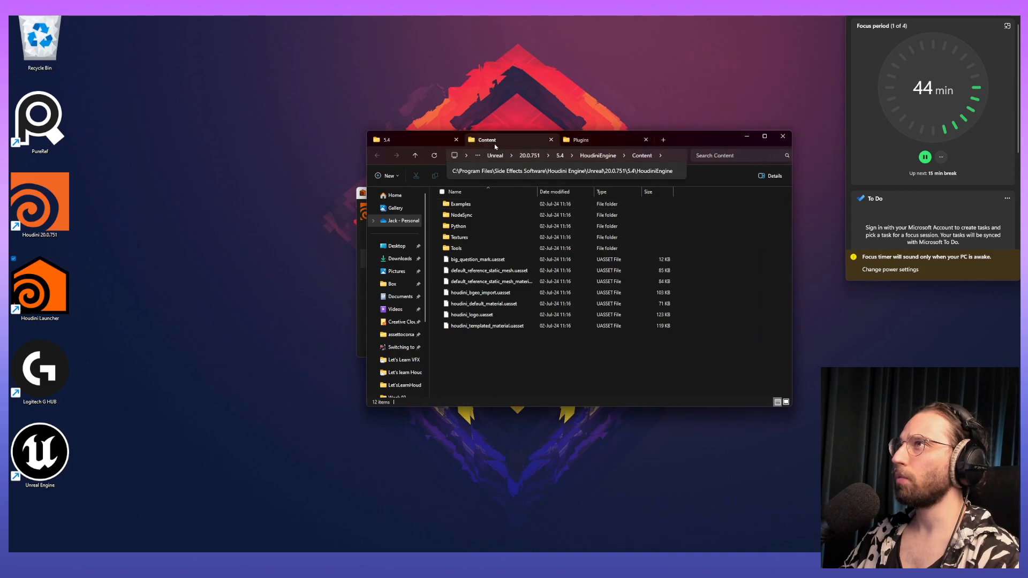
pyautogui.click(433, 144)
pyautogui.click(514, 204)
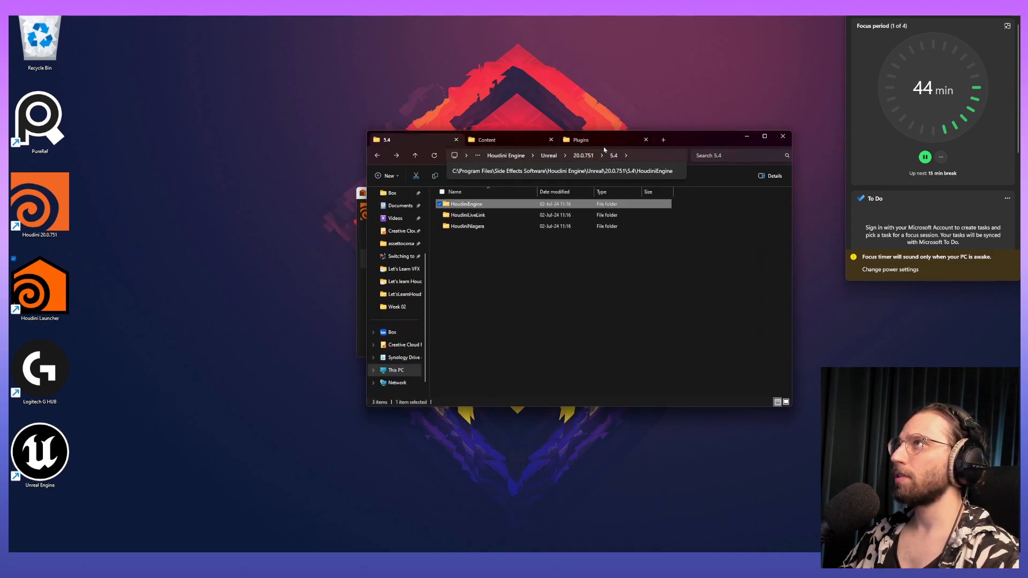
pyautogui.click(607, 141)
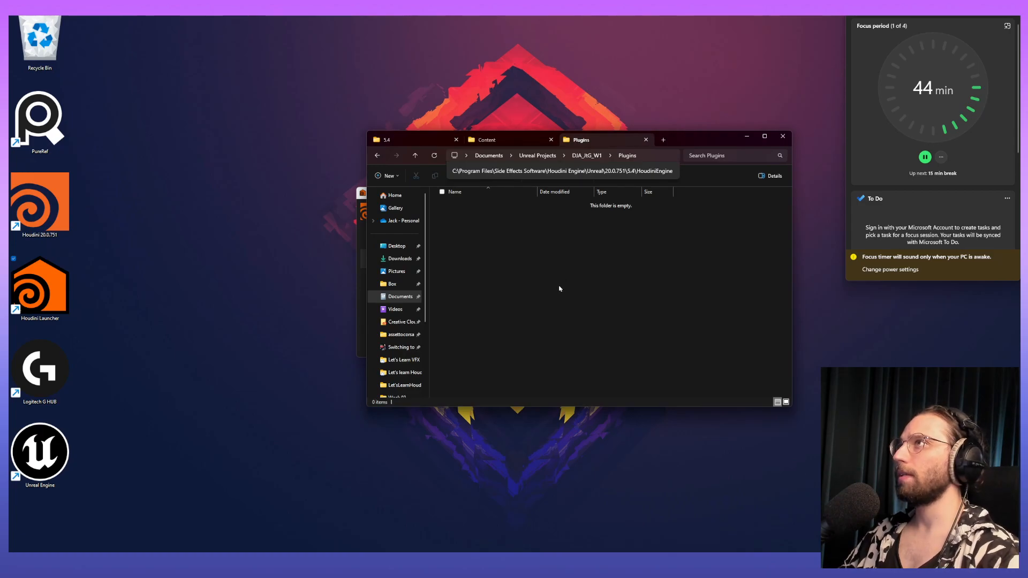
pyautogui.hotkey('ctrl', 'v')
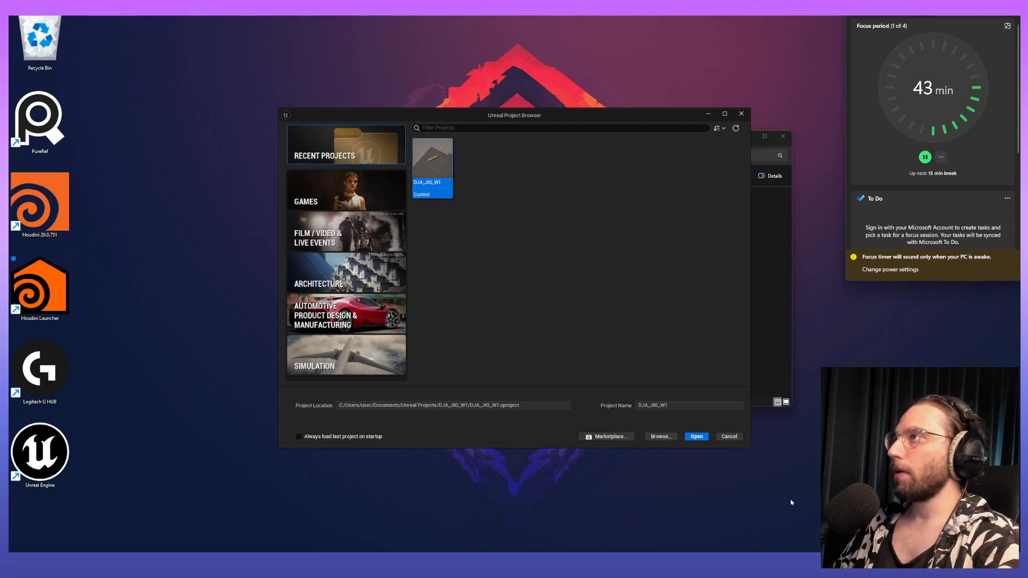
# Open the DJA_JtG_W1 project in Unreal Engine and look over the available Houdini Engine commands.
pyautogui.click(694, 437)
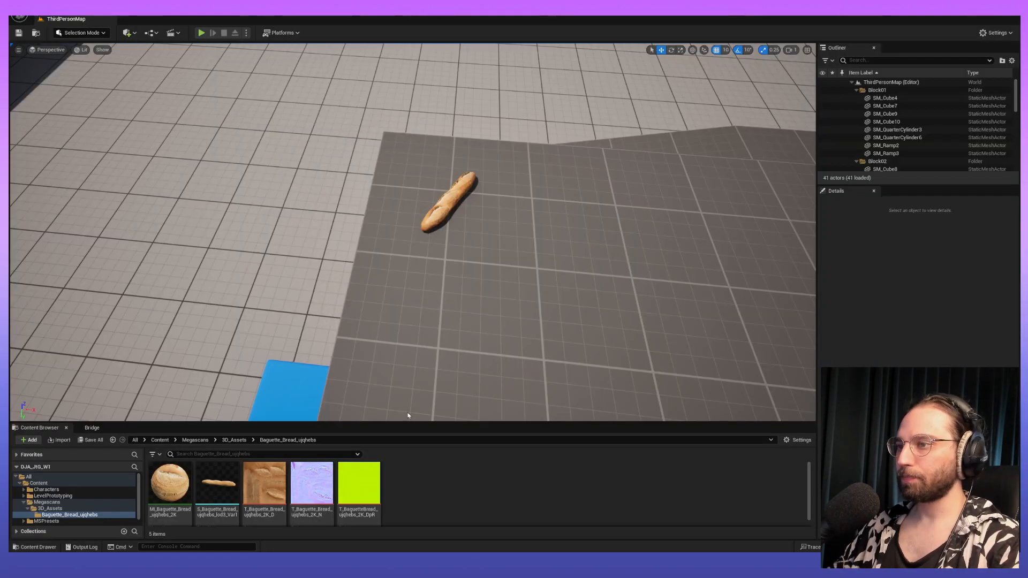
pyautogui.moveTo(519, 181); pyautogui.dragTo(531, 153, button='right')
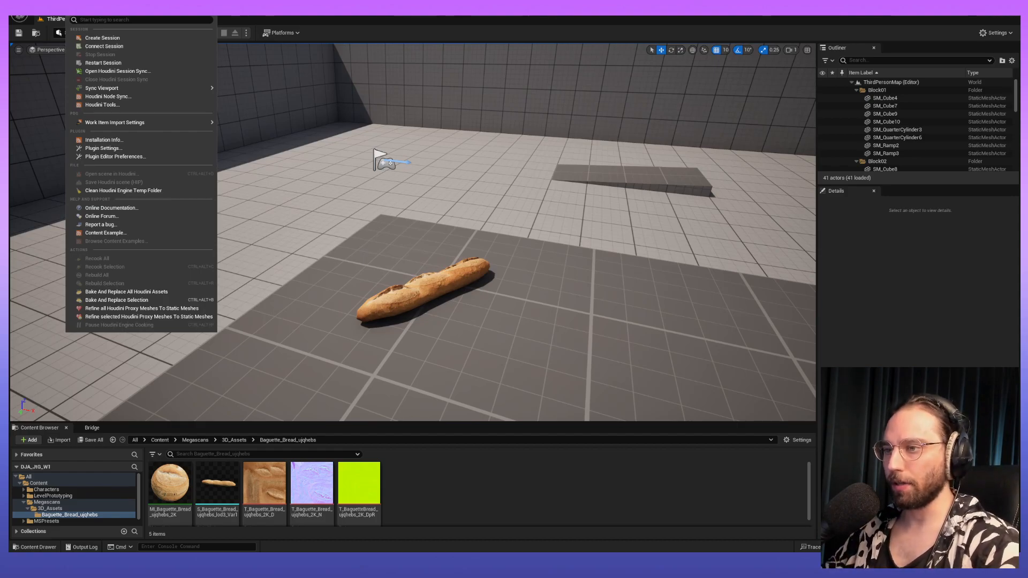
pyautogui.press('Escape')
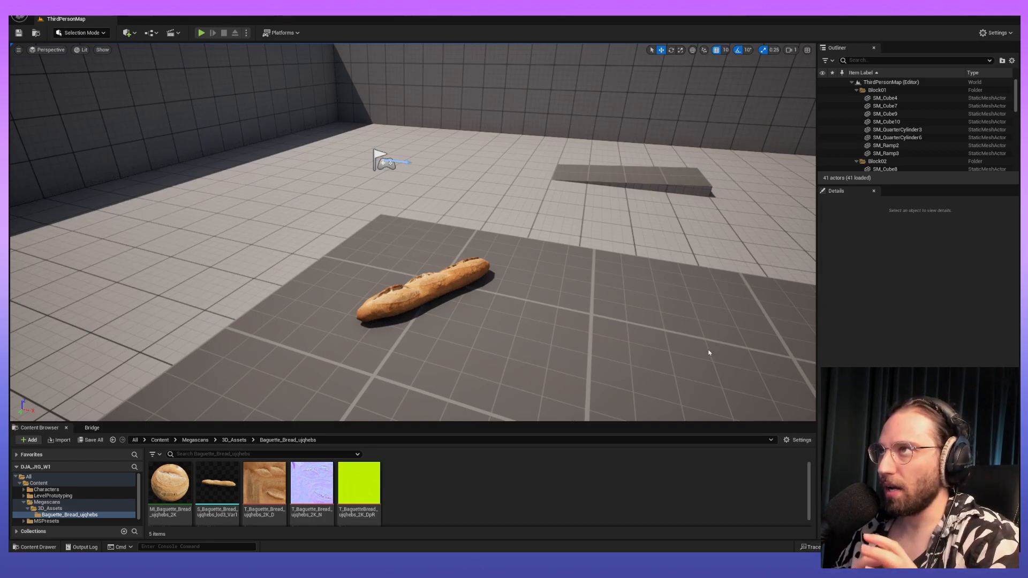
# Create a new Houdini Engine session from the Unreal project.
pyautogui.click(78, 11)
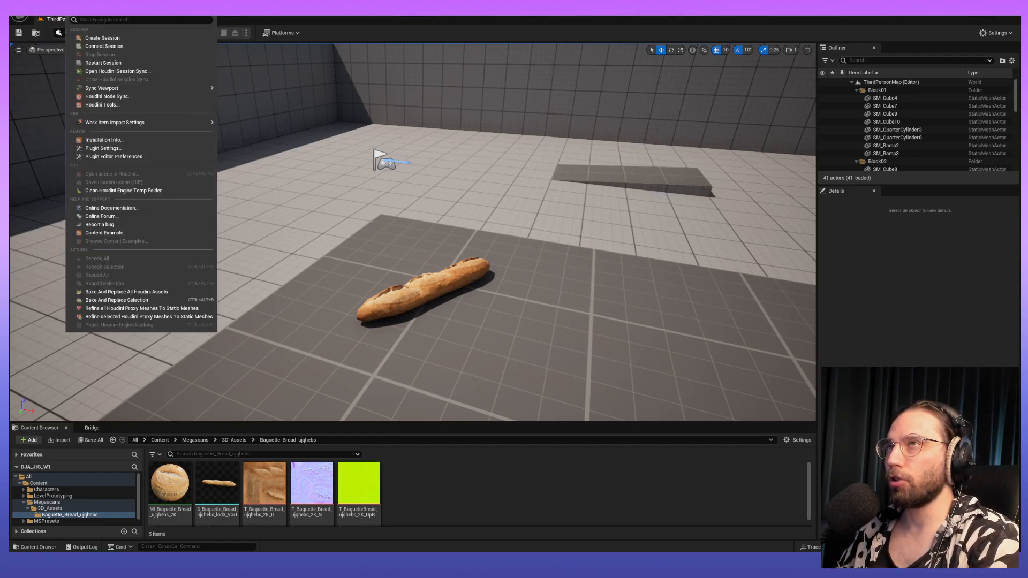
pyautogui.click(93, 42)
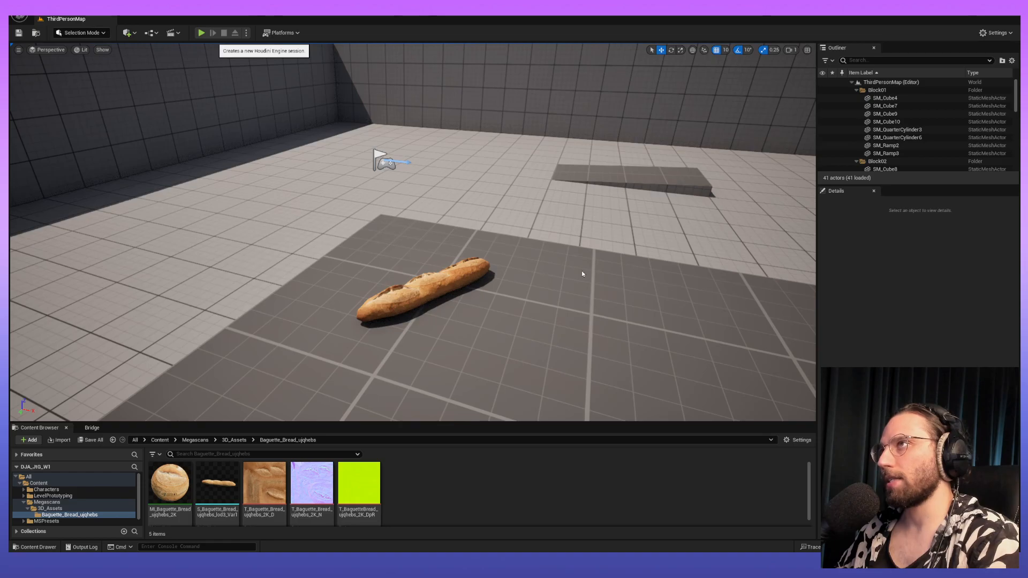
pyautogui.moveTo(388, 563)
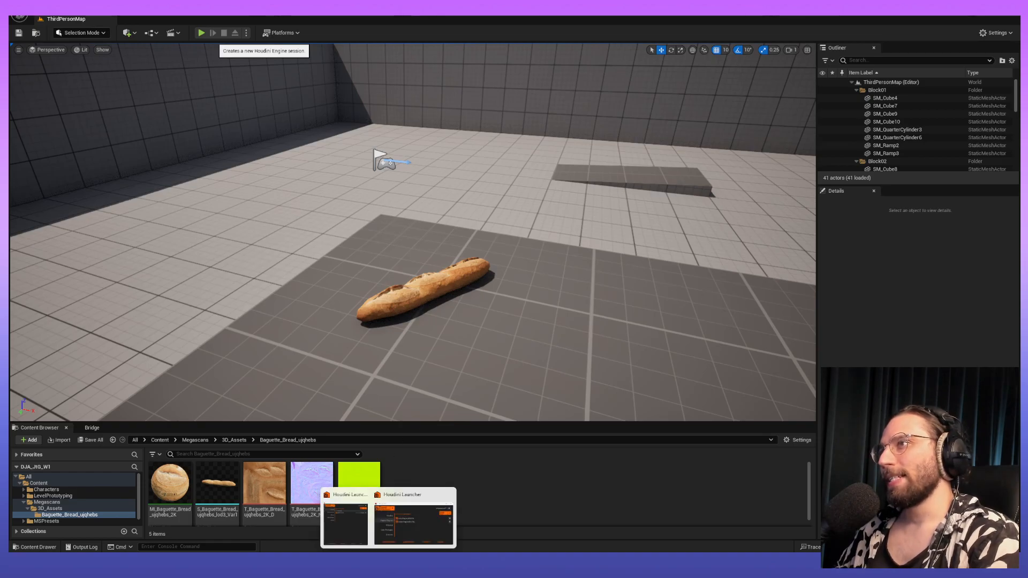
pyautogui.moveTo(397, 524)
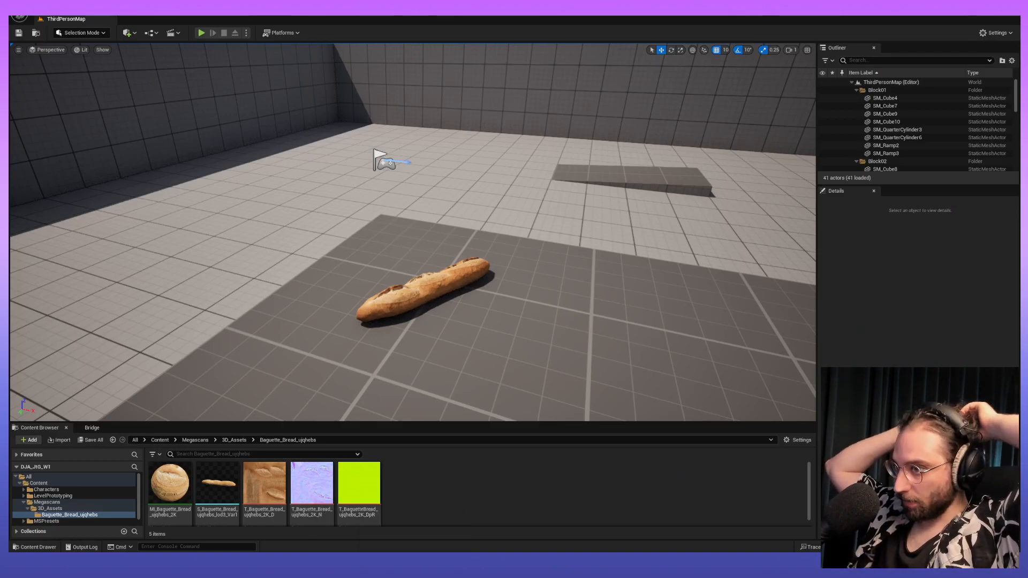
# Resize the Unreal Editor window to leave the focus timer uncovered and turn the viewport toward the ramp and cylinder.
pyautogui.moveTo(663, 11); pyautogui.dragTo(397, 79)
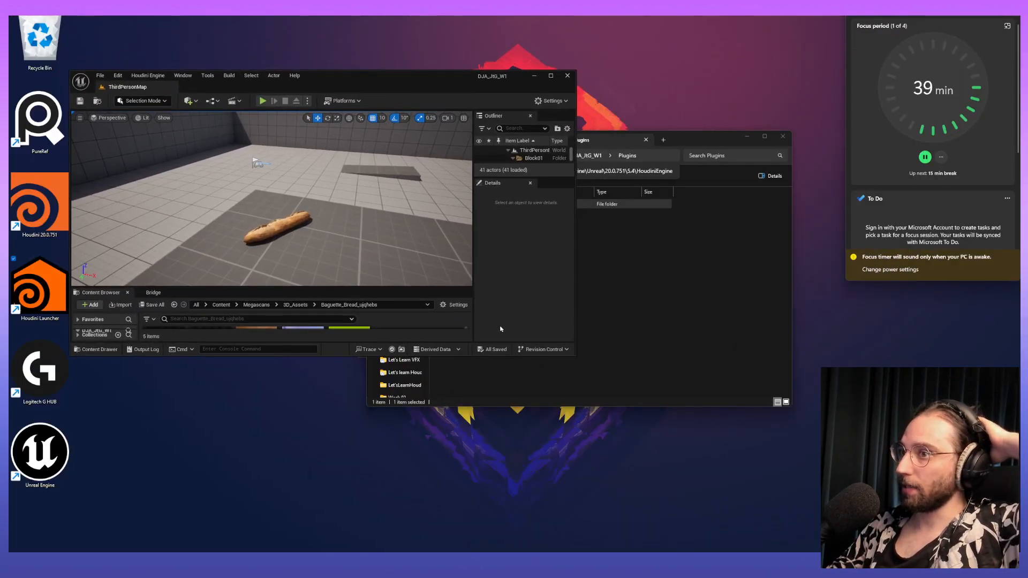
pyautogui.doubleClick(429, 80)
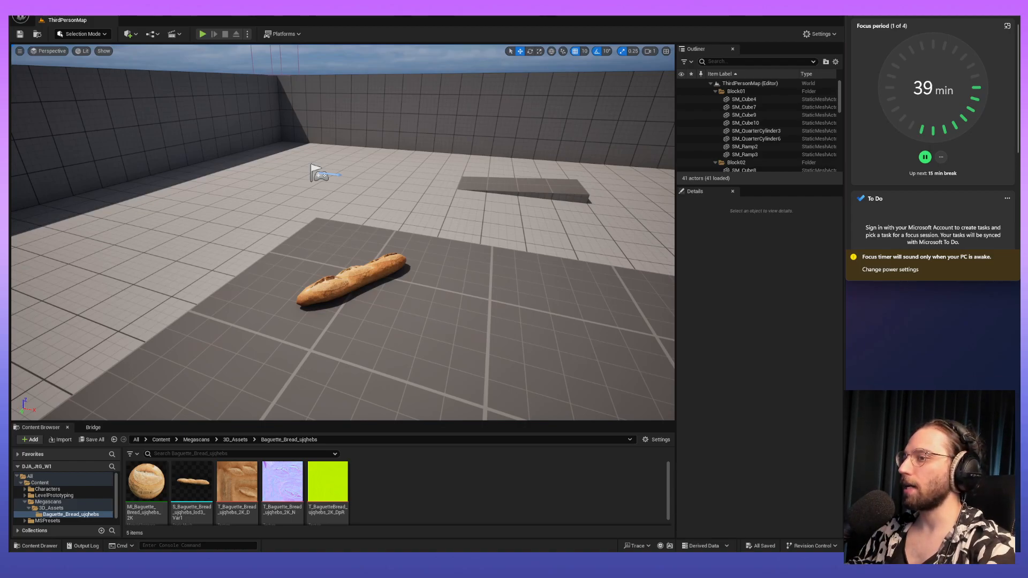
pyautogui.moveTo(445, 288); pyautogui.dragTo(309, 338, button='right')
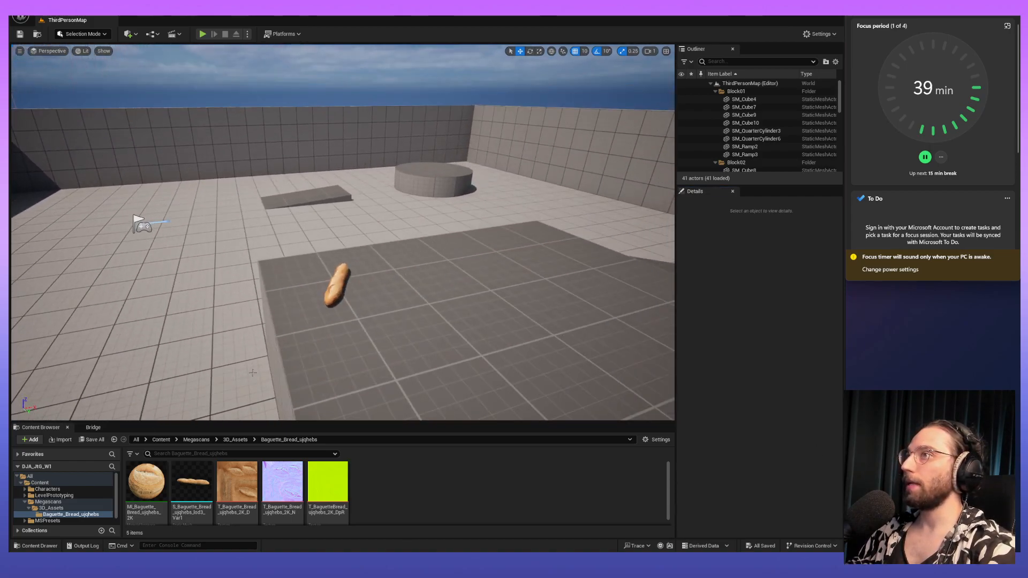
# Switch to the Houdini Launcher, close the plug-in's installation details, launch Houdini 20.0.751 and widen its scene view pane.
pyautogui.click(400, 504)
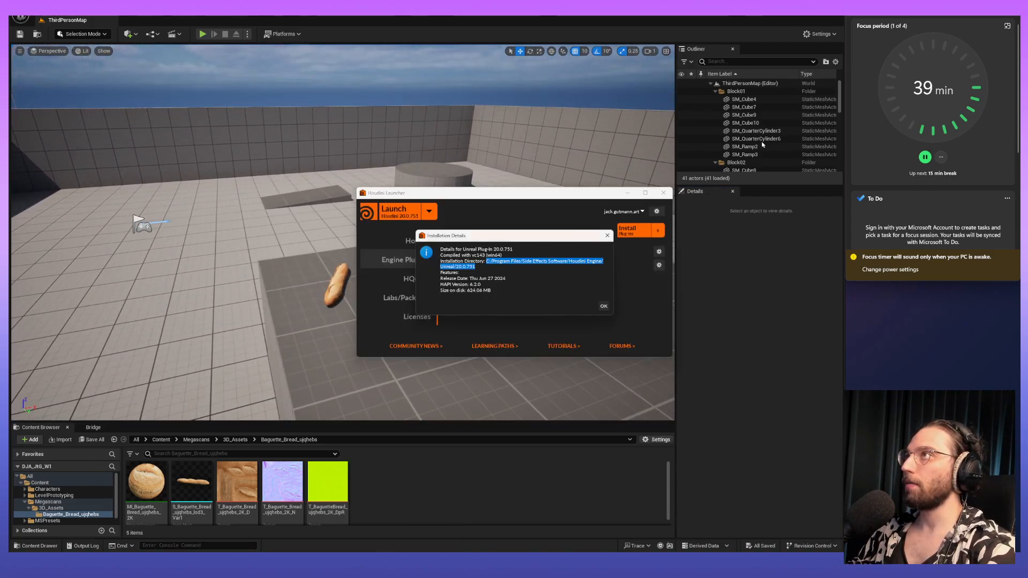
pyautogui.click(608, 235)
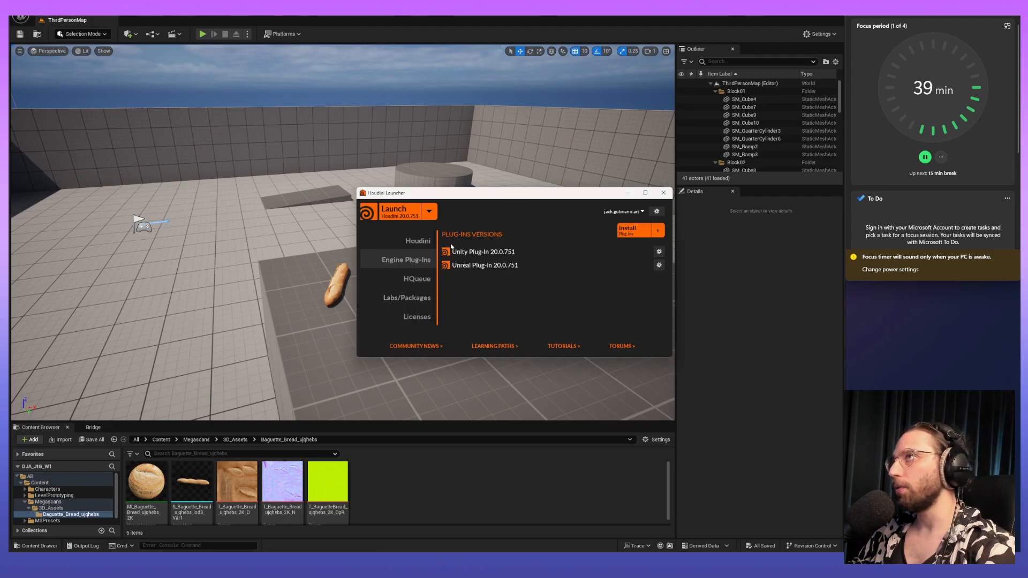
pyautogui.click(409, 243)
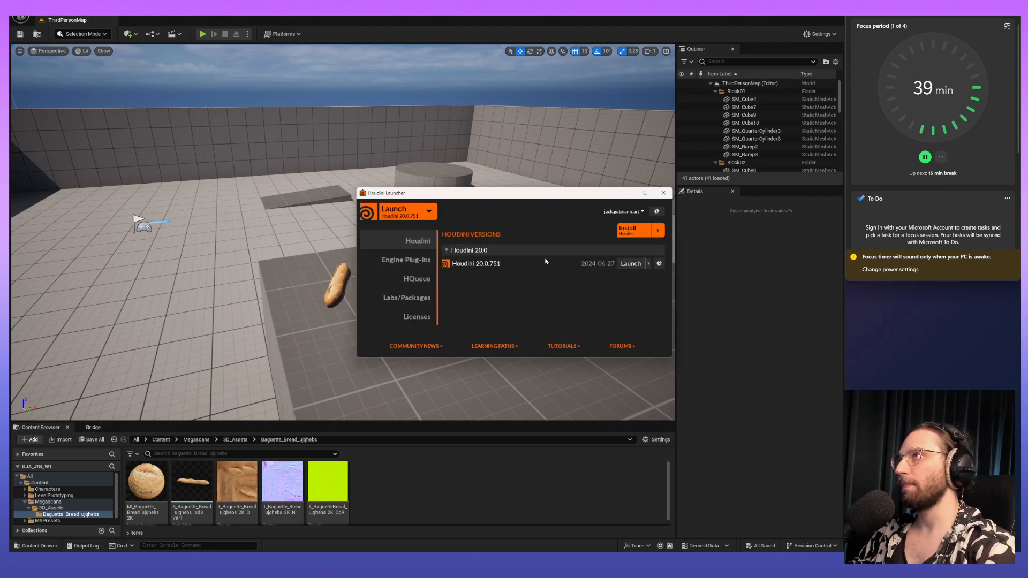
pyautogui.click(630, 264)
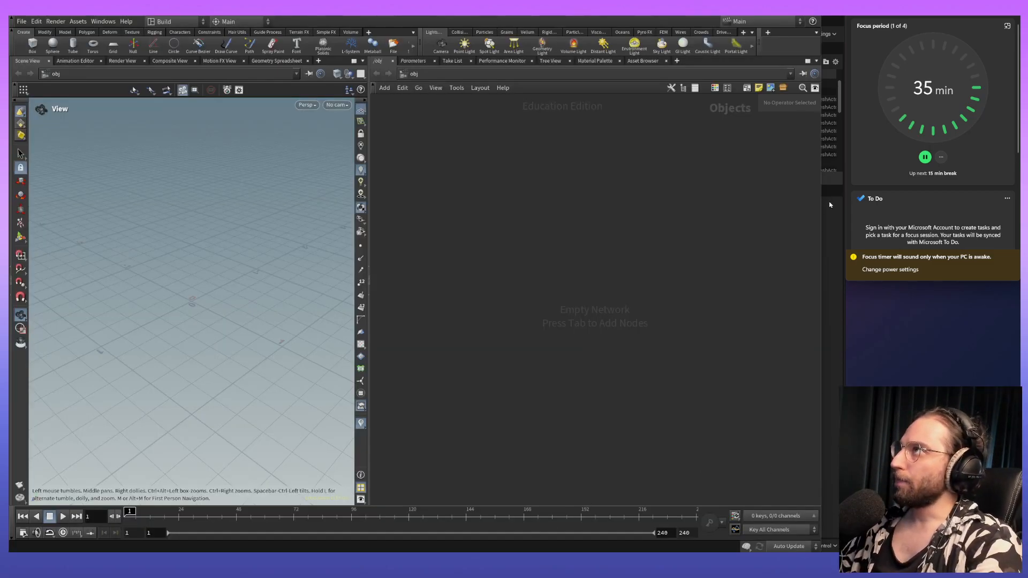
pyautogui.moveTo(369, 288); pyautogui.dragTo(406, 287)
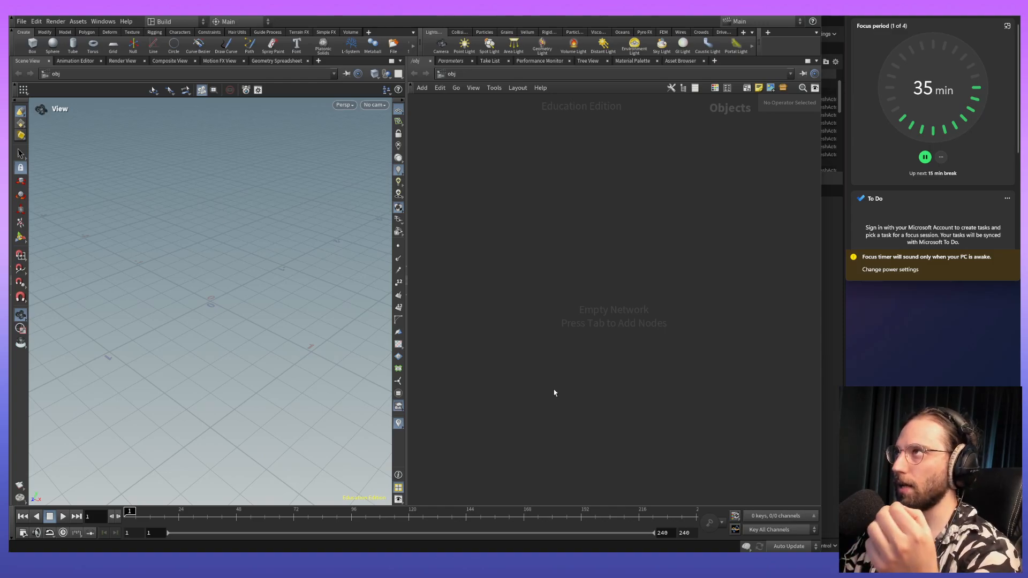
# Add the SideFX Labs shelf to the shelf set containing Lights and Cameras.
pyautogui.click(743, 33)
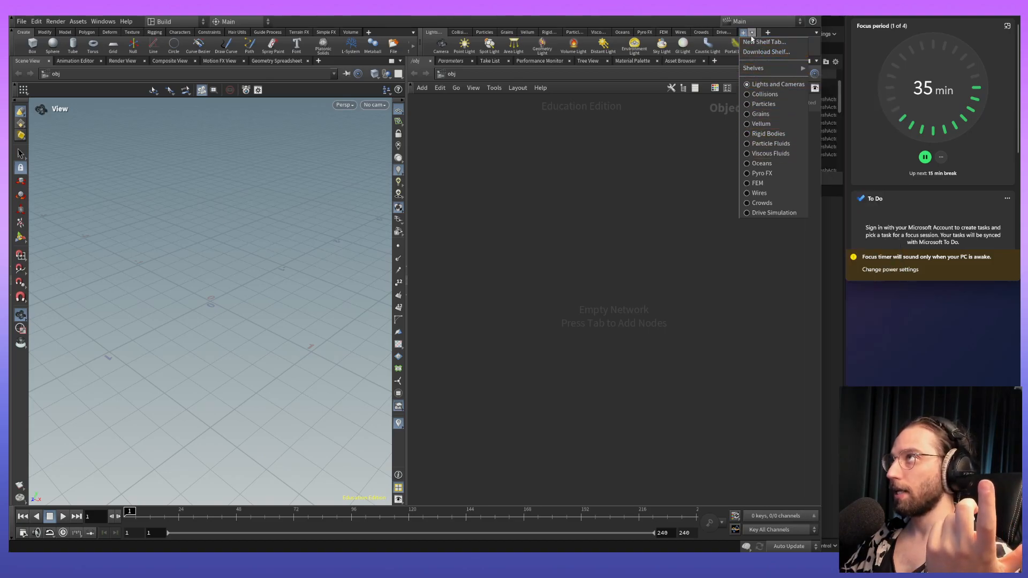
pyautogui.click(696, 131)
pyautogui.click(742, 36)
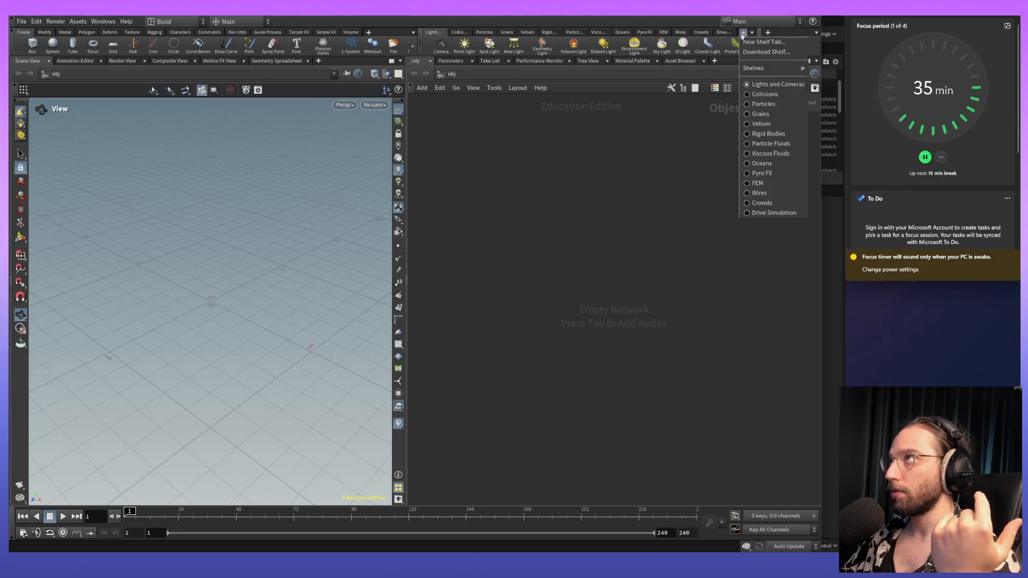
pyautogui.moveTo(768, 70)
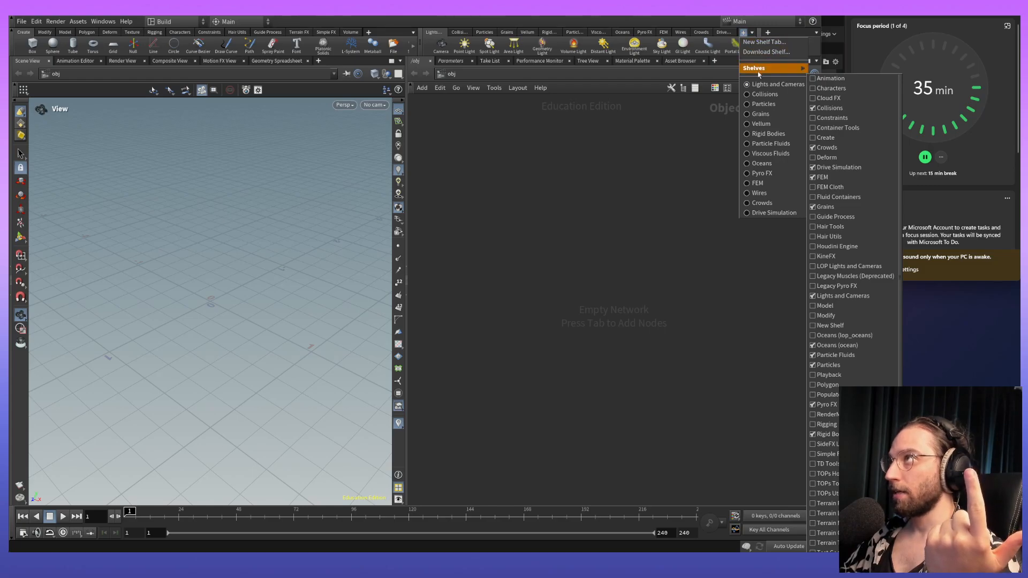
pyautogui.scroll(-1, 815, 392)
pyautogui.scroll(-5, 815, 392)
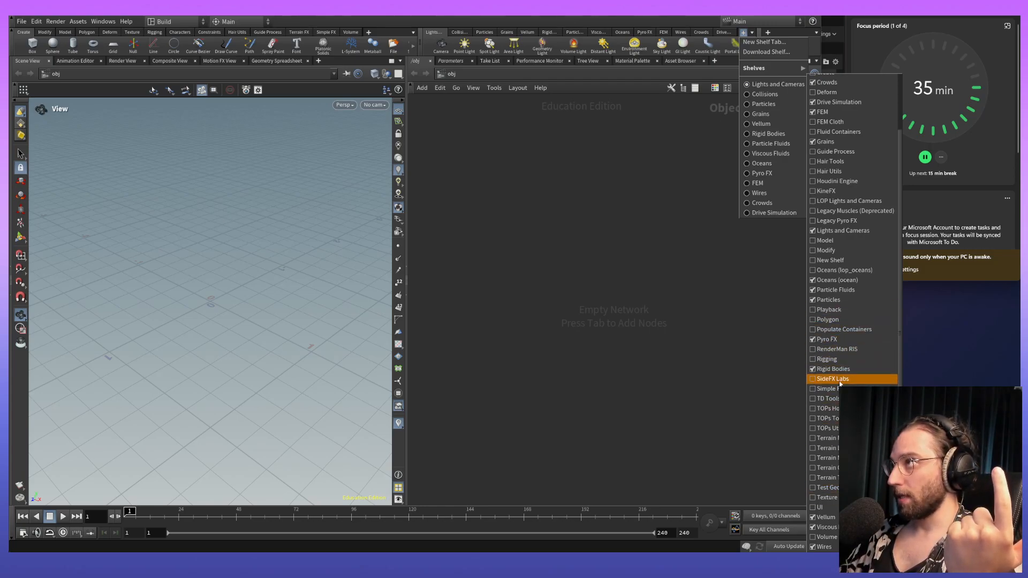
pyautogui.click(813, 380)
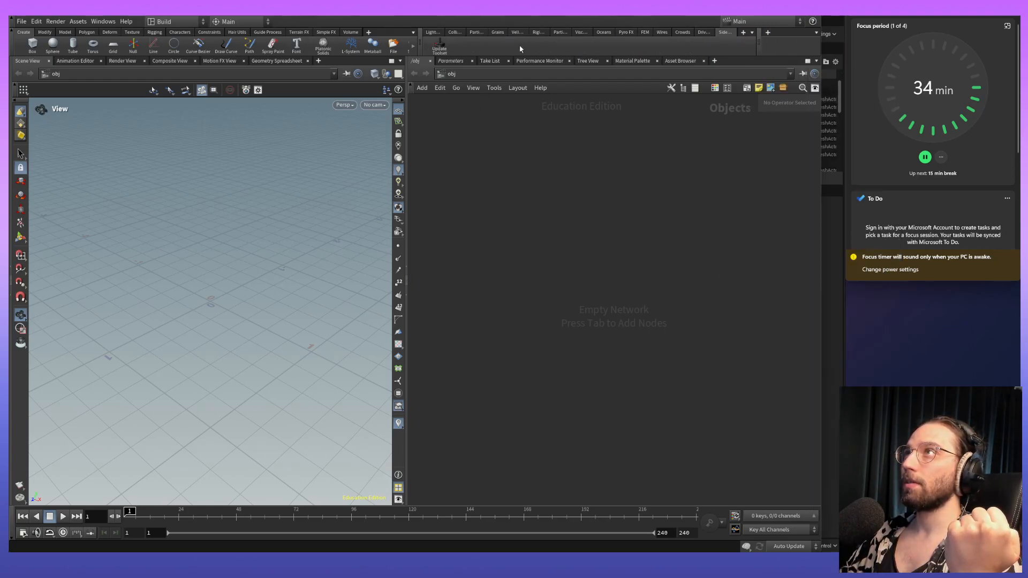
# Start the Houdini Launcher through the SideFX Labs Update Toolset tool and look through its Houdini, Engine Plug-Ins and HQueue pages.
pyautogui.click(439, 45)
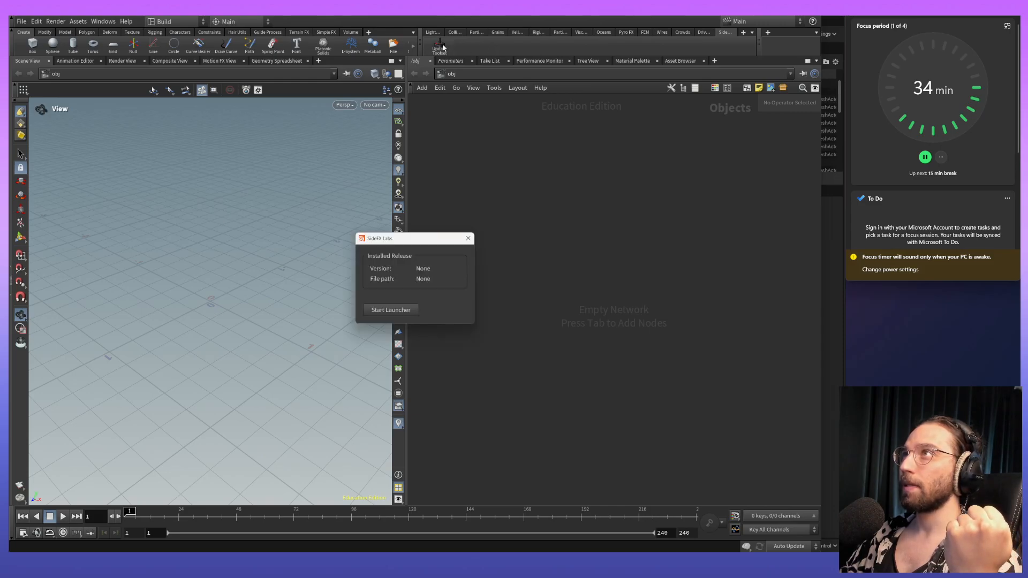
pyautogui.click(391, 315)
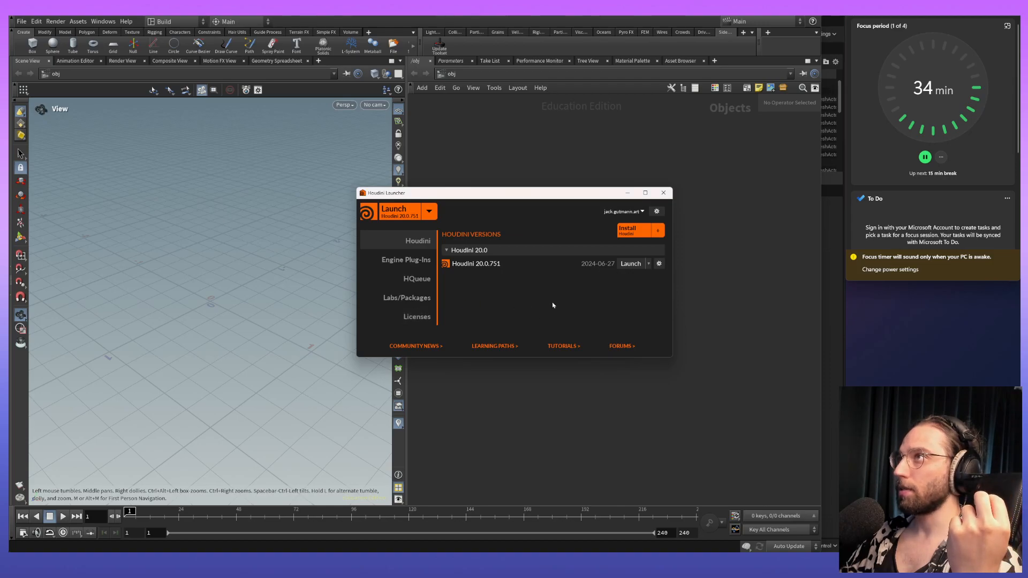
pyautogui.click(662, 232)
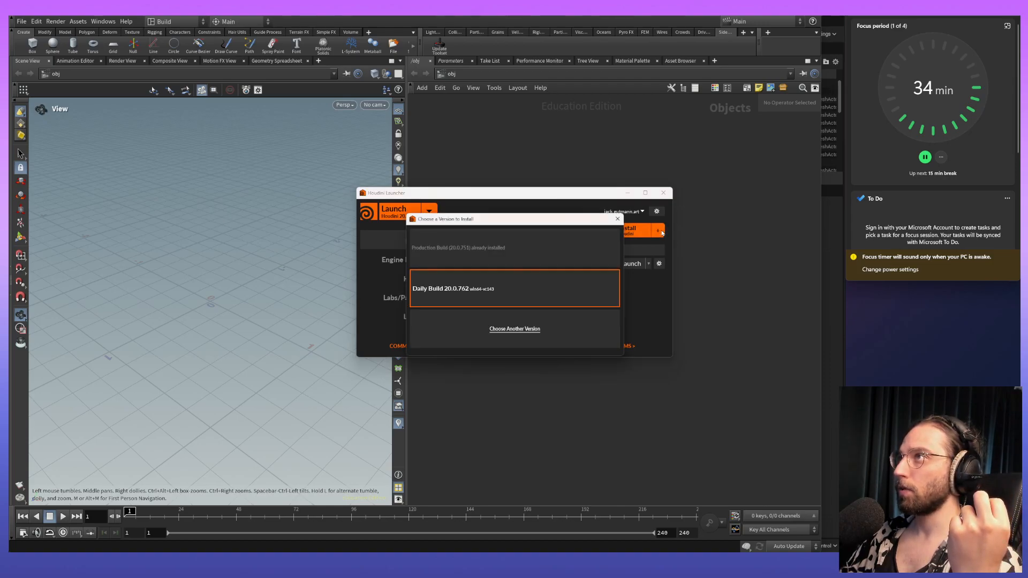
pyautogui.click(617, 219)
pyautogui.click(407, 260)
pyautogui.click(410, 280)
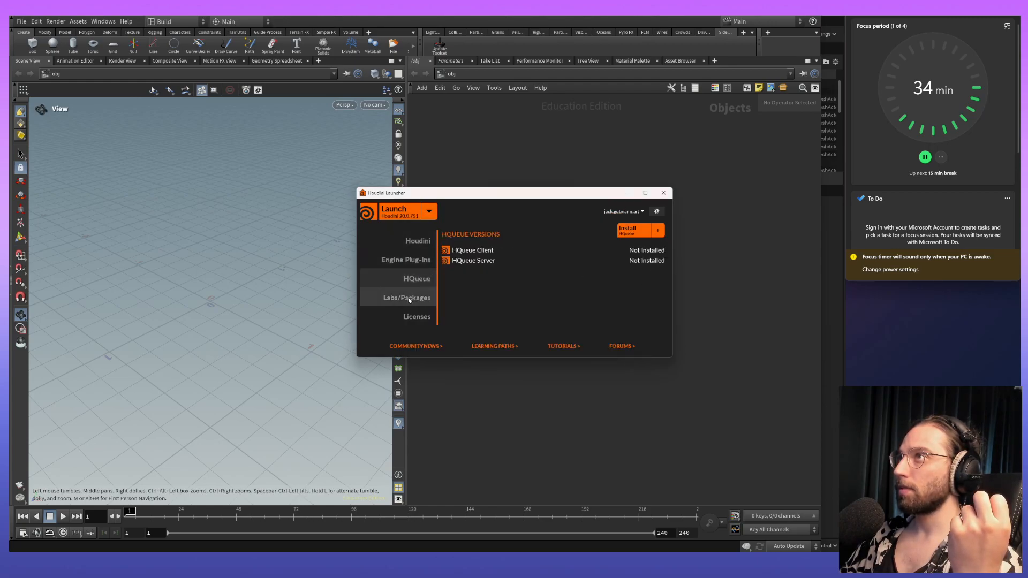
# Install the SideFX Labs 20.0 Production Build (version 20.0.506) package in the default sidefx_packages directory.
pyautogui.click(408, 298)
pyautogui.click(639, 232)
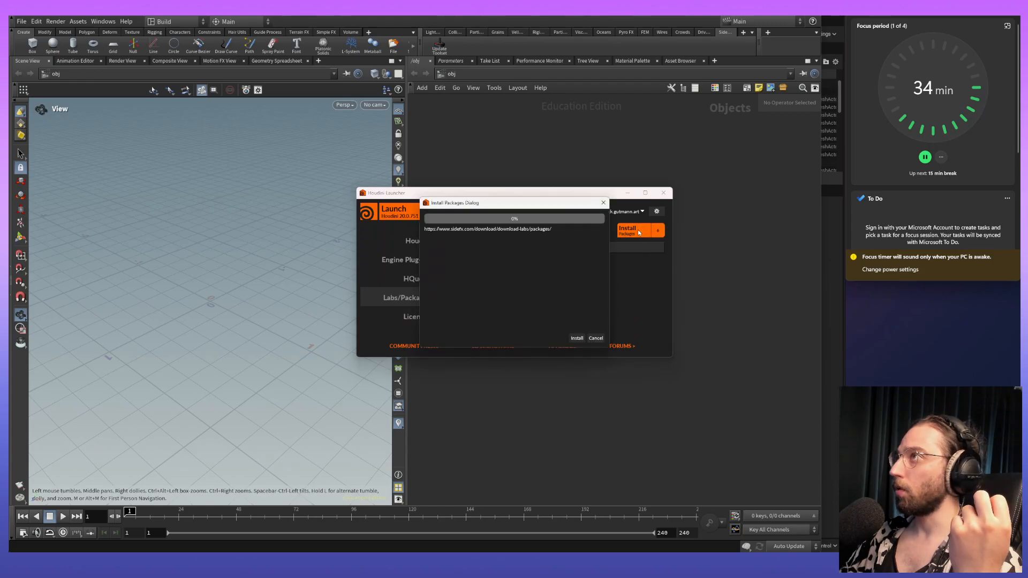
pyautogui.click(436, 229)
pyautogui.click(438, 238)
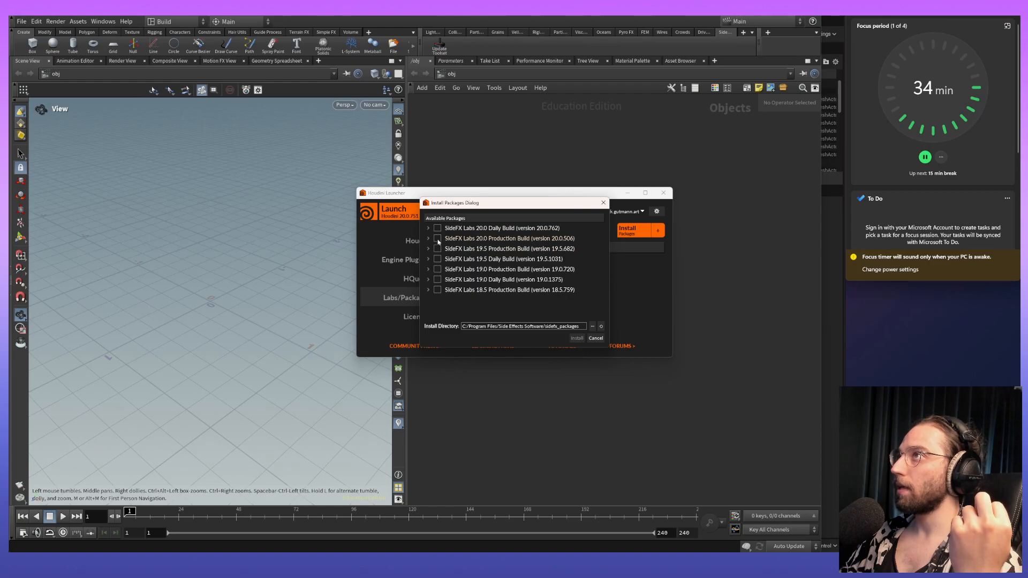
pyautogui.click(437, 229)
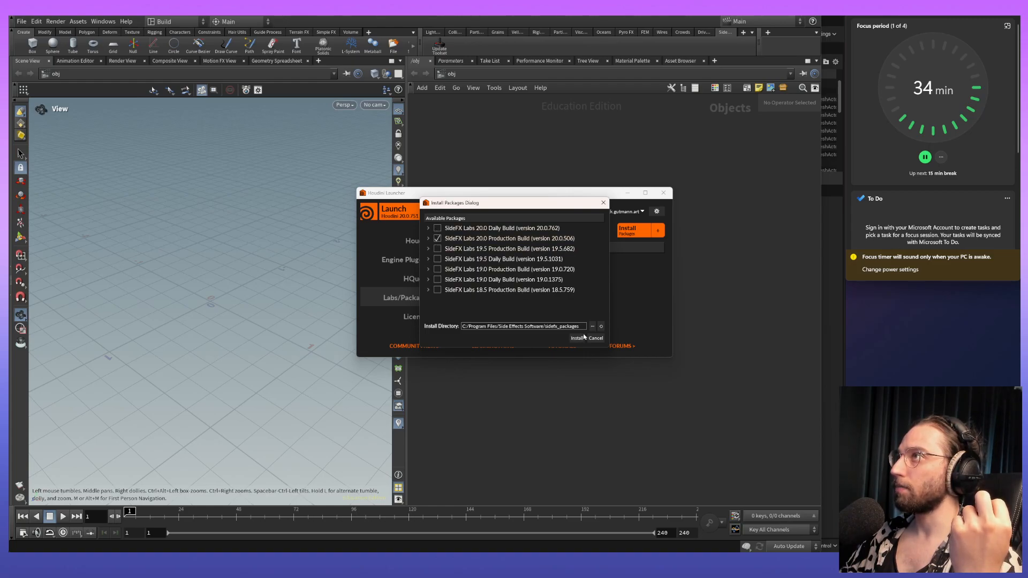
pyautogui.click(577, 338)
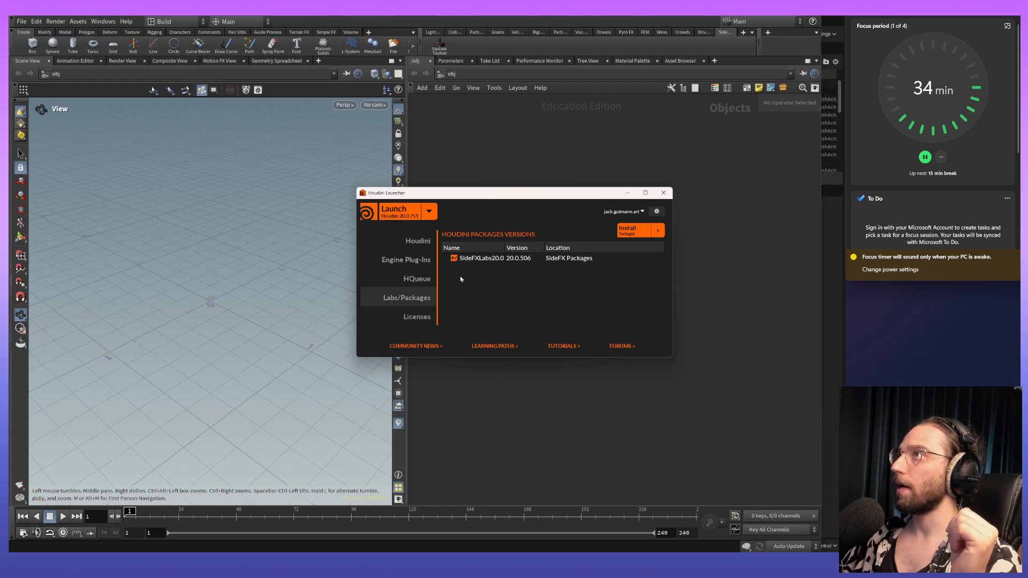
# Return to Houdini, bring the Houdini Launcher back up and check the installed Labs packages.
pyautogui.click(523, 185)
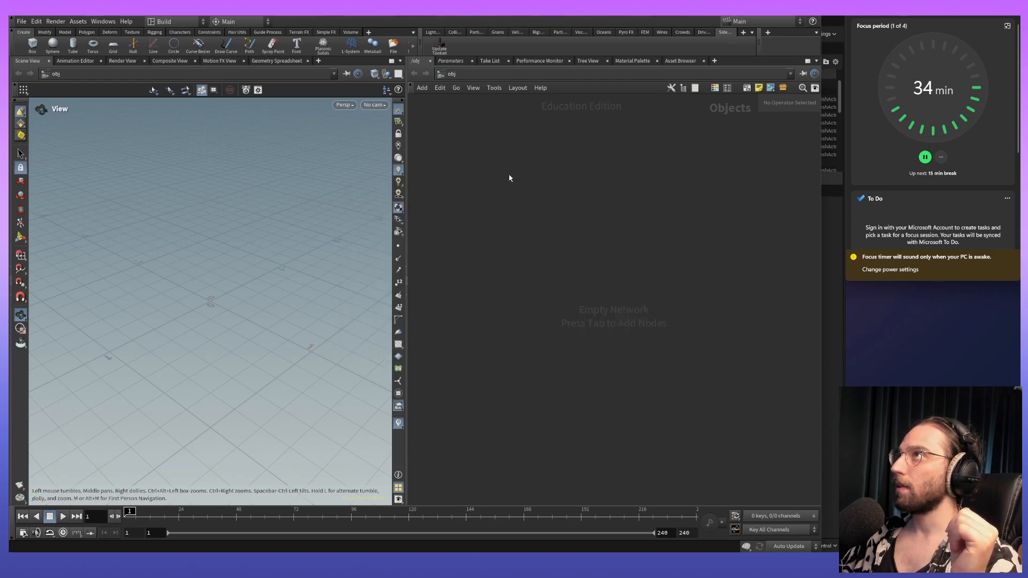
pyautogui.click(399, 312)
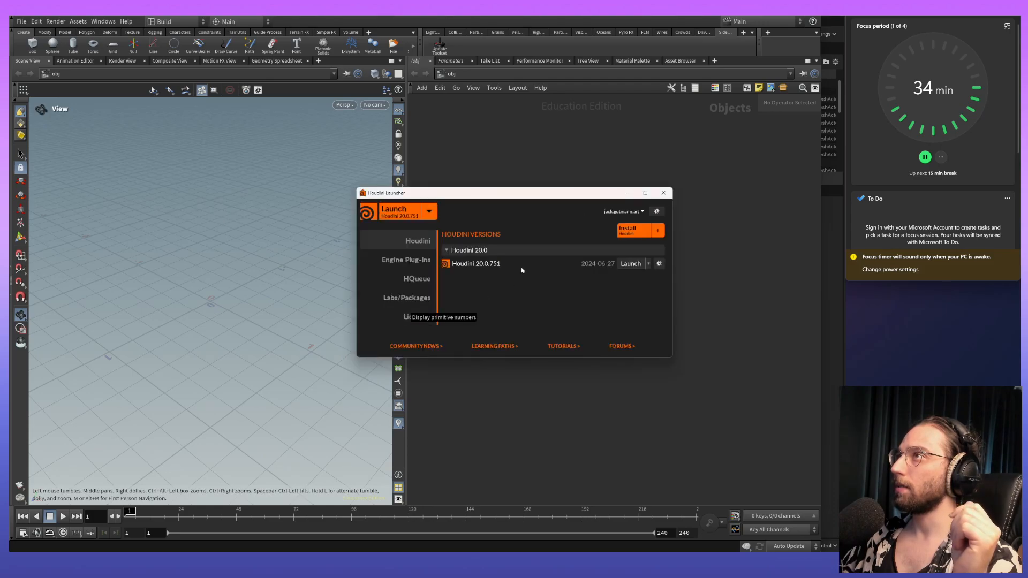
pyautogui.click(412, 298)
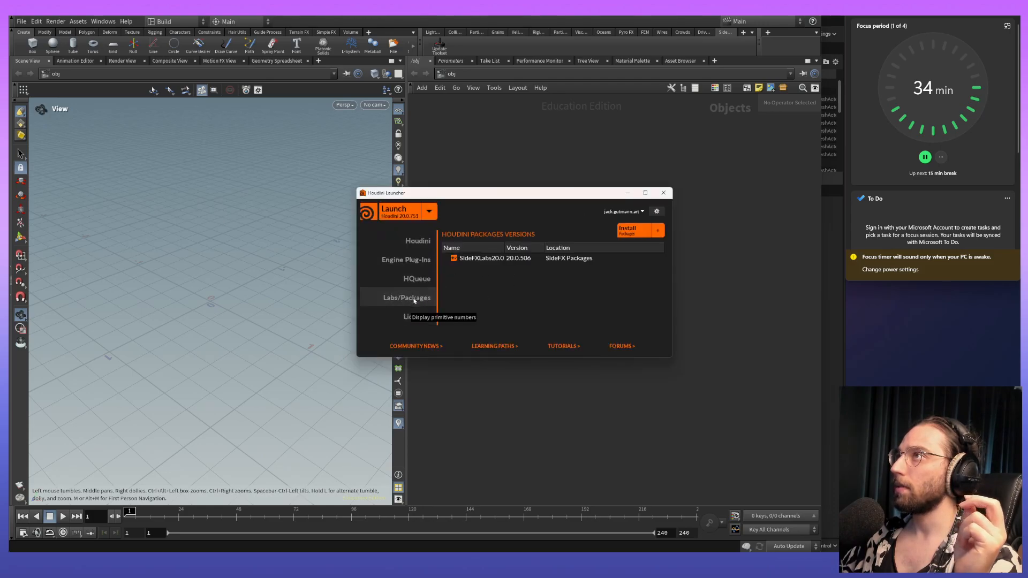
# Check the available actions for the installed SideFX Labs 20.0 package in the launcher and return to Houdini.
pyautogui.click(550, 258)
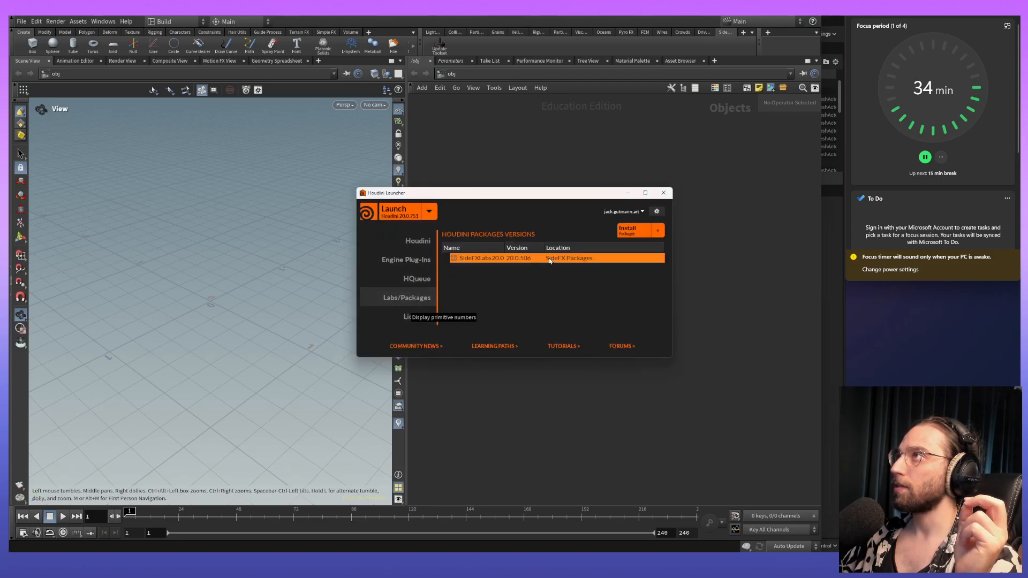
pyautogui.rightClick(510, 257)
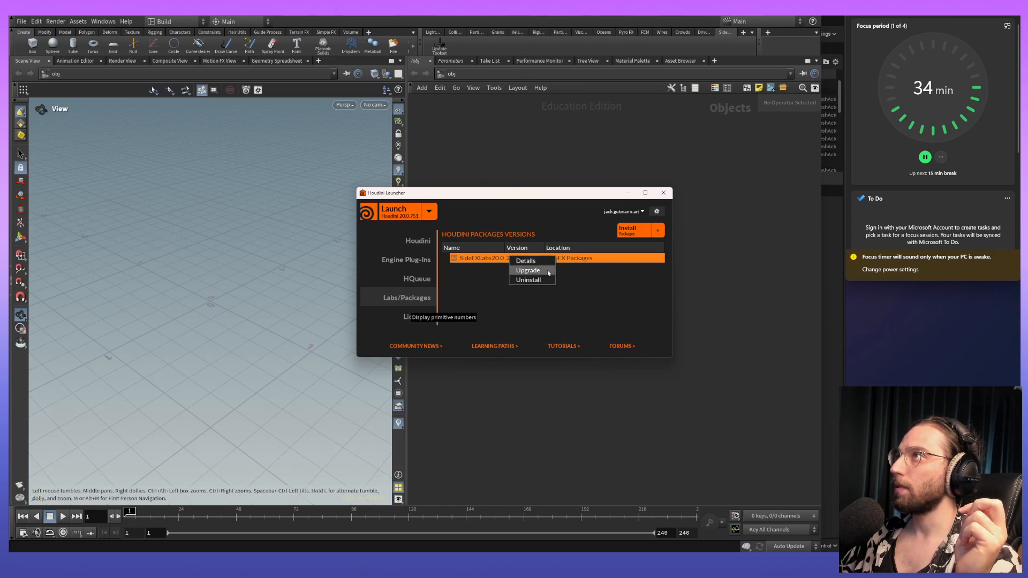
pyautogui.click(590, 289)
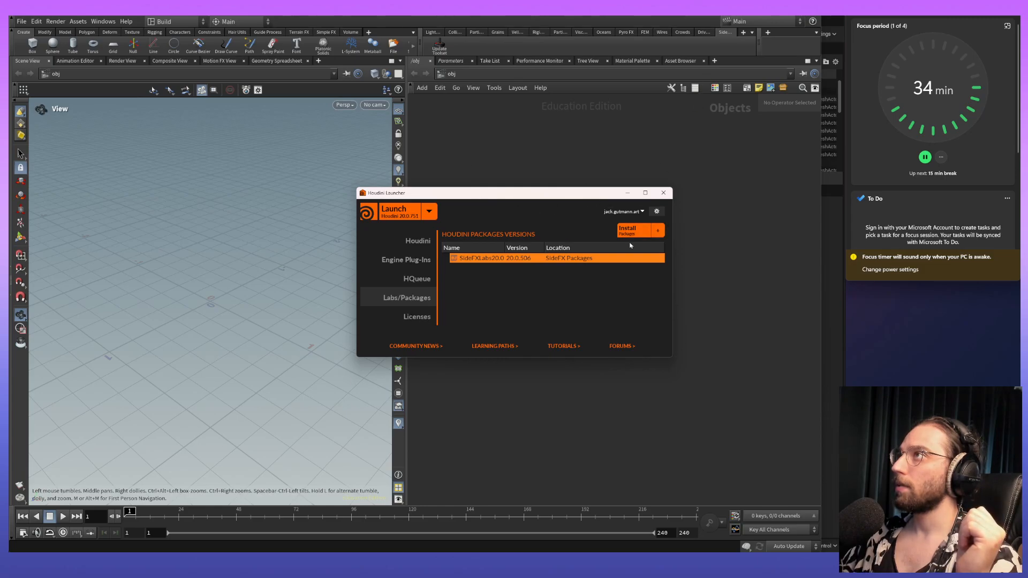
pyautogui.click(541, 133)
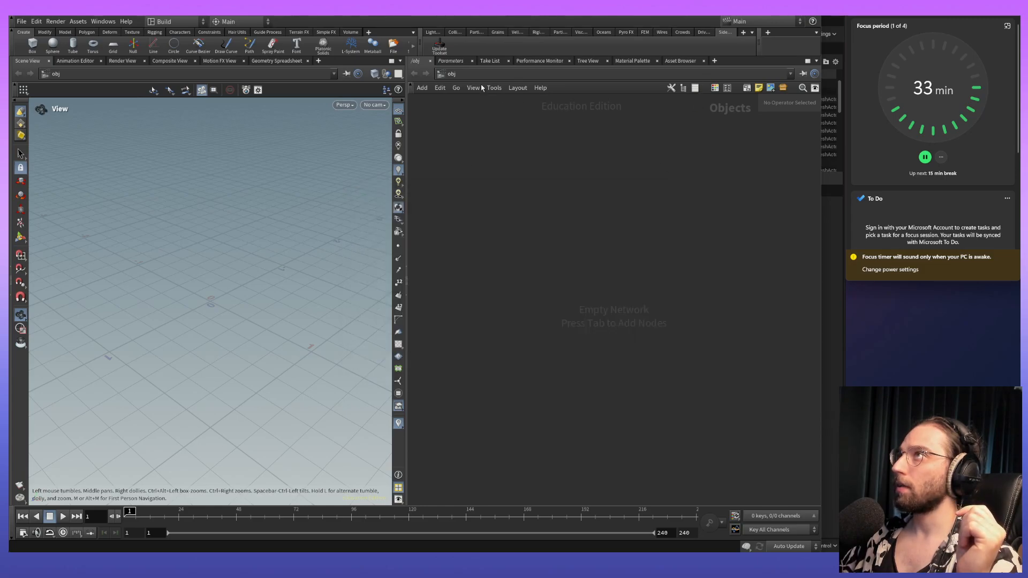
# Start the Houdini Launcher again through the Update Toolset tool and view its Engine Plug-Ins and Houdini pages.
pyautogui.click(440, 50)
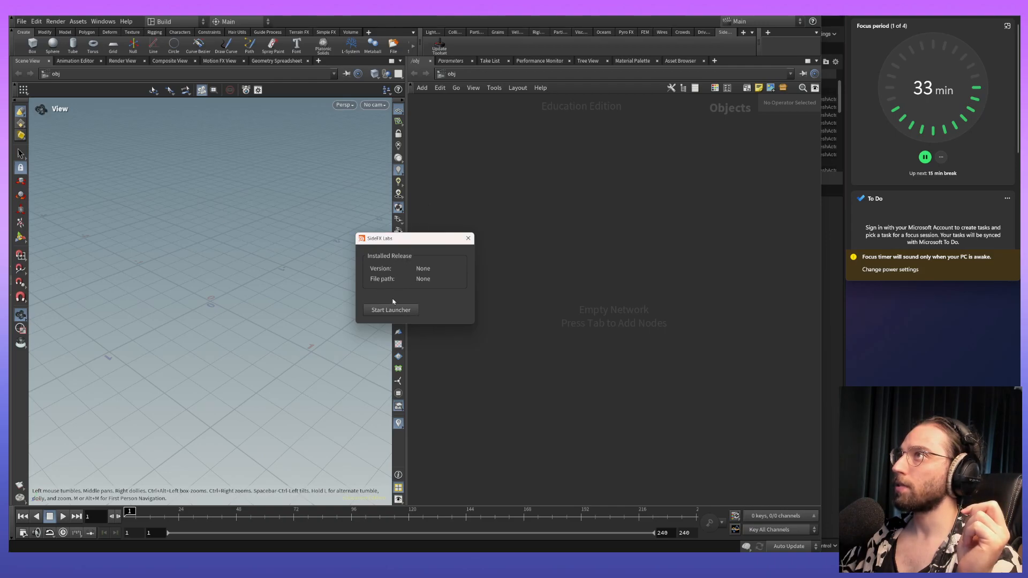
pyautogui.click(391, 311)
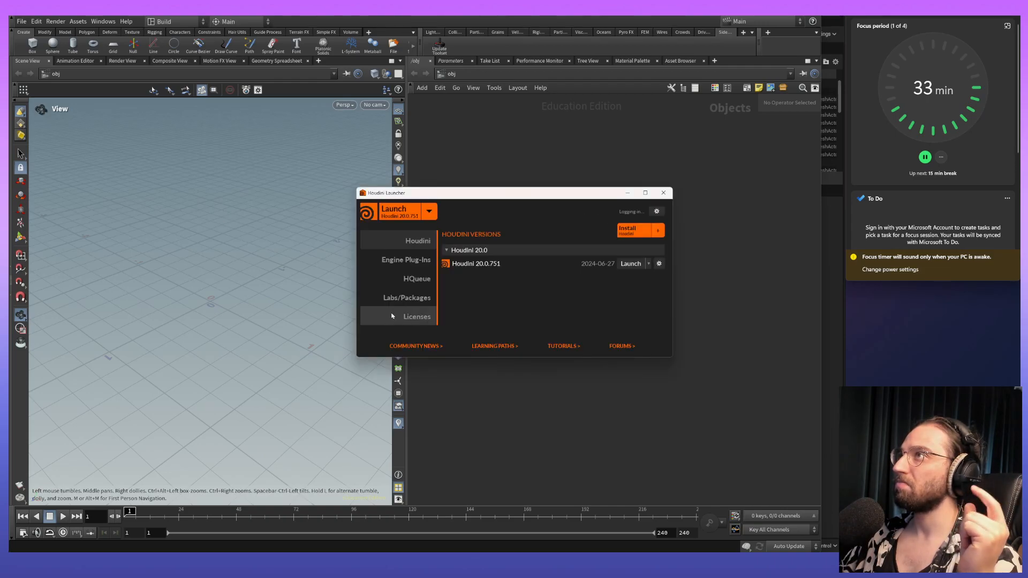
pyautogui.click(416, 261)
pyautogui.click(418, 241)
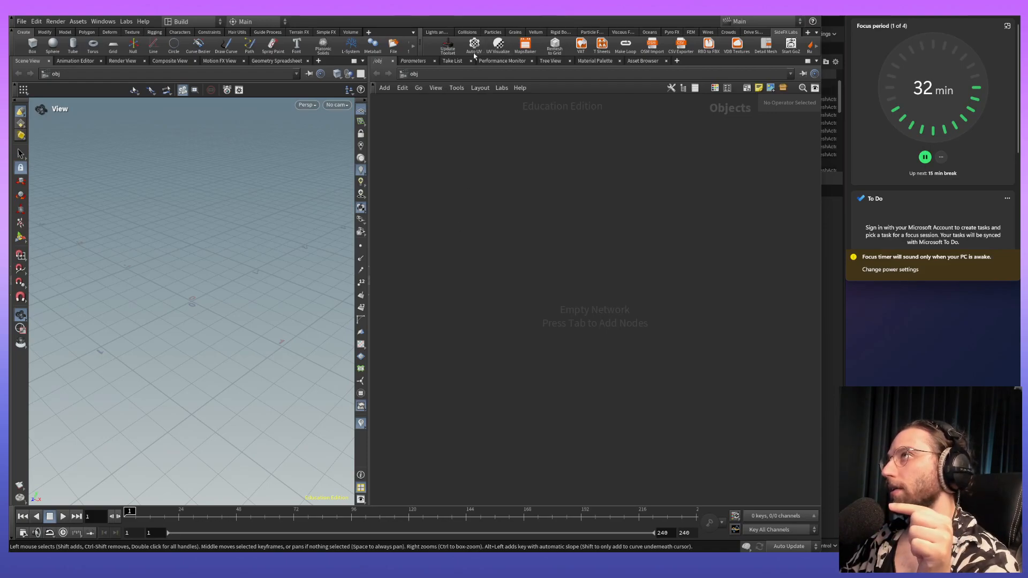
# Add a Labs Fire Presets node to the object network, reposition it and select it.
pyautogui.click(811, 47)
pyautogui.click(815, 47)
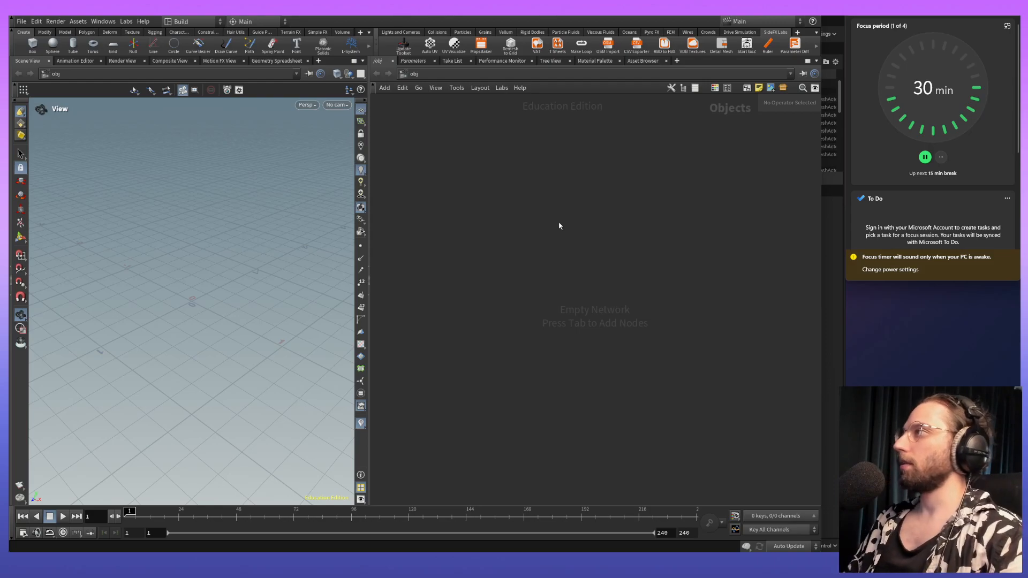
pyautogui.press('Tab')
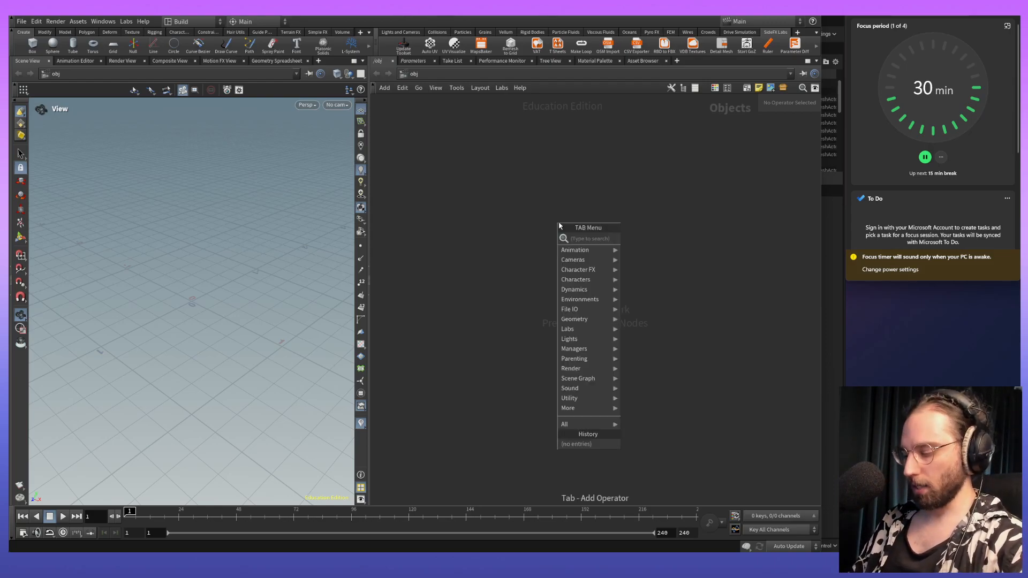
pyautogui.write('labs')
pyautogui.press('Return')
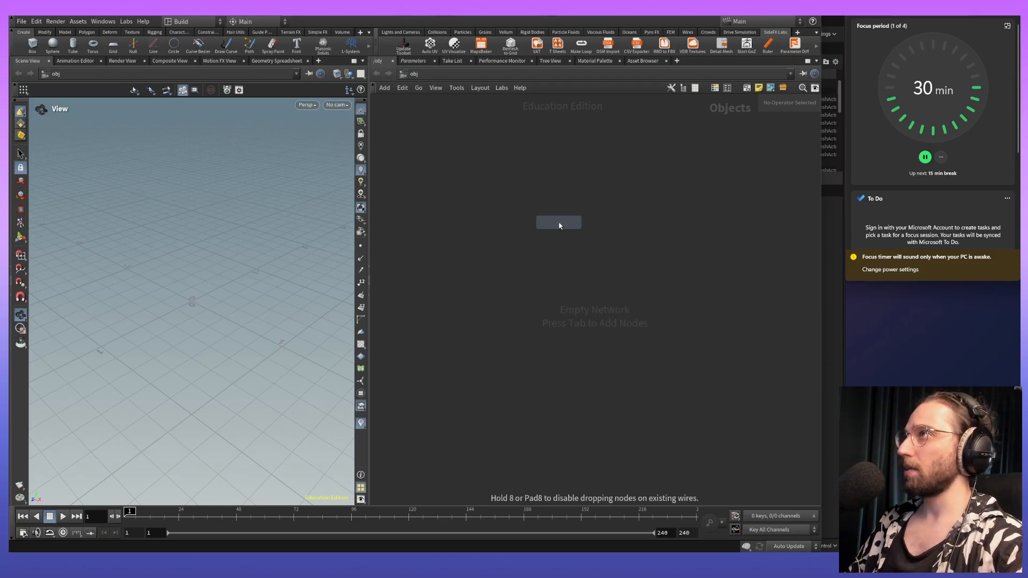
pyautogui.click(559, 226)
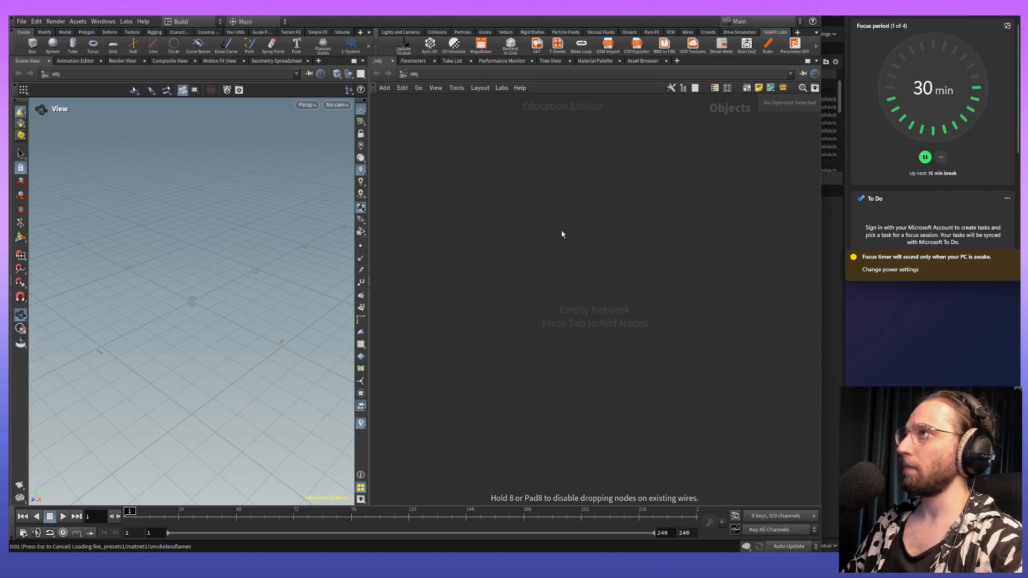
pyautogui.moveTo(536, 224); pyautogui.dragTo(472, 283)
pyautogui.rightClick(491, 285)
pyautogui.click(491, 241)
pyautogui.click(528, 294)
pyautogui.click(494, 286)
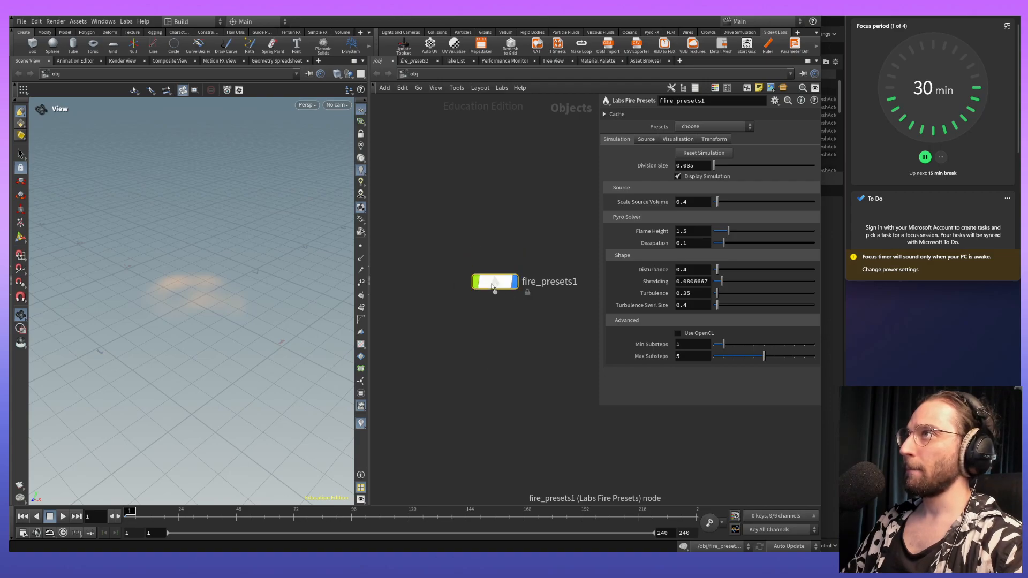
# Dive into the Labs Fire Presets node to view its contents and return to the object level.
pyautogui.rightClick(493, 285)
pyautogui.moveTo(518, 300)
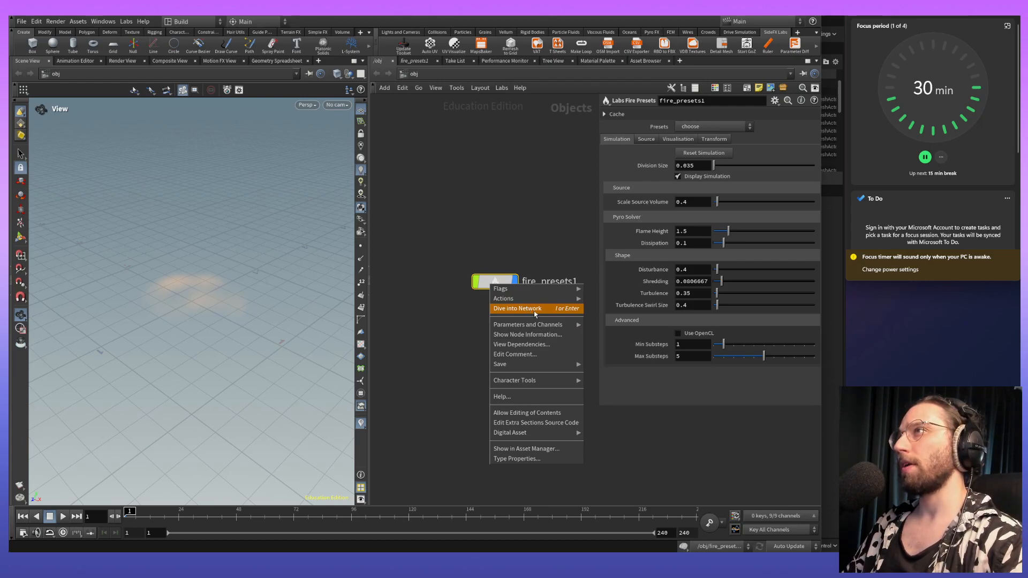
pyautogui.click(534, 309)
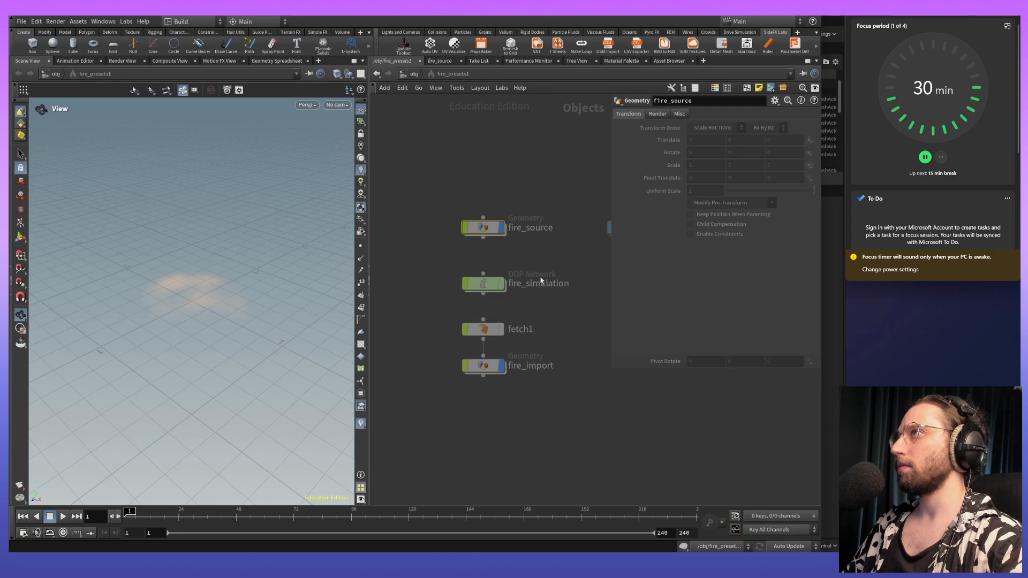
pyautogui.click(415, 75)
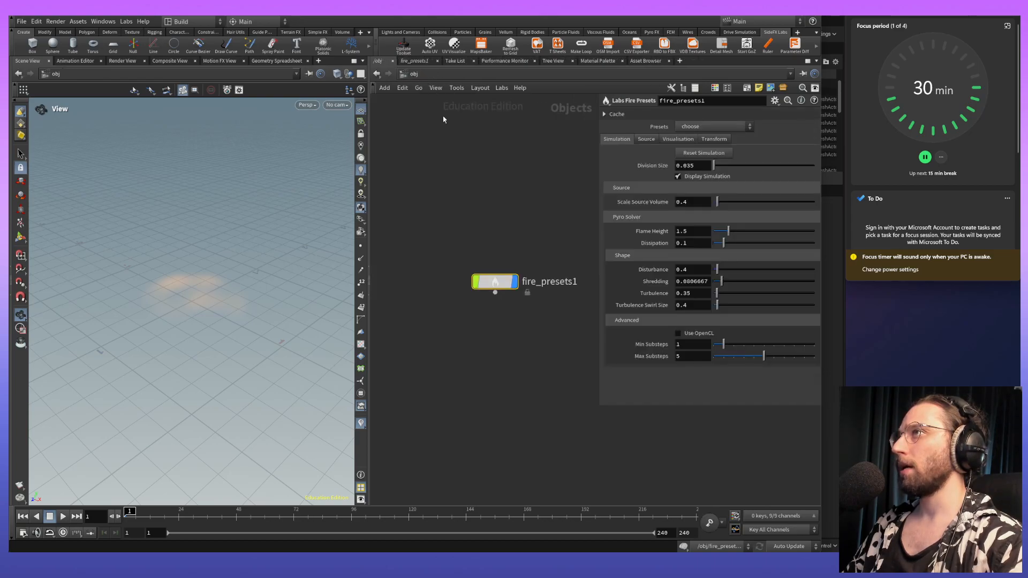
# Allow editing of the Labs Fire Presets node's contents and open its internal network.
pyautogui.rightClick(500, 282)
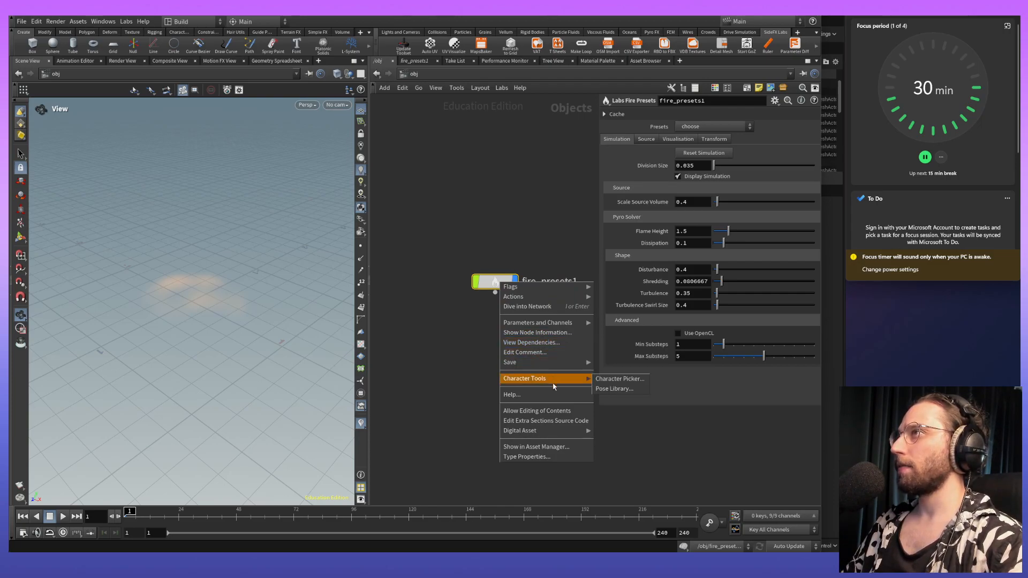
pyautogui.click(548, 414)
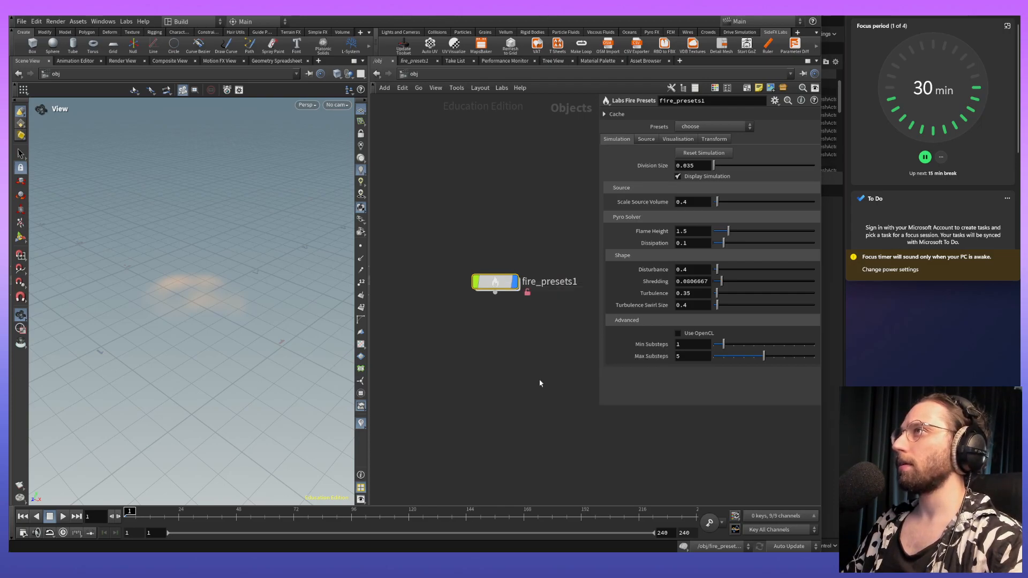
pyautogui.doubleClick(511, 280)
pyautogui.moveTo(615, 300); pyautogui.dragTo(509, 301, button='middle')
pyautogui.scroll(-6, 522, 311)
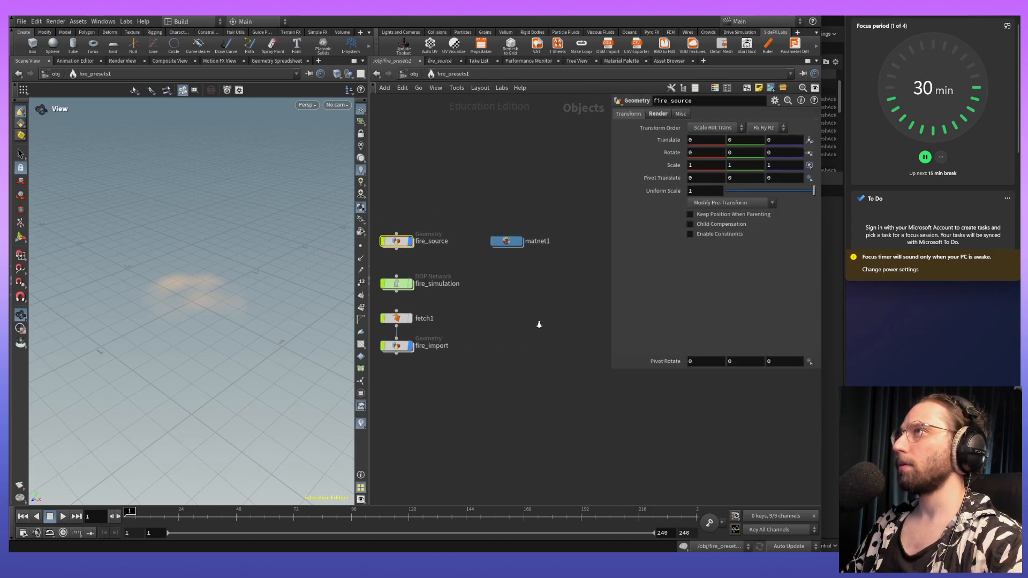
pyautogui.moveTo(492, 358); pyautogui.dragTo(532, 344, button='middle')
pyautogui.scroll(6, 526, 305)
pyautogui.moveTo(510, 242); pyautogui.dragTo(533, 348, button='middle')
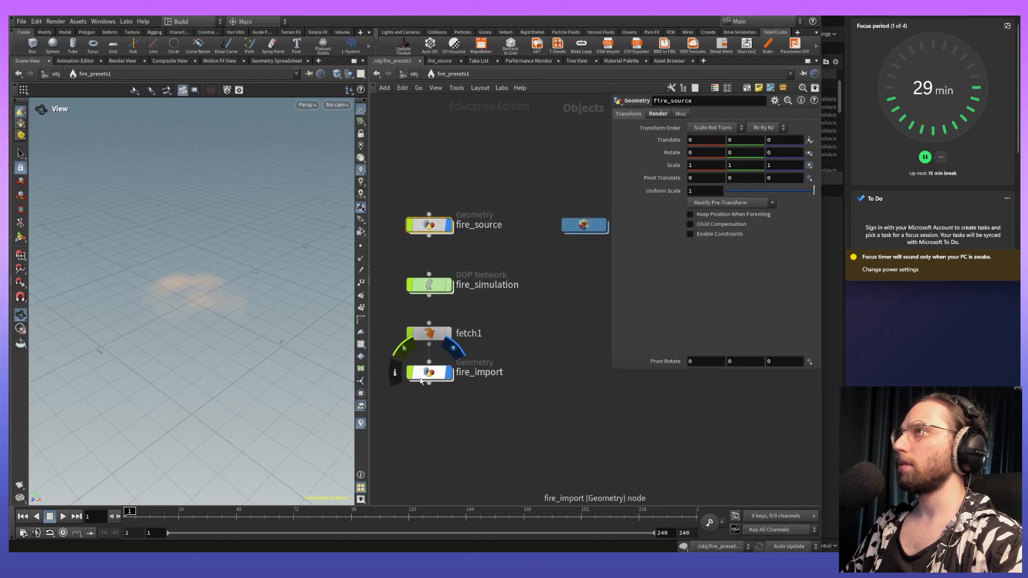
# Examine the networks inside fire_import and fire_simulation and return to the object level.
pyautogui.doubleClick(424, 371)
pyautogui.scroll(-5, 421, 381)
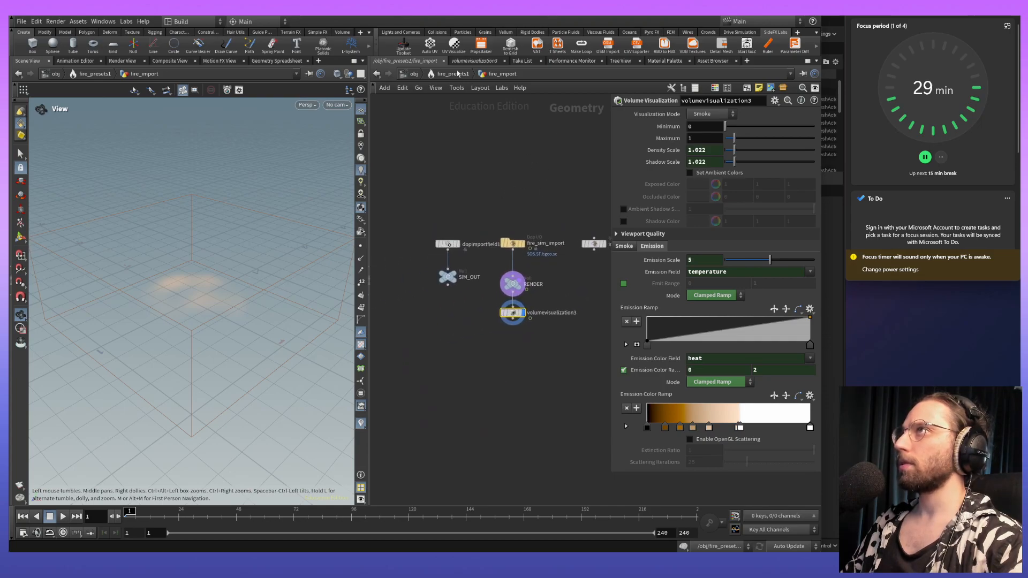
pyautogui.press('u')
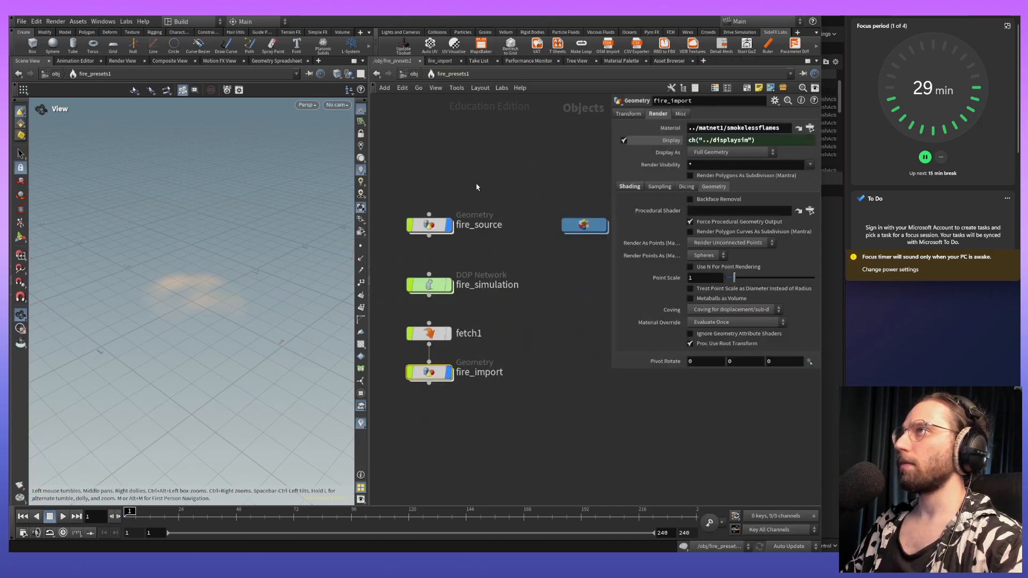
pyautogui.doubleClick(429, 284)
pyautogui.scroll(-4, 669, 284)
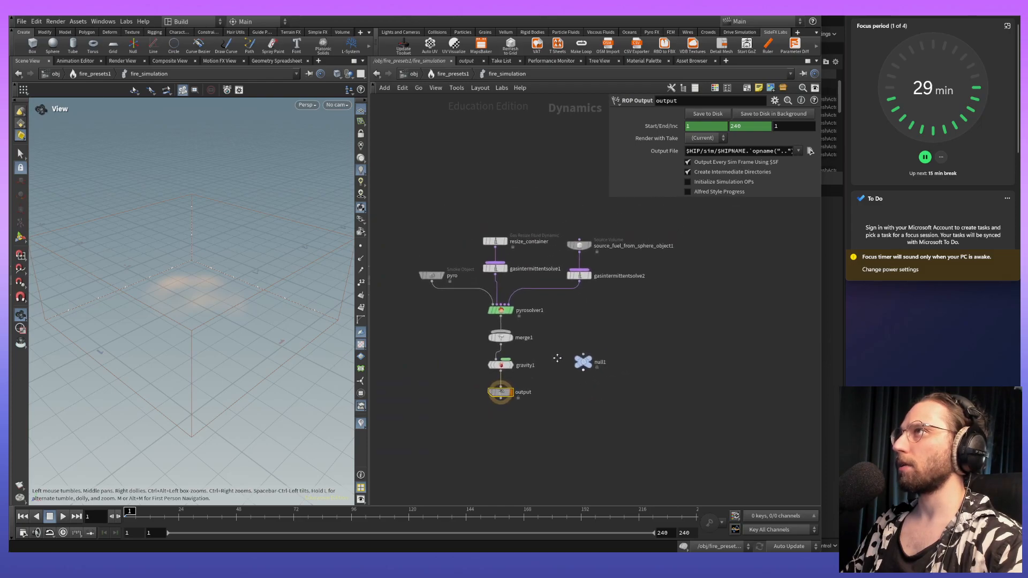
pyautogui.click(413, 73)
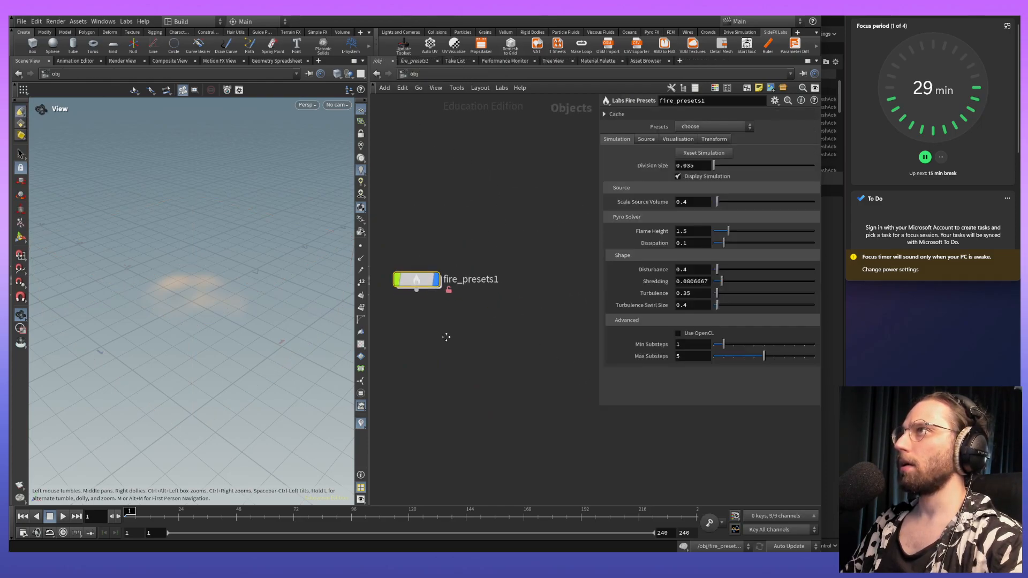
# Delete the Labs Fire Presets node and widen the scene view beside the network editor.
pyautogui.moveTo(418, 276); pyautogui.dragTo(432, 232)
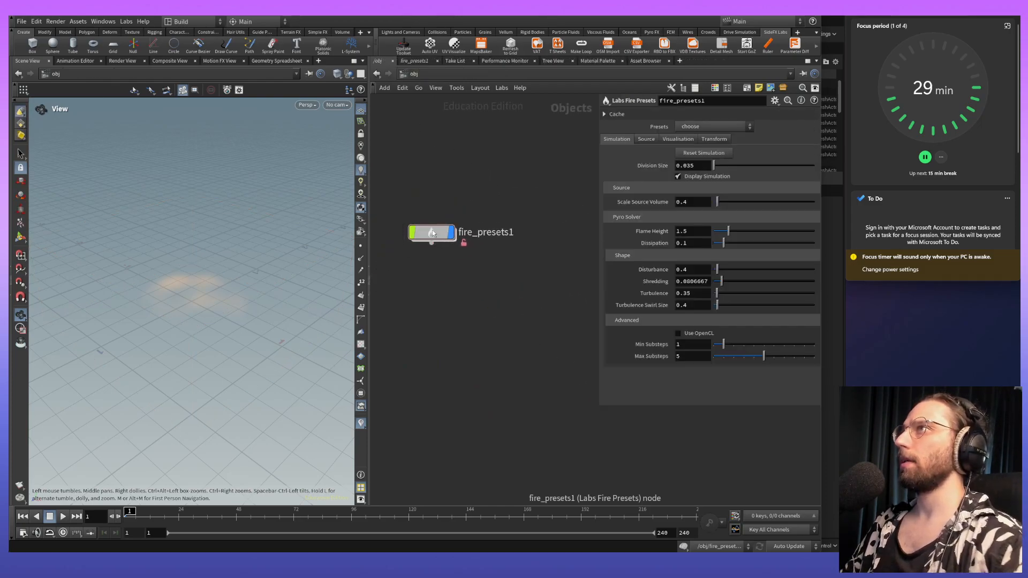
pyautogui.press('Delete')
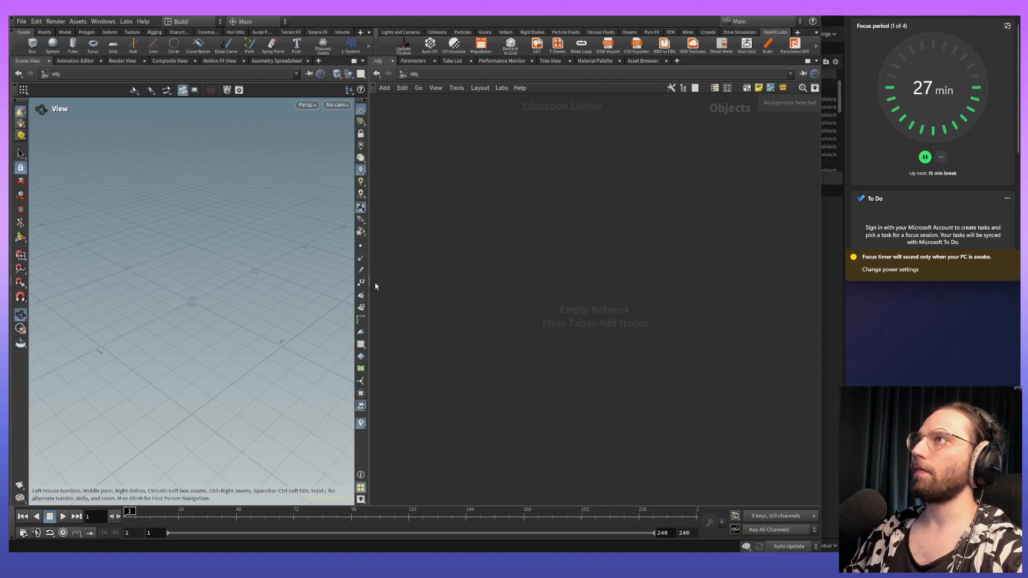
pyautogui.moveTo(368, 285); pyautogui.dragTo(404, 290)
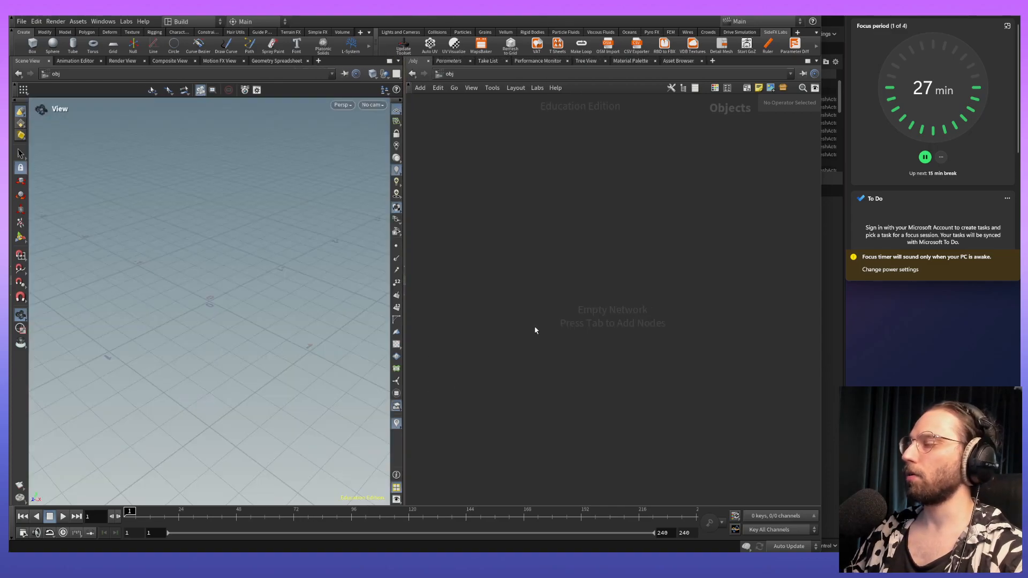
pyautogui.press('Tab')
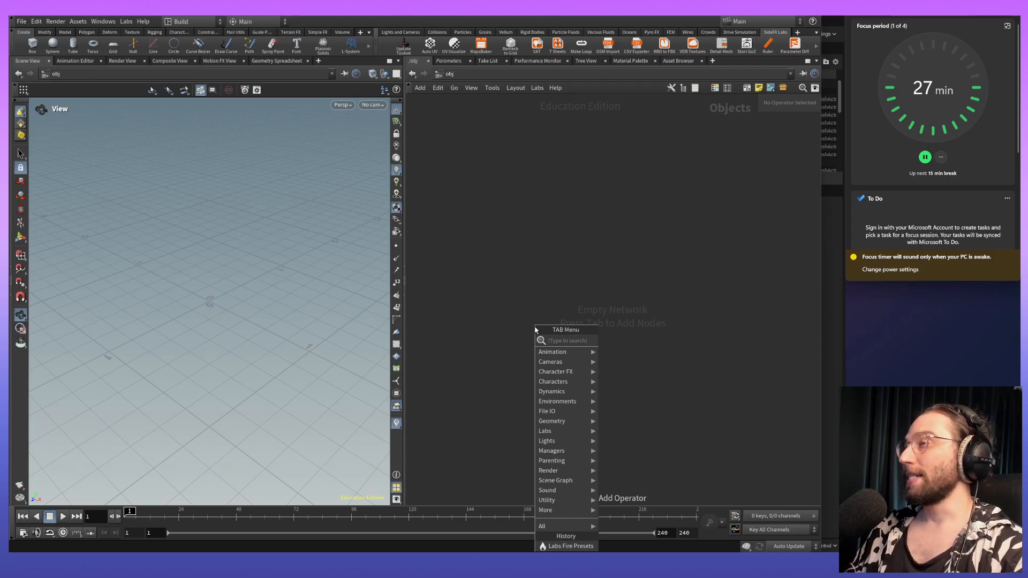
pyautogui.write('d')
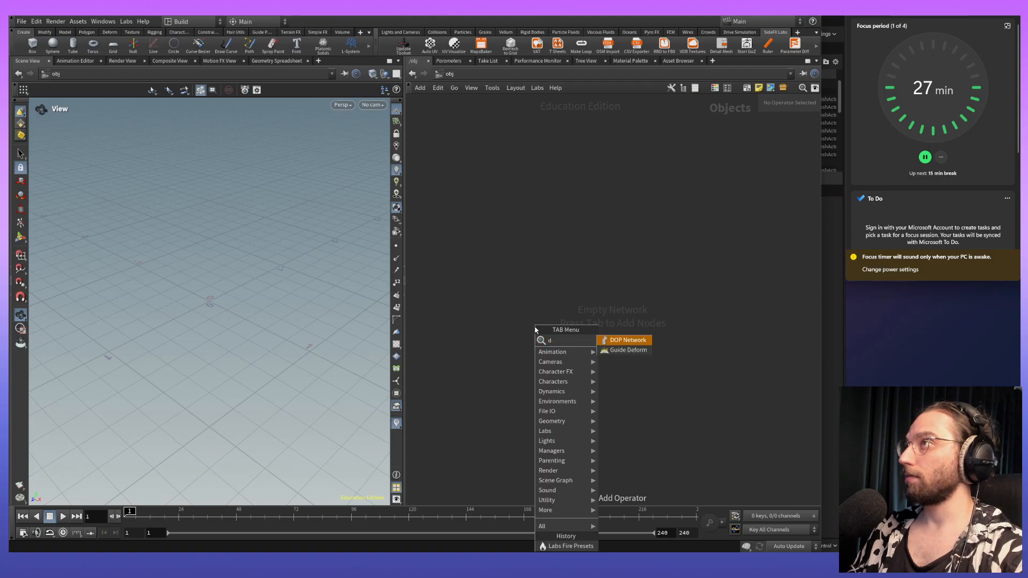
pyautogui.press('BackSpace')
pyautogui.write('cu')
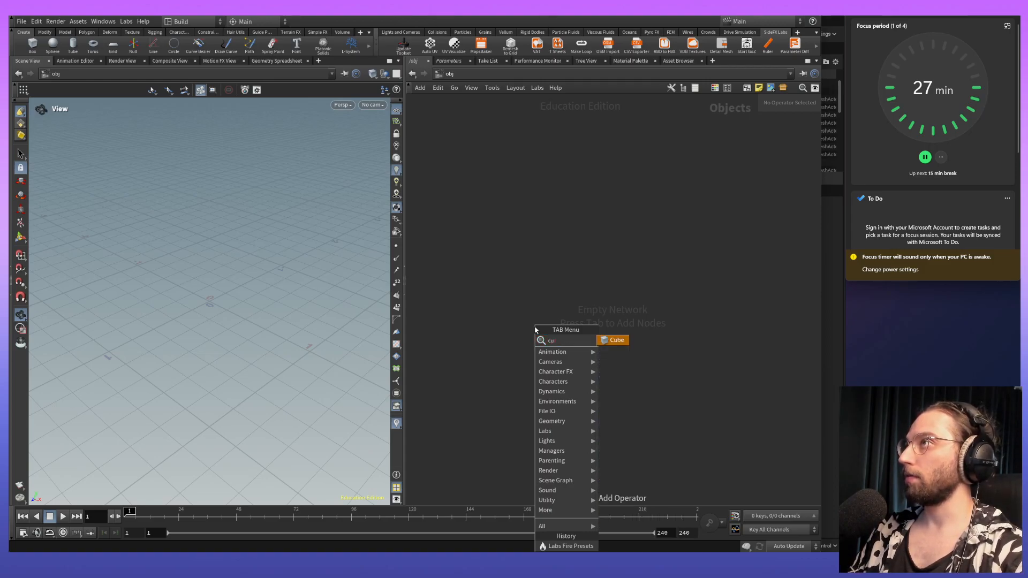
pyautogui.press('BackSpace')
pyautogui.press('BackSpace')
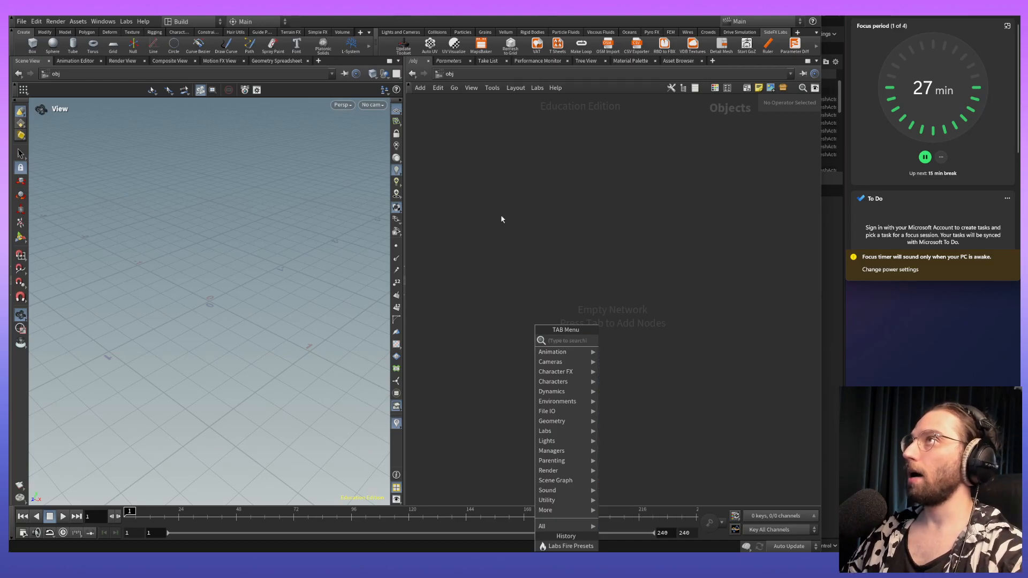
pyautogui.press('Escape')
# Add a Geometry node to the object network.
pyautogui.press('Tab')
pyautogui.write('geo')
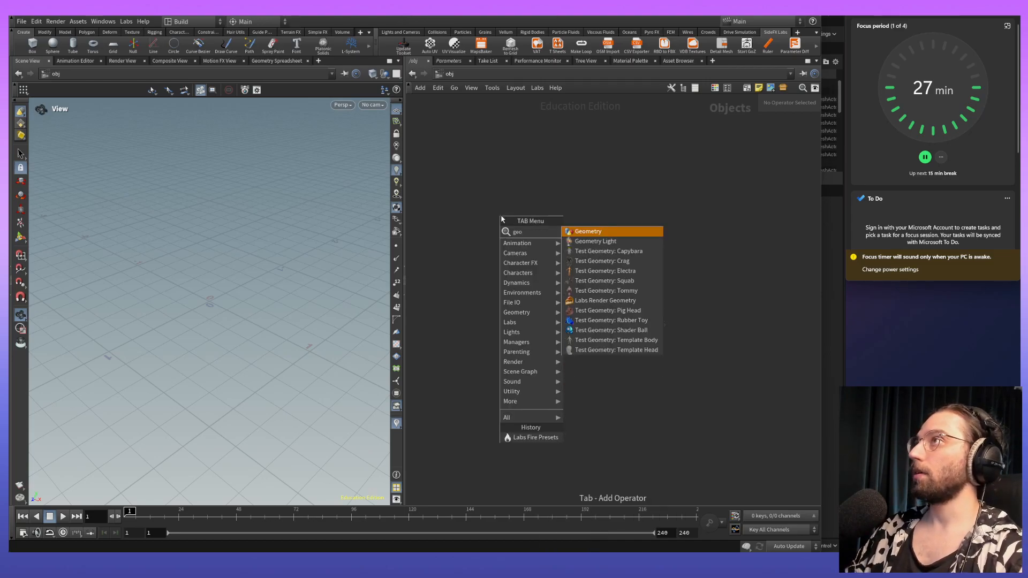
pyautogui.press('Return')
pyautogui.click(508, 243)
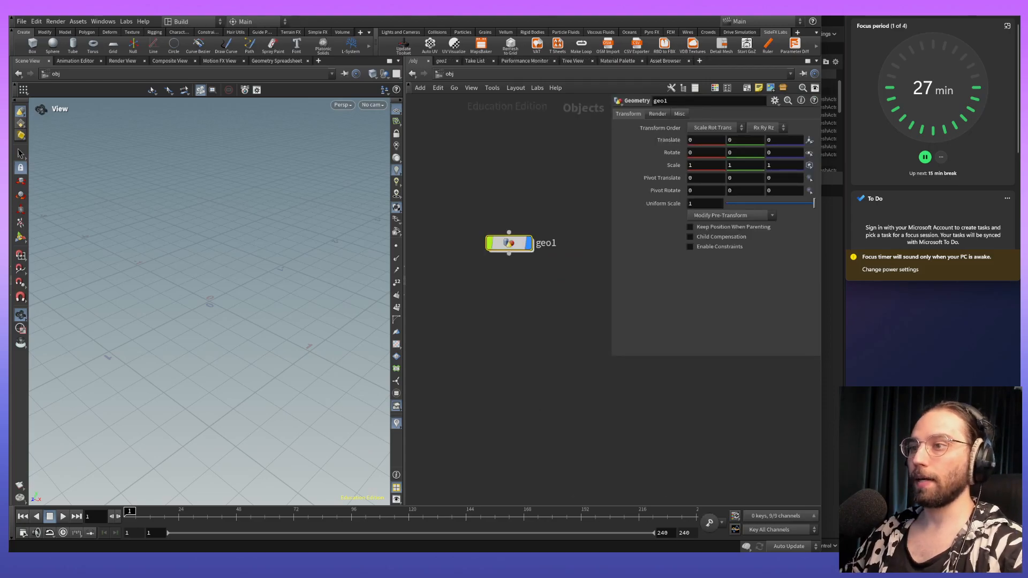
# Go inside the Geometry node, view the node types available there and return to the object level.
pyautogui.doubleClick(508, 243)
pyautogui.press('Tab')
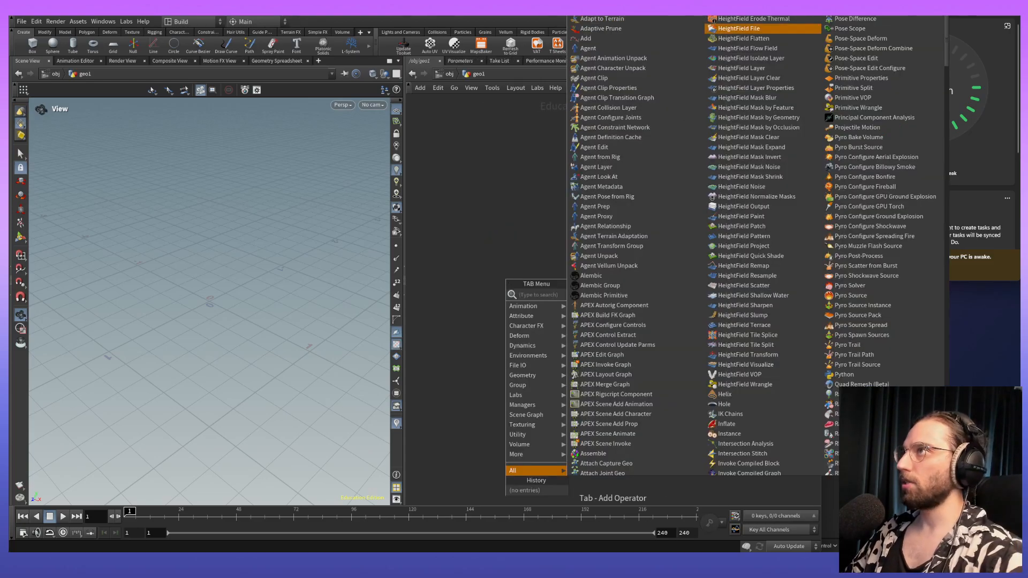
pyautogui.press('Escape')
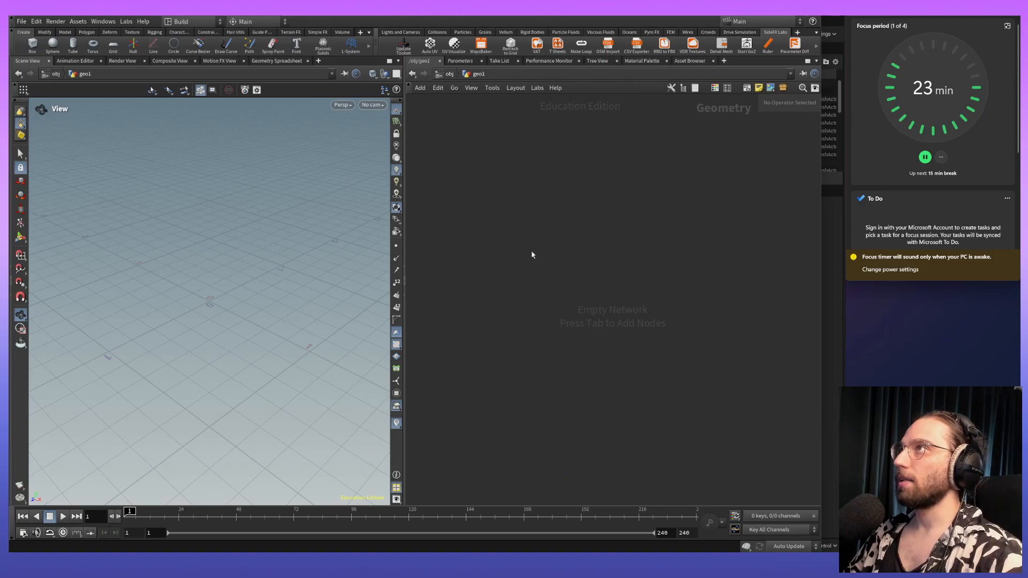
pyautogui.click(440, 74)
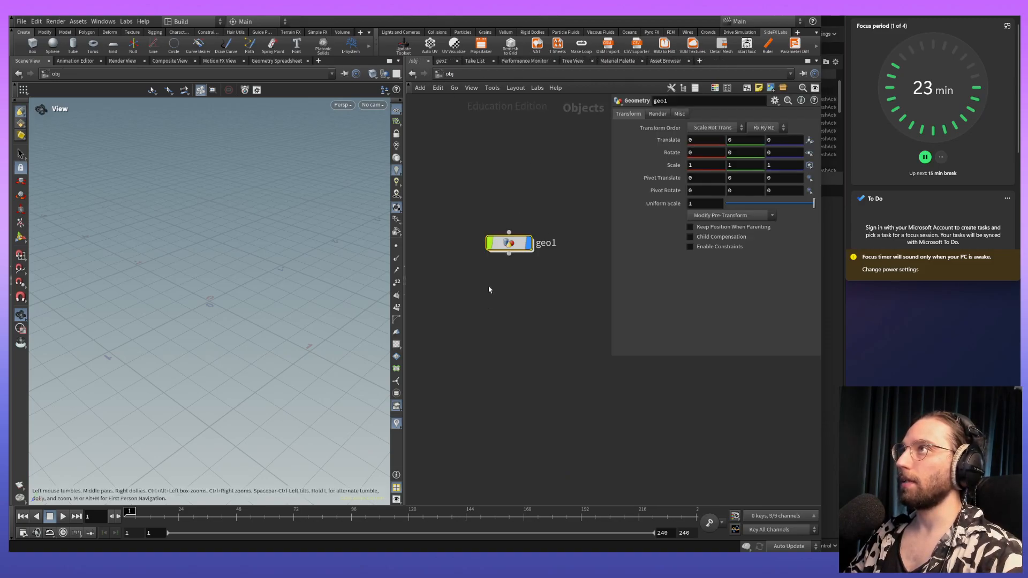
# Go inside the Geometry node and search the available node types for "labs".
pyautogui.doubleClick(516, 250)
pyautogui.press('Tab')
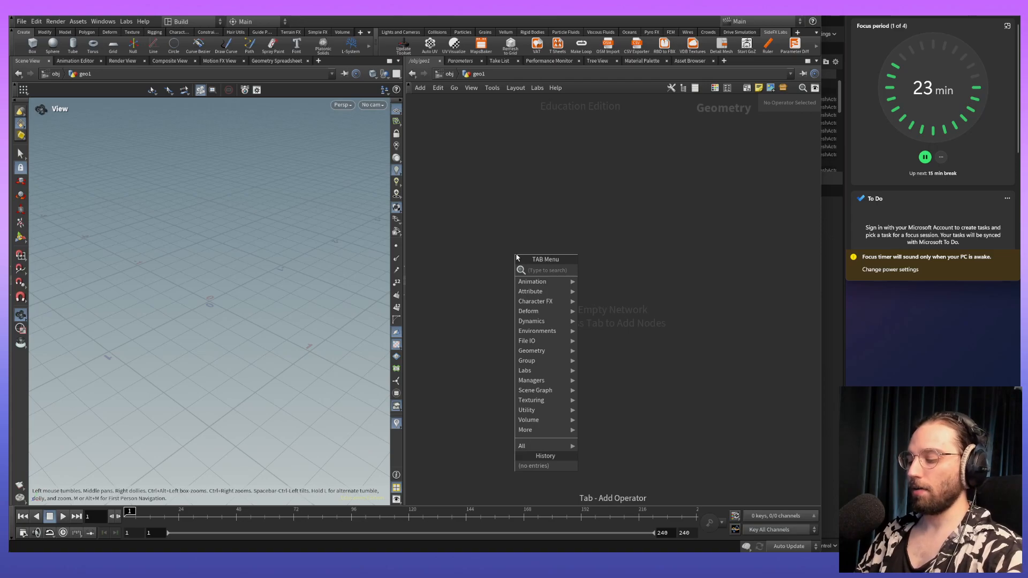
pyautogui.write('labs')
pyautogui.click(669, 182)
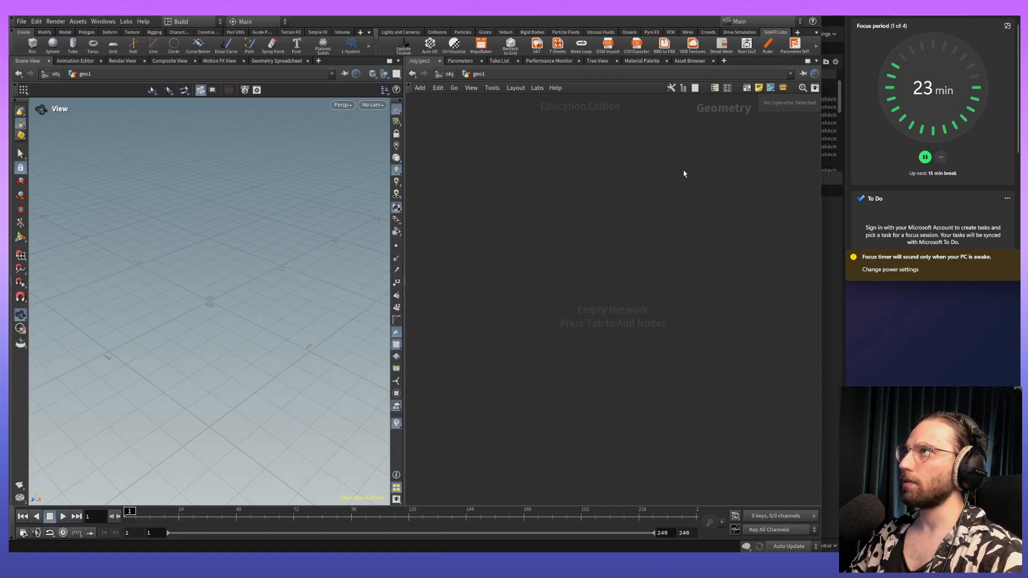
pyautogui.press('Tab')
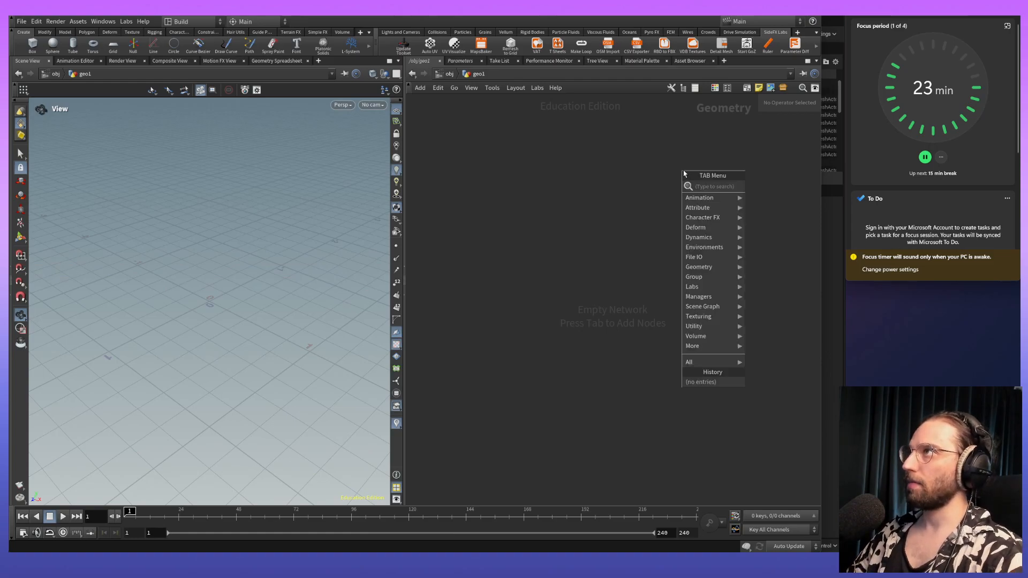
pyautogui.write('labs')
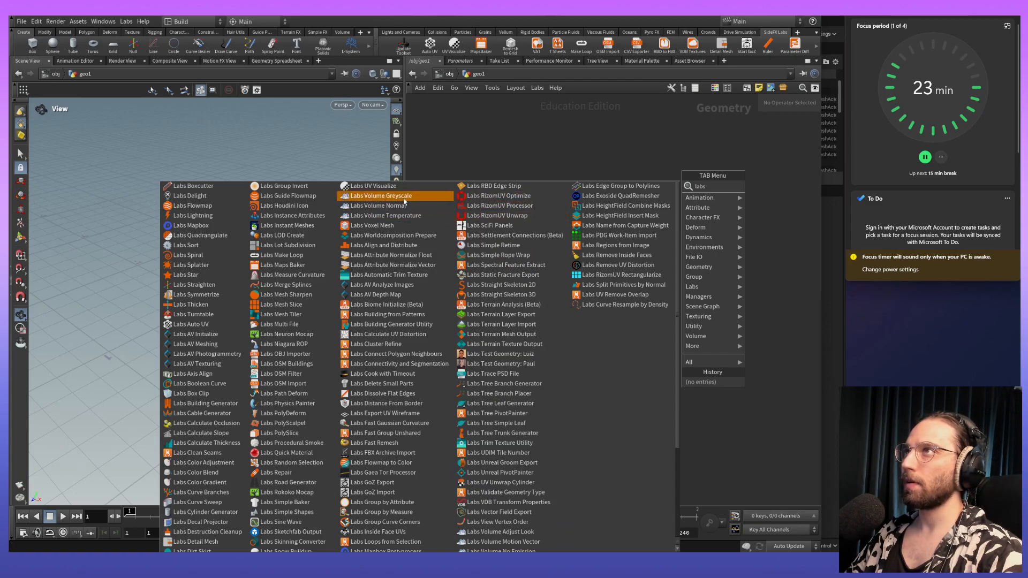
# Add a Labs Lightning node to the geometry network and allow editing of its contents.
pyautogui.click(226, 218)
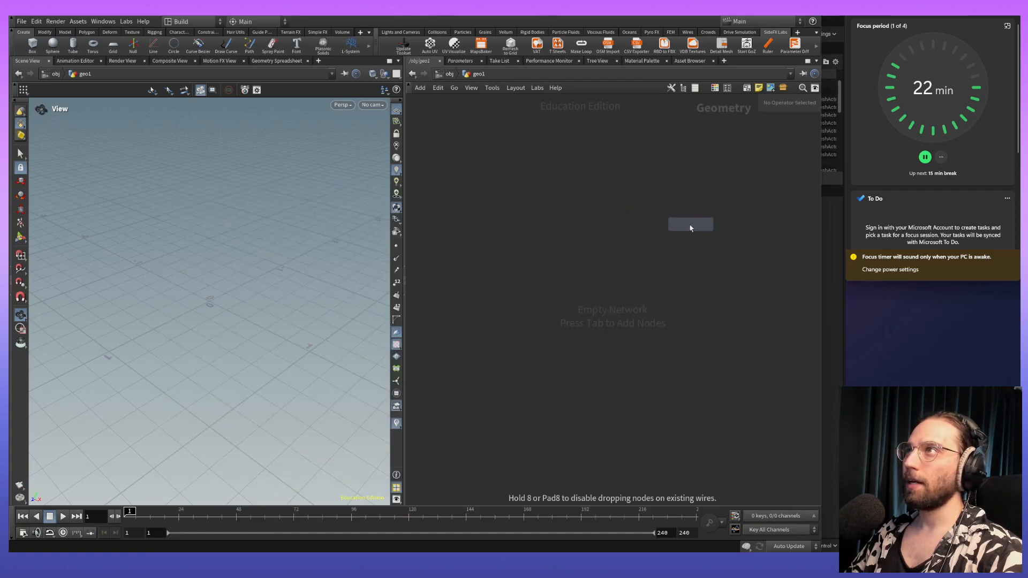
pyautogui.click(561, 247)
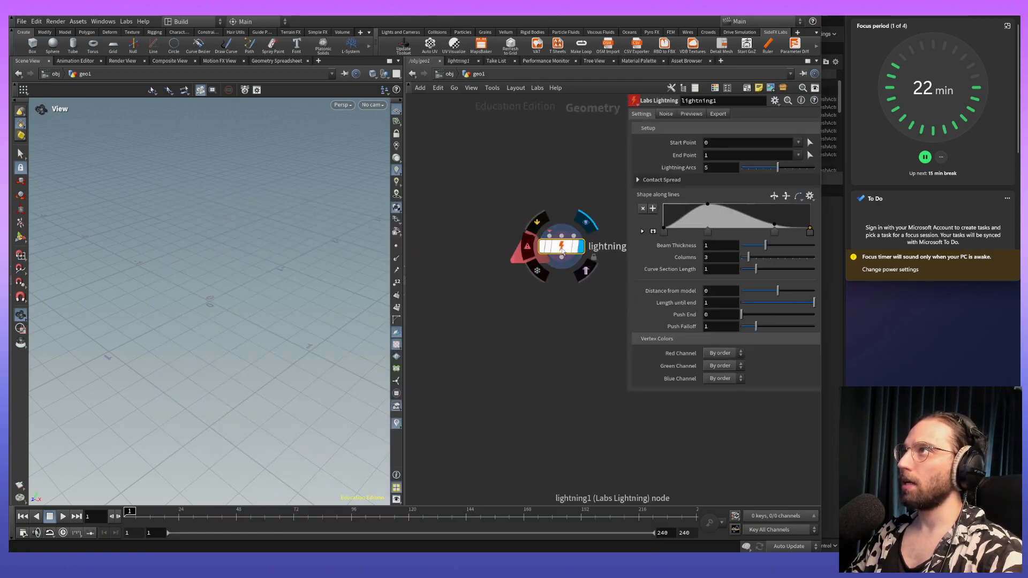
pyautogui.rightClick(561, 248)
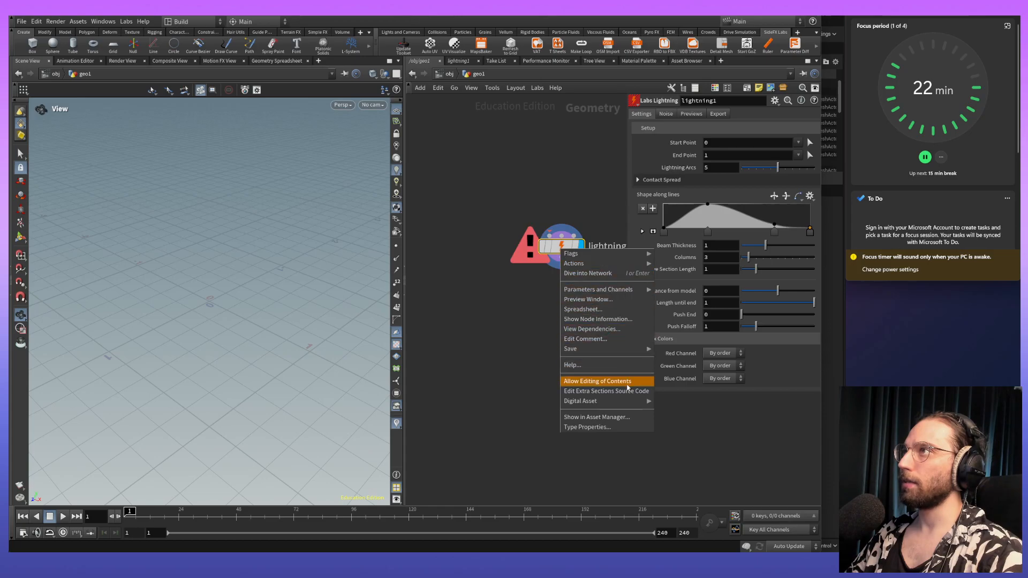
pyautogui.click(627, 381)
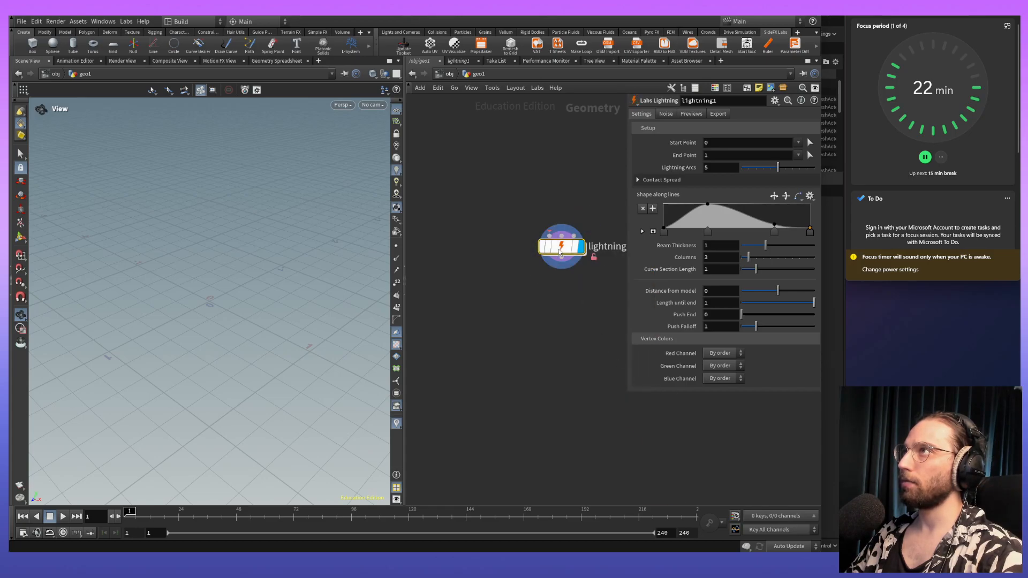
# Examine the network inside the Labs Lightning node, including its prepare model and input point sections, and return to the geometry level.
pyautogui.doubleClick(561, 247)
pyautogui.moveTo(527, 289); pyautogui.dragTo(694, 243, button='middle')
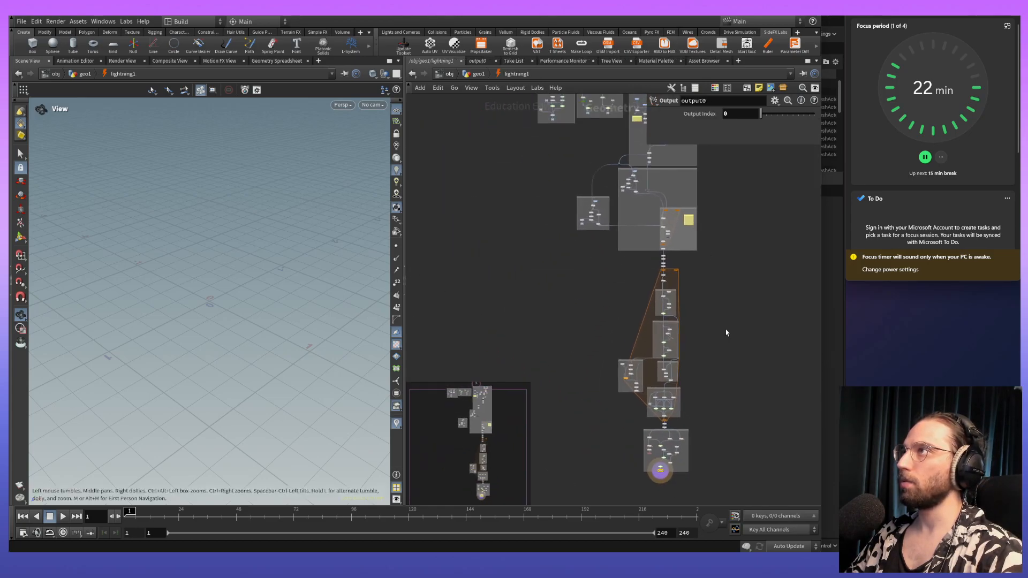
pyautogui.moveTo(737, 437); pyautogui.dragTo(658, 298, button='middle')
pyautogui.scroll(6, 562, 278)
pyautogui.moveTo(536, 111); pyautogui.dragTo(659, 386, button='middle')
pyautogui.moveTo(664, 268); pyautogui.dragTo(650, 457, button='middle')
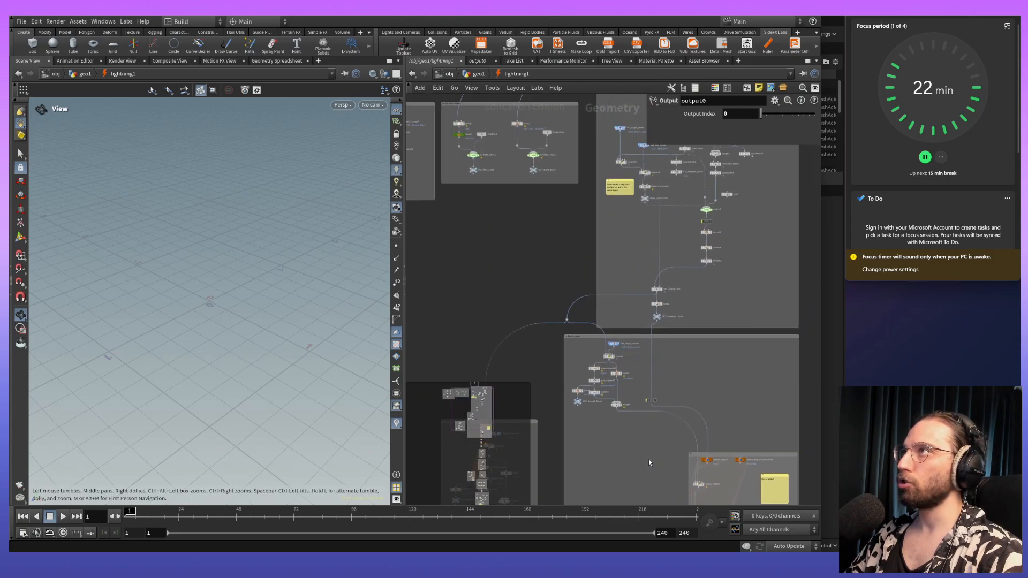
pyautogui.scroll(-3, 649, 455)
pyautogui.moveTo(693, 332); pyautogui.dragTo(716, 410, button='middle')
pyautogui.scroll(7, 711, 364)
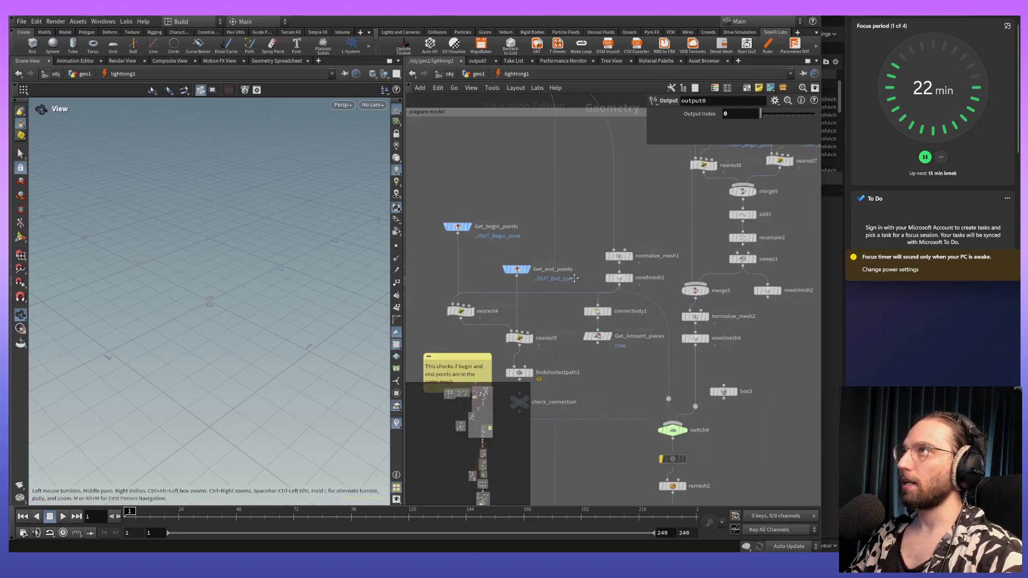
pyautogui.moveTo(570, 278); pyautogui.dragTo(781, 463, button='middle')
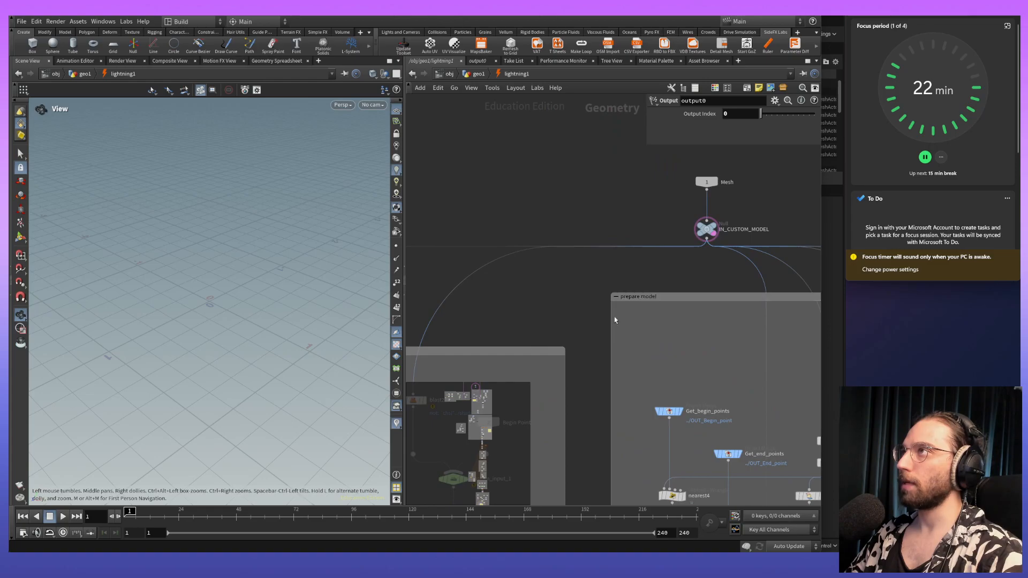
pyautogui.moveTo(611, 373); pyautogui.dragTo(802, 308, button='middle')
pyautogui.moveTo(565, 337); pyautogui.dragTo(742, 325, button='middle')
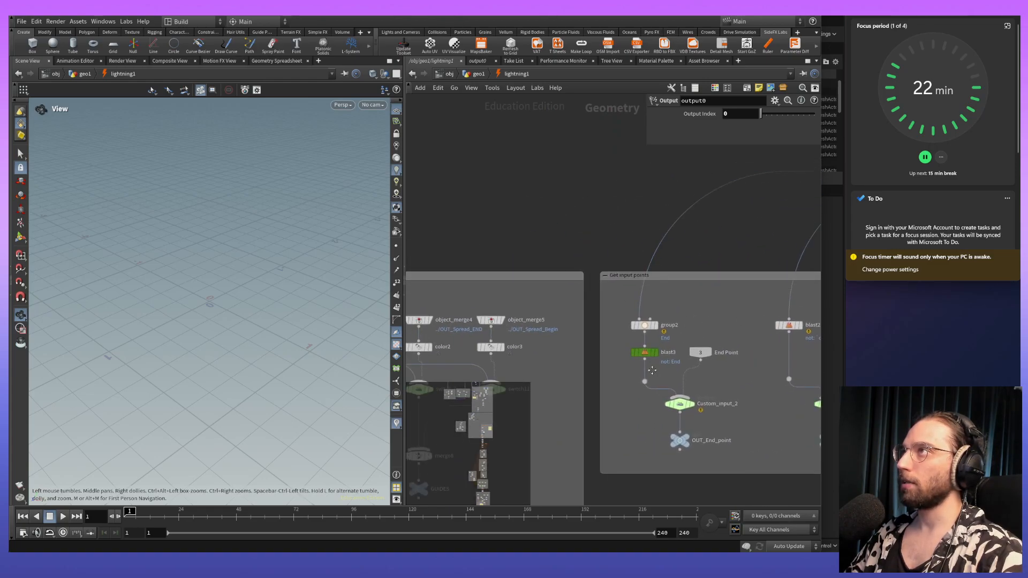
pyautogui.scroll(-5, 718, 156)
pyautogui.scroll(8, 655, 262)
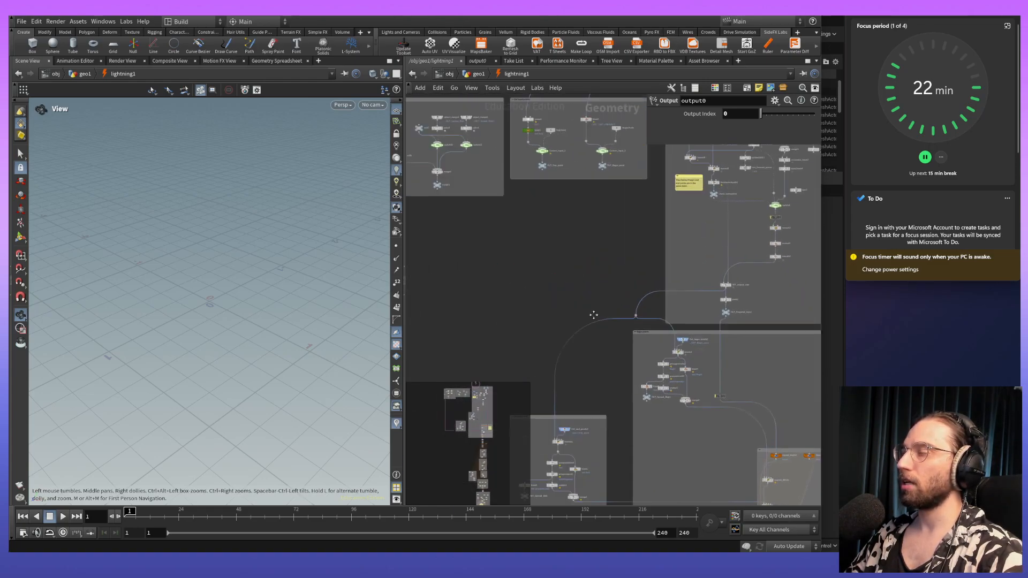
pyautogui.scroll(-5, 593, 350)
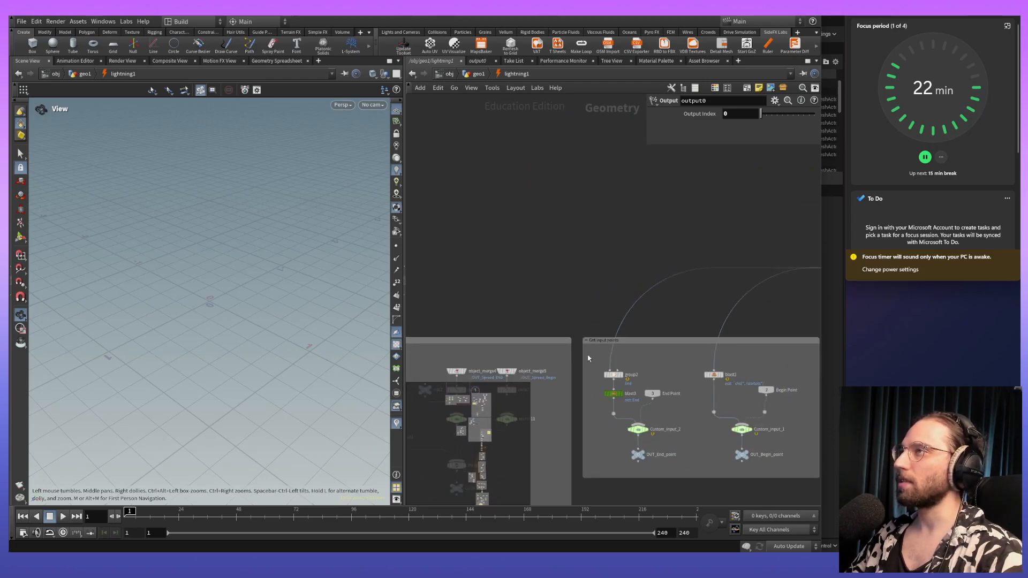
pyautogui.scroll(5, 615, 314)
pyautogui.scroll(-6, 615, 314)
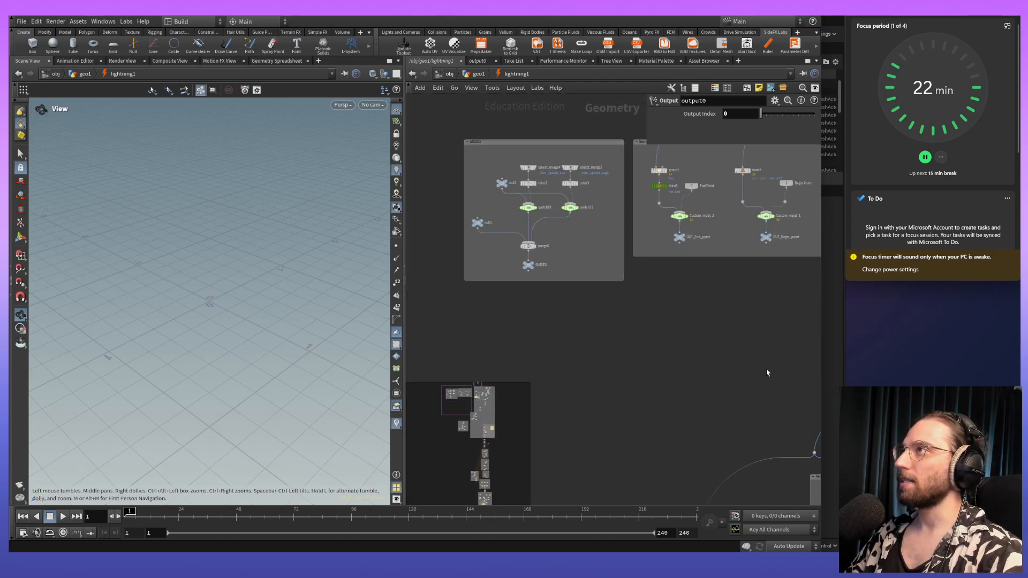
pyautogui.moveTo(537, 131); pyautogui.dragTo(516, 205, button='middle')
pyautogui.click(476, 76)
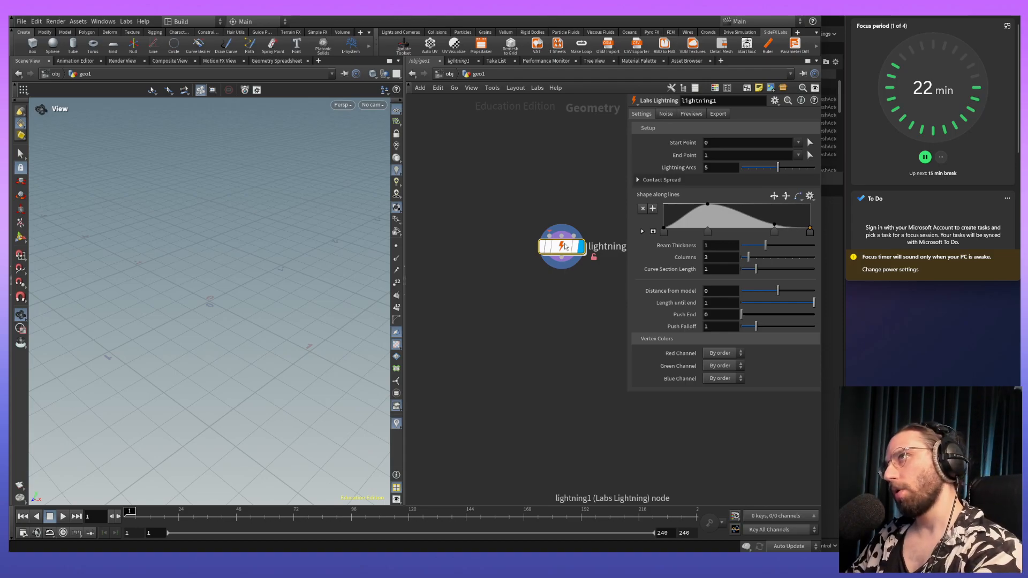
# Delete the Labs Lightning node and add a Draw Curve node to the geometry network.
pyautogui.press('Delete')
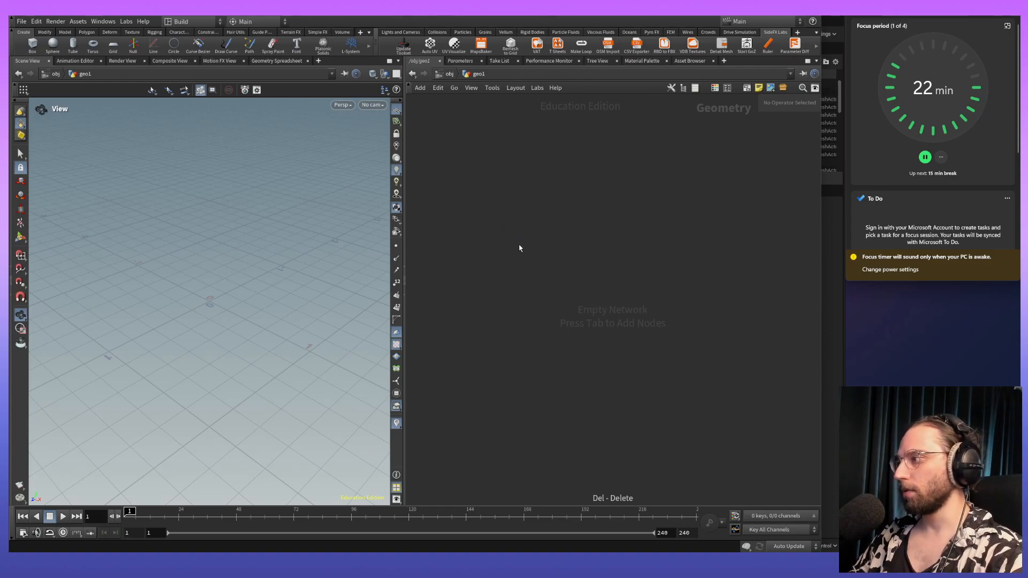
pyautogui.press('Tab')
pyautogui.write('raw')
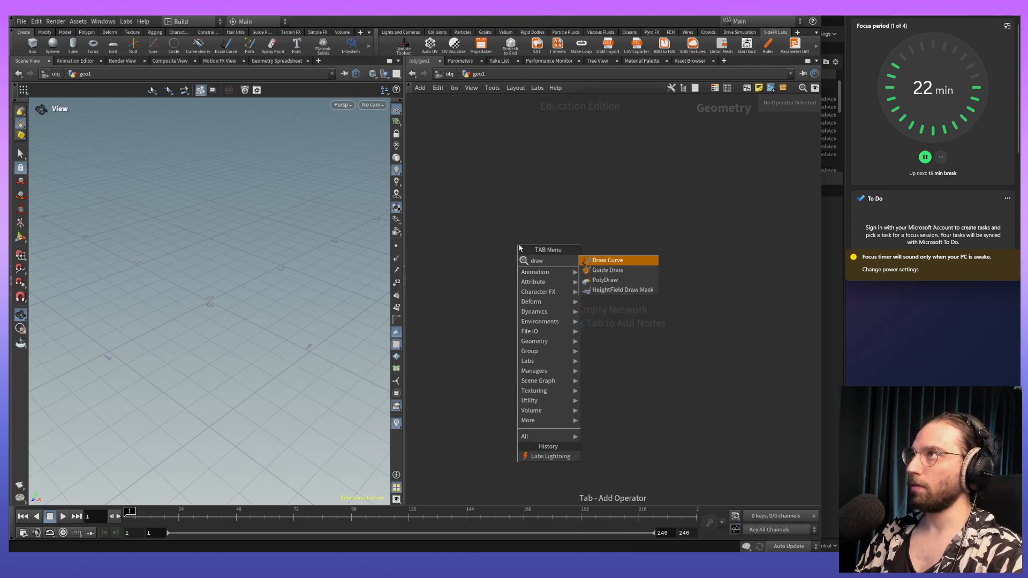
pyautogui.press('Return')
pyautogui.click(516, 245)
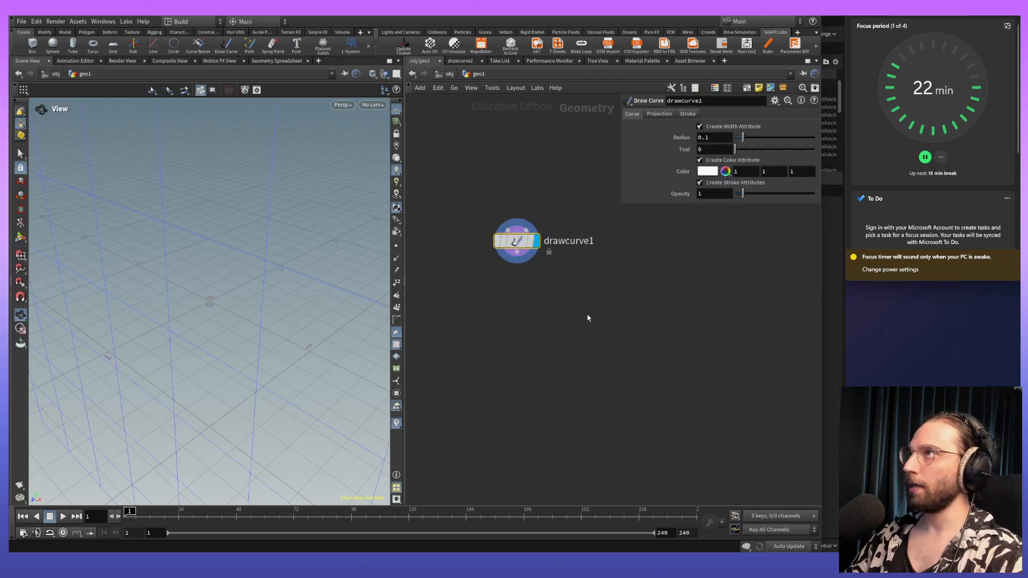
pyautogui.moveTo(507, 244); pyautogui.dragTo(560, 202)
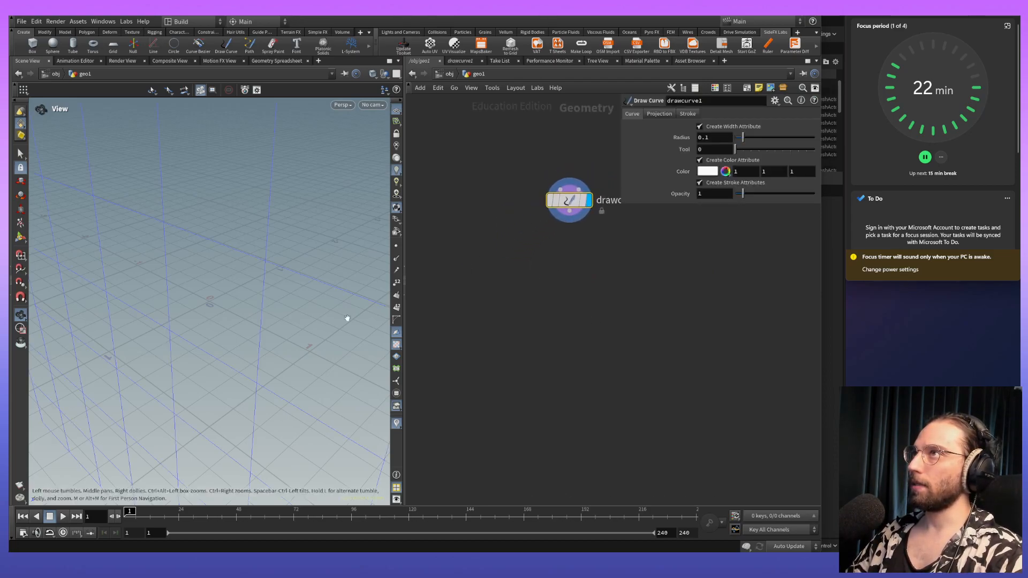
# Set the Draw Curve node's projection to ZX Plane and activate curve drawing in the scene view.
pyautogui.moveTo(284, 306); pyautogui.dragTo(251, 311)
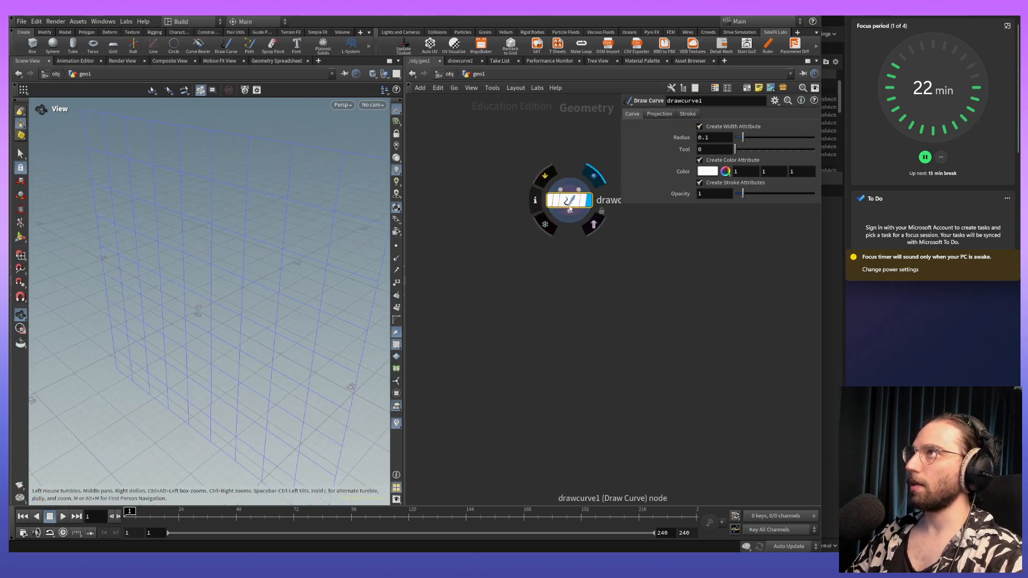
pyautogui.click(668, 114)
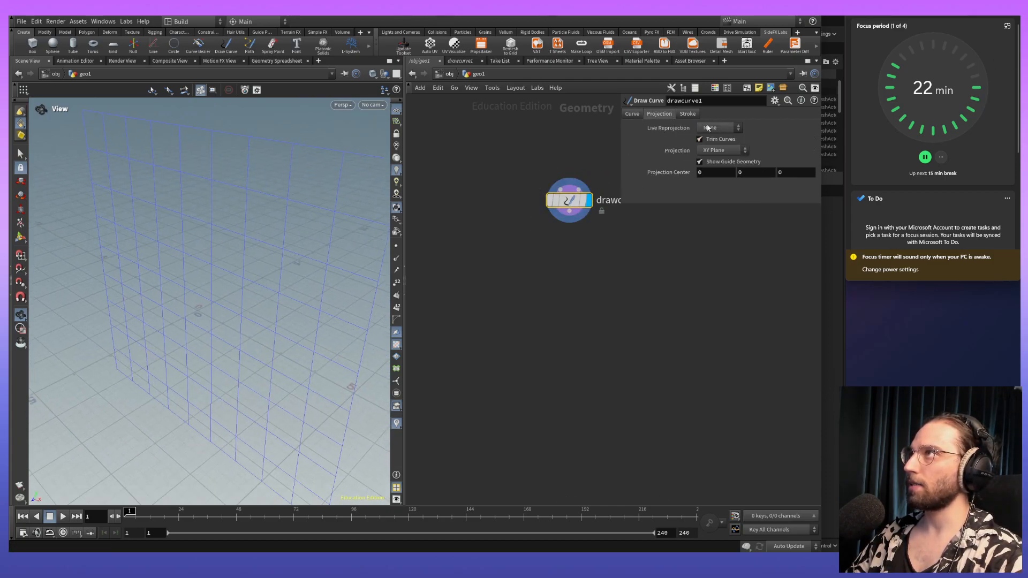
pyautogui.click(720, 150)
pyautogui.click(720, 181)
pyautogui.moveTo(252, 250); pyautogui.dragTo(227, 286)
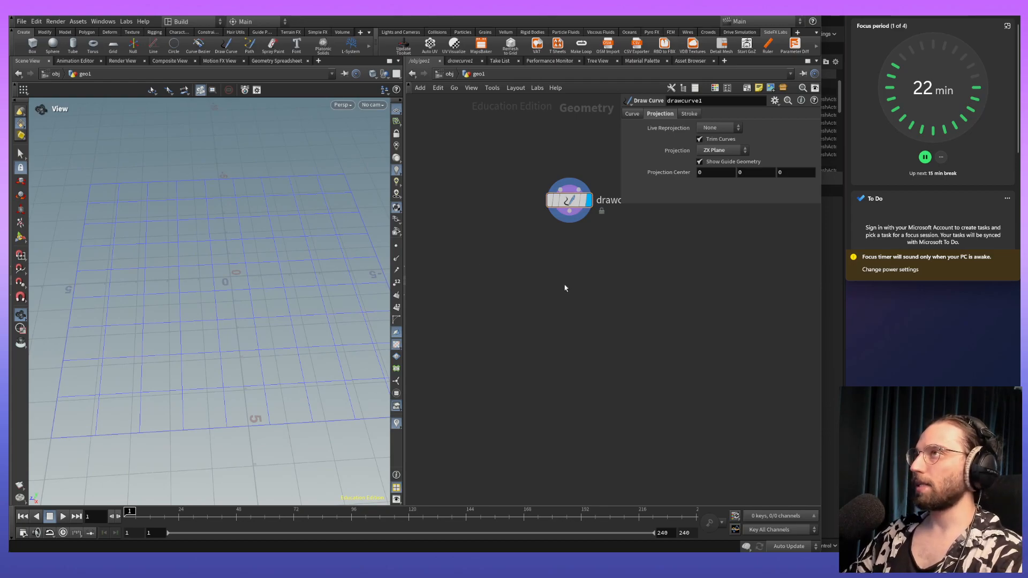
pyautogui.moveTo(241, 271); pyautogui.dragTo(246, 276)
pyautogui.press('Return')
# Try two freehand strokes on the ZX plane grid and undo them.
pyautogui.moveTo(315, 208)
pyautogui.mouseDown()
pyautogui.moveTo(126, 395)
pyautogui.moveTo(182, 405)
pyautogui.mouseUp()
pyautogui.moveTo(170, 378)
pyautogui.mouseDown()
pyautogui.moveTo(297, 294)
pyautogui.moveTo(252, 347)
pyautogui.mouseUp()
pyautogui.hotkey('ctrl', 'z')
pyautogui.hotkey('ctrl', 'z')
# Handwrite the creator's first name on the ZX plane grid, with "The Gen" on the row beneath it.
pyautogui.moveTo(103, 219); pyautogui.dragTo(189, 196)
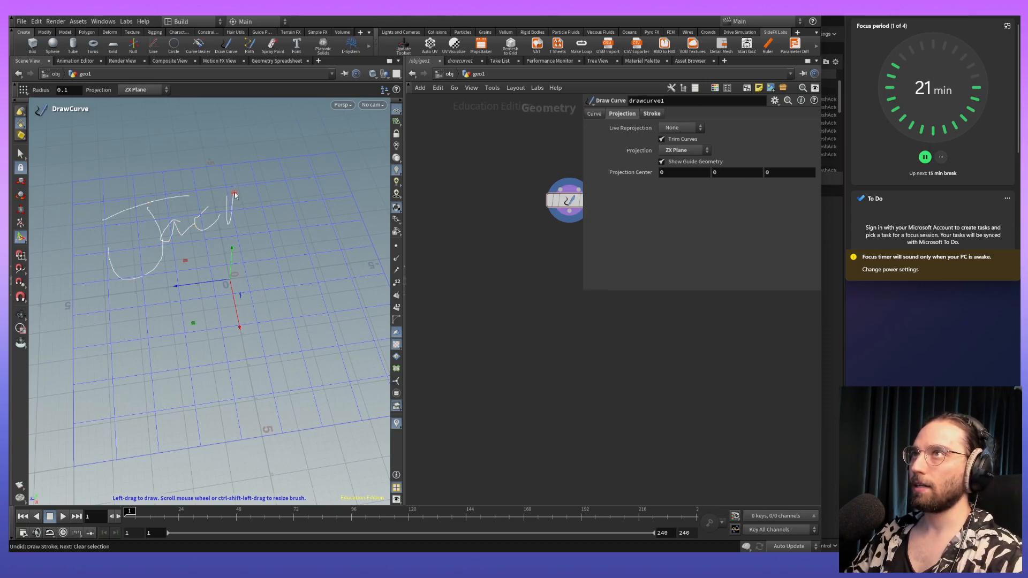
pyautogui.moveTo(120, 302); pyautogui.dragTo(217, 261)
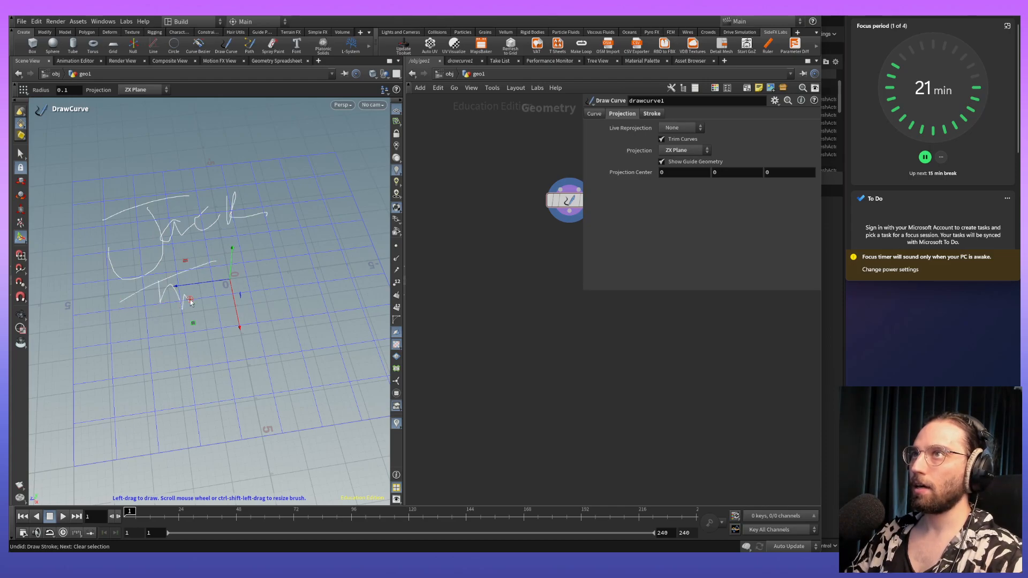
pyautogui.hotkey('ctrl', 'z')
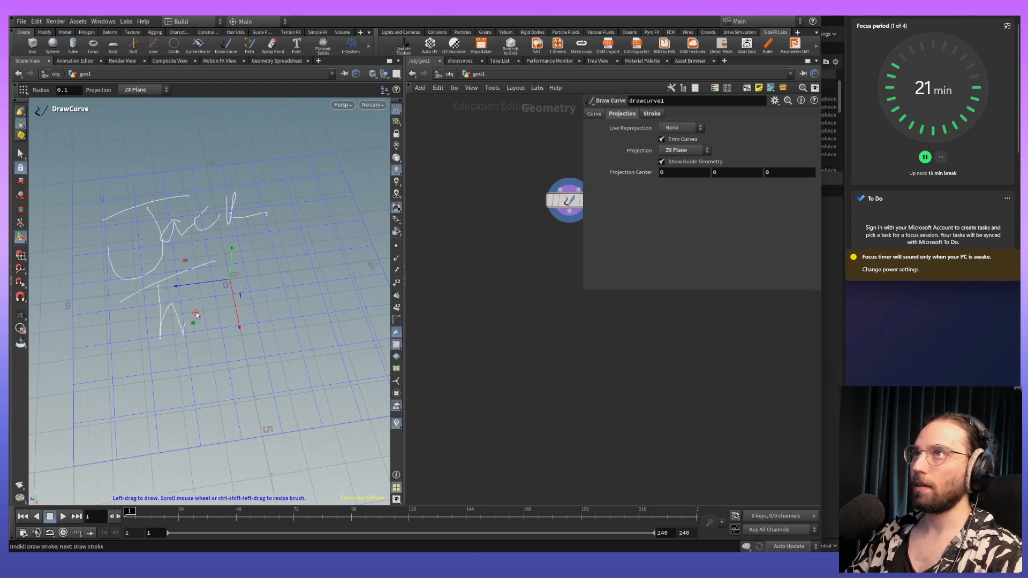
pyautogui.moveTo(306, 230); pyautogui.dragTo(258, 298)
pyautogui.moveTo(366, 273); pyautogui.dragTo(390, 264)
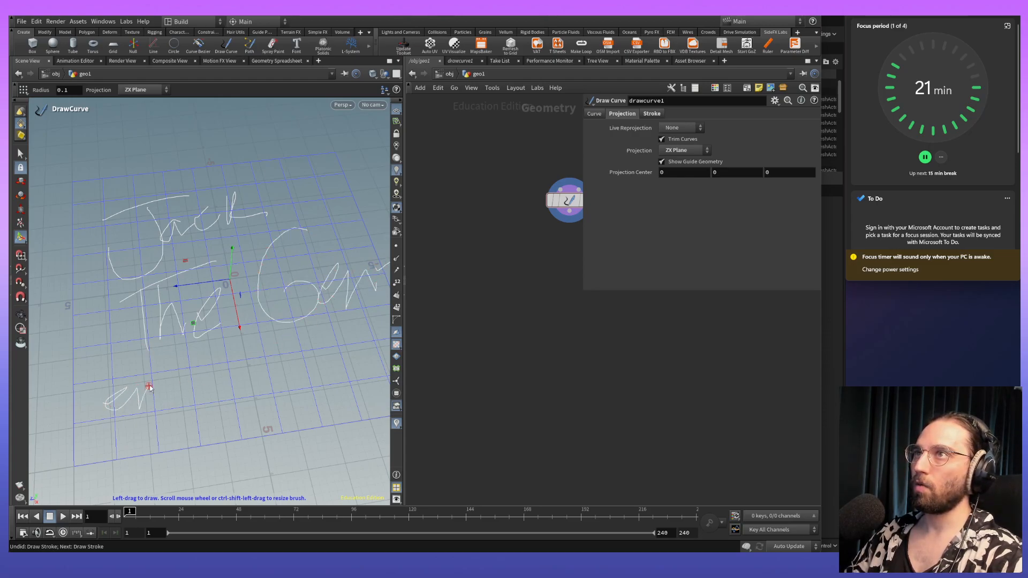
# Undo the misdrawn strokes and handwrite "eralist" on the row below "The Gen".
pyautogui.hotkey('ctrl', 'z')
pyautogui.moveTo(335, 379); pyautogui.dragTo(283, 372, button='middle')
pyautogui.hotkey('ctrl', 'z')
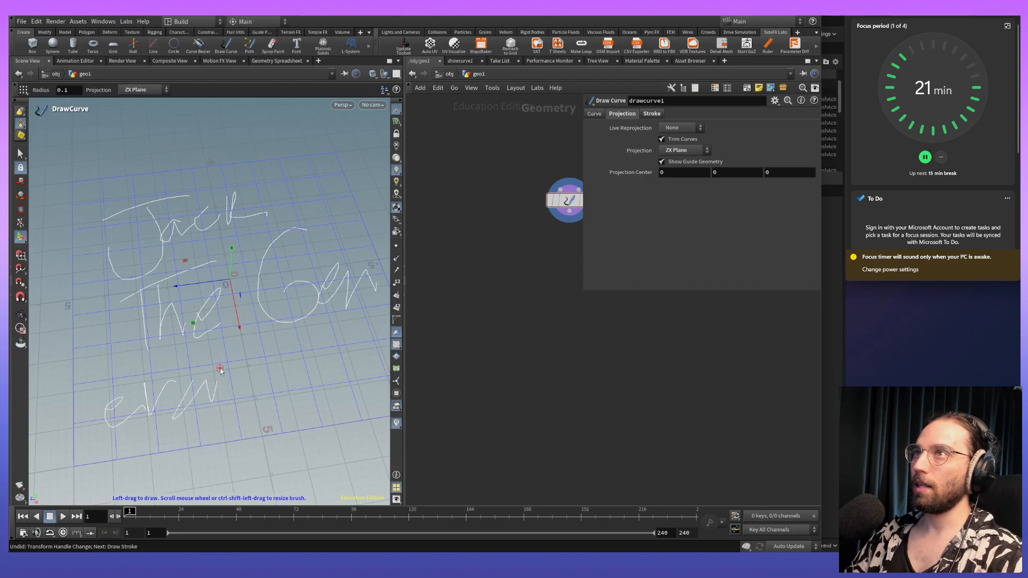
pyautogui.moveTo(270, 351)
pyautogui.mouseDown()
pyautogui.moveTo(267, 405)
pyautogui.moveTo(361, 348)
pyautogui.mouseUp()
pyautogui.press('Escape')
# Handwrite the letters "DJA" below the end of the written text on the grid.
pyautogui.moveTo(307, 420)
pyautogui.mouseDown()
pyautogui.moveTo(230, 397)
pyautogui.moveTo(297, 350)
pyautogui.moveTo(229, 392)
pyautogui.mouseUp()
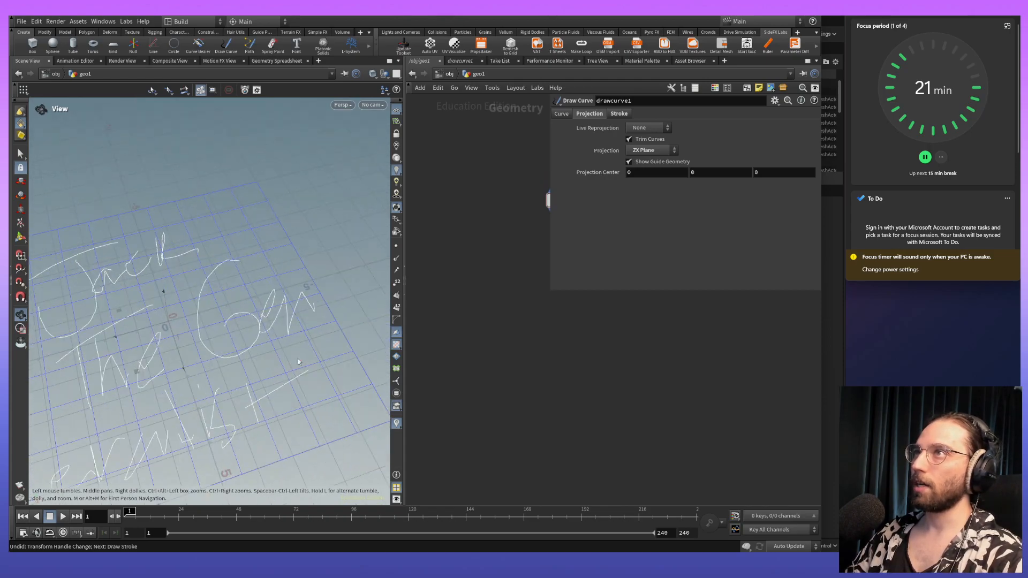
pyautogui.moveTo(307, 296); pyautogui.dragTo(318, 294)
pyautogui.moveTo(279, 428)
pyautogui.mouseDown()
pyautogui.moveTo(289, 451)
pyautogui.moveTo(281, 458)
pyautogui.mouseUp()
pyautogui.moveTo(314, 412)
pyautogui.mouseDown()
pyautogui.moveTo(339, 392)
pyautogui.moveTo(305, 456)
pyautogui.mouseUp()
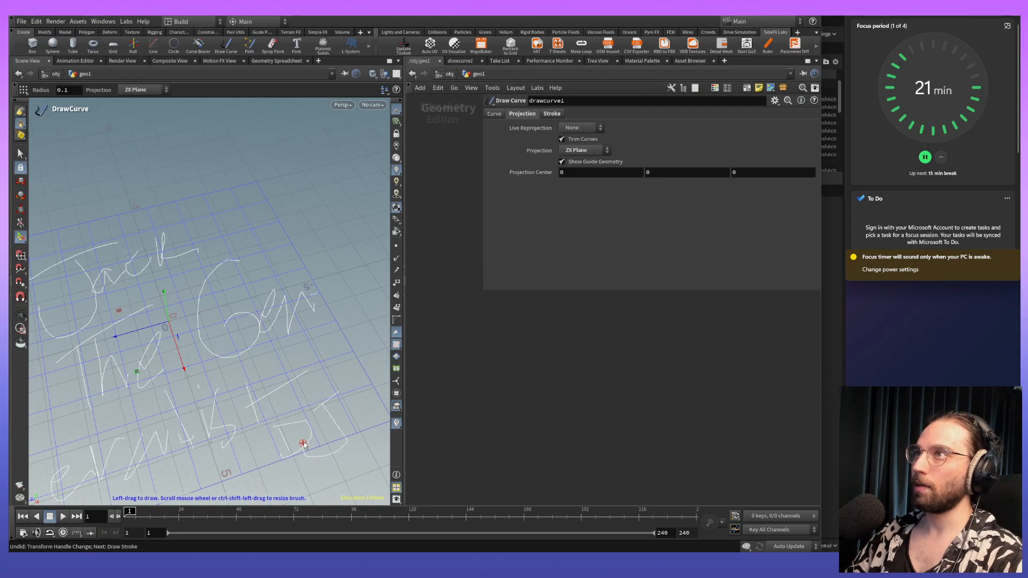
pyautogui.press('Escape')
pyautogui.moveTo(223, 406)
pyautogui.mouseDown()
pyautogui.moveTo(257, 356)
pyautogui.moveTo(248, 422)
pyautogui.moveTo(259, 426)
pyautogui.moveTo(242, 405)
pyautogui.mouseUp()
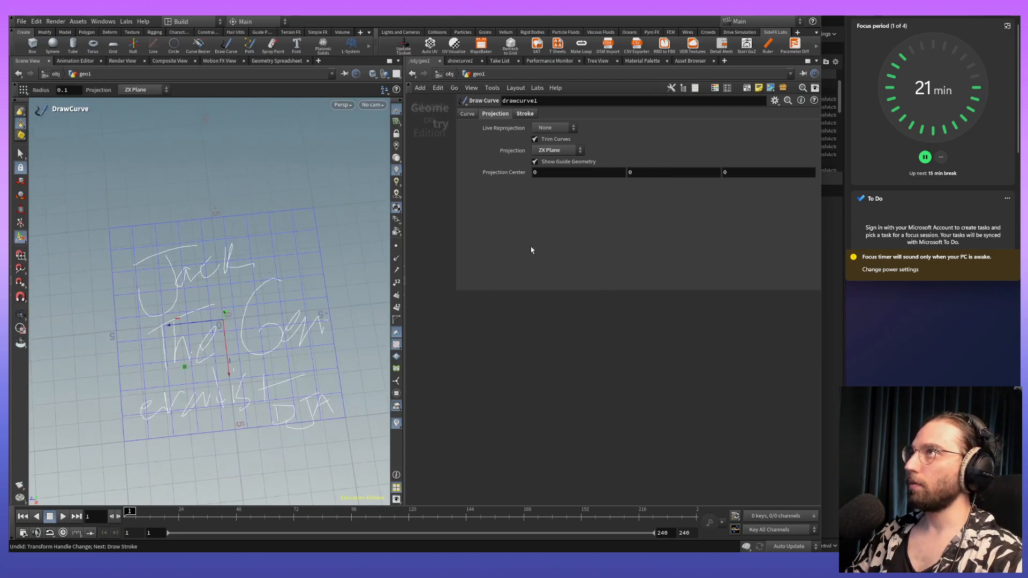
# Narrow the parameter pane over the network editor and bring the Draw Curve node into clear view.
pyautogui.moveTo(456, 214); pyautogui.dragTo(655, 207)
pyautogui.moveTo(601, 209); pyautogui.dragTo(461, 184, button='middle')
pyautogui.moveTo(464, 184); pyautogui.dragTo(487, 193)
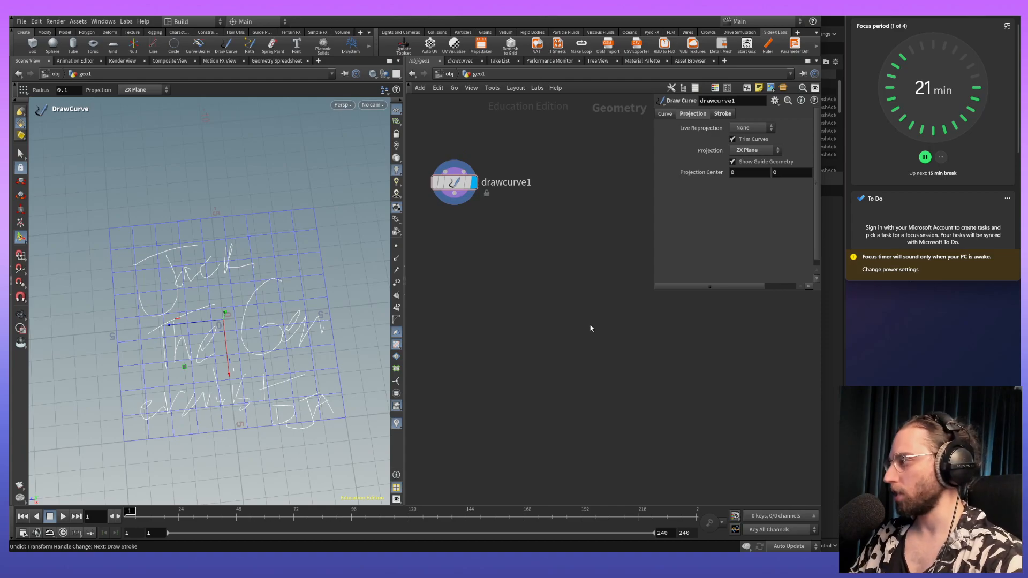
# Add a polygon Sphere node beside the Draw Curve node and set its uniform scale to 0.2.
pyautogui.press('Tab')
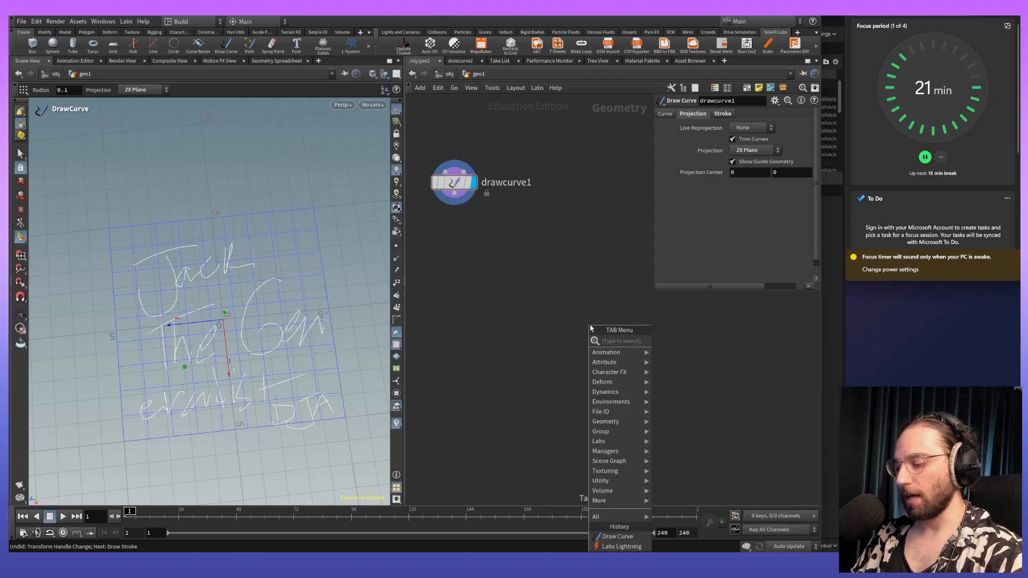
pyautogui.write('s')
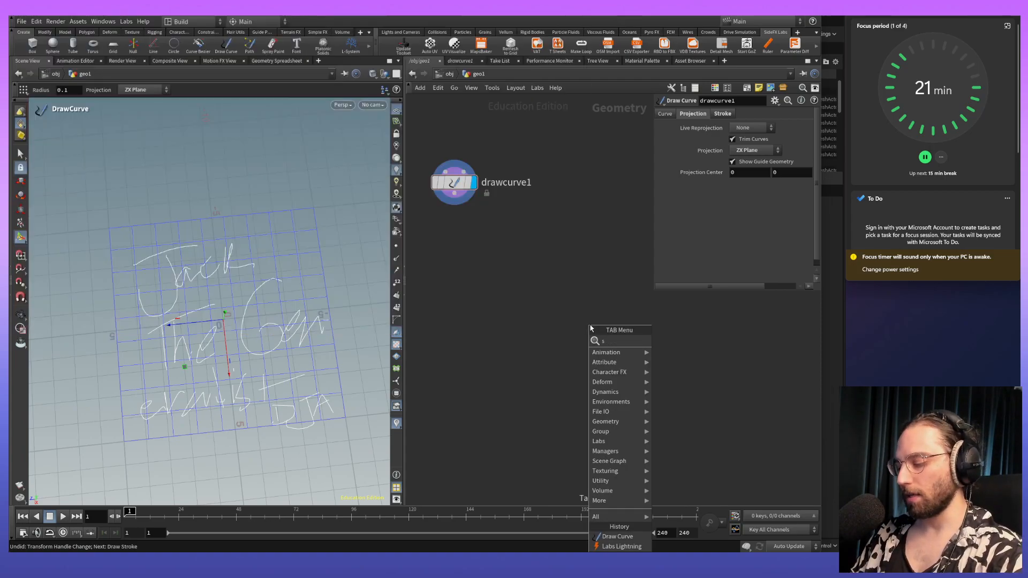
pyautogui.write('phere')
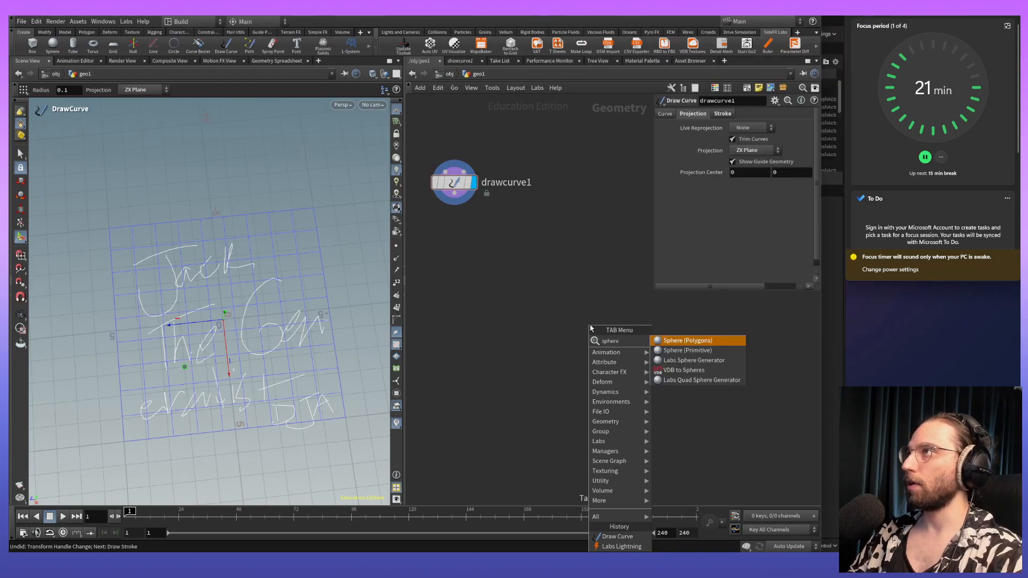
pyautogui.press('Return')
pyautogui.click(620, 194)
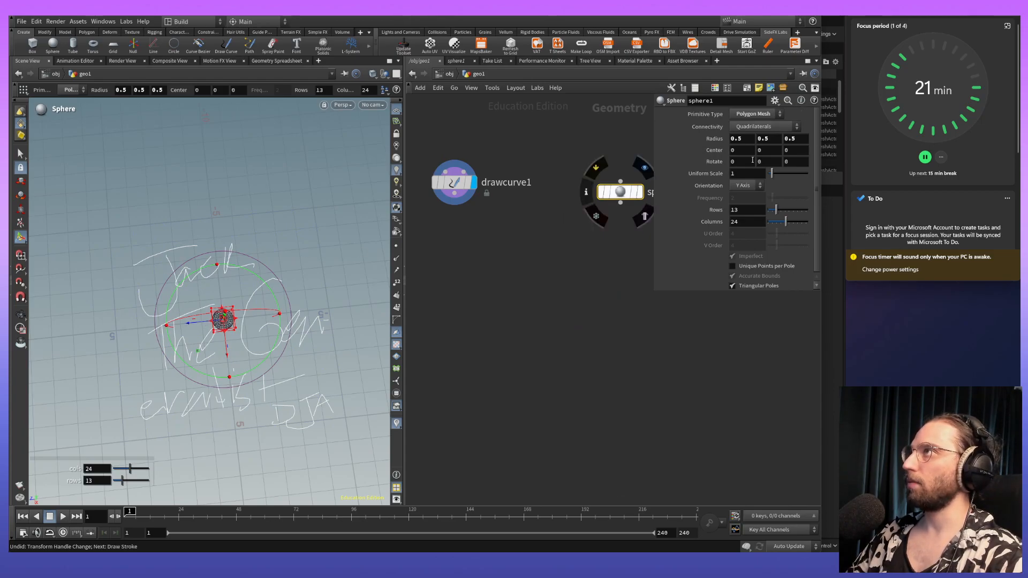
pyautogui.moveTo(772, 173); pyautogui.dragTo(769, 174)
pyautogui.keyDown('alt'); pyautogui.moveTo(285, 317); pyautogui.dragTo(302, 246, button='middle'); pyautogui.keyUp('alt')
pyautogui.keyDown('alt'); pyautogui.scroll(4, 271, 238); pyautogui.keyUp('alt')
pyautogui.click(594, 231)
# Select the Draw Curve node and briefly show the points along the handwritten curves, then hide them.
pyautogui.click(461, 182)
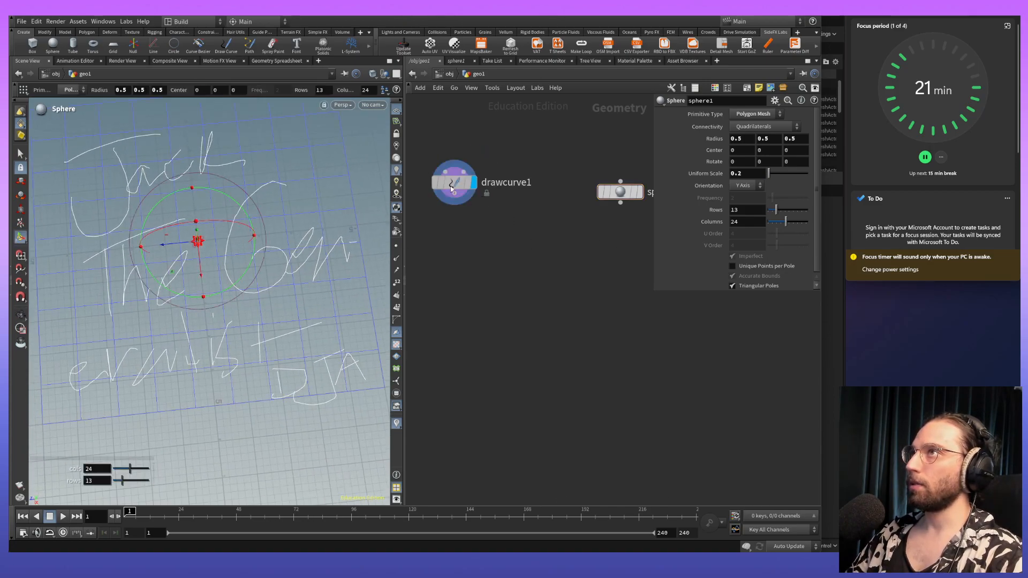
pyautogui.click(396, 247)
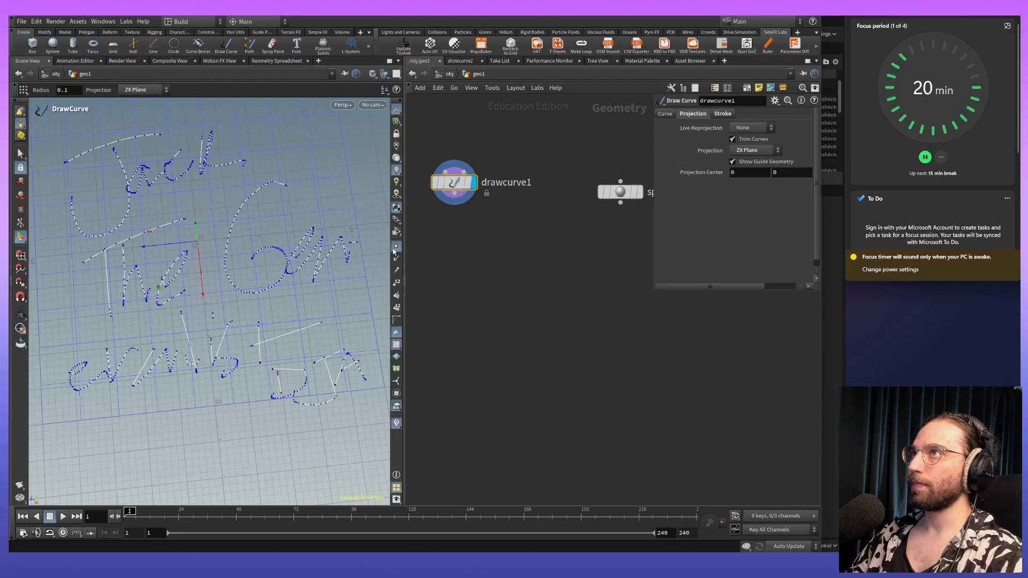
pyautogui.click(395, 247)
# Align the sphere node level with the Draw Curve node and place a Copy to Points node below them.
pyautogui.moveTo(567, 306); pyautogui.dragTo(567, 330, button='middle')
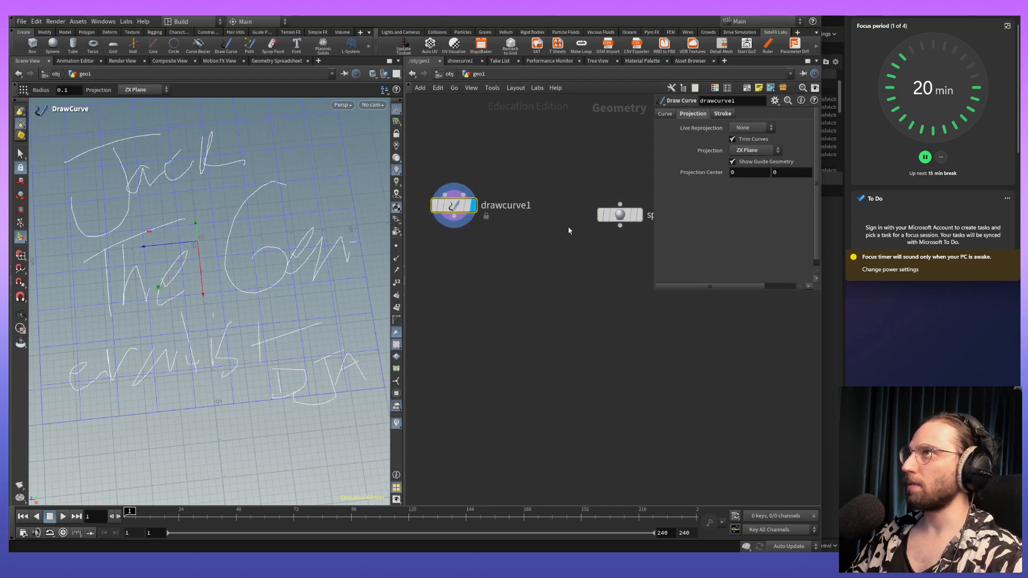
pyautogui.moveTo(621, 227); pyautogui.dragTo(573, 218)
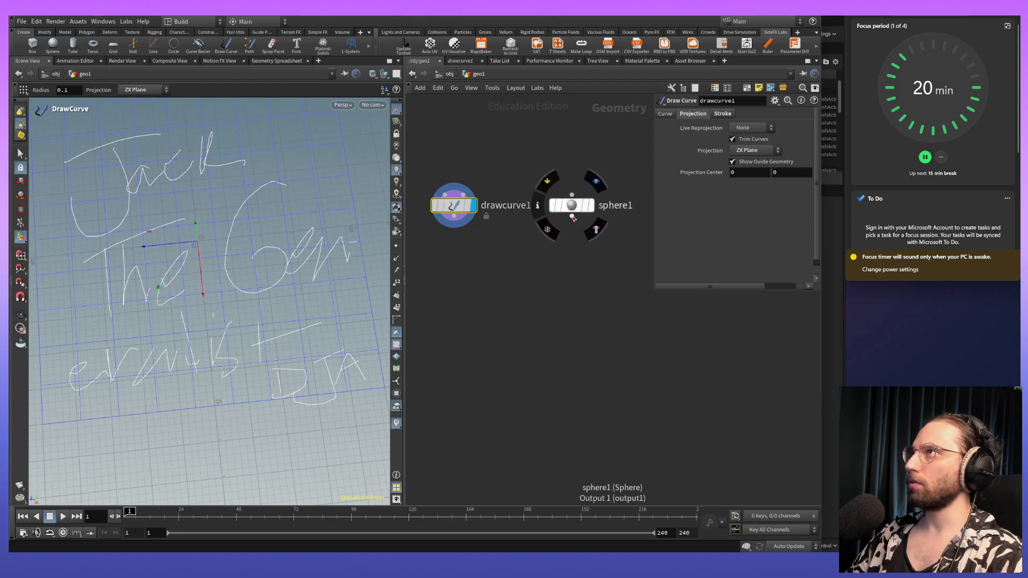
pyautogui.press('Tab')
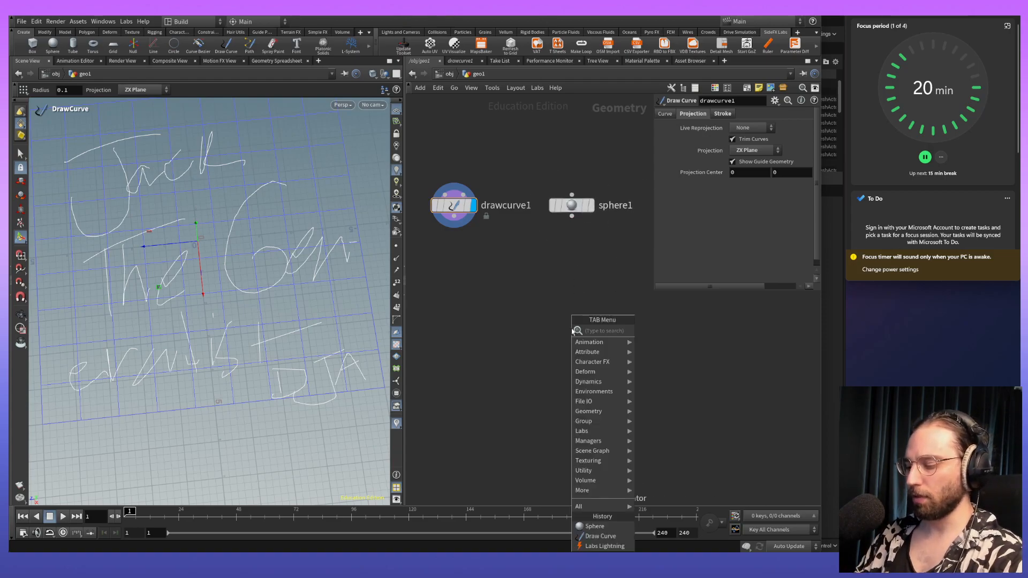
pyautogui.write('copy')
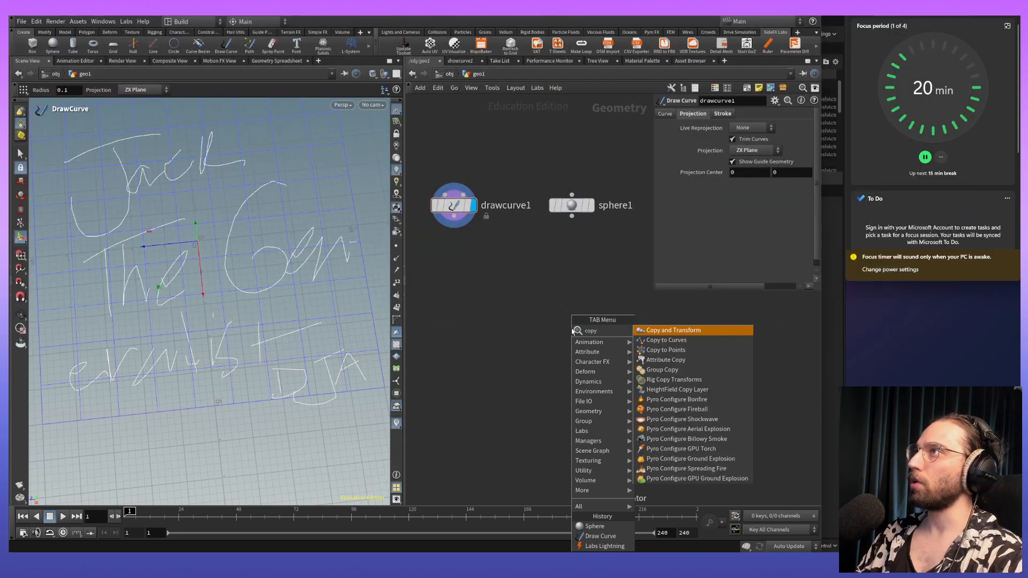
pyautogui.write(' to p')
pyautogui.press('Return')
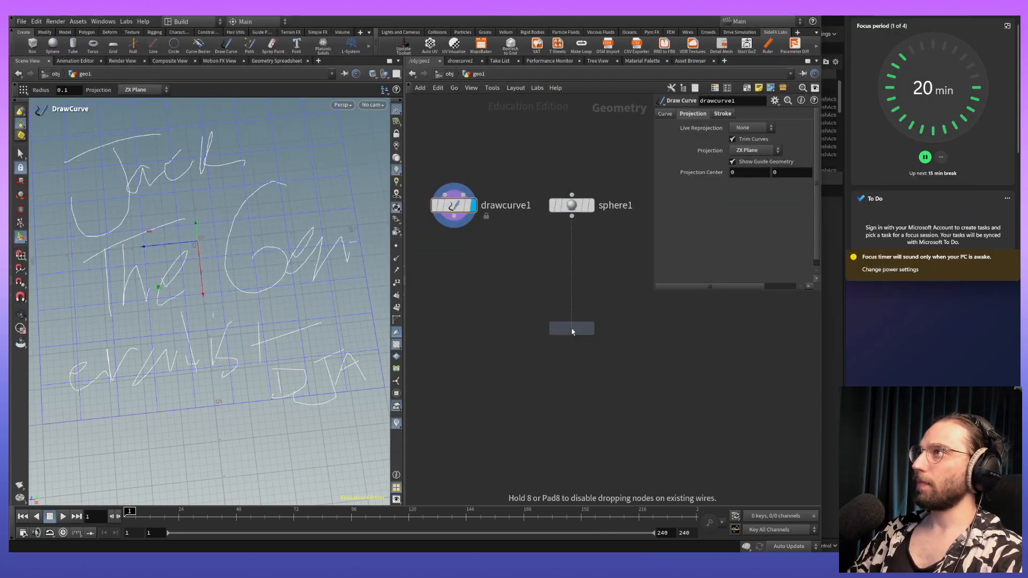
pyautogui.click(523, 331)
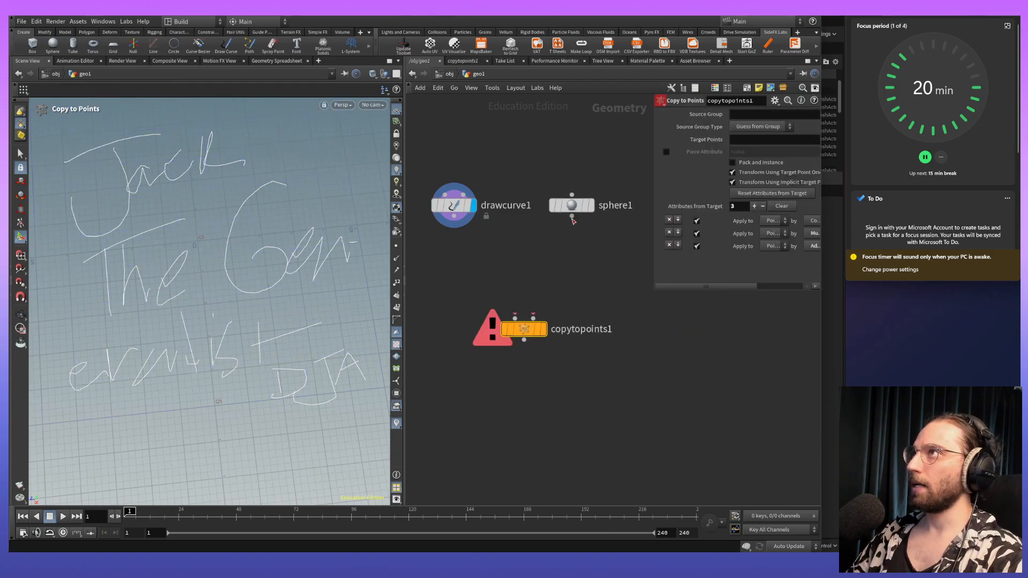
# Wire the sphere into the first input of Copy to Points and the drawn curve into its second input.
pyautogui.moveTo(454, 217); pyautogui.dragTo(523, 331)
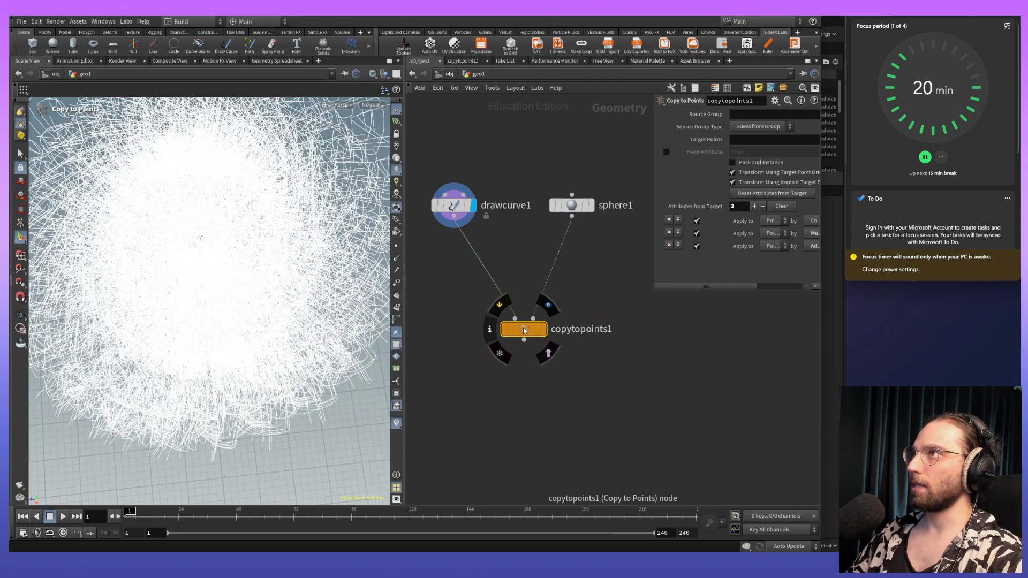
pyautogui.moveTo(471, 264); pyautogui.dragTo(589, 274)
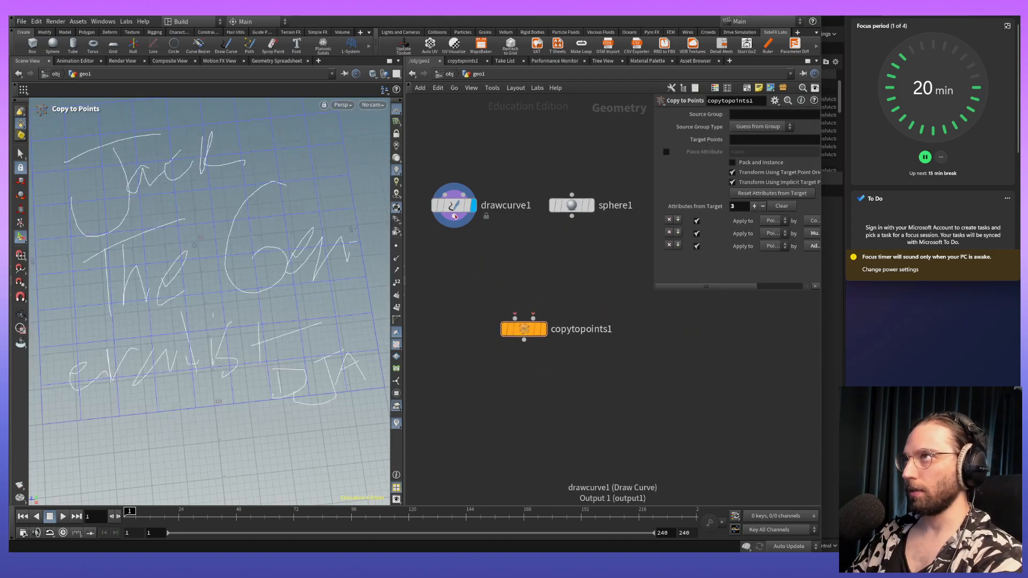
pyautogui.click(454, 217)
pyautogui.click(572, 217)
pyautogui.click(515, 320)
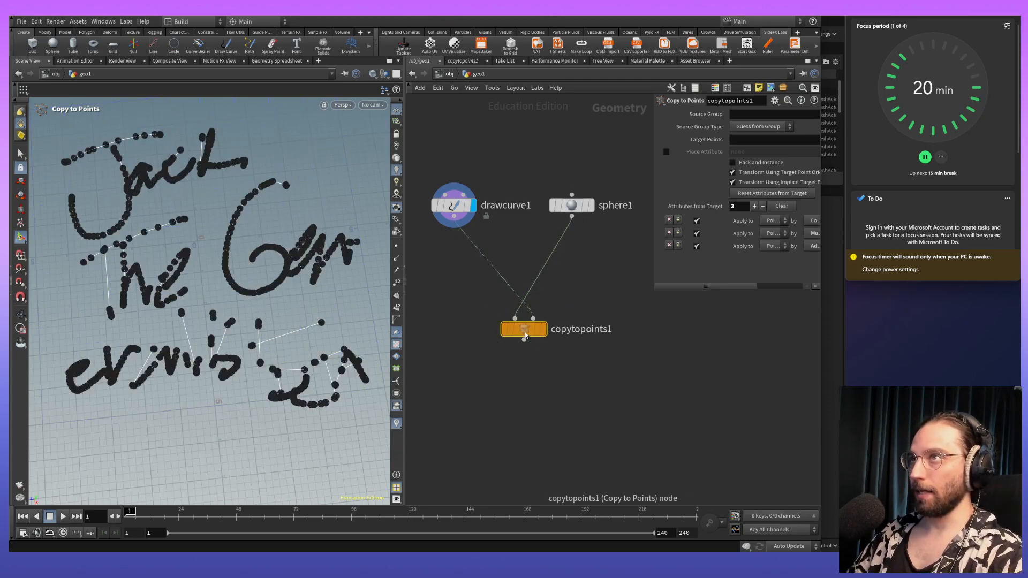
# Examine the handwritten curve points in the viewport from several angles and distances.
pyautogui.keyDown('alt'); pyautogui.moveTo(143, 322); pyautogui.dragTo(196, 354, button='middle'); pyautogui.keyUp('alt')
pyautogui.keyDown('alt'); pyautogui.moveTo(196, 354); pyautogui.dragTo(206, 369, button='right'); pyautogui.keyUp('alt')
pyautogui.keyDown('alt'); pyautogui.moveTo(206, 369); pyautogui.dragTo(191, 291); pyautogui.keyUp('alt')
pyautogui.keyDown('alt'); pyautogui.moveTo(190, 291); pyautogui.dragTo(244, 241, button='right'); pyautogui.keyUp('alt')
pyautogui.keyDown('alt'); pyautogui.moveTo(243, 241); pyautogui.dragTo(235, 268); pyautogui.keyUp('alt')
pyautogui.keyDown('alt'); pyautogui.moveTo(235, 267); pyautogui.dragTo(198, 265, button='right'); pyautogui.keyUp('alt')
pyautogui.keyDown('alt'); pyautogui.moveTo(198, 265); pyautogui.dragTo(260, 258, button='middle'); pyautogui.keyUp('alt')
pyautogui.keyDown('alt'); pyautogui.moveTo(260, 259); pyautogui.dragTo(298, 256); pyautogui.keyUp('alt')
pyautogui.keyDown('alt'); pyautogui.moveTo(298, 256); pyautogui.dragTo(245, 300, button='right'); pyautogui.keyUp('alt')
pyautogui.keyDown('alt'); pyautogui.moveTo(245, 299); pyautogui.dragTo(193, 310, button='middle'); pyautogui.keyUp('alt')
# Insert a Resample node between drawcurve1 and copytopoints1 and display its result.
pyautogui.click(467, 205)
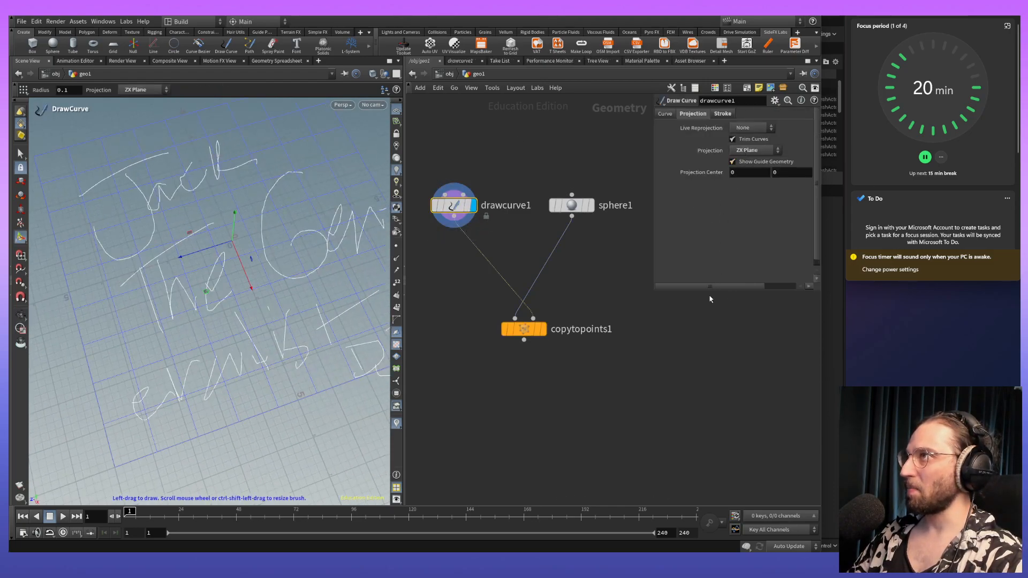
pyautogui.moveTo(715, 292); pyautogui.dragTo(722, 336)
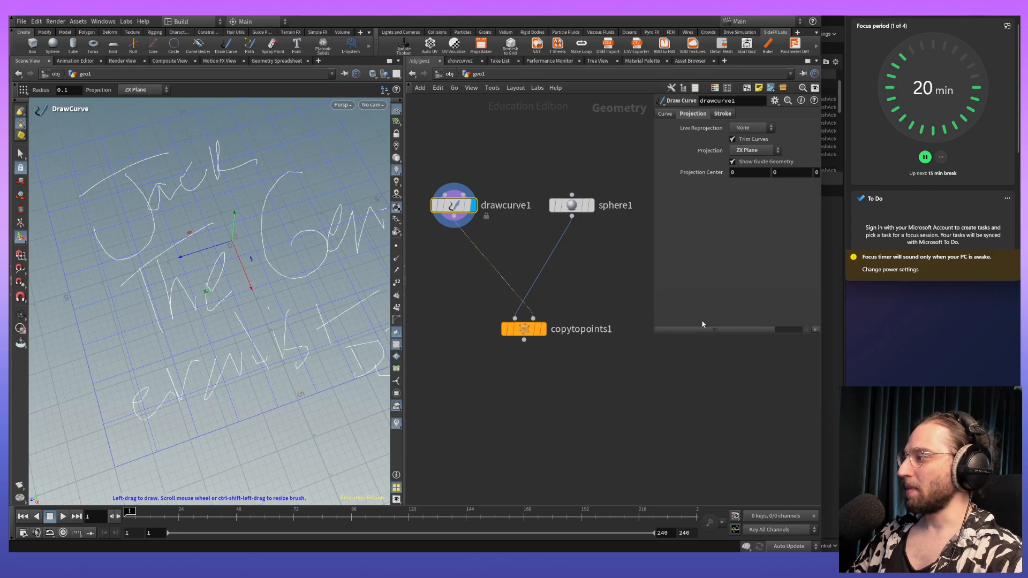
pyautogui.press('Tab')
pyautogui.write('resa')
pyautogui.press('Return')
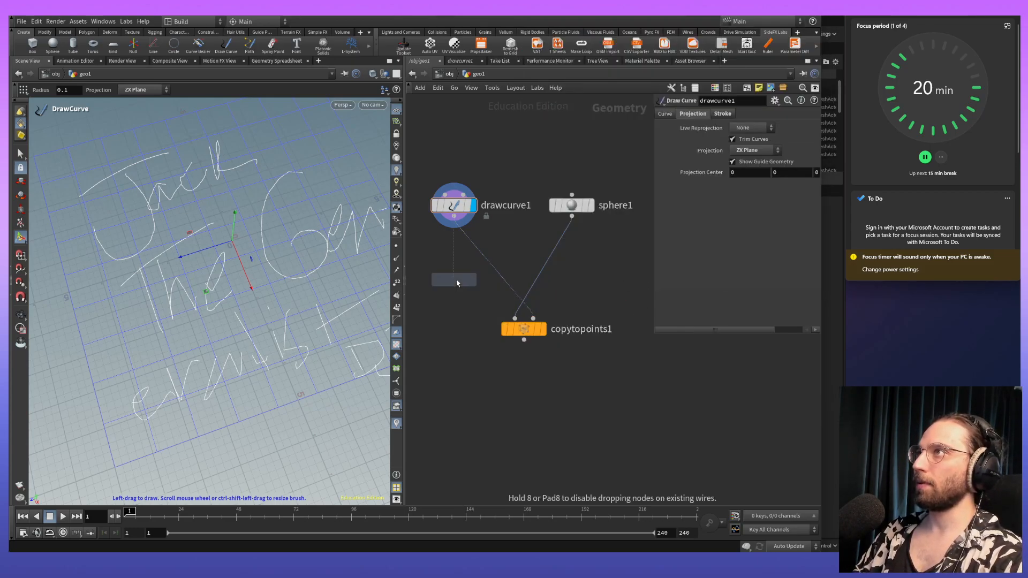
pyautogui.click(479, 238)
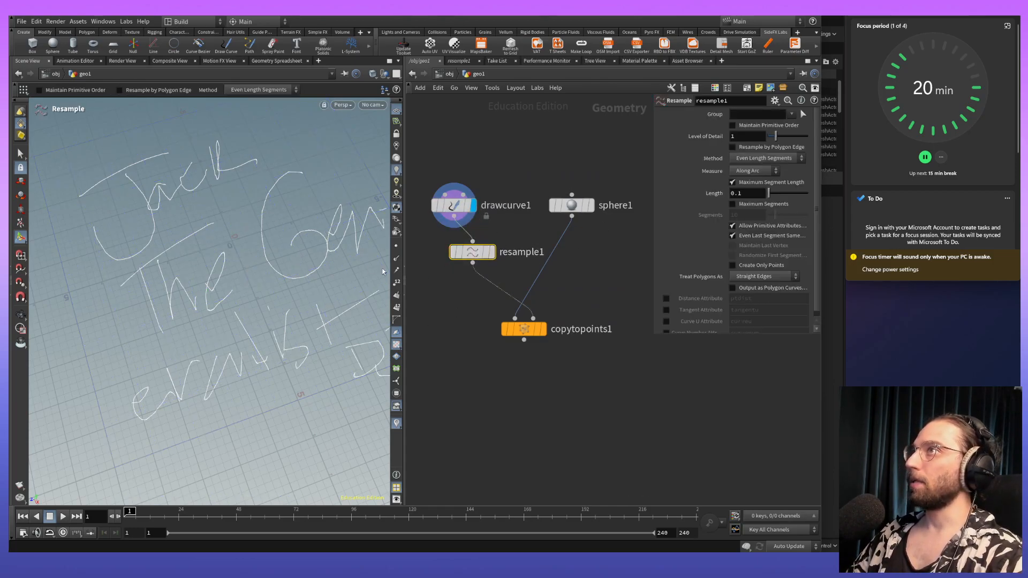
pyautogui.click(490, 252)
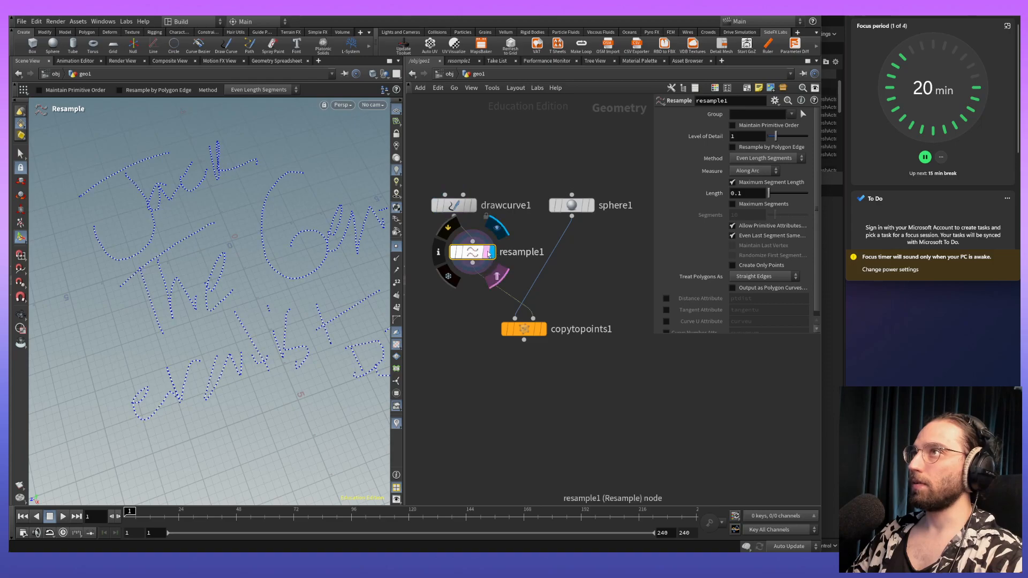
# Set the Resample node's length to 0.6 and align the node directly below drawcurve1.
pyautogui.moveTo(227, 269); pyautogui.dragTo(115, 271)
pyautogui.press('Return')
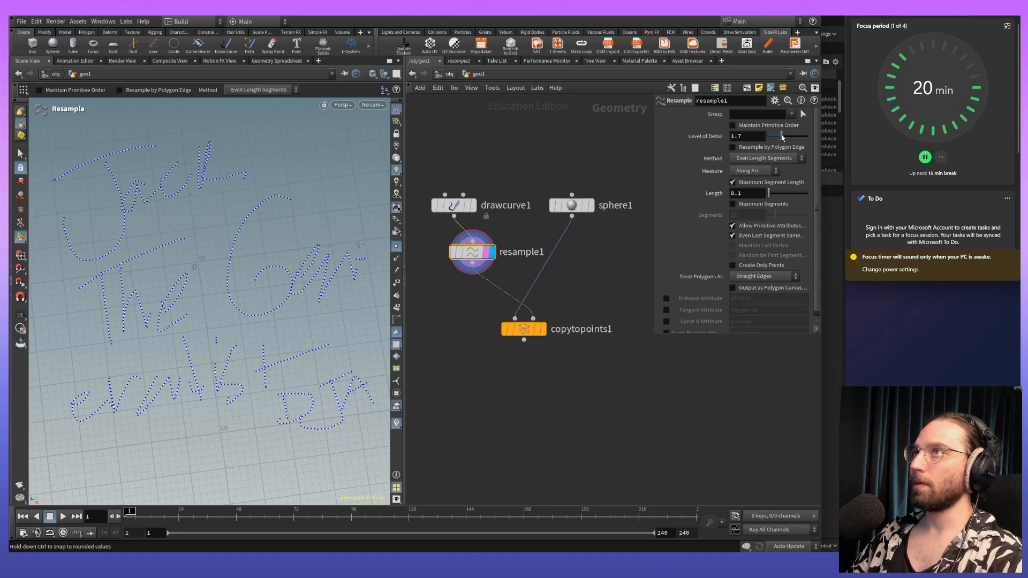
pyautogui.moveTo(793, 142); pyautogui.dragTo(772, 196)
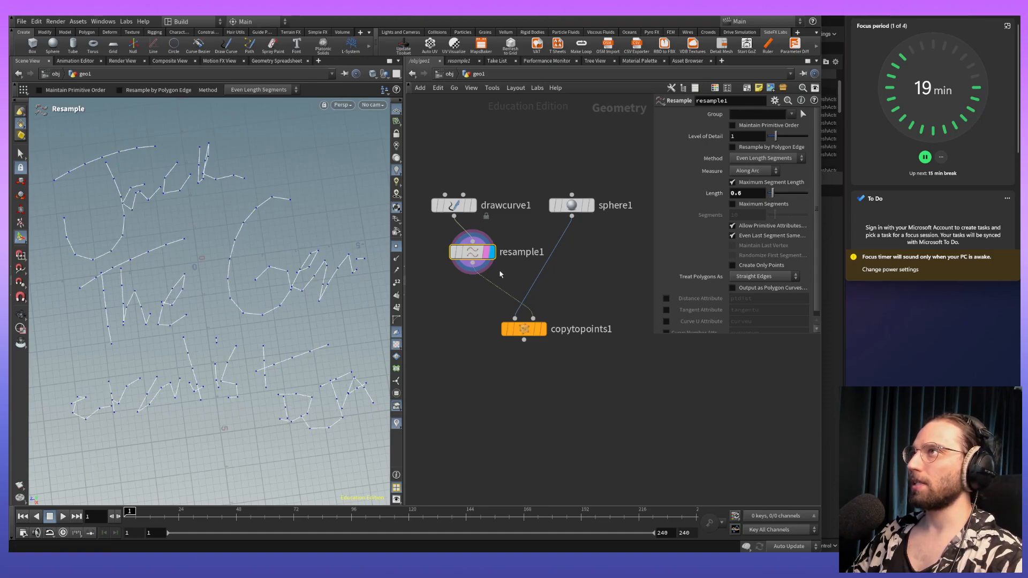
pyautogui.moveTo(473, 257); pyautogui.dragTo(454, 246)
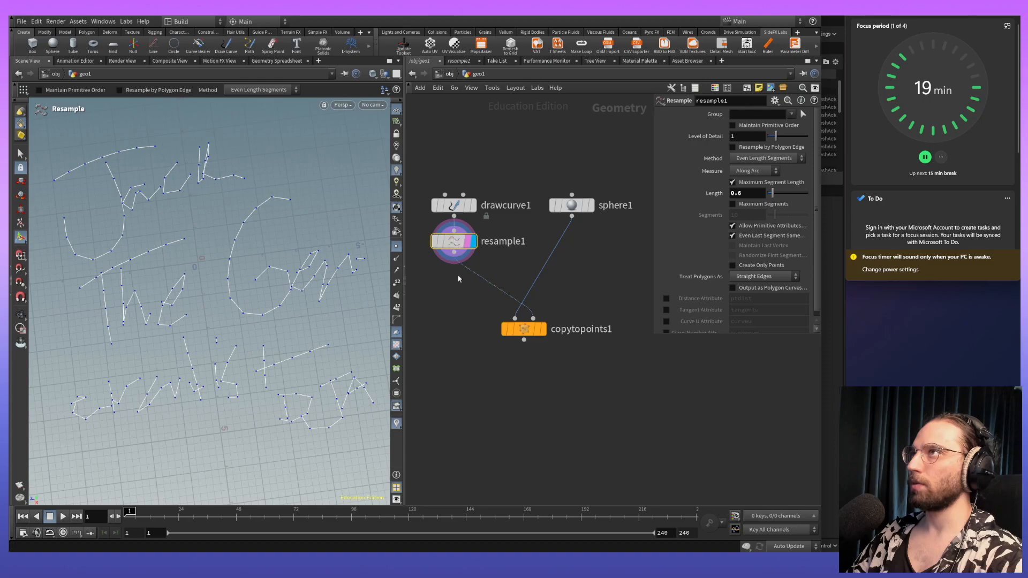
# Insert a Smooth node between resample1 and copytopoints1, place it below resample1 and display its result.
pyautogui.press('Tab')
pyautogui.write('smp')
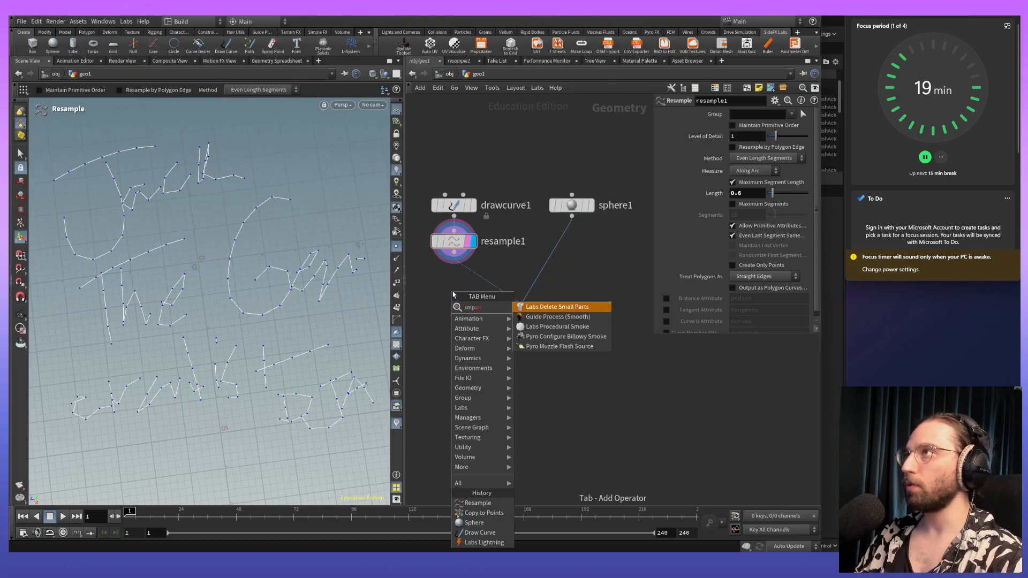
pyautogui.press('BackSpace')
pyautogui.write('o')
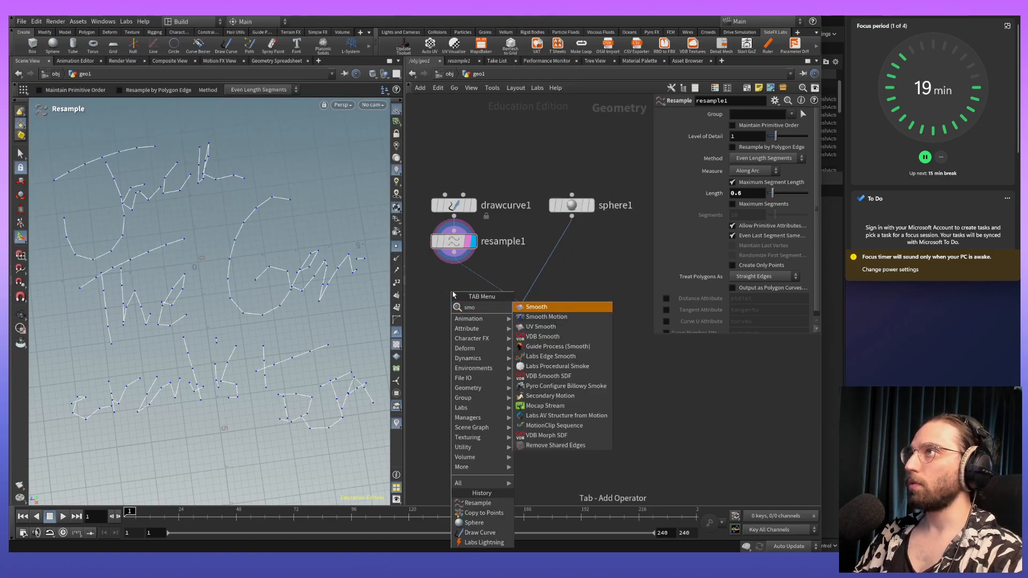
pyautogui.press('Return')
pyautogui.click(471, 284)
pyautogui.moveTo(471, 284); pyautogui.dragTo(458, 300)
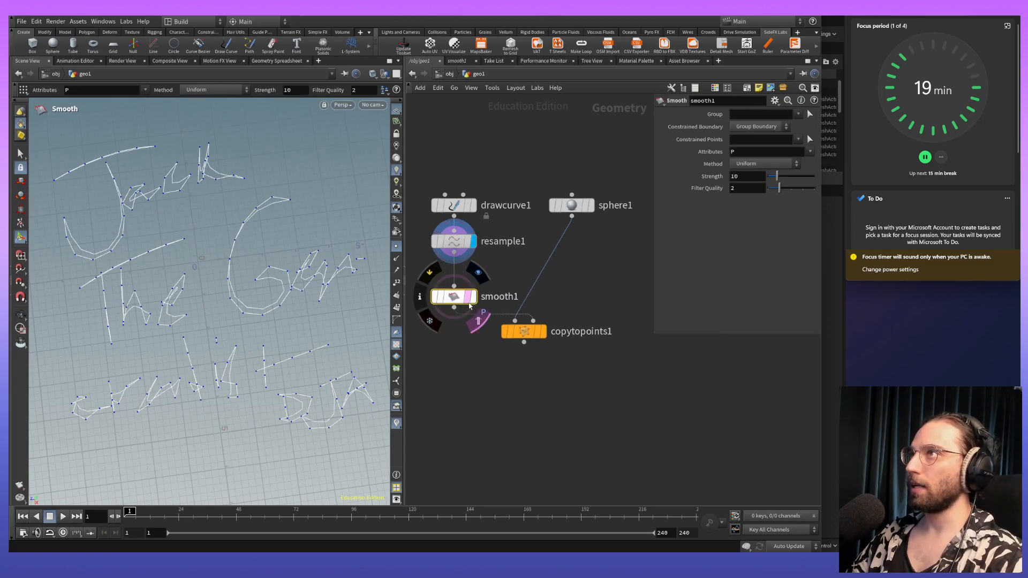
pyautogui.click(473, 297)
# Reduce the Smooth node's strength to 1.3.
pyautogui.keyDown('alt'); pyautogui.moveTo(188, 402); pyautogui.dragTo(228, 390, button='middle'); pyautogui.keyUp('alt')
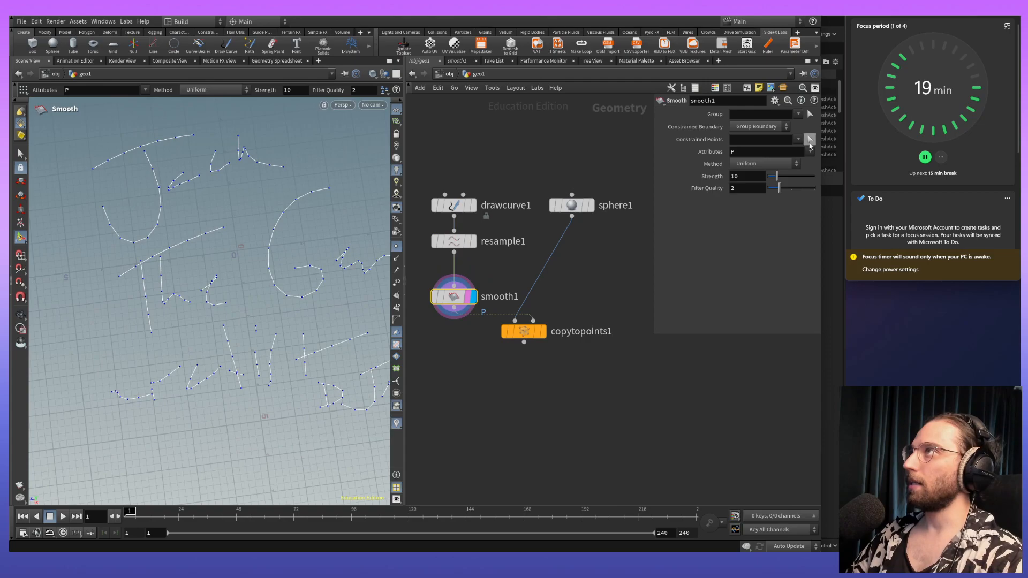
pyautogui.moveTo(777, 178)
pyautogui.mouseDown()
pyautogui.moveTo(791, 177)
pyautogui.moveTo(772, 180)
pyautogui.mouseUp()
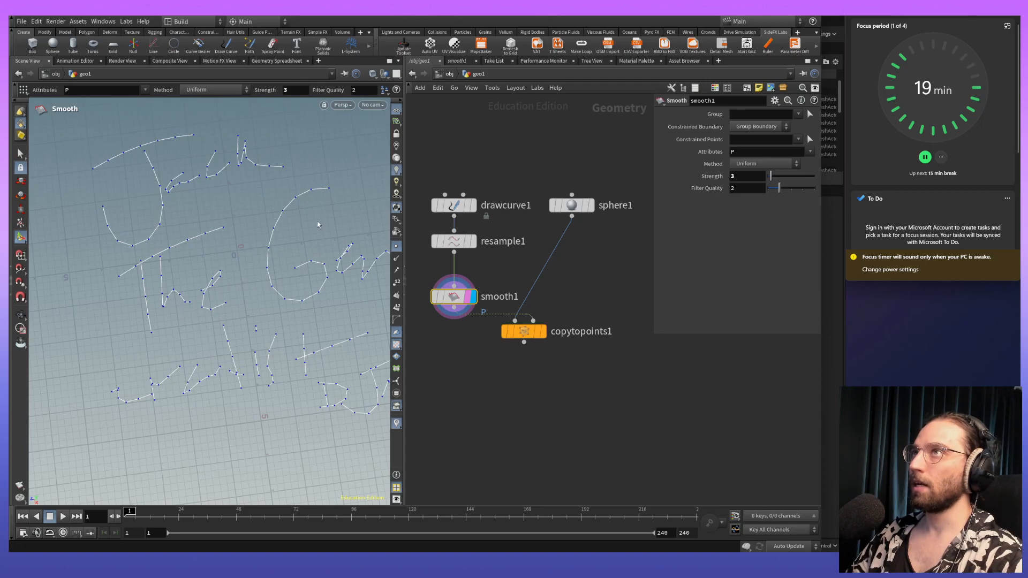
pyautogui.moveTo(770, 177)
pyautogui.mouseDown()
pyautogui.moveTo(769, 186)
pyautogui.moveTo(803, 190)
pyautogui.moveTo(755, 204)
pyautogui.moveTo(822, 200)
pyautogui.moveTo(773, 209)
pyautogui.moveTo(770, 178)
pyautogui.mouseUp()
pyautogui.keyDown('alt'); pyautogui.moveTo(257, 429); pyautogui.dragTo(203, 398, button='middle'); pyautogui.keyUp('alt')
pyautogui.moveTo(203, 398)
pyautogui.mouseDown()
pyautogui.moveTo(284, 280)
pyautogui.moveTo(277, 287)
pyautogui.mouseUp()
pyautogui.press('Return')
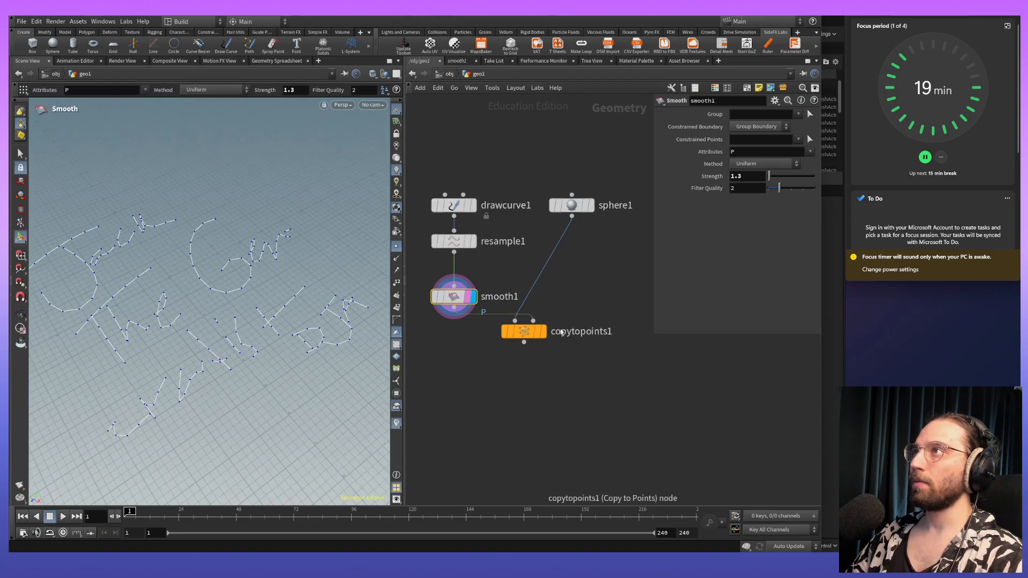
# Display copytopoints1 and examine the spheres copied along the smoothed curves.
pyautogui.click(542, 333)
pyautogui.press('Escape')
pyautogui.moveTo(180, 375); pyautogui.dragTo(183, 367)
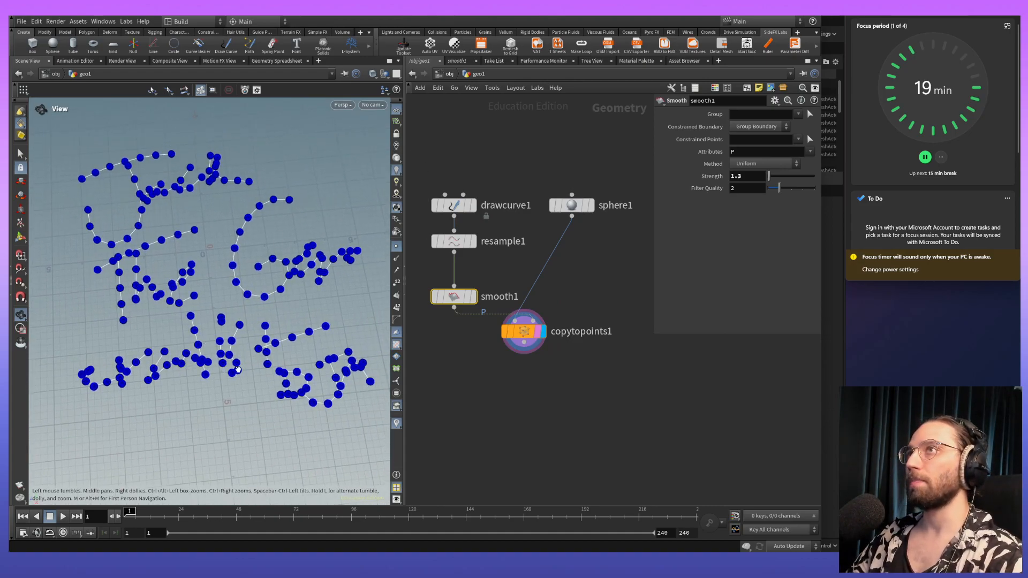
pyautogui.press('Return')
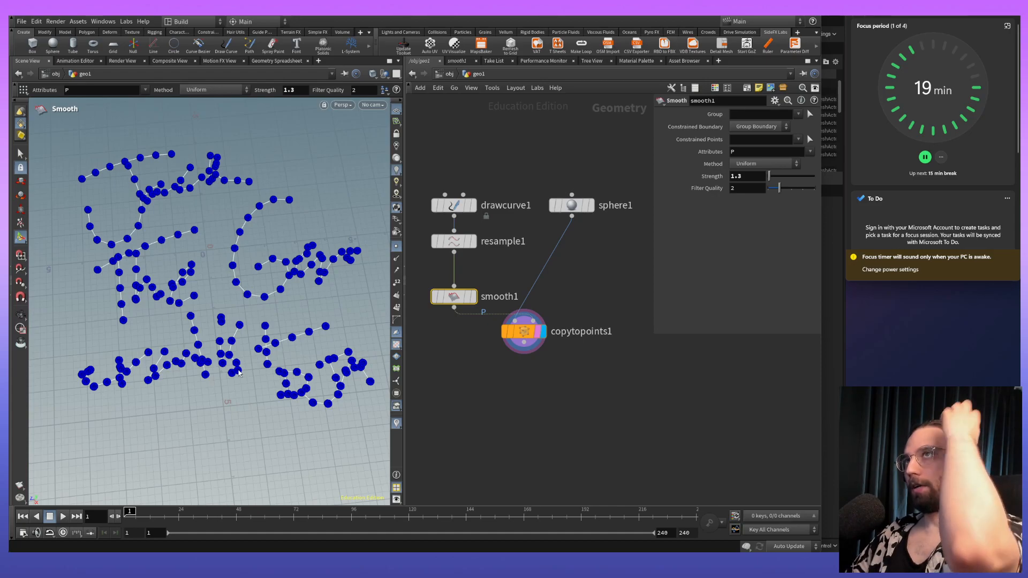
pyautogui.press('Escape')
pyautogui.moveTo(123, 258)
pyautogui.mouseDown()
pyautogui.moveTo(172, 260)
pyautogui.moveTo(123, 259)
pyautogui.moveTo(134, 252)
pyautogui.mouseUp()
pyautogui.press('Return')
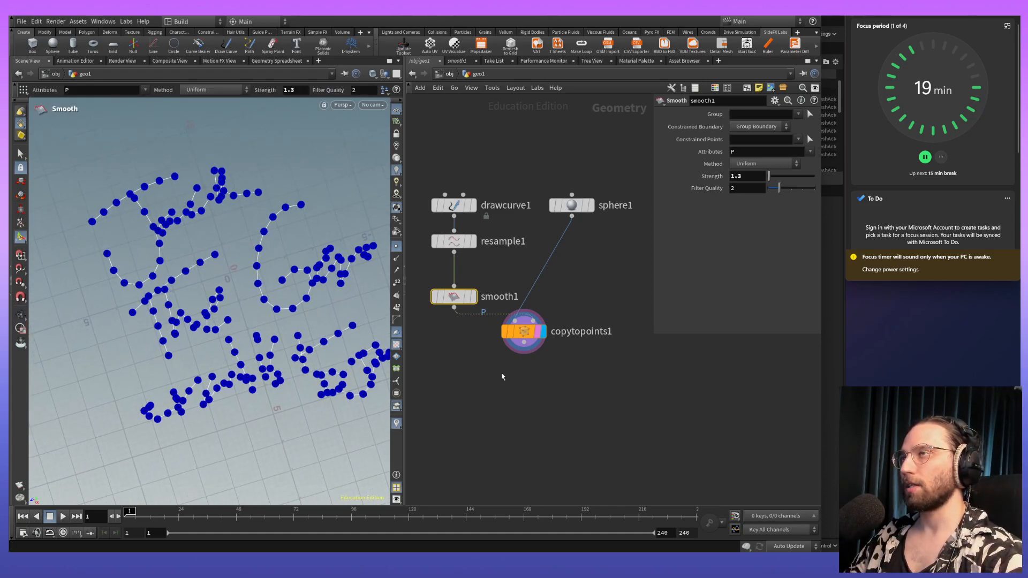
# Set the Resample node's length to 0.25 so the copied spheres sit closer together.
pyautogui.moveTo(457, 213)
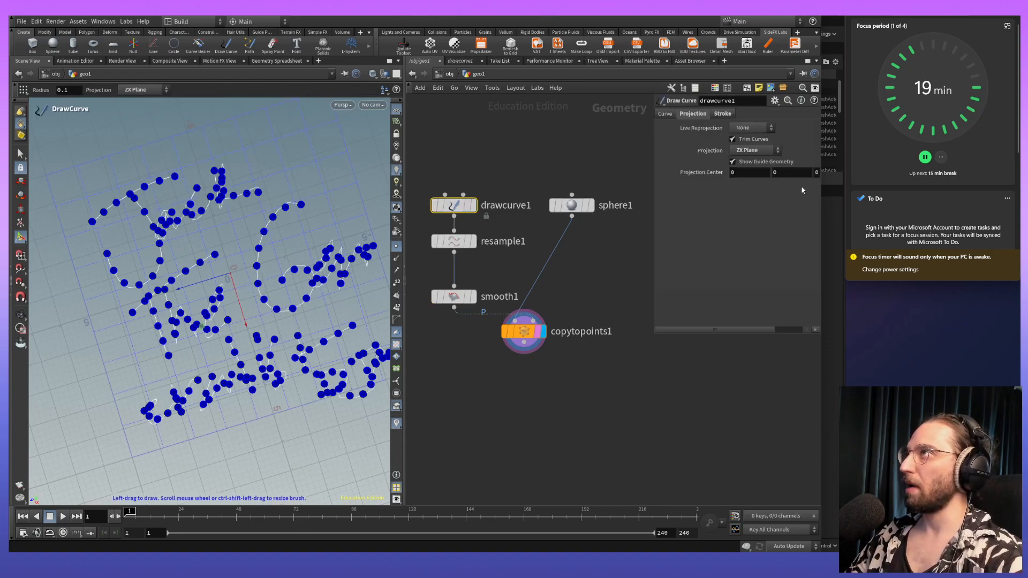
pyautogui.click(454, 241)
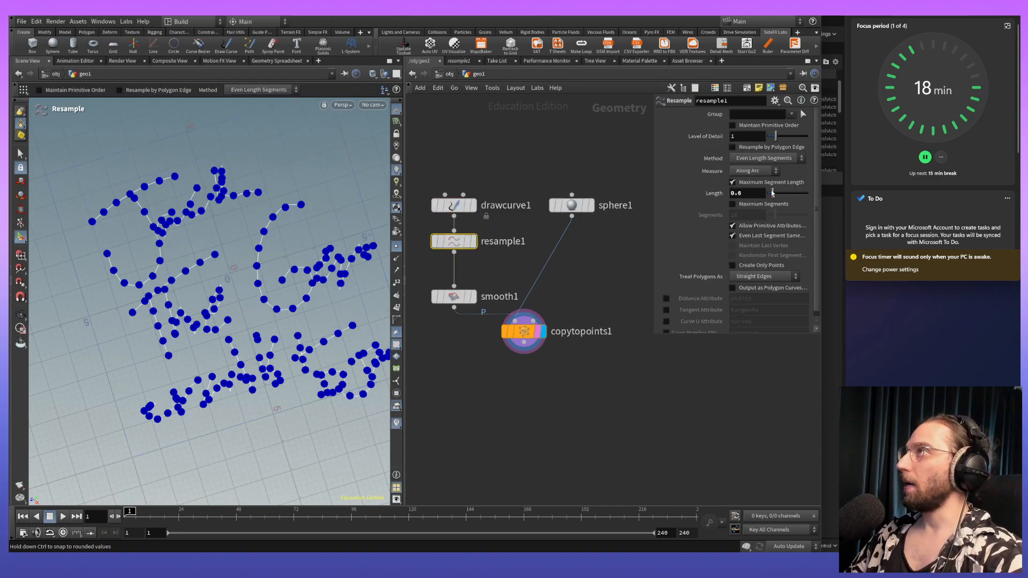
pyautogui.moveTo(774, 194)
pyautogui.mouseDown()
pyautogui.moveTo(805, 194)
pyautogui.moveTo(770, 197)
pyautogui.mouseUp()
pyautogui.keyDown('alt'); pyautogui.moveTo(264, 414); pyautogui.dragTo(223, 375, button='middle'); pyautogui.keyUp('alt')
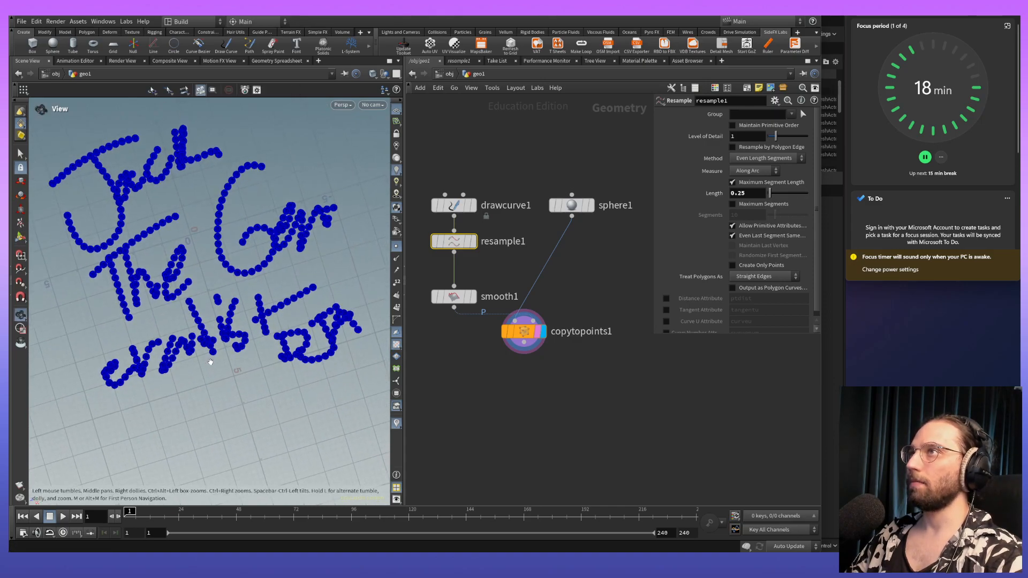
# Place sphere1 beside smooth1 and move resample1, smooth1, sphere1 and copytopoints1 together down from drawcurve1.
pyautogui.click(453, 210)
pyautogui.keyDown('alt'); pyautogui.moveTo(332, 362); pyautogui.dragTo(353, 345); pyautogui.keyUp('alt')
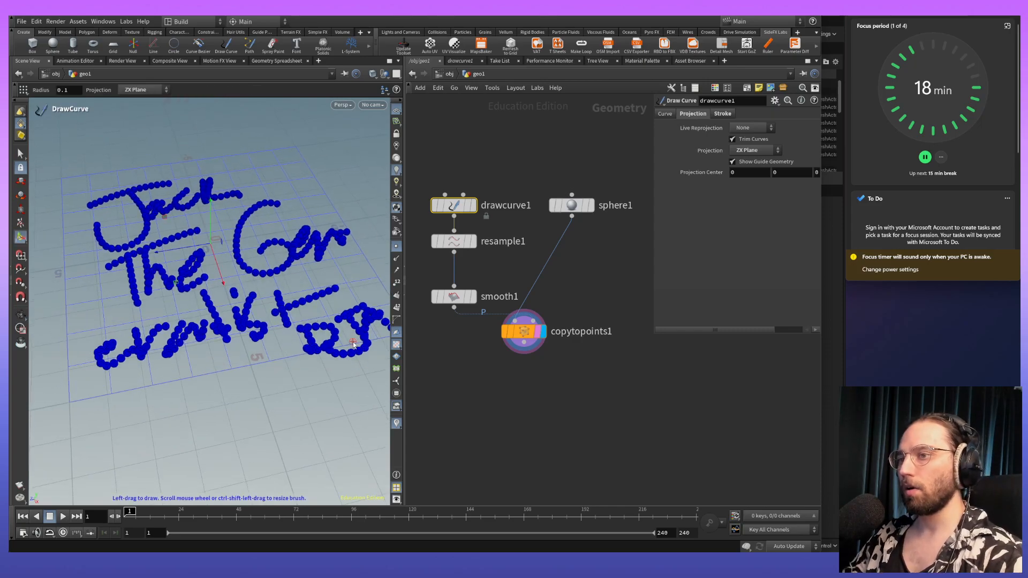
pyautogui.press('Escape')
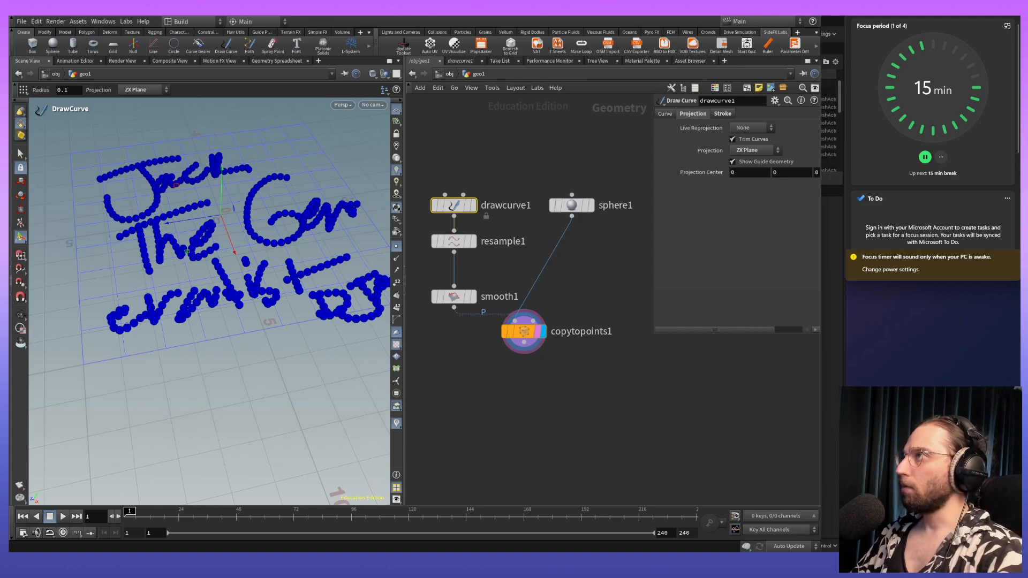
pyautogui.scroll(-3, 589, 374)
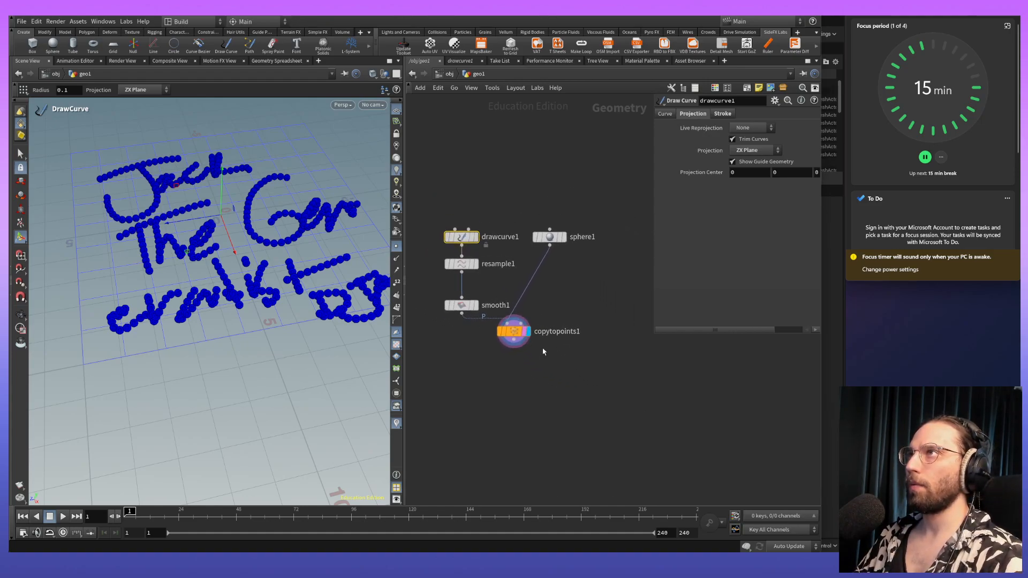
pyautogui.moveTo(543, 351); pyautogui.dragTo(577, 380, button='middle')
pyautogui.moveTo(581, 262); pyautogui.dragTo(583, 331)
pyautogui.moveTo(631, 421); pyautogui.dragTo(478, 283)
pyautogui.moveTo(498, 294); pyautogui.dragTo(506, 366)
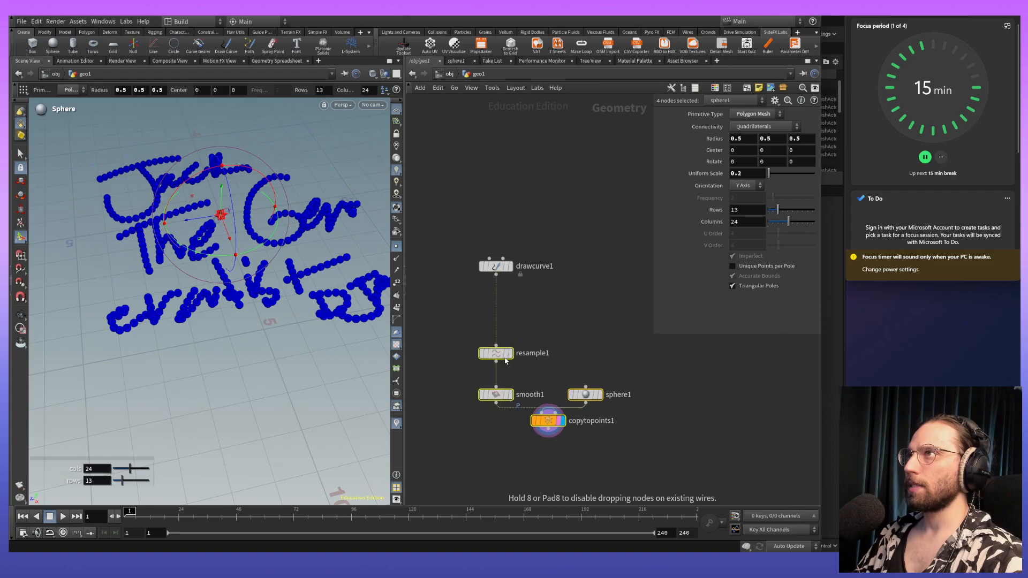
# Collapse the four selected nodes into a subnetwork and undo it.
pyautogui.rightClick(495, 356)
pyautogui.moveTo(530, 375)
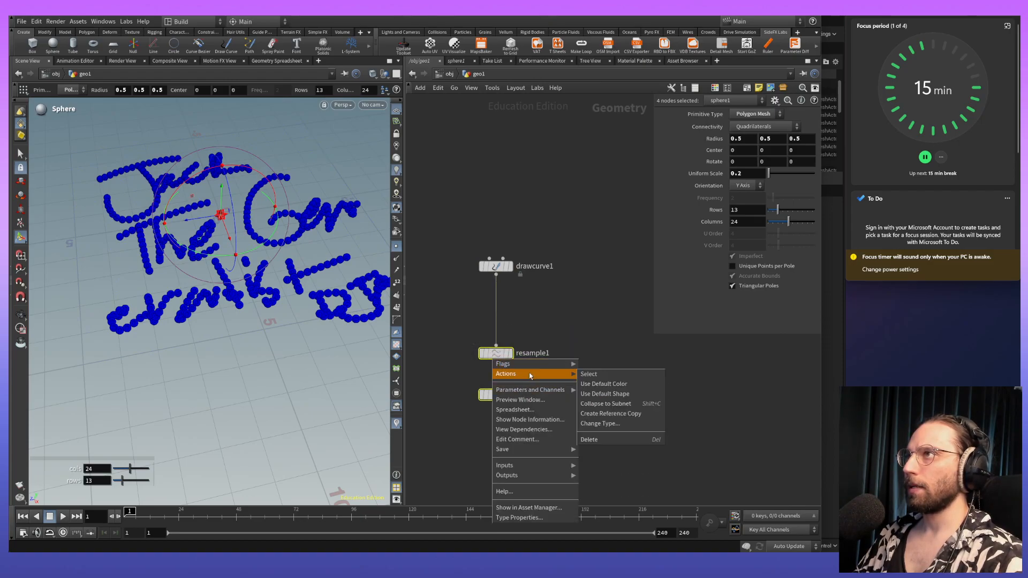
pyautogui.click(621, 406)
pyautogui.hotkey('ctrl', 'z')
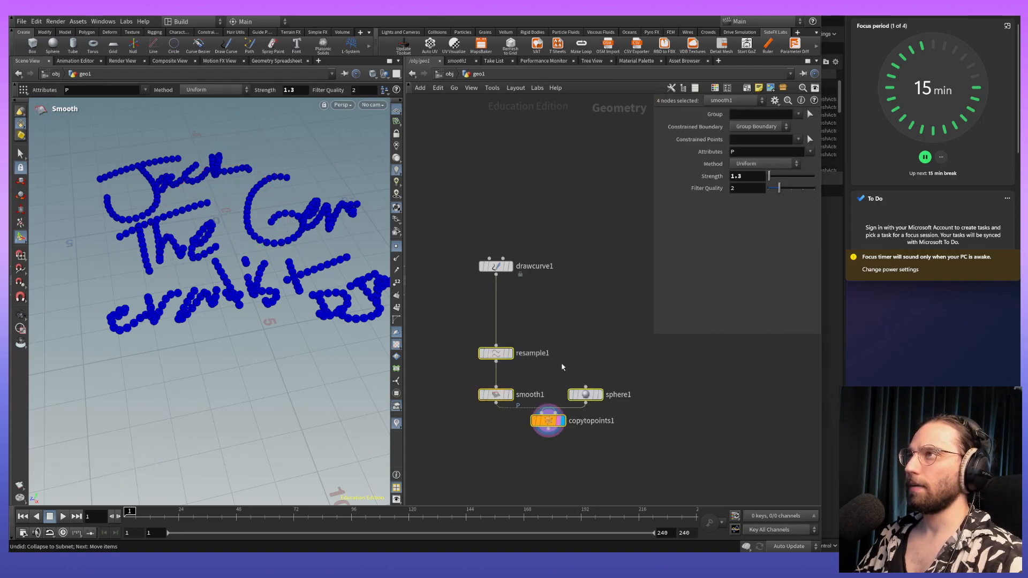
# Move the four selected nodes closer to drawcurve1 and collapse them into a subnetwork.
pyautogui.moveTo(495, 356); pyautogui.dragTo(495, 324)
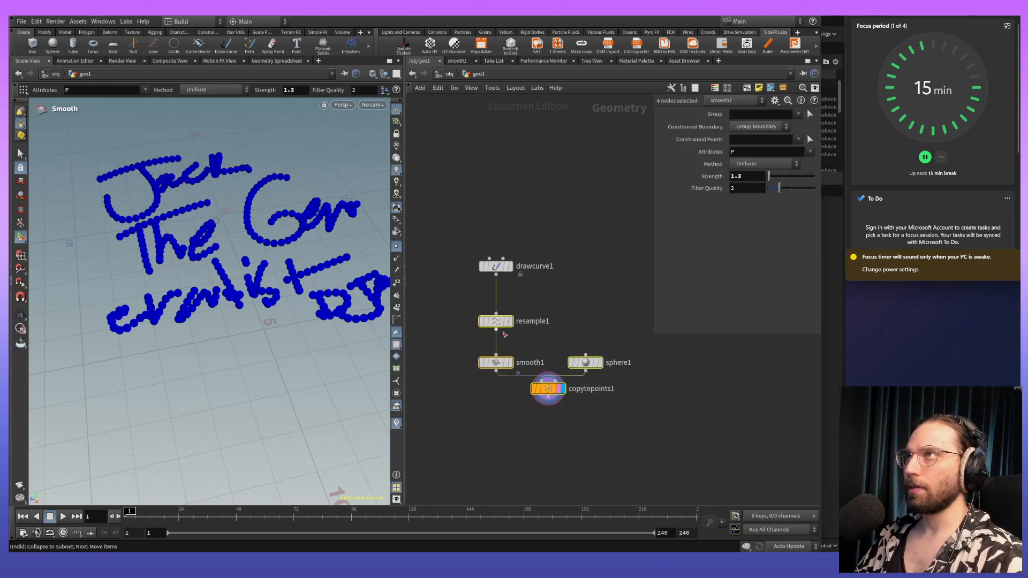
pyautogui.rightClick(498, 322)
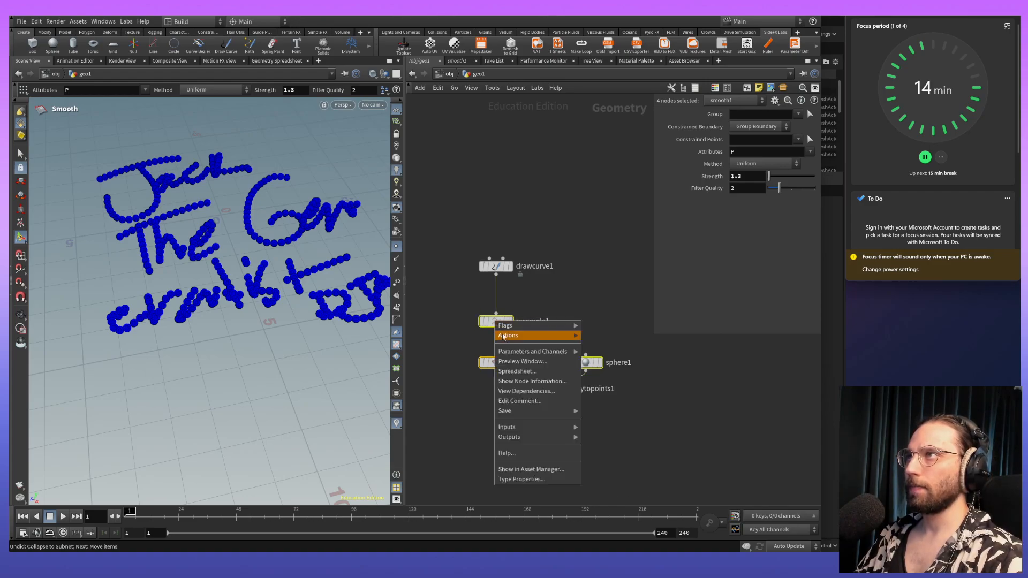
pyautogui.moveTo(508, 336)
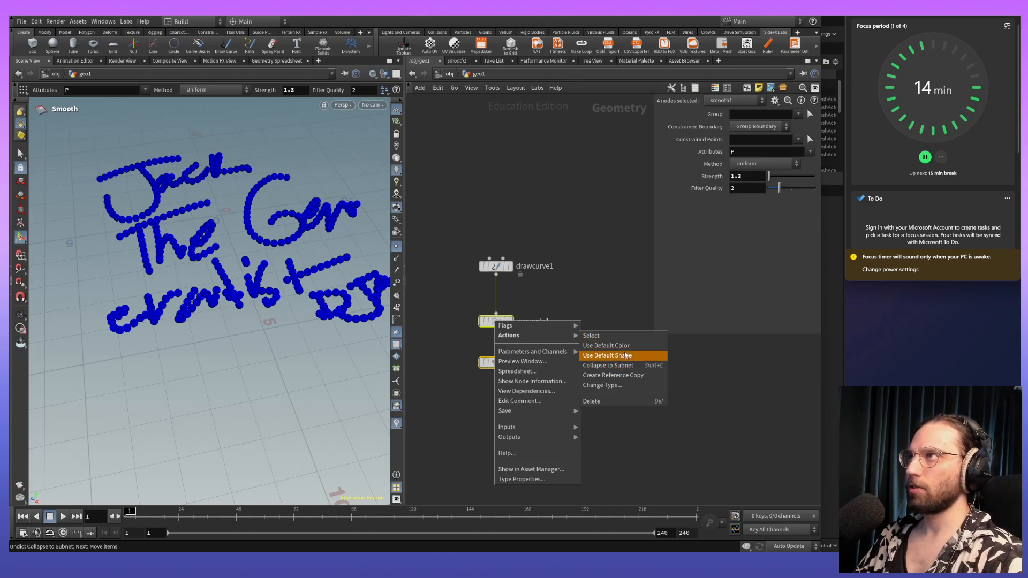
pyautogui.click(630, 368)
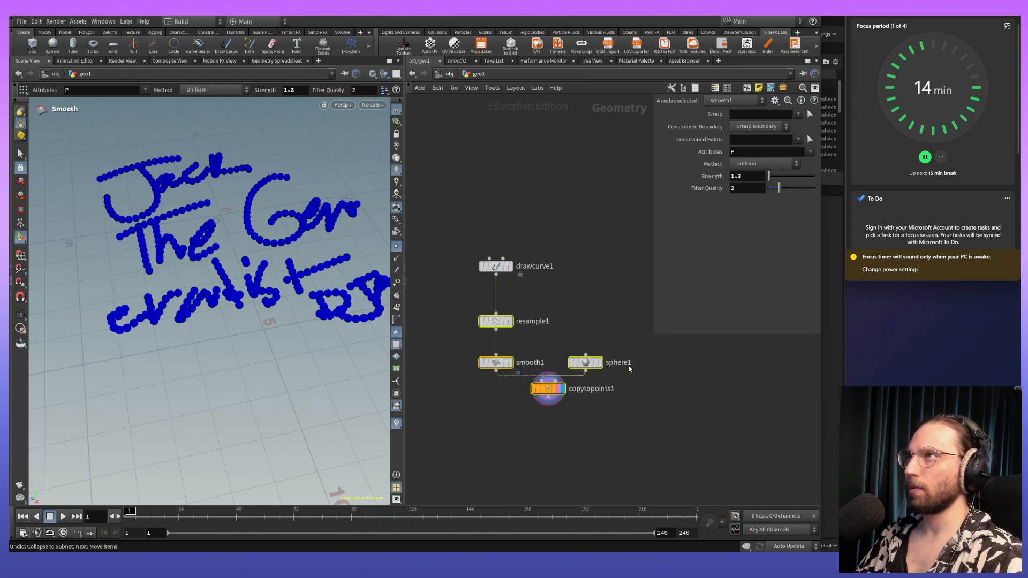
pyautogui.moveTo(496, 323); pyautogui.dragTo(585, 310)
pyautogui.moveTo(614, 361); pyautogui.dragTo(547, 345, button='middle')
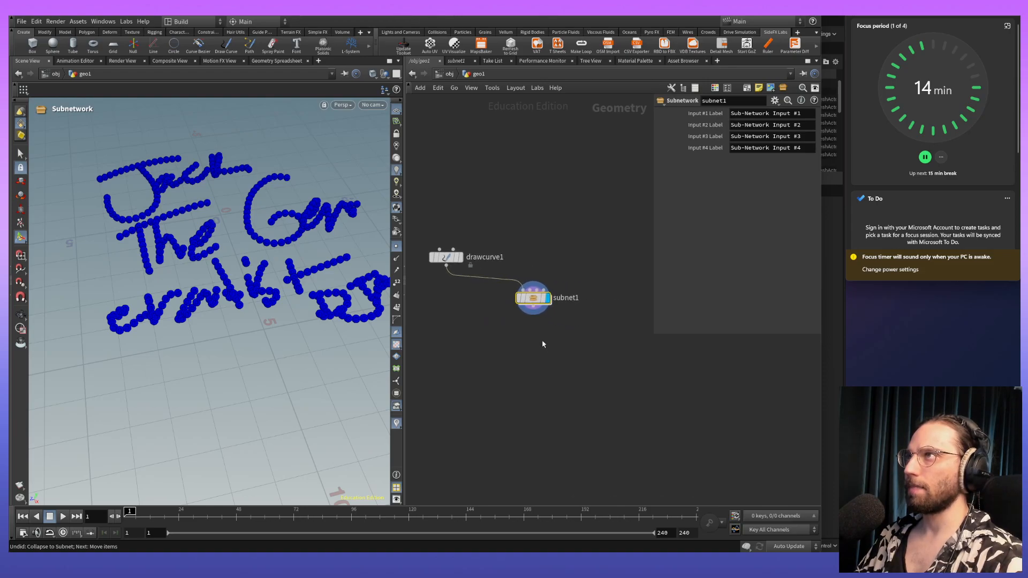
# Go inside subnet1, move the first input node up above resample1 and look over the other input nodes.
pyautogui.doubleClick(534, 299)
pyautogui.moveTo(587, 377); pyautogui.dragTo(484, 344, button='middle')
pyautogui.moveTo(642, 310); pyautogui.dragTo(569, 320, button='middle')
pyautogui.moveTo(439, 324); pyautogui.dragTo(612, 307, button='middle')
pyautogui.moveTo(469, 321); pyautogui.dragTo(603, 304, button='middle')
pyautogui.moveTo(488, 250); pyautogui.dragTo(488, 225)
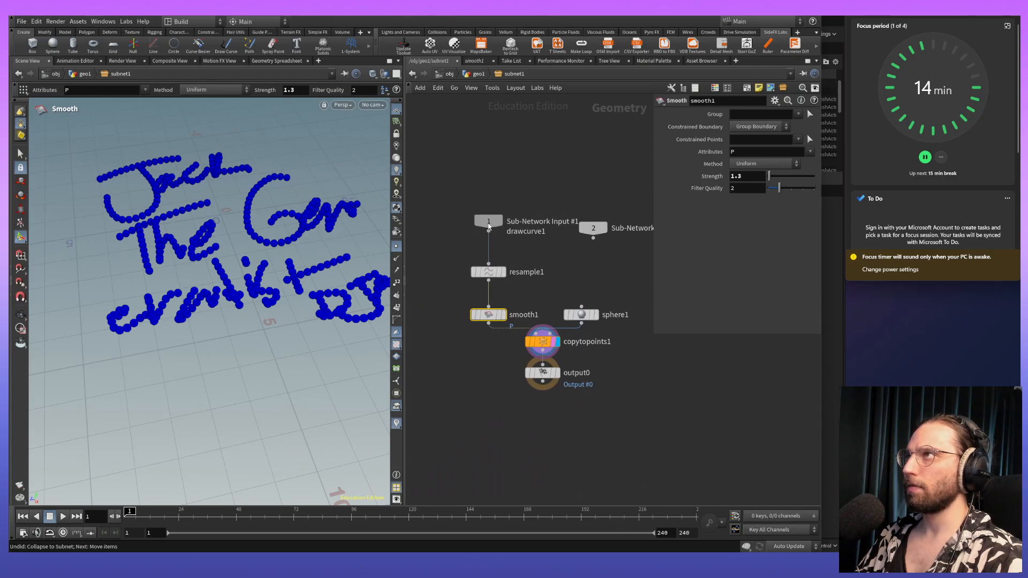
pyautogui.moveTo(608, 268); pyautogui.dragTo(533, 265, button='middle')
pyautogui.moveTo(559, 207); pyautogui.dragTo(630, 237)
pyautogui.moveTo(585, 267); pyautogui.dragTo(620, 272, button='middle')
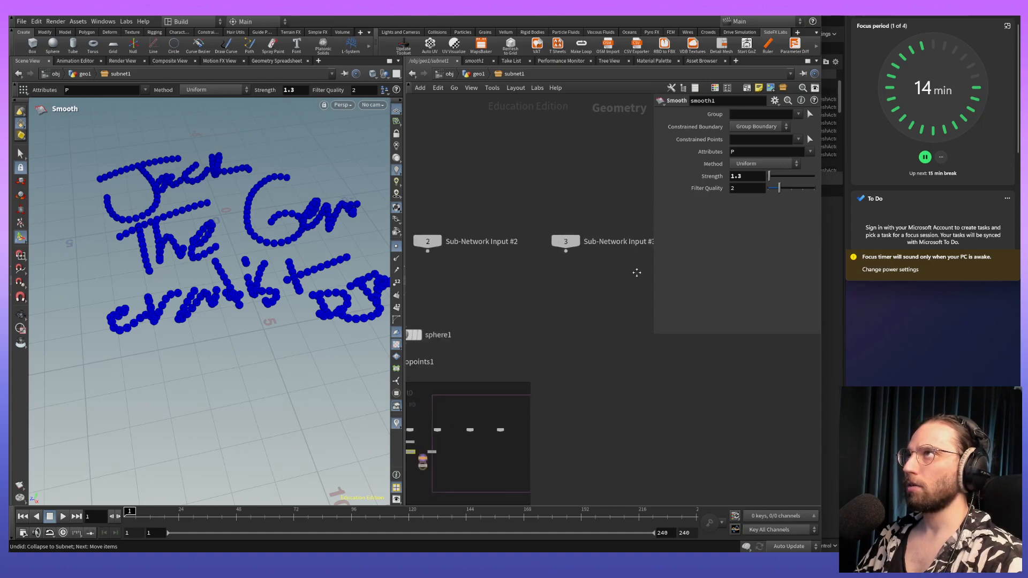
# Return to the geo1 network and select both drawcurve1 and subnet1.
pyautogui.click(472, 75)
pyautogui.click(473, 259)
pyautogui.click(533, 297)
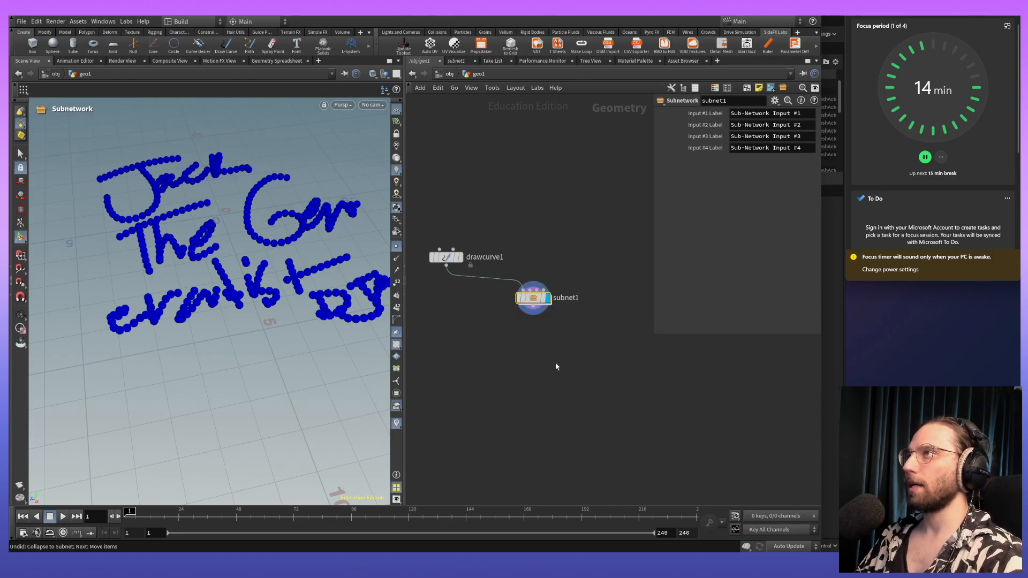
pyautogui.rightClick(536, 346)
pyautogui.click(422, 218)
pyautogui.moveTo(422, 217); pyautogui.dragTo(563, 361)
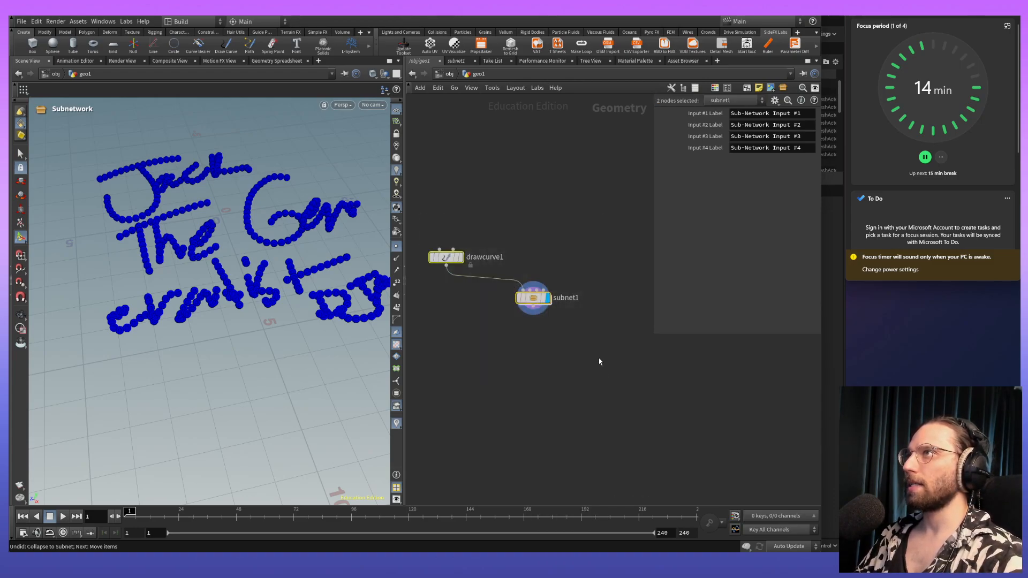
pyautogui.rightClick(534, 300)
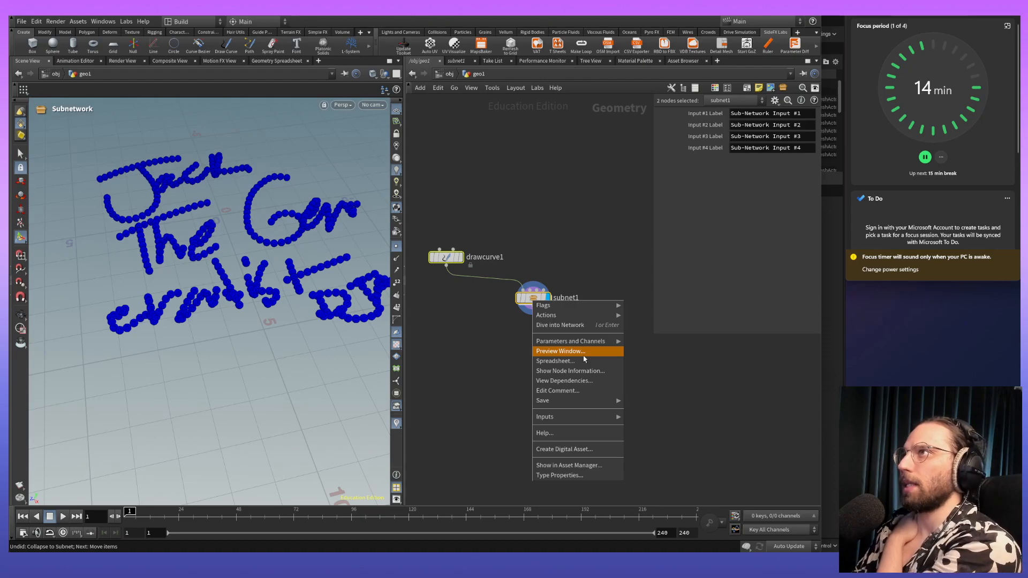
pyautogui.moveTo(584, 316)
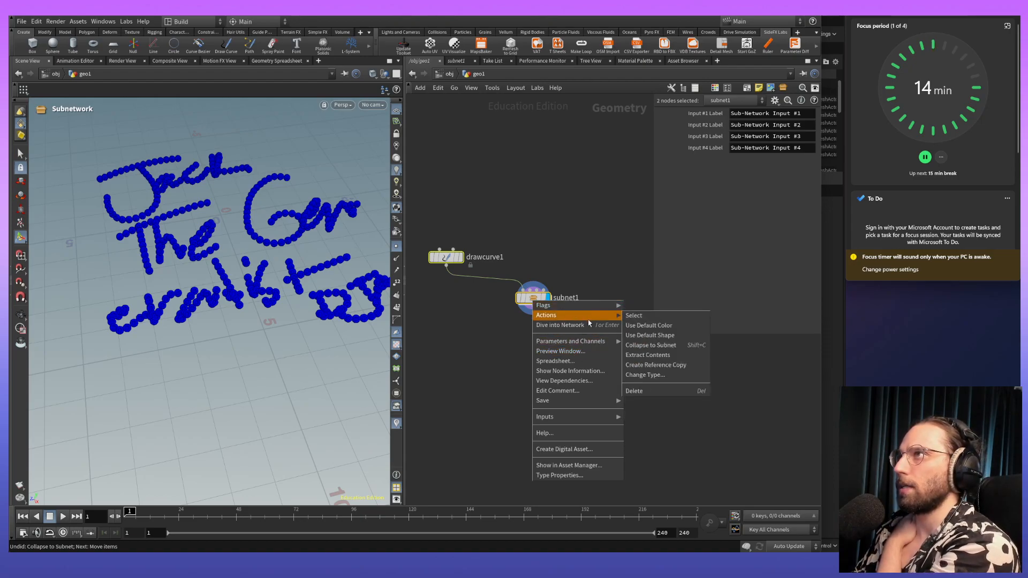
pyautogui.moveTo(589, 346)
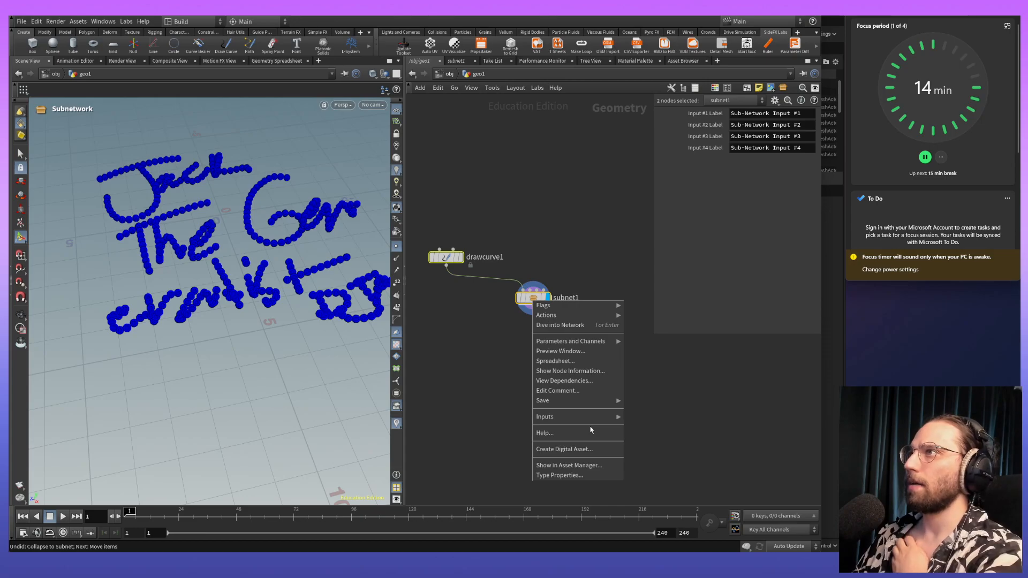
pyautogui.moveTo(592, 402)
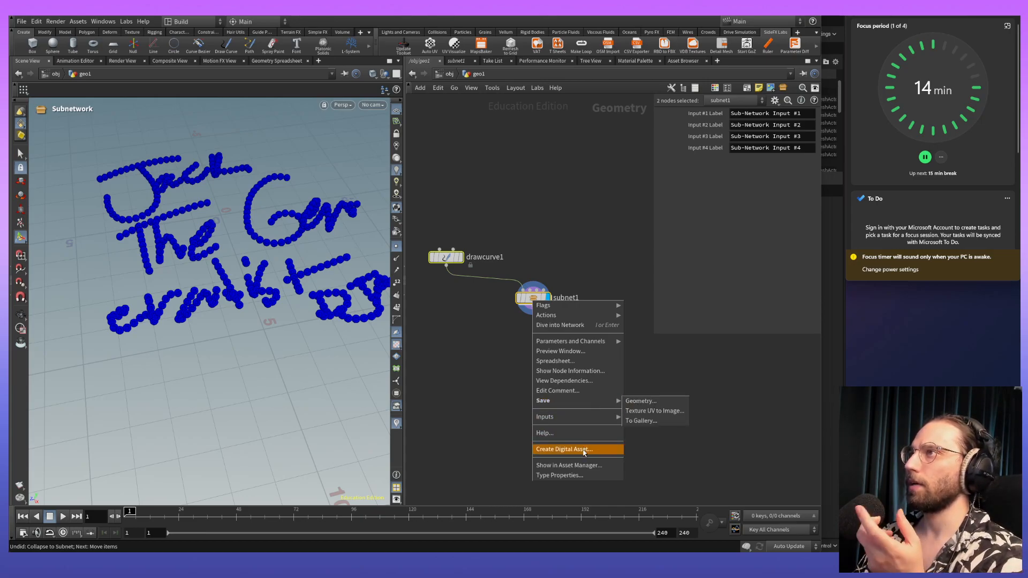
pyautogui.click(518, 339)
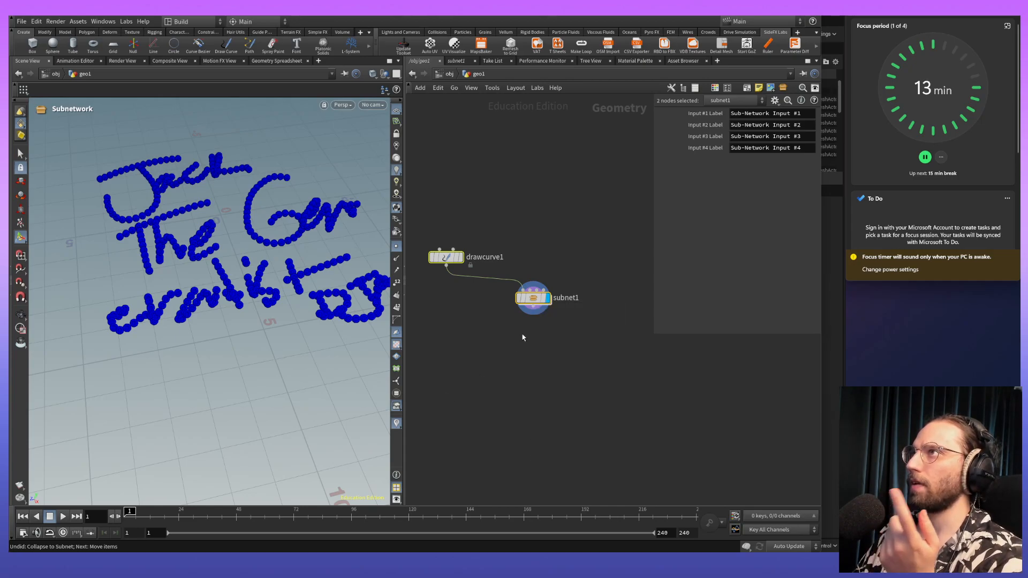
pyautogui.click(516, 360)
pyautogui.press('Tab')
# Start a new digital asset from subnet1 and set its asset label to DJA_DrawSpheresHDA.
pyautogui.moveTo(427, 218); pyautogui.dragTo(574, 395)
pyautogui.rightClick(534, 303)
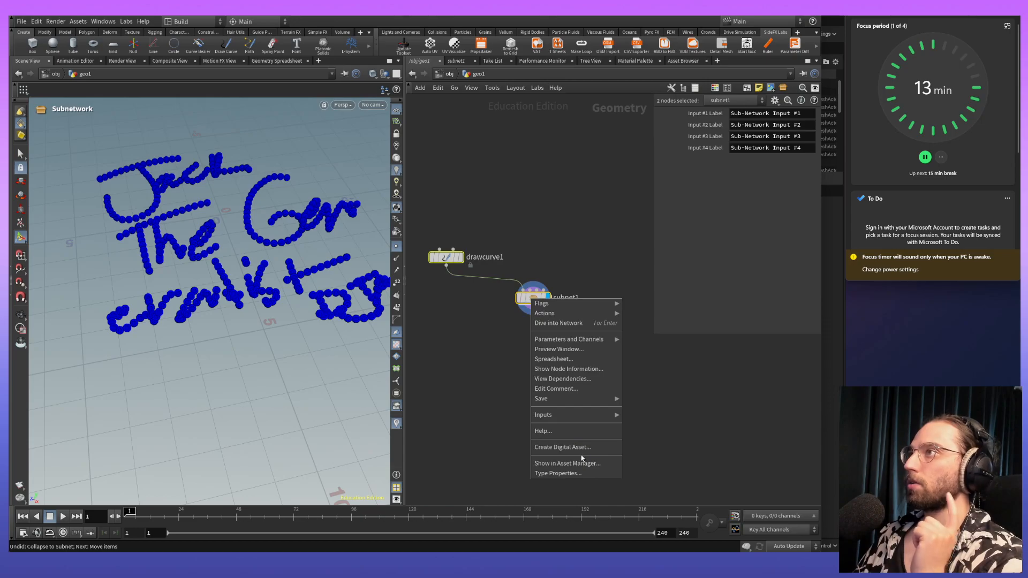
pyautogui.click(572, 447)
pyautogui.moveTo(429, 157); pyautogui.dragTo(689, 177)
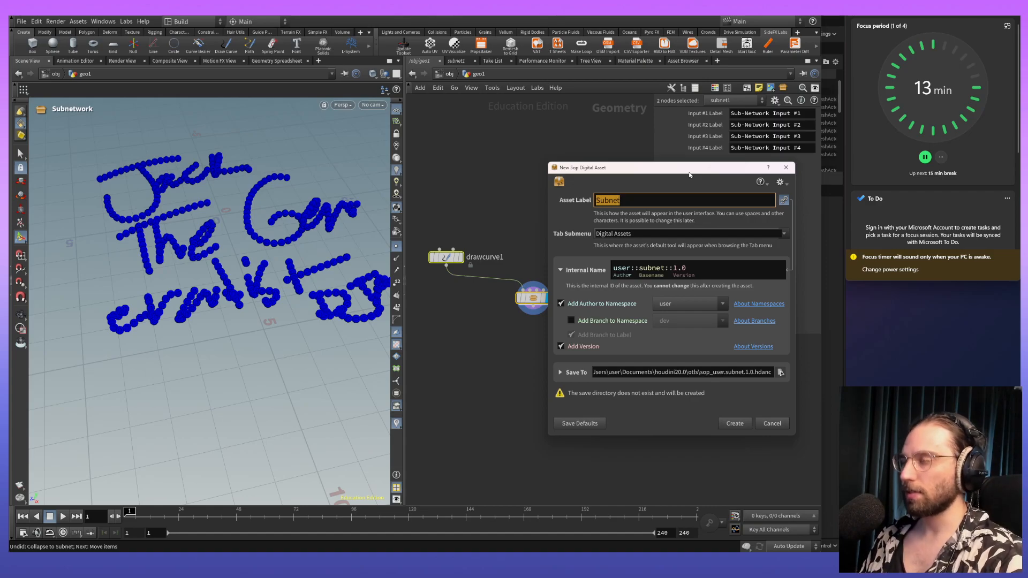
pyautogui.write('DrawSph')
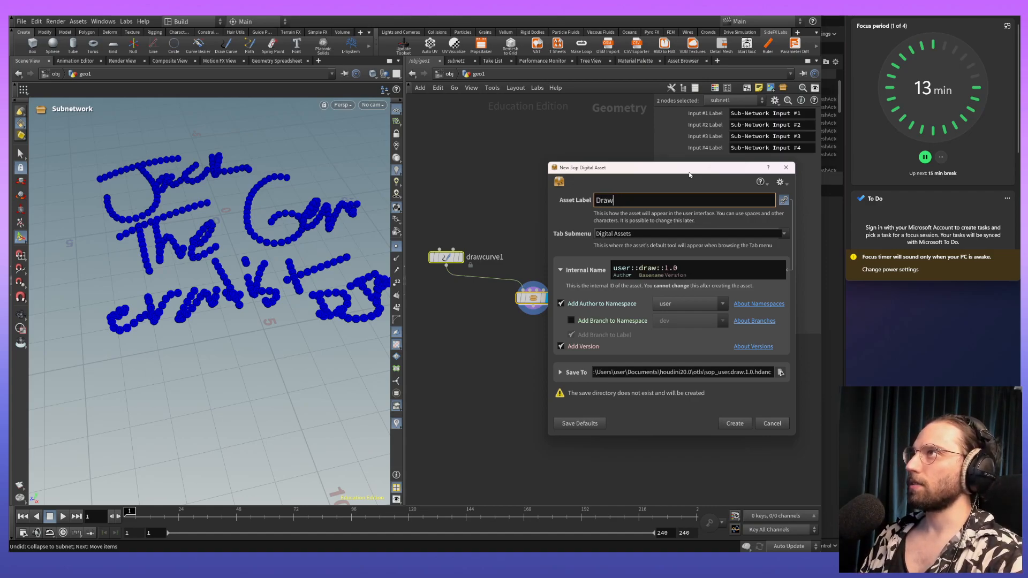
pyautogui.write('eres')
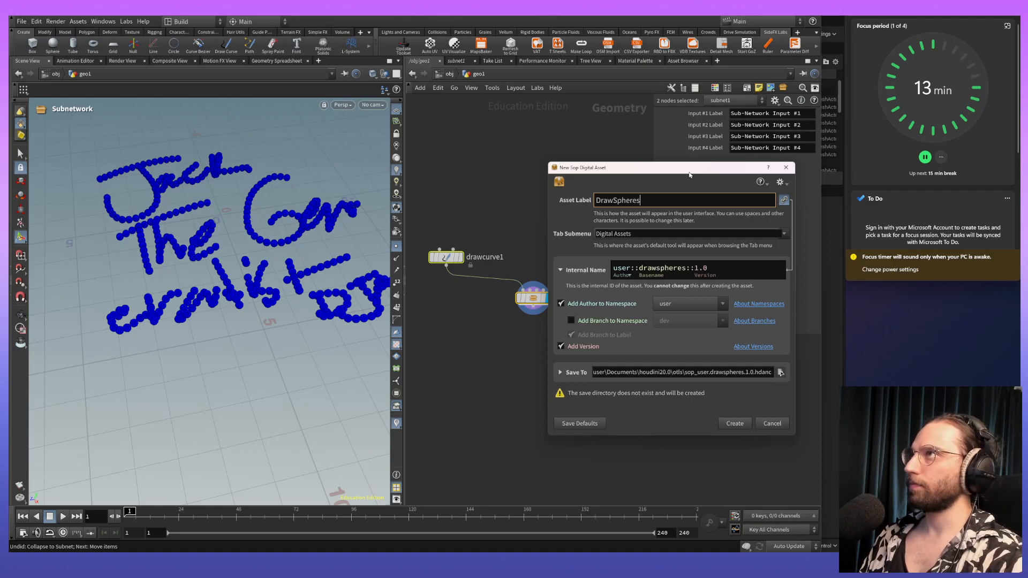
pyautogui.write('HDA')
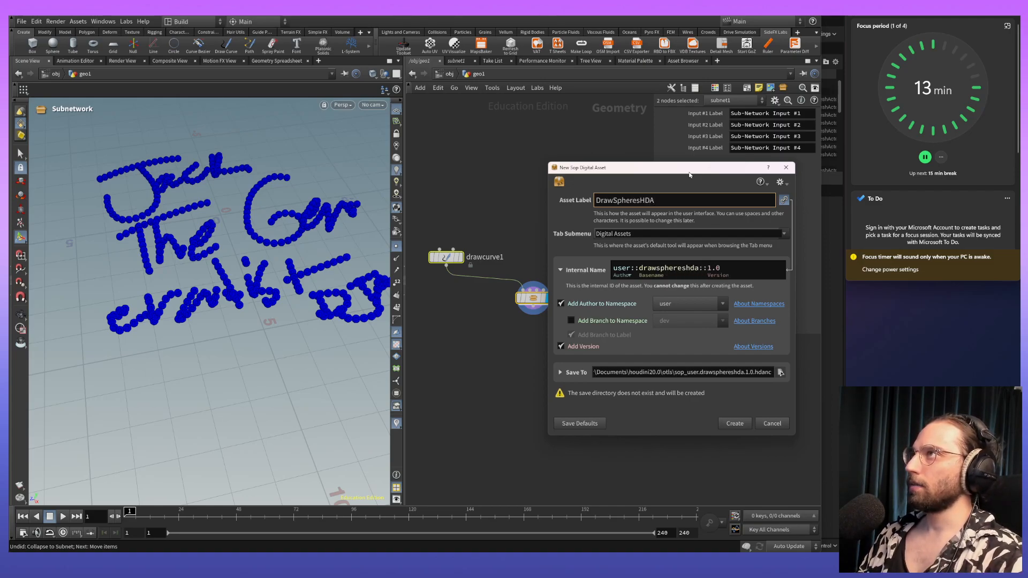
pyautogui.write('DJA_')
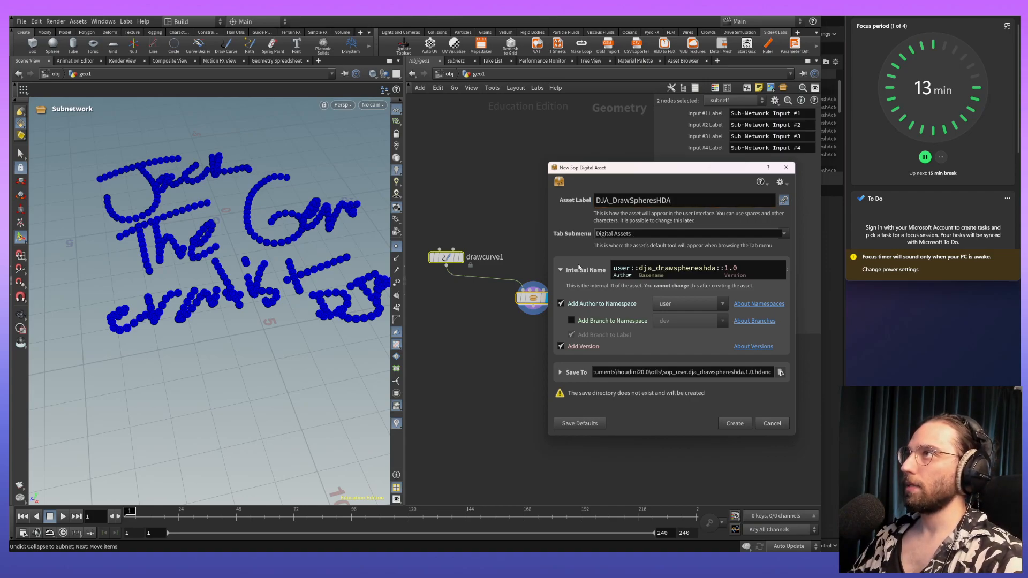
# Examine the new asset's label, internal name, version and author namespace settings.
pyautogui.click(628, 276)
pyautogui.click(630, 284)
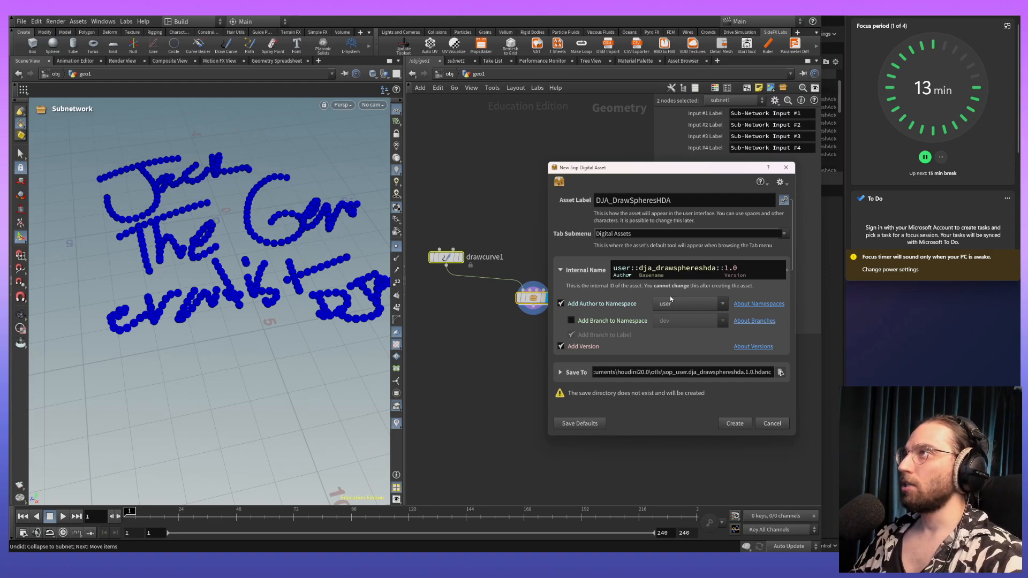
pyautogui.moveTo(672, 201); pyautogui.dragTo(594, 200)
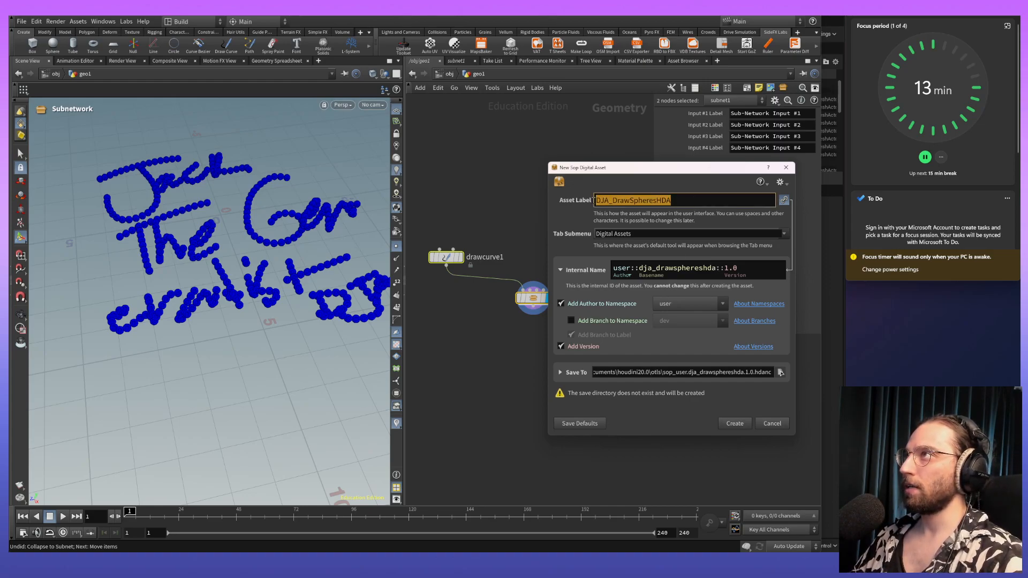
pyautogui.click(704, 270)
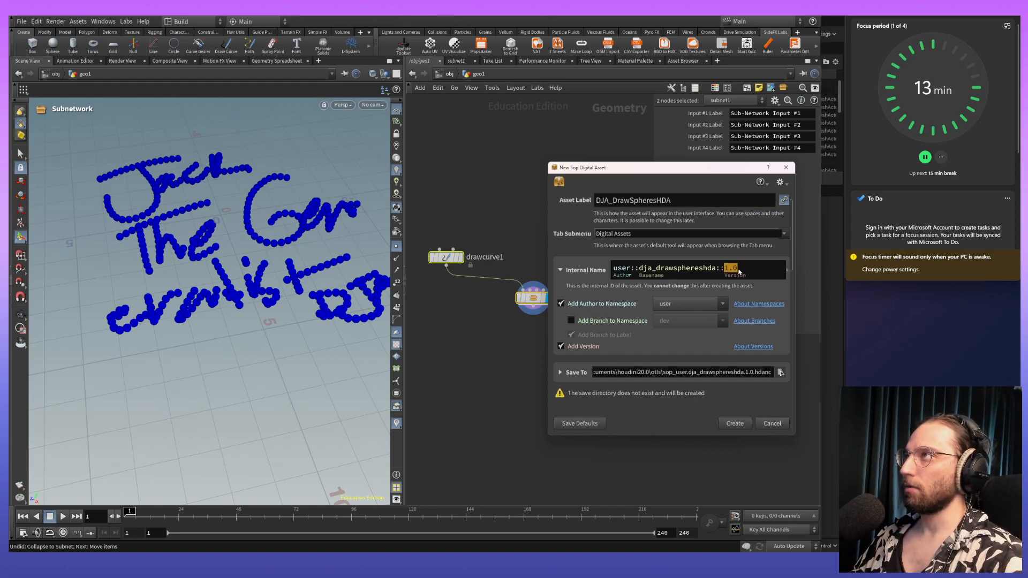
pyautogui.click(682, 304)
pyautogui.click(687, 301)
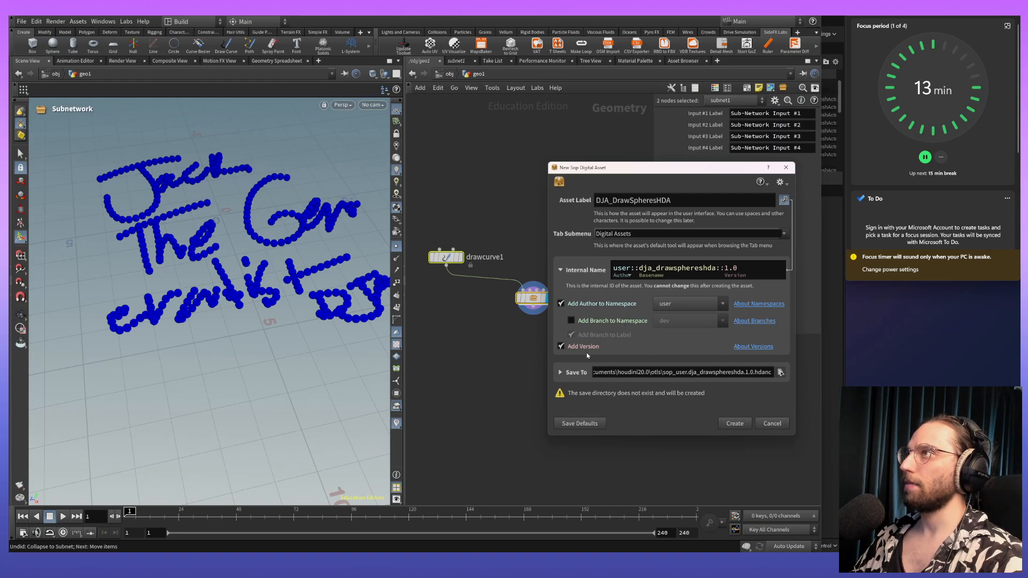
# Try to open the asset's complete save path, including the .hdanc file name, in File Explorer.
pyautogui.click(723, 372)
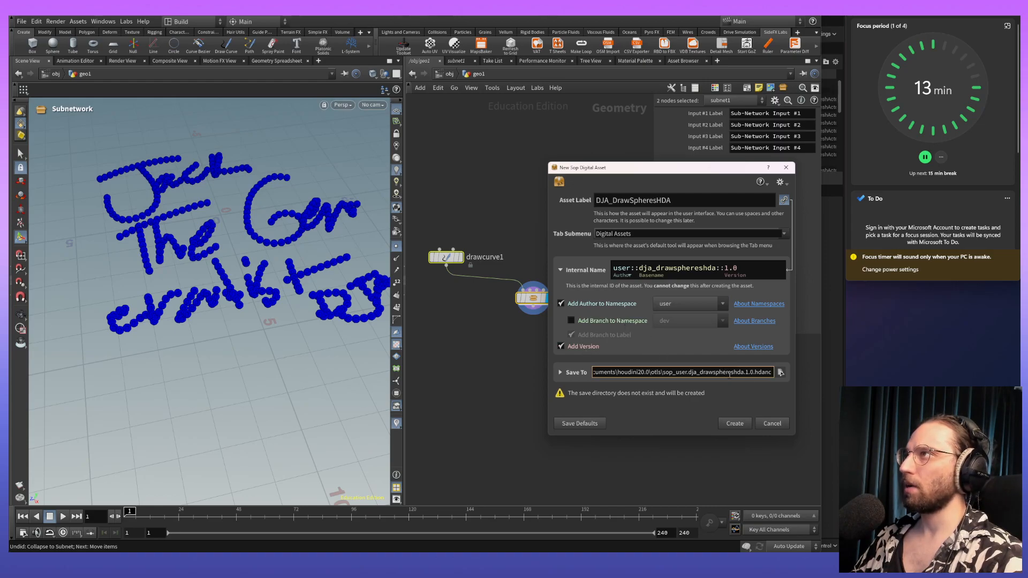
pyautogui.hotkey('ctrl', 'a')
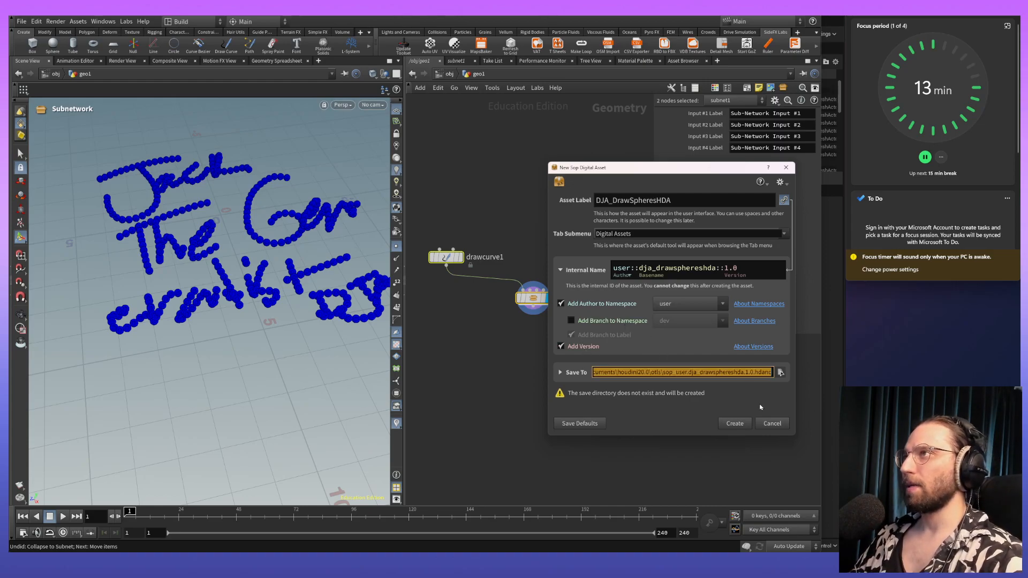
pyautogui.press('super+e')
pyautogui.click(617, 166)
pyautogui.write('C:\\Users\\user\\Documents\\houdini20.0\\otls\\sop_user.dja_drawsphereshda.1.0.hdanc')
pyautogui.press('Return')
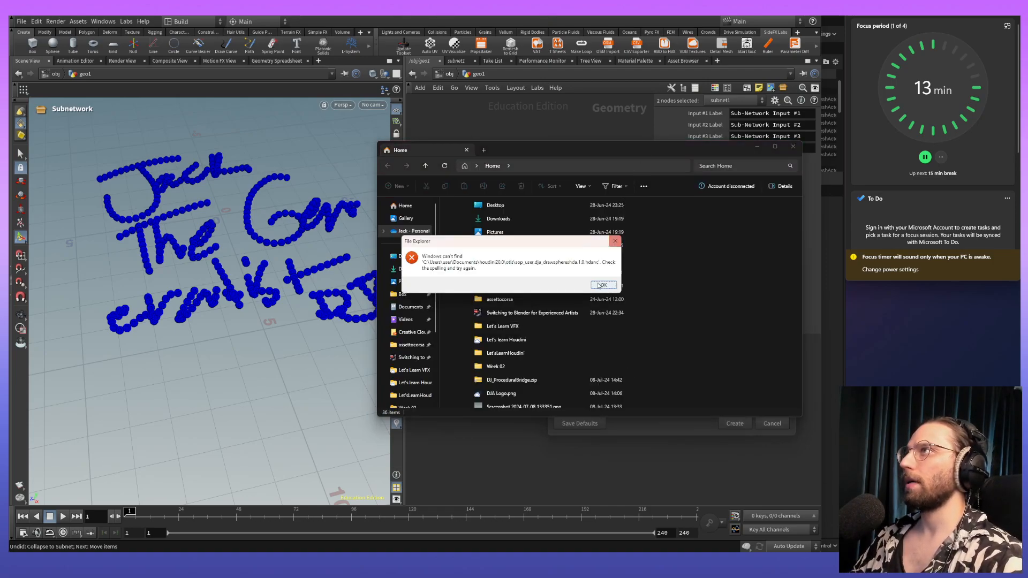
pyautogui.click(603, 284)
pyautogui.hotkey('alt', 'F4')
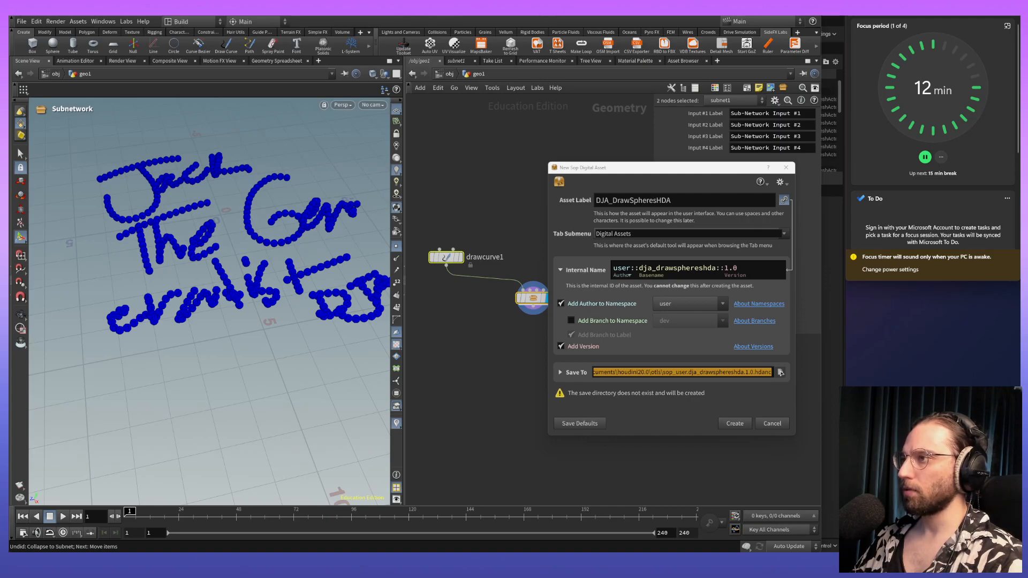
# Open a new File Explorer window and enter the folder path C:\Users\user\Documents\houdini20.0\otls.
pyautogui.press('super+e')
pyautogui.hotkey('alt', 'd')
pyautogui.write('C:\\Users\\user\\Documents\\houdini20.0\\otls')
pyautogui.doubleClick(508, 443)
pyautogui.click(525, 442)
pyautogui.doubleClick(509, 443)
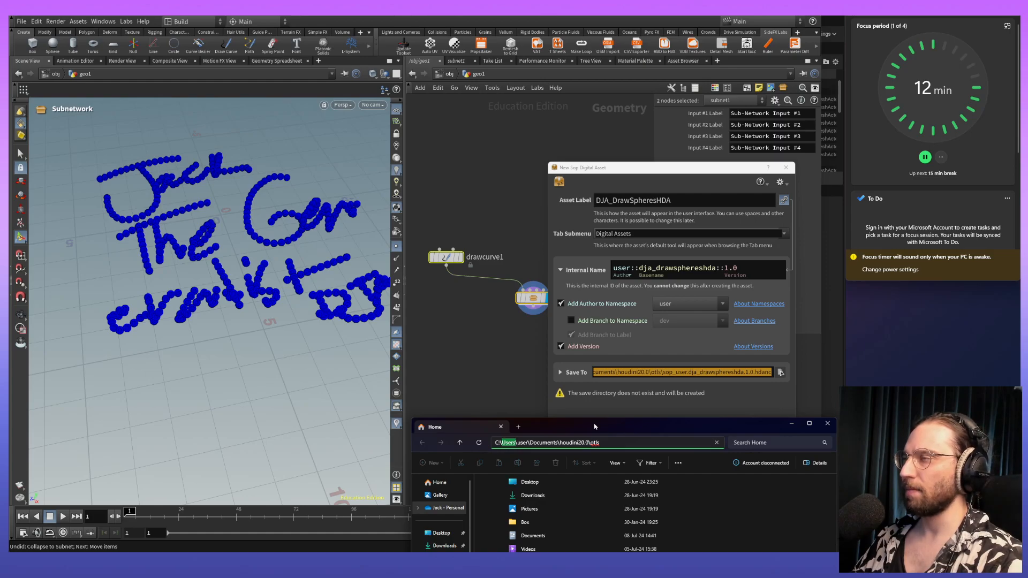
pyautogui.moveTo(594, 426); pyautogui.dragTo(602, 398)
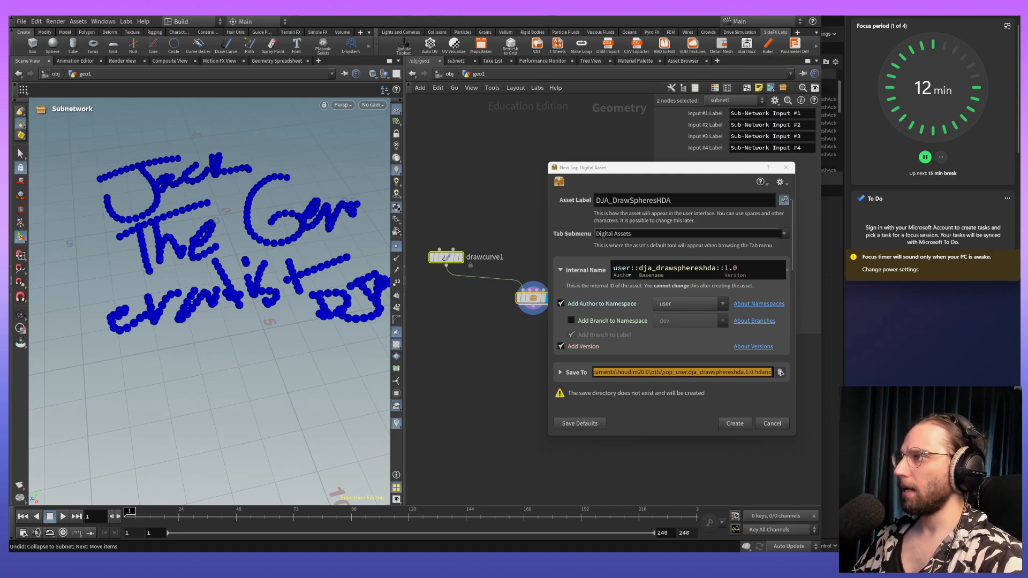
# Review the save location in the new asset dialog and create the digital asset with the default path.
pyautogui.click(650, 372)
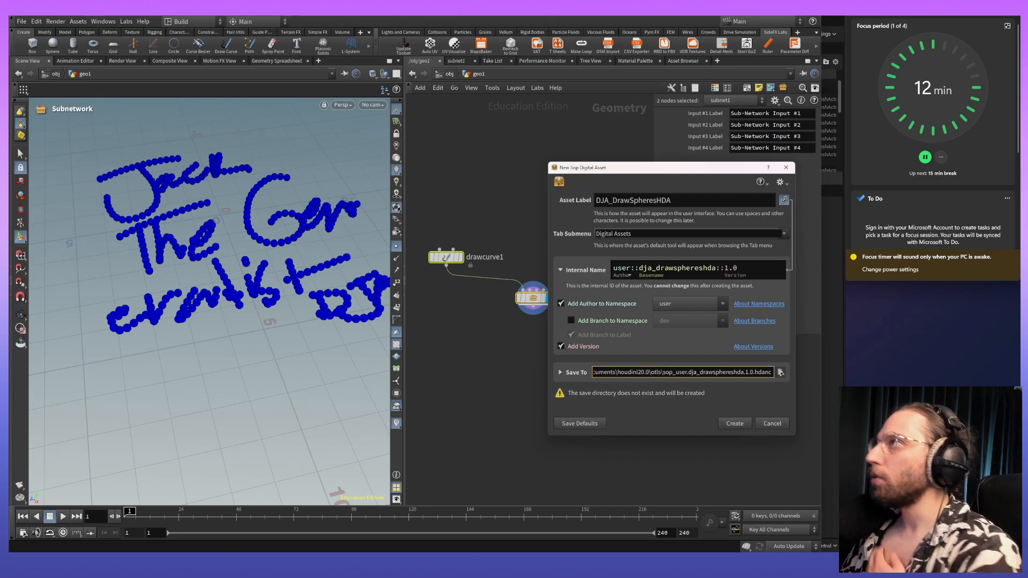
pyautogui.click(780, 373)
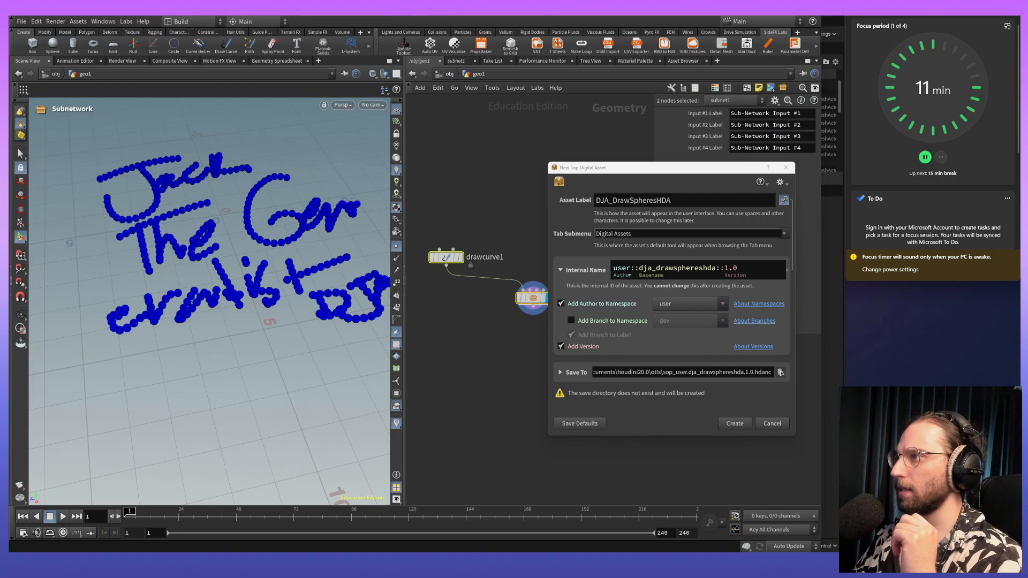
pyautogui.click(748, 425)
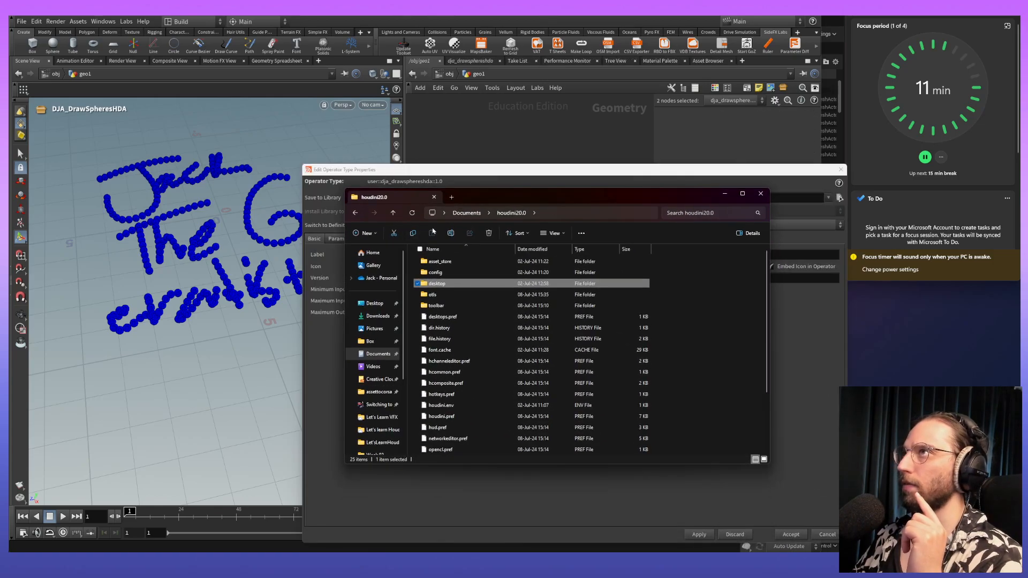
# Check the otls folder inside houdini20.0 in File Explorer and pin that folder to Quick access.
pyautogui.click(413, 213)
pyautogui.doubleClick(434, 295)
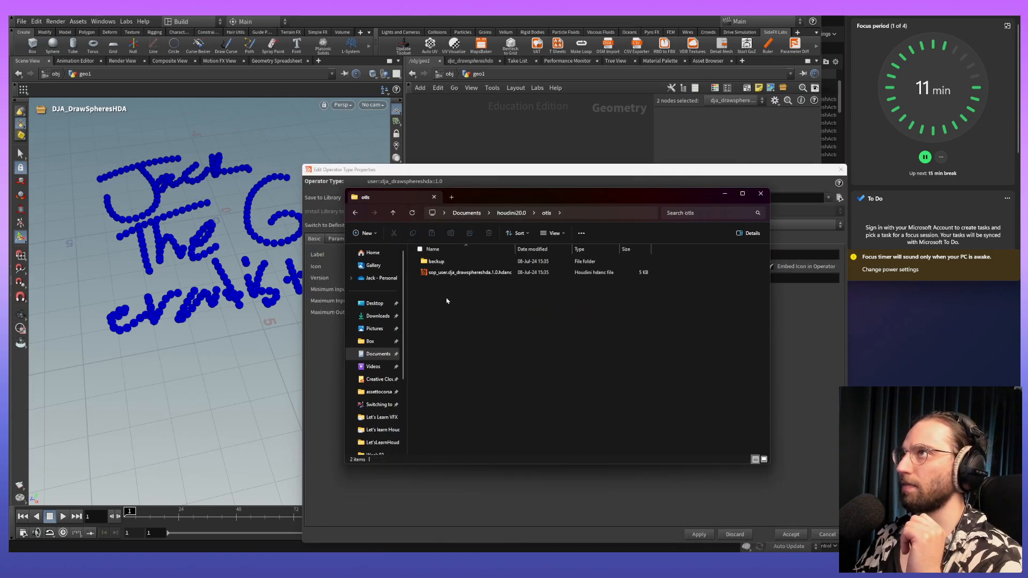
pyautogui.click(517, 213)
pyautogui.rightClick(445, 296)
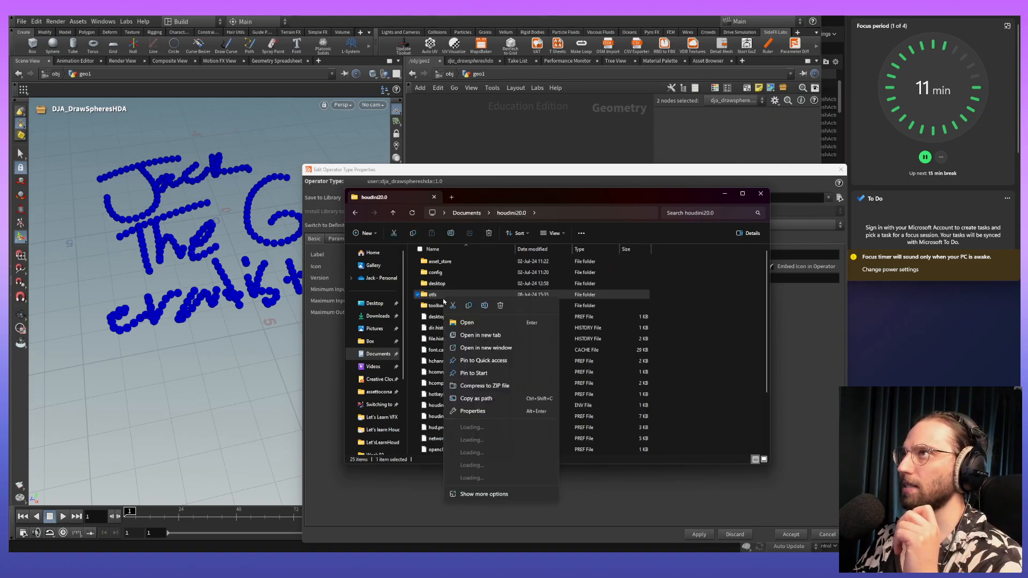
pyautogui.click(504, 361)
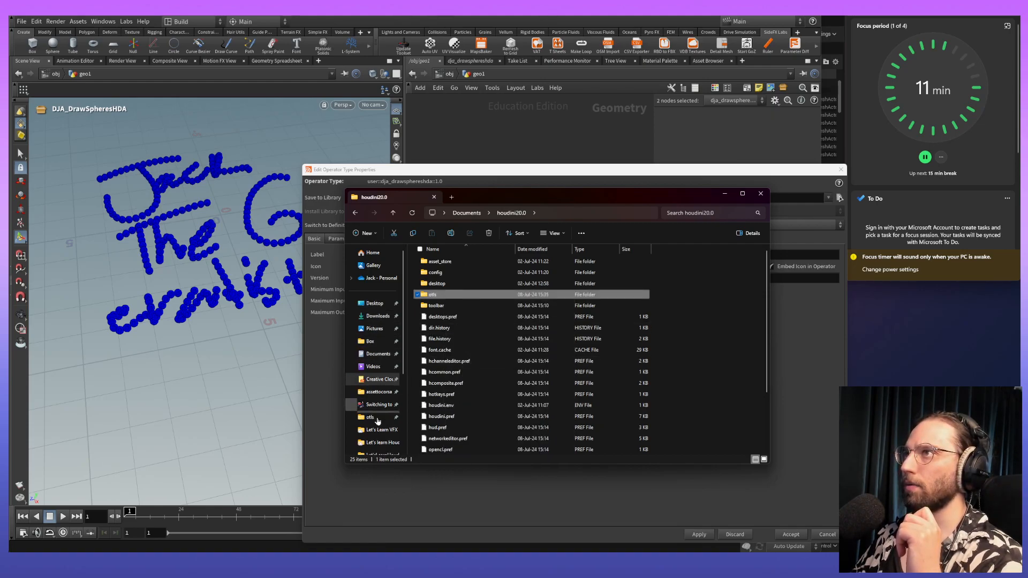
pyautogui.click(383, 422)
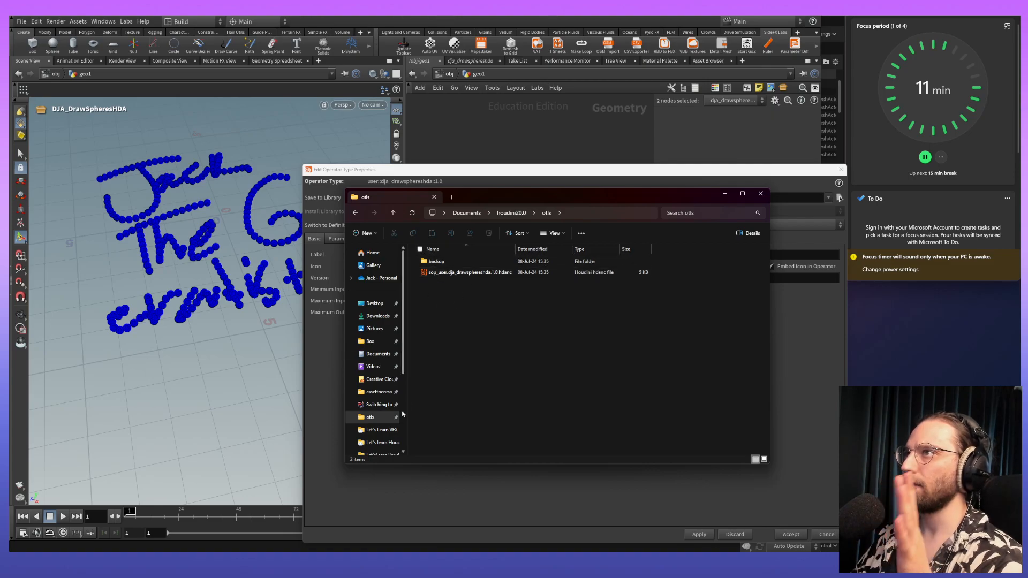
# Enlarge the file icons in the otls folder and move its Quick access entry to just below Downloads.
pyautogui.click(476, 274)
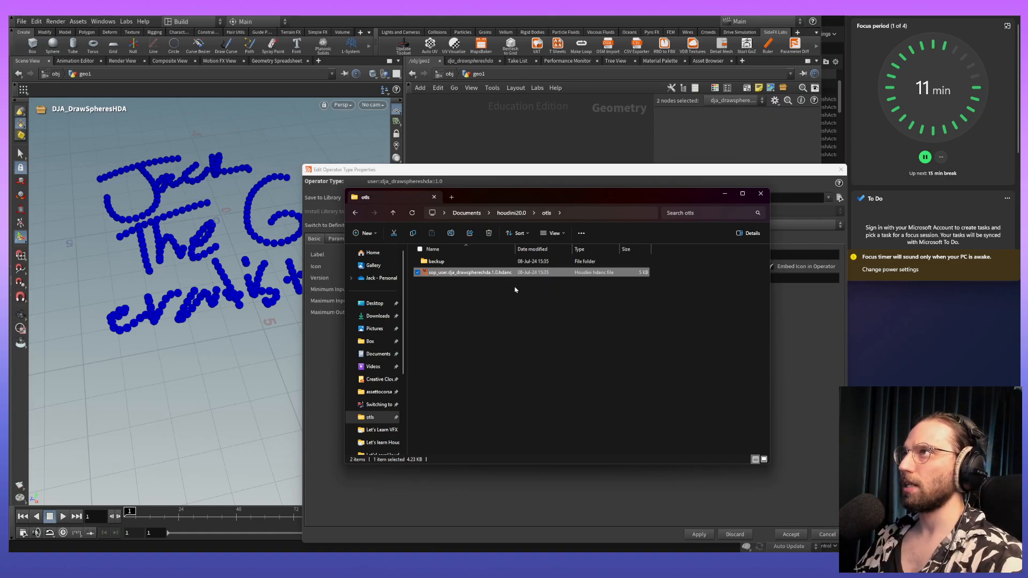
pyautogui.keyDown('ctrl'); pyautogui.scroll(5, 501, 337); pyautogui.keyUp('ctrl')
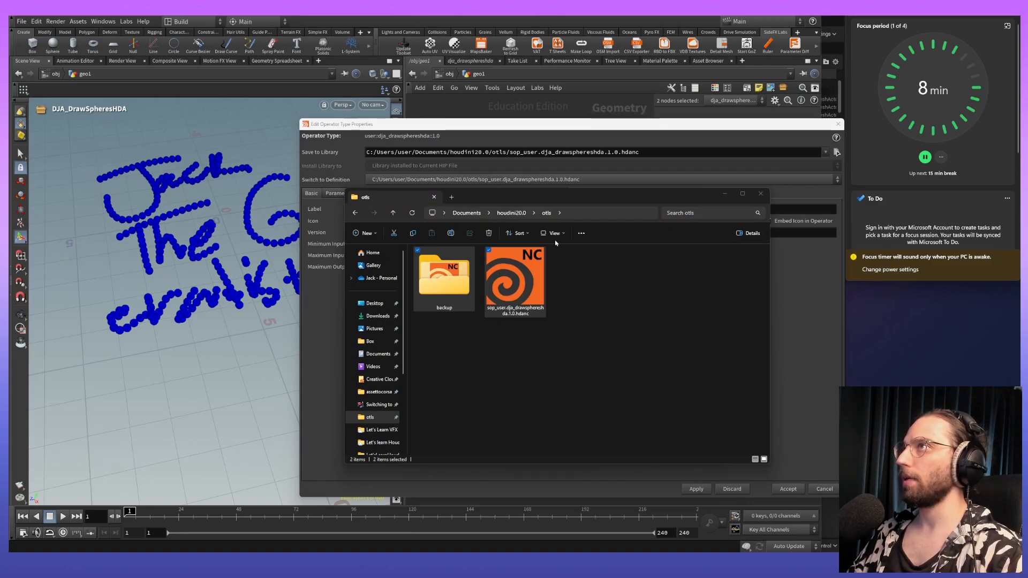
pyautogui.moveTo(373, 427); pyautogui.dragTo(368, 331)
pyautogui.click(369, 333)
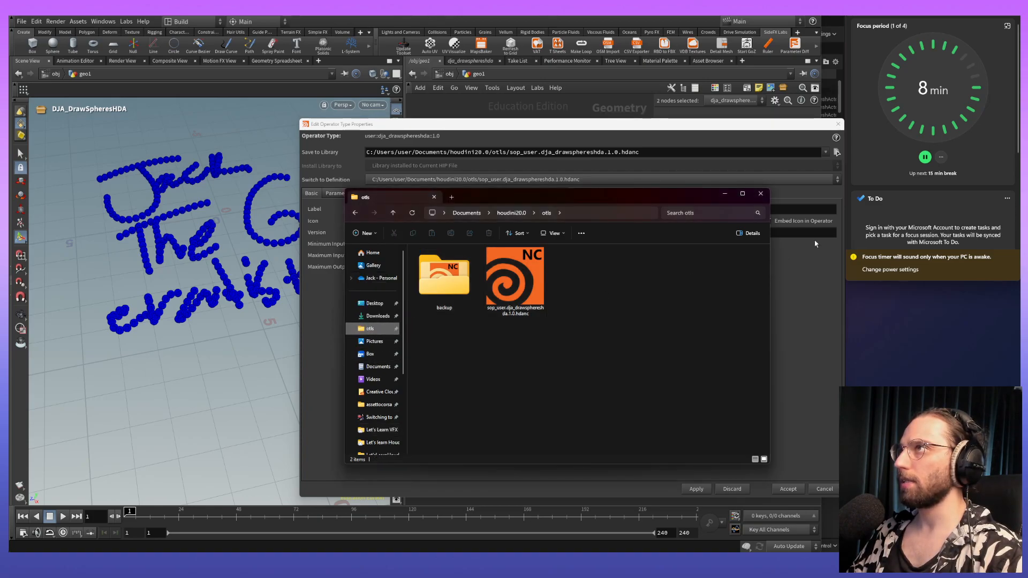
pyautogui.click(760, 194)
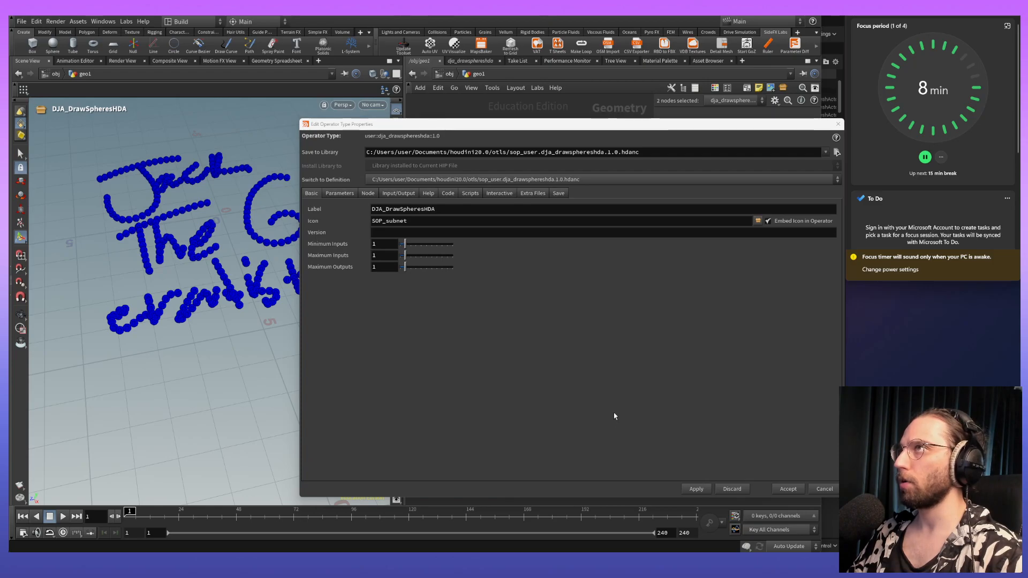
# Look through the asset's type properties, from Parameters, Node and Input/Output to Help, Code, Scripts, Interactive, Extra Files and Save.
pyautogui.moveTo(712, 131); pyautogui.dragTo(821, 107)
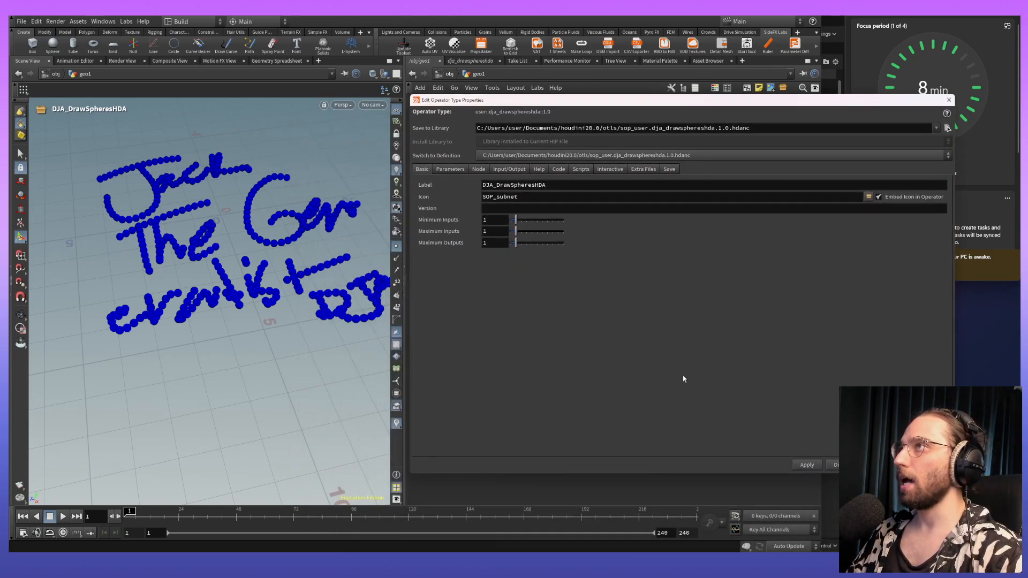
pyautogui.moveTo(744, 99); pyautogui.dragTo(627, 108)
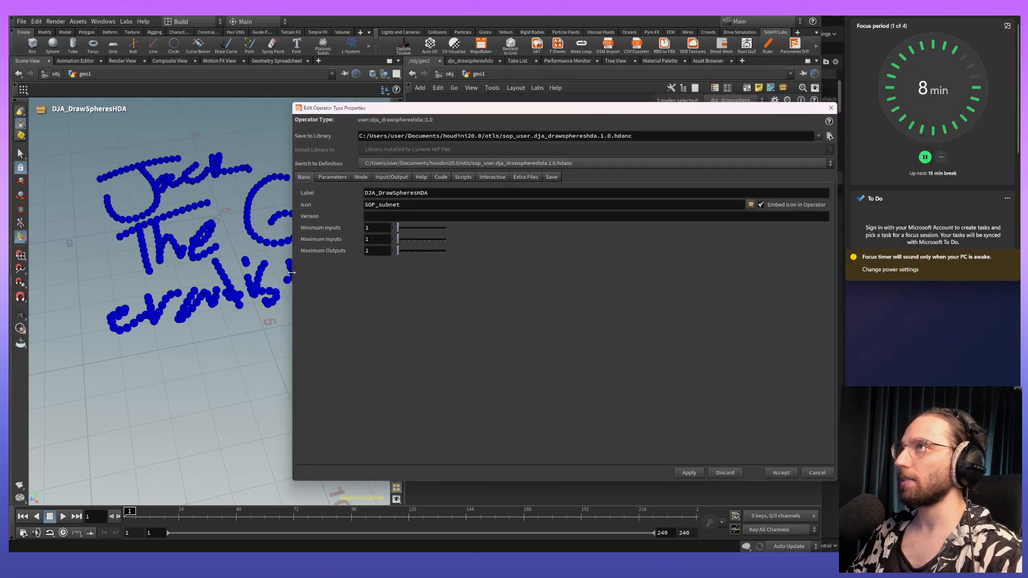
pyautogui.click(331, 178)
pyautogui.click(360, 177)
pyautogui.click(392, 178)
pyautogui.click(435, 177)
pyautogui.click(421, 178)
pyautogui.click(441, 178)
pyautogui.click(463, 177)
pyautogui.click(492, 177)
pyautogui.click(525, 177)
pyautogui.click(552, 177)
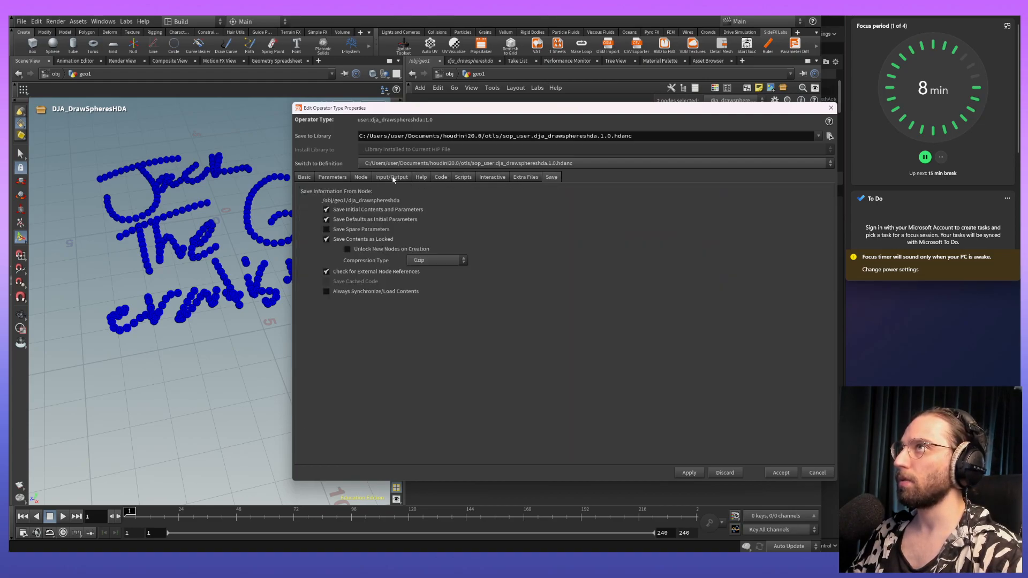
# Review the asset's Basic and Parameters properties once more and accept the type properties.
pyautogui.click(304, 178)
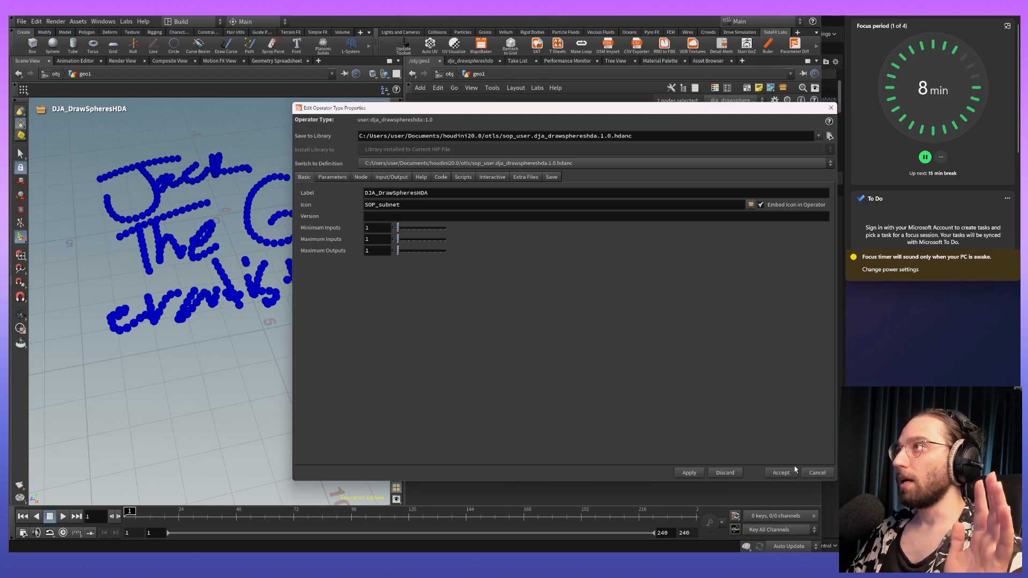
pyautogui.click(332, 177)
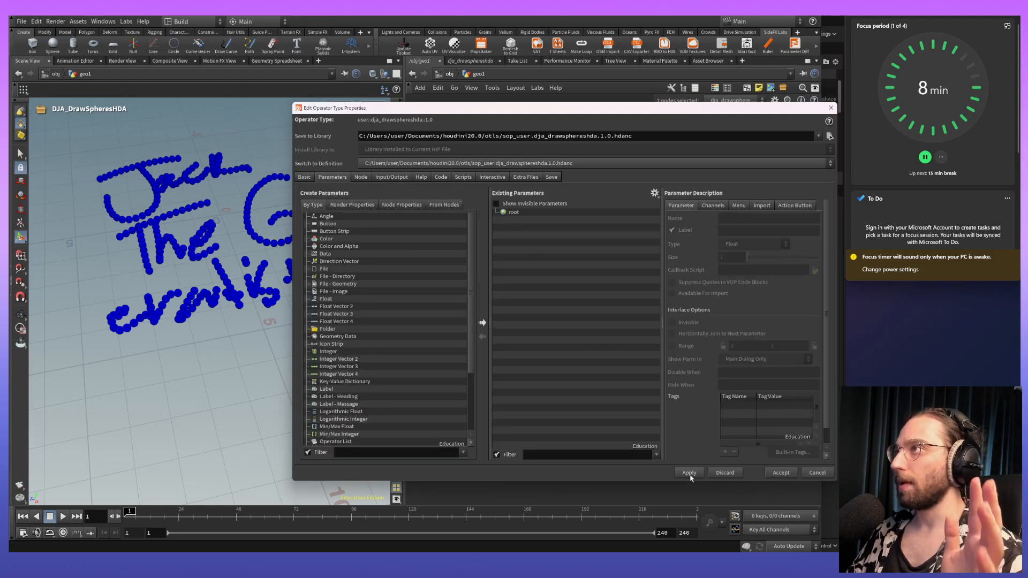
pyautogui.click(777, 477)
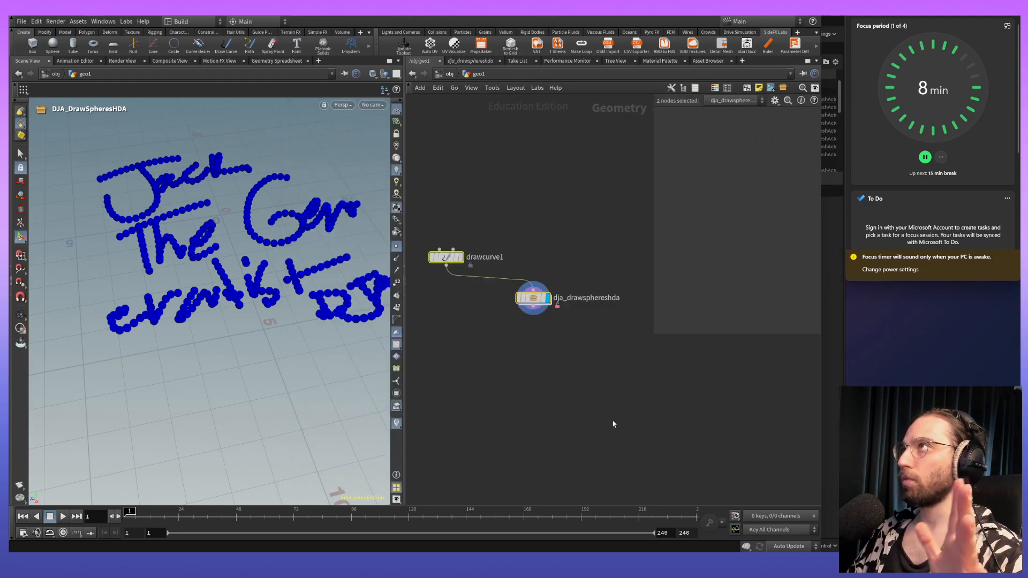
# Switch to Unreal Engine, create a folder named HDAs_W1 in the project's Content folder and open it.
pyautogui.hotkey('alt', 'Tab')
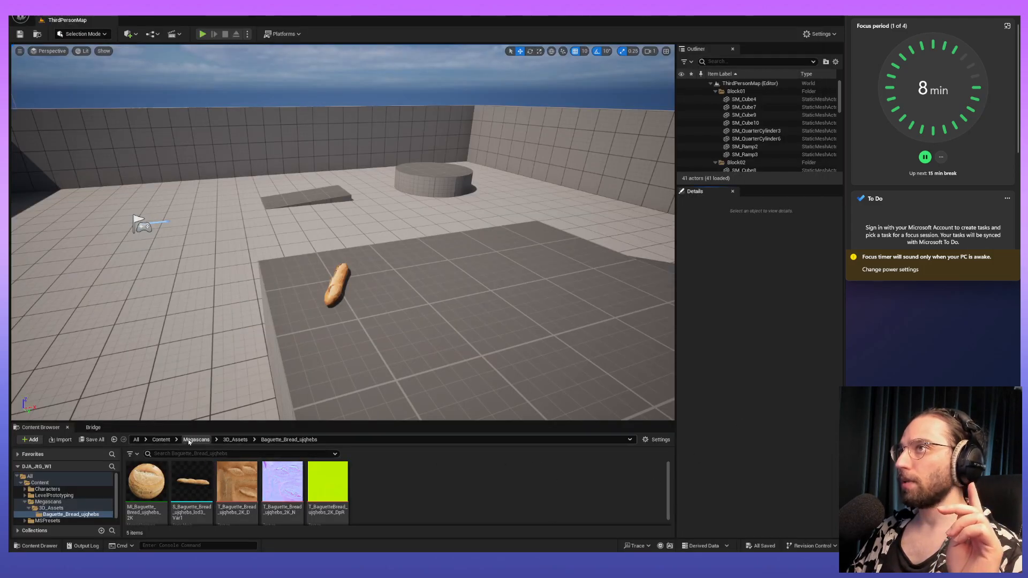
pyautogui.click(161, 440)
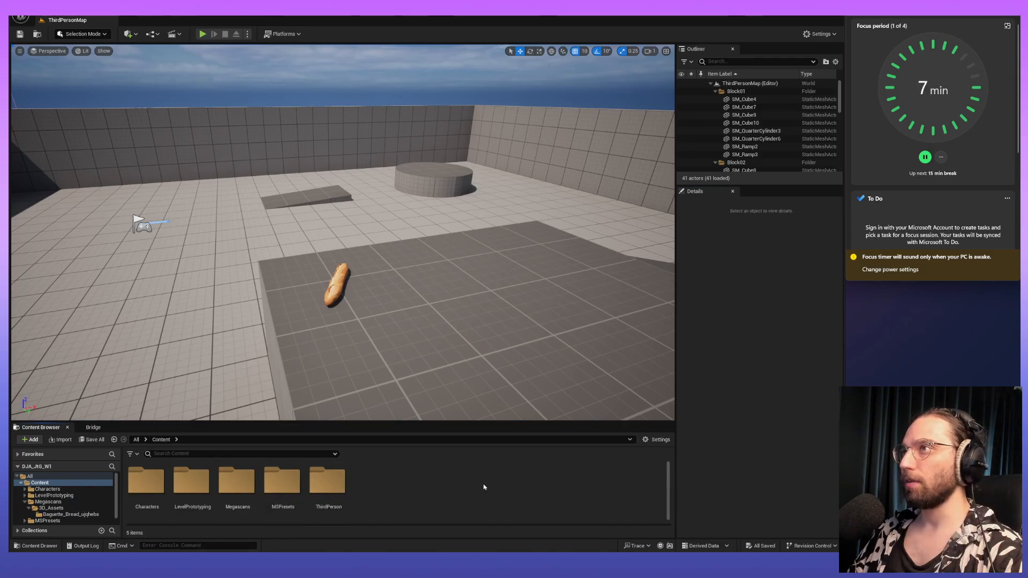
pyautogui.hotkey('ctrl', 'shift', 'n')
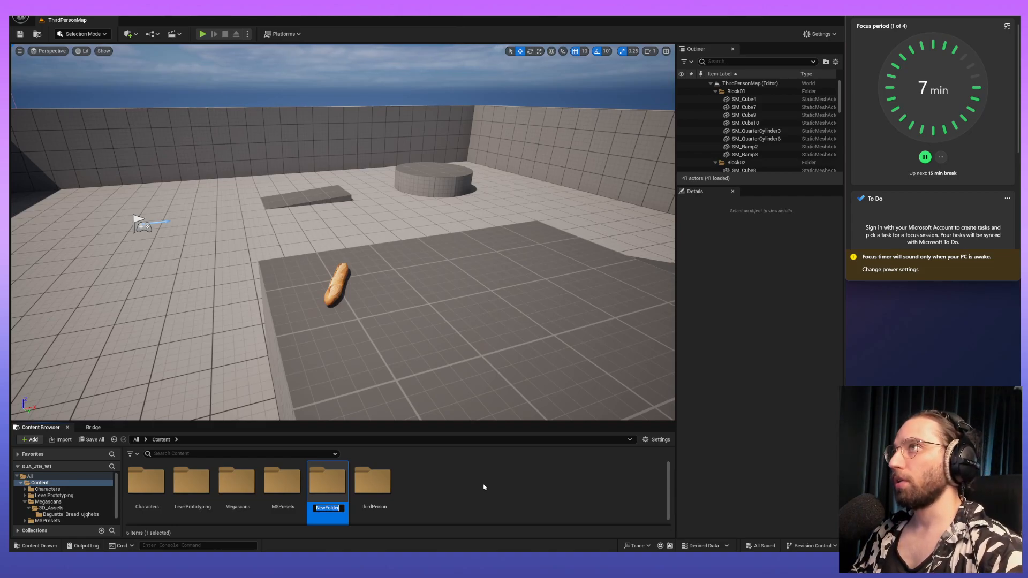
pyautogui.write('HDA')
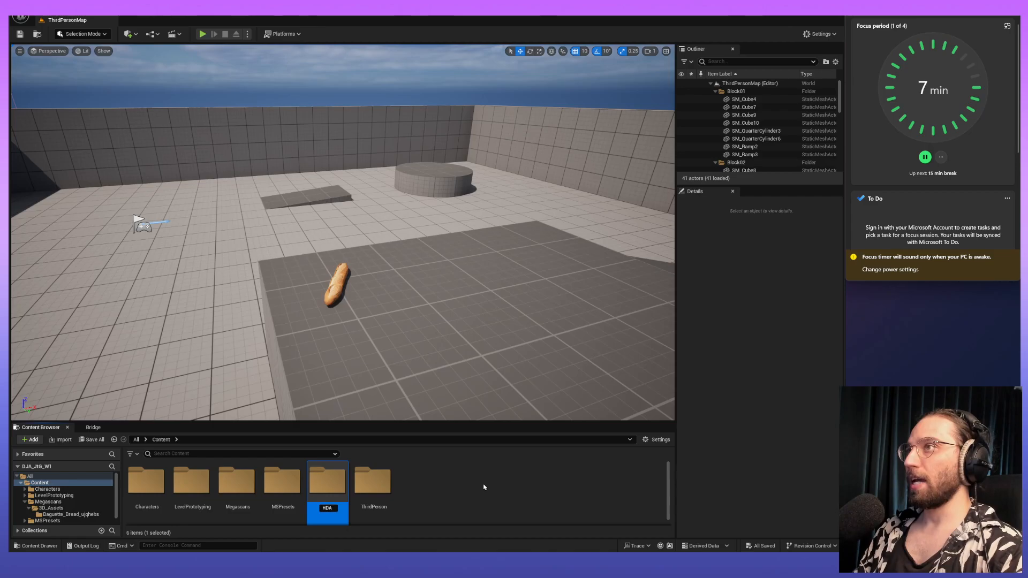
pyautogui.write('s_W1')
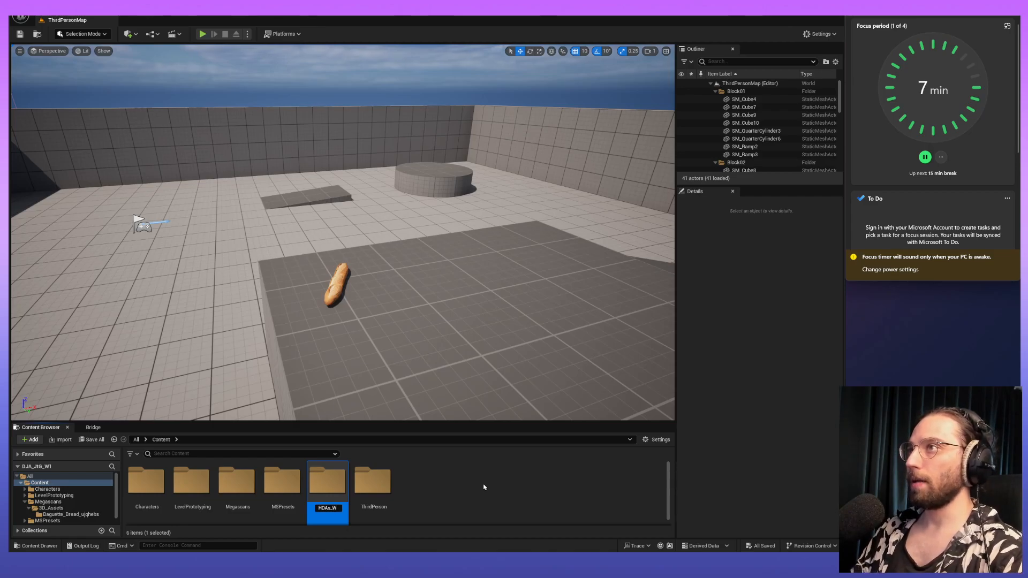
pyautogui.press('Return')
pyautogui.doubleClick(186, 508)
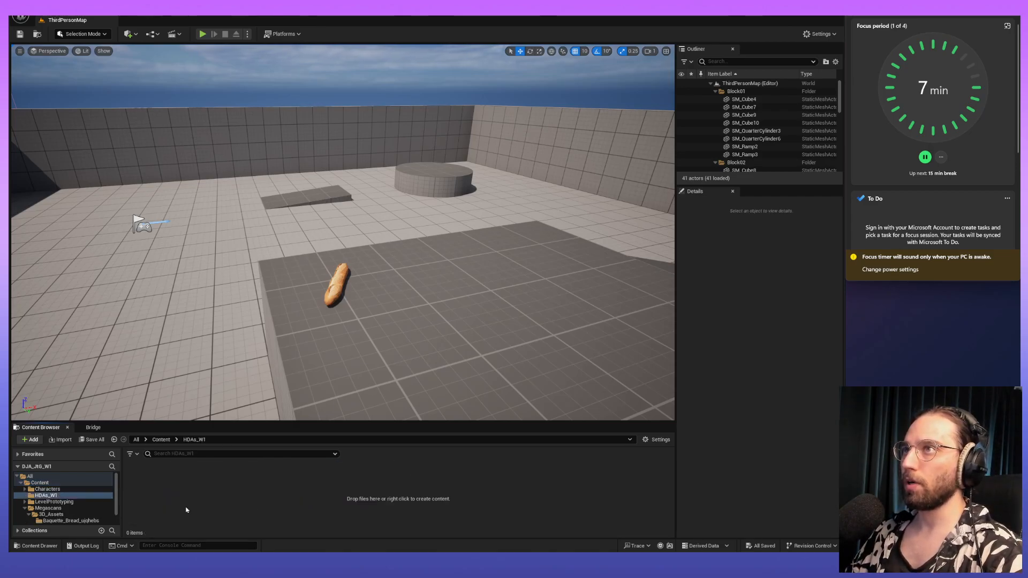
pyautogui.rightClick(220, 486)
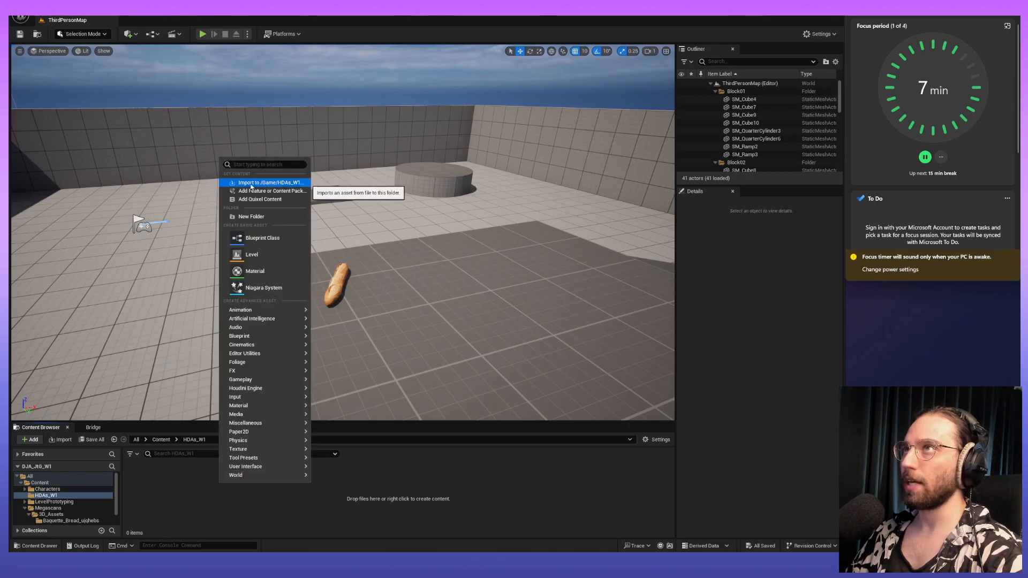
pyautogui.click(485, 507)
pyautogui.rightClick(405, 497)
pyautogui.rightClick(305, 493)
pyautogui.rightClick(231, 494)
pyautogui.rightClick(318, 514)
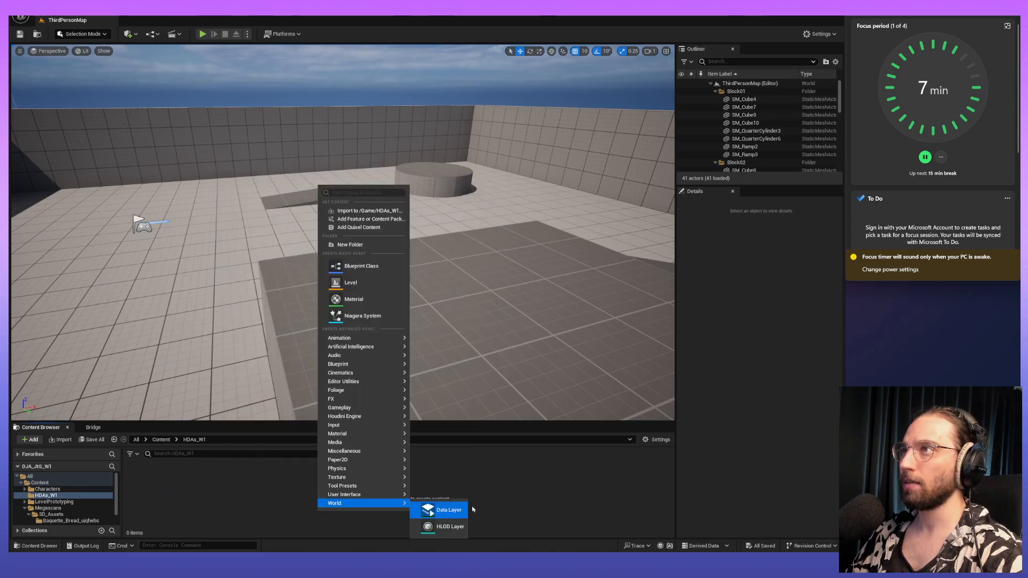
pyautogui.rightClick(474, 508)
pyautogui.rightClick(324, 477)
pyautogui.moveTo(378, 305)
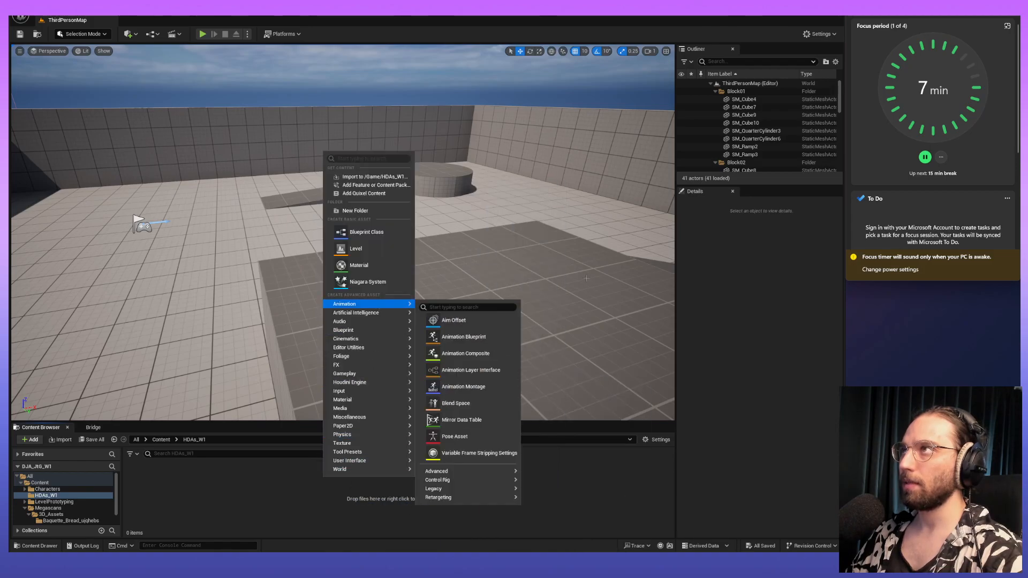
pyautogui.rightClick(584, 284)
pyautogui.rightClick(519, 270)
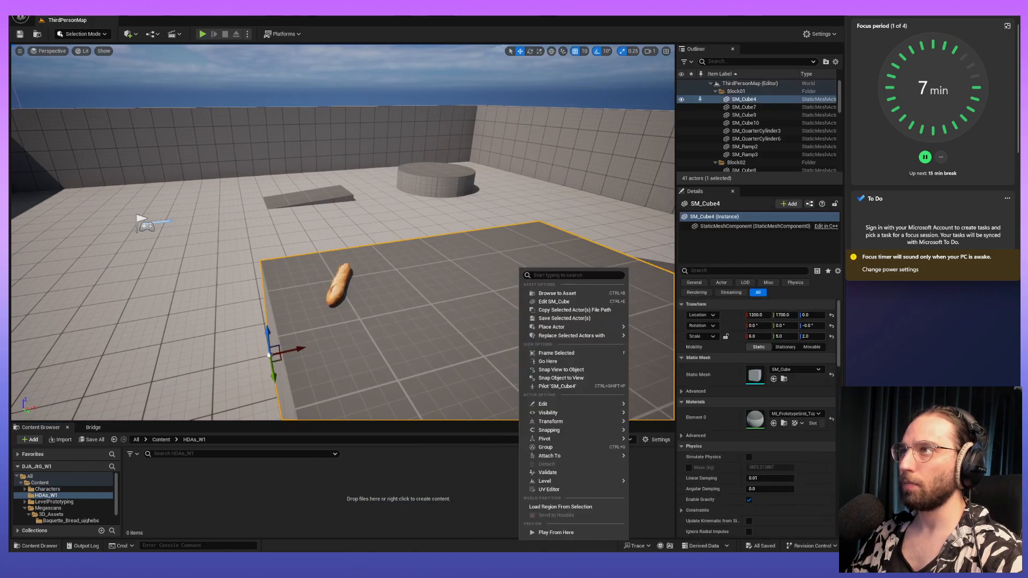
pyautogui.click(307, 484)
# Import sop_user.dja_drawsphereshda.1.0.hdanc from the pinned otls folder into HDAs_W1.
pyautogui.rightClick(270, 489)
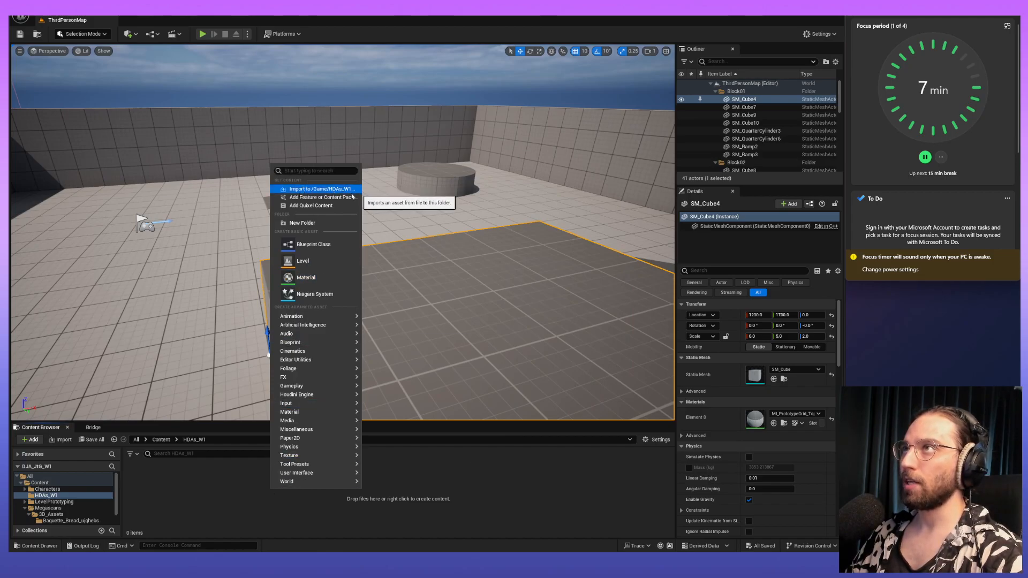
pyautogui.click(321, 189)
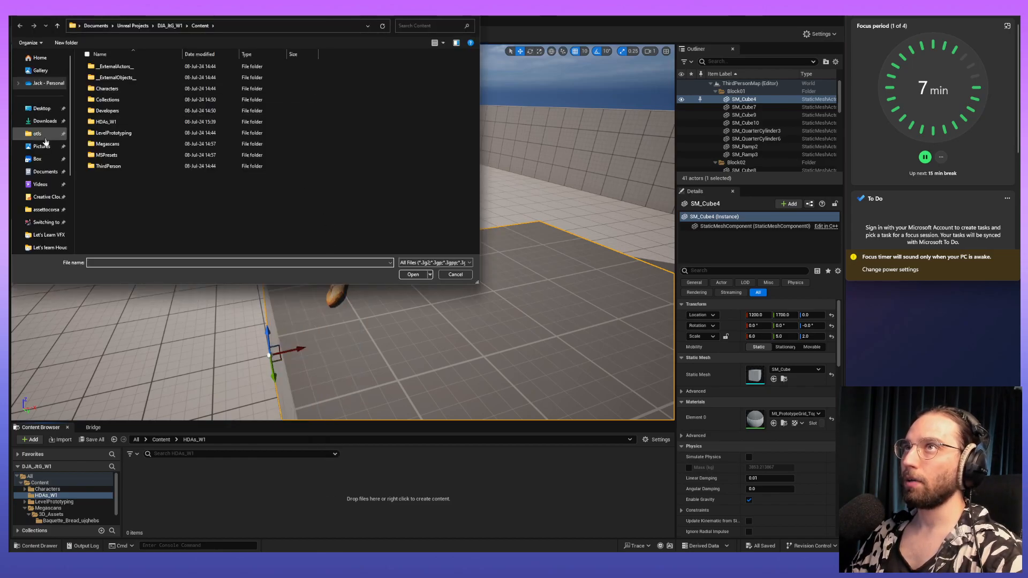
pyautogui.click(39, 133)
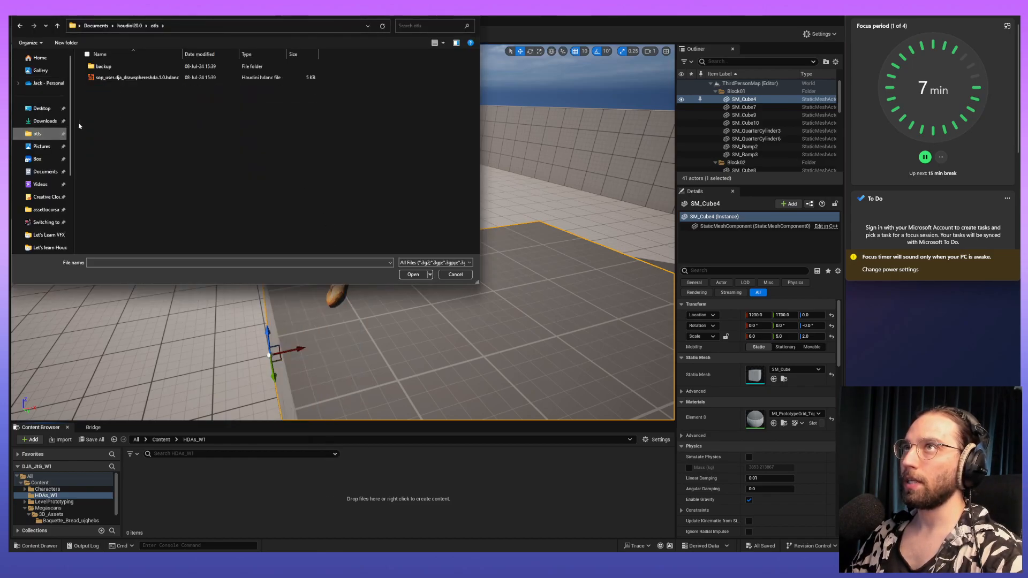
pyautogui.doubleClick(117, 79)
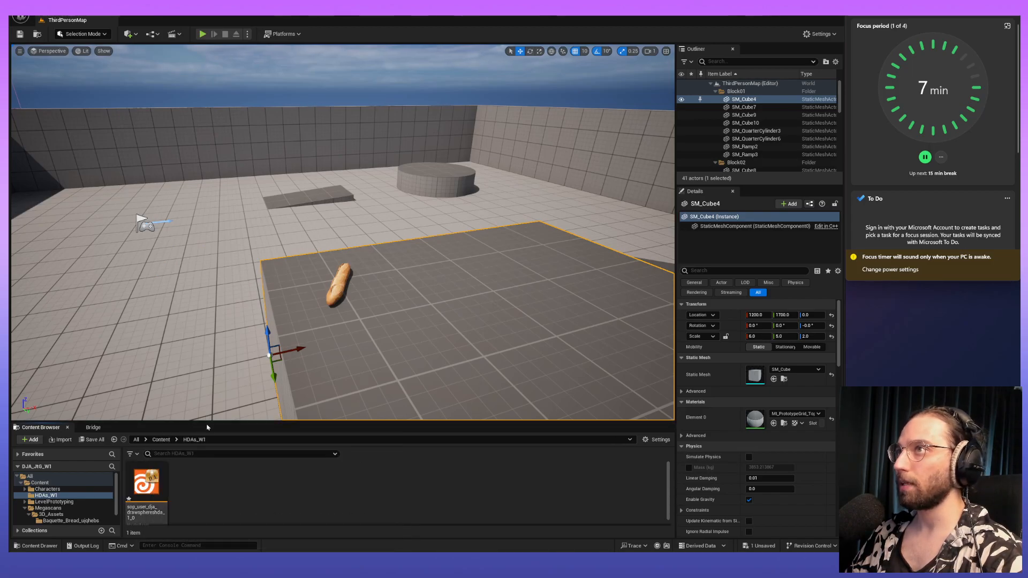
# Make the Content Browser moderately taller at the expense of the level viewport.
pyautogui.moveTo(207, 422); pyautogui.dragTo(198, 317)
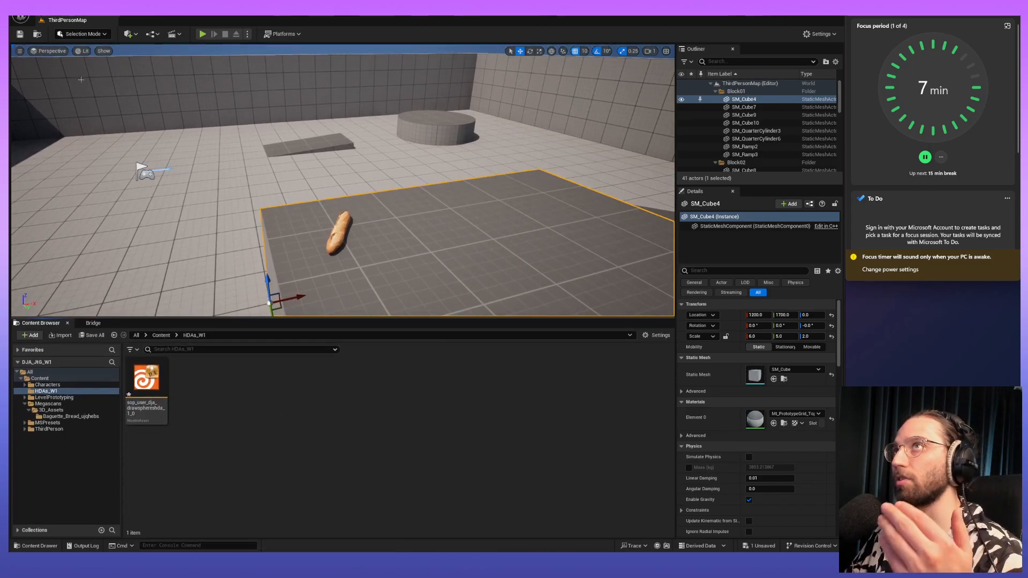
pyautogui.click(85, 11)
pyautogui.click(349, 489)
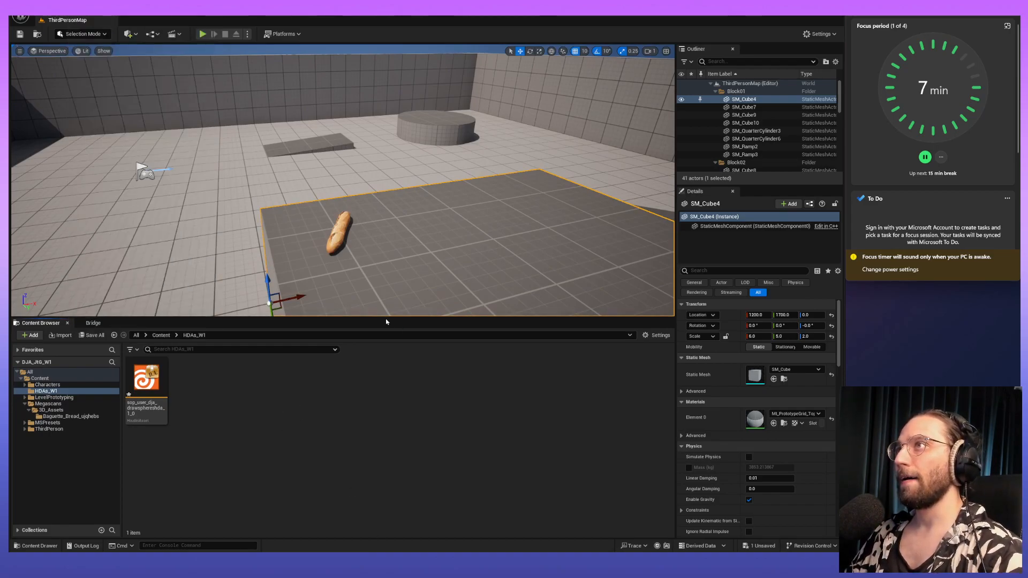
pyautogui.moveTo(384, 320); pyautogui.dragTo(385, 372)
pyautogui.keyDown('alt'); pyautogui.moveTo(269, 319); pyautogui.dragTo(348, 299); pyautogui.keyUp('alt')
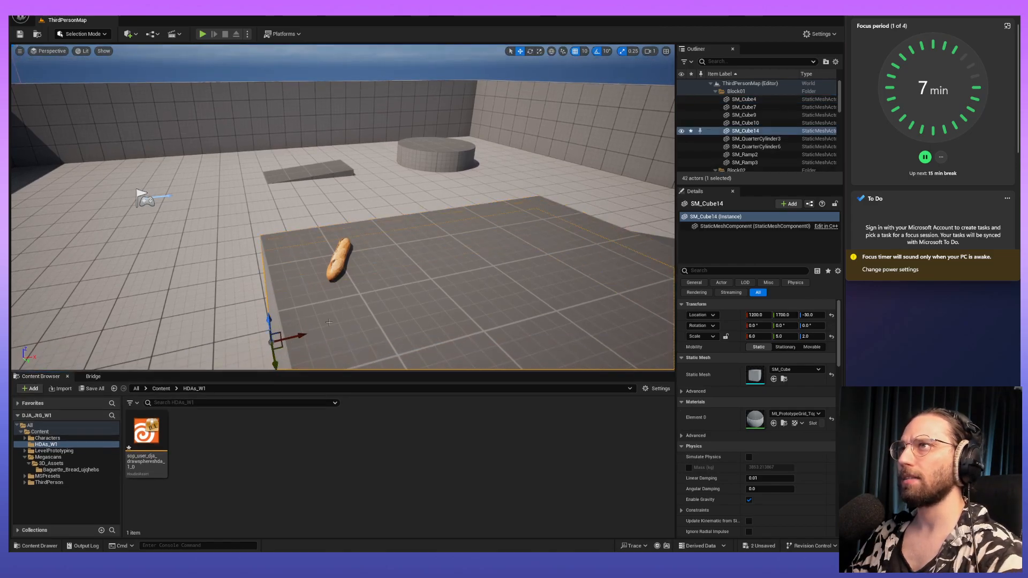
pyautogui.hotkey('ctrl', 'z')
# Place the imported draw-spheres Houdini asset on the level floor near the baguette and frame it in the viewport.
pyautogui.moveTo(146, 439); pyautogui.dragTo(212, 194)
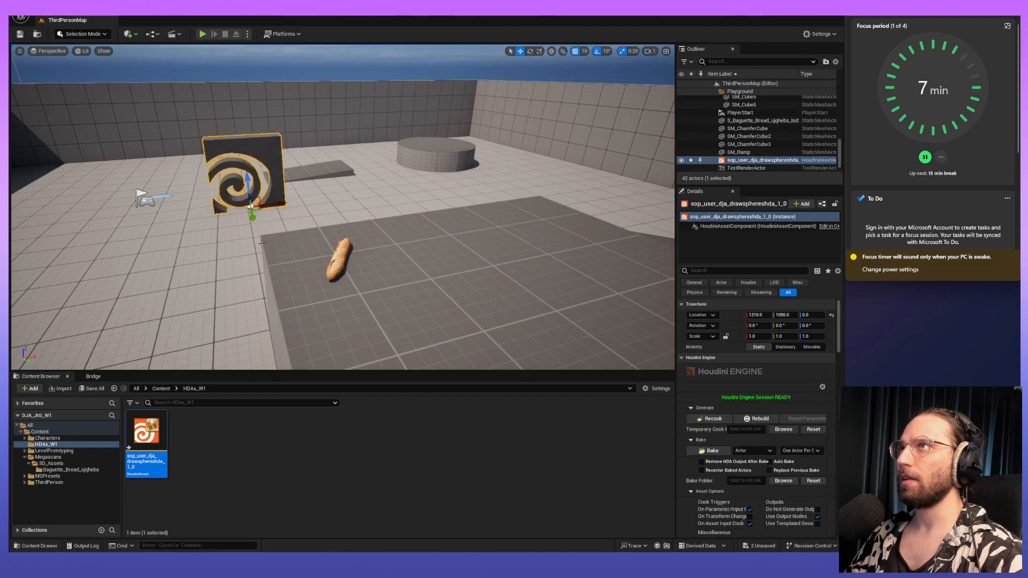
pyautogui.press('f')
pyautogui.moveTo(249, 268)
pyautogui.keyDown('alt'); pyautogui.mouseDown()
pyautogui.moveTo(364, 262)
pyautogui.moveTo(394, 236)
pyautogui.moveTo(351, 230)
pyautogui.moveTo(337, 268)
pyautogui.moveTo(241, 284)
pyautogui.mouseUp(); pyautogui.keyUp('alt')
pyautogui.scroll(2, 350, 230)
pyautogui.scroll(-4, 351, 230)
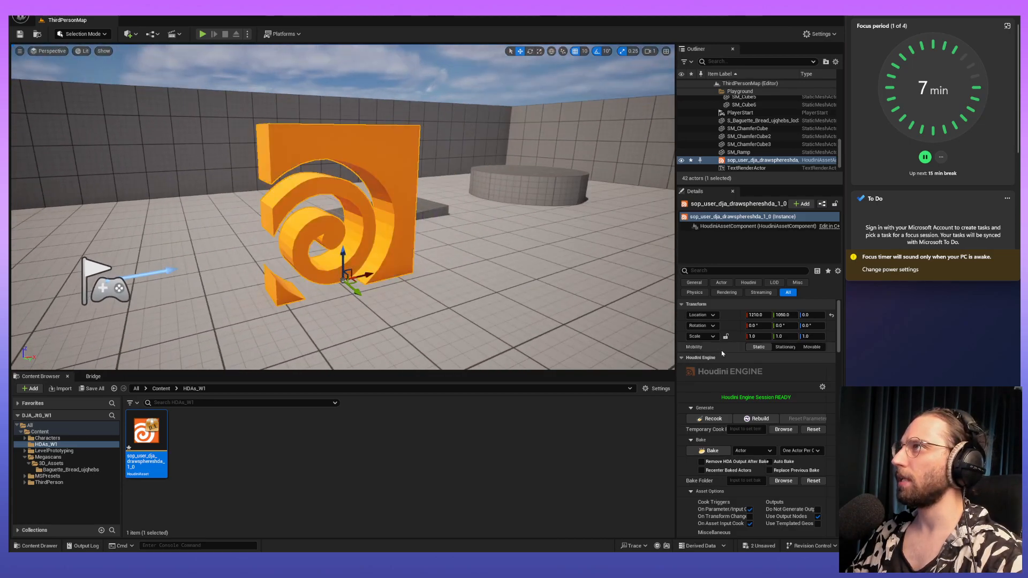
# Widen the Details panel and make it taller so more of the Houdini Engine settings fit.
pyautogui.moveTo(676, 382); pyautogui.dragTo(584, 381)
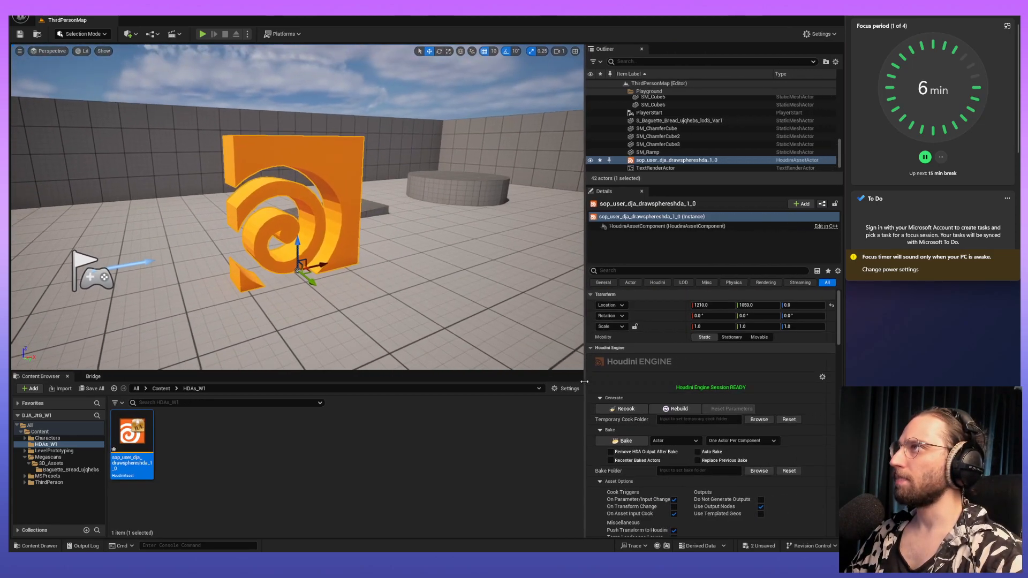
pyautogui.moveTo(699, 266); pyautogui.dragTo(706, 238)
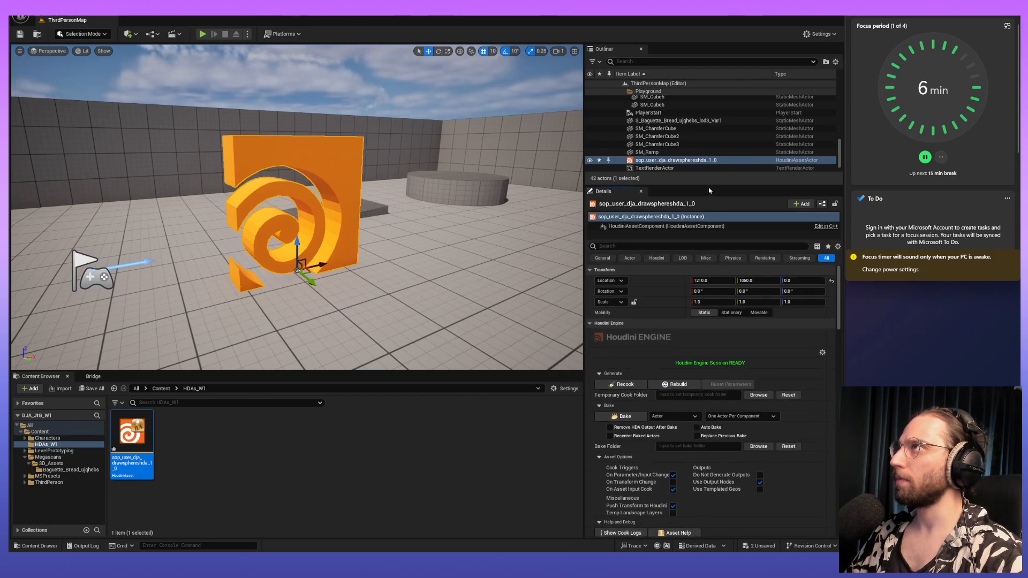
pyautogui.moveTo(711, 187); pyautogui.dragTo(711, 144)
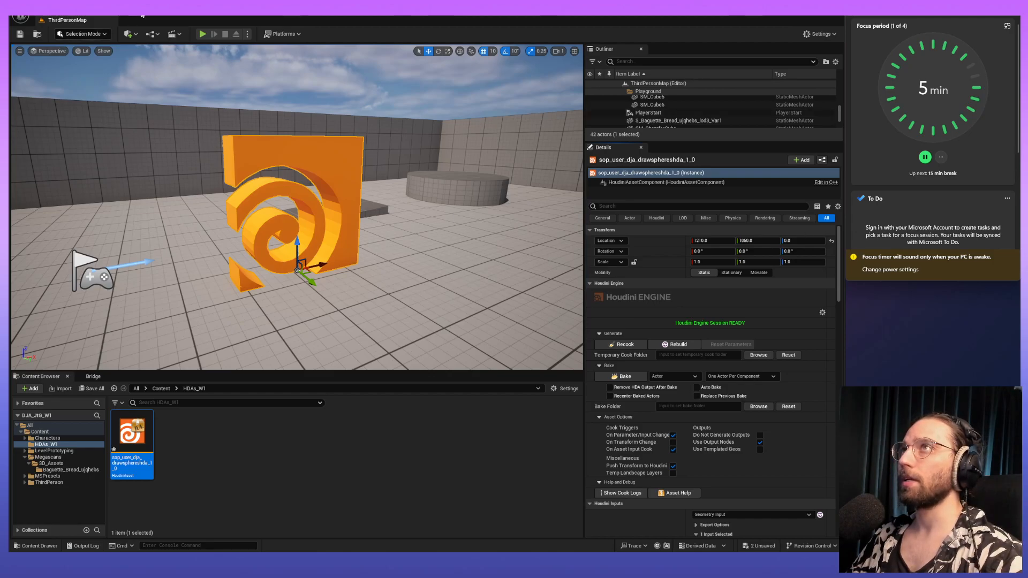
# Raise the editor's Application Scale to about 1.11 in the Appearance preferences and close Editor Preferences.
pyautogui.hotkey('alt', 'f')
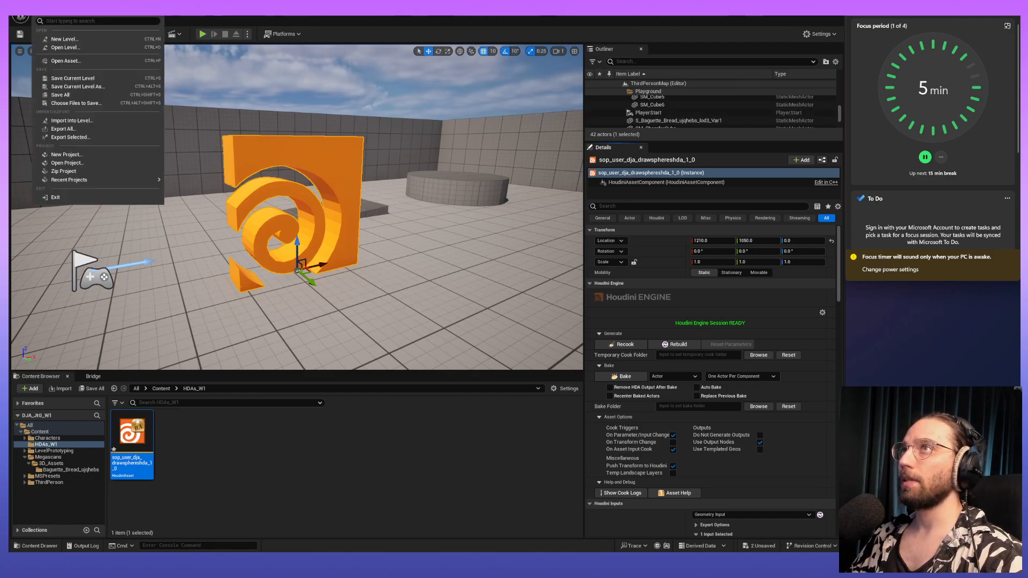
pyautogui.hotkey('alt', 'e')
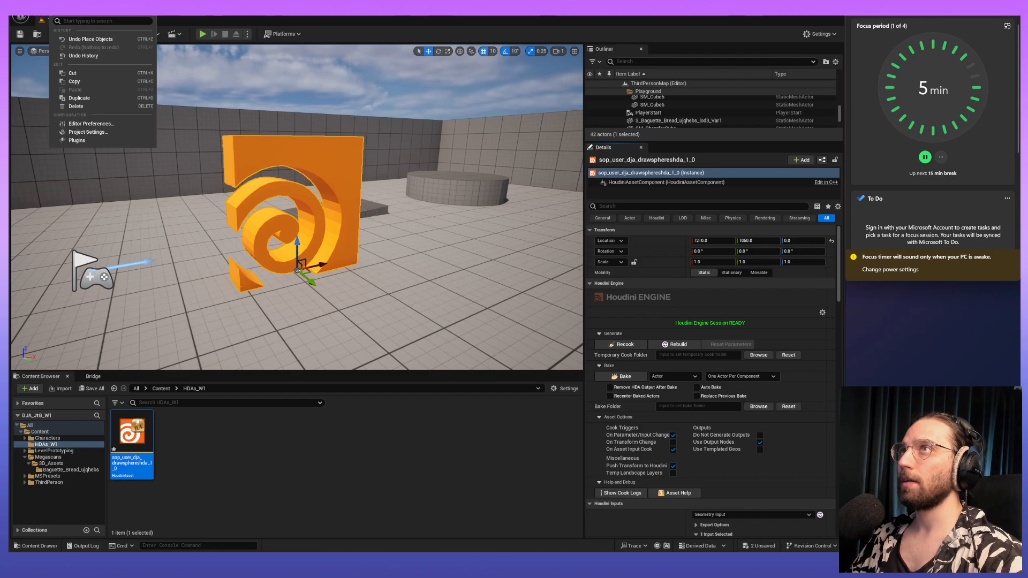
pyautogui.moveTo(80, 10)
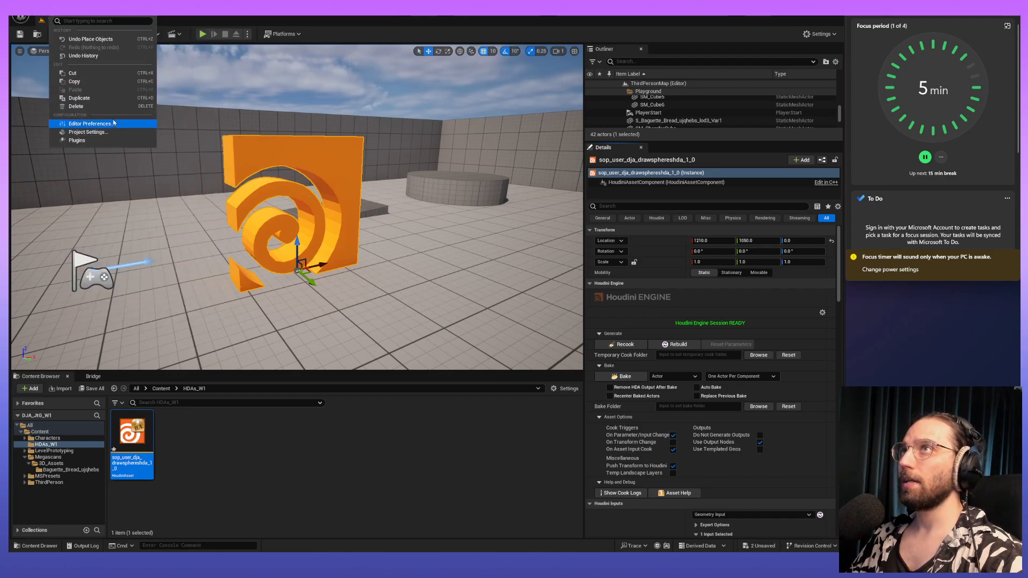
pyautogui.click(111, 129)
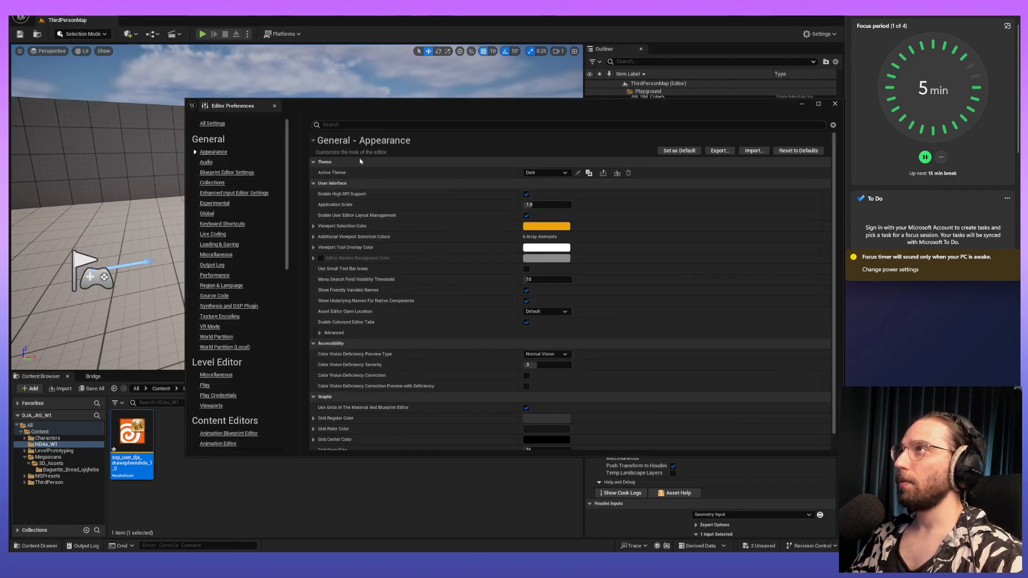
pyautogui.moveTo(541, 207); pyautogui.dragTo(552, 207)
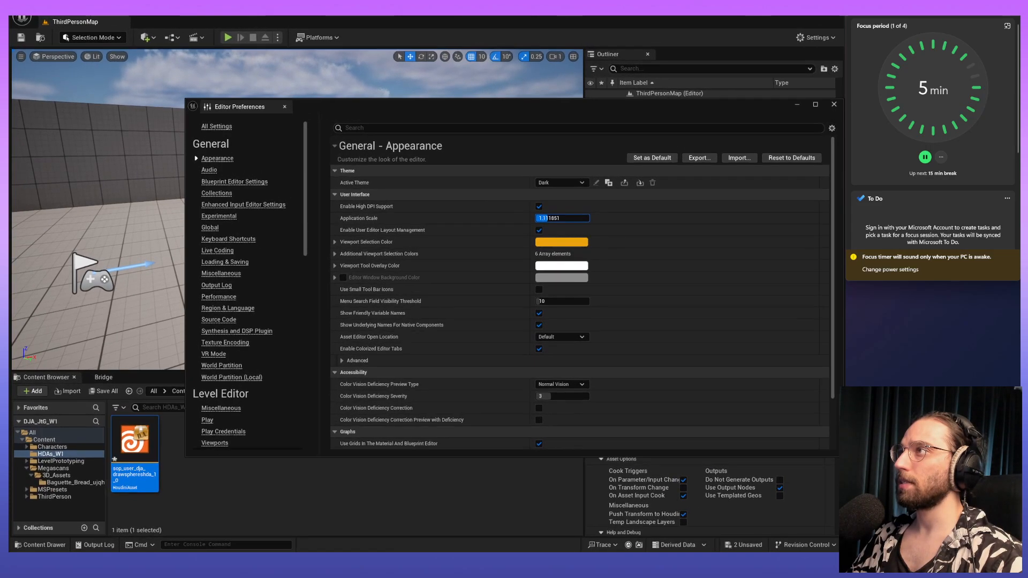
pyautogui.click(834, 104)
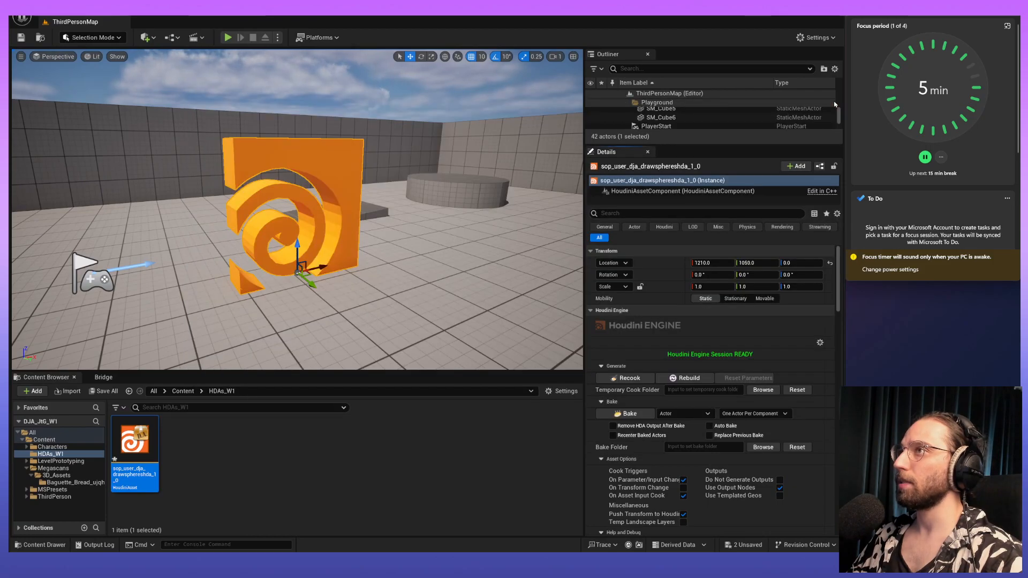
# Lock the Houdini asset's scale proportions and scale it uniformly to 3.0.
pyautogui.click(610, 276)
pyautogui.click(609, 276)
pyautogui.click(610, 277)
pyautogui.click(609, 278)
pyautogui.click(607, 290)
pyautogui.click(607, 290)
pyautogui.click(641, 288)
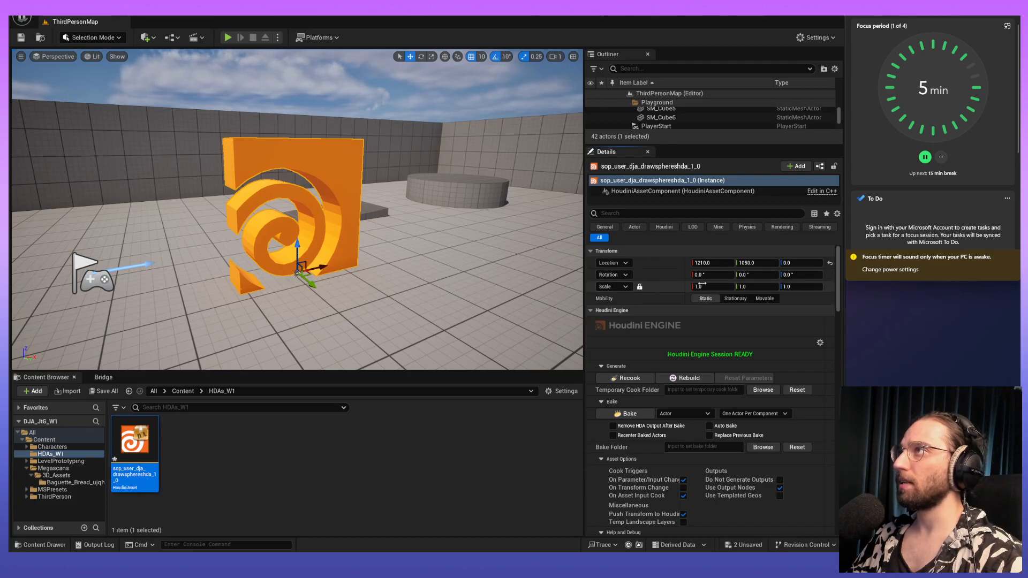
pyautogui.press('Return')
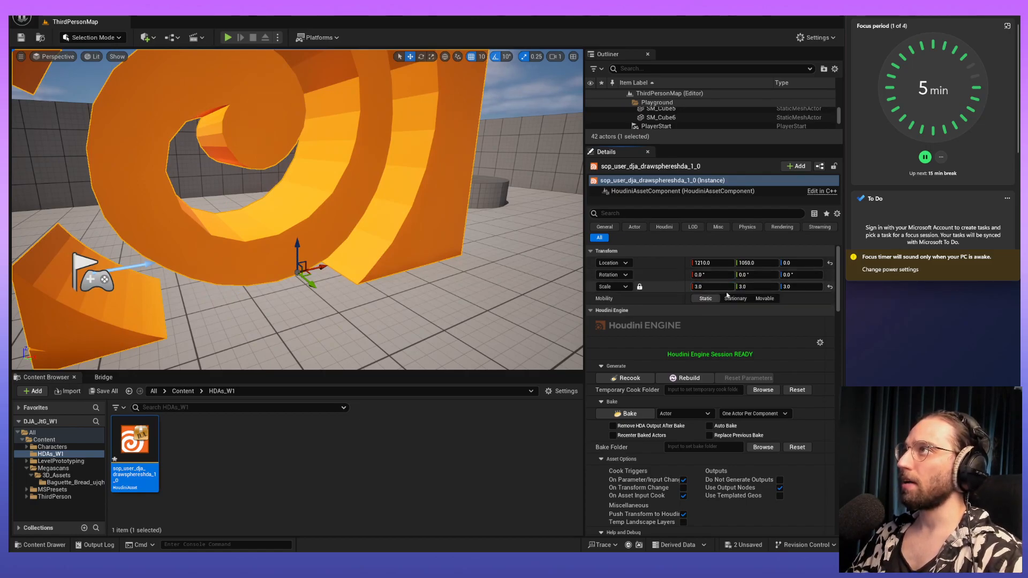
# Set the Houdini asset's scale to 1 on all three axes.
pyautogui.click(726, 289)
pyautogui.write('1')
pyautogui.press('Tab')
pyautogui.write('1')
pyautogui.press('Tab')
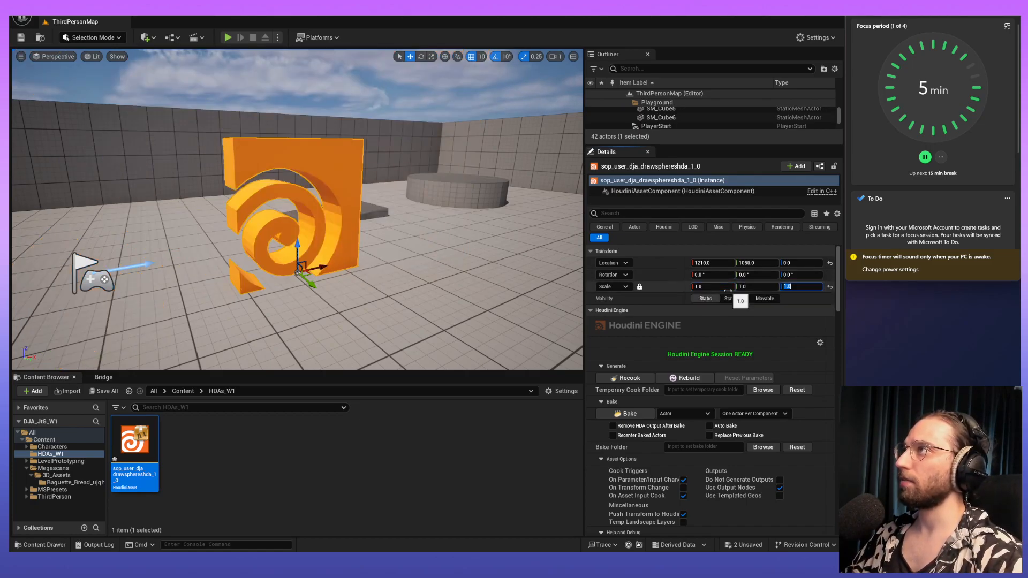
pyautogui.write('1')
pyautogui.press('Return')
pyautogui.scroll(-1, 626, 321)
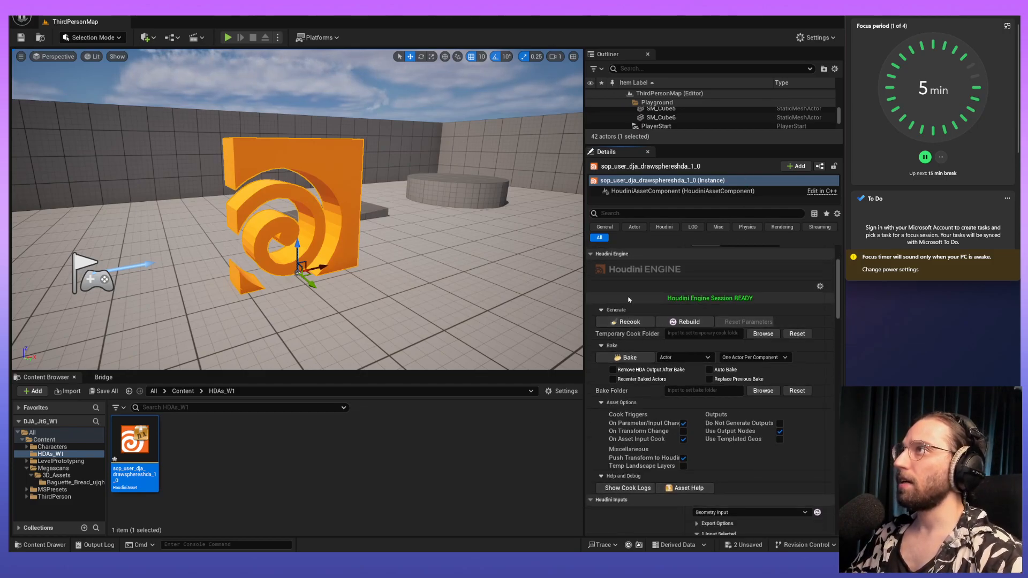
# Collapse every category below Transform in the Houdini asset's details, from Houdini Engine through Networking and the remaining sections.
pyautogui.click(590, 298)
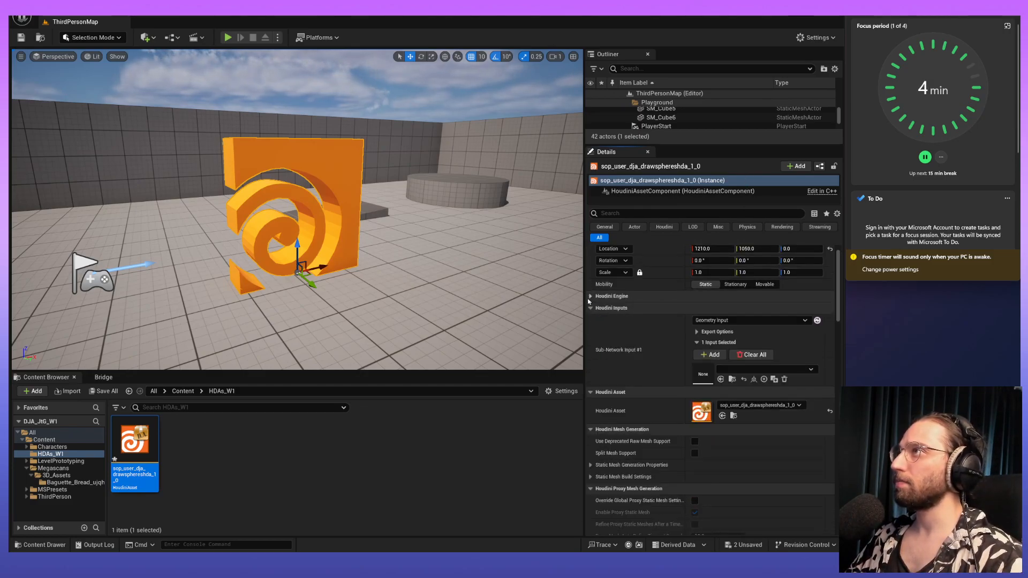
pyautogui.click(591, 309)
pyautogui.click(591, 319)
pyautogui.click(591, 331)
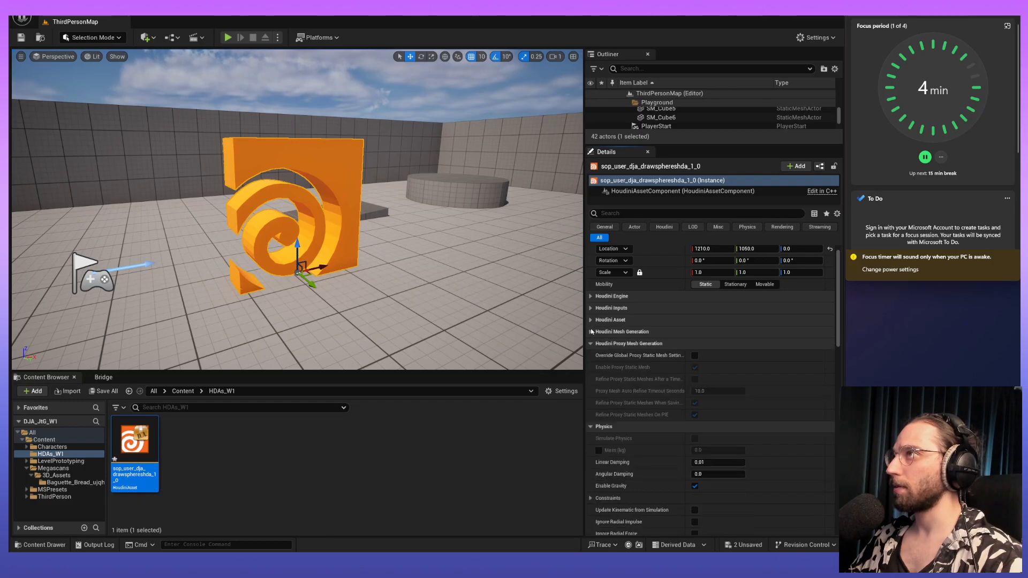
pyautogui.click(591, 344)
pyautogui.click(591, 356)
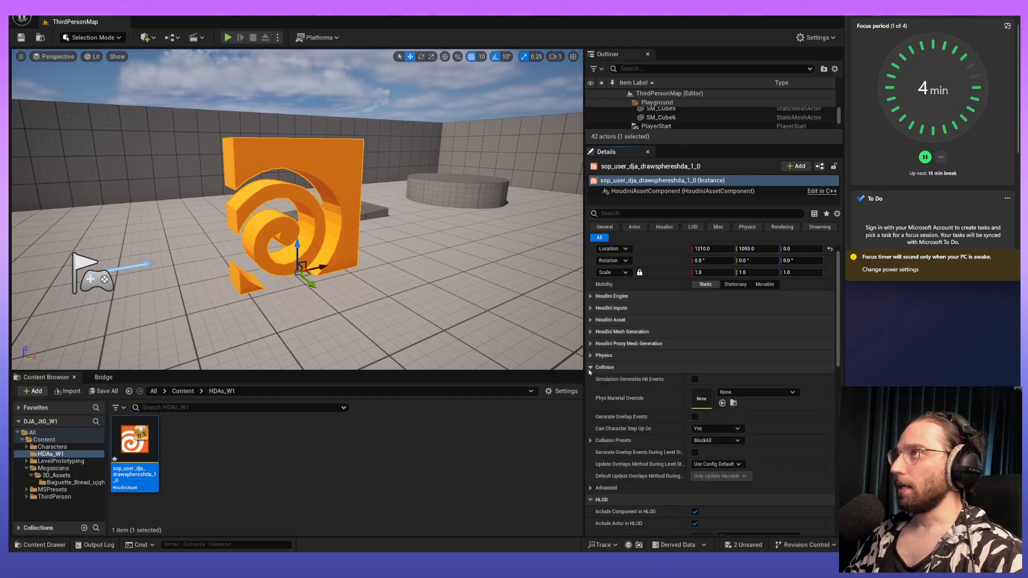
pyautogui.click(590, 367)
pyautogui.click(591, 379)
pyautogui.click(591, 391)
pyautogui.click(591, 403)
pyautogui.click(590, 414)
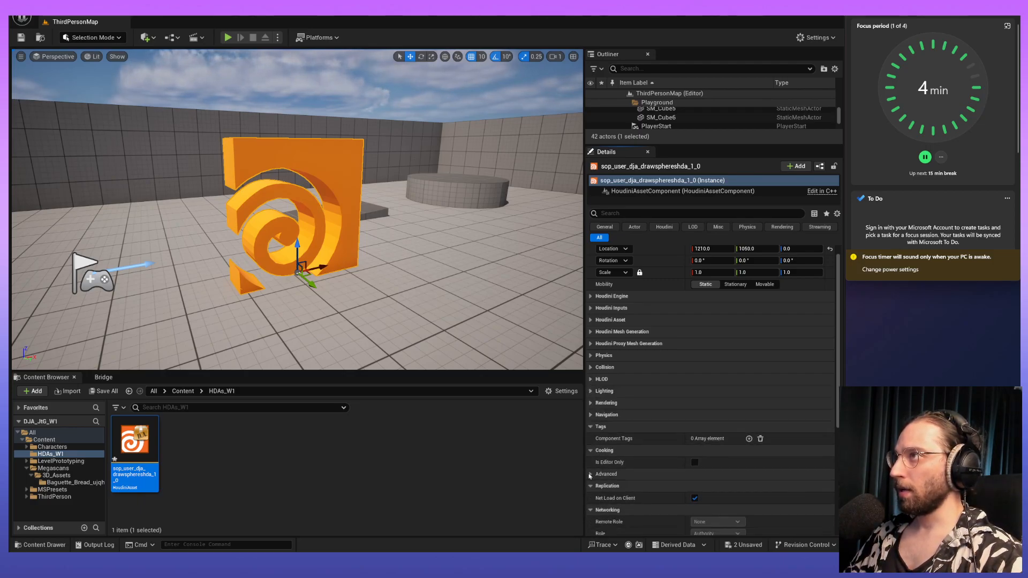
pyautogui.click(590, 427)
pyautogui.click(591, 438)
pyautogui.click(591, 450)
pyautogui.click(591, 463)
pyautogui.click(590, 474)
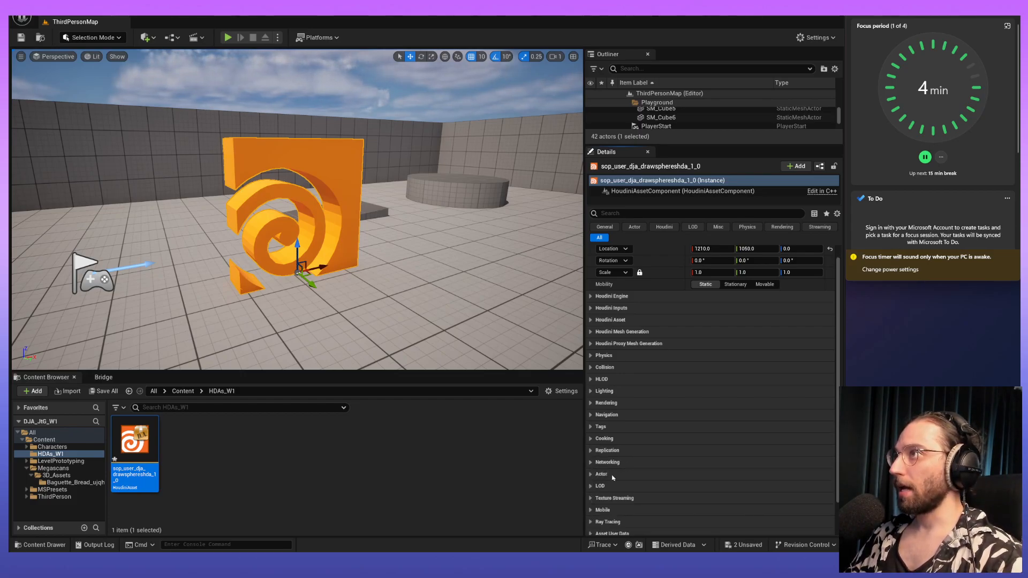
pyautogui.scroll(-3, 651, 469)
pyautogui.scroll(4, 663, 336)
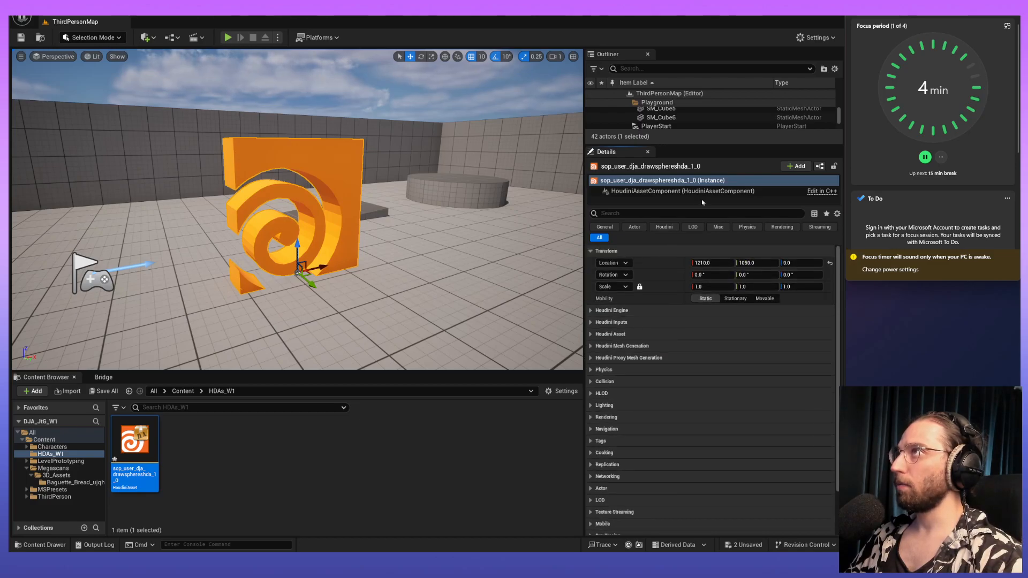
# Dock the Outliner as a narrow column on the viewport's other side from Details, and reduce the Content Browser's height.
pyautogui.moveTo(617, 56); pyautogui.dragTo(30, 159)
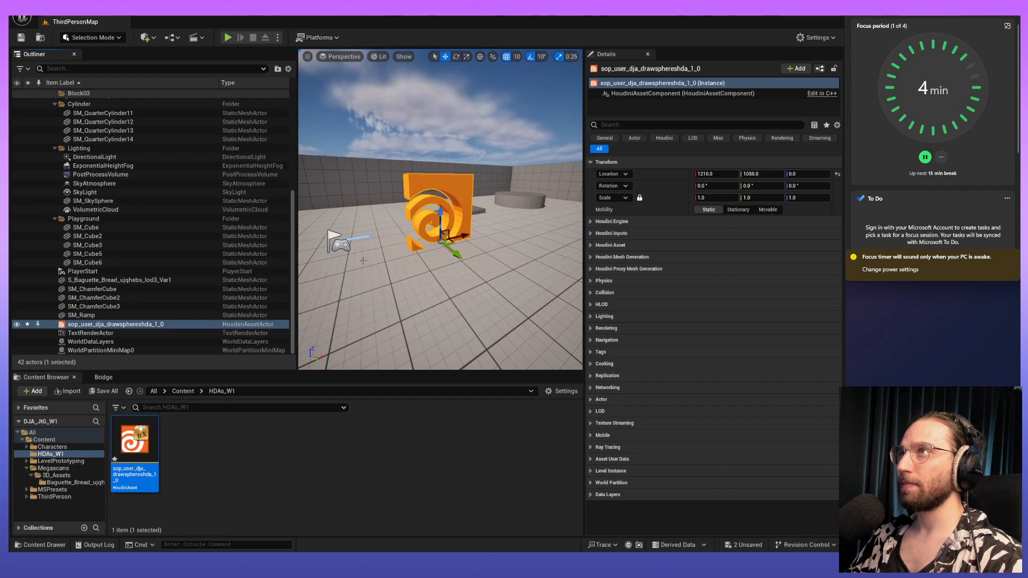
pyautogui.moveTo(298, 227); pyautogui.dragTo(166, 248)
pyautogui.keyDown('alt'); pyautogui.moveTo(322, 237); pyautogui.dragTo(336, 281); pyautogui.keyUp('alt')
pyautogui.moveTo(408, 371); pyautogui.dragTo(410, 403)
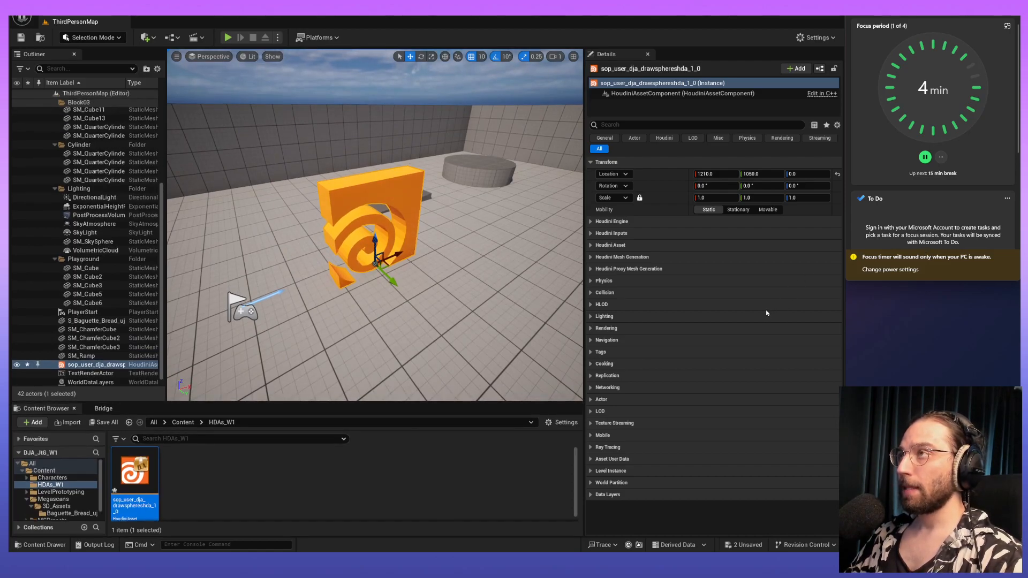
# Examine the Relative and World choices for the Houdini asset's location, rotation and scale.
pyautogui.click(589, 163)
pyautogui.click(589, 162)
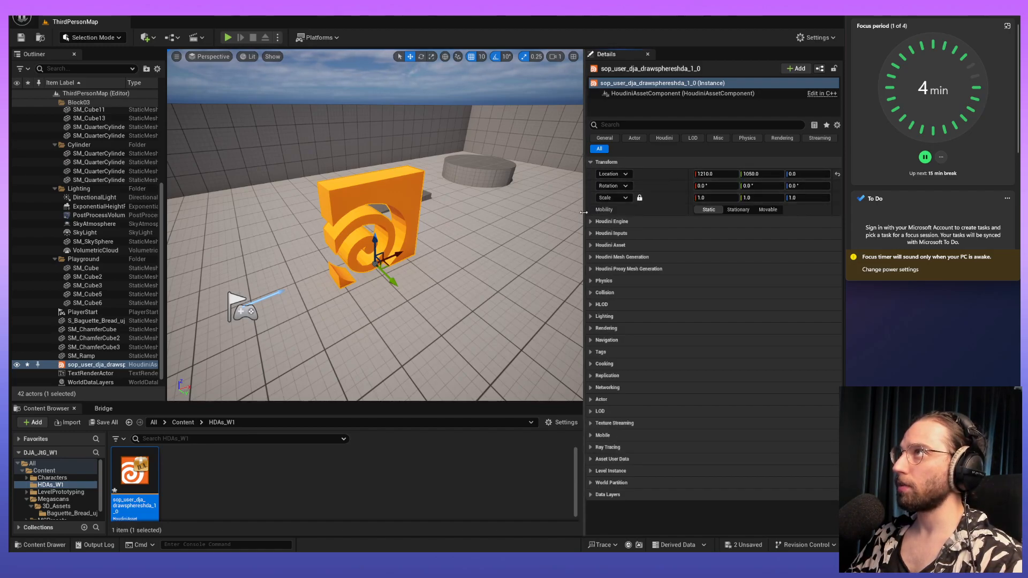
pyautogui.click(611, 174)
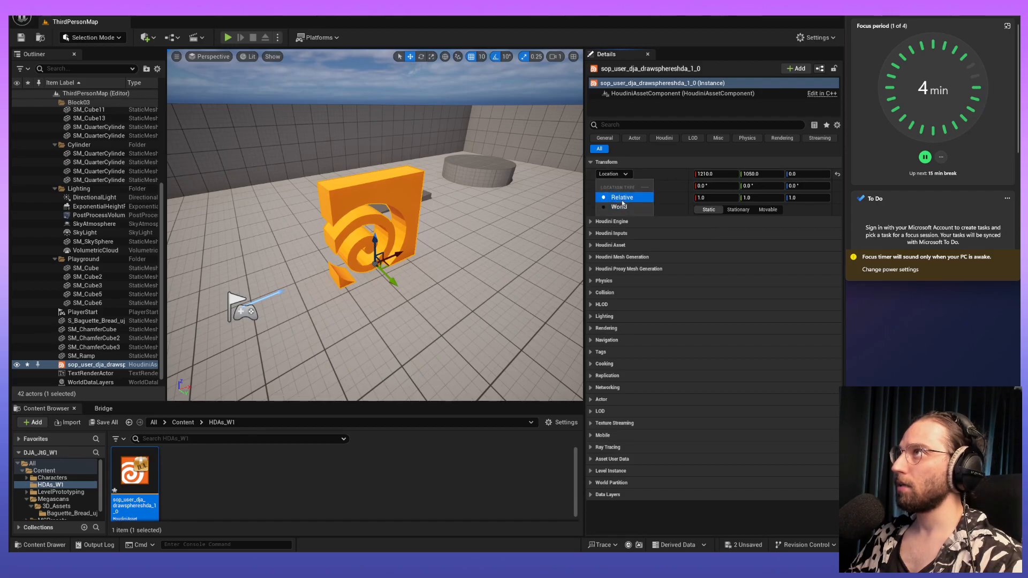
pyautogui.click(623, 177)
pyautogui.click(622, 188)
pyautogui.click(623, 189)
pyautogui.click(623, 187)
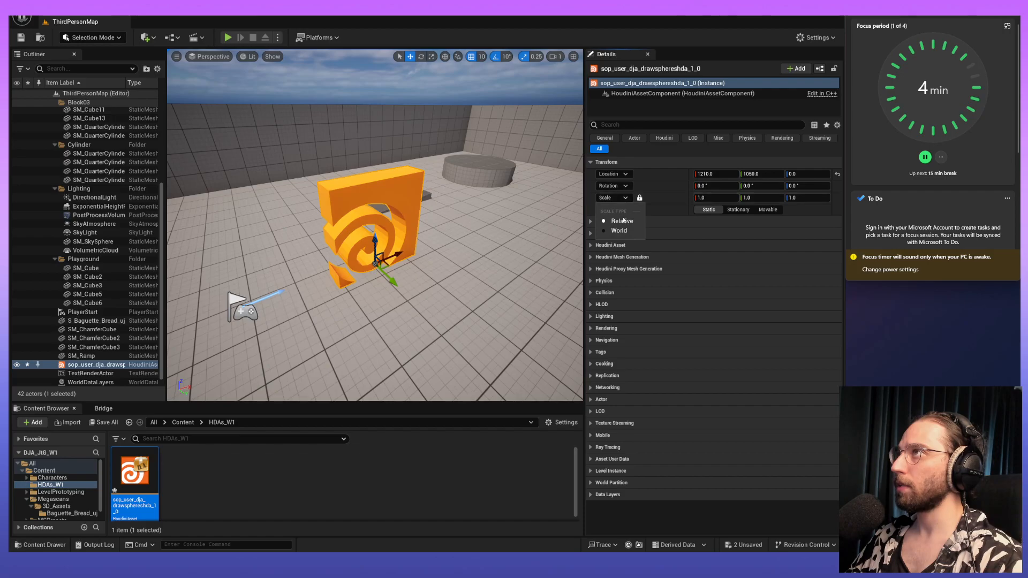
pyautogui.click(602, 174)
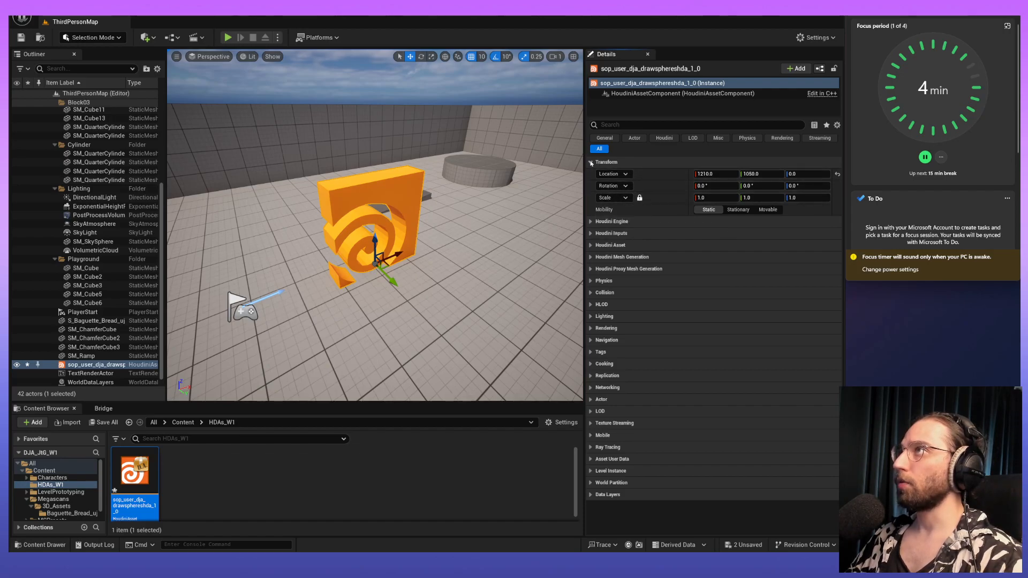
# Collapse Transform, expand Houdini Engine, and collapse its Generate, Bake, Asset Options and Help and Debug groups.
pyautogui.click(591, 162)
pyautogui.click(591, 174)
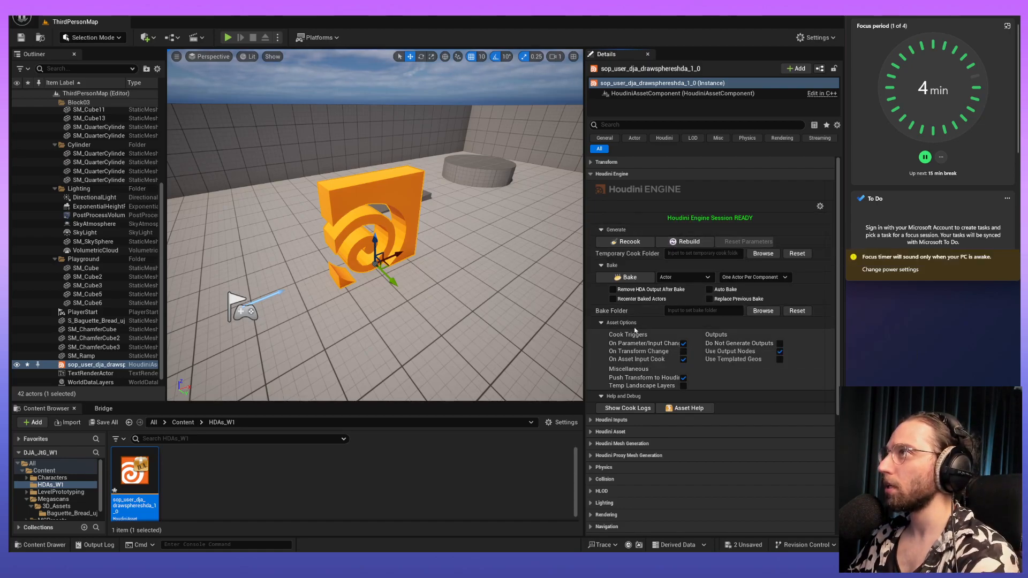
pyautogui.click(602, 230)
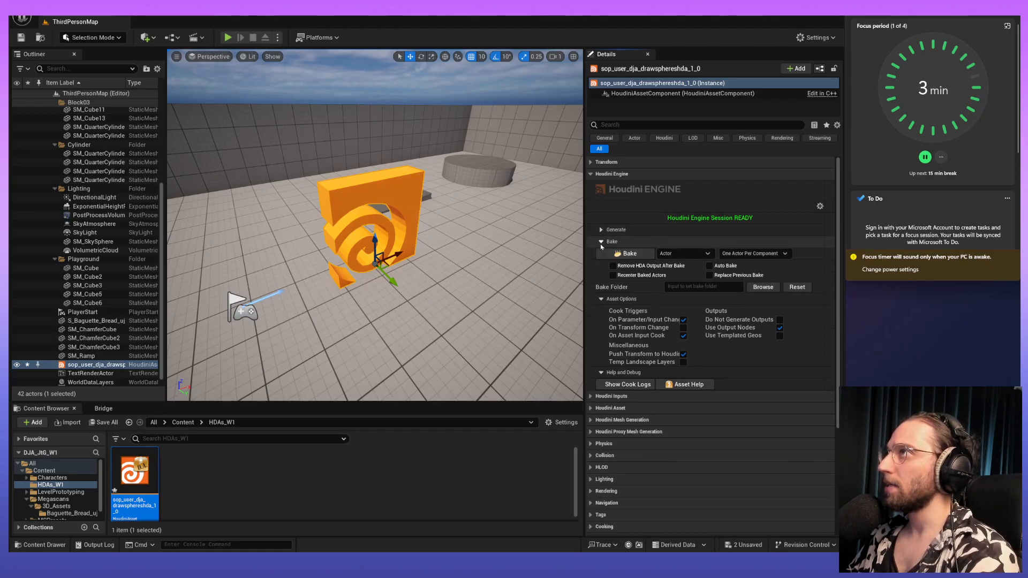
pyautogui.click(601, 242)
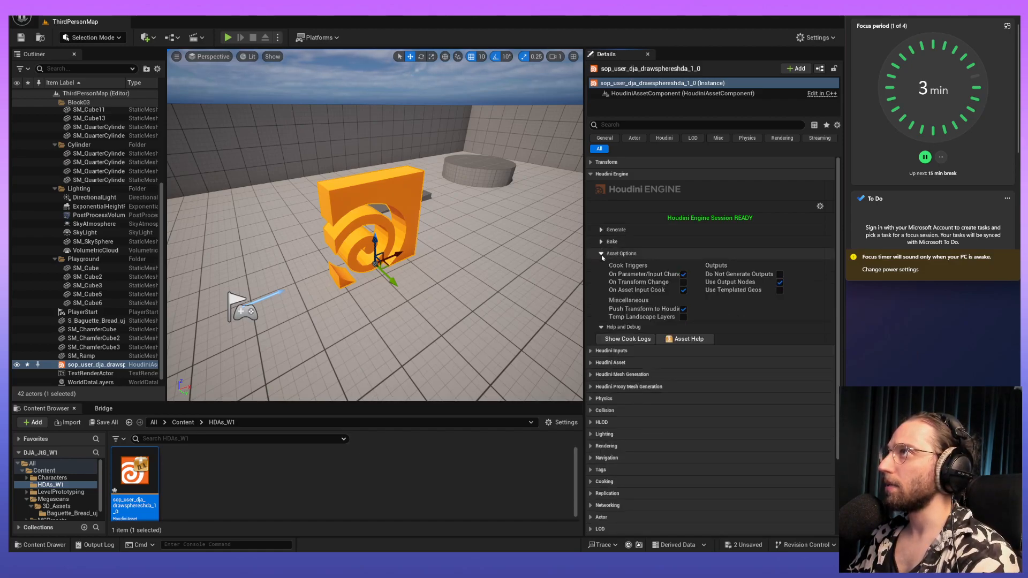
pyautogui.click(601, 253)
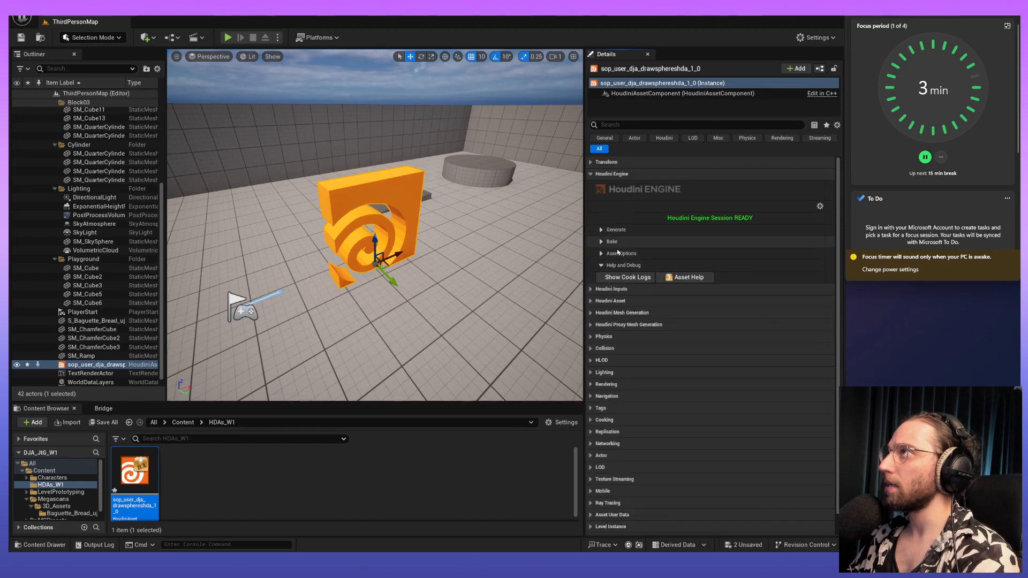
pyautogui.click(601, 266)
pyautogui.click(602, 255)
pyautogui.click(601, 254)
pyautogui.click(600, 243)
pyautogui.click(601, 242)
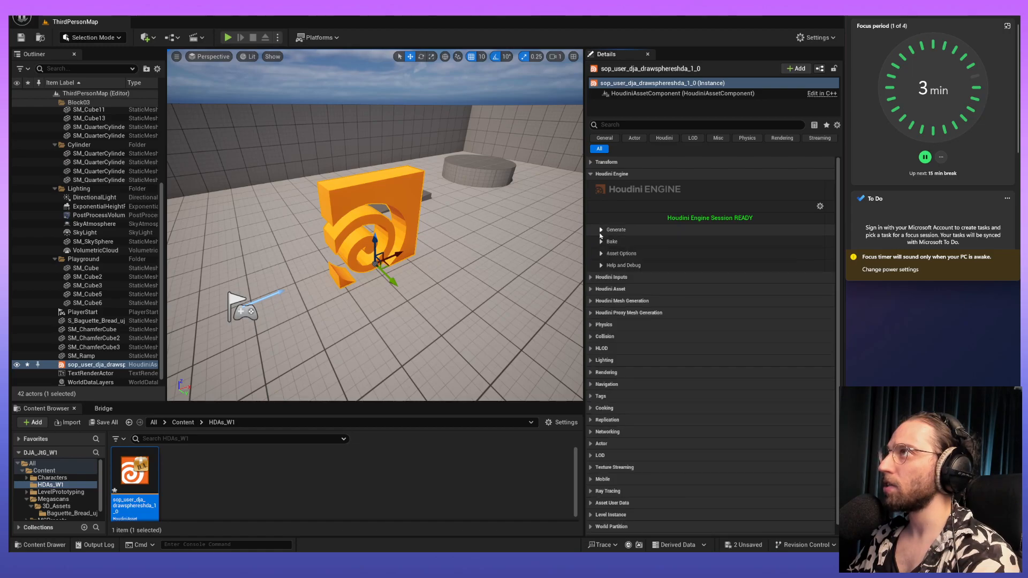
pyautogui.click(600, 230)
pyautogui.click(601, 230)
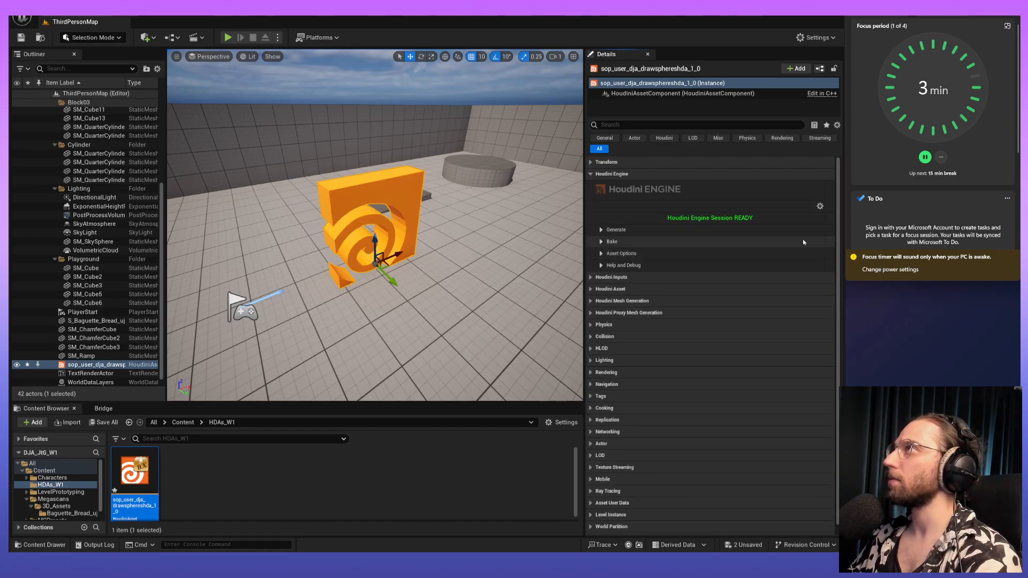
# Collapse Houdini Engine, expand Houdini Inputs, and switch Sub-Network Input #1 from Geometry Input to Curve Input.
pyautogui.click(591, 175)
pyautogui.click(593, 186)
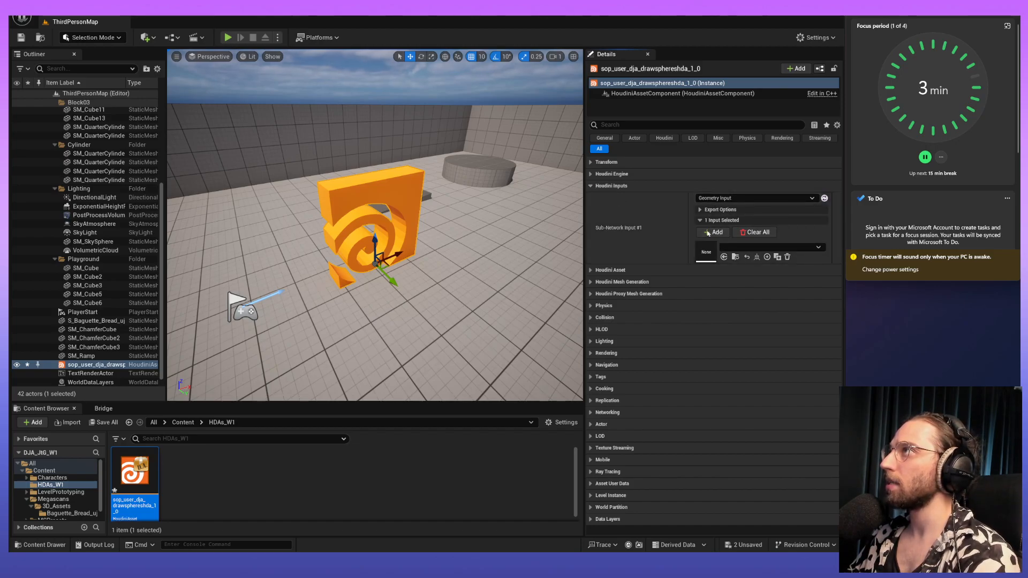
pyautogui.click(699, 210)
pyautogui.click(700, 209)
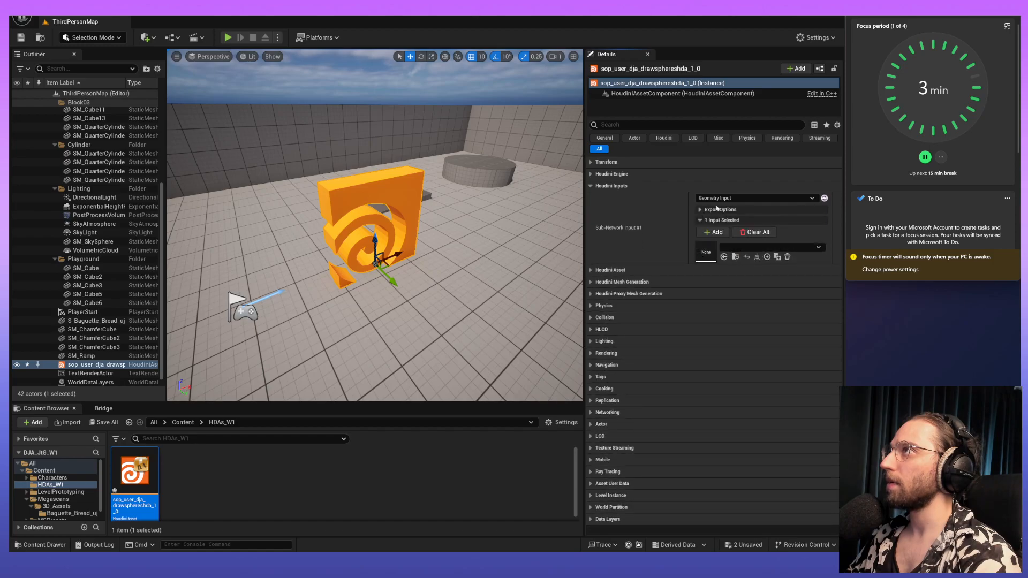
pyautogui.click(720, 198)
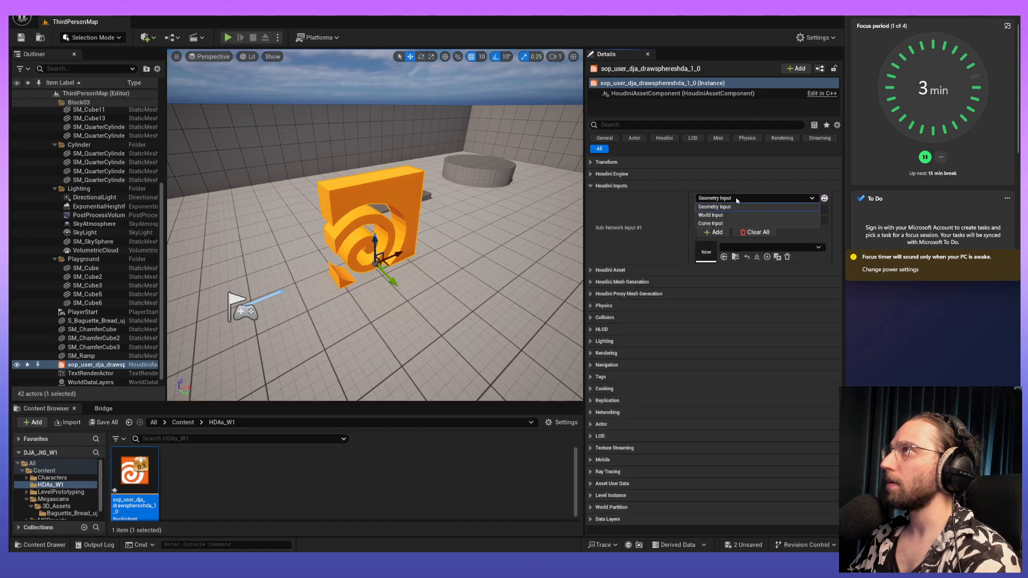
pyautogui.click(726, 223)
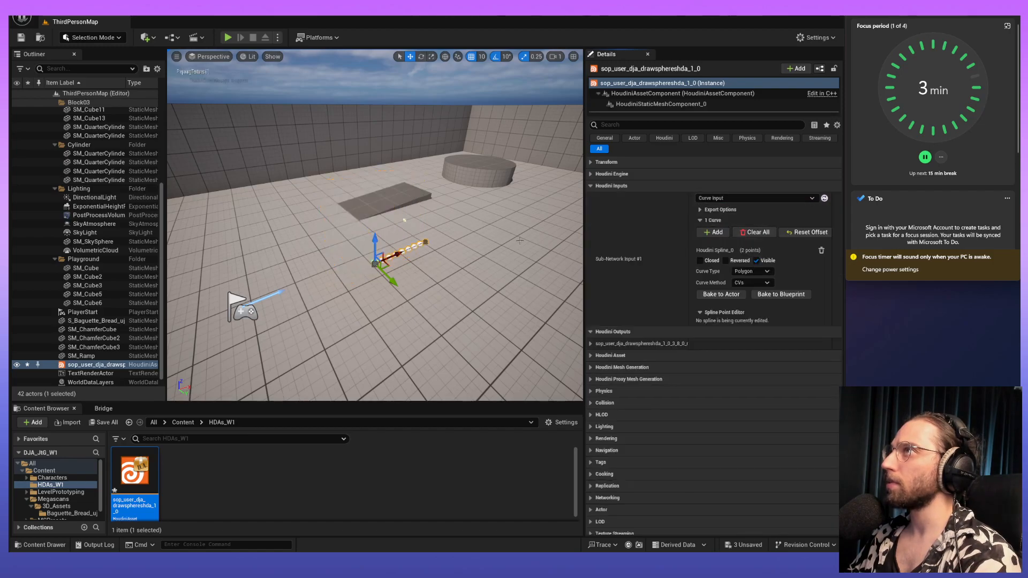
# Lengthen the row of spheres by moving the input curve's end point farther out across the floor.
pyautogui.keyDown('alt'); pyautogui.moveTo(432, 231); pyautogui.dragTo(474, 289); pyautogui.keyUp('alt')
pyautogui.keyDown('alt'); pyautogui.moveTo(433, 231); pyautogui.dragTo(284, 301, button='middle'); pyautogui.keyUp('alt')
pyautogui.keyDown('alt'); pyautogui.moveTo(343, 310); pyautogui.dragTo(284, 271); pyautogui.keyUp('alt')
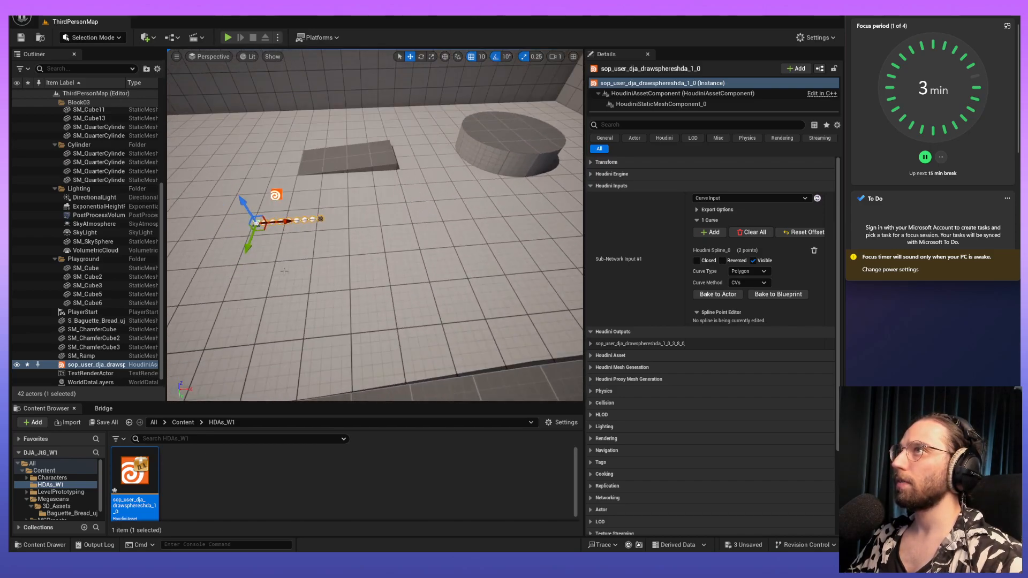
pyautogui.click(322, 221)
pyautogui.click(320, 220)
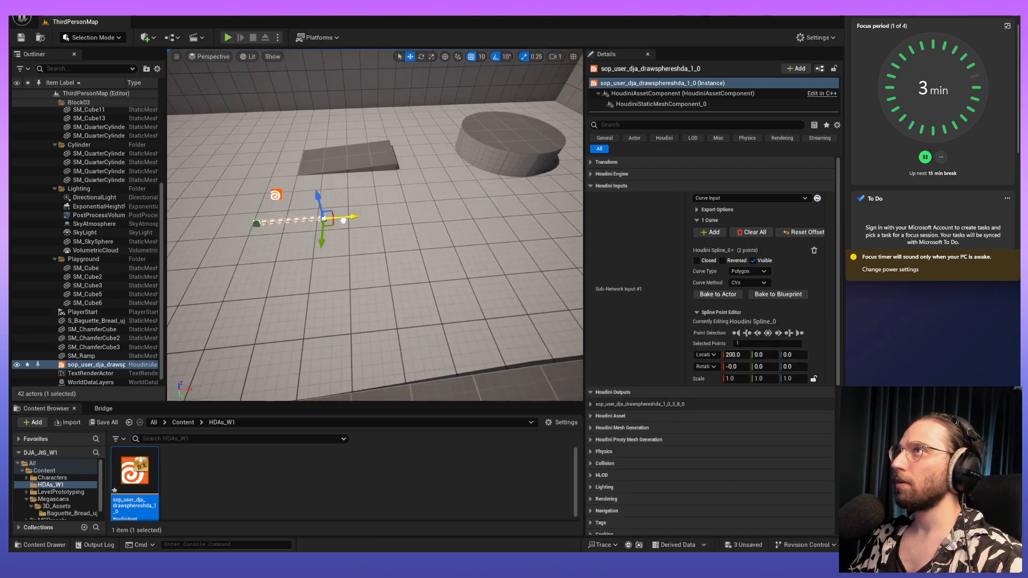
pyautogui.moveTo(341, 220); pyautogui.dragTo(439, 256)
pyautogui.moveTo(346, 281); pyautogui.dragTo(276, 258, button='right')
# Add a second input curve and move its end point to 200, 120, 220.
pyautogui.click(701, 232)
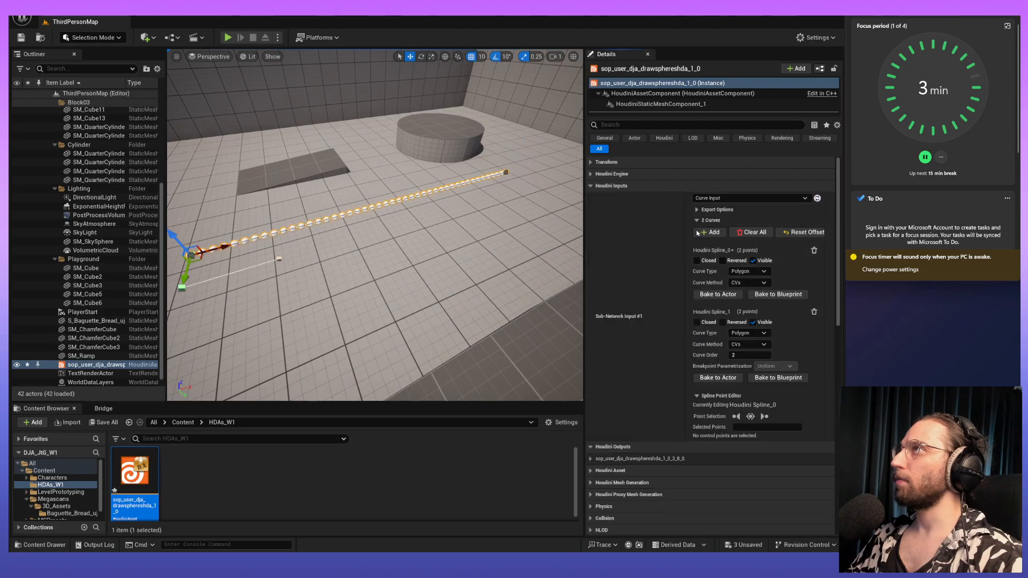
pyautogui.moveTo(214, 292); pyautogui.dragTo(202, 317, button='right')
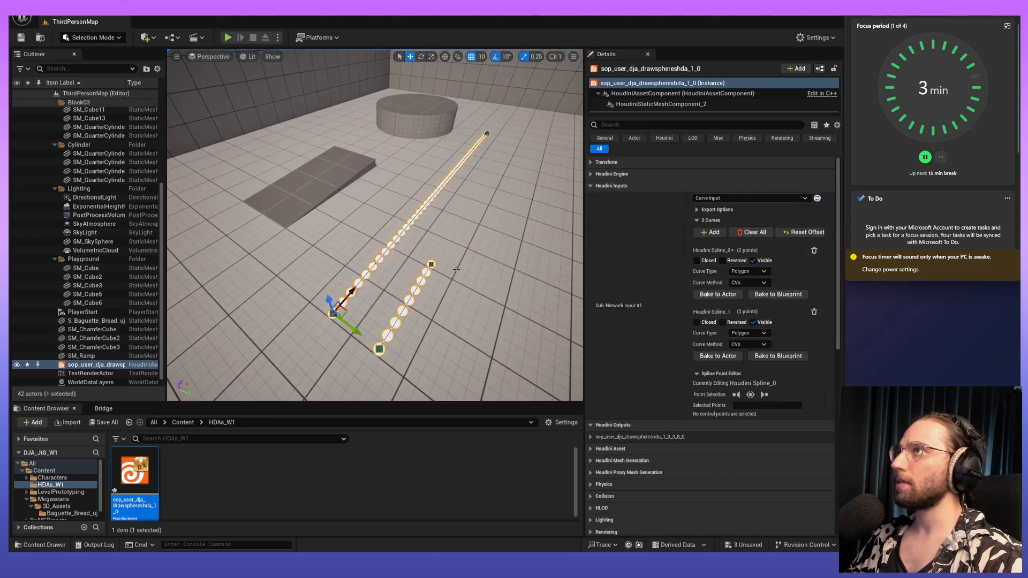
pyautogui.click(431, 264)
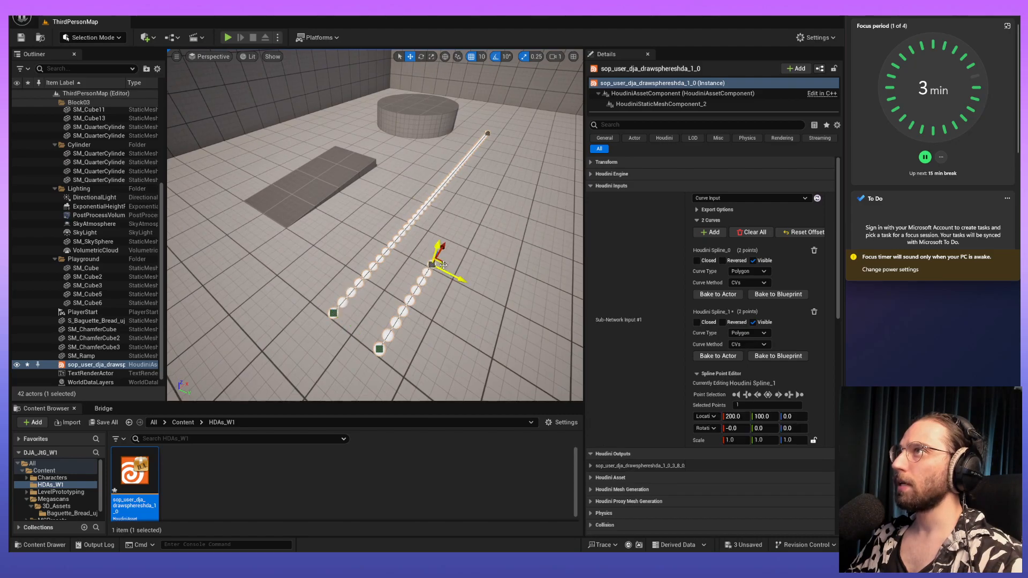
pyautogui.moveTo(491, 231); pyautogui.dragTo(478, 271, button='right')
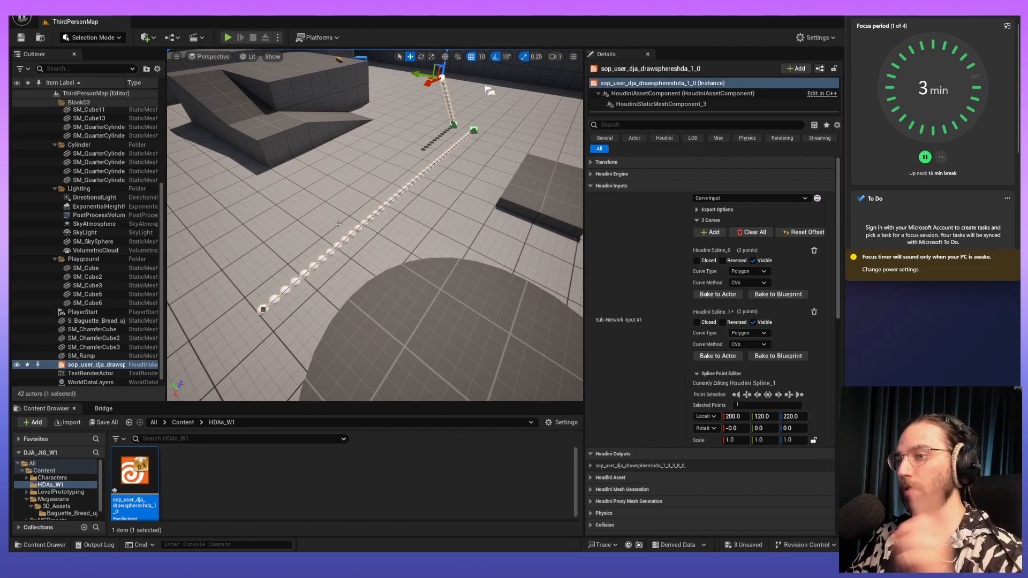
pyautogui.moveTo(402, 173)
pyautogui.mouseDown(button='right')
pyautogui.moveTo(397, 179)
pyautogui.moveTo(415, 156)
pyautogui.mouseUp(button='right')
pyautogui.moveTo(466, 129); pyautogui.dragTo(415, 219, button='right')
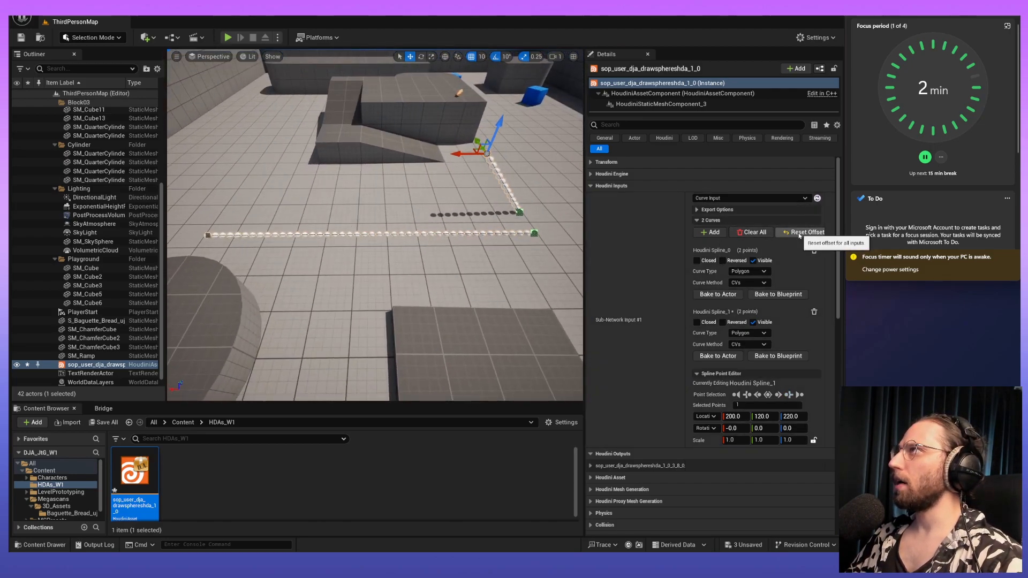
# Clear all input curves, add one new curve, and select its end point.
pyautogui.click(697, 223)
pyautogui.click(697, 221)
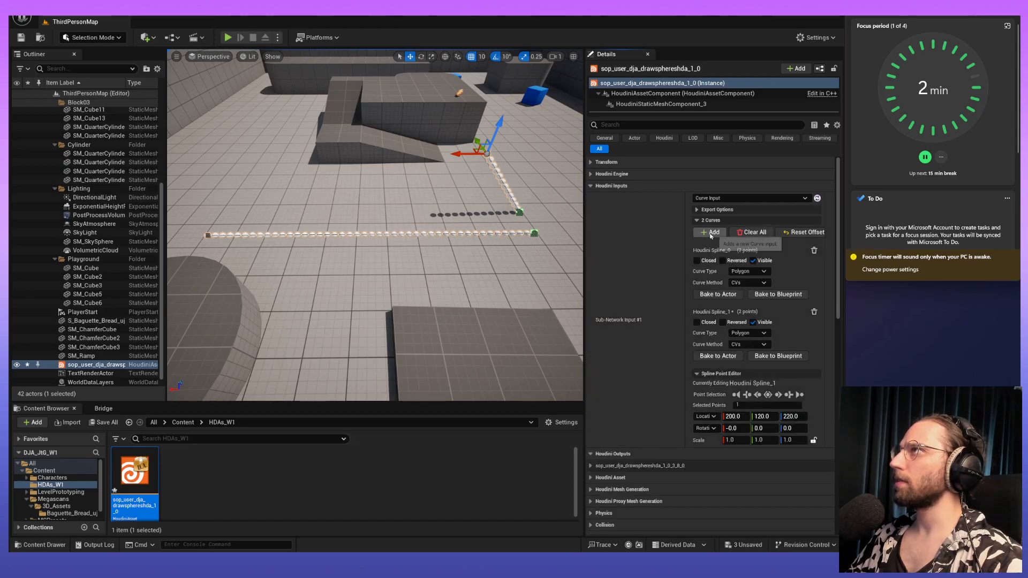
pyautogui.click(743, 234)
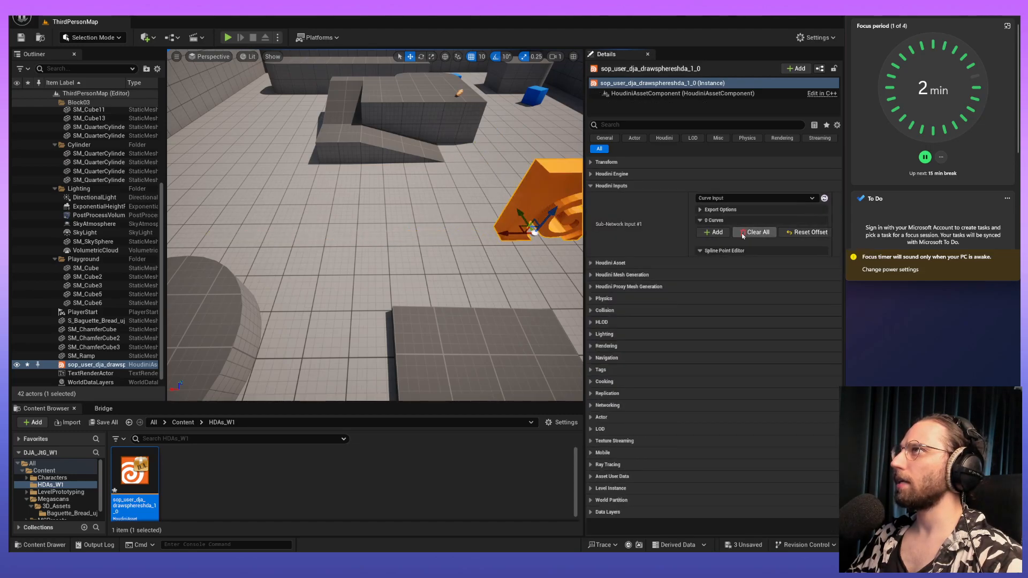
pyautogui.click(714, 233)
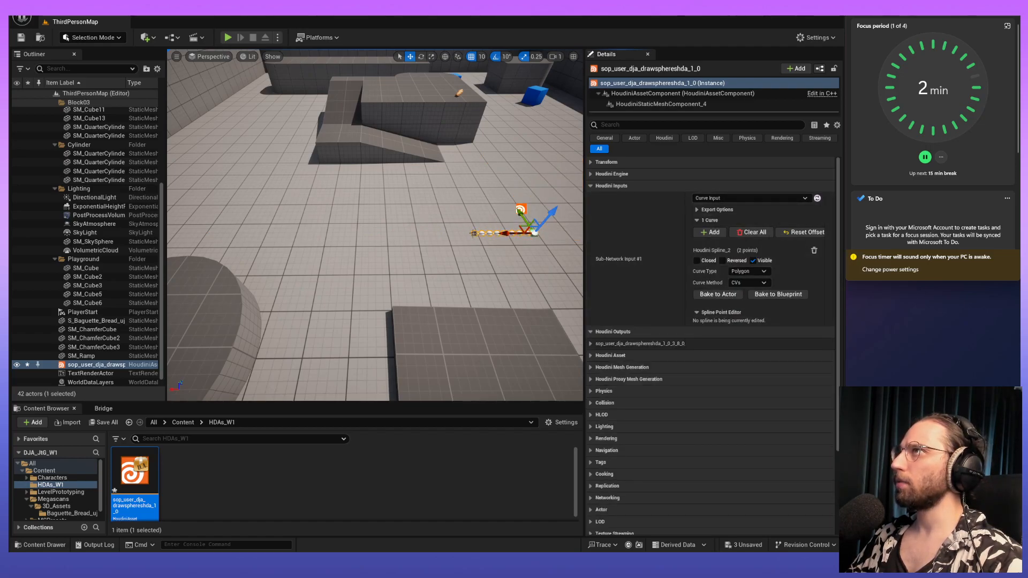
pyautogui.click(475, 235)
pyautogui.click(474, 233)
pyautogui.moveTo(475, 233); pyautogui.dragTo(300, 258, button='middle')
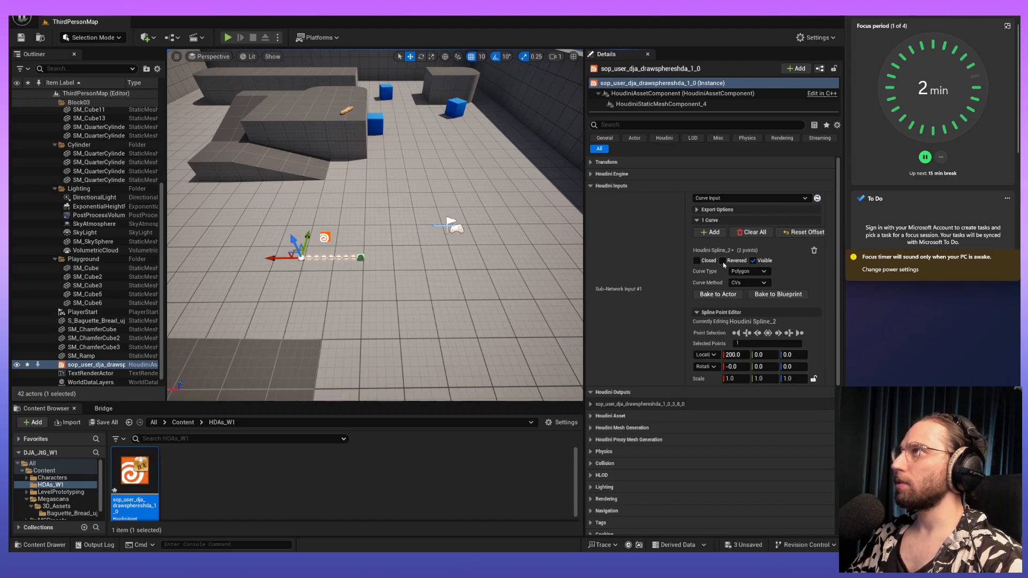
# Try the Closed option on the new input curve and inspect its row of spheres up close.
pyautogui.click(695, 262)
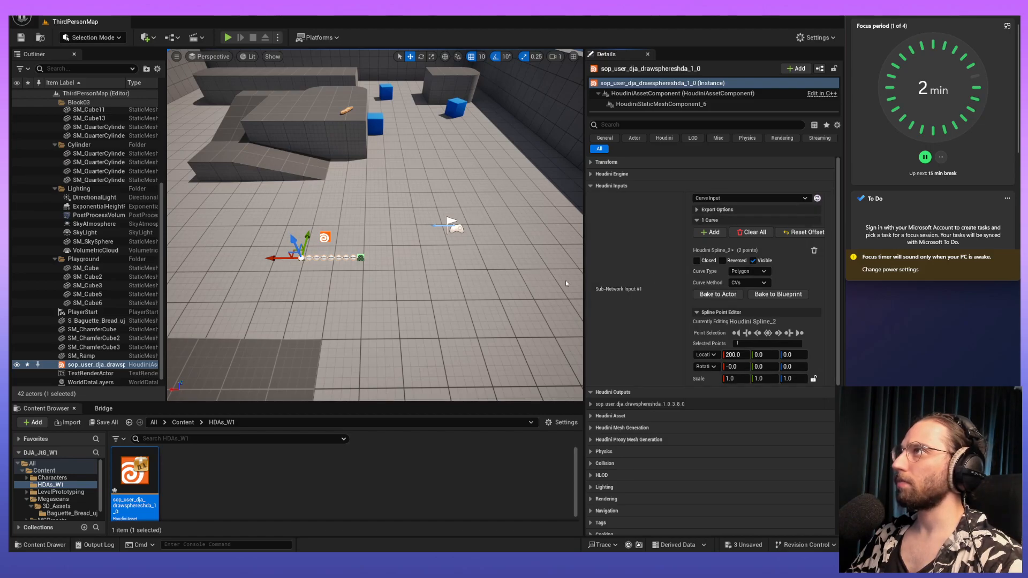
pyautogui.moveTo(428, 268); pyautogui.dragTo(375, 279, button='right')
pyautogui.press('w')
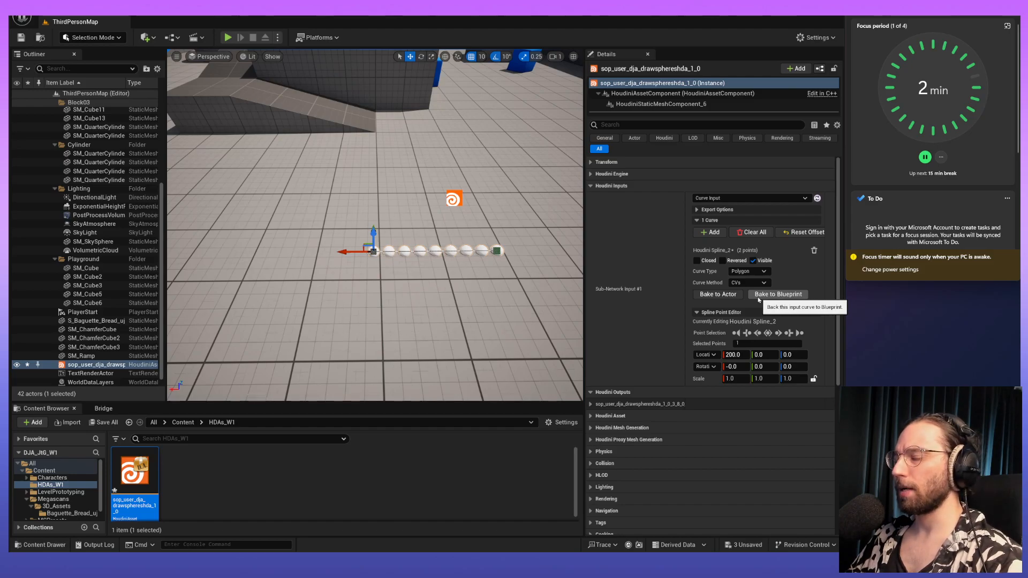
# Step the spline point selection back and forth between the two points of the input curve.
pyautogui.click(693, 221)
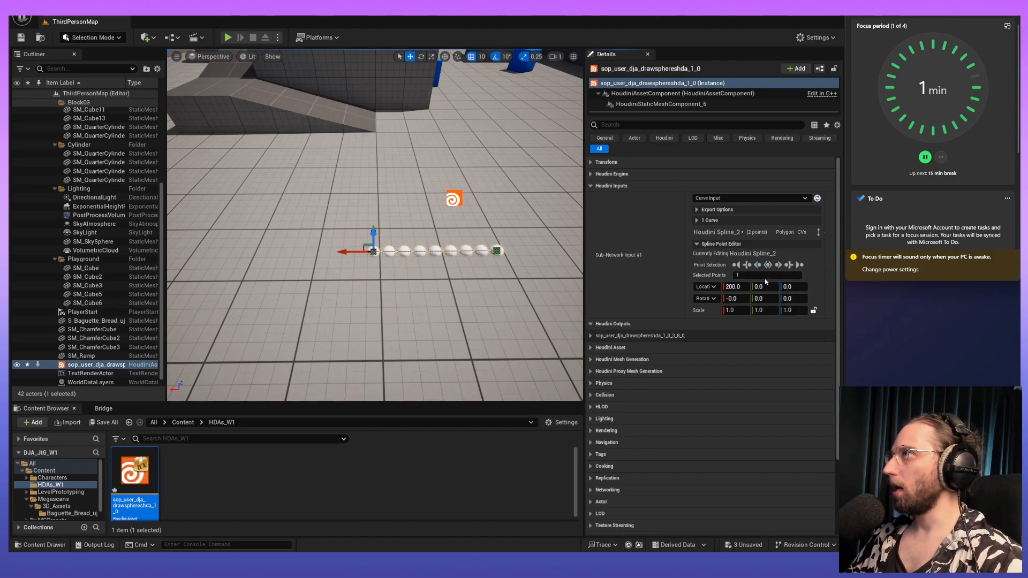
pyautogui.click(757, 264)
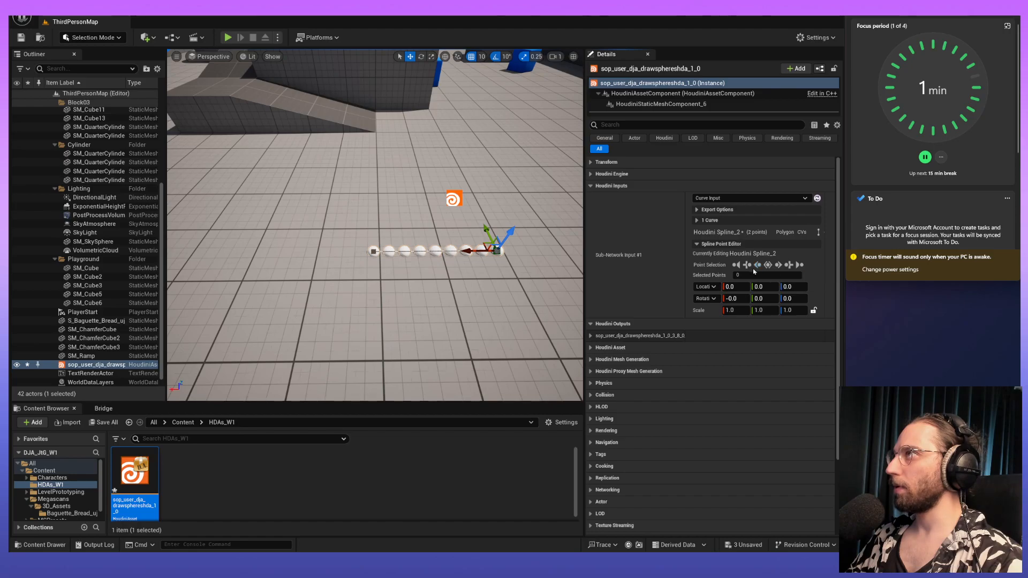
pyautogui.click(758, 266)
pyautogui.click(758, 266)
pyautogui.click(758, 266)
pyautogui.click(759, 266)
pyautogui.click(757, 265)
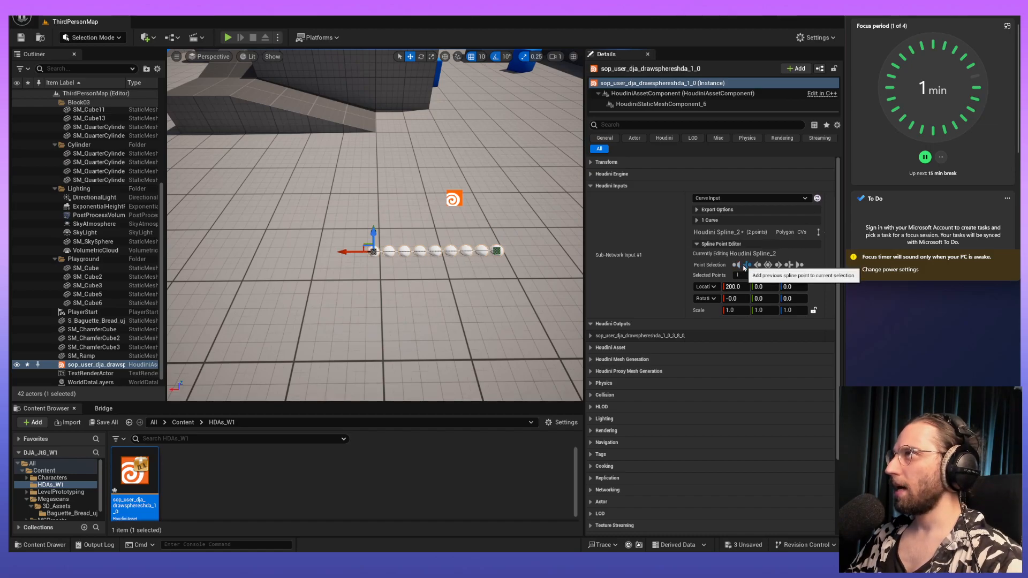
# Add the previous point to the selection and move both curve points together across the floor to a Y location of 20.
pyautogui.click(744, 265)
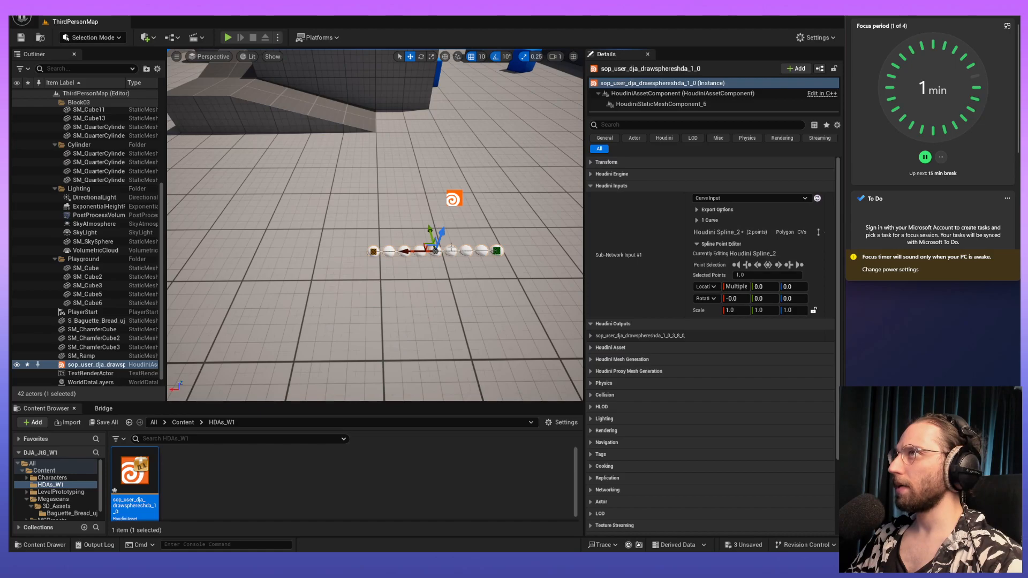
pyautogui.moveTo(432, 209); pyautogui.dragTo(423, 175)
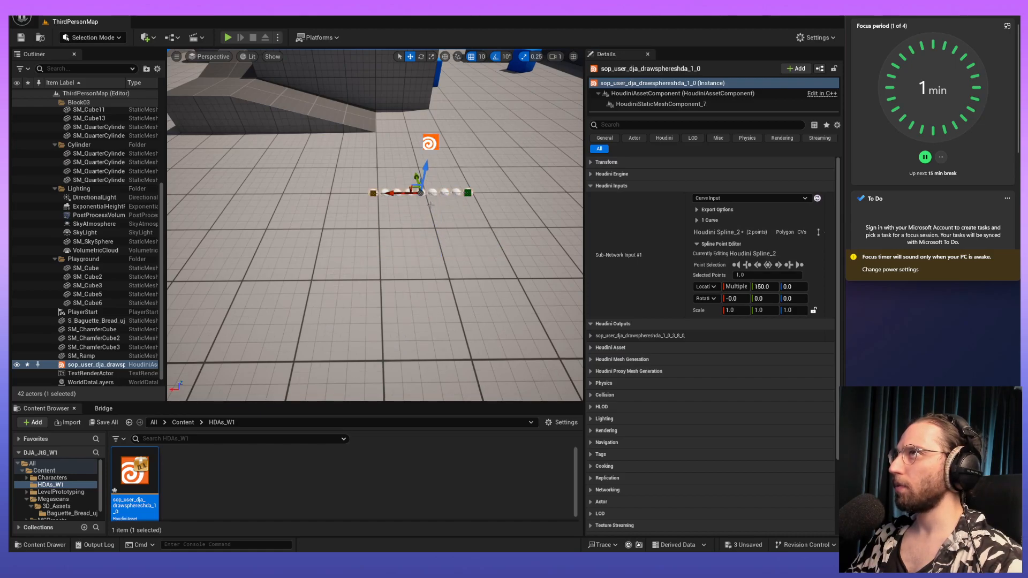
pyautogui.keyDown('alt'); pyautogui.moveTo(472, 218); pyautogui.dragTo(383, 221); pyautogui.keyUp('alt')
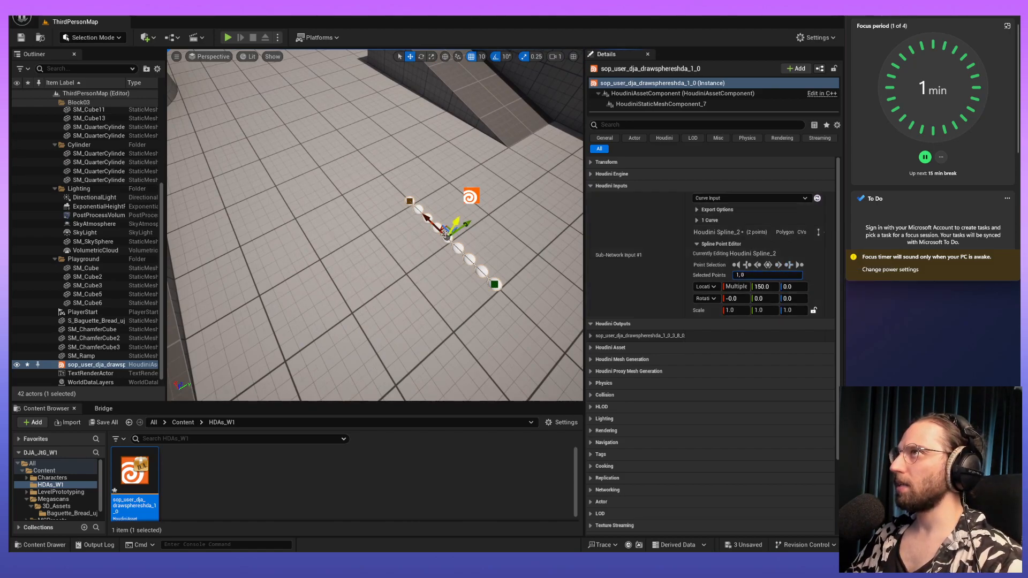
pyautogui.moveTo(465, 227); pyautogui.dragTo(406, 268)
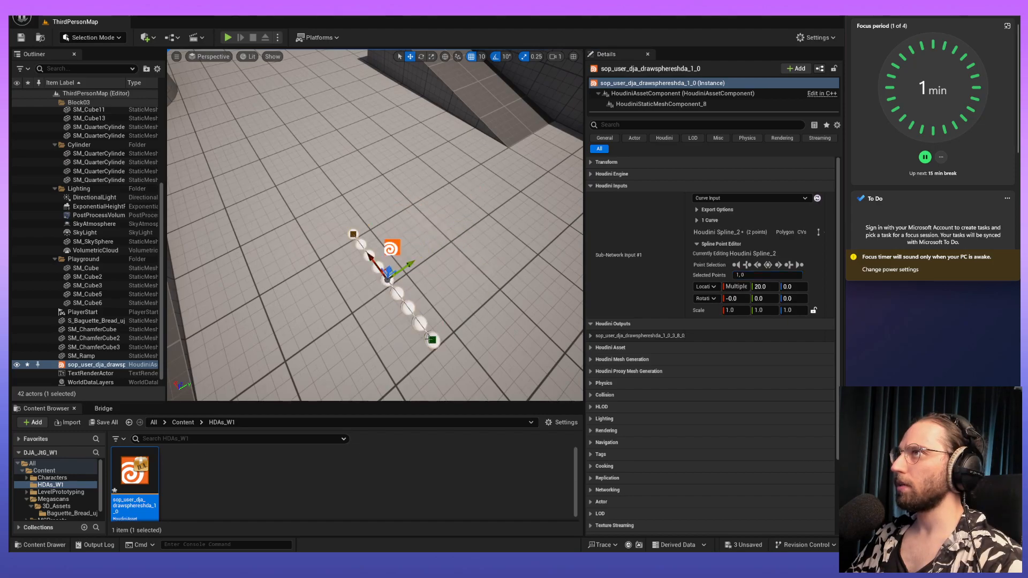
# Move only the curve's start point across the floor to change the row's angle, and select the sphere asset actor.
pyautogui.click(433, 339)
pyautogui.moveTo(443, 320); pyautogui.dragTo(487, 280)
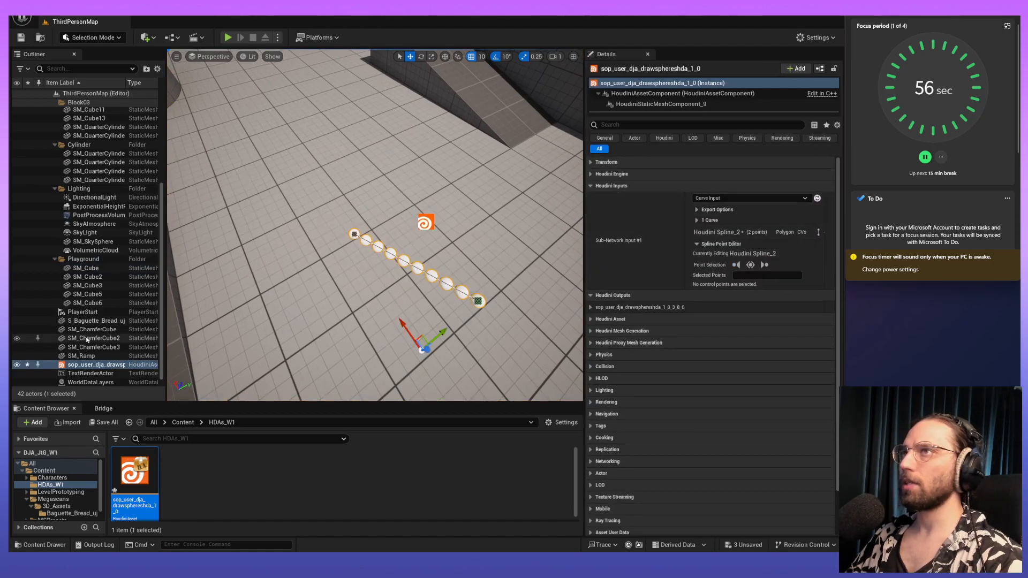
pyautogui.click(96, 364)
pyautogui.moveTo(466, 303)
pyautogui.mouseDown(button='right')
pyautogui.moveTo(402, 233)
pyautogui.moveTo(466, 303)
pyautogui.mouseUp(button='right')
pyautogui.keyDown('alt'); pyautogui.moveTo(467, 304); pyautogui.dragTo(436, 252); pyautogui.keyUp('alt')
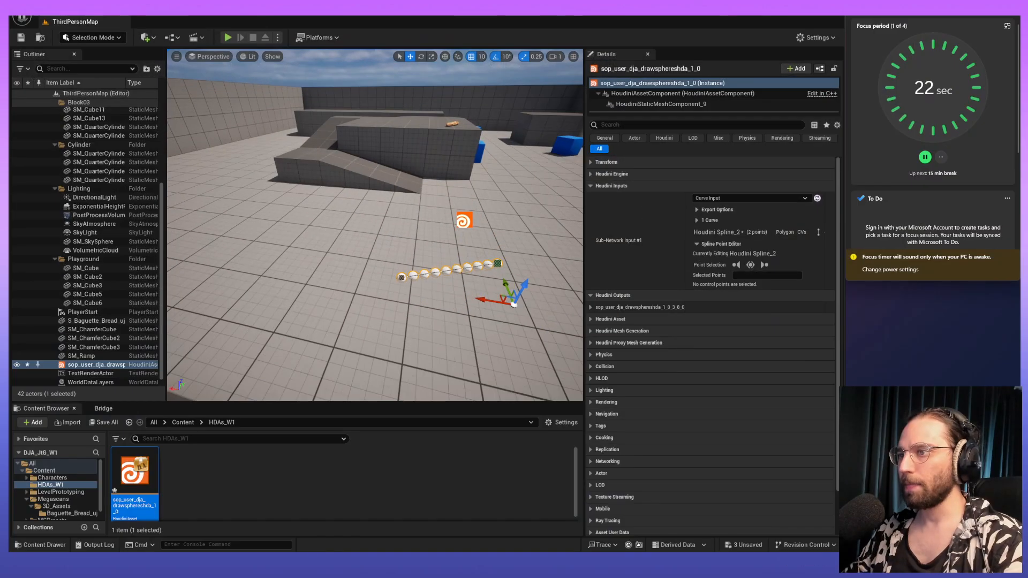
pyautogui.moveTo(477, 255); pyautogui.dragTo(522, 240, button='right')
# Switch to Houdini and open the display options for the viewport showing the drawn spheres.
pyautogui.click(796, 23)
pyautogui.keyDown('alt'); pyautogui.moveTo(304, 321); pyautogui.dragTo(226, 393); pyautogui.keyUp('alt')
pyautogui.press('Return')
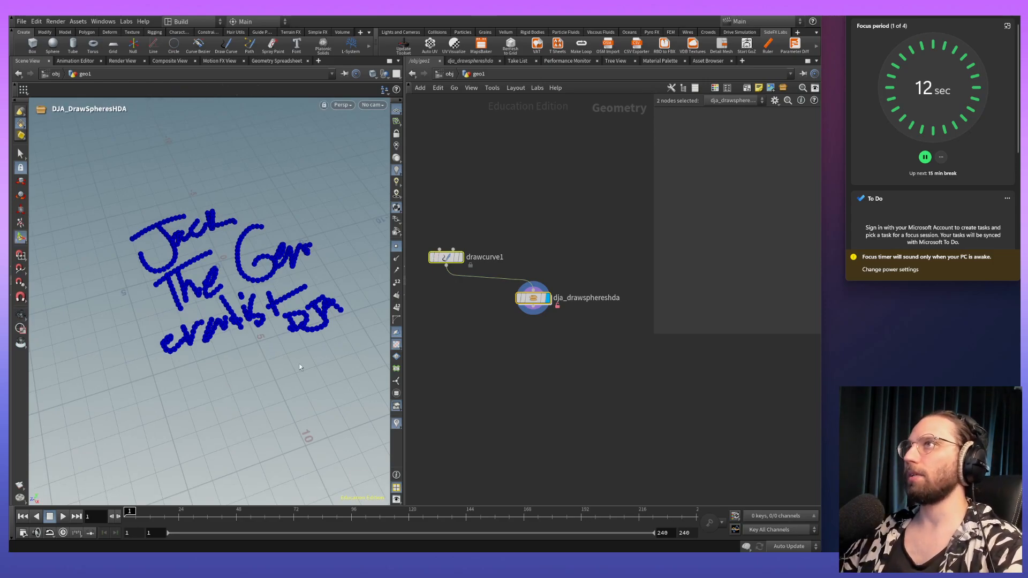
pyautogui.press('d')
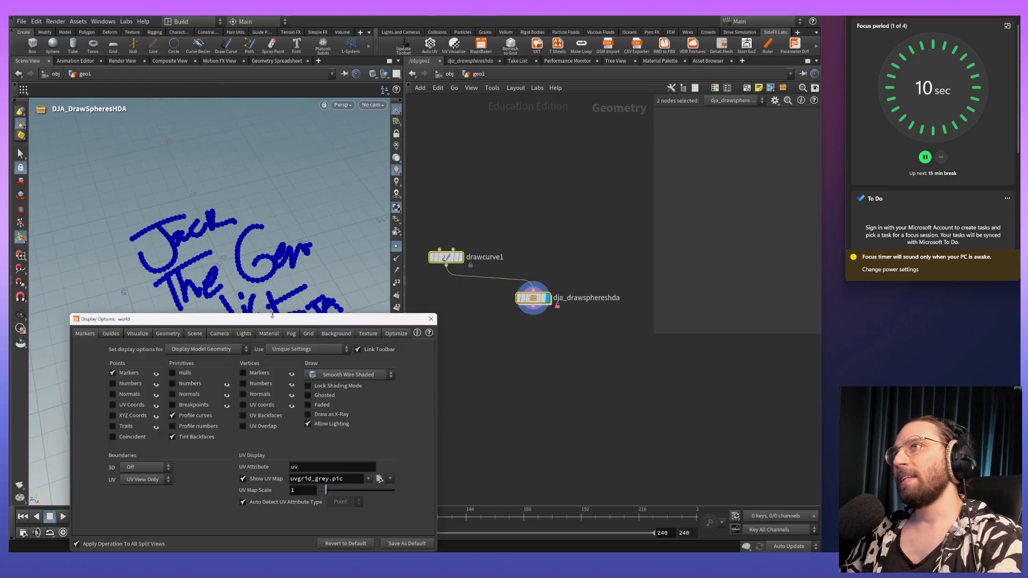
pyautogui.moveTo(283, 325); pyautogui.dragTo(350, 179)
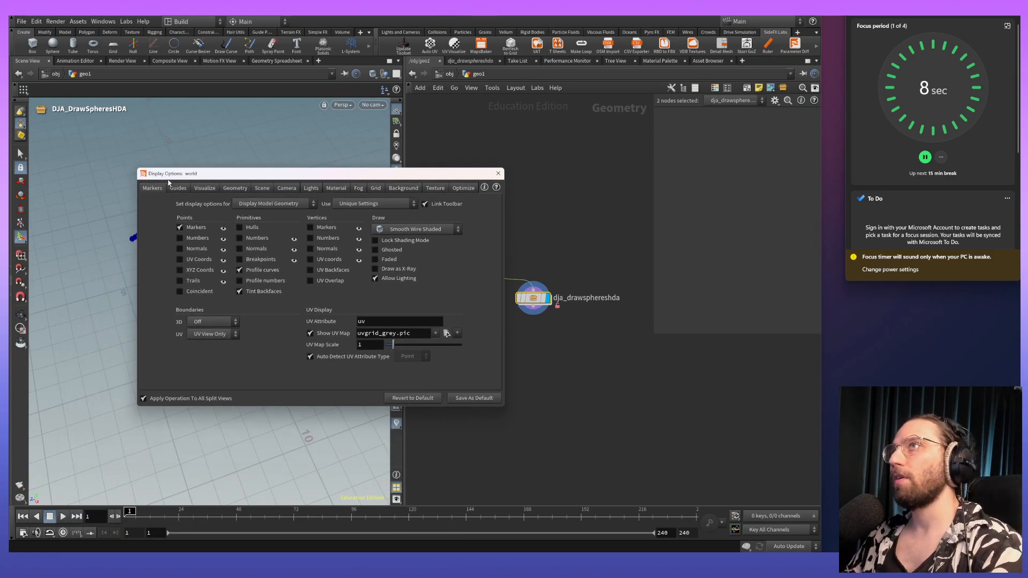
# Look through the display option categories to find the viewport's Background settings.
pyautogui.click(185, 187)
pyautogui.click(208, 188)
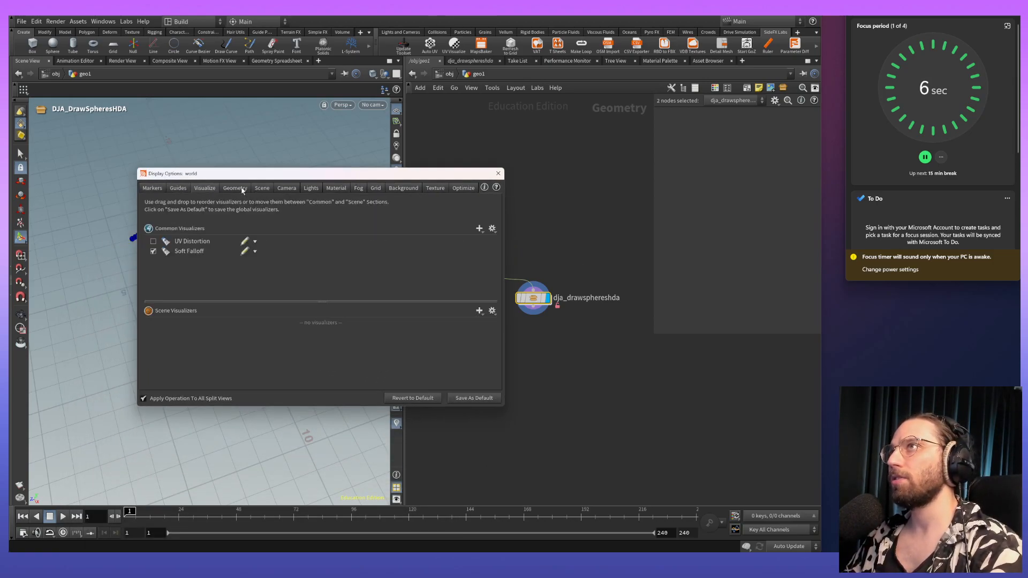
pyautogui.click(238, 188)
pyautogui.click(263, 190)
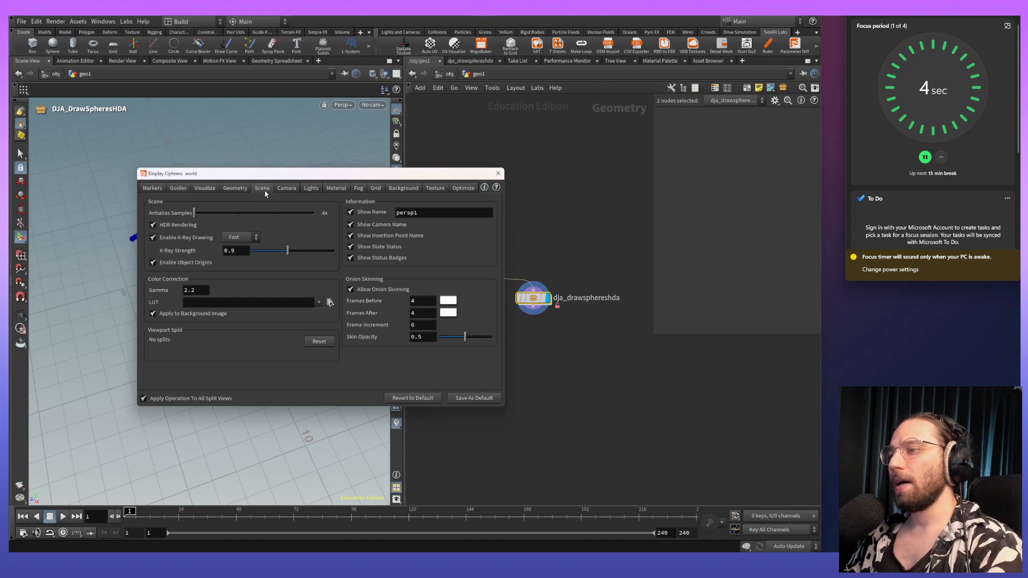
pyautogui.click(287, 189)
pyautogui.click(312, 189)
pyautogui.click(336, 188)
pyautogui.click(359, 188)
pyautogui.click(375, 189)
pyautogui.click(395, 189)
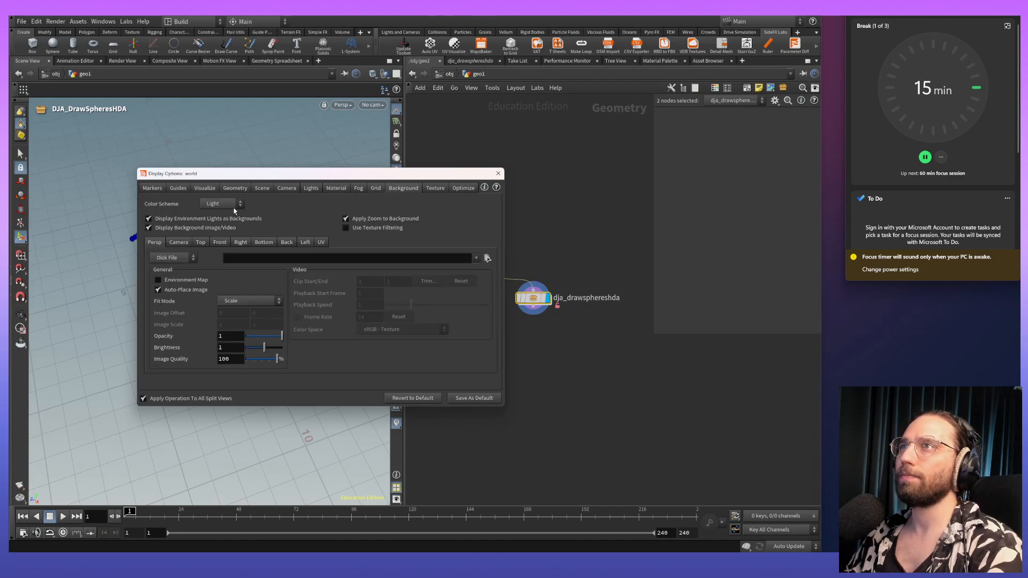
# Try the Dark and Grey color schemes on the viewport, and set the scheme to Dark Grey.
pyautogui.moveTo(225, 173); pyautogui.dragTo(462, 143)
pyautogui.click(442, 176)
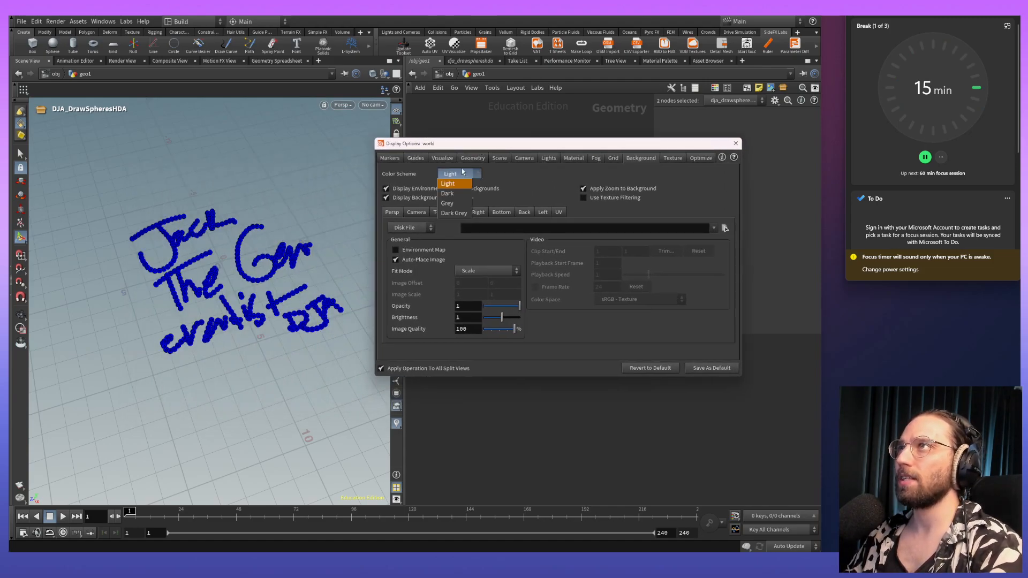
pyautogui.click(459, 196)
pyautogui.click(459, 177)
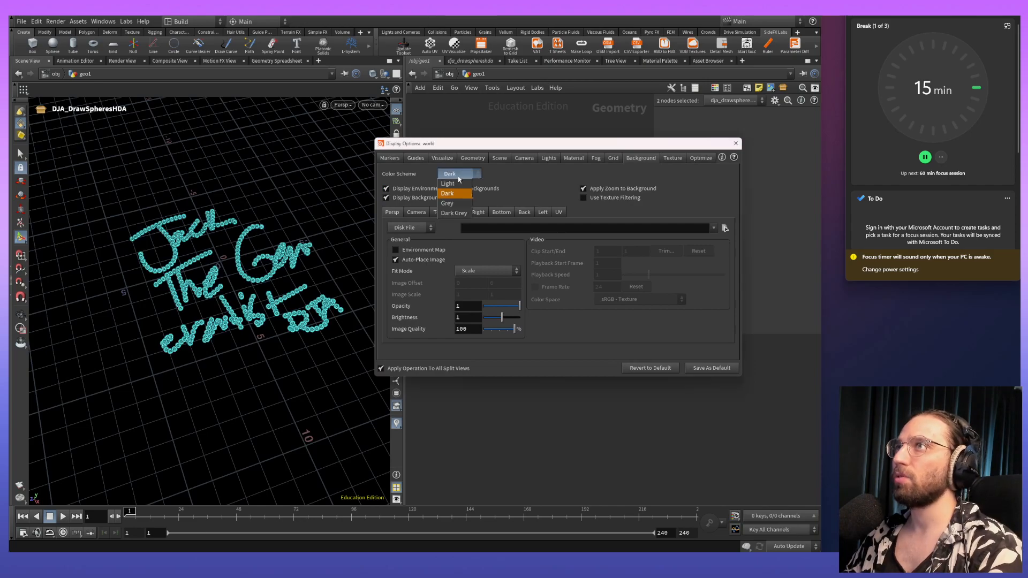
pyautogui.click(459, 184)
pyautogui.click(458, 176)
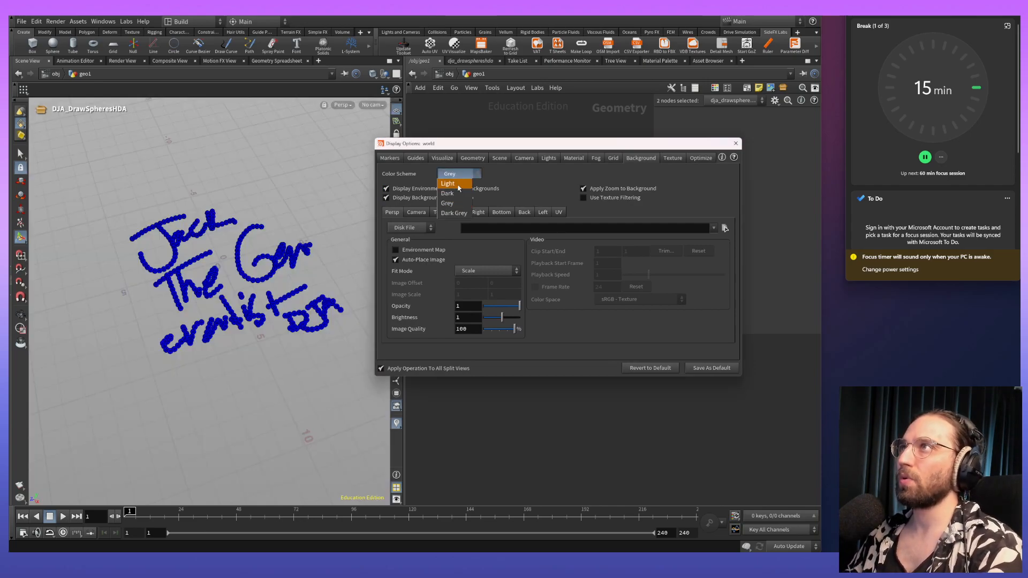
pyautogui.click(454, 203)
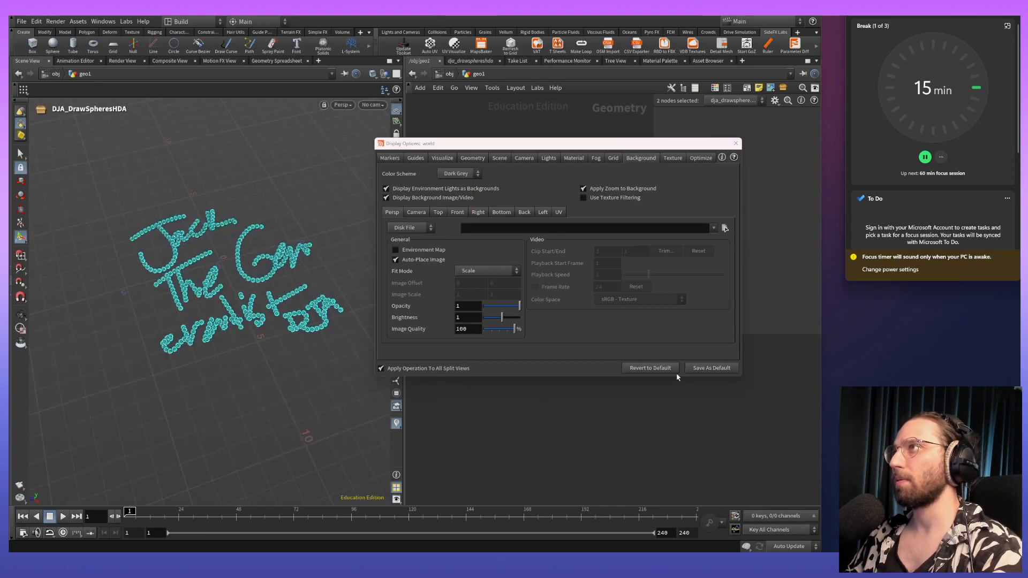
# Save the display options as the default and close the display options.
pyautogui.click(712, 369)
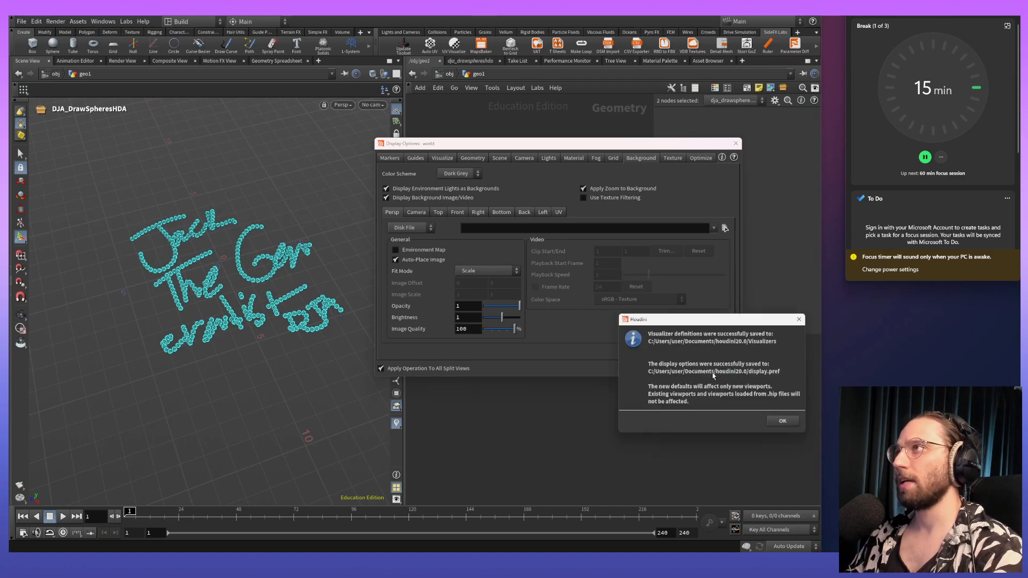
pyautogui.click(782, 421)
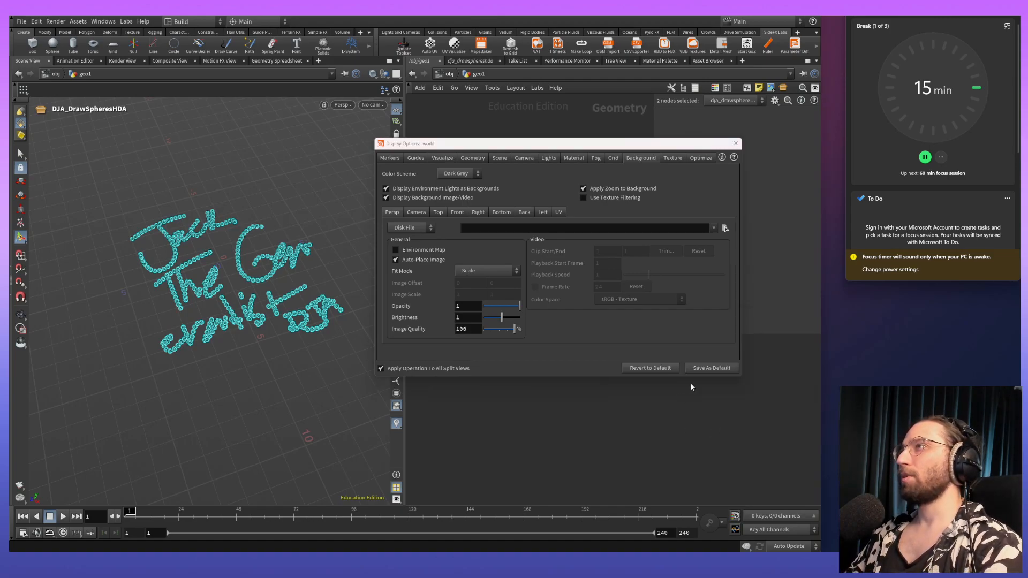
pyautogui.click(715, 371)
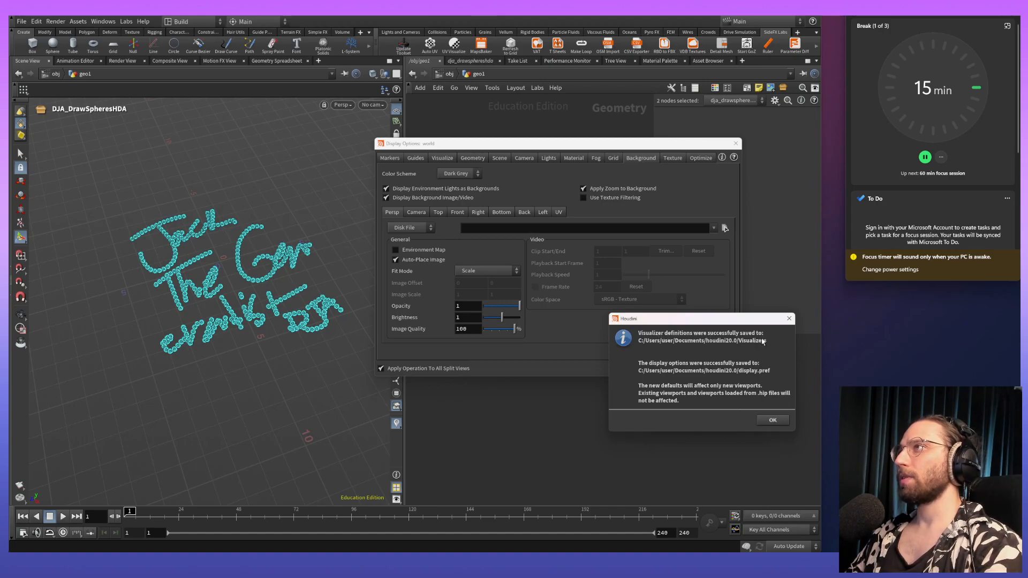
pyautogui.click(789, 318)
pyautogui.click(735, 142)
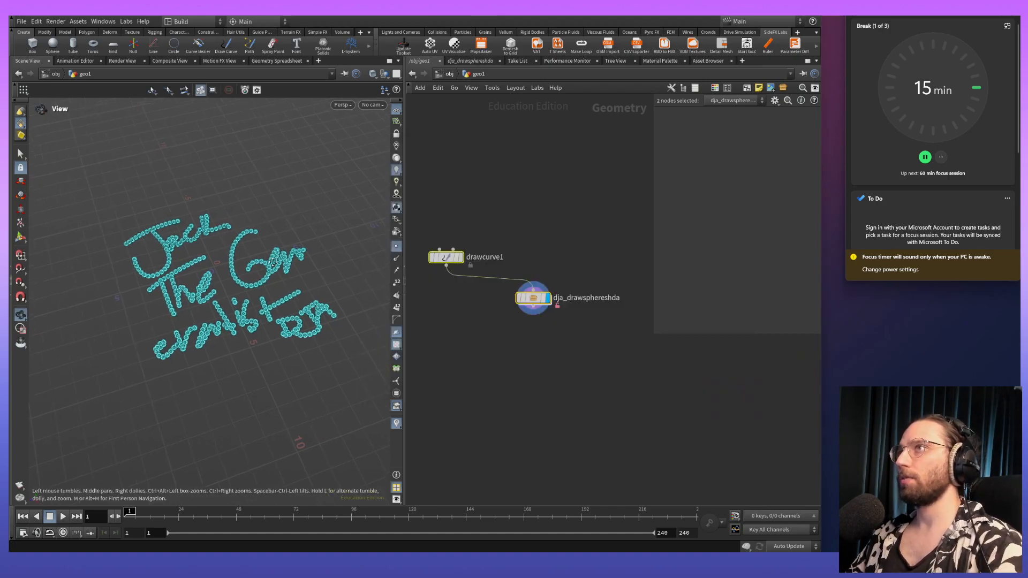
# Save the Houdini scene as w1.hipnc and widen the program window slightly.
pyautogui.hotkey('ctrl', 's')
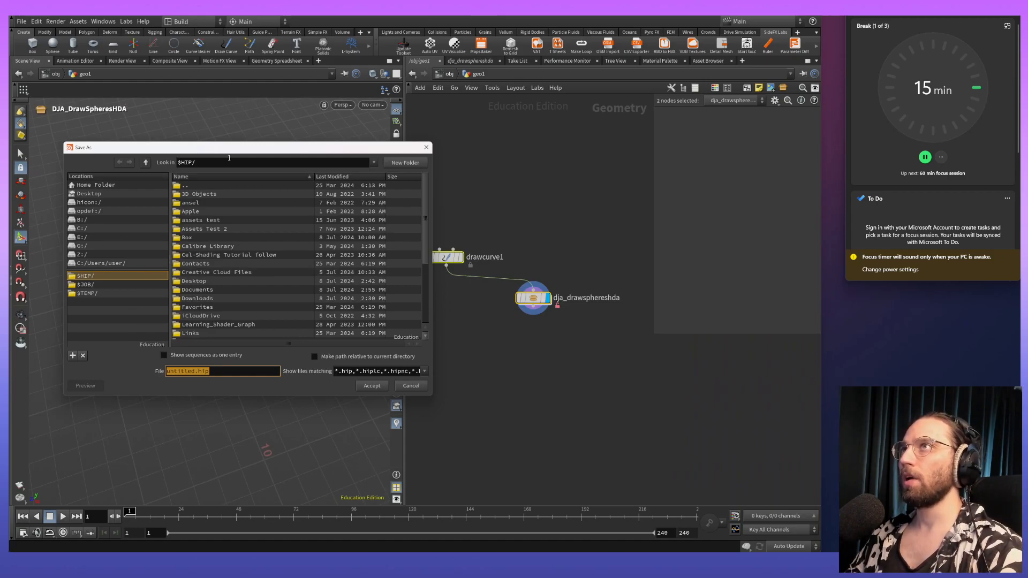
pyautogui.moveTo(231, 142); pyautogui.dragTo(505, 226)
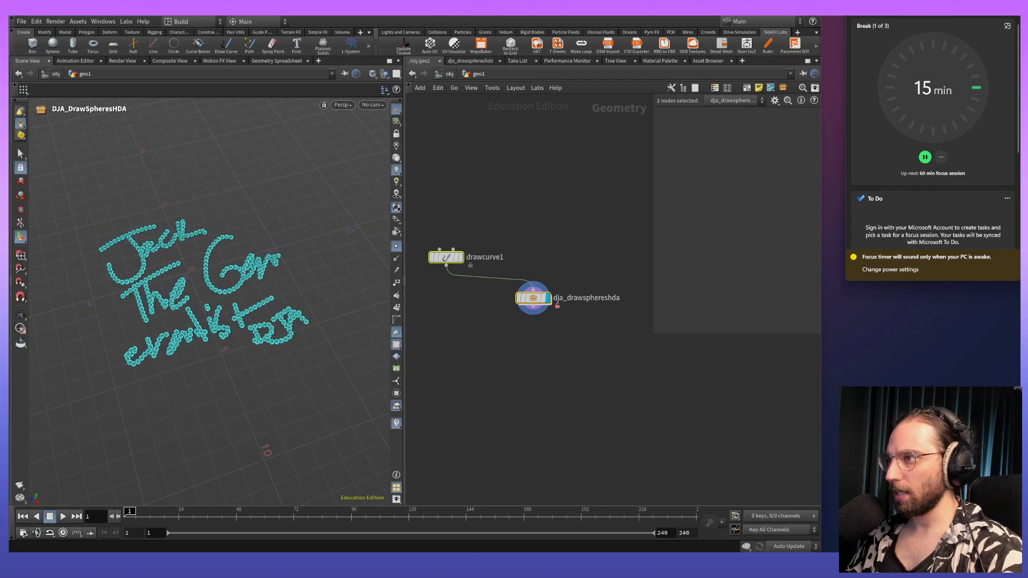
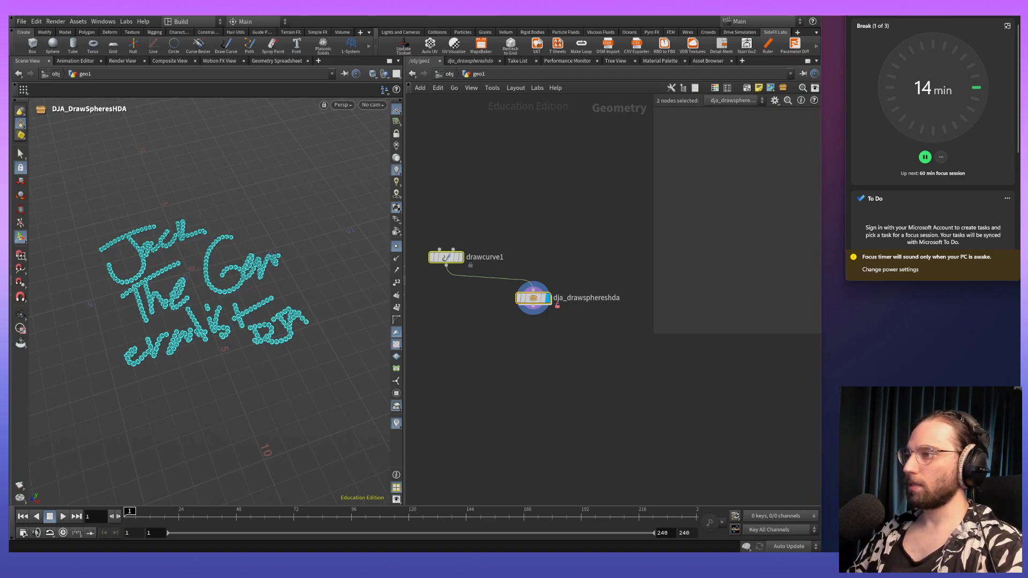
pyautogui.hotkey('ctrl', 's')
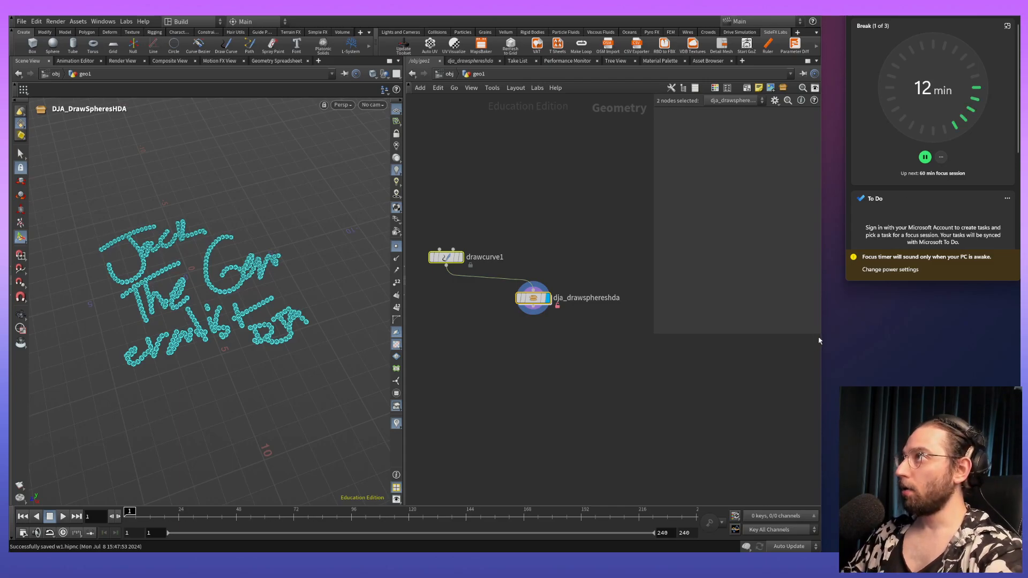
pyautogui.moveTo(822, 335); pyautogui.dragTo(844, 334)
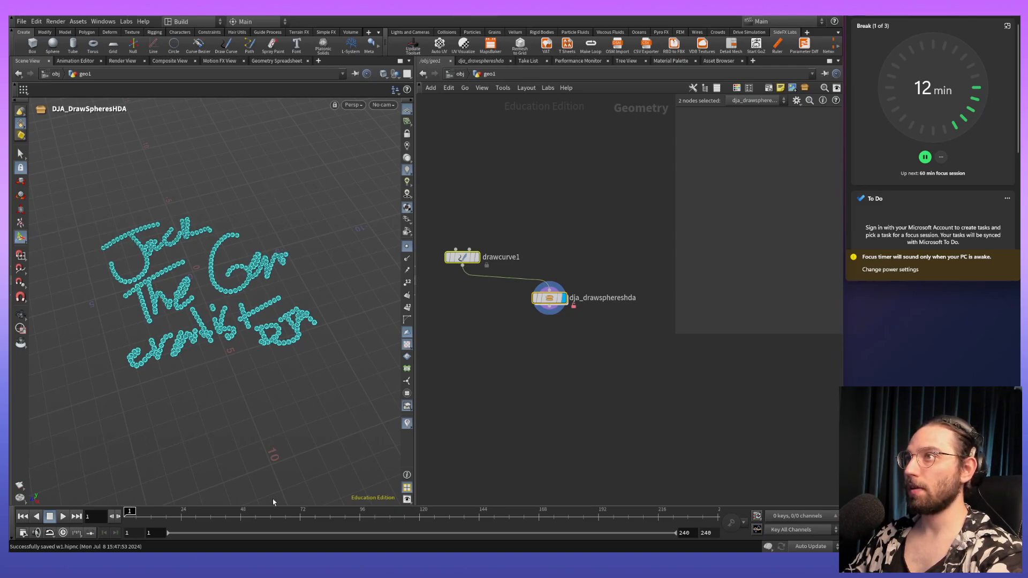
# Review the available pane types and split the scene view pane top/bottom to get a second scene view.
pyautogui.keyDown('alt'); pyautogui.moveTo(298, 378); pyautogui.dragTo(285, 368, button='middle'); pyautogui.keyUp('alt')
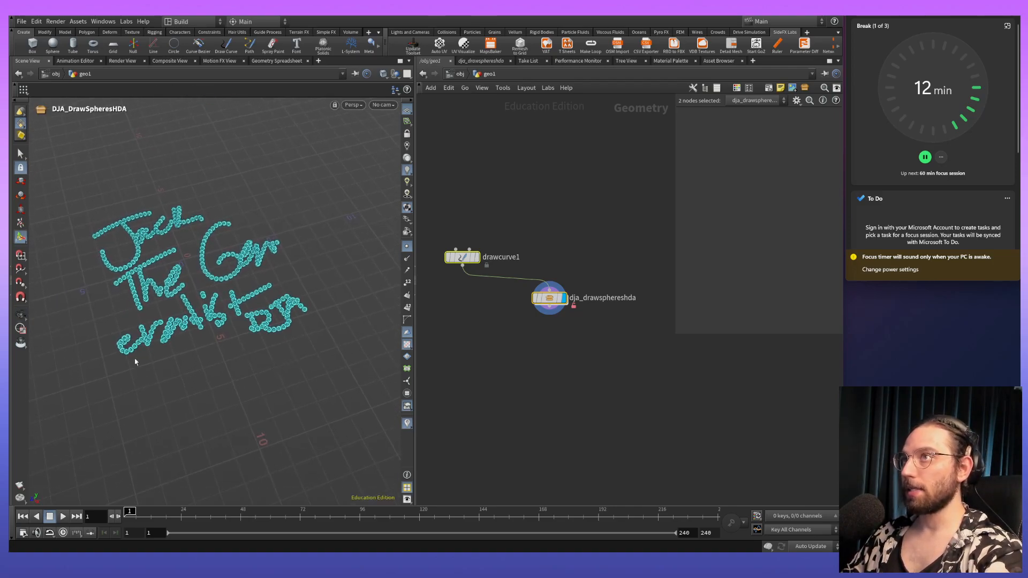
pyautogui.click(410, 62)
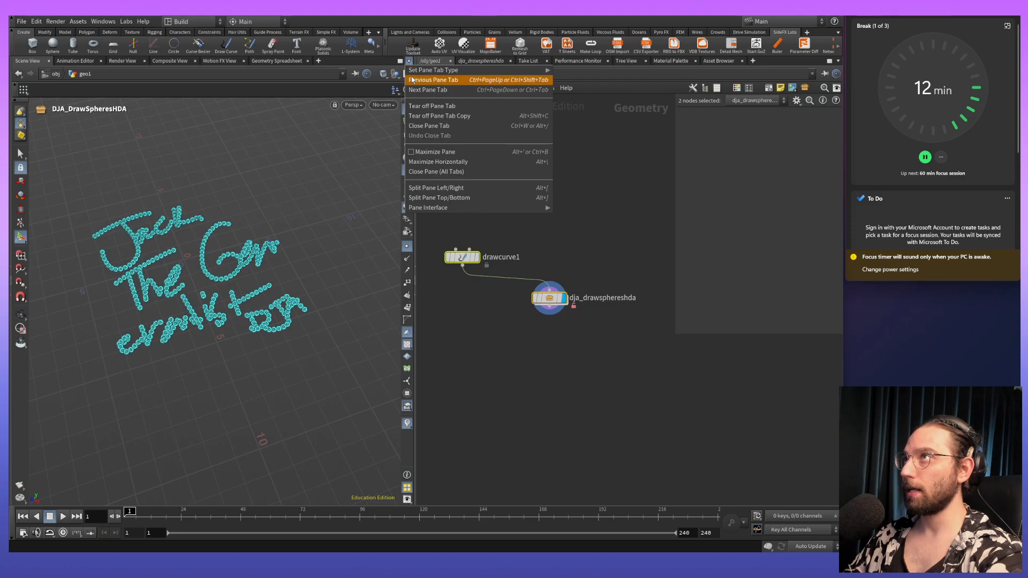
pyautogui.moveTo(415, 75)
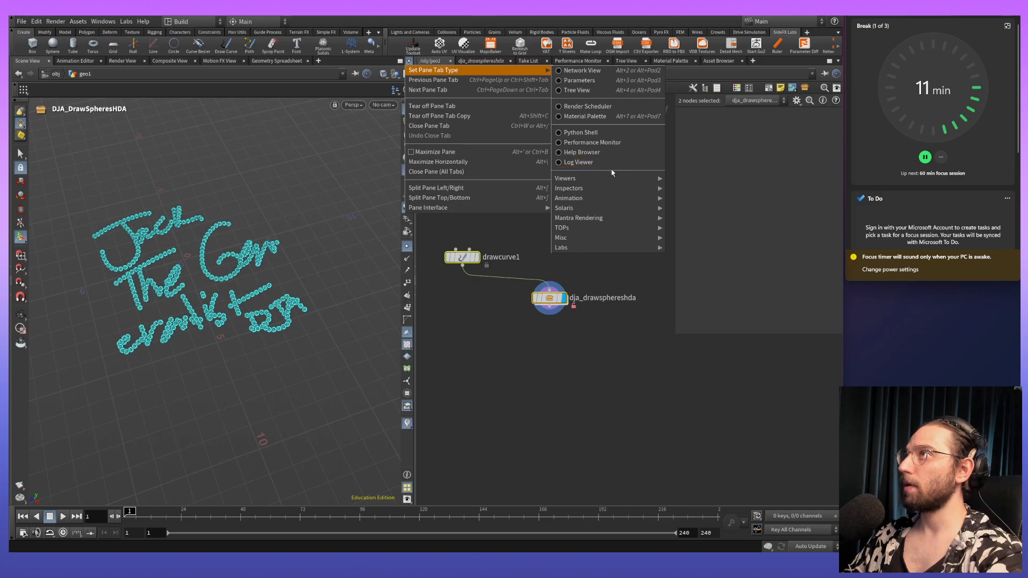
pyautogui.moveTo(616, 180)
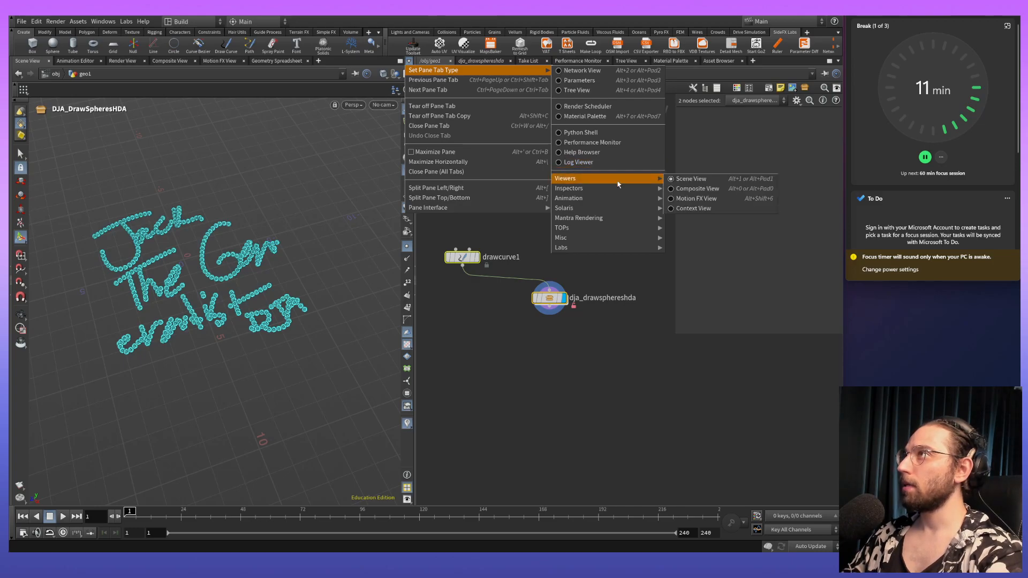
pyautogui.moveTo(618, 212)
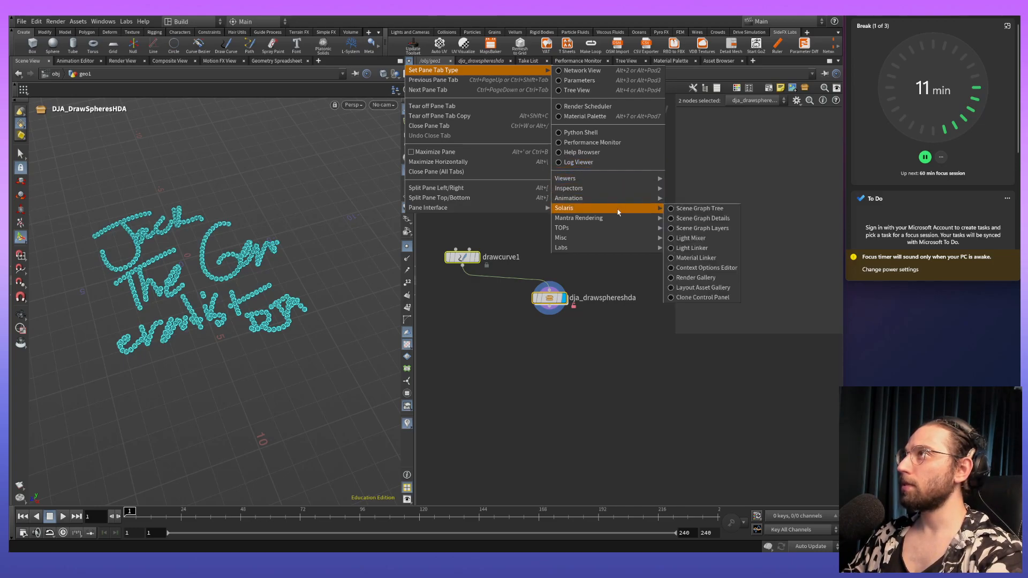
pyautogui.moveTo(621, 247)
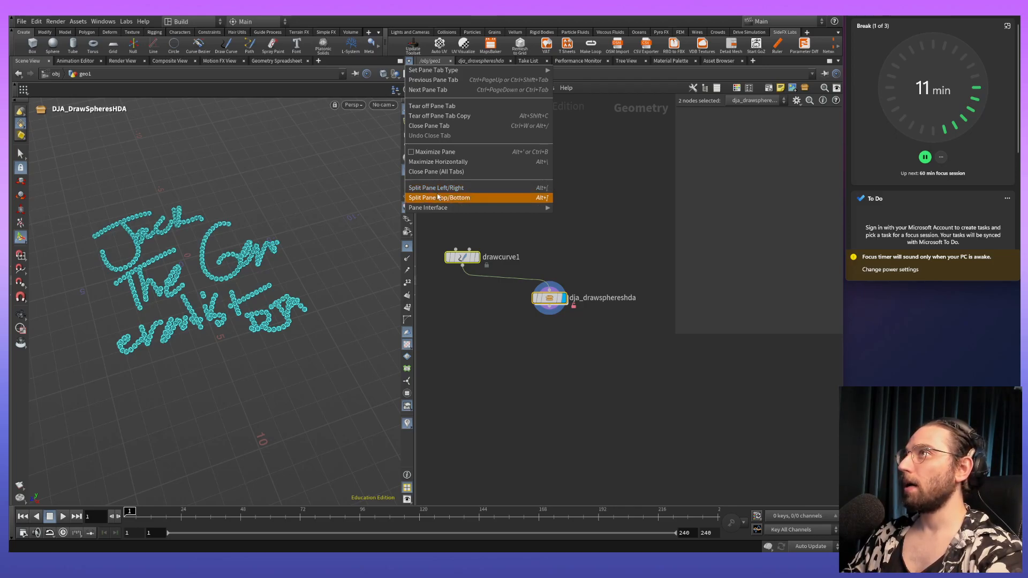
pyautogui.click(502, 201)
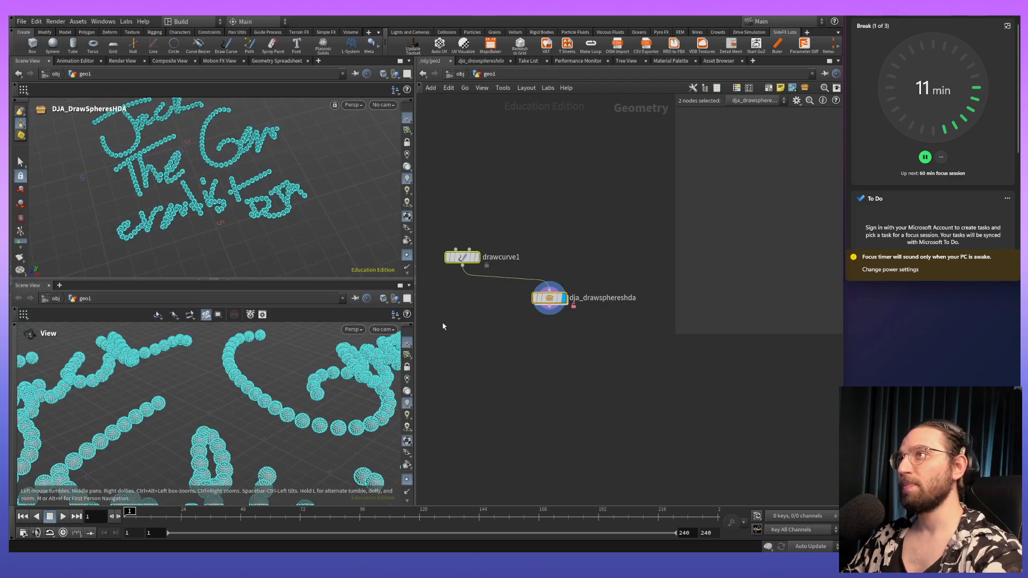
pyautogui.click(60, 285)
pyautogui.moveTo(99, 306)
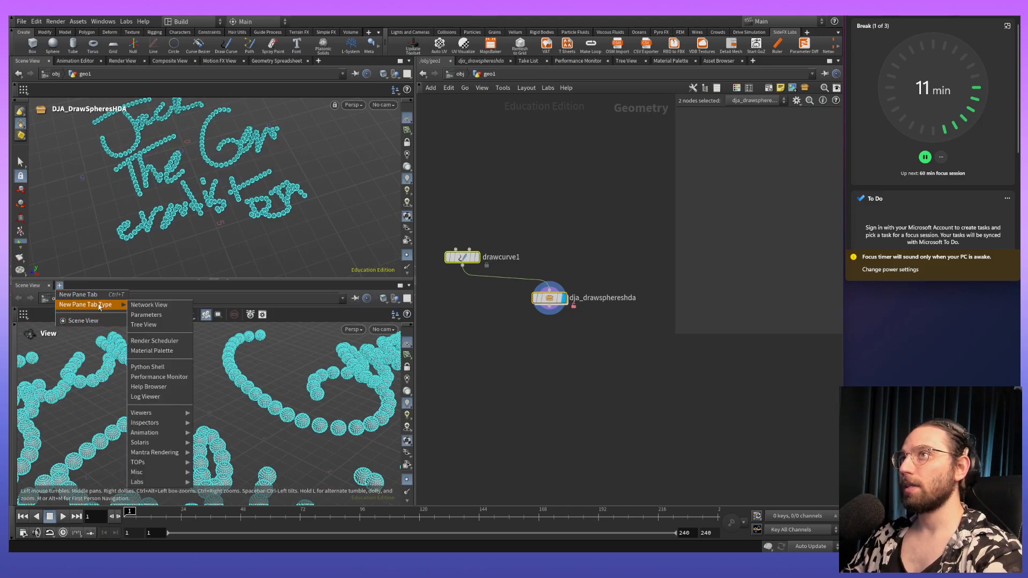
pyautogui.moveTo(173, 433)
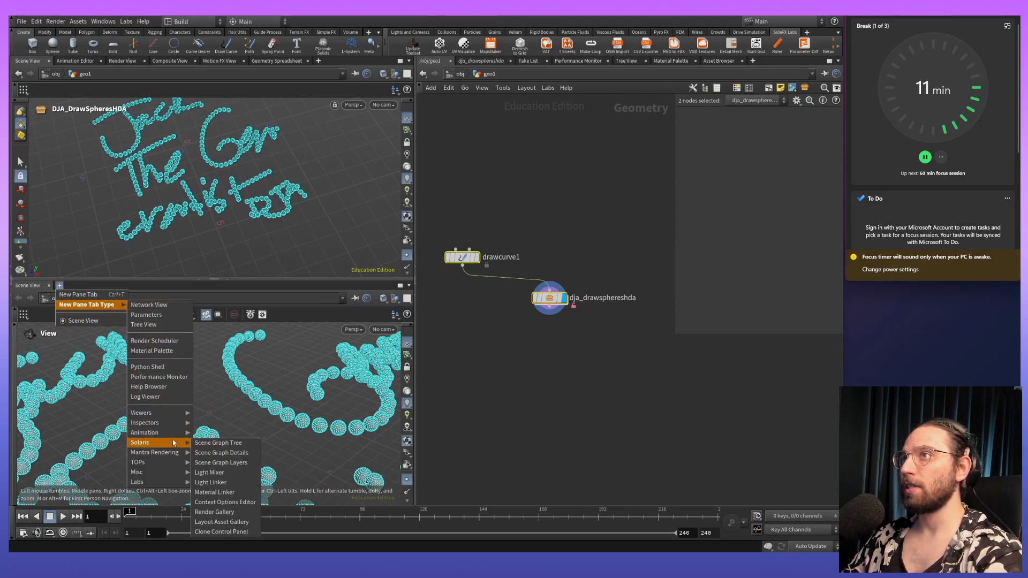
pyautogui.click(60, 287)
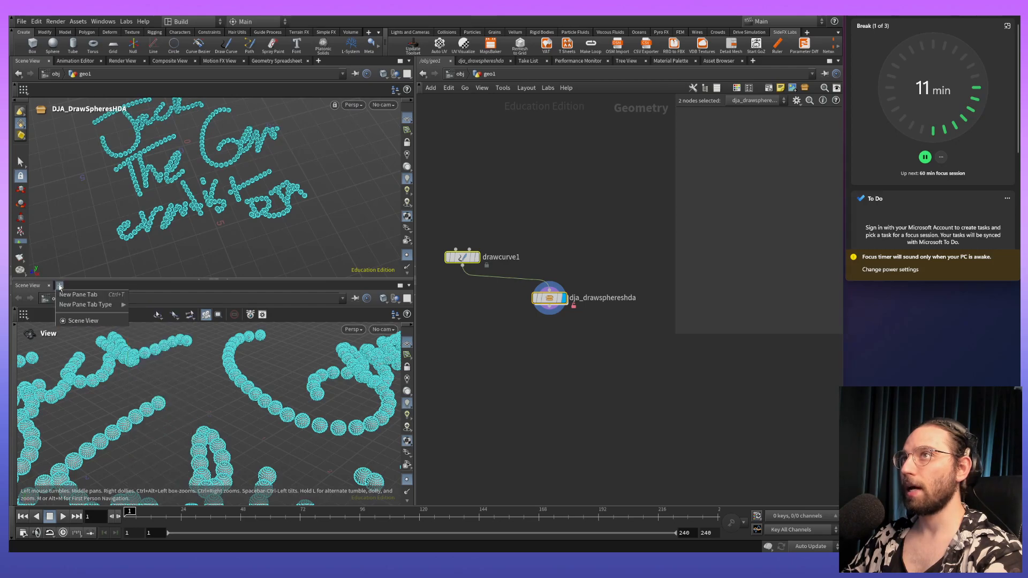
pyautogui.click(60, 286)
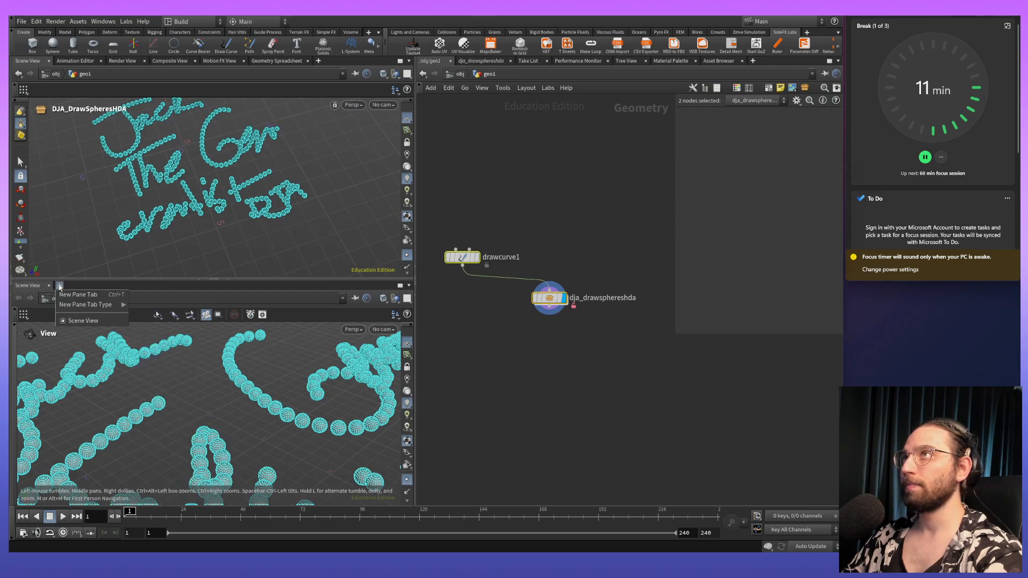
# Move the Geometry Spreadsheet tab into the second scene view's pane and shrink that pane to enlarge the main scene view.
pyautogui.click(289, 63)
pyautogui.moveTo(288, 61); pyautogui.dragTo(64, 283)
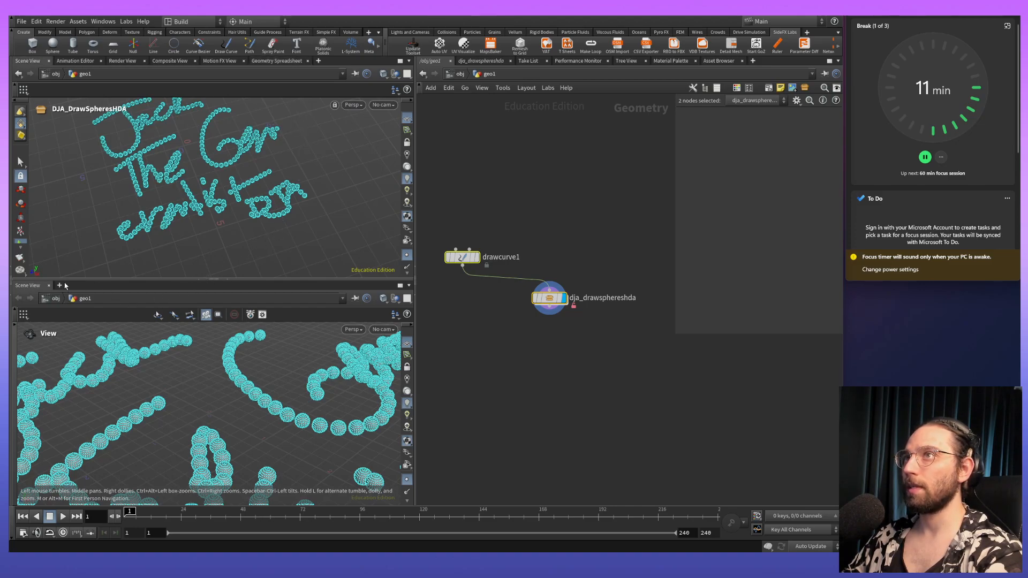
pyautogui.moveTo(280, 61); pyautogui.dragTo(57, 292)
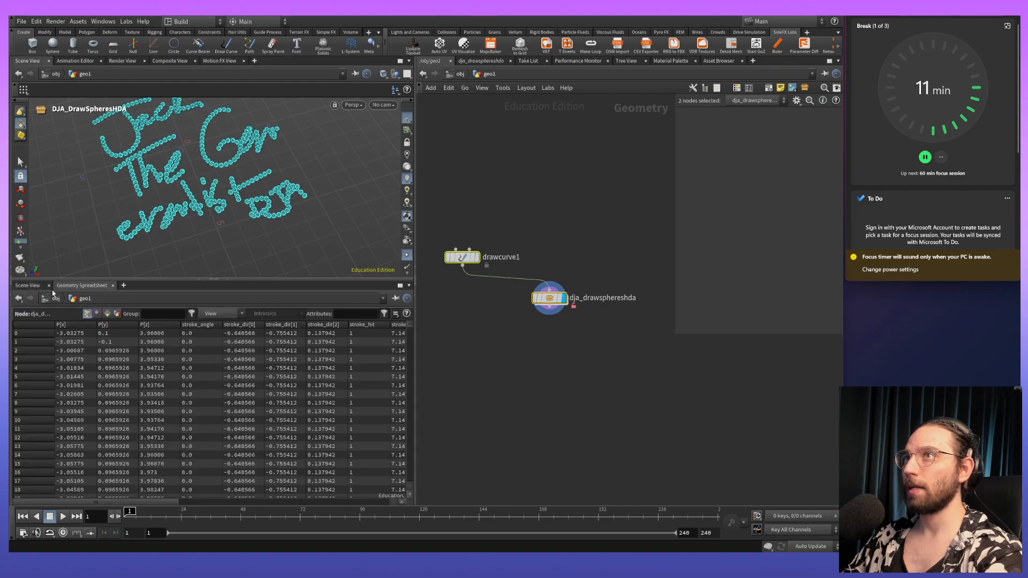
pyautogui.moveTo(213, 279); pyautogui.dragTo(214, 401)
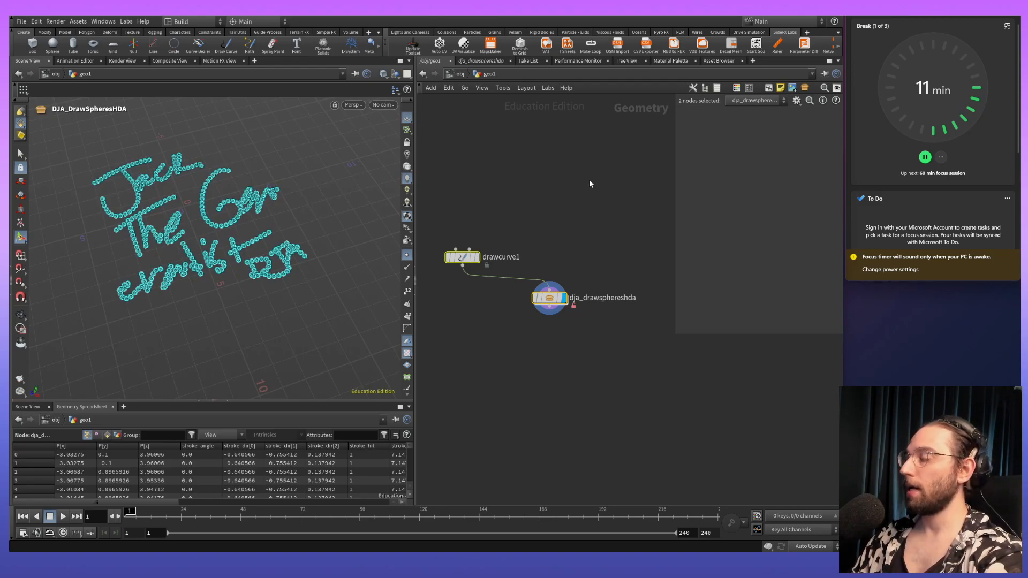
pyautogui.hotkey('ctrl', 'v')
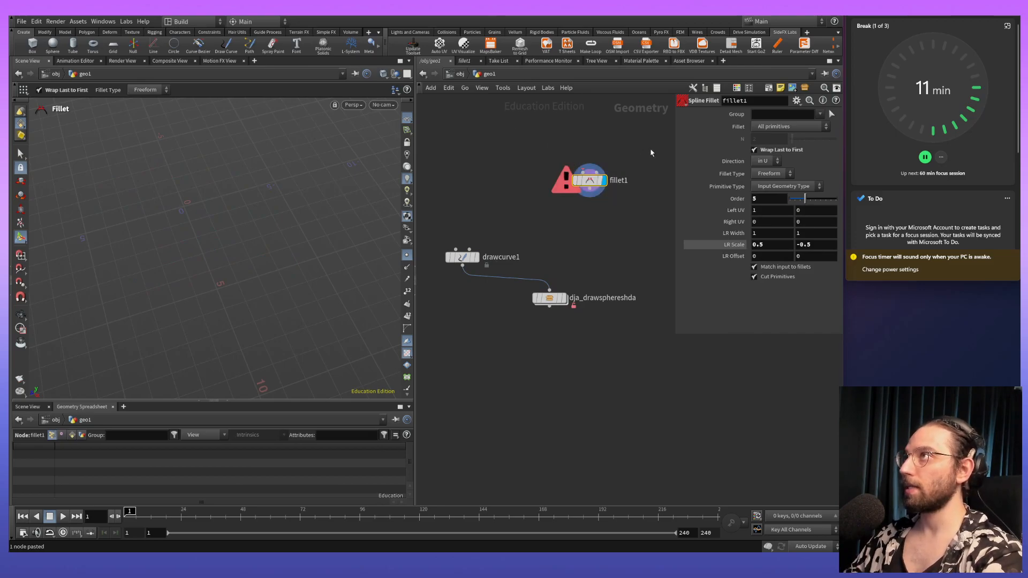
pyautogui.hotkey('ctrl', 'z')
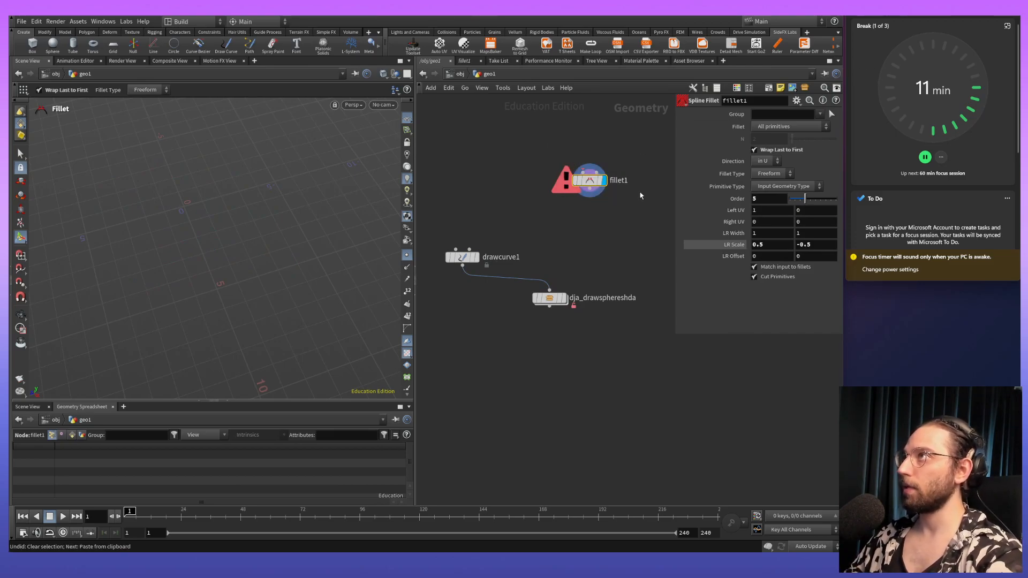
# Split the network pane left/right, split both halves top/bottom into four panes, and adjust the divider between the columns.
pyautogui.click(839, 62)
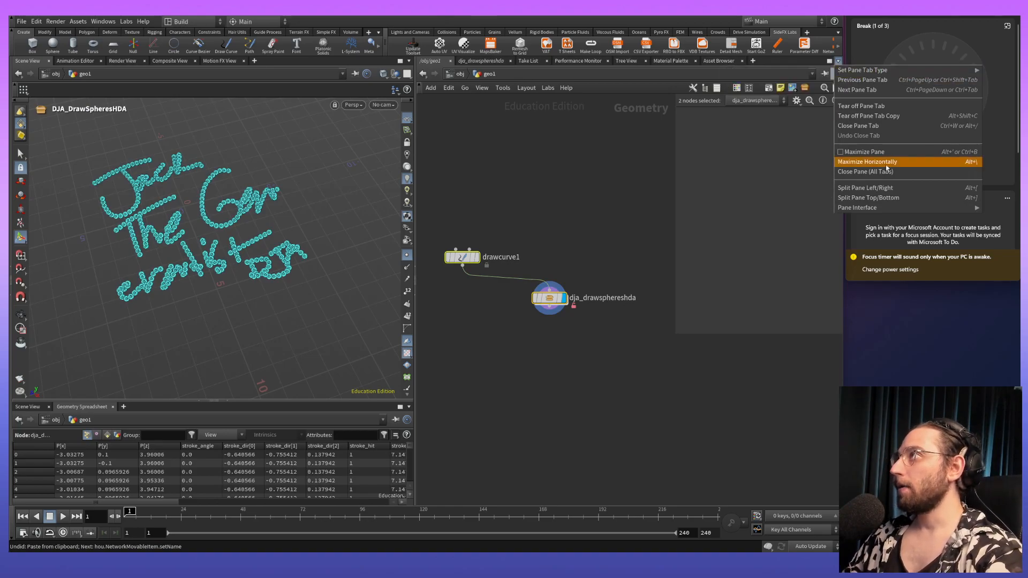
pyautogui.click(902, 191)
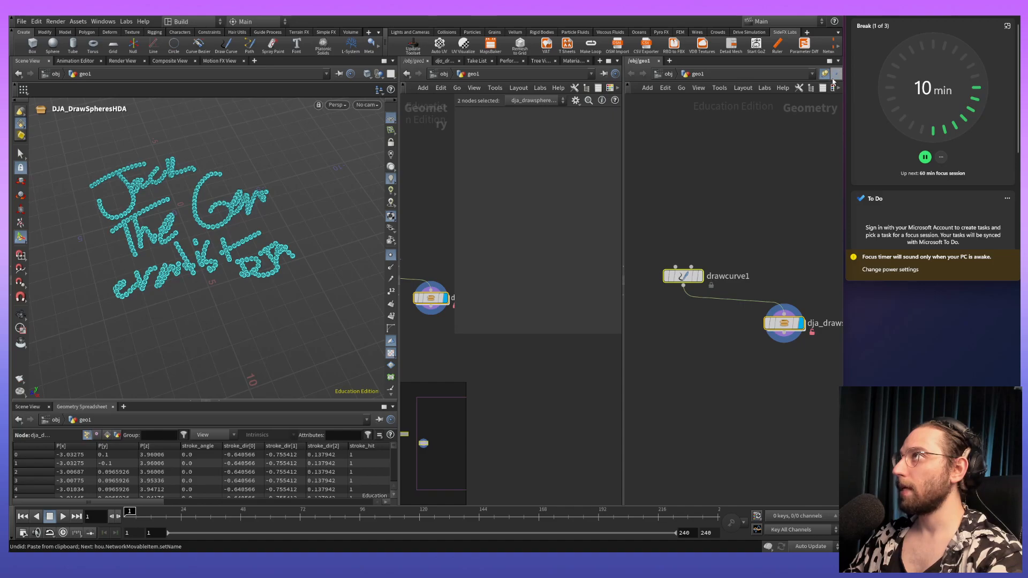
pyautogui.click(837, 61)
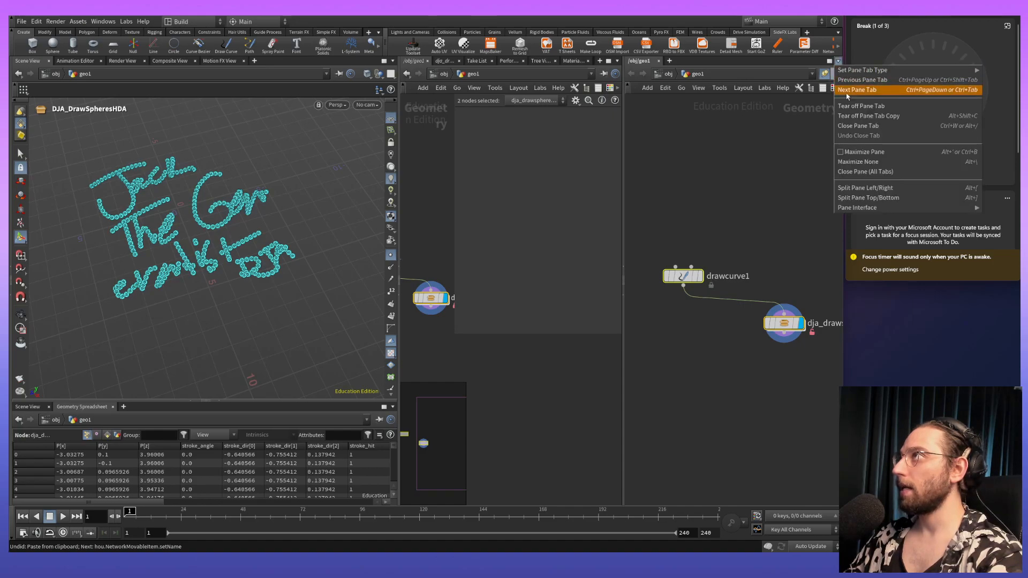
pyautogui.click(894, 199)
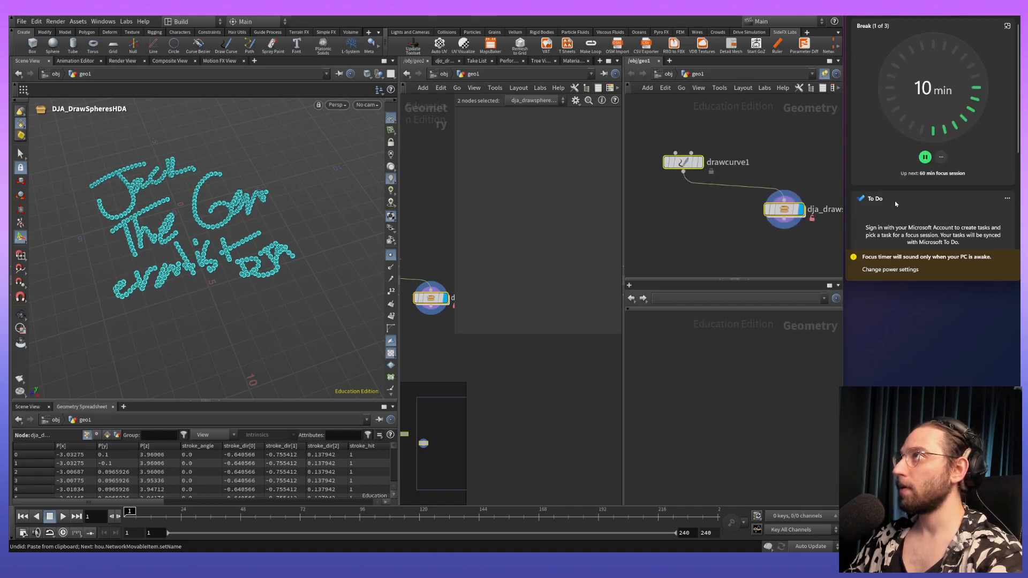
pyautogui.click(614, 61)
pyautogui.click(715, 193)
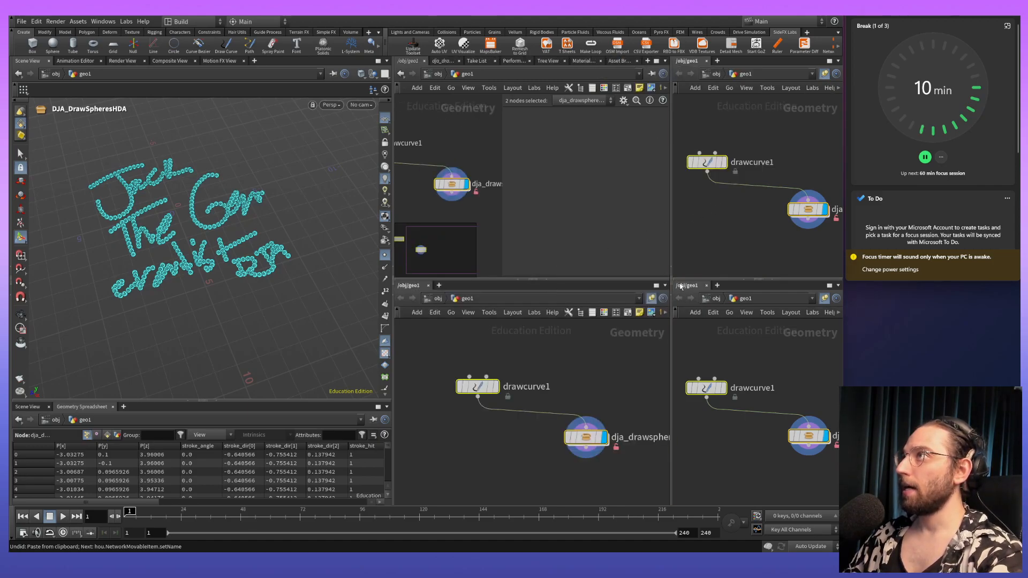
pyautogui.moveTo(673, 278); pyautogui.dragTo(637, 279)
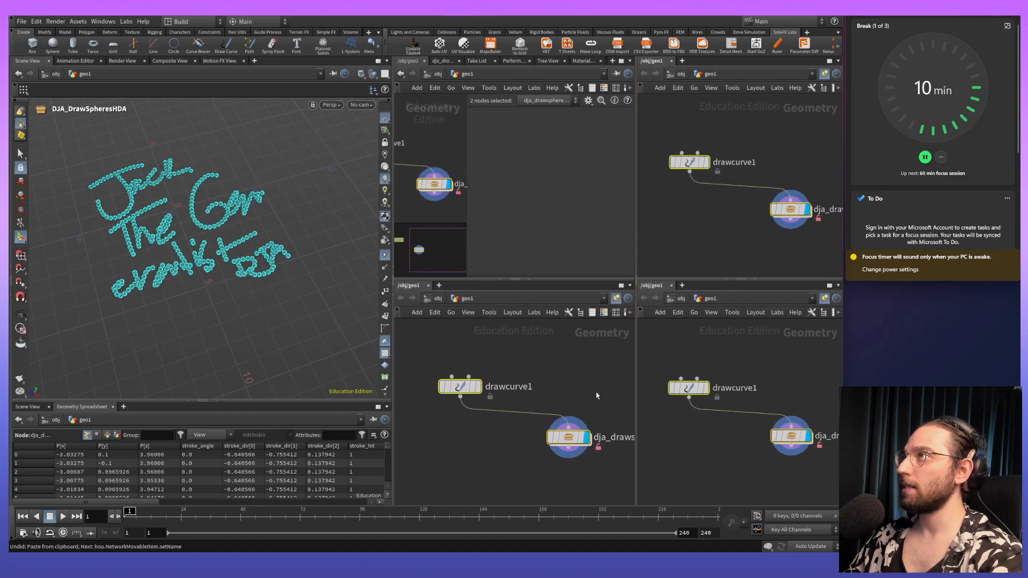
# Add a Parameters tab to the upper pane of the new column and select drawcurve1 in the network beneath it.
pyautogui.scroll(-3, 554, 373)
pyautogui.moveTo(555, 370); pyautogui.dragTo(547, 356, button='middle')
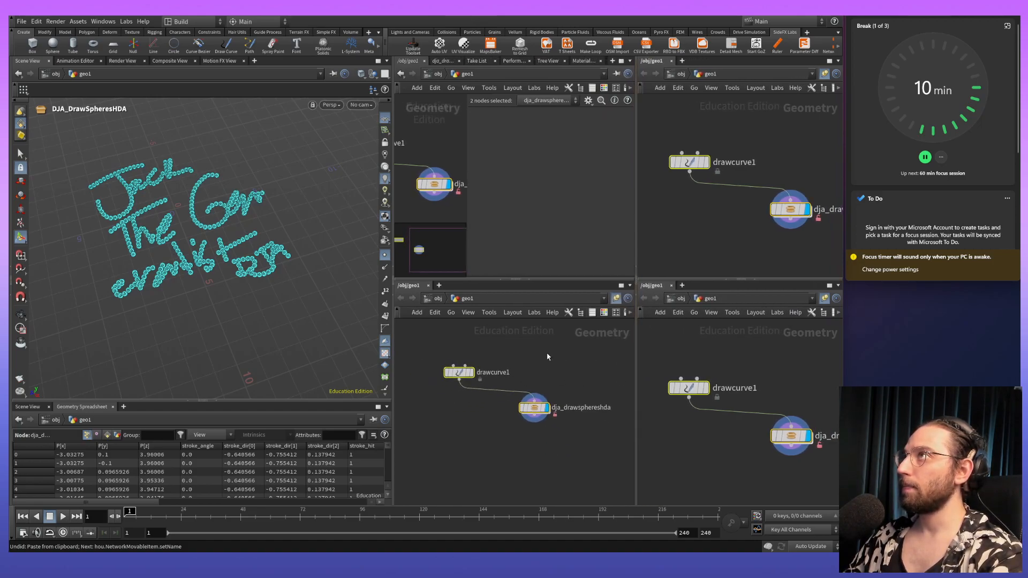
pyautogui.scroll(-1, 679, 395)
pyautogui.moveTo(729, 399); pyautogui.dragTo(747, 387, button='middle')
pyautogui.scroll(-1, 714, 396)
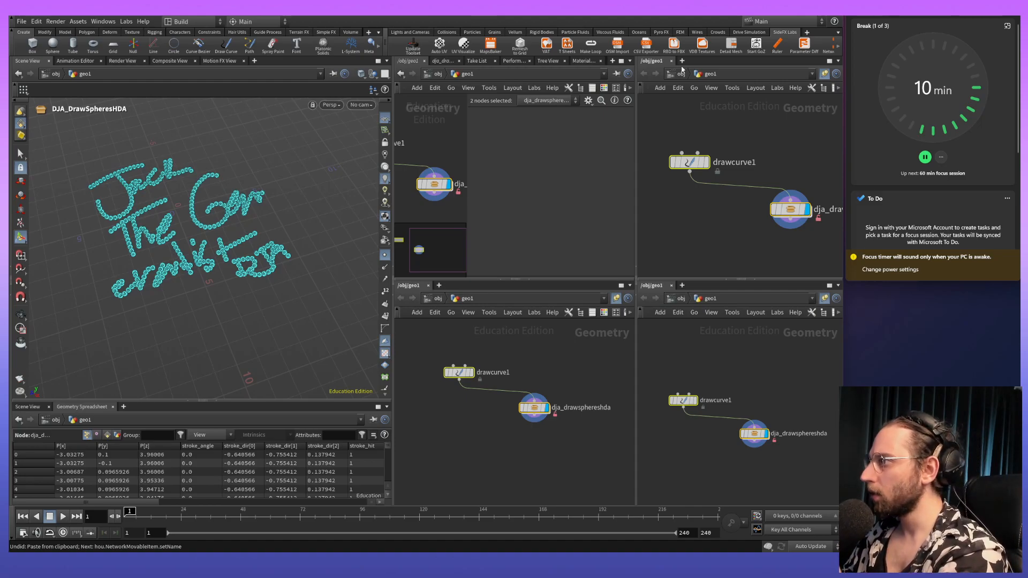
pyautogui.click(682, 61)
pyautogui.moveTo(709, 80)
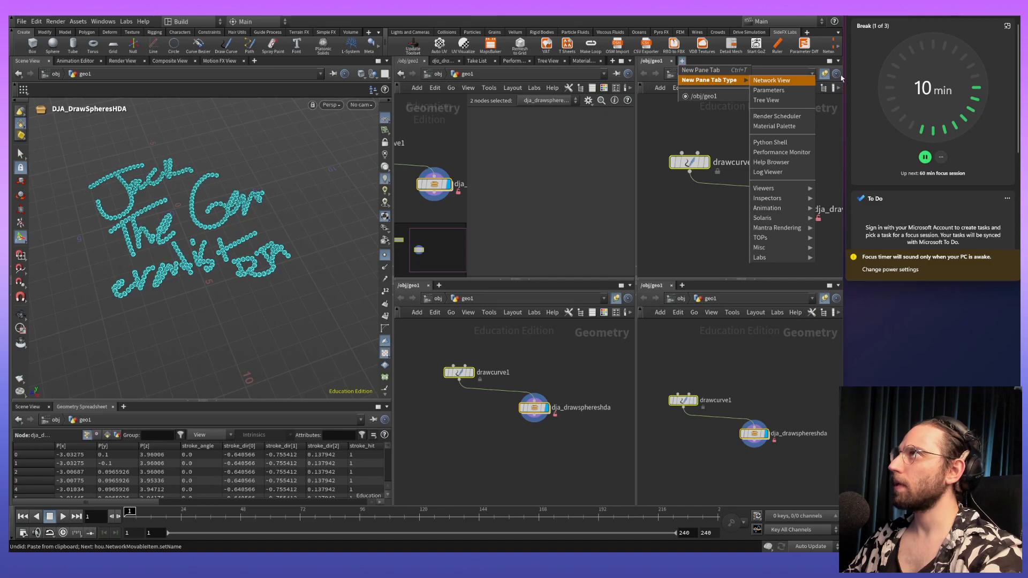
pyautogui.click(790, 92)
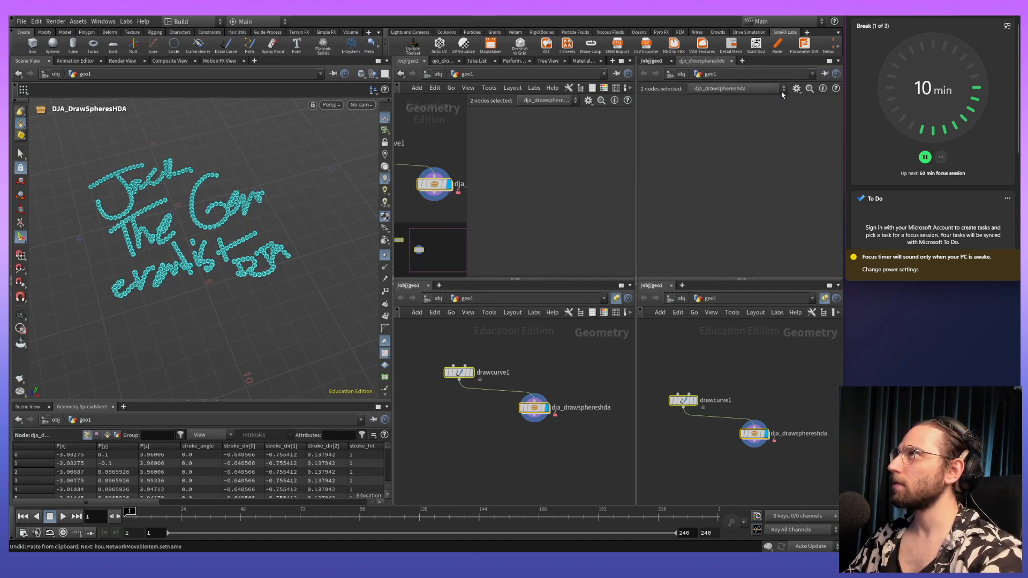
pyautogui.click(683, 402)
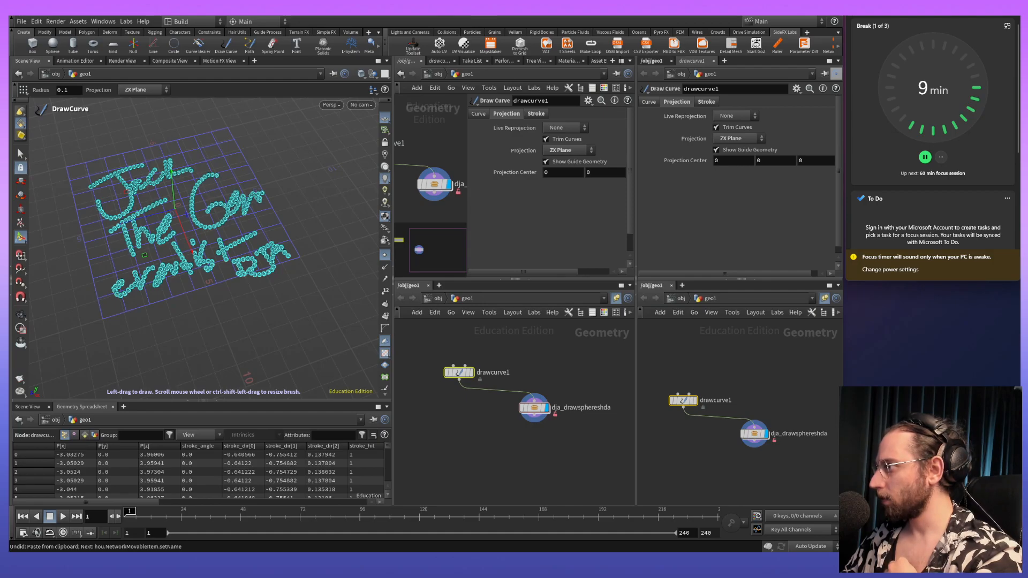
# Assign the new Parameters pane and the network pane beneath it to link group 1.
pyautogui.click(837, 73)
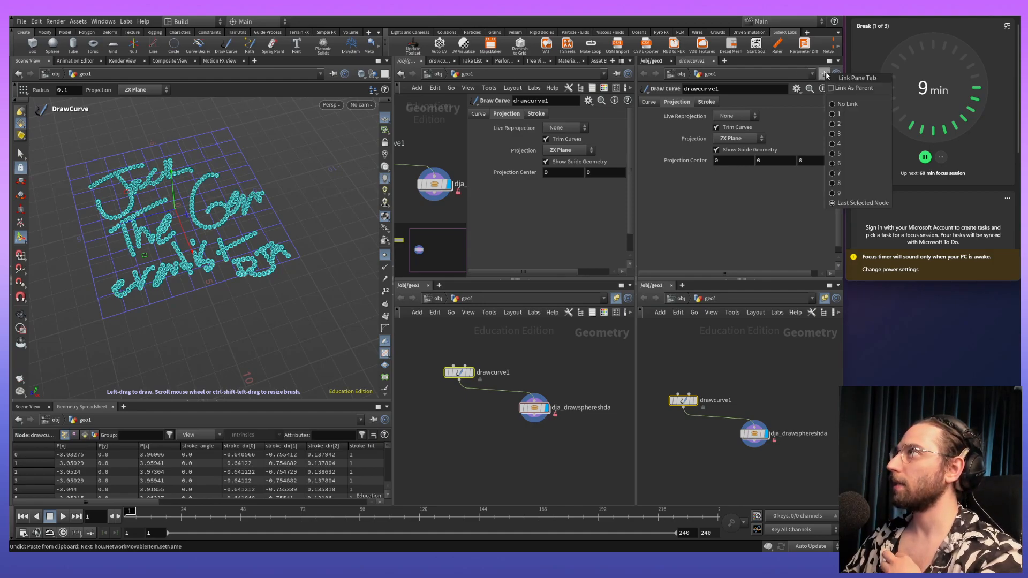
pyautogui.click(841, 114)
pyautogui.click(825, 299)
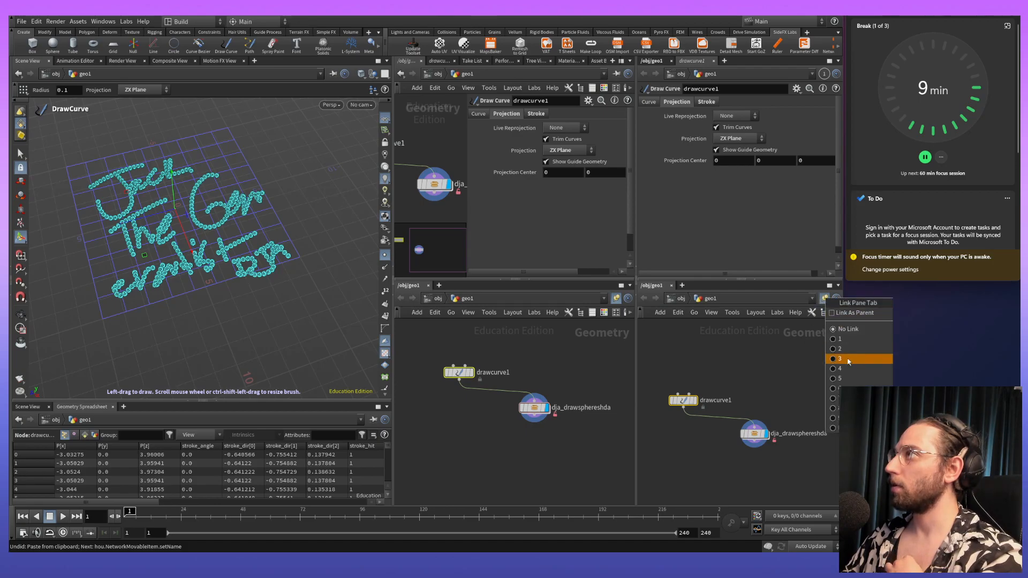
pyautogui.click(839, 339)
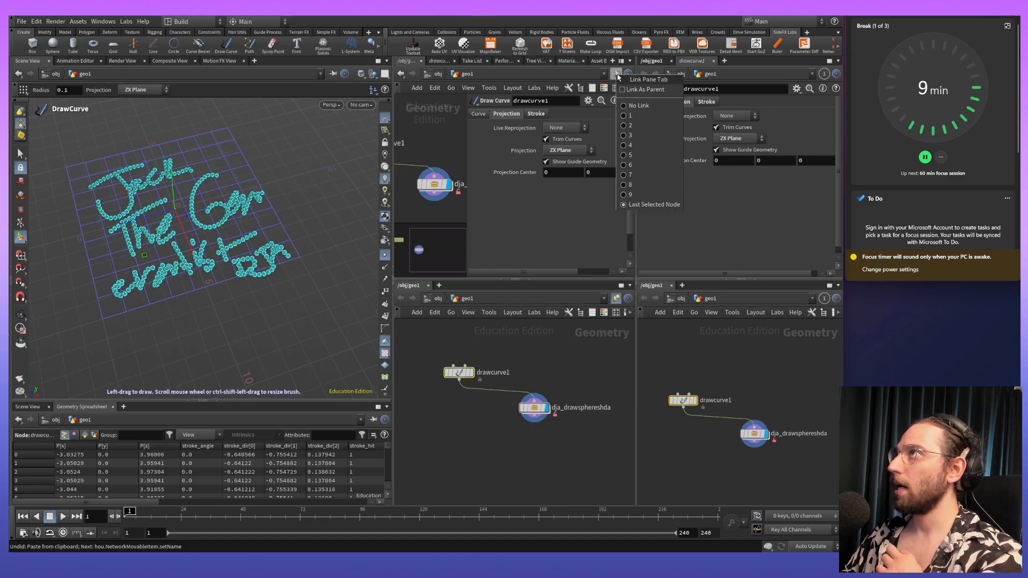
# Assign the original network pane and the network pane beneath it to link group 2.
pyautogui.click(616, 74)
pyautogui.click(645, 126)
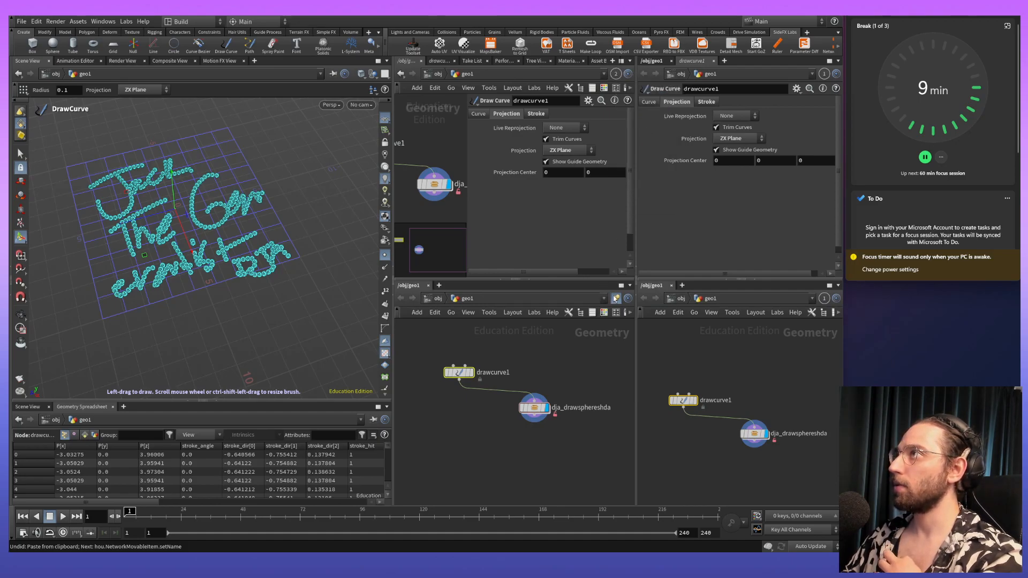
pyautogui.click(617, 299)
pyautogui.click(632, 347)
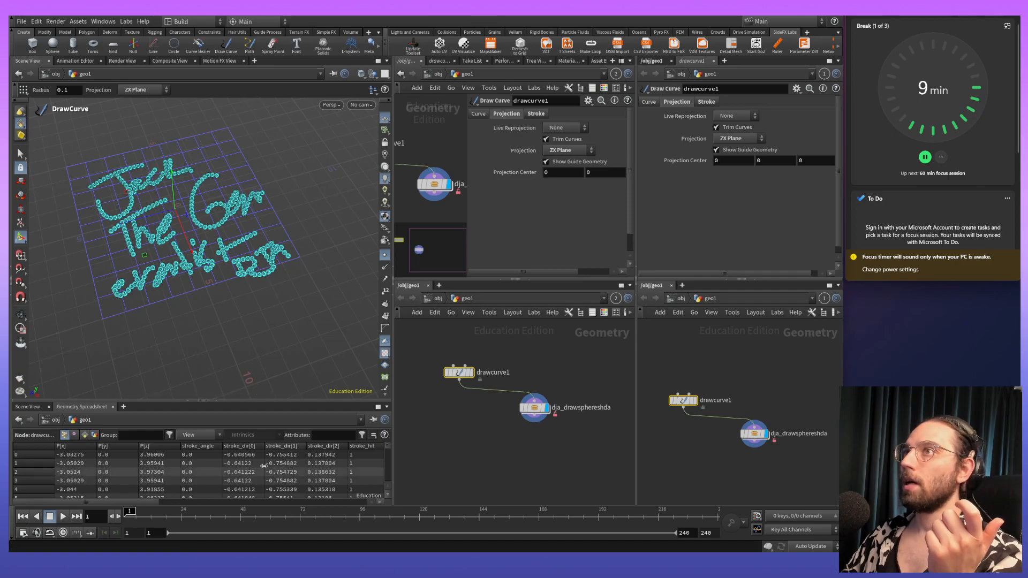
# Show the drawcurve1 parameters in the original network pane and resize the four panes to balance the layout.
pyautogui.moveTo(296, 402)
pyautogui.mouseDown()
pyautogui.moveTo(297, 382)
pyautogui.moveTo(301, 416)
pyautogui.moveTo(301, 396)
pyautogui.mouseUp()
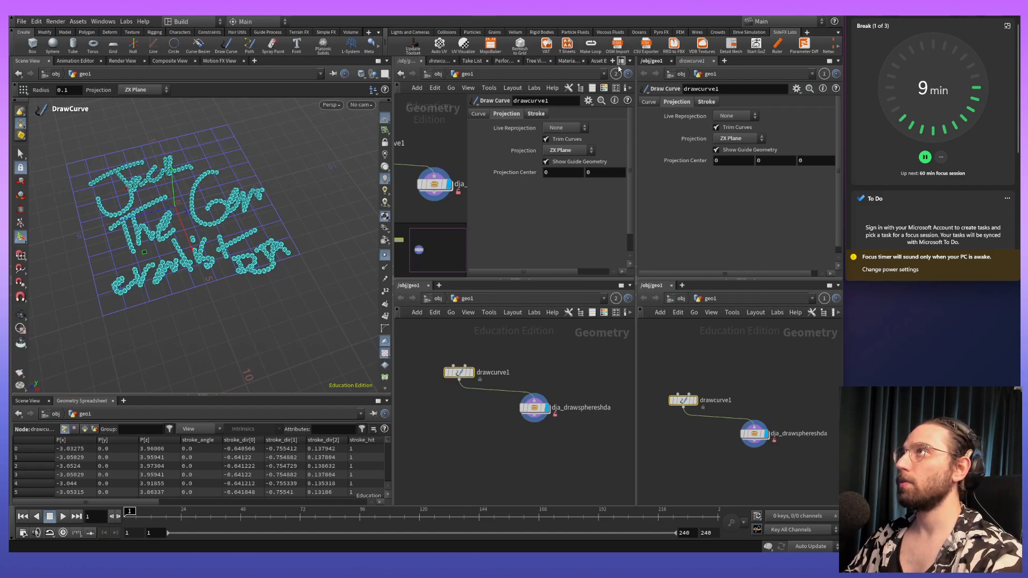
pyautogui.click(439, 61)
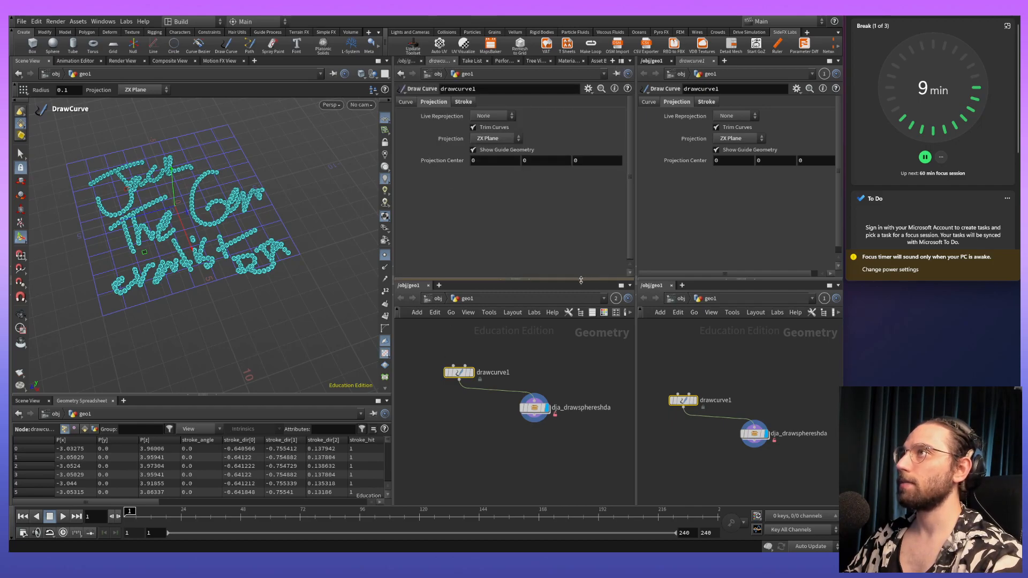
pyautogui.moveTo(541, 279); pyautogui.dragTo(540, 258)
pyautogui.moveTo(745, 282); pyautogui.dragTo(745, 273)
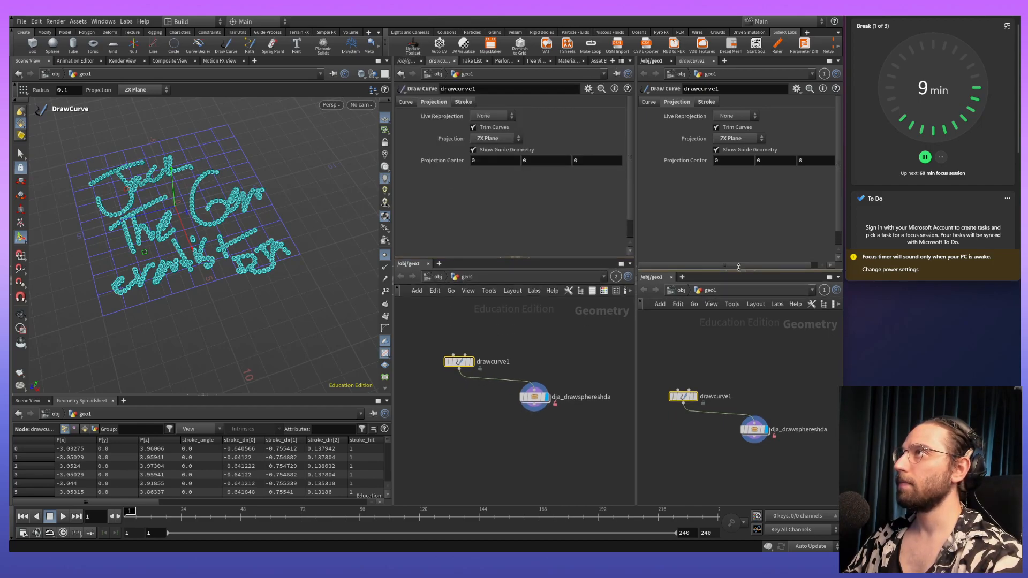
pyautogui.moveTo(637, 280); pyautogui.dragTo(611, 281)
pyautogui.moveTo(509, 261); pyautogui.dragTo(508, 277)
pyautogui.moveTo(528, 471)
pyautogui.mouseDown(button='middle')
pyautogui.moveTo(560, 484)
pyautogui.moveTo(533, 456)
pyautogui.mouseUp(button='middle')
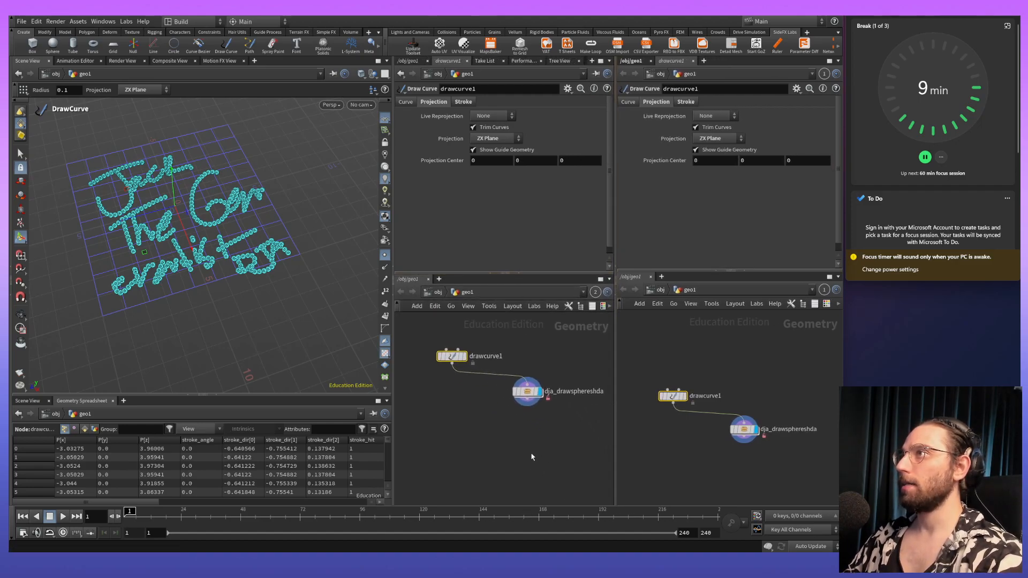
# Enter the dja_drawsphereshda node in the group 2 network and select sphere1 to display its parameters.
pyautogui.doubleClick(530, 395)
pyautogui.click(542, 423)
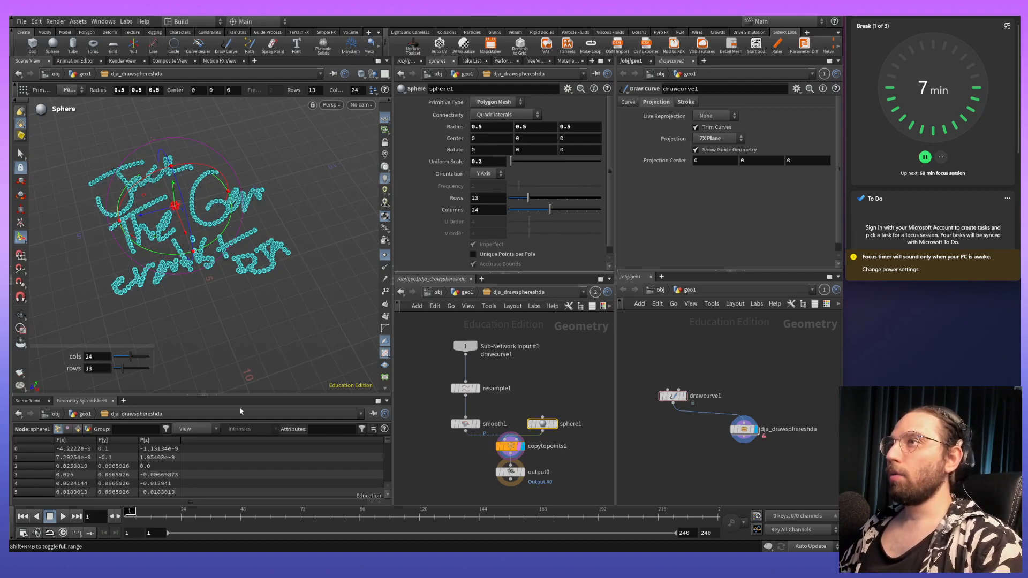
pyautogui.moveTo(204, 397); pyautogui.dragTo(203, 404)
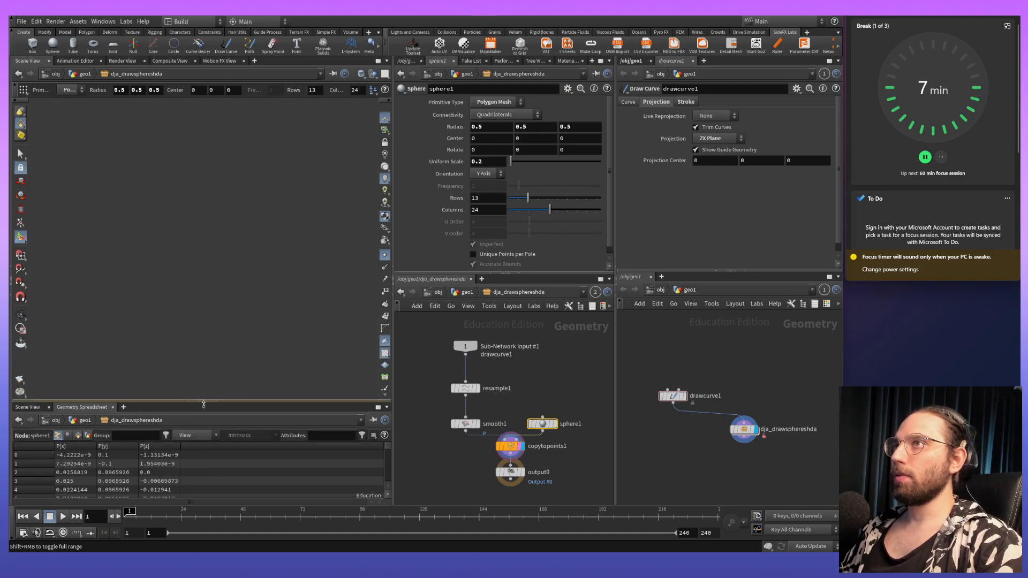
pyautogui.keyDown('alt'); pyautogui.moveTo(269, 335); pyautogui.dragTo(313, 337, button='middle'); pyautogui.keyUp('alt')
pyautogui.keyDown('alt'); pyautogui.moveTo(313, 337); pyautogui.dragTo(302, 298); pyautogui.keyUp('alt')
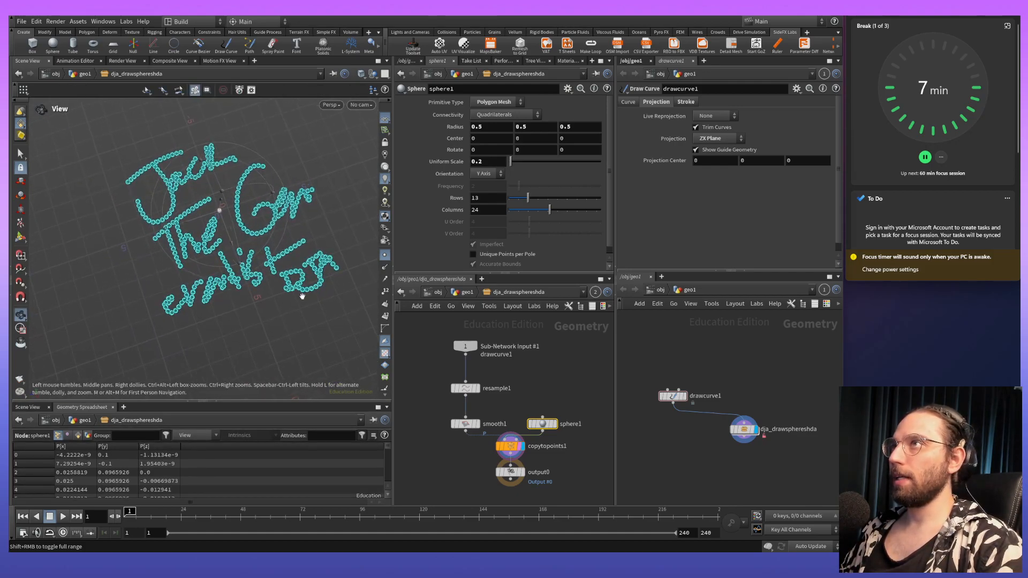
pyautogui.keyDown('alt'); pyautogui.moveTo(302, 297); pyautogui.dragTo(287, 291, button='middle'); pyautogui.keyUp('alt')
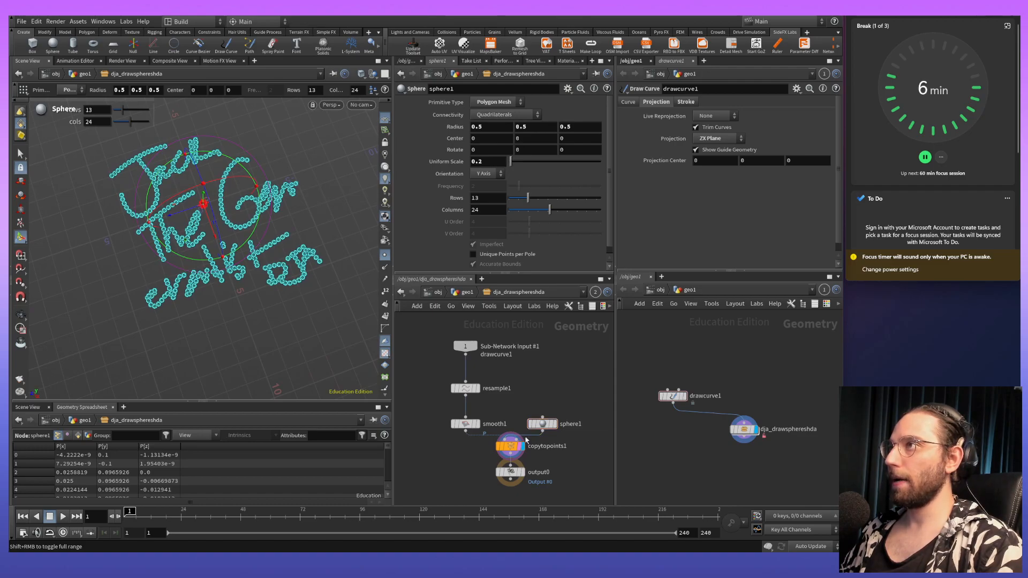
# Open the type properties of dja_drawsphereshda and examine its basic, parameter, node, input/output and help settings and the available parameter types.
pyautogui.rightClick(742, 431)
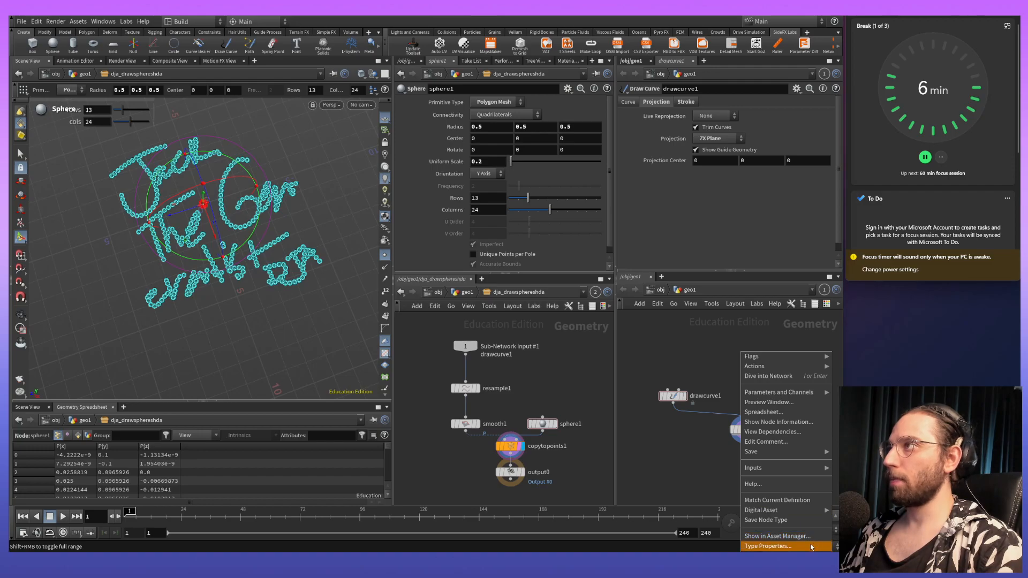
pyautogui.click(768, 546)
pyautogui.click(301, 180)
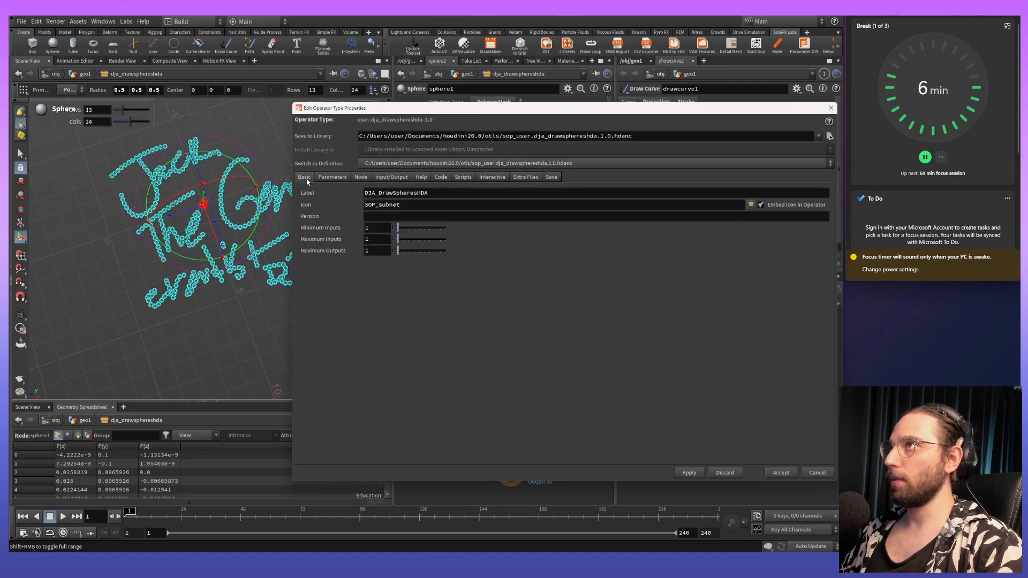
pyautogui.click(336, 180)
pyautogui.click(361, 178)
pyautogui.click(395, 178)
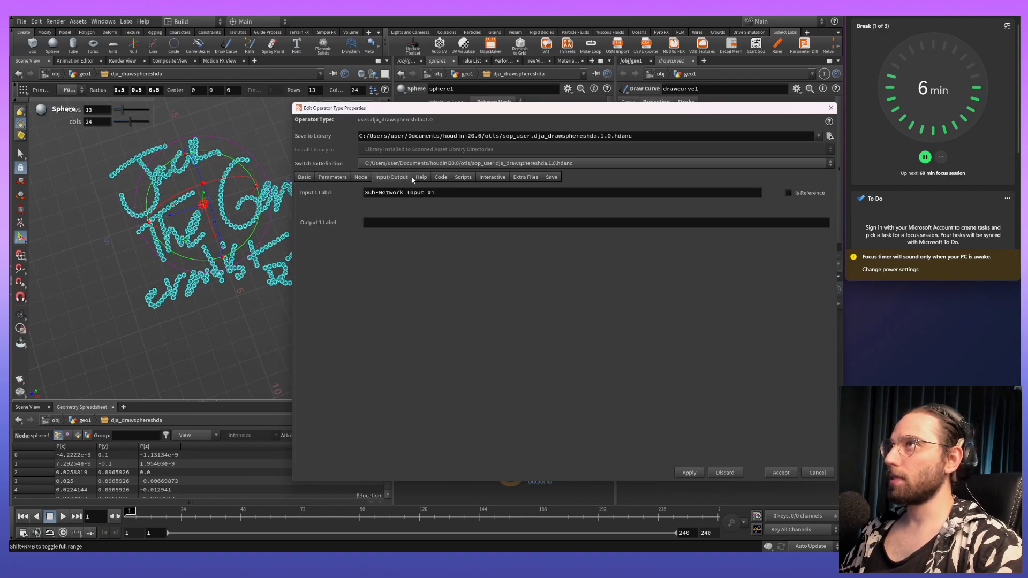
pyautogui.click(421, 178)
pyautogui.click(336, 177)
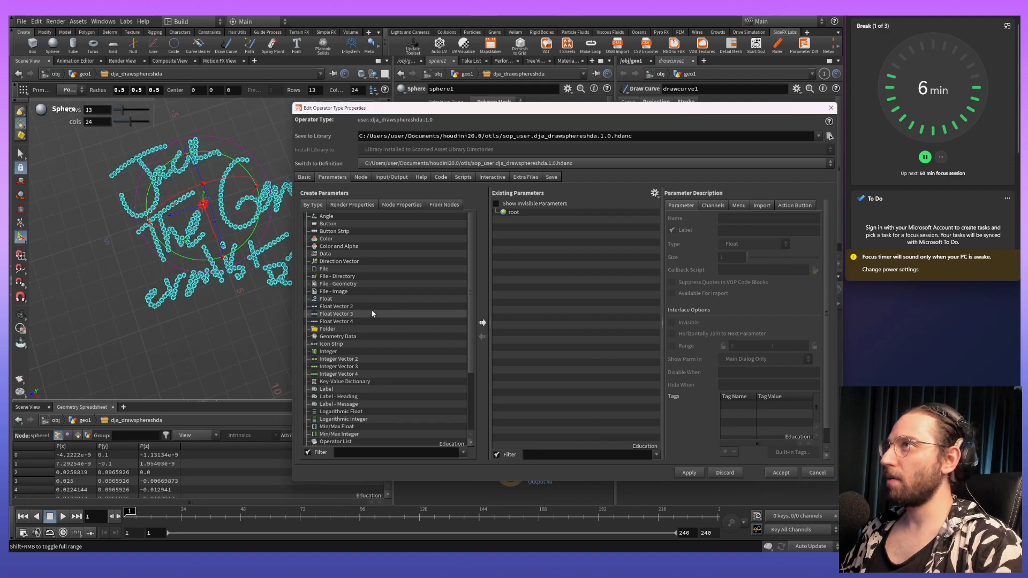
pyautogui.click(364, 298)
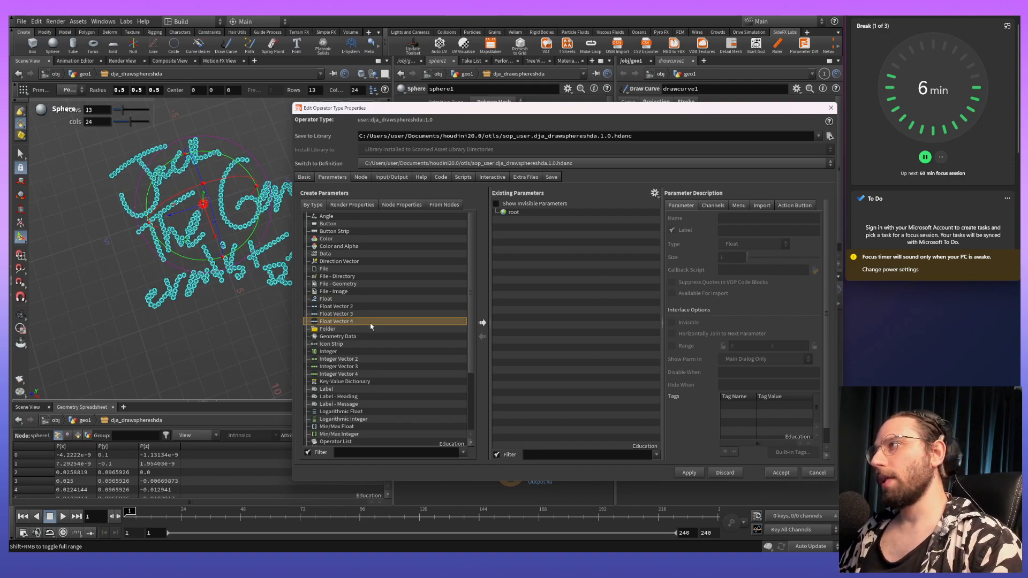
pyautogui.click(364, 299)
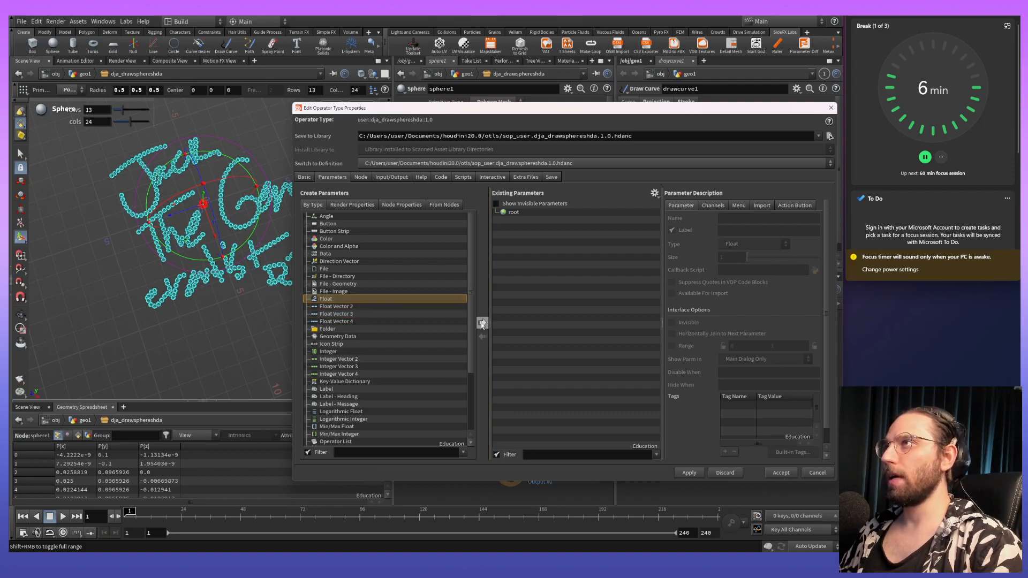
pyautogui.moveTo(620, 110); pyautogui.dragTo(669, 568)
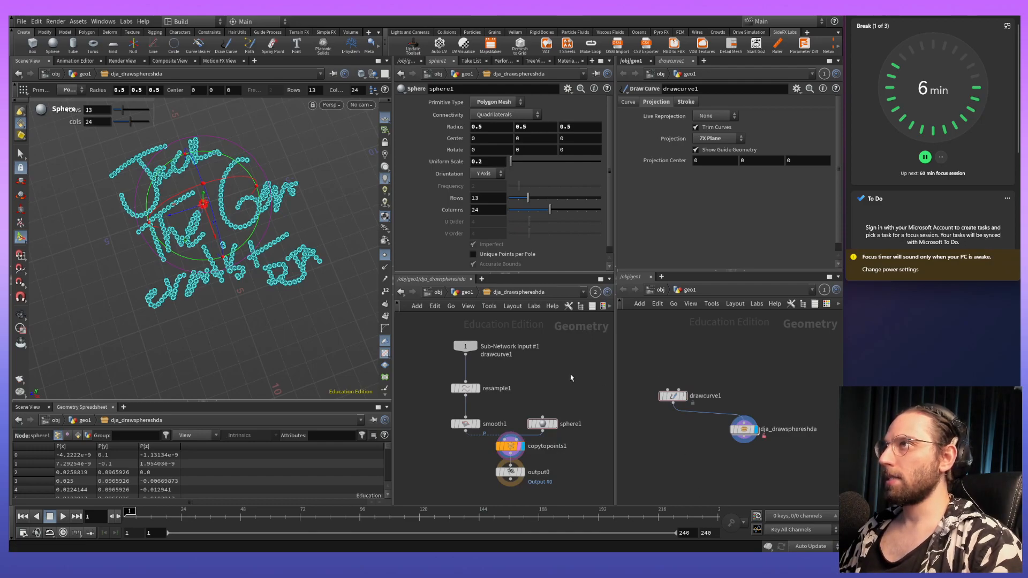
# Set the segment length of resample1 to 0.24 and the strength of smooth1 to 5.8.
pyautogui.click(465, 388)
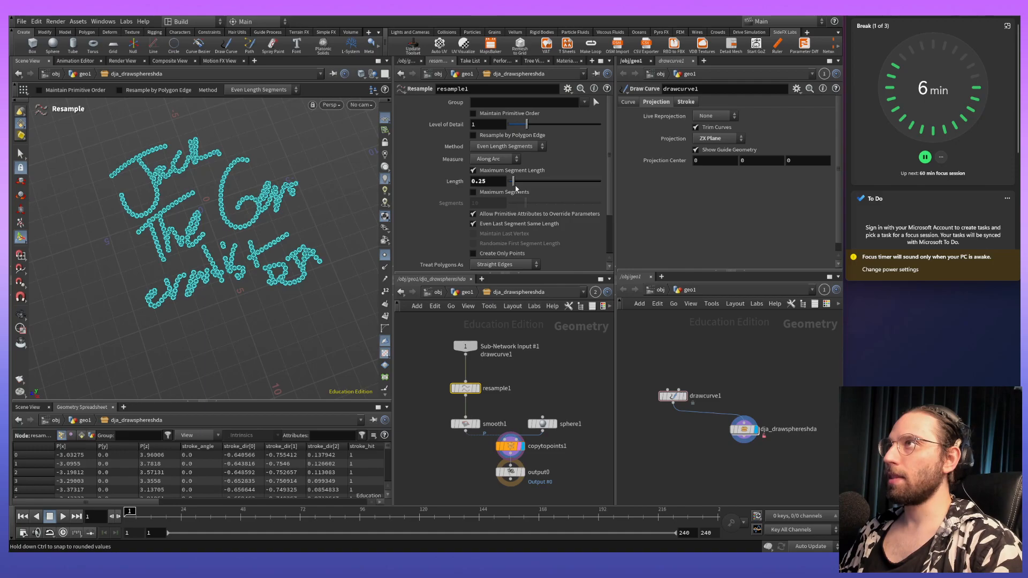
pyautogui.moveTo(514, 184)
pyautogui.mouseDown()
pyautogui.moveTo(573, 184)
pyautogui.moveTo(507, 183)
pyautogui.moveTo(517, 182)
pyautogui.mouseUp()
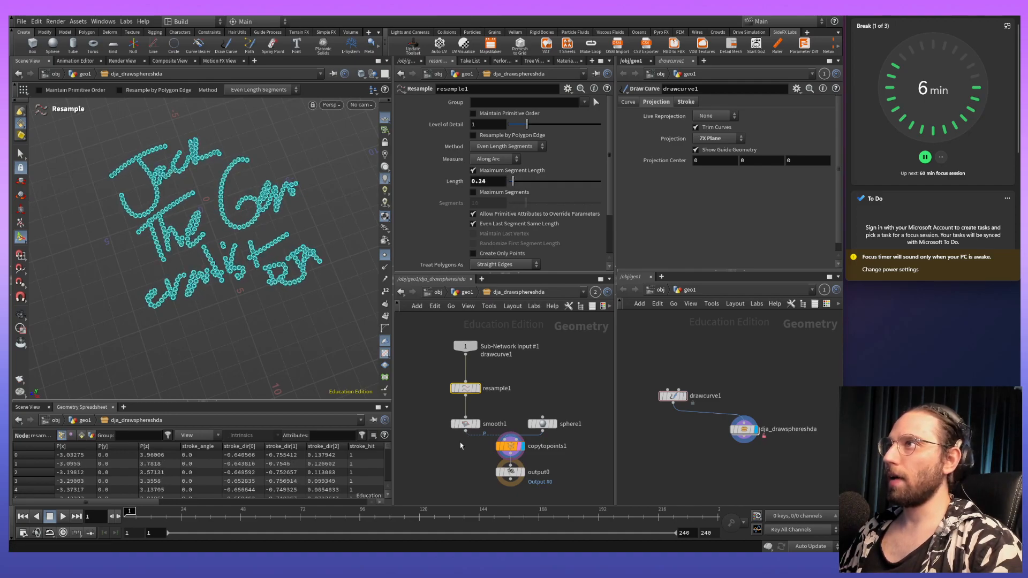
pyautogui.click(465, 423)
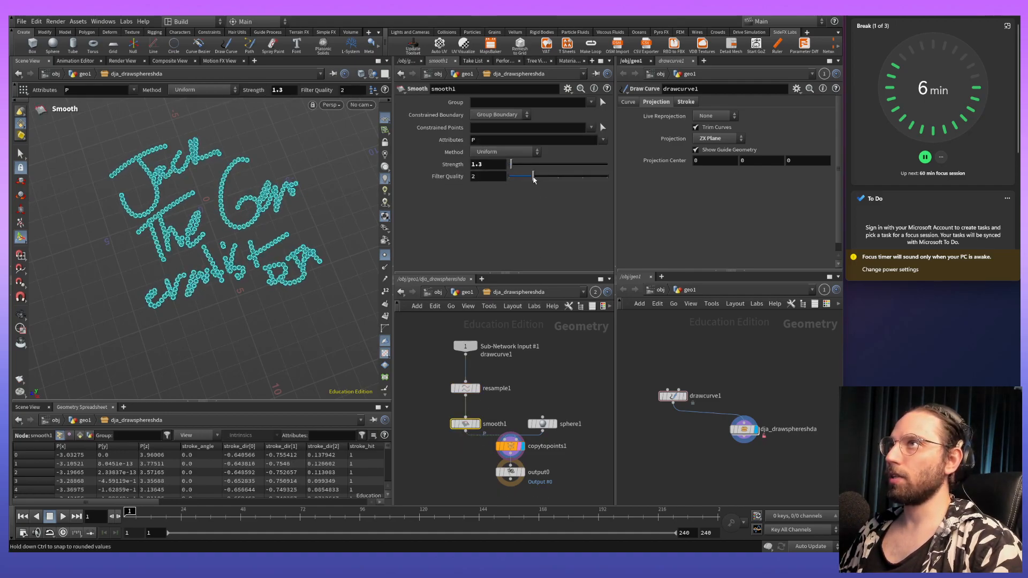
pyautogui.moveTo(512, 164)
pyautogui.mouseDown()
pyautogui.moveTo(615, 166)
pyautogui.moveTo(489, 169)
pyautogui.moveTo(611, 173)
pyautogui.moveTo(520, 177)
pyautogui.mouseUp()
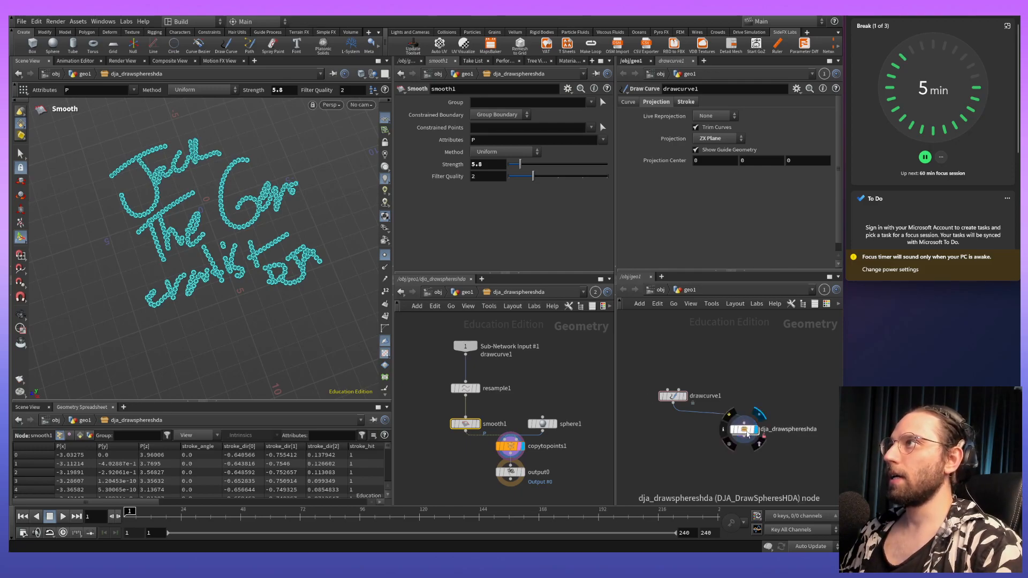
# Reopen the type properties of dja_drawsphereshda and add a Float parameter under root.
pyautogui.rightClick(744, 428)
pyautogui.click(770, 546)
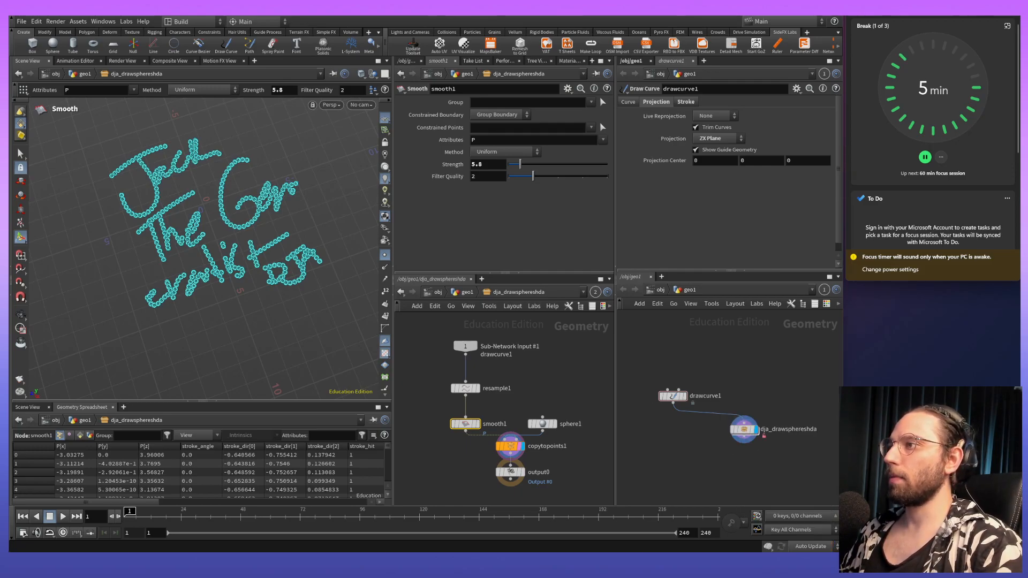
pyautogui.moveTo(687, 79); pyautogui.dragTo(686, 60)
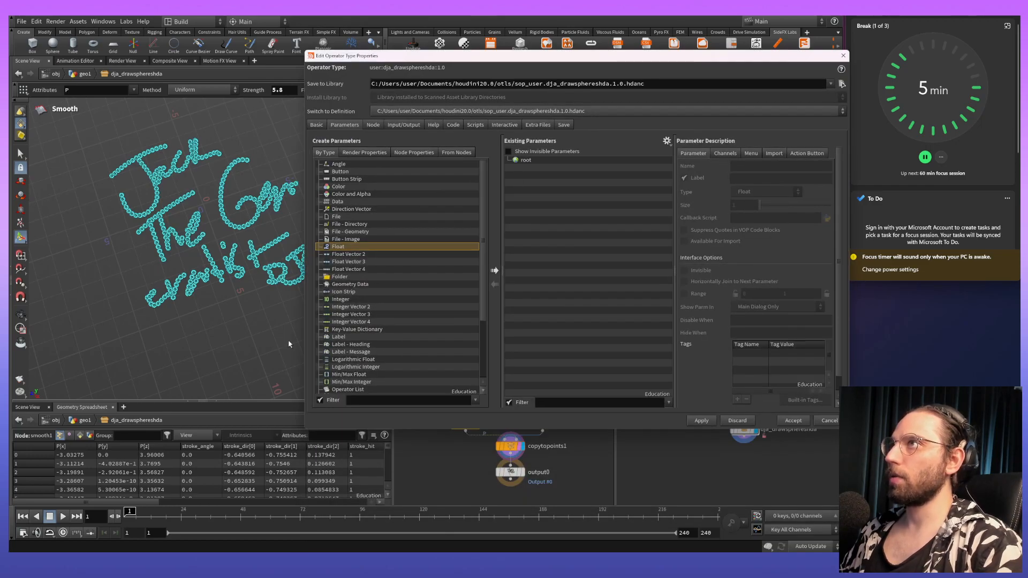
pyautogui.moveTo(564, 53); pyautogui.dragTo(708, 269)
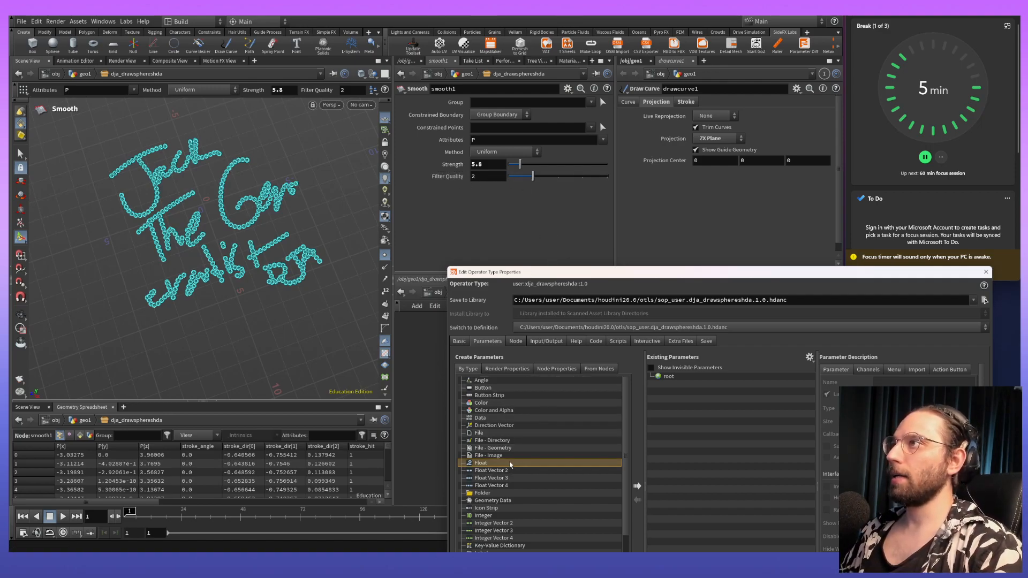
pyautogui.click(637, 486)
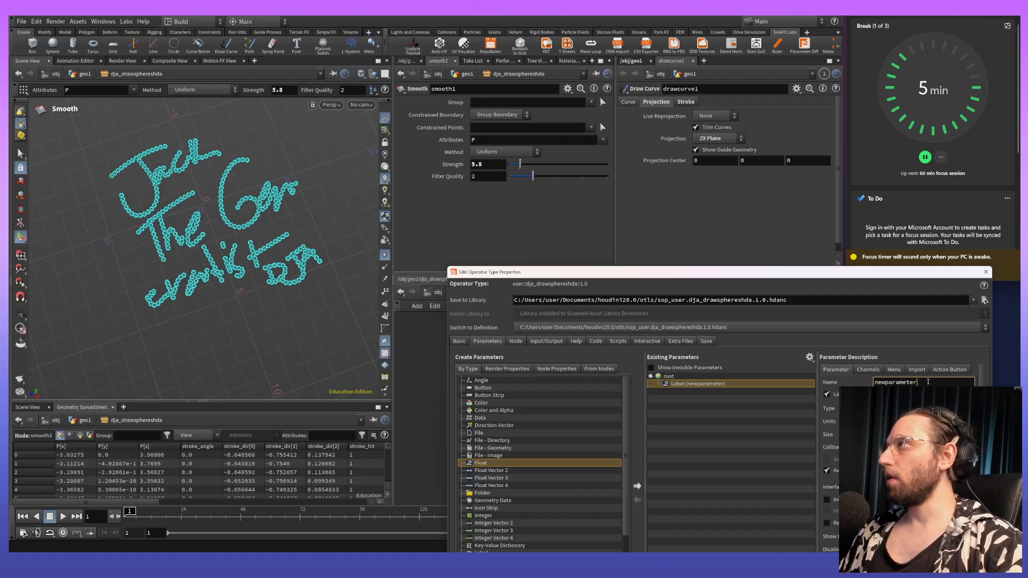
# Name the new Float parameter AngleSmoothness and apply the change to the asset.
pyautogui.doubleClick(927, 382)
pyautogui.write('An')
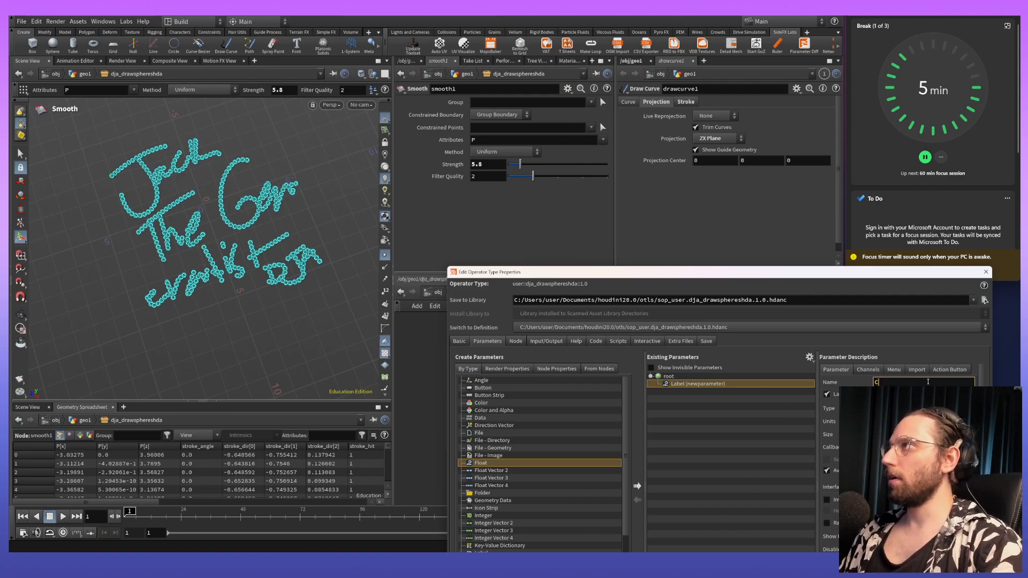
pyautogui.write('gle')
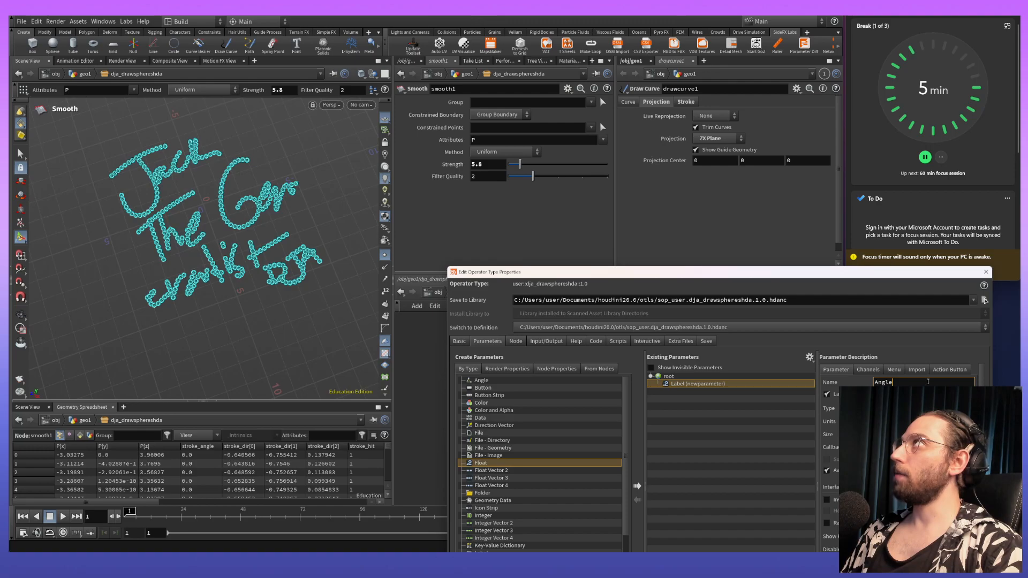
pyautogui.write('Sn')
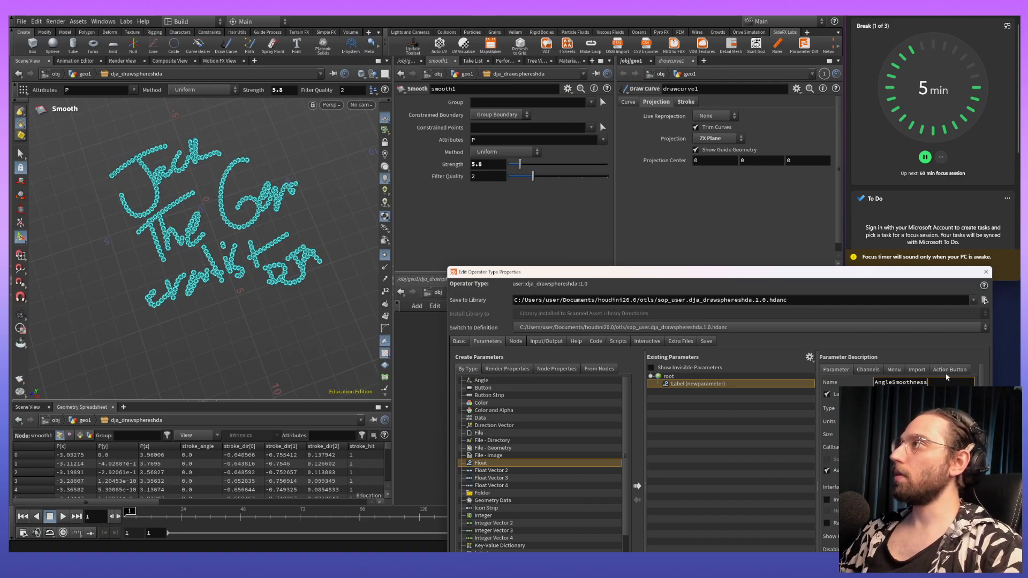
pyautogui.doubleClick(905, 383)
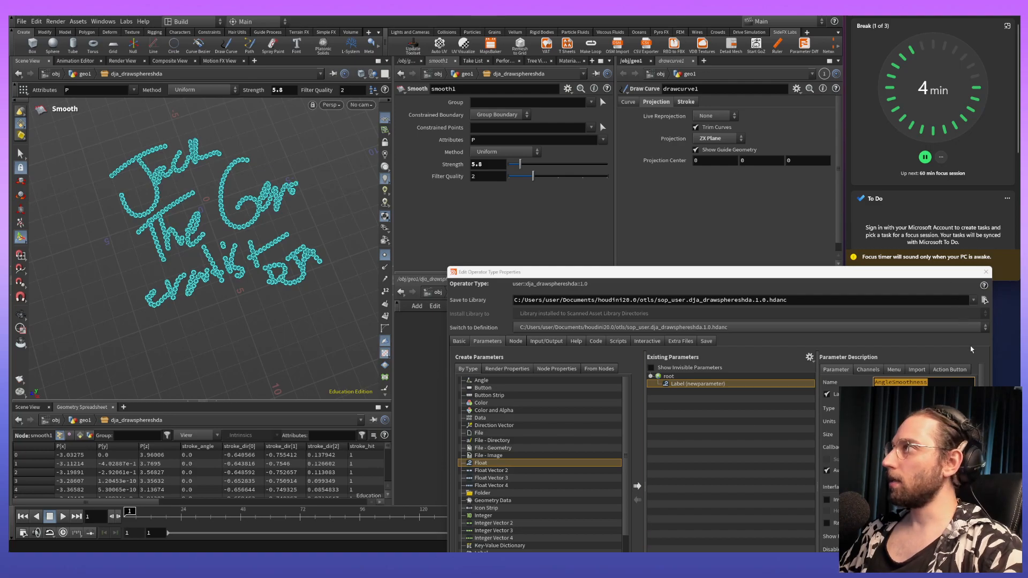
pyautogui.click(941, 383)
pyautogui.press('Home')
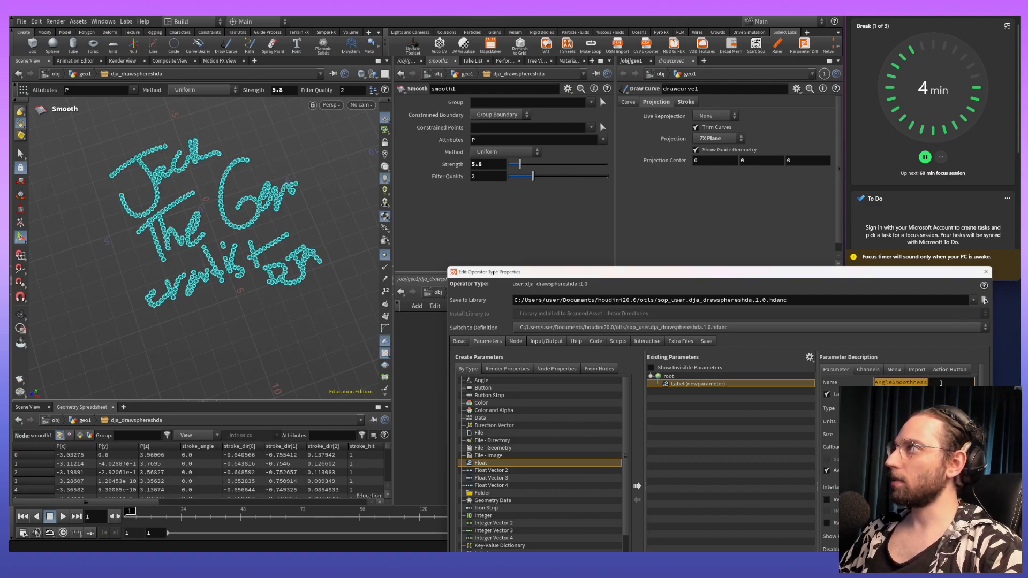
pyautogui.press('End')
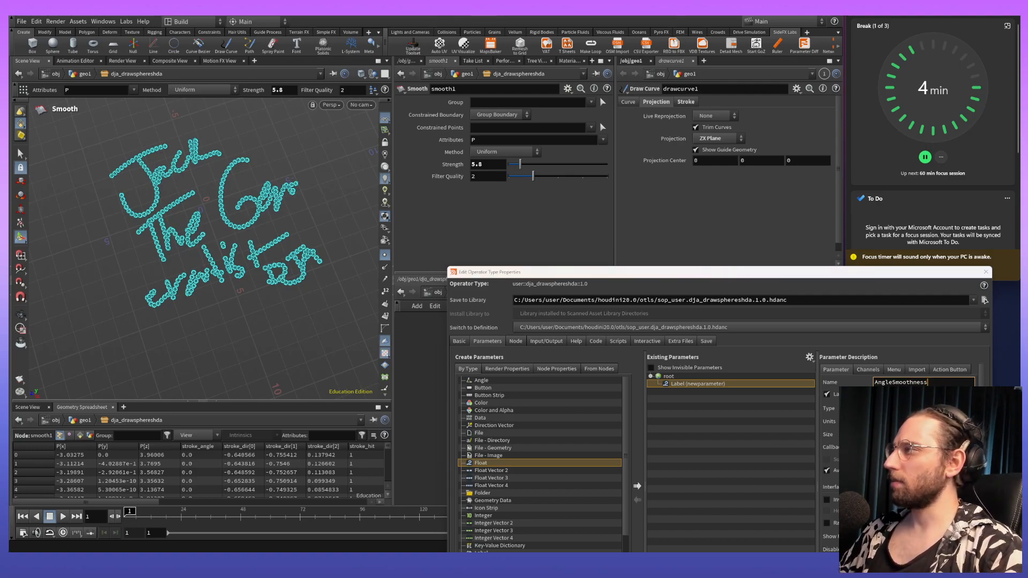
pyautogui.moveTo(853, 275); pyautogui.dragTo(824, 90)
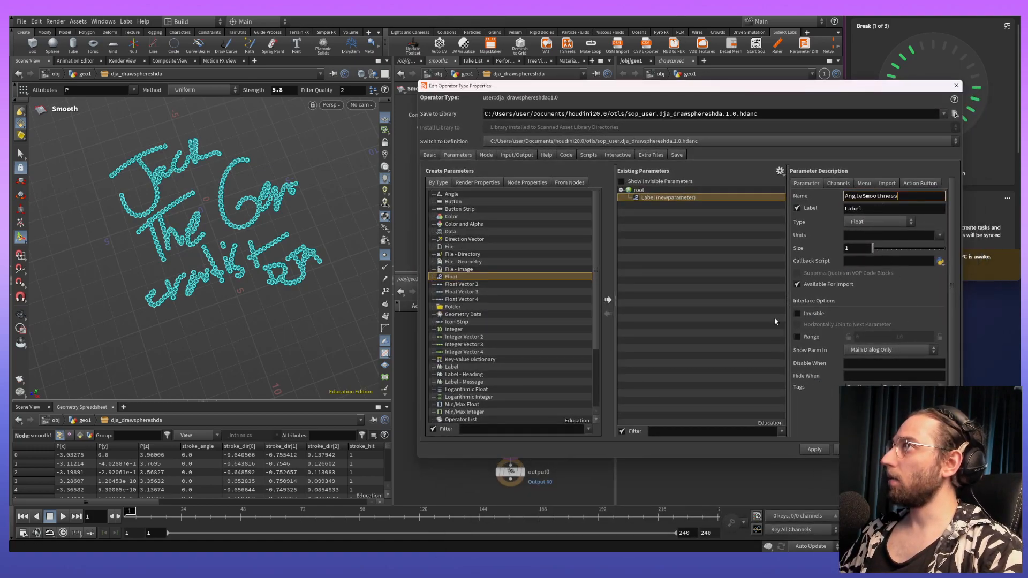
pyautogui.click(816, 451)
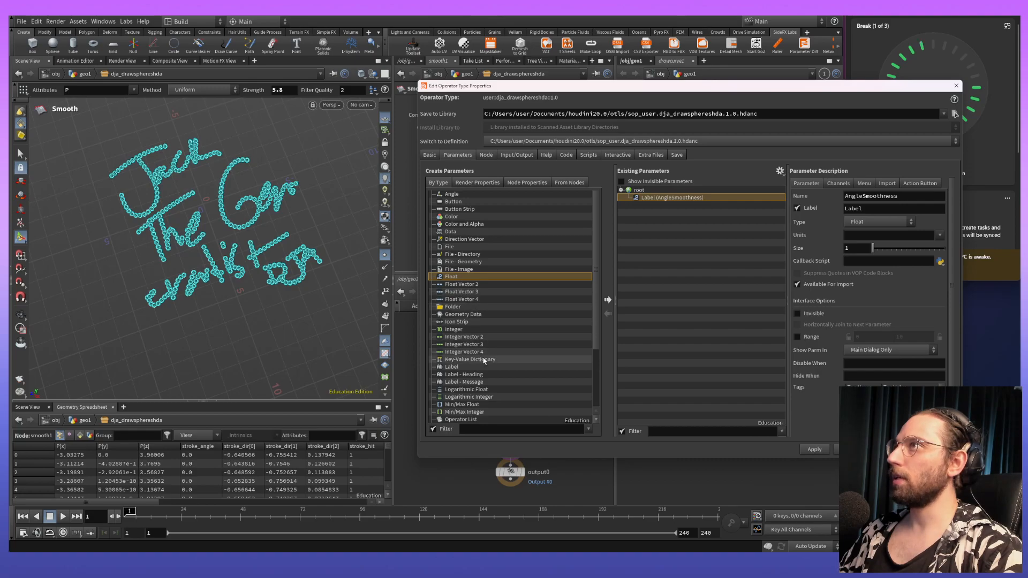
# Add an Integer parameter below AngleSmoothness, name it AngleFilter, and apply the change to the asset.
pyautogui.moveTo(460, 330); pyautogui.dragTo(717, 278)
pyautogui.doubleClick(902, 195)
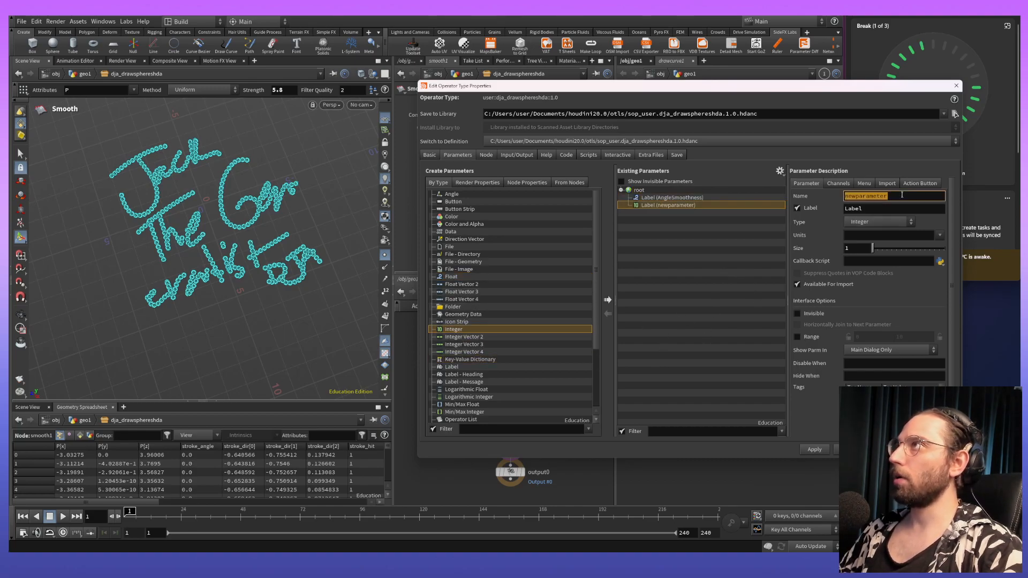
pyautogui.moveTo(798, 93); pyautogui.dragTo(774, 157)
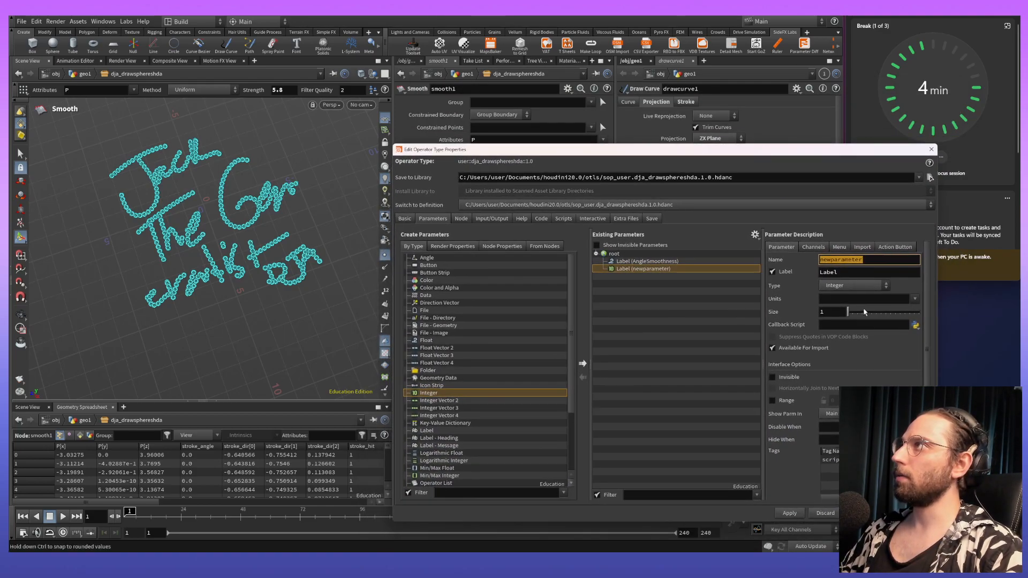
pyautogui.write('F')
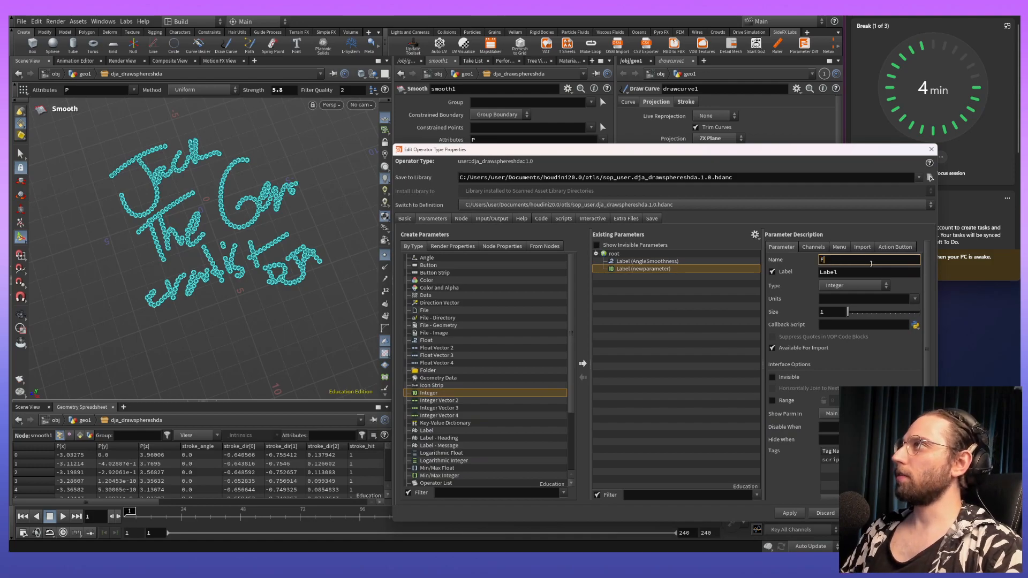
pyautogui.write('luter')
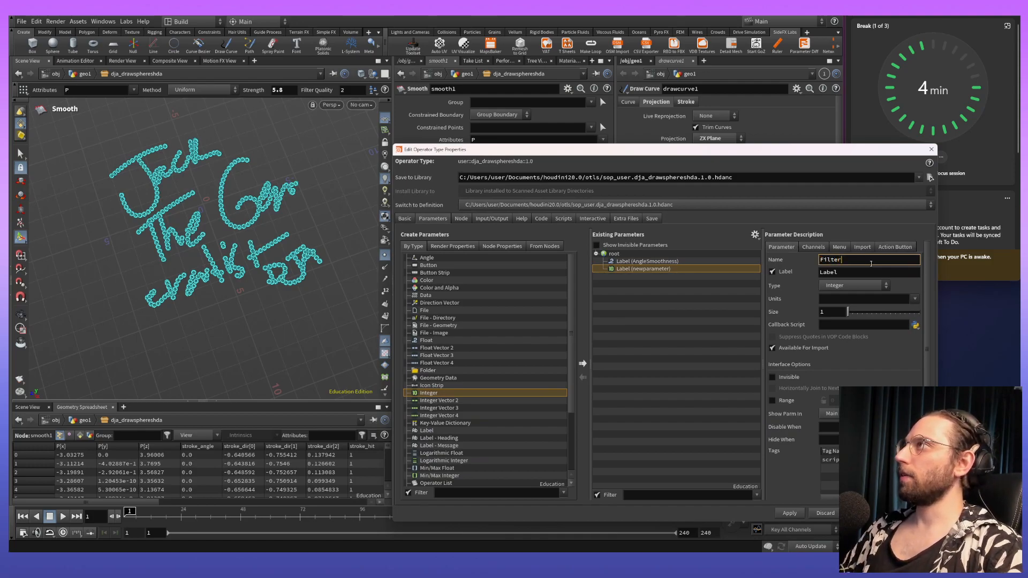
pyautogui.press('Home')
pyautogui.write('Angle')
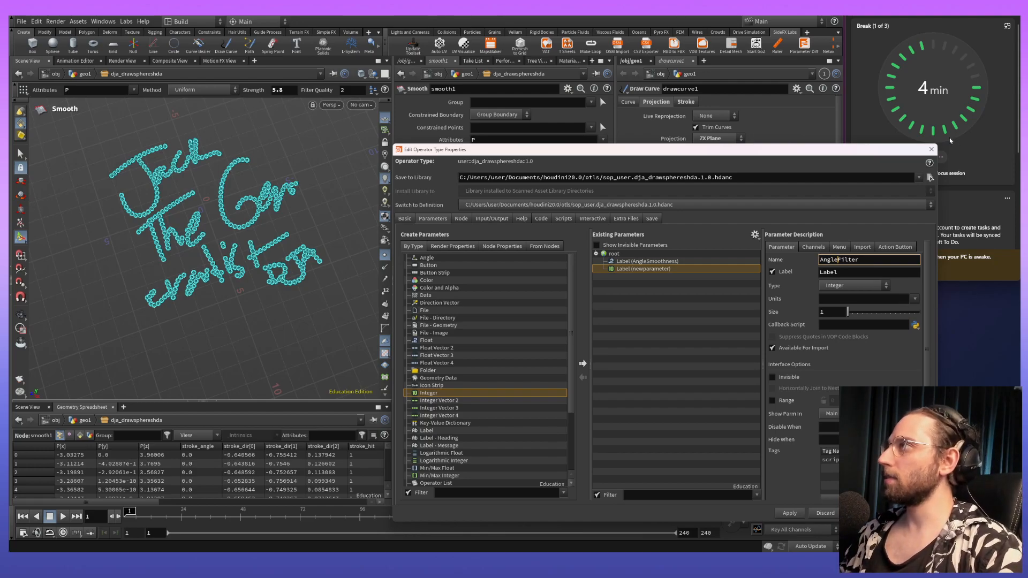
pyautogui.click(792, 515)
# Display the parameters of the dja_drawsphereshda node and set the Float parameter's label to its name, AngleSmoothness.
pyautogui.moveTo(722, 154); pyautogui.dragTo(363, 138)
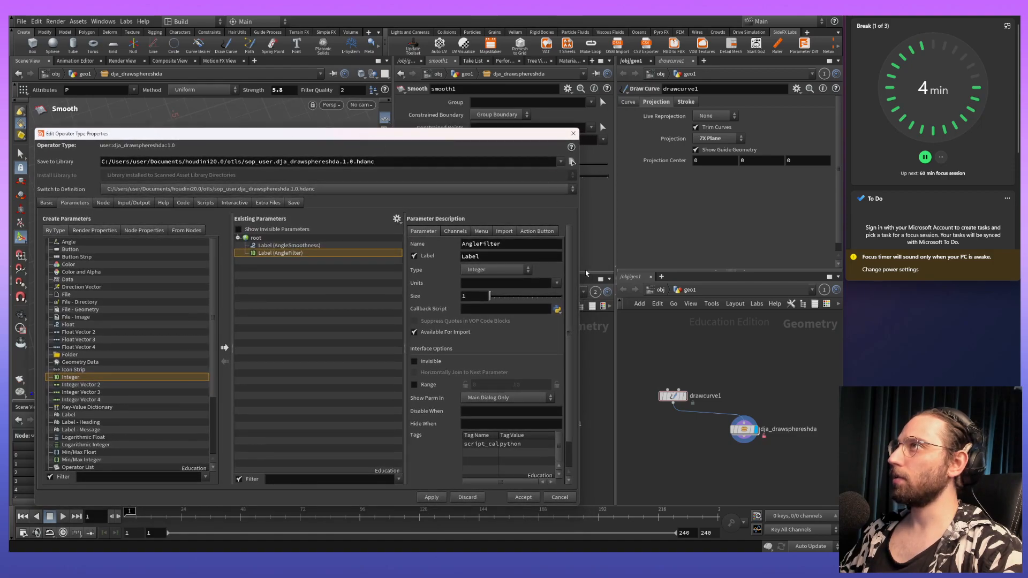
pyautogui.click(744, 429)
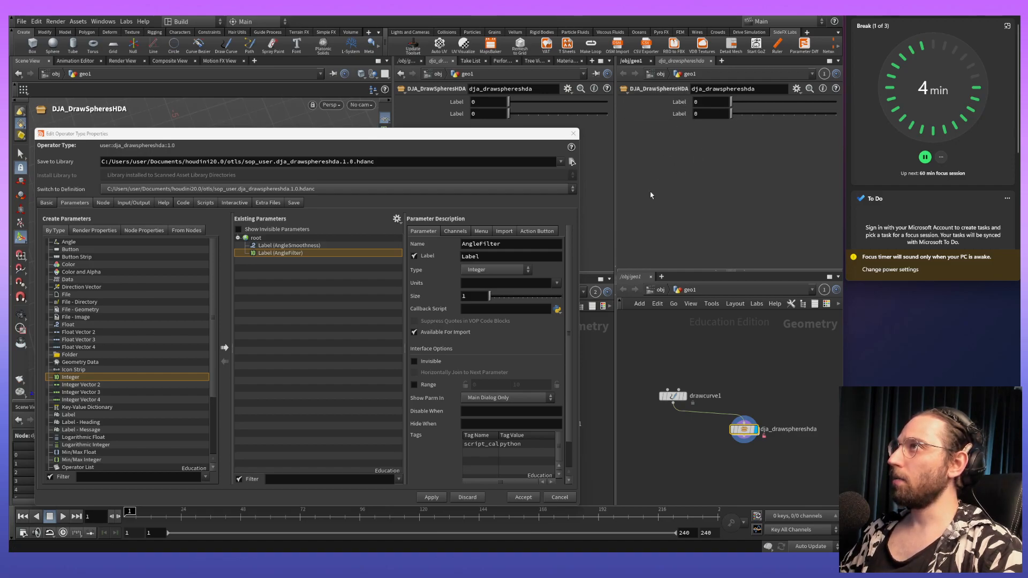
pyautogui.click(290, 247)
pyautogui.doubleClick(460, 246)
pyautogui.hotkey('ctrl', 'c')
pyautogui.doubleClick(259, 246)
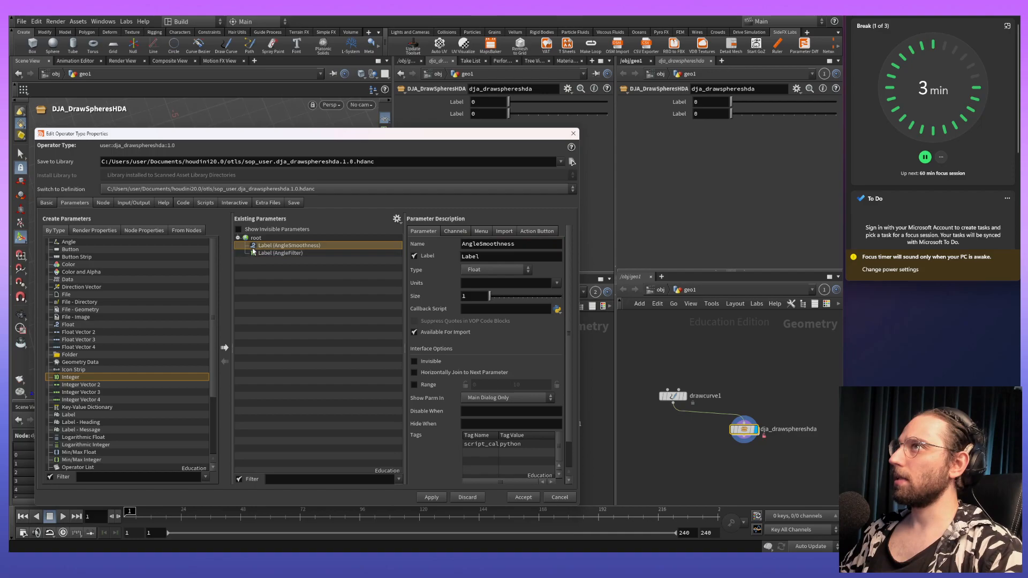
pyautogui.hotkey('ctrl', 'a')
pyautogui.hotkey('ctrl', 'v')
pyautogui.press('Return')
# Try to label the Integer parameter AngleFilter by copying its name into its entry in the existing parameters.
pyautogui.click(278, 252)
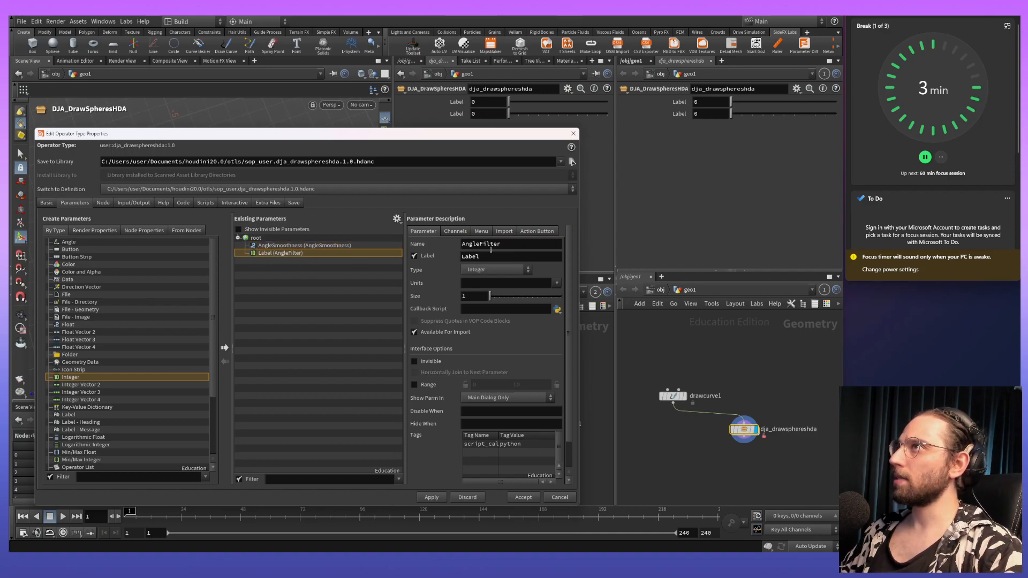
pyautogui.doubleClick(494, 245)
pyautogui.hotkey('ctrl', 'c')
pyautogui.click(271, 246)
pyautogui.click(265, 254)
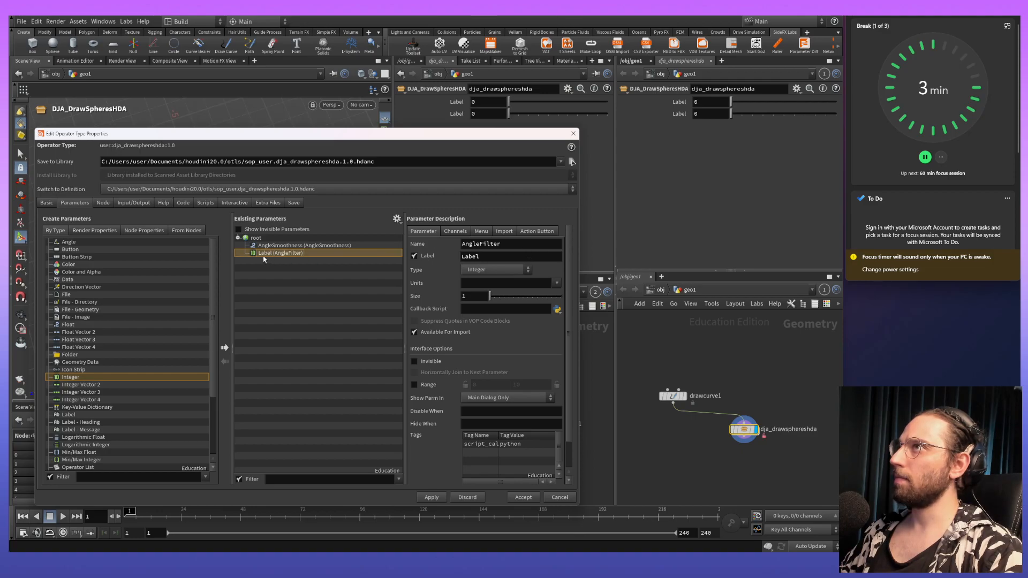
pyautogui.click(495, 244)
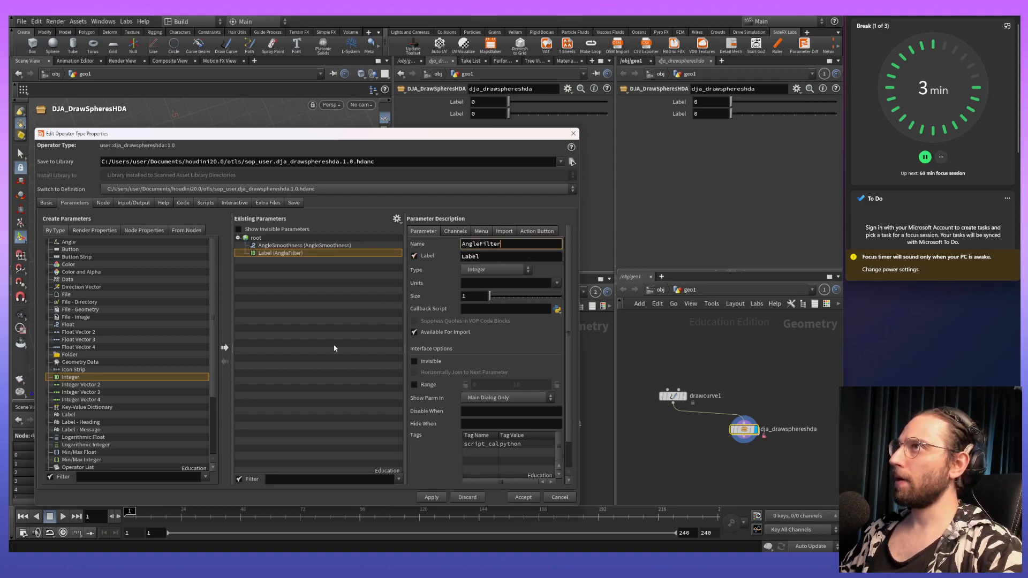
pyautogui.doubleClick(265, 254)
pyautogui.hotkey('ctrl', 'a')
pyautogui.hotkey('ctrl', 'v')
pyautogui.press('Return')
# Change the label of the Integer parameter AngleFilter to AngleSmoothness.
pyautogui.doubleClick(269, 254)
pyautogui.hotkey('ctrl', 'a')
pyautogui.hotkey('ctrl', 'v')
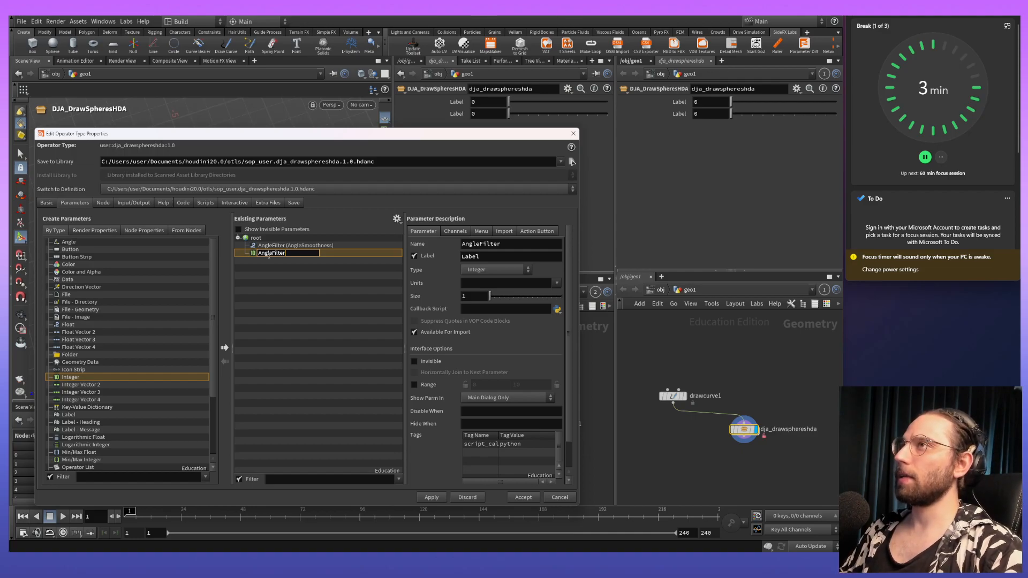
pyautogui.write('AngleSmoothne')
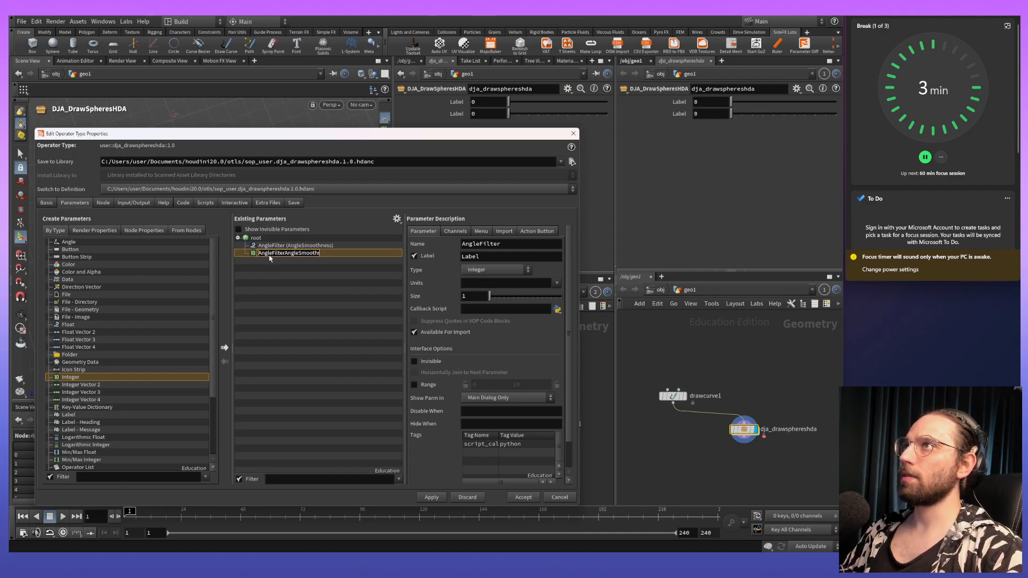
pyautogui.press('Delete')
pyautogui.press('Delete')
pyautogui.press('Delete')
pyautogui.press('Delete')
pyautogui.press('Delete')
pyautogui.press('Delete')
pyautogui.press('Delete')
pyautogui.press('Delete')
pyautogui.press('Delete')
pyautogui.press('Delete')
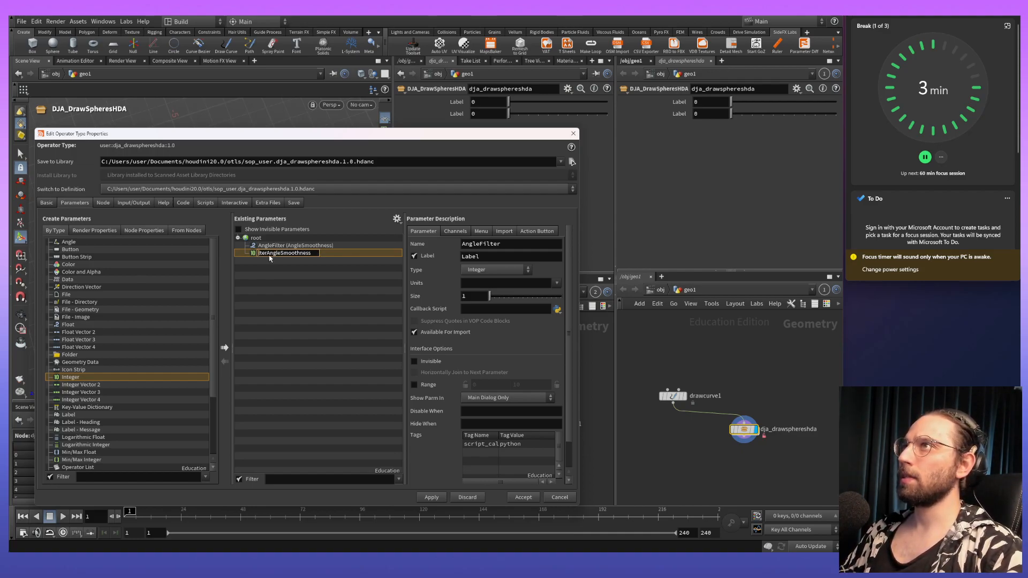
pyautogui.press('Return')
# Clear the label of the Float parameter AngleSmoothness, then undo the clearing.
pyautogui.click(279, 246)
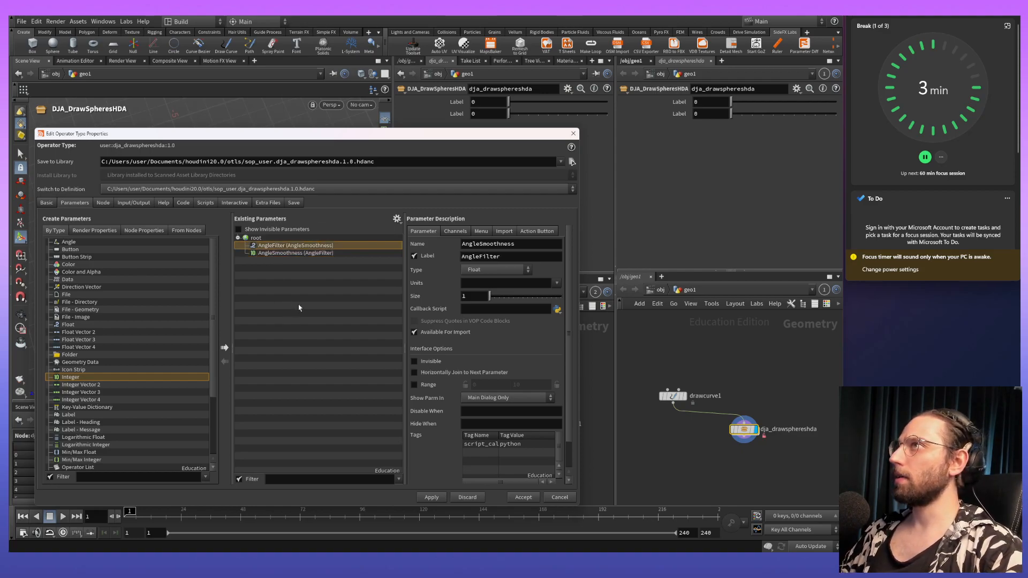
pyautogui.doubleClick(274, 245)
pyautogui.hotkey('ctrl', 'a')
pyautogui.press('BackSpace')
pyautogui.press('Return')
pyautogui.click(283, 254)
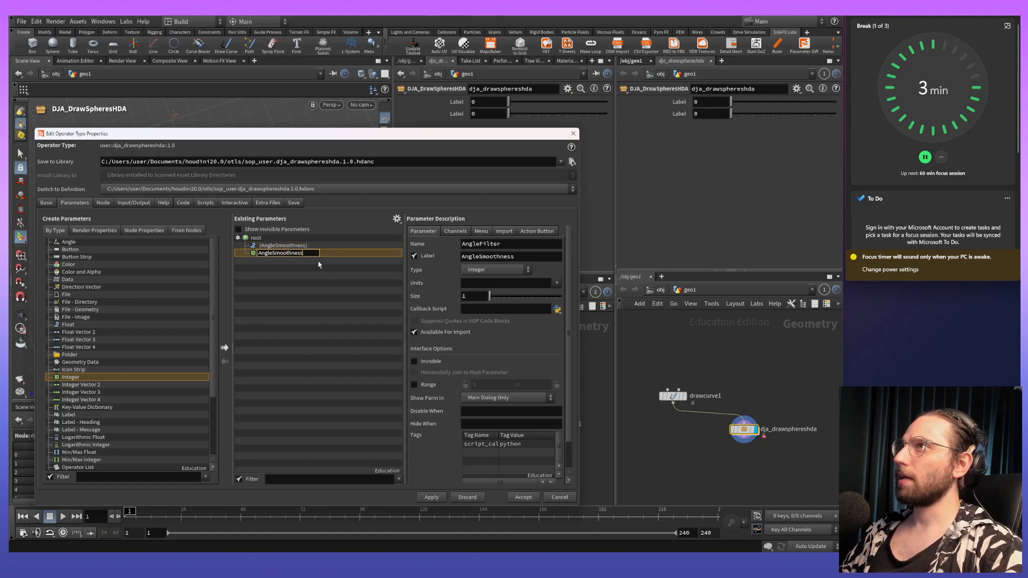
pyautogui.hotkey('ctrl', 'z')
pyautogui.click(284, 253)
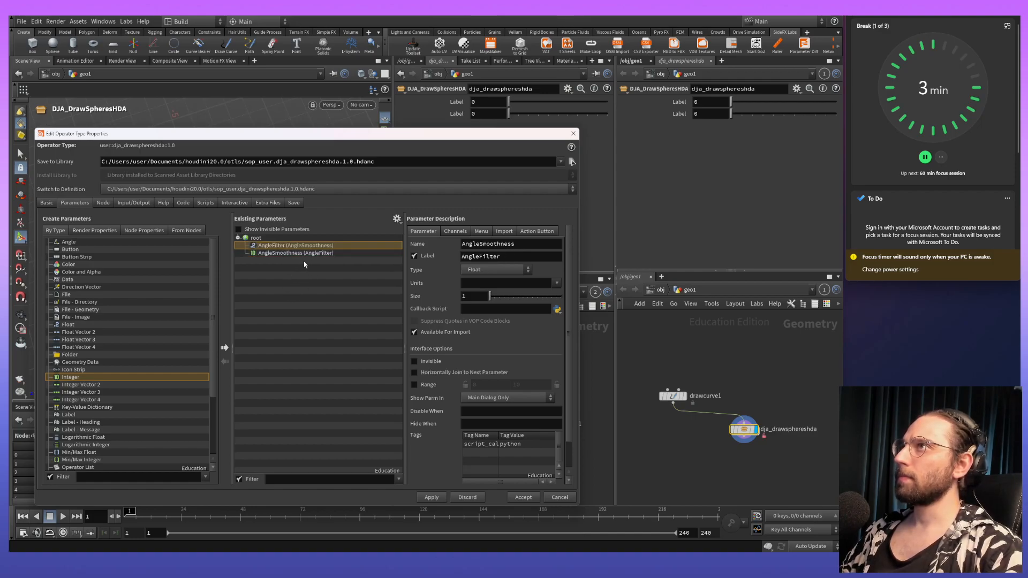
pyautogui.click(276, 245)
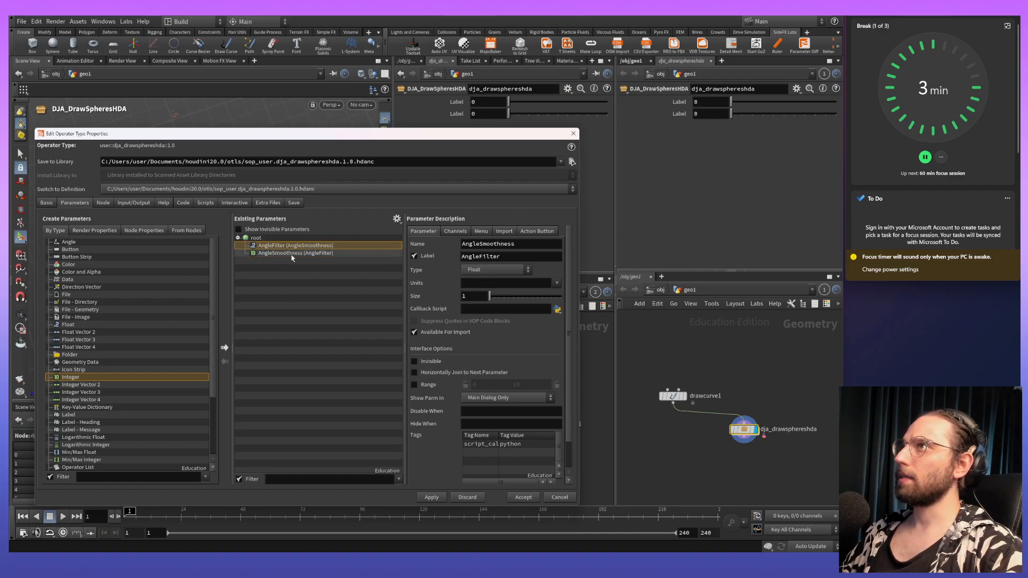
# Set the label of the Float parameter to AngleSmoothness.
pyautogui.click(276, 245)
pyautogui.hotkey('ctrl', 'a')
pyautogui.write('AngleSmoothness')
pyautogui.press('Return')
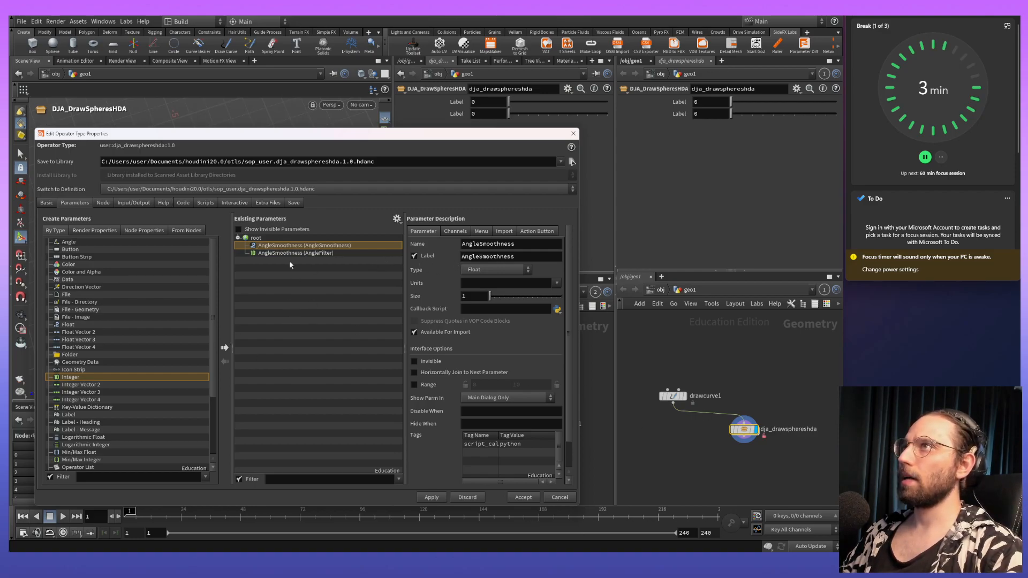
# Try to relabel the Integer parameter AngleFilter and undo the last label change.
pyautogui.click(282, 254)
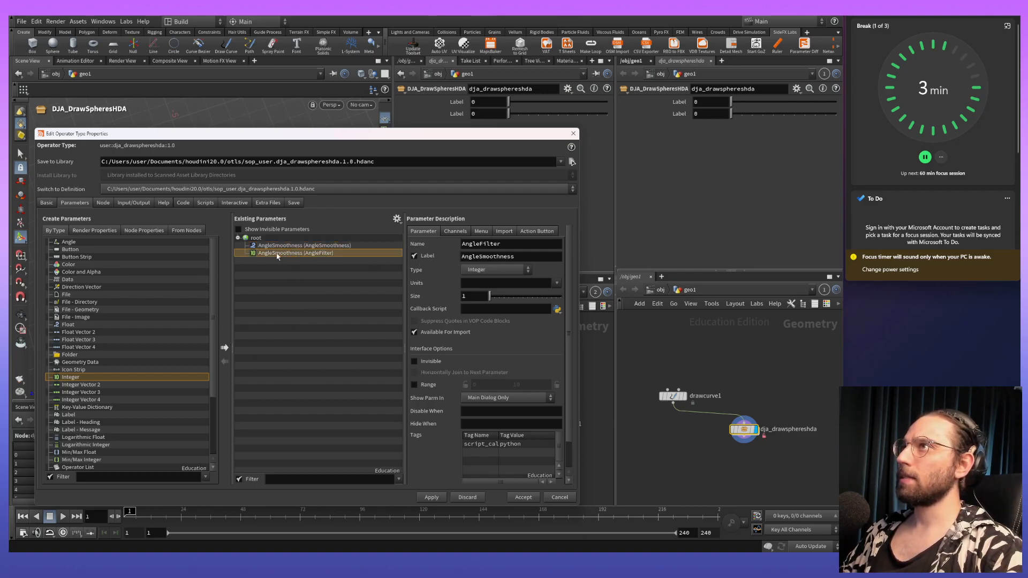
pyautogui.doubleClick(281, 255)
pyautogui.hotkey('ctrl', 'a')
pyautogui.write('AngleSmoothness')
pyautogui.hotkey('ctrl', 'z')
pyautogui.click(300, 252)
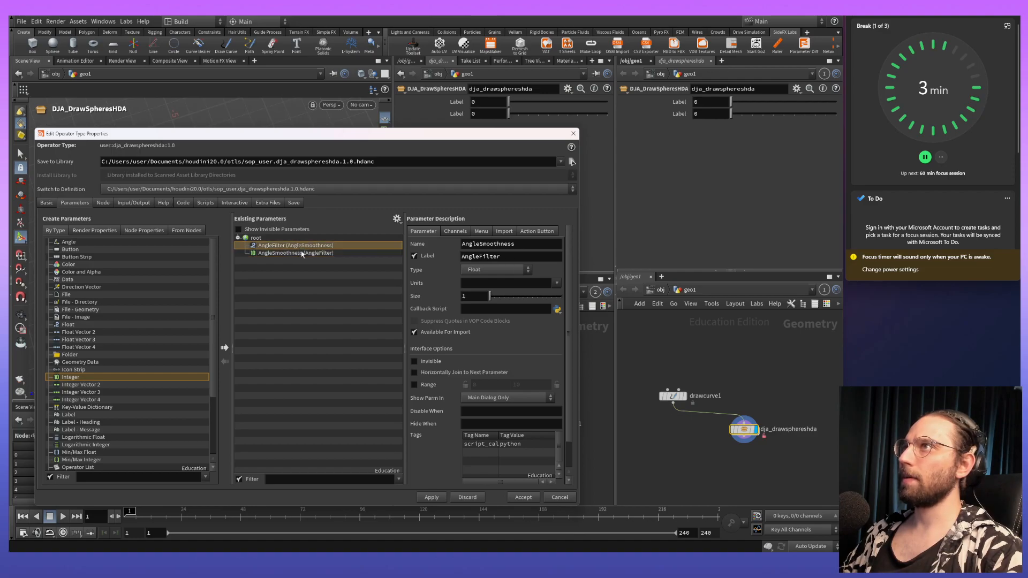
pyautogui.doubleClick(299, 253)
pyautogui.press('Escape')
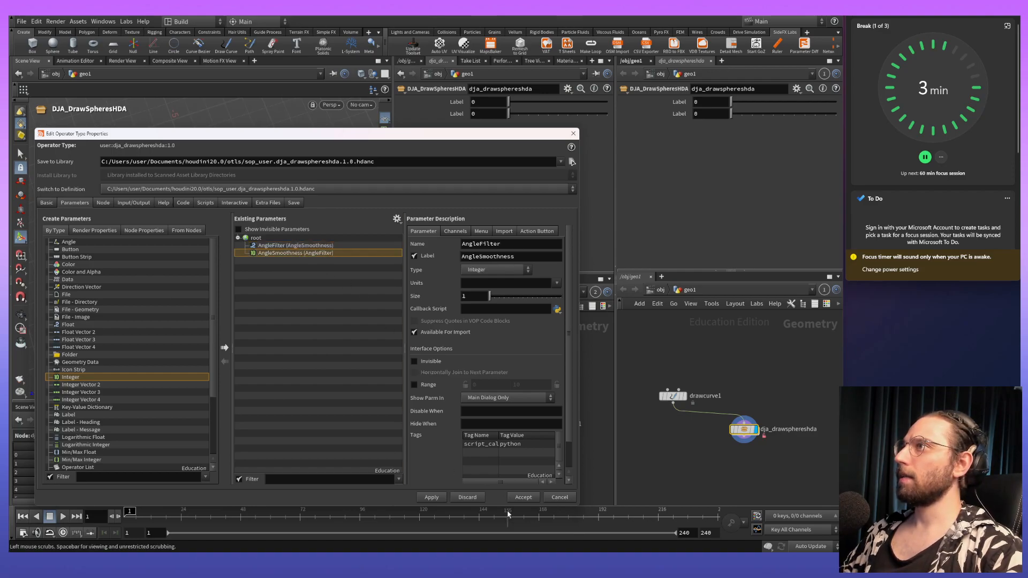
# Apply the label changes to the asset and close its type properties.
pyautogui.click(471, 496)
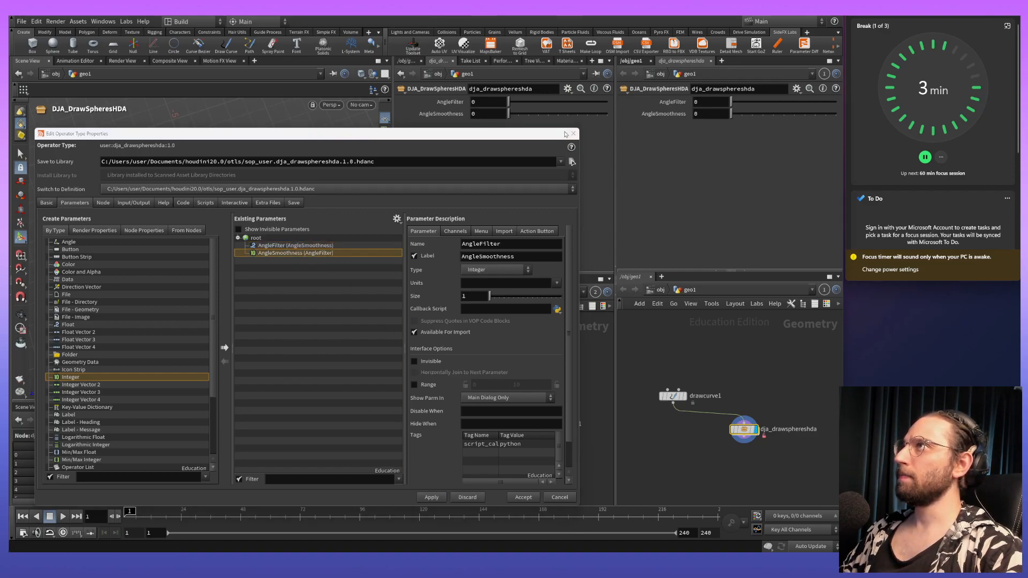
pyautogui.moveTo(529, 136); pyautogui.dragTo(625, 426)
pyautogui.moveTo(731, 102); pyautogui.dragTo(689, 102)
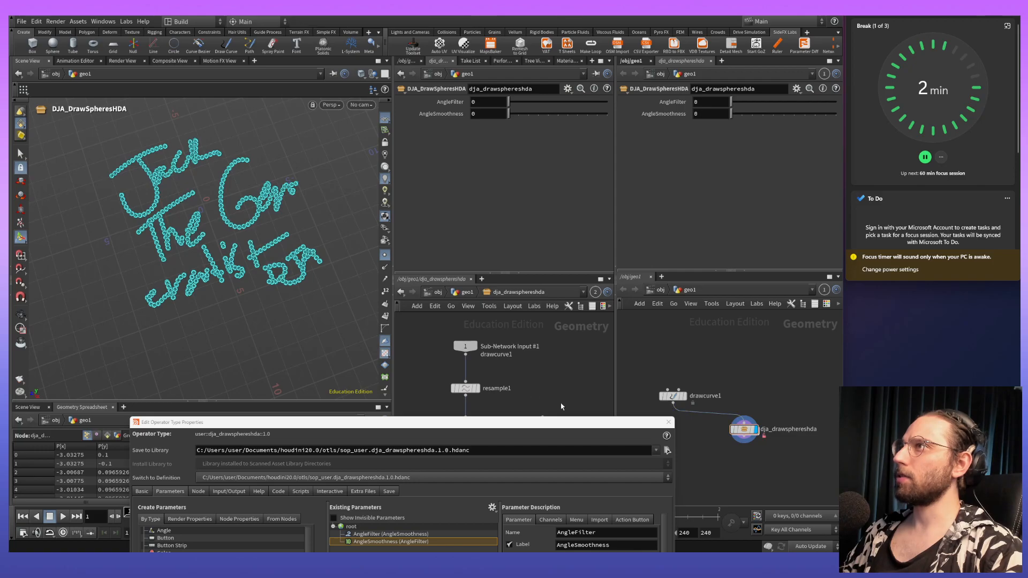
pyautogui.click(668, 422)
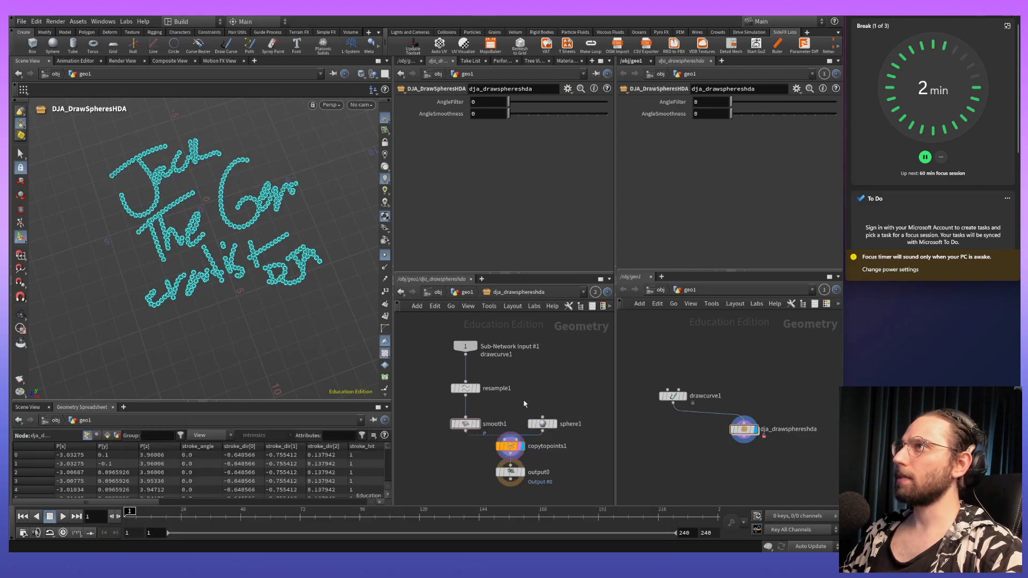
# Link the parameter pane to group 2 so it follows the smooth1 node, and set its Strength to 9.2.
pyautogui.click(507, 447)
pyautogui.click(465, 428)
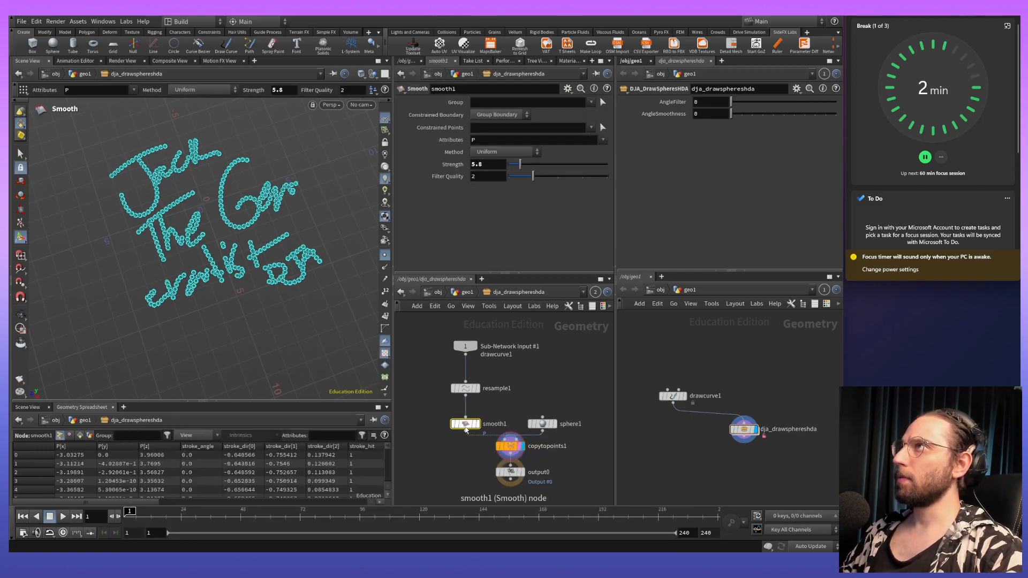
pyautogui.click(744, 429)
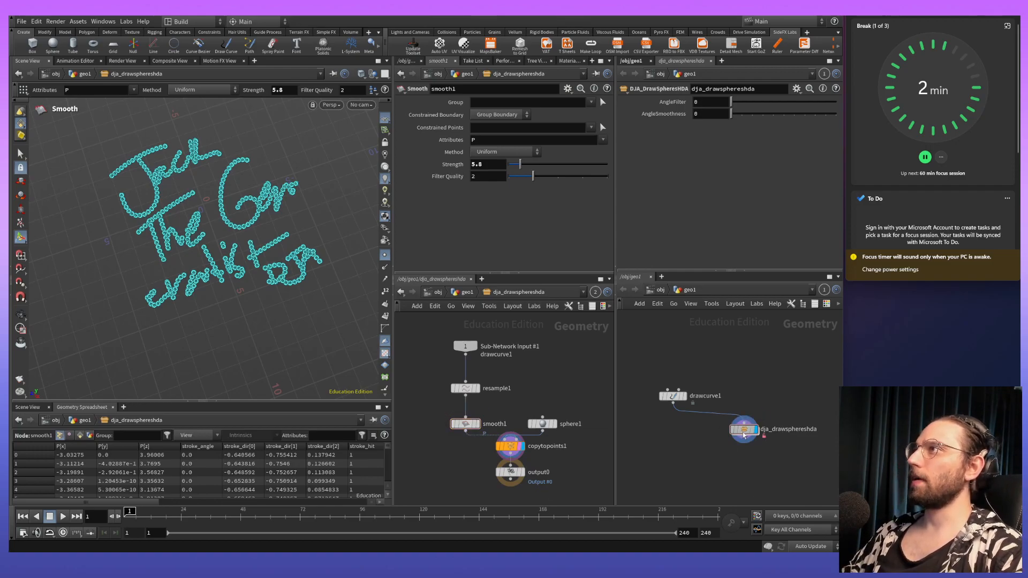
pyautogui.click(597, 73)
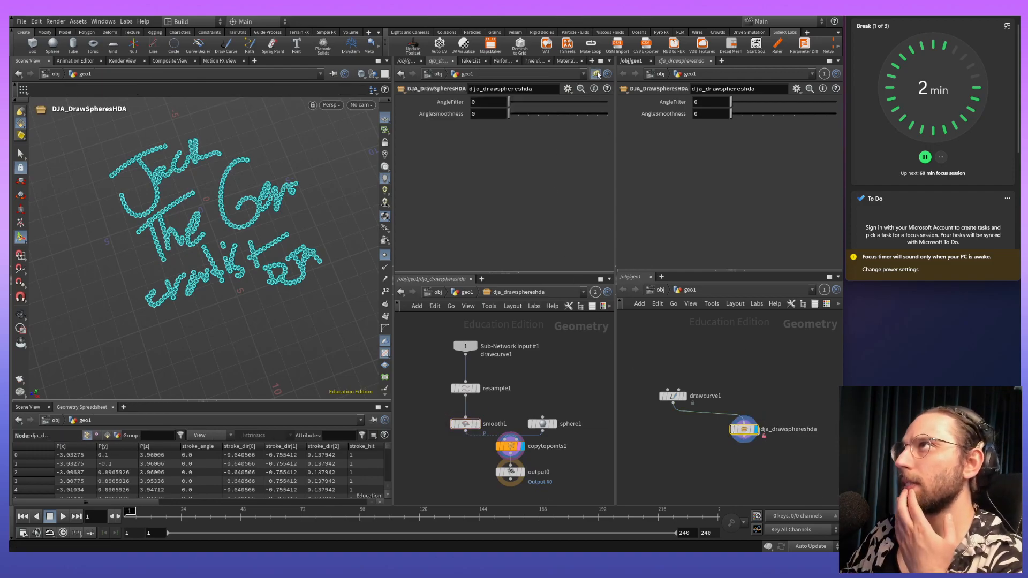
pyautogui.click(598, 74)
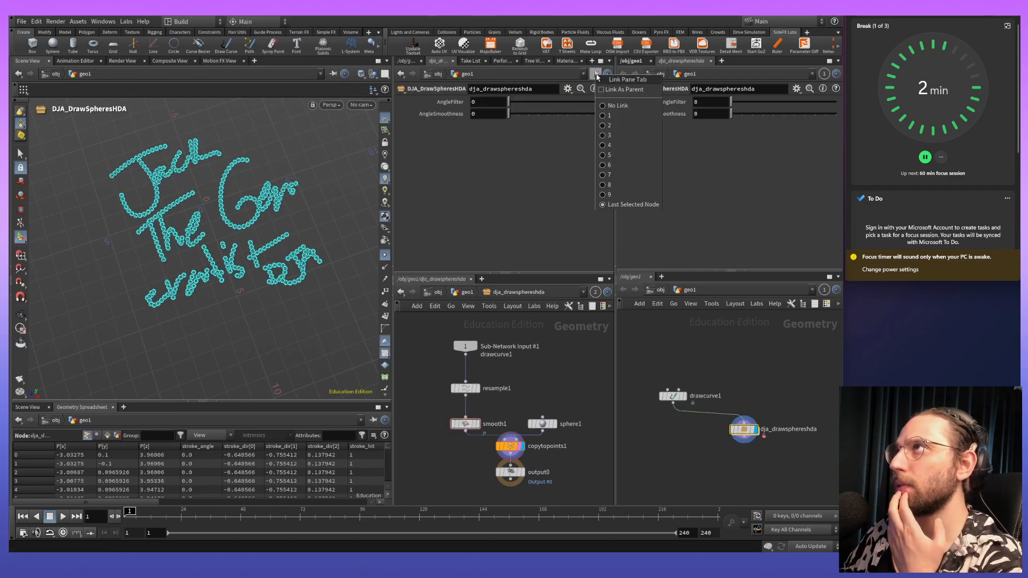
pyautogui.click(637, 127)
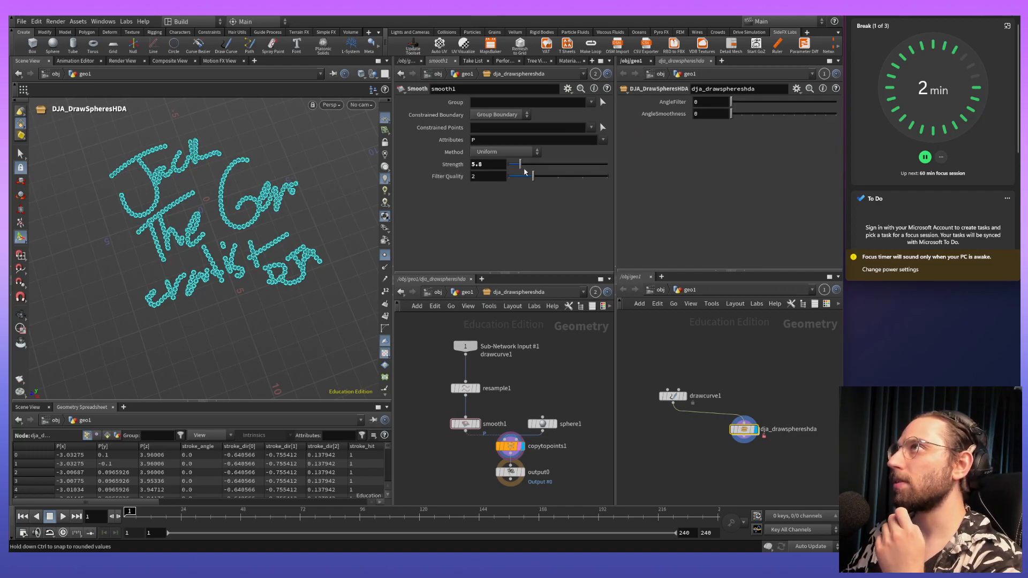
pyautogui.moveTo(520, 165)
pyautogui.mouseDown()
pyautogui.moveTo(538, 166)
pyautogui.moveTo(512, 166)
pyautogui.moveTo(537, 165)
pyautogui.moveTo(518, 173)
pyautogui.moveTo(527, 165)
pyautogui.mouseUp()
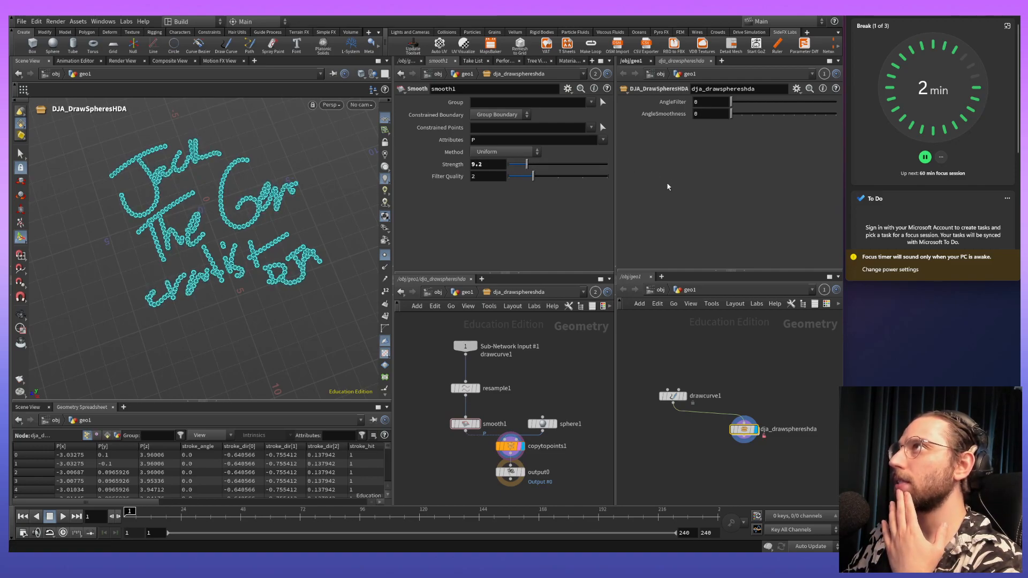
# Reopen the type properties of the dja_drawsphereshda node.
pyautogui.rightClick(674, 104)
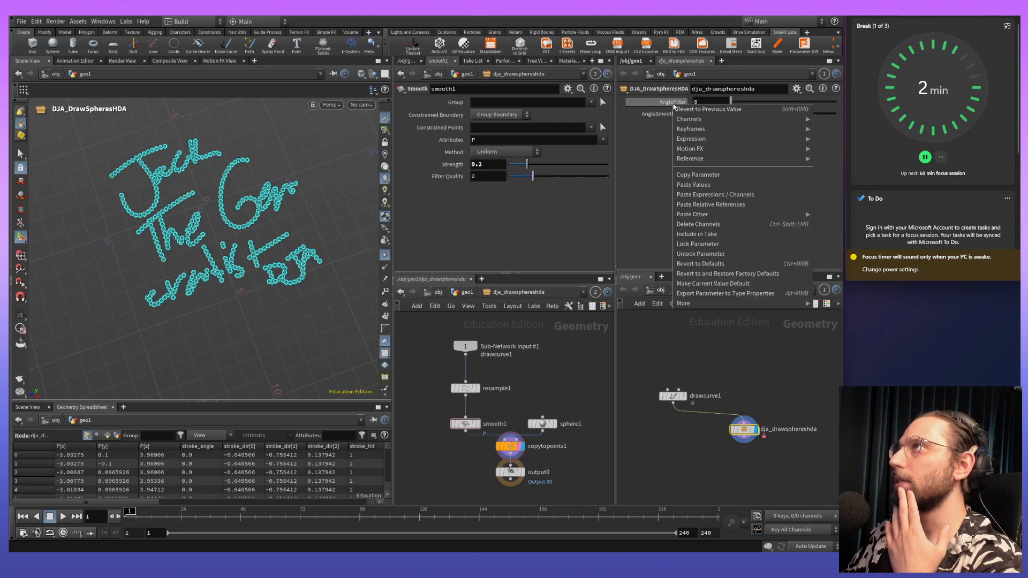
pyautogui.click(646, 254)
pyautogui.rightClick(747, 432)
pyautogui.click(783, 547)
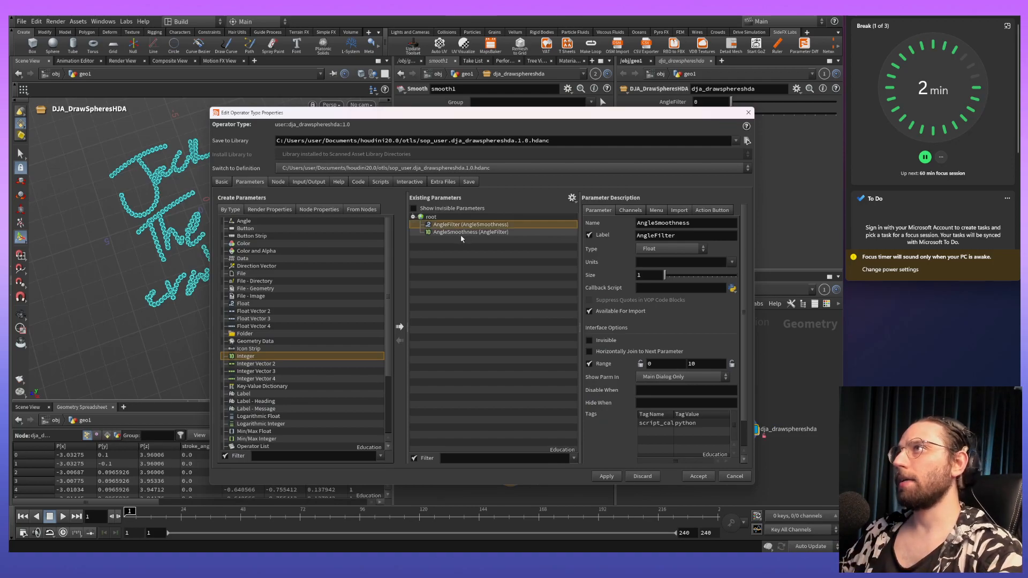
# Change the label of the Float parameter AngleSmoothness to s and then to a.
pyautogui.click(467, 233)
pyautogui.click(455, 225)
pyautogui.doubleClick(455, 225)
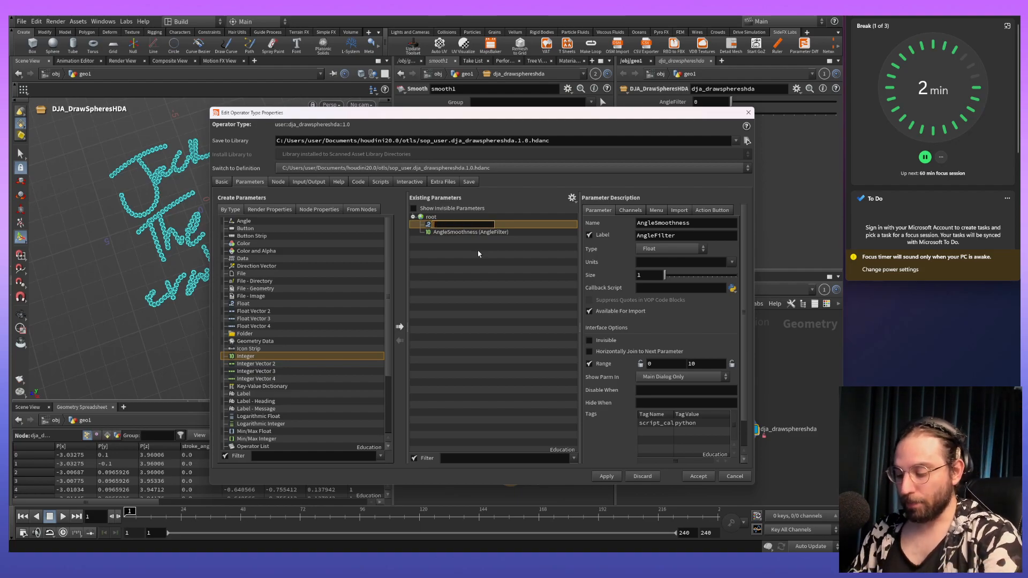
pyautogui.write('s')
pyautogui.press('Return')
pyautogui.click(470, 233)
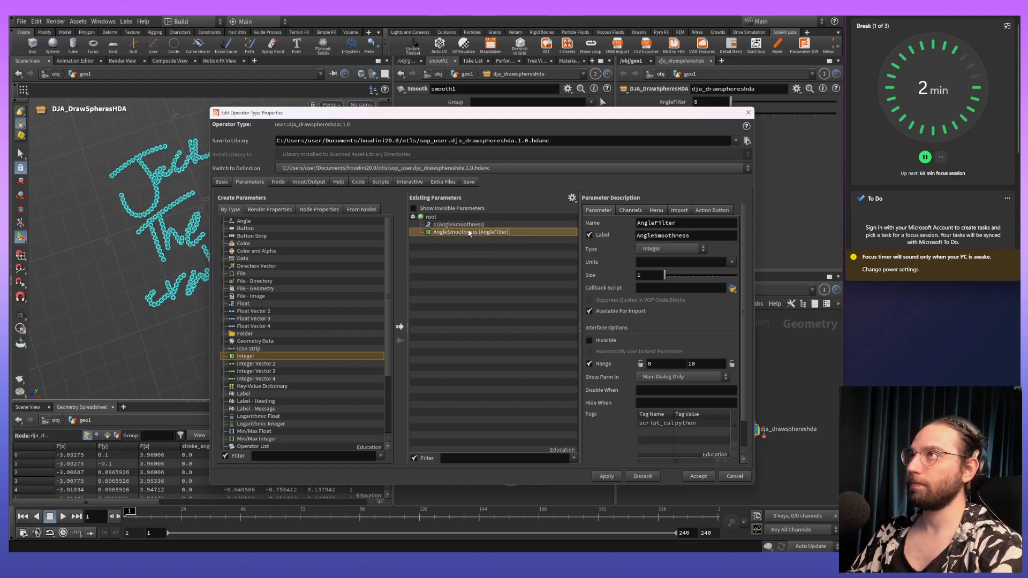
pyautogui.click(466, 225)
pyautogui.doubleClick(464, 226)
pyautogui.write('a')
pyautogui.press('Return')
# Change the label of the Integer parameter AngleFilter to s.
pyautogui.click(457, 232)
pyautogui.doubleClick(457, 232)
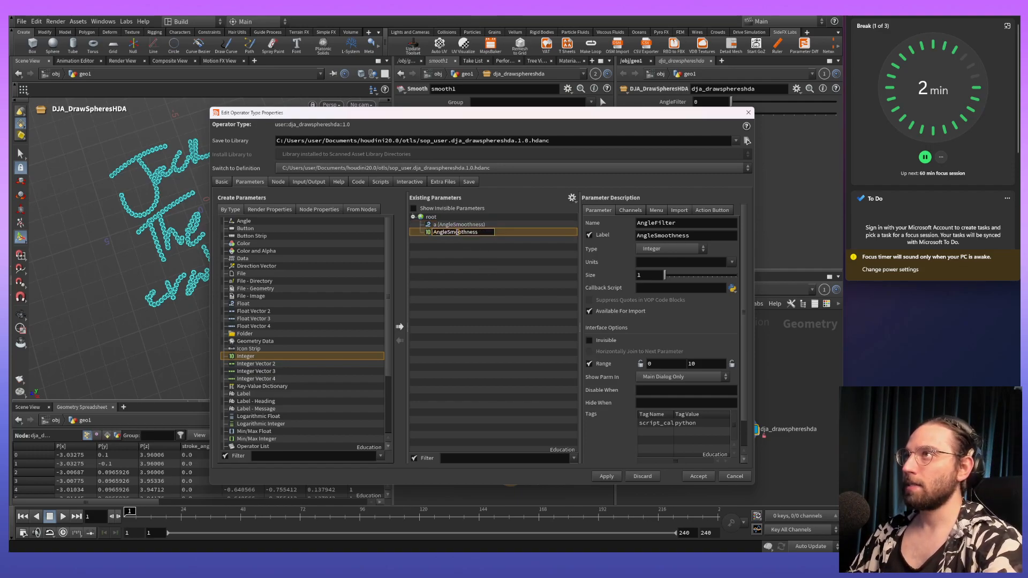
pyautogui.write('s')
pyautogui.press('Return')
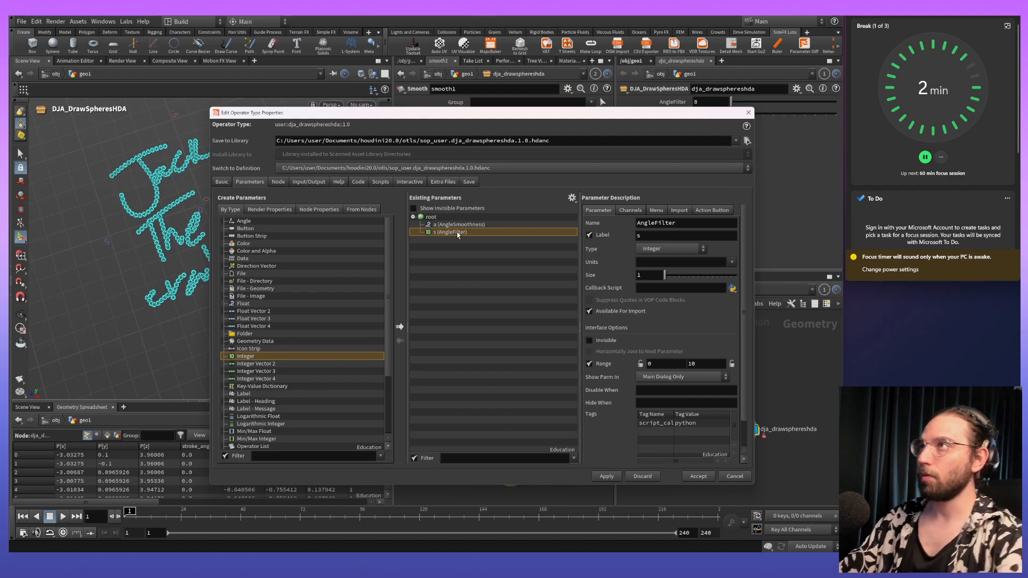
# Set the label of the Float parameter AngleSmoothness to AS.
pyautogui.click(438, 225)
pyautogui.click(438, 226)
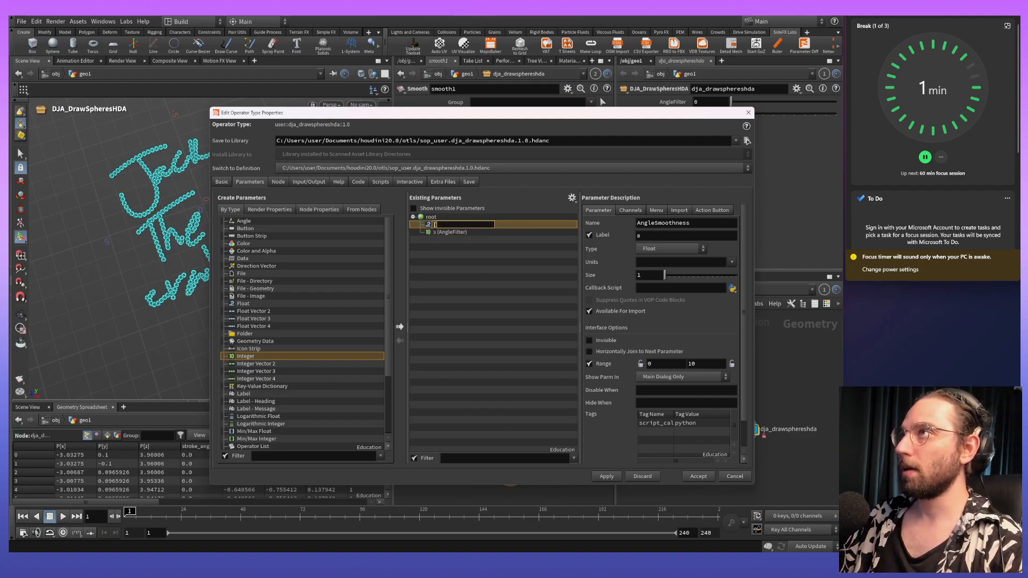
pyautogui.write('AS')
pyautogui.press('Return')
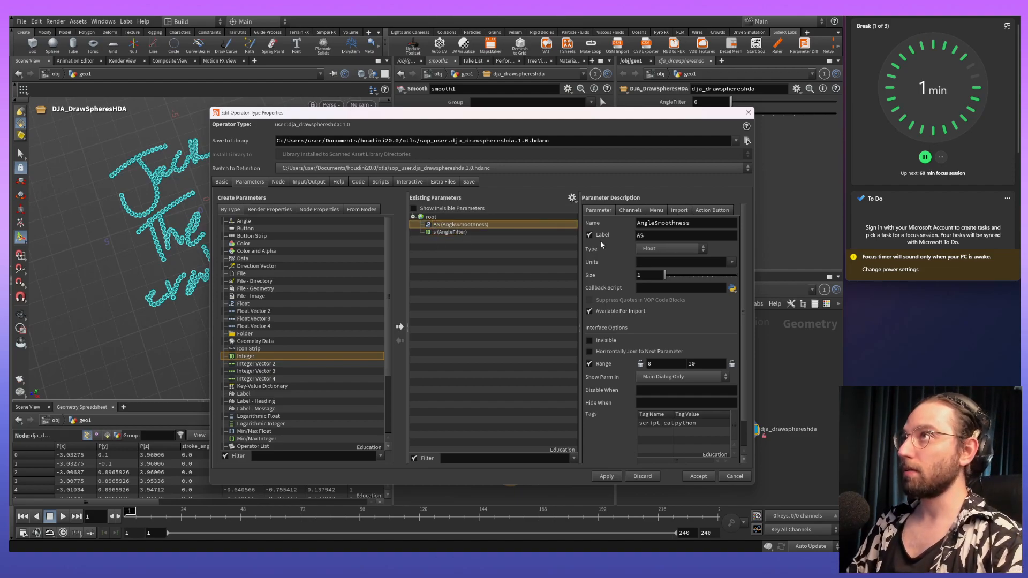
# Set the label of the Integer parameter AngleFilter to AF and accept the type property changes.
pyautogui.click(436, 232)
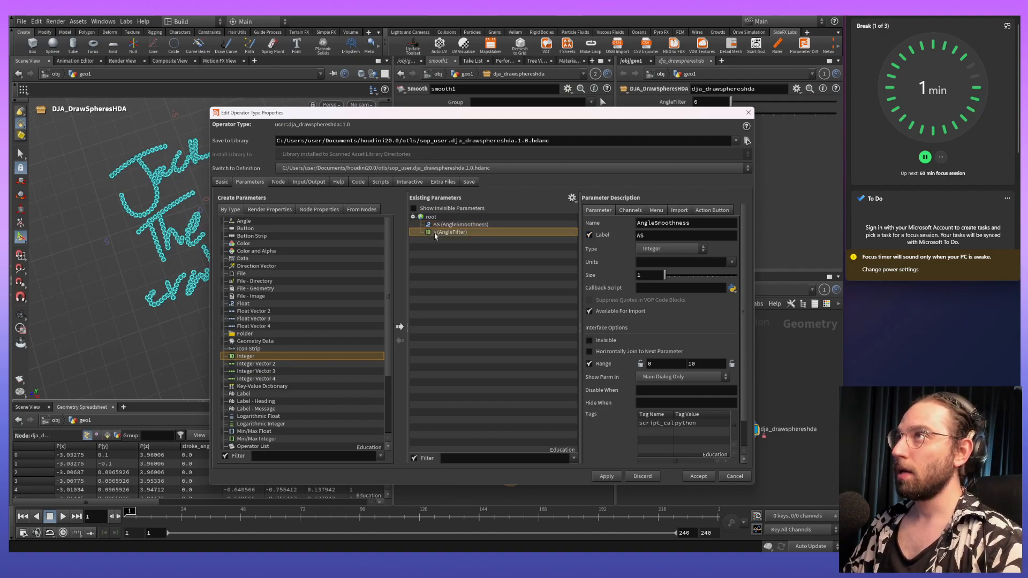
pyautogui.click(434, 233)
pyautogui.write('AG')
pyautogui.press('BackSpace')
pyautogui.write('F')
pyautogui.press('Return')
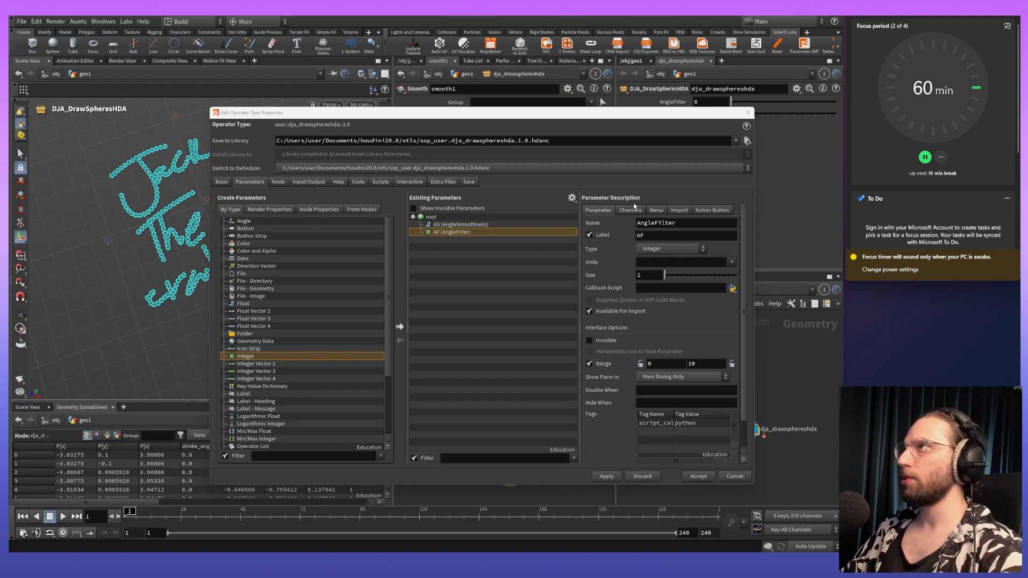
pyautogui.click(698, 476)
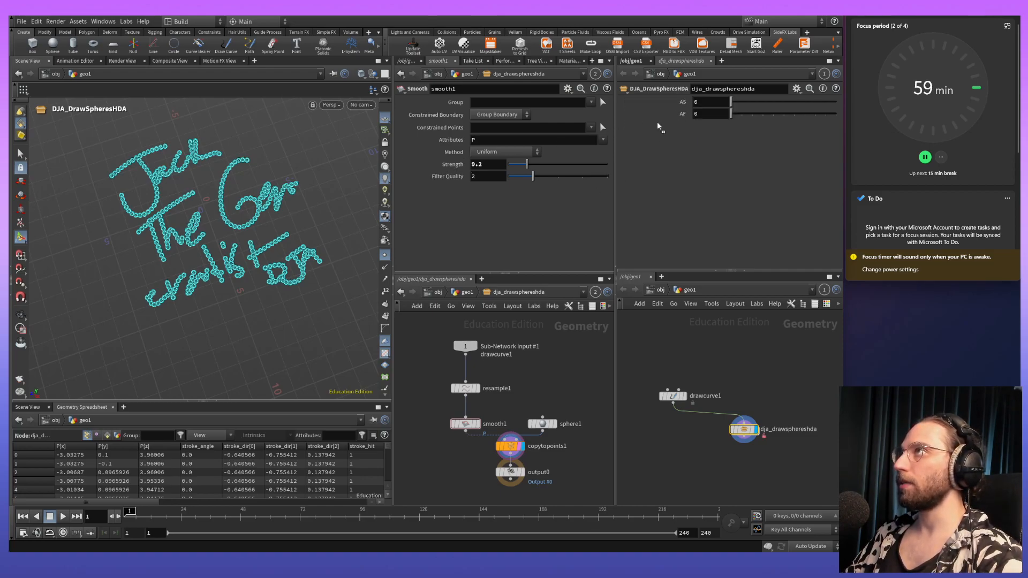
# Link the Strength of smooth1 to the asset's AngleSmoothness parameter with a relative channel reference.
pyautogui.moveTo(483, 169); pyautogui.dragTo(485, 164)
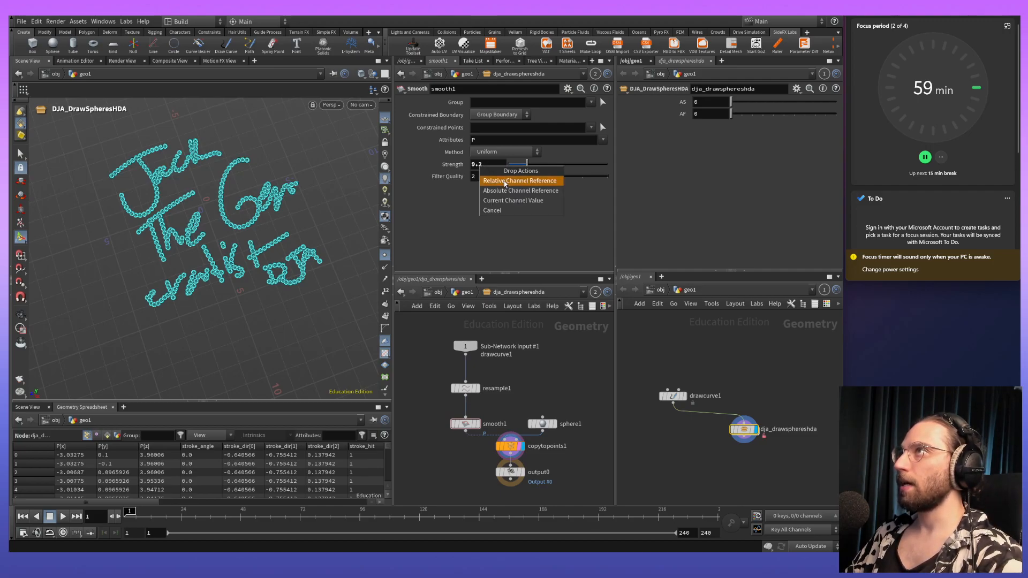
pyautogui.click(505, 182)
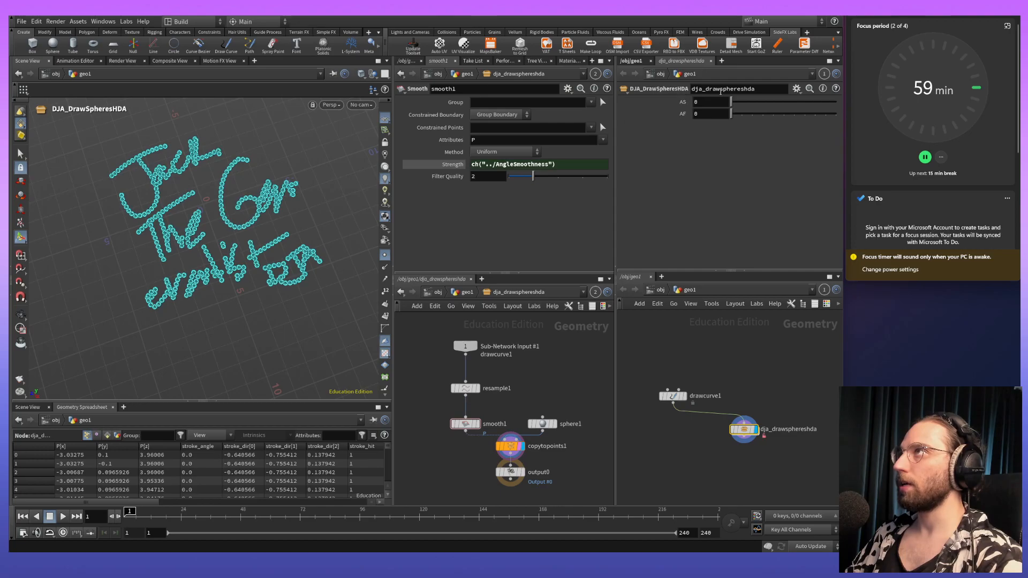
pyautogui.moveTo(729, 107)
pyautogui.mouseDown()
pyautogui.moveTo(864, 105)
pyautogui.moveTo(730, 108)
pyautogui.moveTo(855, 111)
pyautogui.moveTo(712, 118)
pyautogui.moveTo(895, 113)
pyautogui.moveTo(728, 113)
pyautogui.mouseUp()
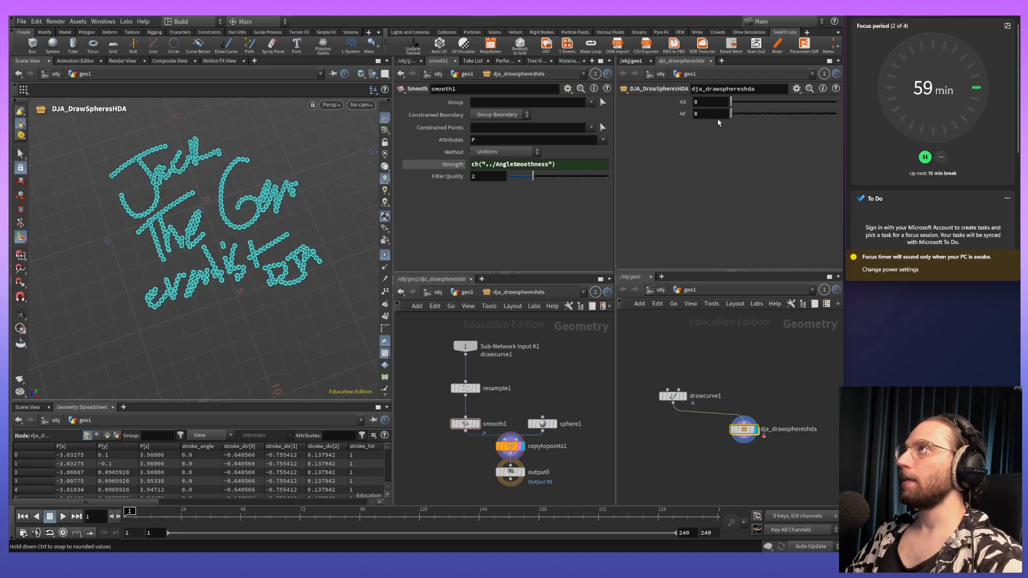
# Link smooth1's Filter Quality to the AngleFilter parameter with a relative channel reference, and set AS to 5.66 and AF to 2.
pyautogui.click(490, 176)
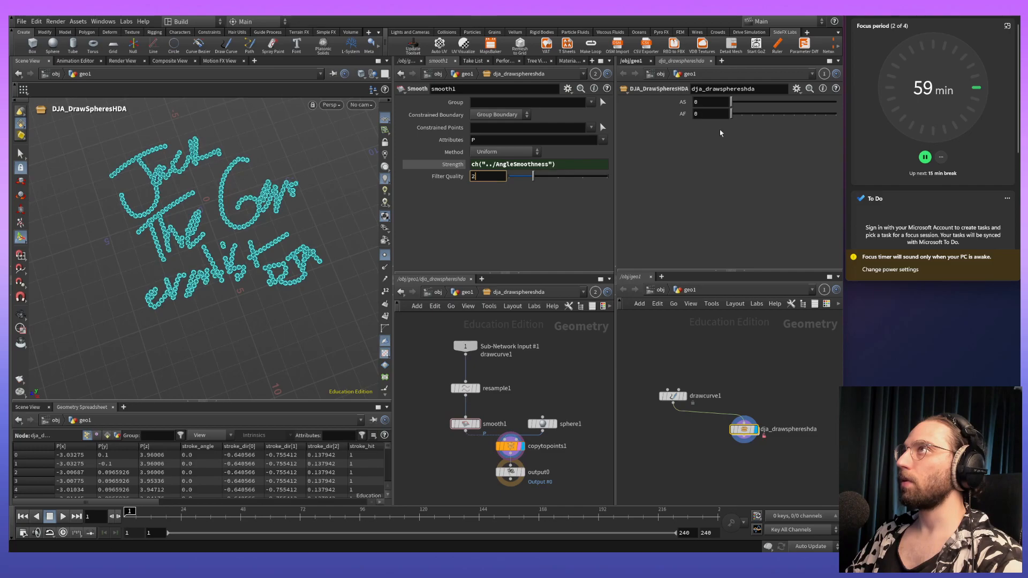
pyautogui.click(705, 113)
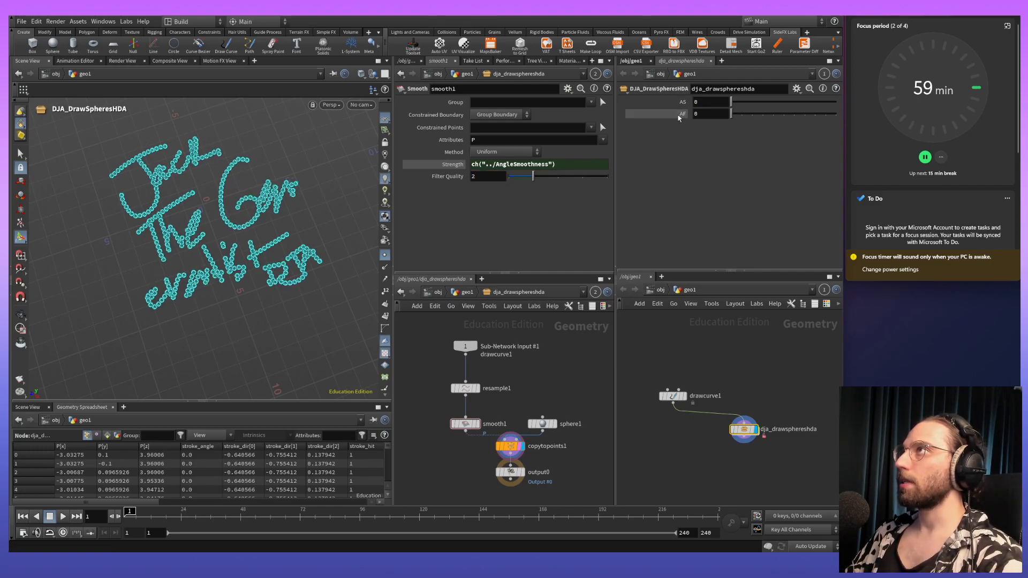
pyautogui.rightClick(452, 179)
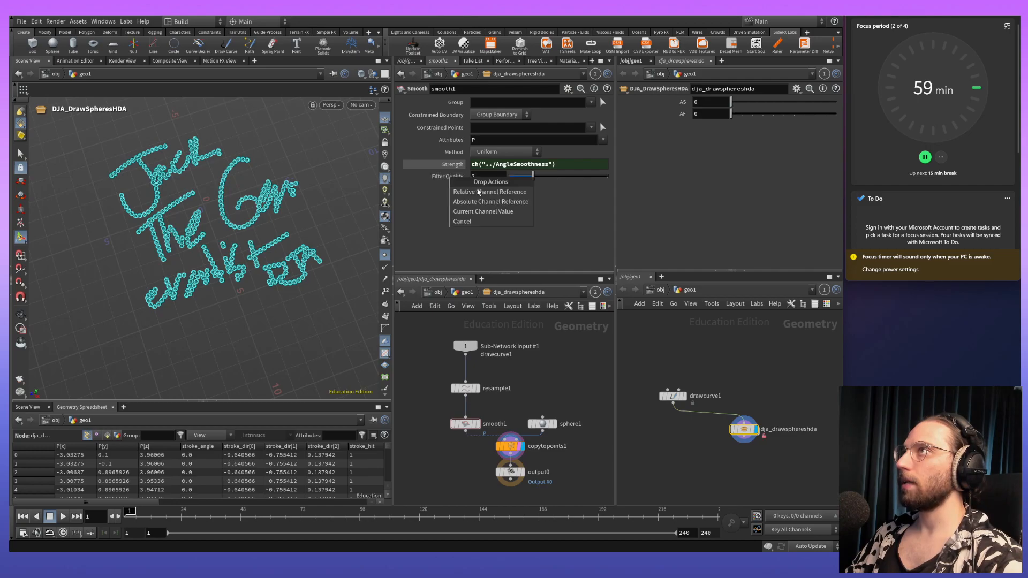
pyautogui.click(481, 195)
pyautogui.moveTo(731, 102); pyautogui.dragTo(753, 127)
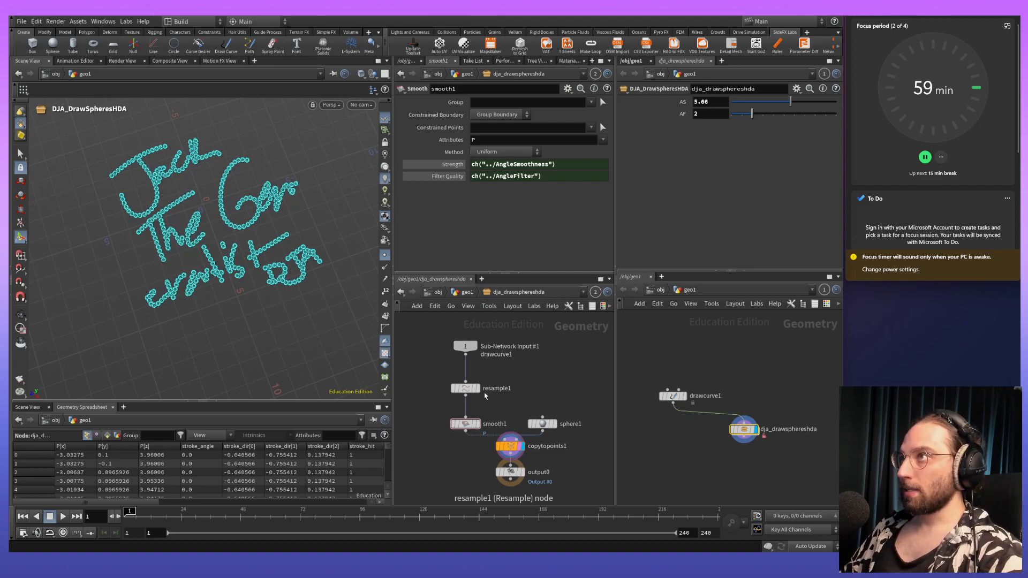
# Add a third parameter of type Float to the dja_drawspheresHDA type properties and label it D.
pyautogui.rightClick(746, 430)
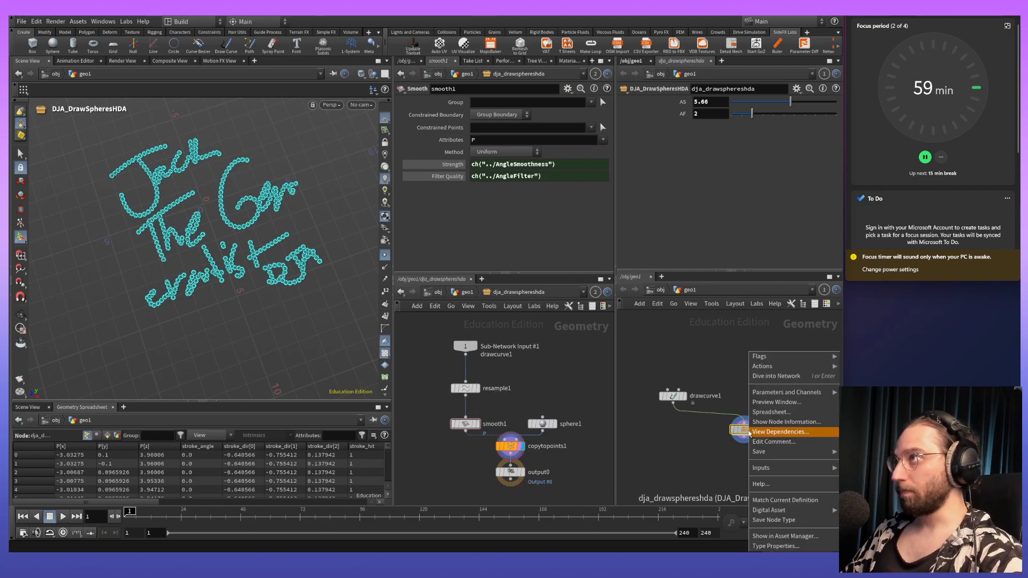
pyautogui.click(771, 546)
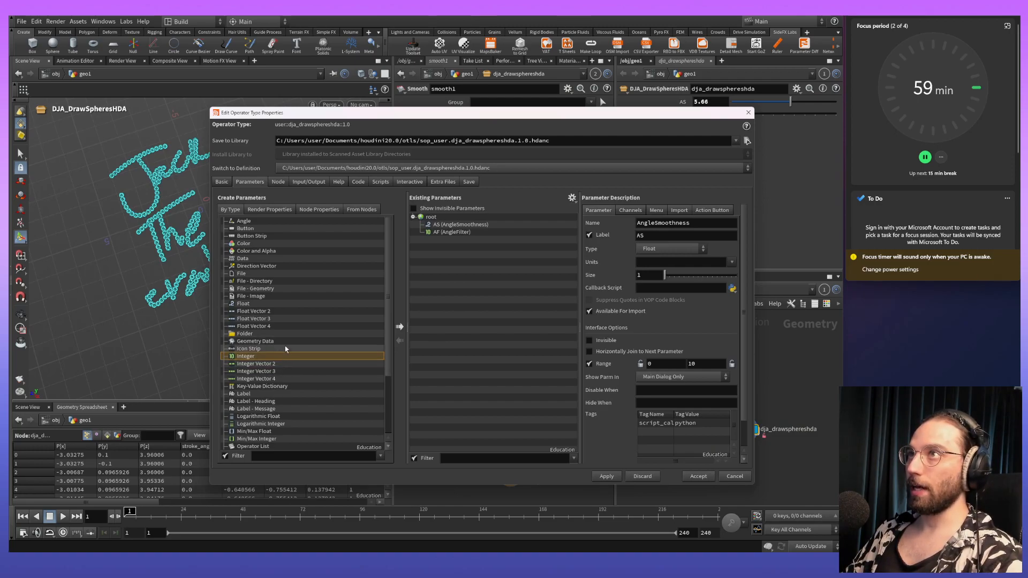
pyautogui.click(270, 304)
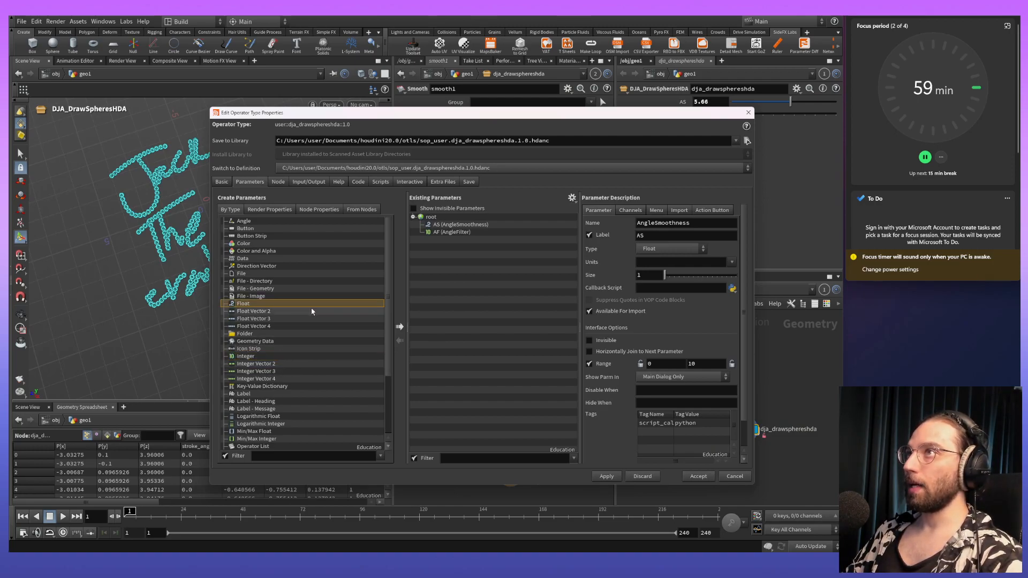
pyautogui.moveTo(269, 306); pyautogui.dragTo(515, 302)
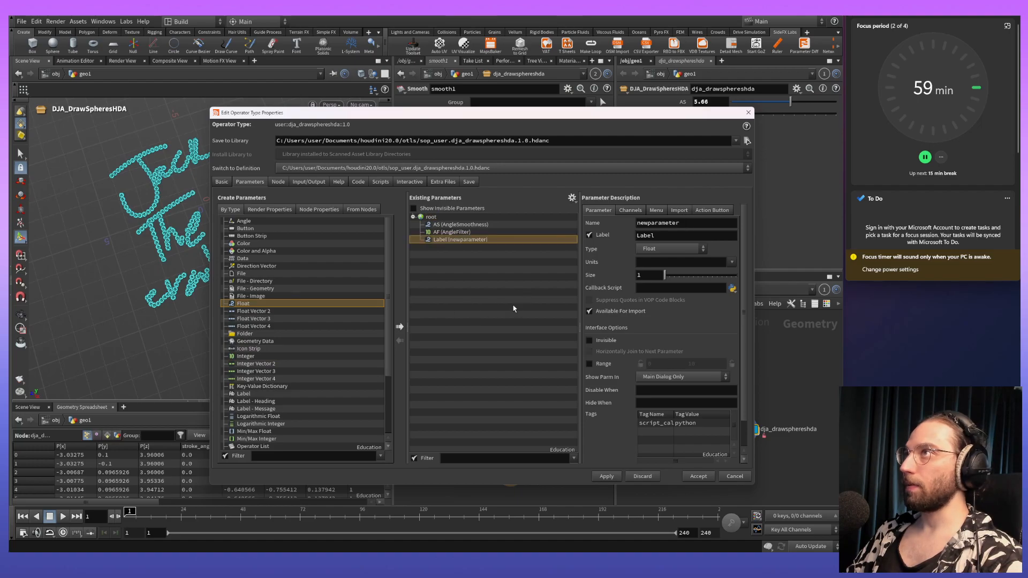
pyautogui.doubleClick(440, 239)
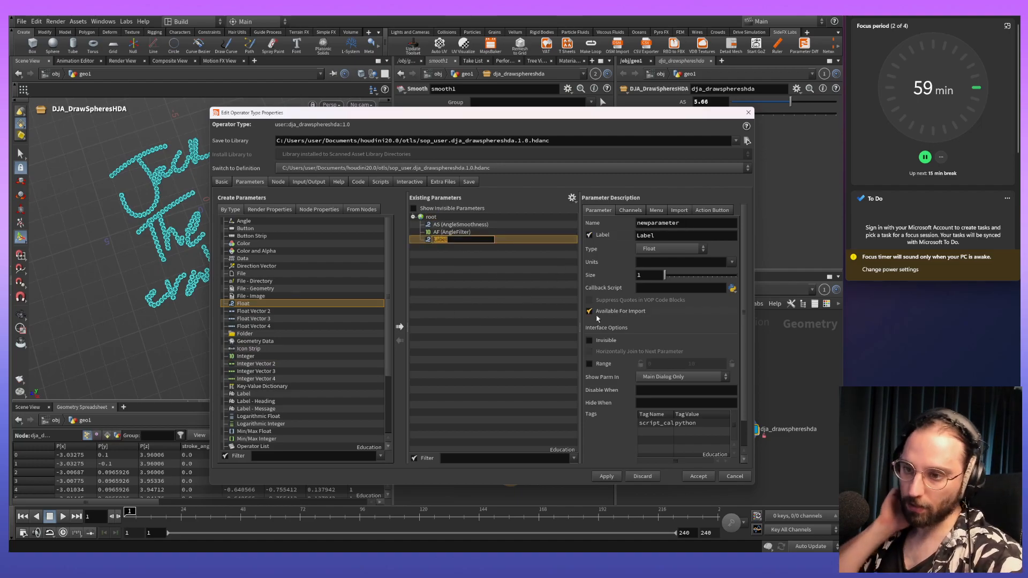
pyautogui.write('D')
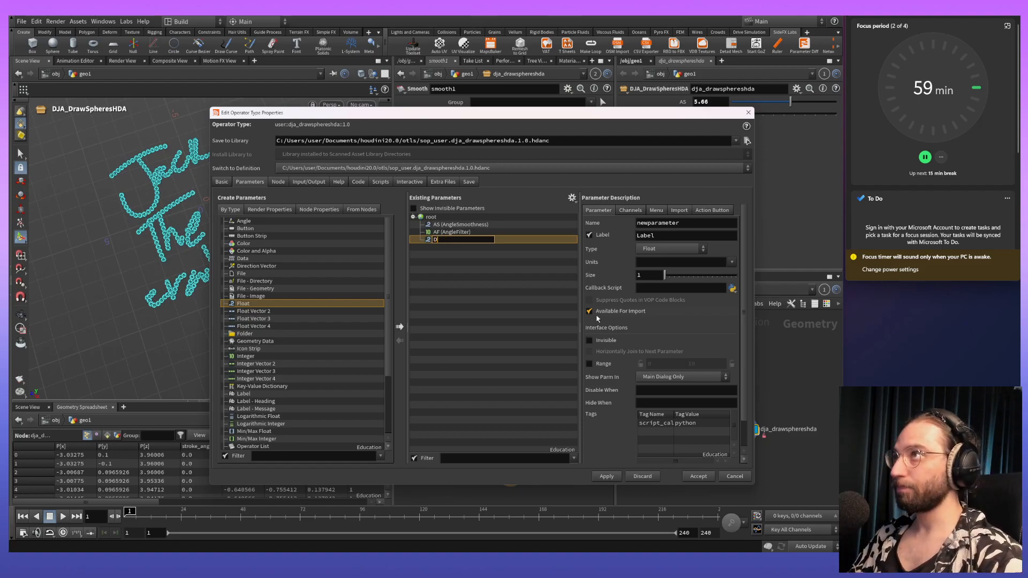
pyautogui.press('Return')
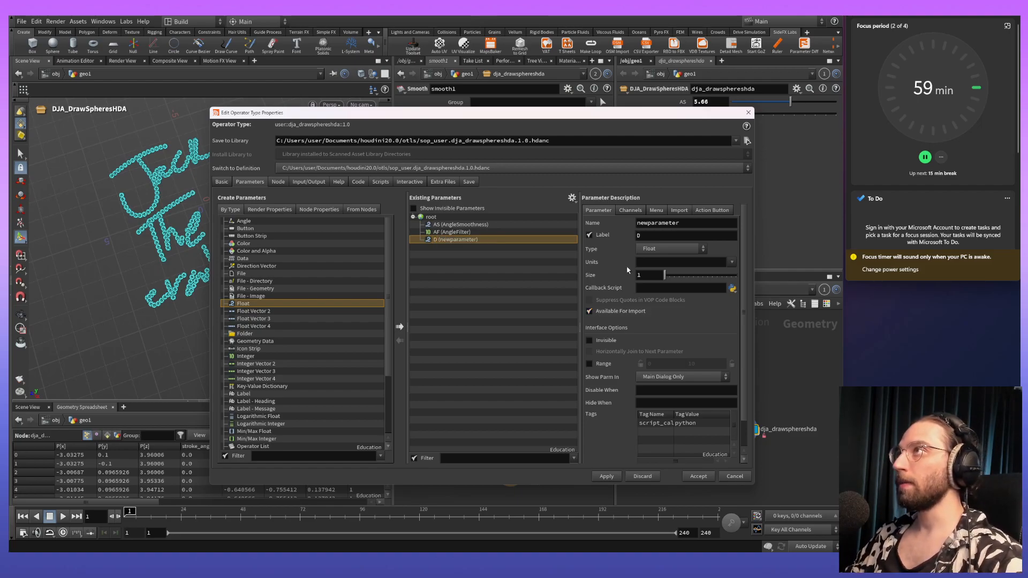
# Name the new Float parameter Denstiy and clear its label.
pyautogui.doubleClick(692, 221)
pyautogui.write('De')
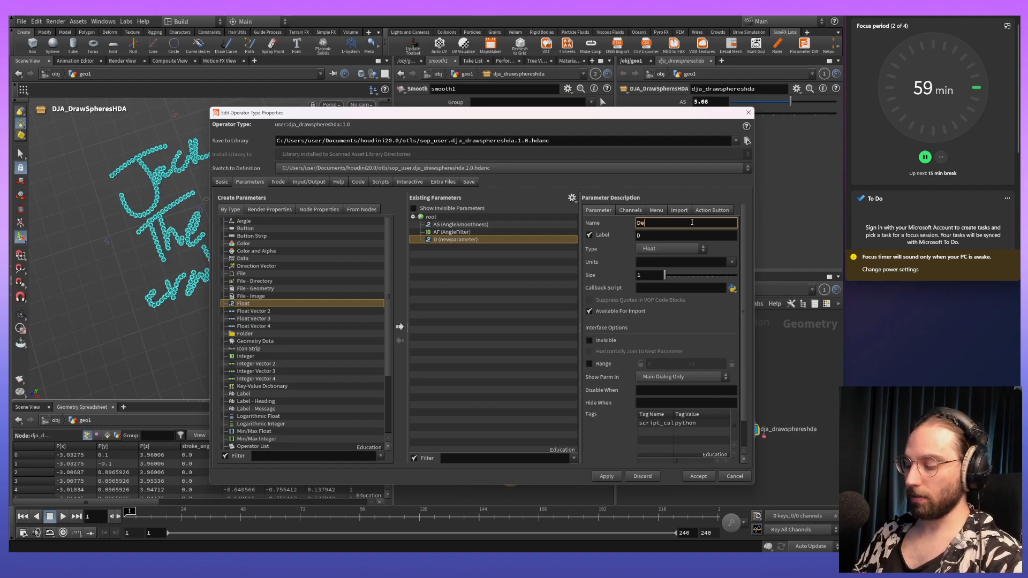
pyautogui.write('nstiy')
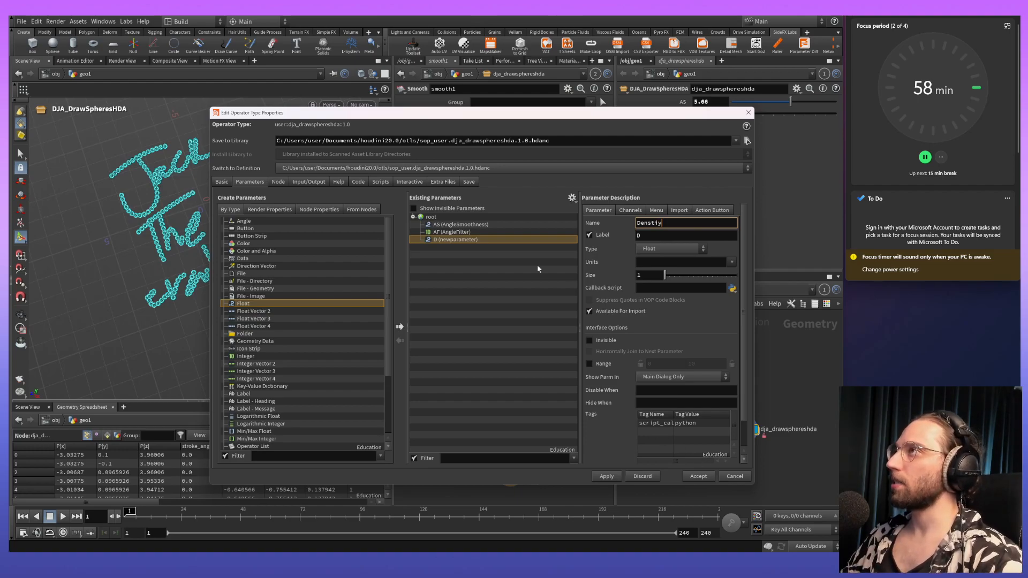
pyautogui.click(681, 236)
pyautogui.press('BackSpace')
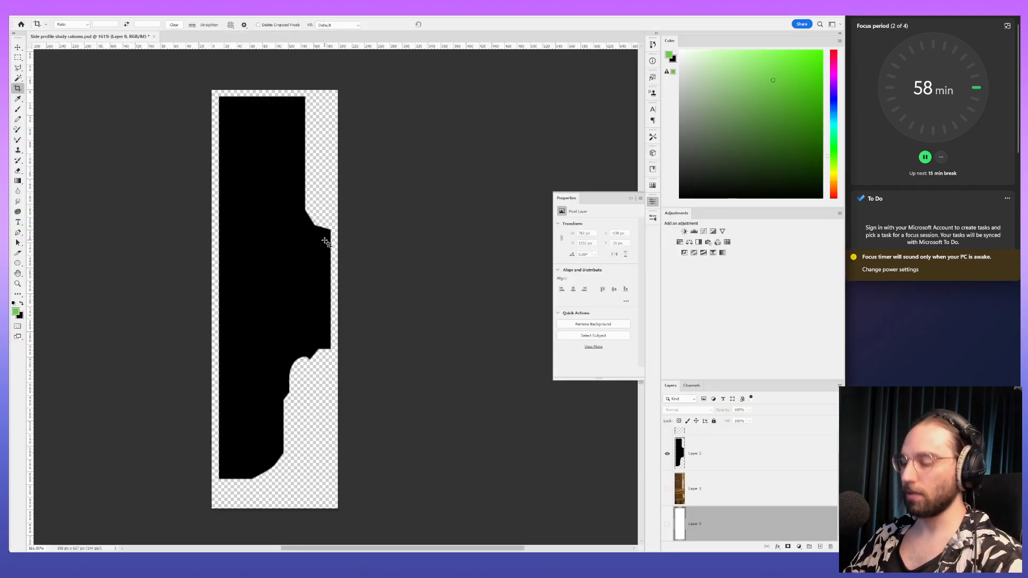
# Switch to Photoshop and examine the Brush tool's settings on a new layer above Layer 2.
pyautogui.press('b')
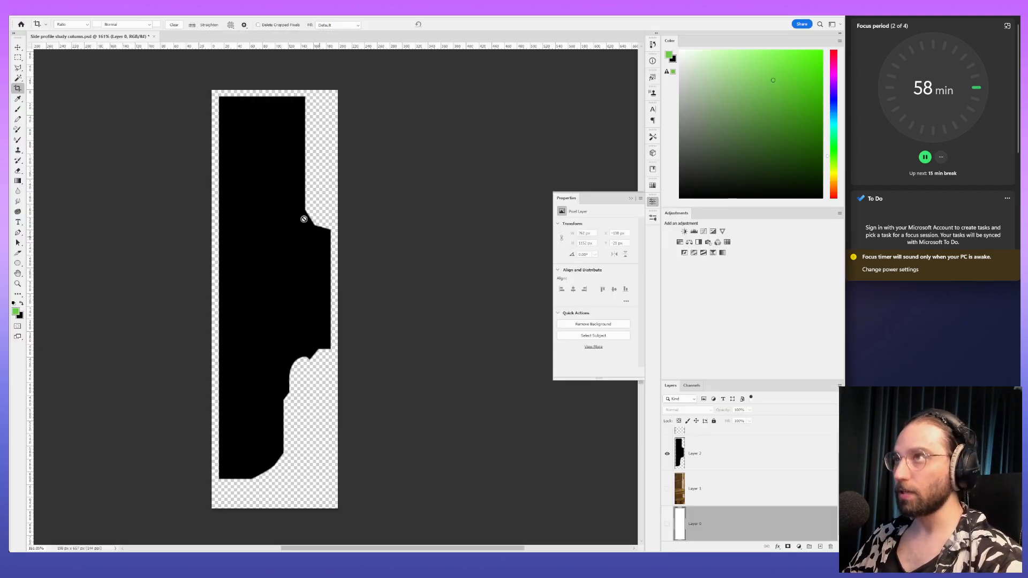
pyautogui.hotkey('ctrl', 'v')
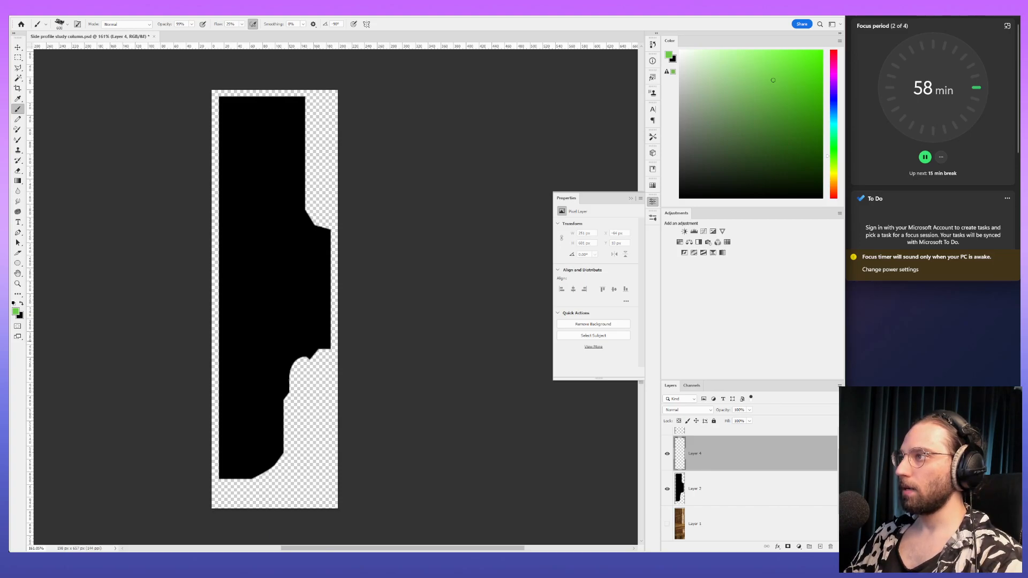
pyautogui.press('F5')
pyautogui.moveTo(356, 298)
pyautogui.mouseDown()
pyautogui.moveTo(434, 299)
pyautogui.moveTo(362, 303)
pyautogui.mouseUp()
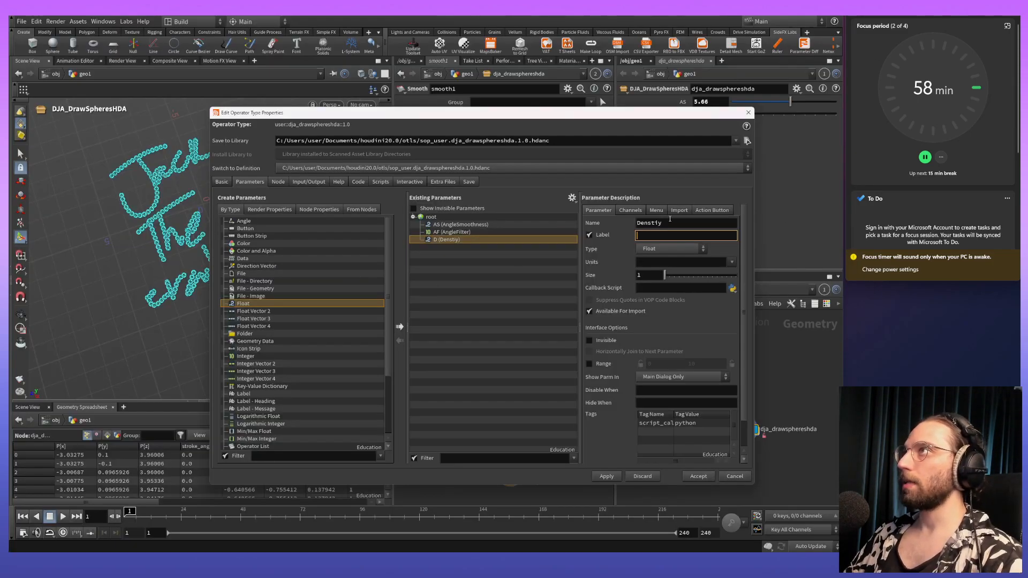
# In Houdini, rename the new Float parameter to Spacing, label it S and accept the type property changes.
pyautogui.click(670, 222)
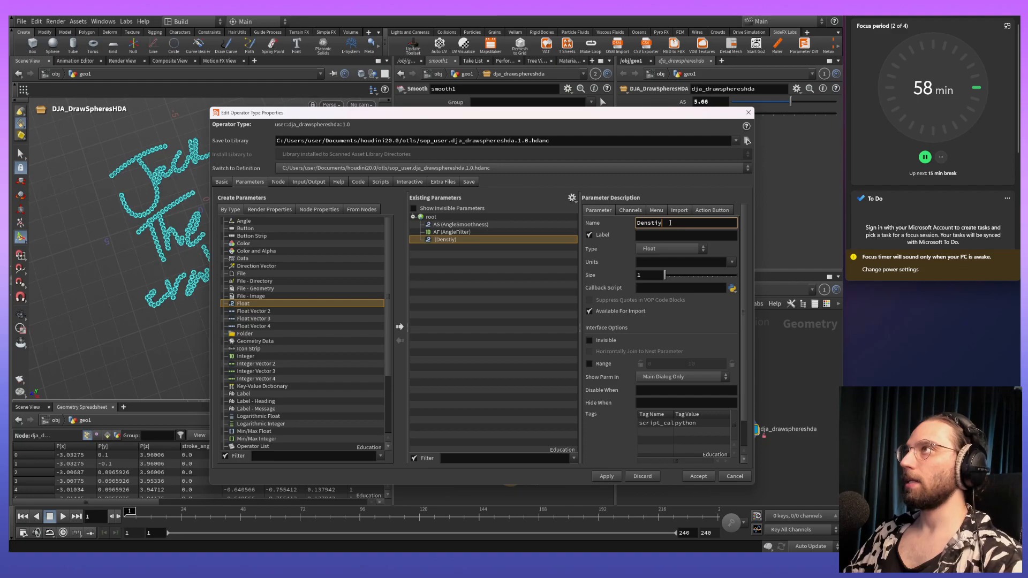
pyautogui.doubleClick(669, 222)
pyautogui.write('Spacing')
pyautogui.press('Tab')
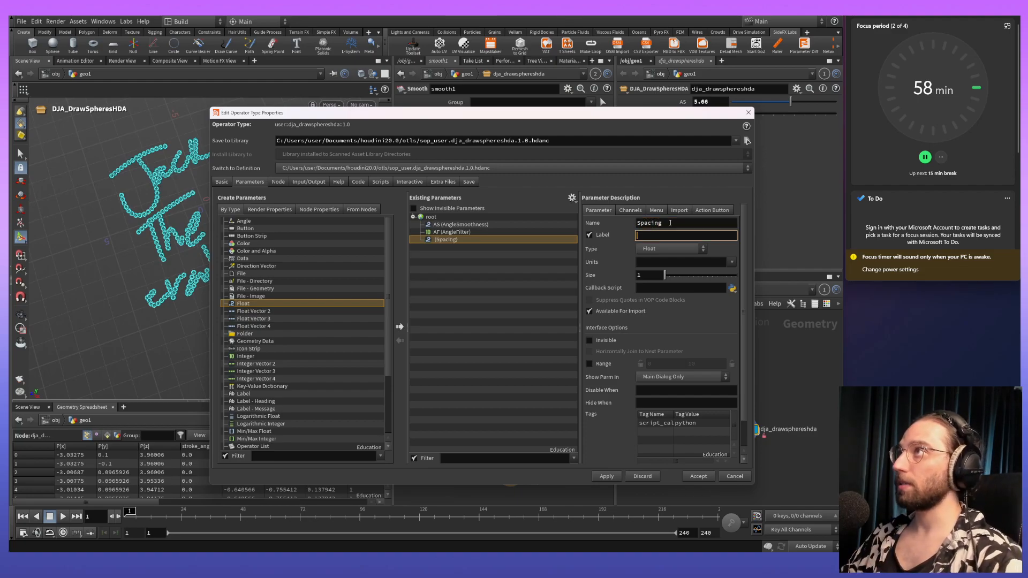
pyautogui.write('S')
pyautogui.click(699, 476)
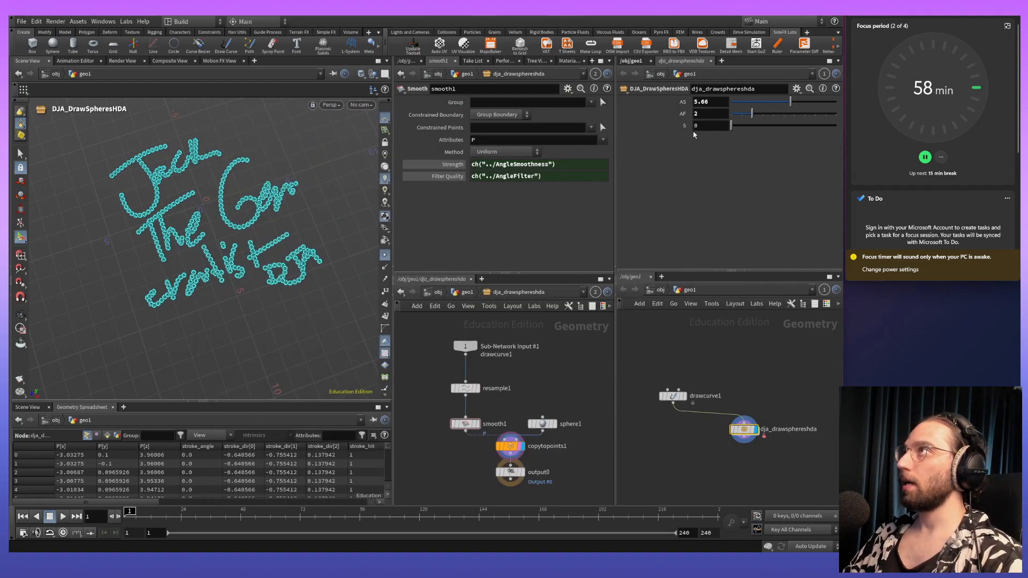
# Link the Length of resample1 to the asset's Spacing parameter with a relative channel reference.
pyautogui.moveTo(731, 126)
pyautogui.mouseDown()
pyautogui.moveTo(769, 133)
pyautogui.moveTo(731, 127)
pyautogui.mouseUp()
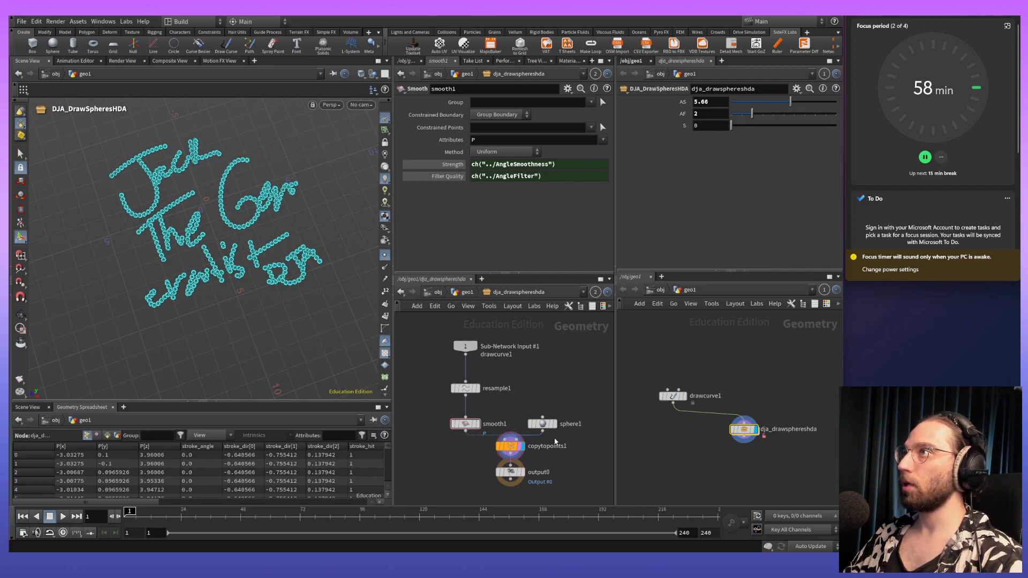
pyautogui.moveTo(467, 426)
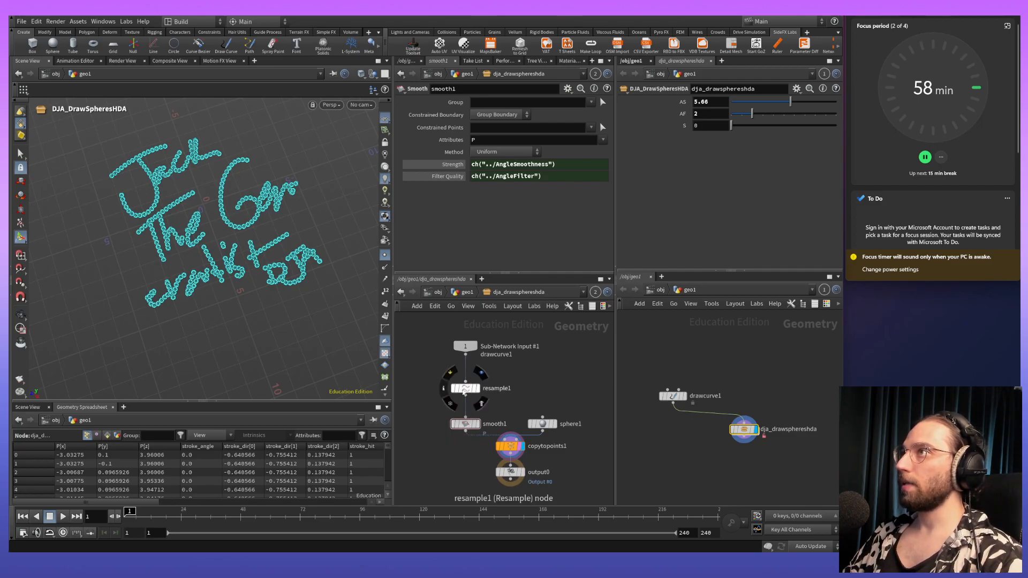
pyautogui.click(464, 389)
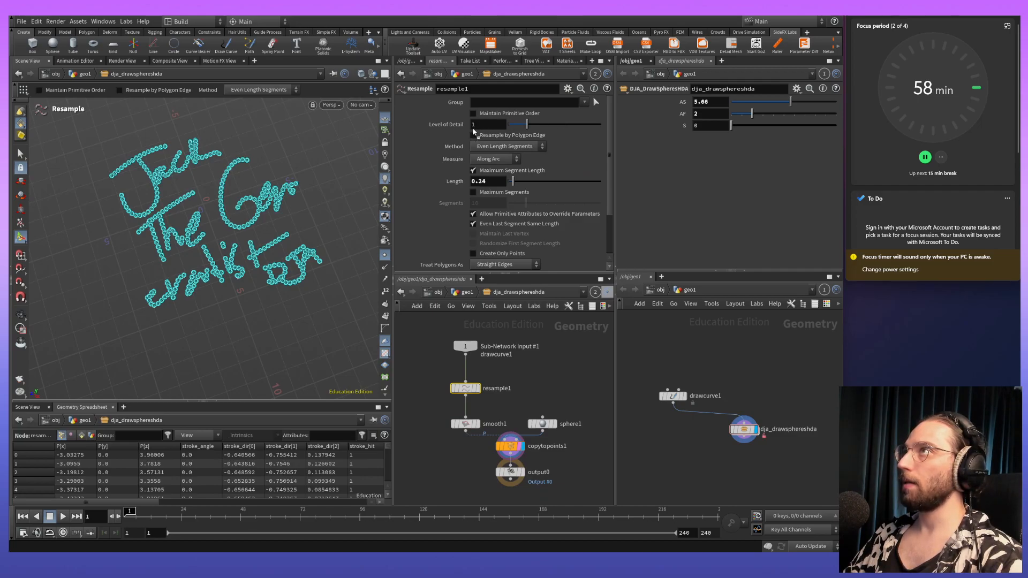
pyautogui.moveTo(480, 125); pyautogui.dragTo(526, 188)
pyautogui.press('Escape')
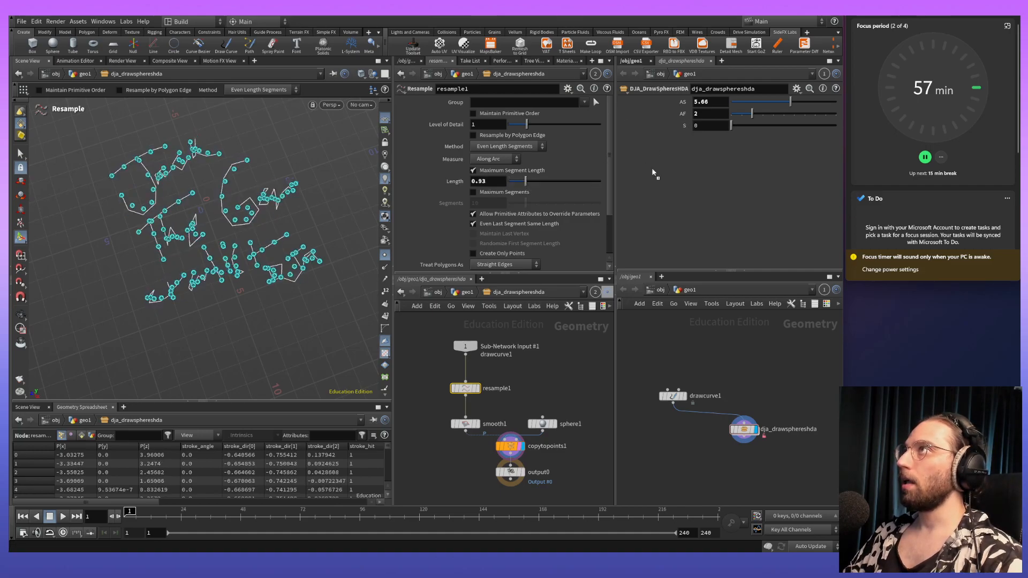
pyautogui.moveTo(461, 183); pyautogui.dragTo(479, 184)
pyautogui.click(511, 196)
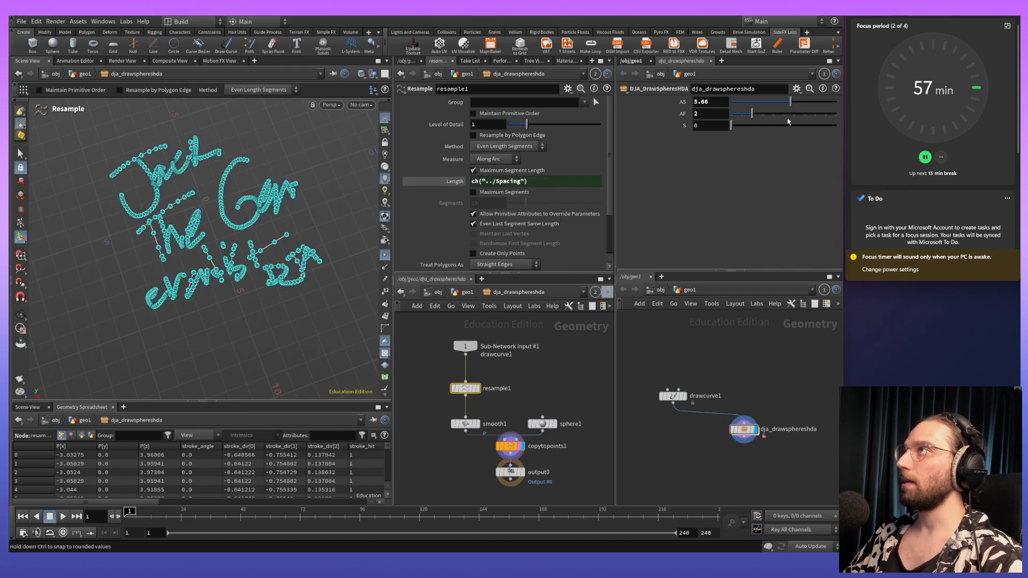
# Set the asset's S parameter to 0.26 and check the sphere spacing along the drawn curves.
pyautogui.moveTo(737, 127); pyautogui.dragTo(735, 133)
pyautogui.moveTo(273, 262)
pyautogui.keyDown('alt'); pyautogui.mouseDown()
pyautogui.moveTo(277, 225)
pyautogui.moveTo(250, 266)
pyautogui.moveTo(258, 275)
pyautogui.mouseUp(); pyautogui.keyUp('alt')
pyautogui.keyDown('alt'); pyautogui.moveTo(266, 219); pyautogui.dragTo(213, 280, button='middle'); pyautogui.keyUp('alt')
pyautogui.moveTo(213, 279)
pyautogui.keyDown('alt'); pyautogui.mouseDown()
pyautogui.moveTo(207, 273)
pyautogui.moveTo(227, 285)
pyautogui.mouseUp(); pyautogui.keyUp('alt')
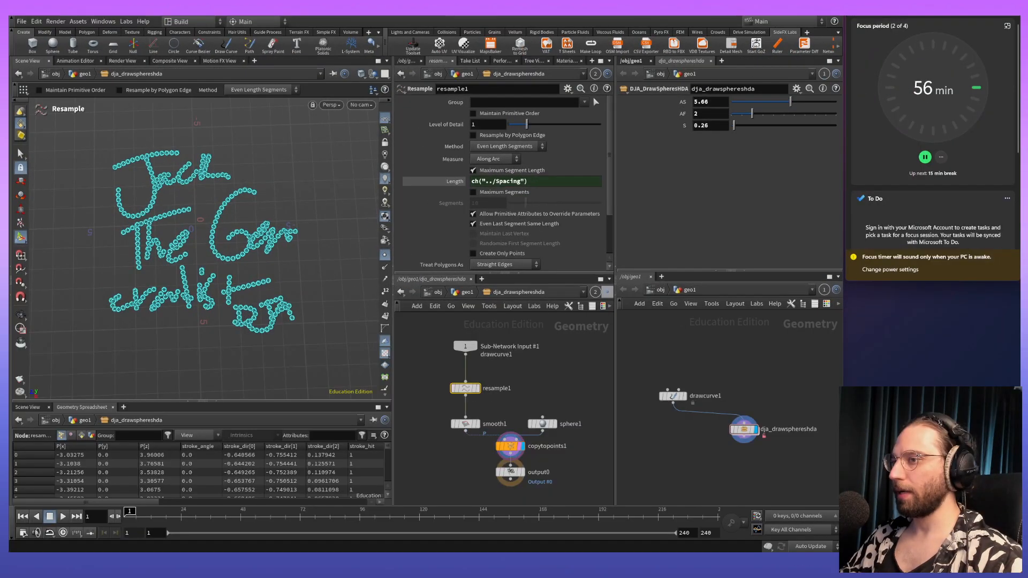
# Place the dja_drawspheresHDA node directly beneath drawcurve1 and save its node type.
pyautogui.moveTo(743, 434); pyautogui.dragTo(713, 388, button='middle')
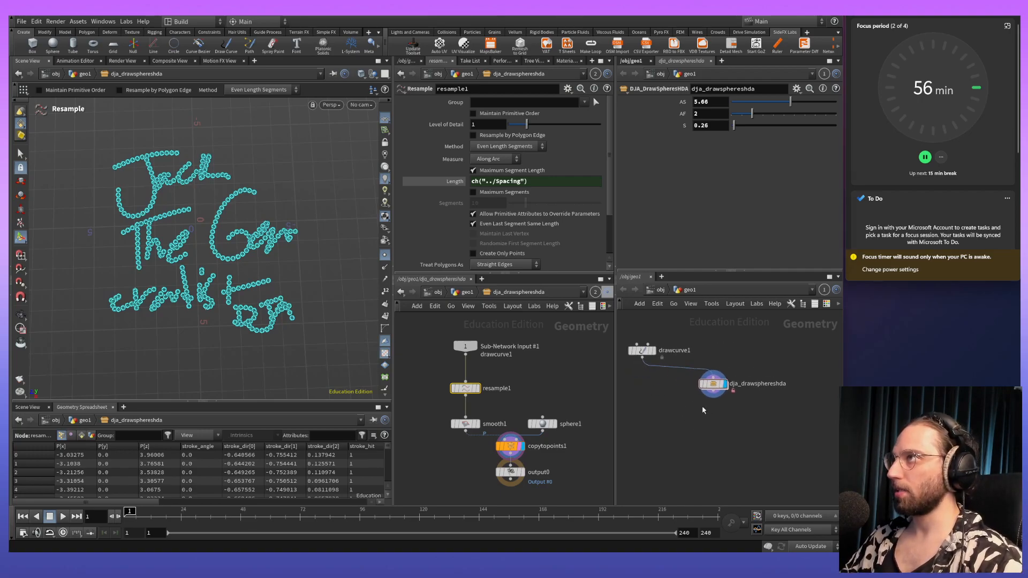
pyautogui.press('l')
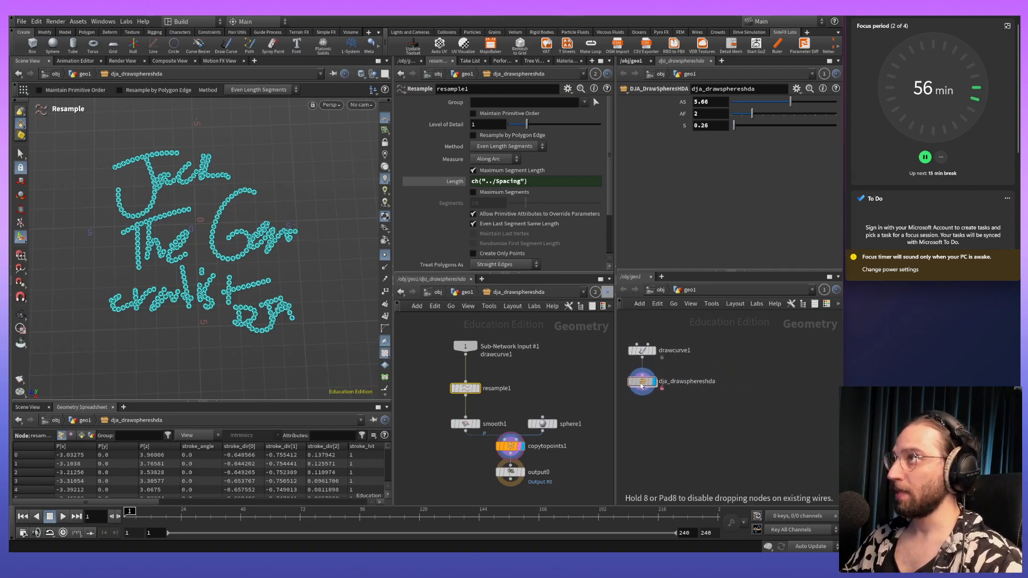
pyautogui.press('h')
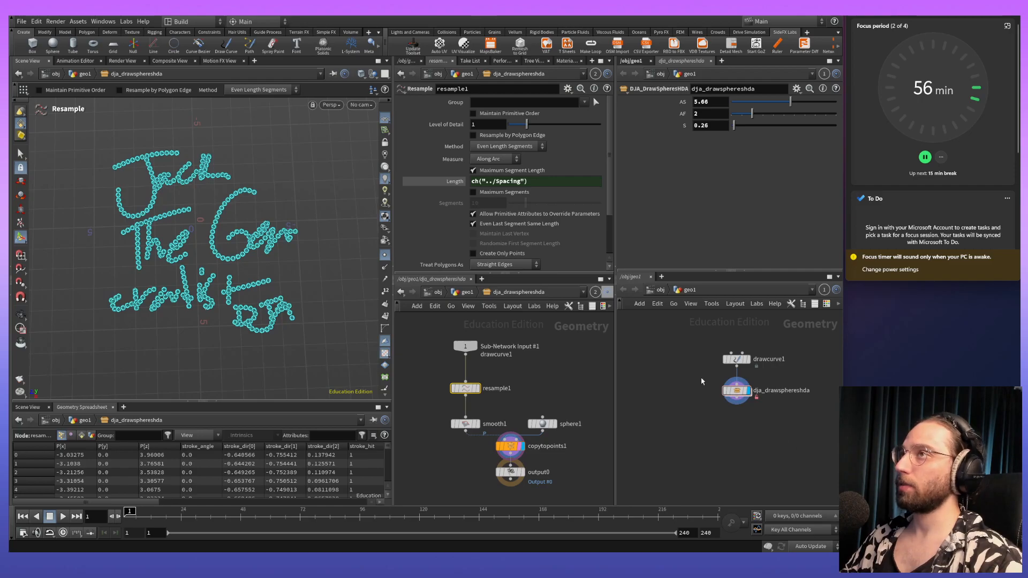
pyautogui.scroll(3, 735, 391)
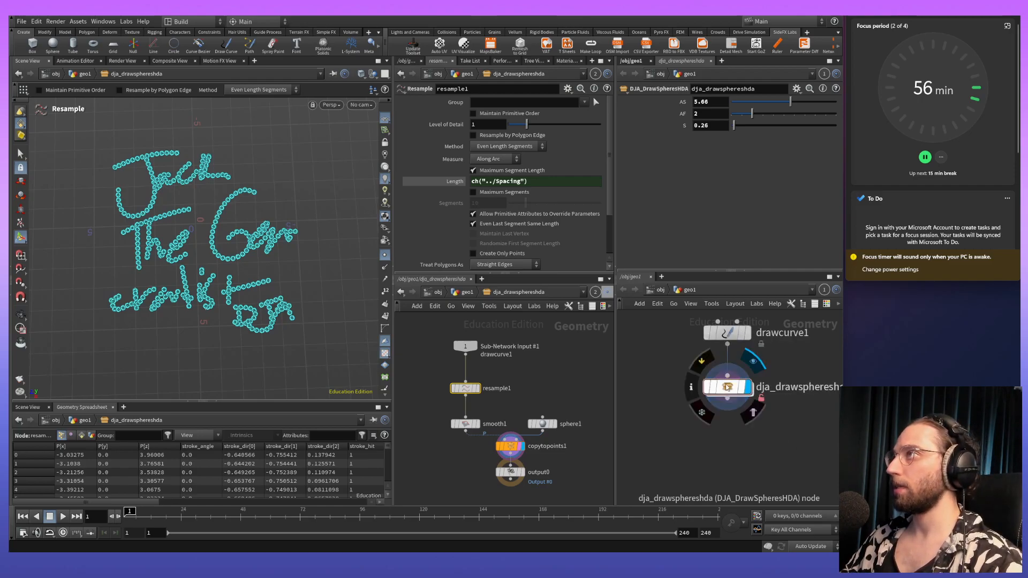
pyautogui.rightClick(733, 392)
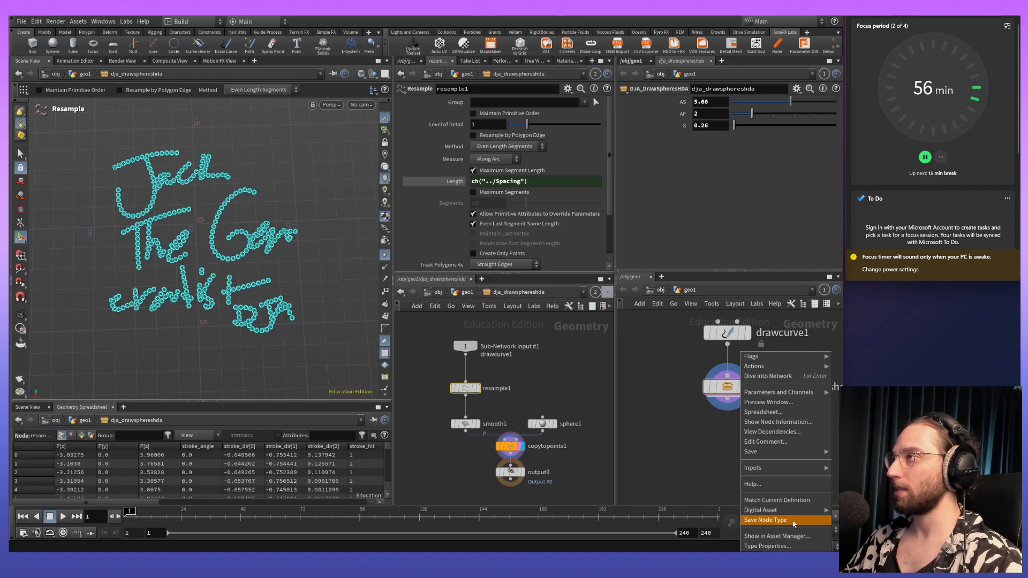
pyautogui.click(759, 521)
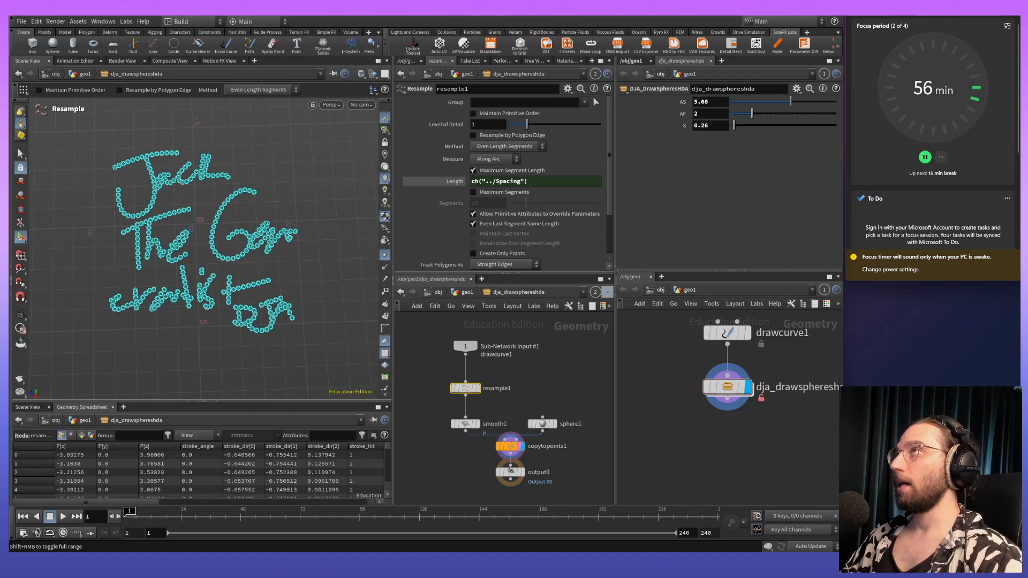
# Switch to Unreal Engine and reimport the sop_user_dja_drawsphereshda_1_0 asset from the HDAs_W1 folder.
pyautogui.click(406, 560)
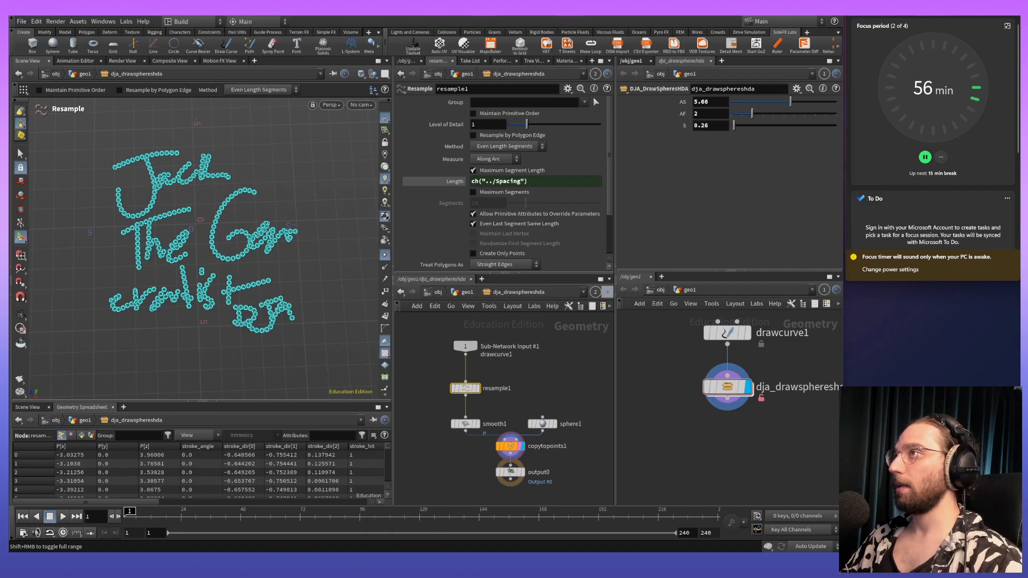
pyautogui.keyDown('alt'); pyautogui.moveTo(467, 297); pyautogui.dragTo(402, 324); pyautogui.keyUp('alt')
pyautogui.rightClick(150, 477)
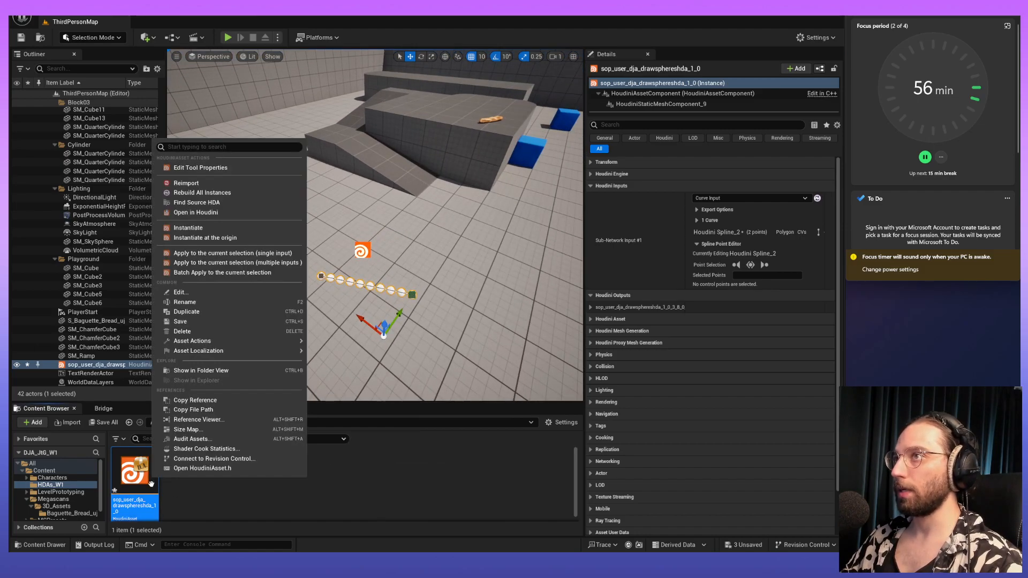
pyautogui.click(215, 184)
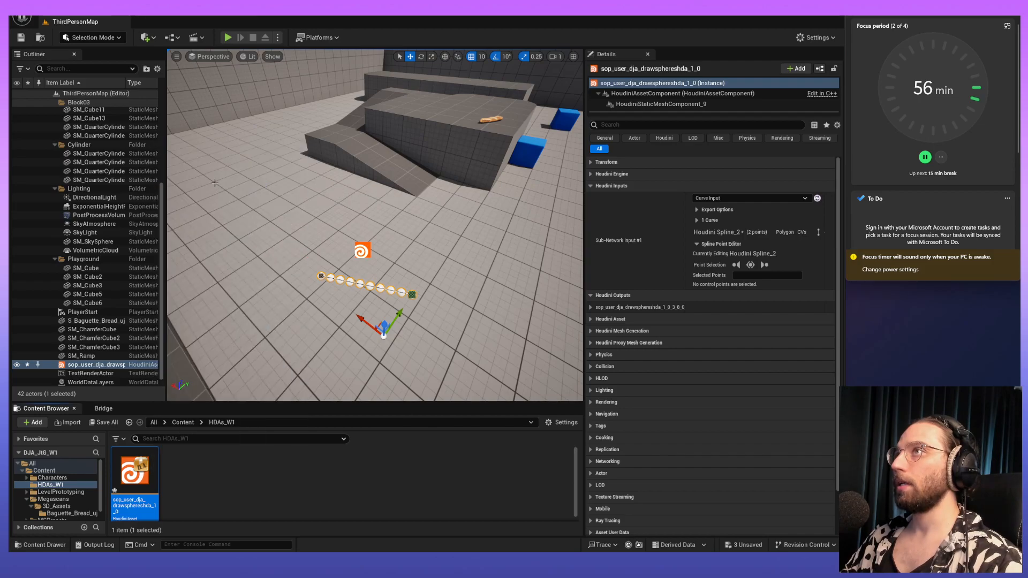
# Rebuild all instances of the sop_user_dja_drawsphereshda_1_0 asset so the level uses the updated definition.
pyautogui.keyDown('alt'); pyautogui.moveTo(412, 355); pyautogui.dragTo(377, 381); pyautogui.keyUp('alt')
pyautogui.keyDown('alt'); pyautogui.moveTo(405, 318); pyautogui.dragTo(444, 317, button='middle'); pyautogui.keyUp('alt')
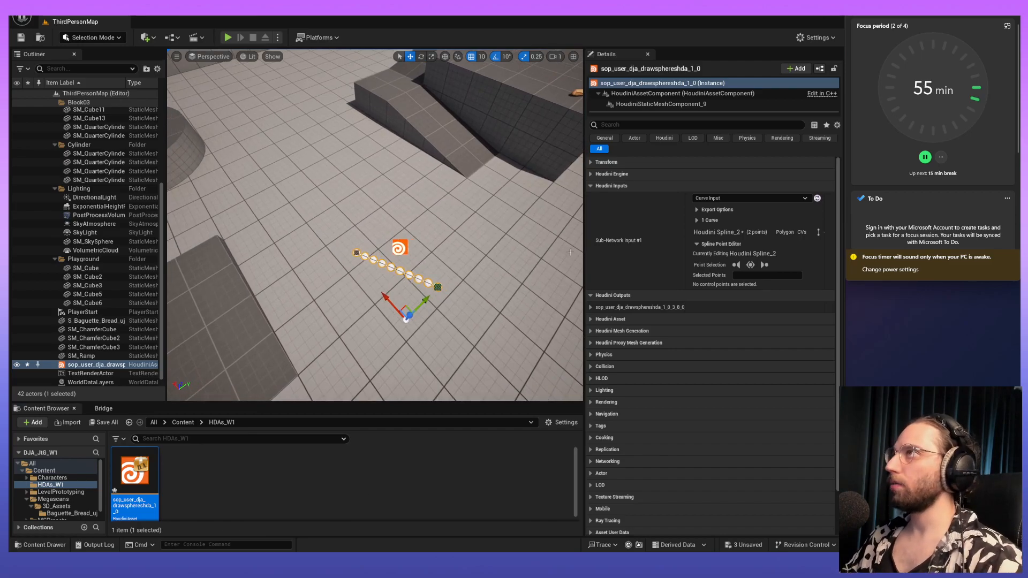
pyautogui.rightClick(126, 474)
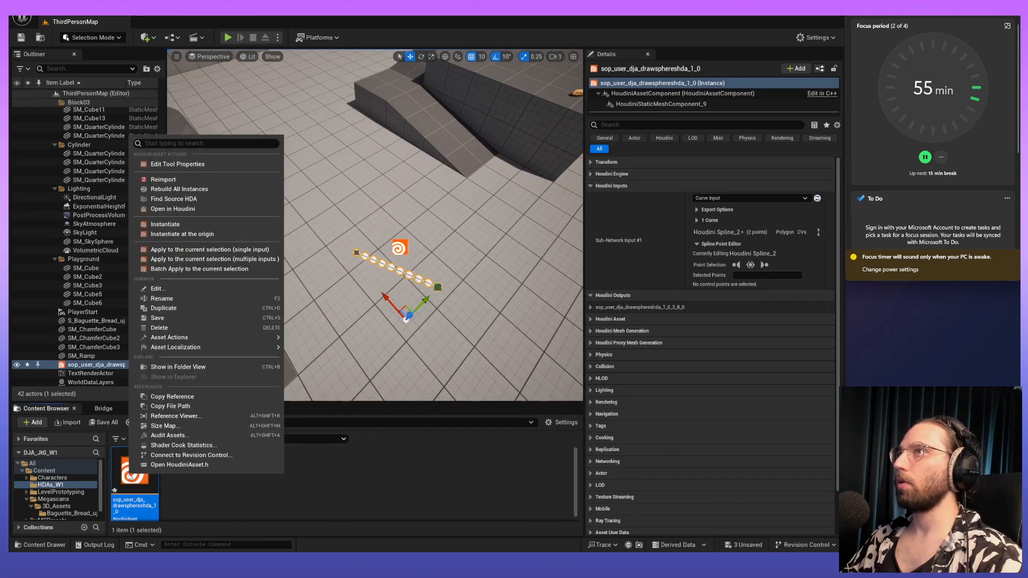
pyautogui.click(191, 193)
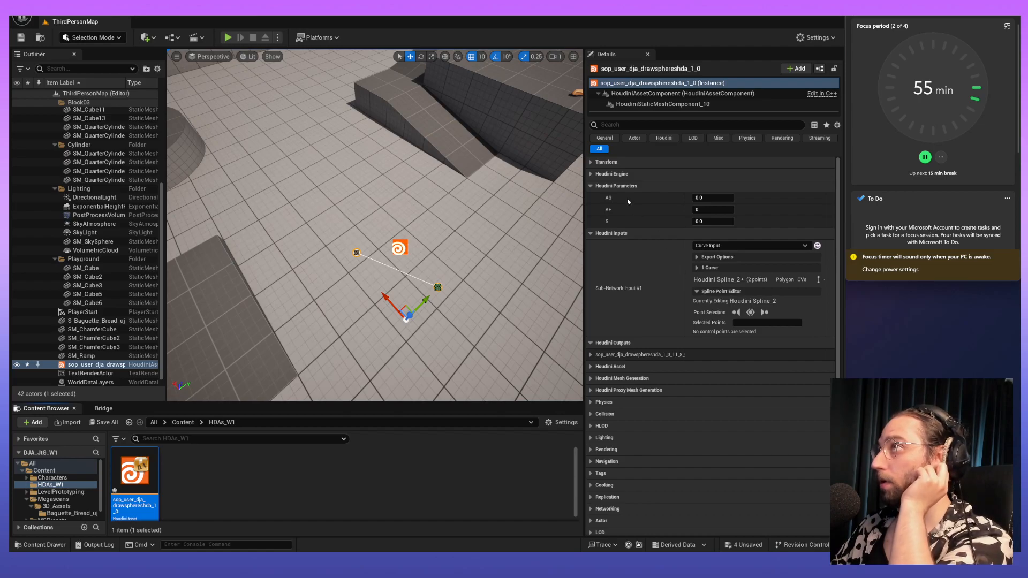
# Check the instance's Houdini Parameters and move the drawspheres actor a short distance farther back across the floor.
pyautogui.click(591, 186)
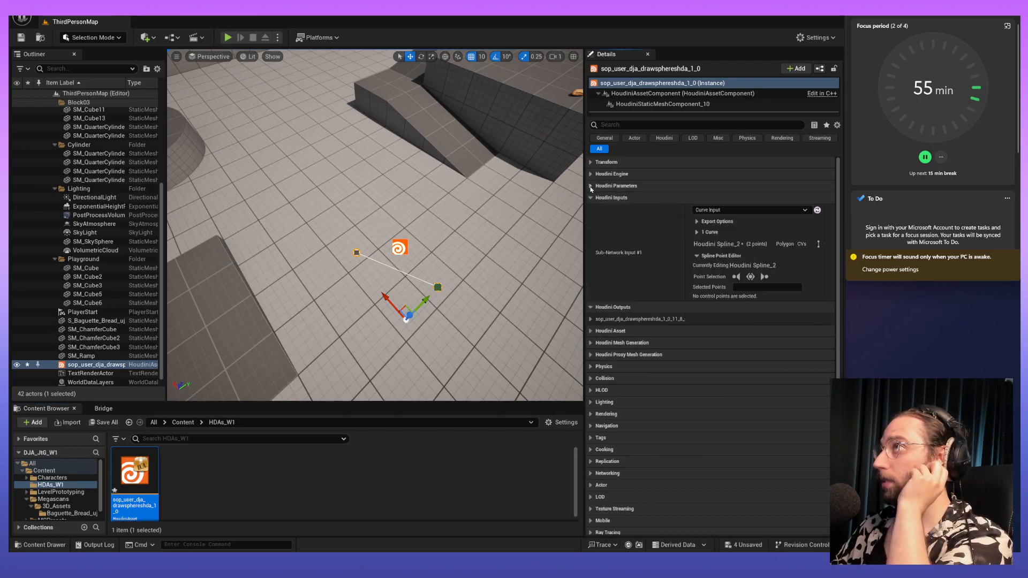
pyautogui.click(591, 187)
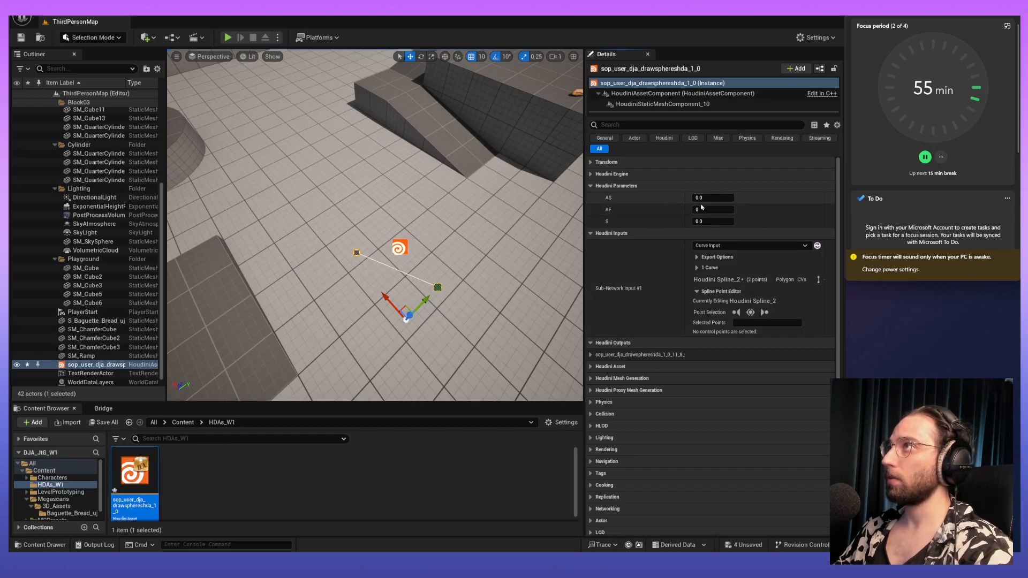
pyautogui.moveTo(405, 320); pyautogui.dragTo(359, 261)
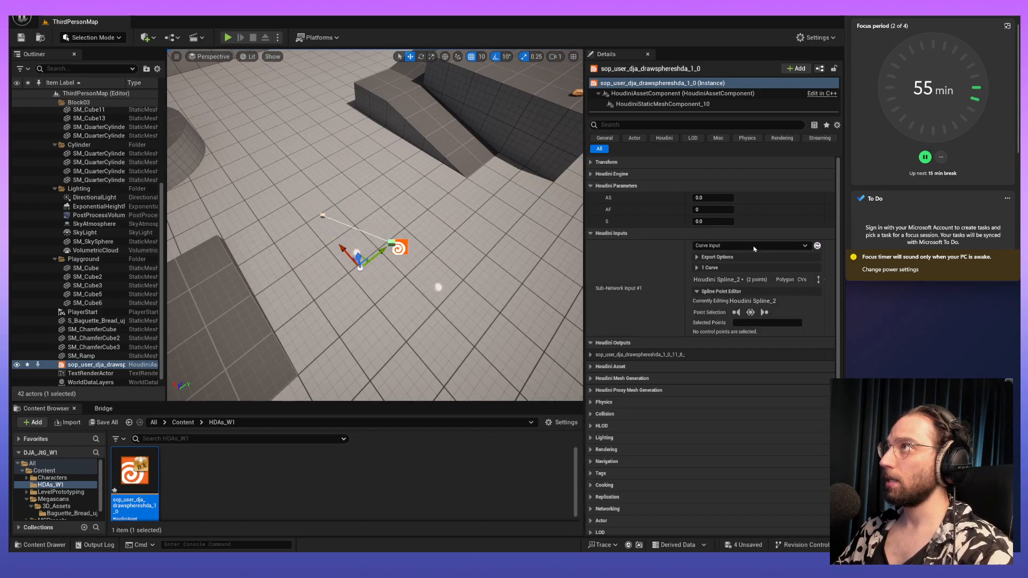
# Set the sphere-drawing asset's Houdini parameters AS to about 2.43, AF to 2 and S to about 0.98.
pyautogui.keyDown('alt'); pyautogui.moveTo(369, 222); pyautogui.dragTo(435, 226); pyautogui.keyUp('alt')
pyautogui.moveTo(344, 249); pyautogui.dragTo(409, 266)
pyautogui.scroll(-2, 409, 266)
pyautogui.keyDown('alt'); pyautogui.moveTo(409, 265); pyautogui.dragTo(455, 266, button='right'); pyautogui.keyUp('alt')
pyautogui.keyDown('alt'); pyautogui.moveTo(409, 265); pyautogui.dragTo(370, 173, button='middle'); pyautogui.keyUp('alt')
pyautogui.moveTo(717, 221)
pyautogui.mouseDown()
pyautogui.moveTo(731, 221)
pyautogui.moveTo(712, 222)
pyautogui.moveTo(723, 197)
pyautogui.moveTo(747, 197)
pyautogui.moveTo(716, 197)
pyautogui.moveTo(708, 209)
pyautogui.mouseUp()
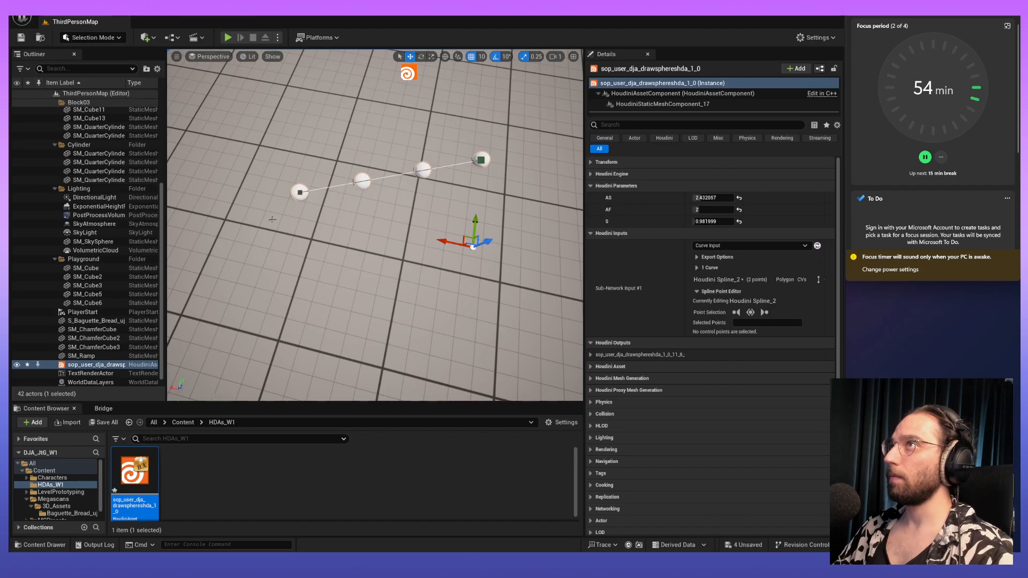
# Set the asset's S spacing parameter to 0.05 and inspect the spheres along the curve.
pyautogui.moveTo(421, 213); pyautogui.dragTo(353, 166, button='middle')
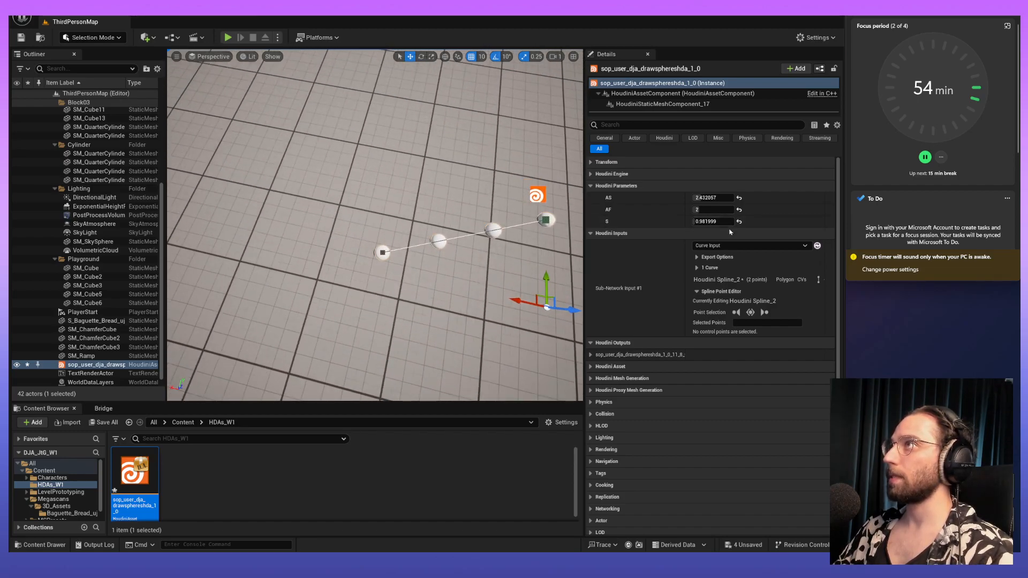
pyautogui.moveTo(721, 222); pyautogui.dragTo(718, 222)
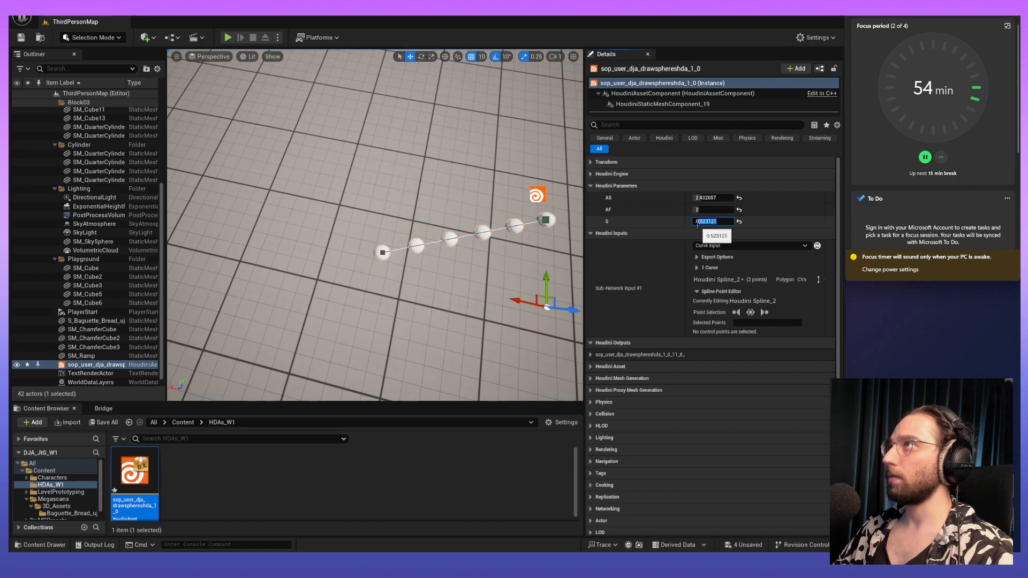
pyautogui.write('0.05')
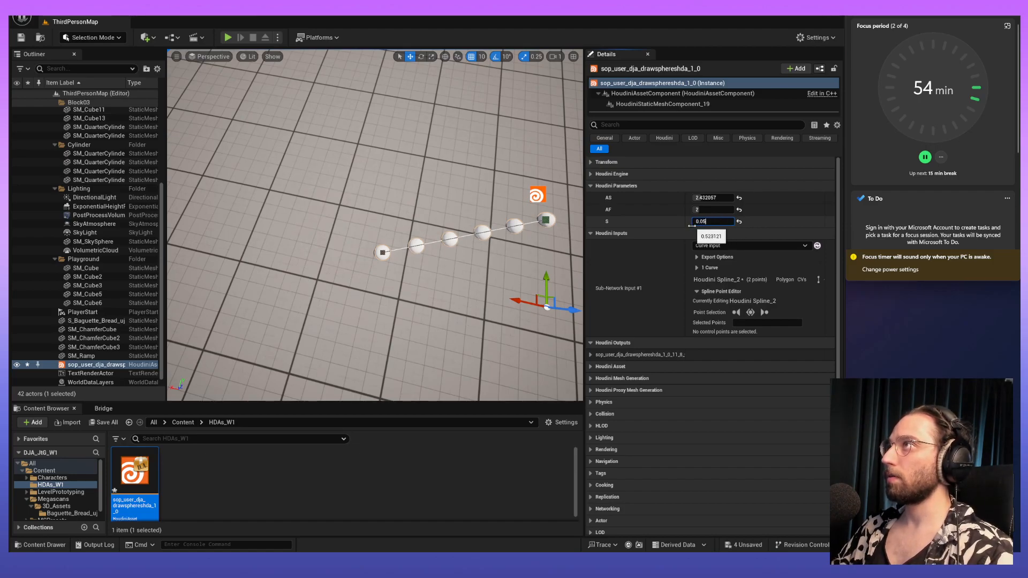
pyautogui.press('Return')
pyautogui.keyDown('alt'); pyautogui.moveTo(399, 308); pyautogui.dragTo(399, 308); pyautogui.keyUp('alt')
pyautogui.moveTo(399, 308); pyautogui.dragTo(400, 308, button='right')
pyautogui.keyDown('alt'); pyautogui.moveTo(334, 231); pyautogui.dragTo(334, 231); pyautogui.keyUp('alt')
pyautogui.moveTo(318, 194); pyautogui.dragTo(329, 216, button='right')
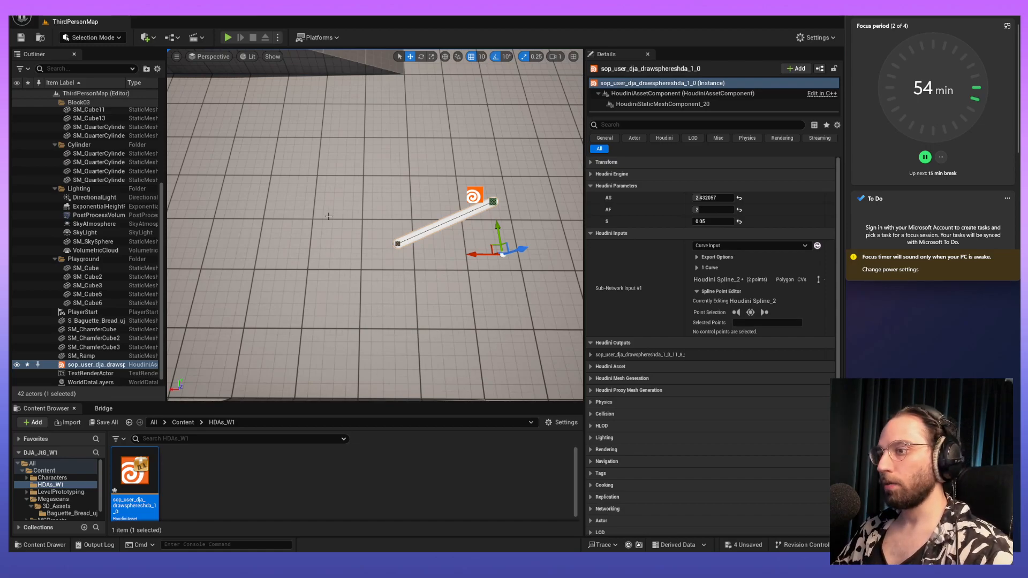
# Switch to Houdini and open the operator type properties of the dja_drawspheres asset node.
pyautogui.hotkey('alt', 'Tab')
pyautogui.hotkey('alt', 'Tab')
pyautogui.hotkey('alt', 'Tab')
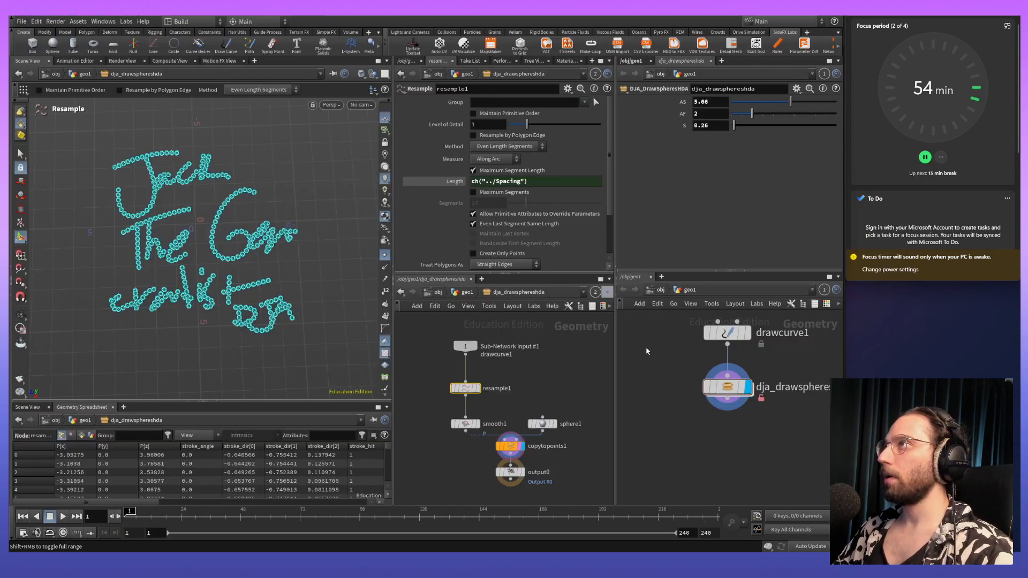
pyautogui.rightClick(718, 387)
pyautogui.click(794, 546)
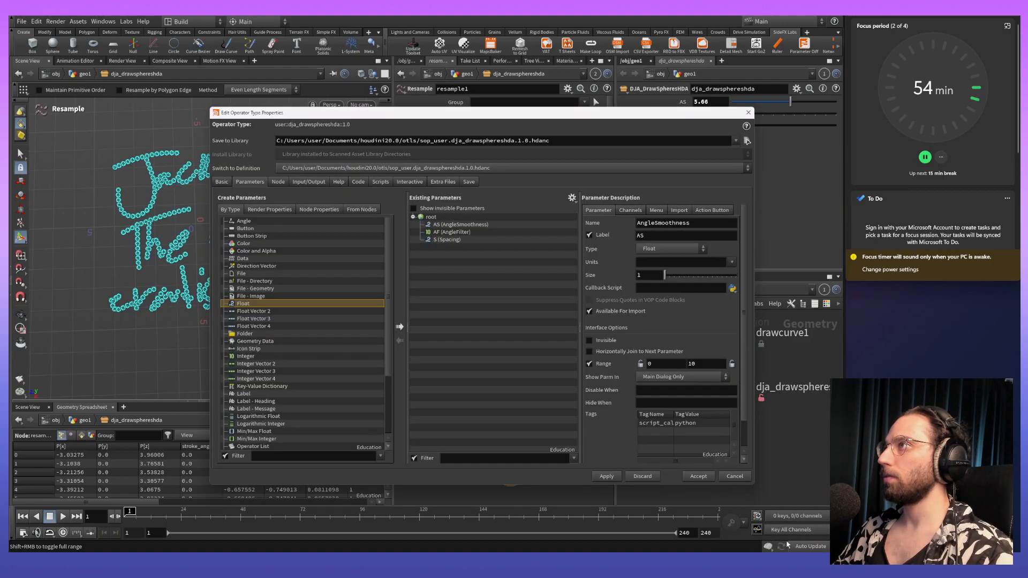
# Look through the parameter types that can be created for the asset, from Color down to UVW.
pyautogui.click(273, 222)
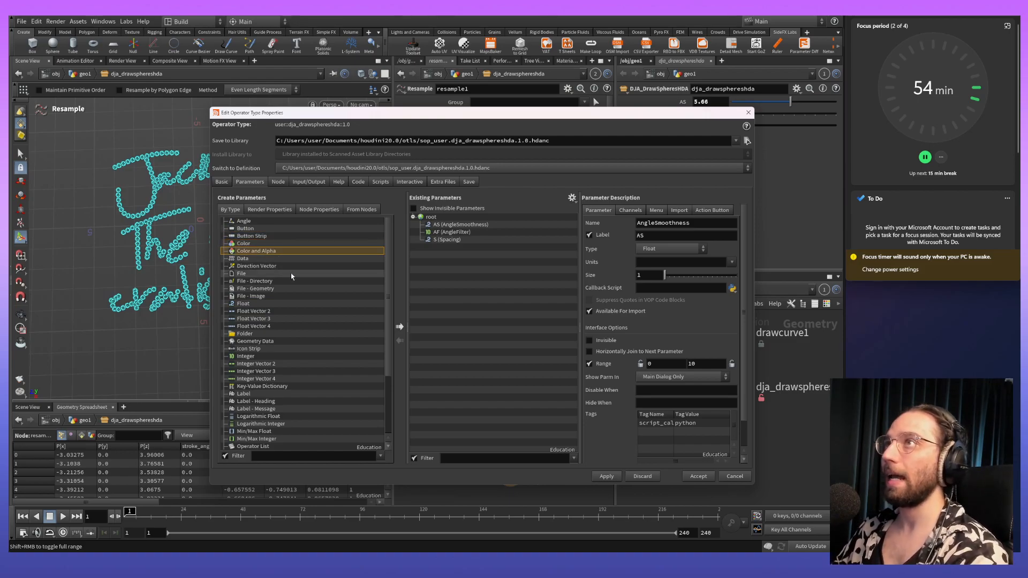
pyautogui.press('Up')
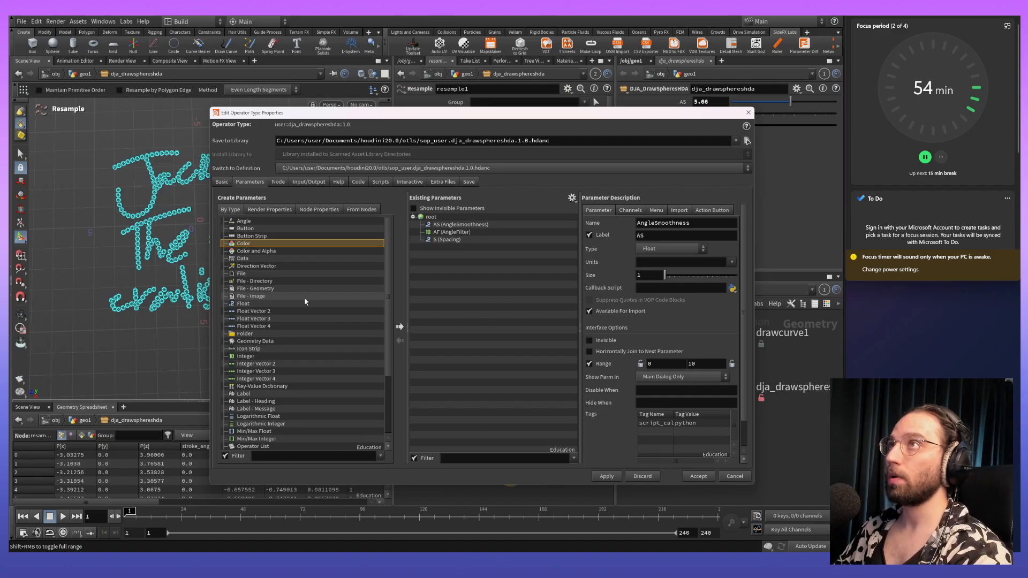
pyautogui.press('Down')
pyautogui.press('Down')
pyautogui.press('Down')
pyautogui.press('Down')
pyautogui.press('Down')
pyautogui.press('Down')
pyautogui.press('Down')
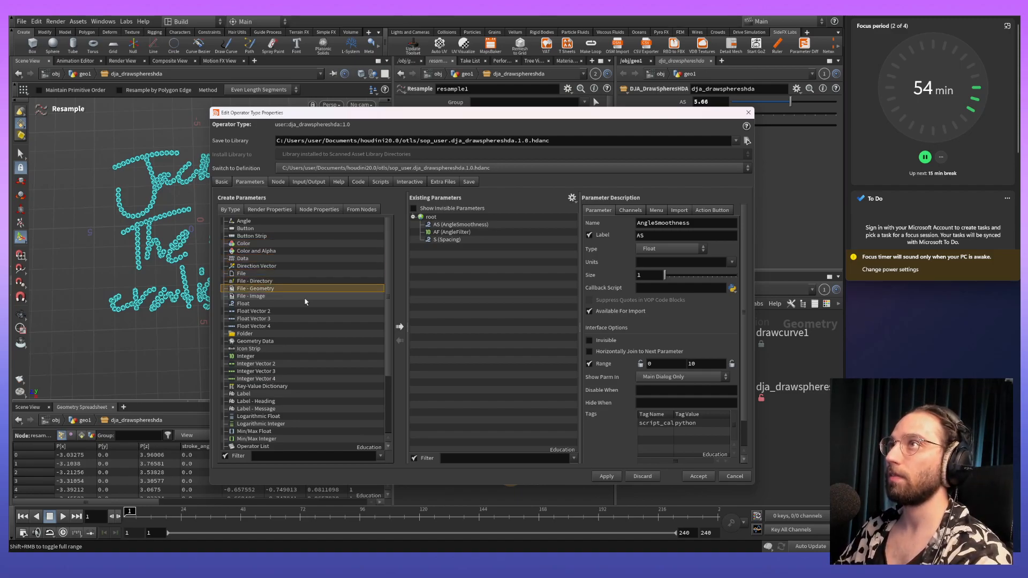
pyautogui.press('Down')
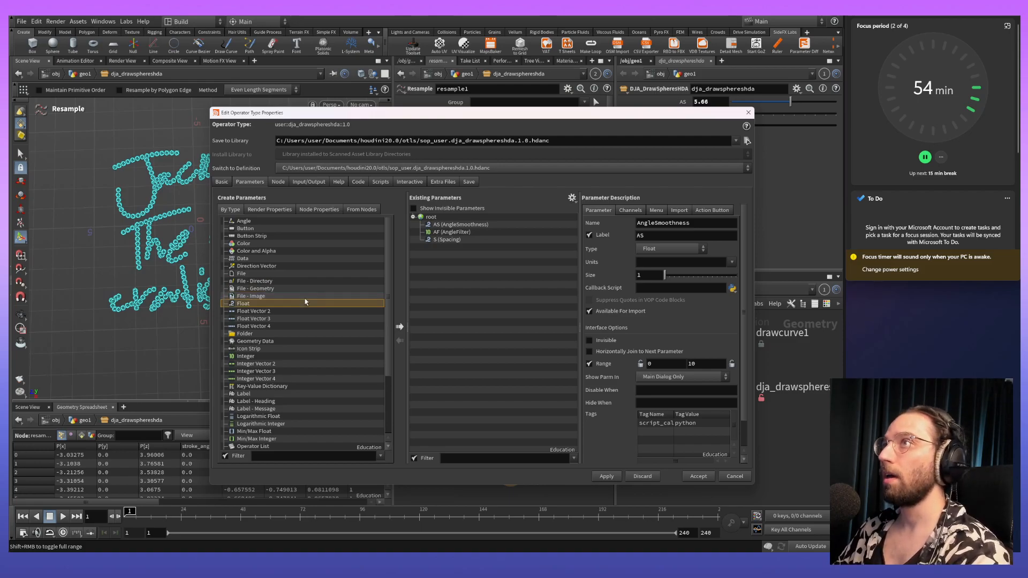
pyautogui.press('Down')
pyautogui.press('Down')
pyautogui.press('Down')
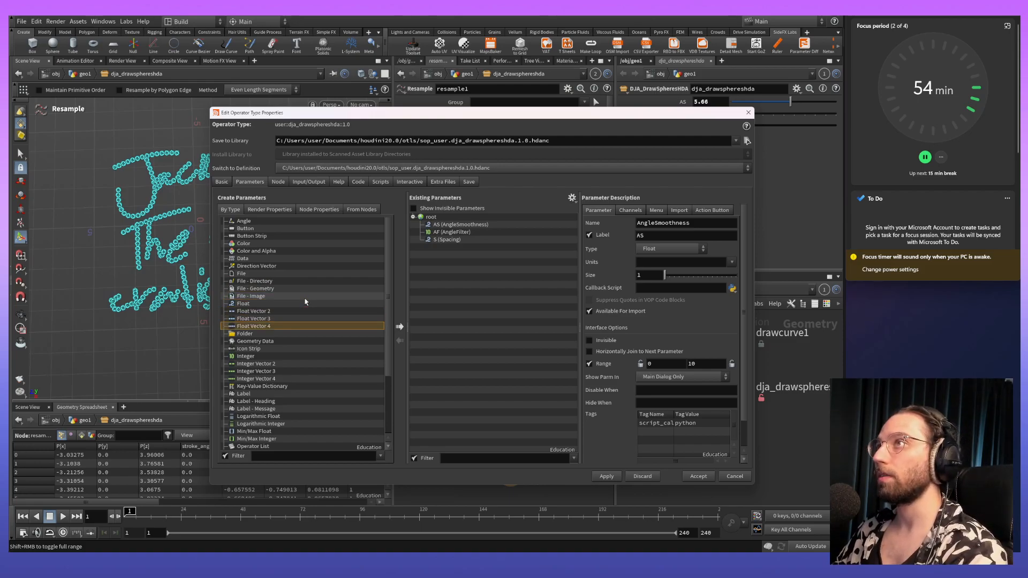
pyautogui.press('Down')
pyautogui.press('Down')
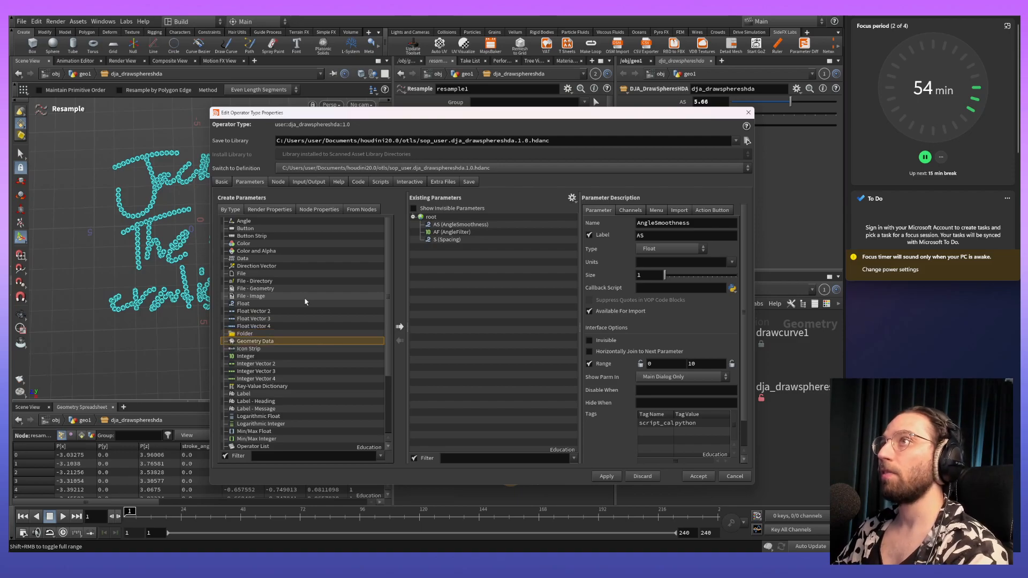
pyautogui.press('Down')
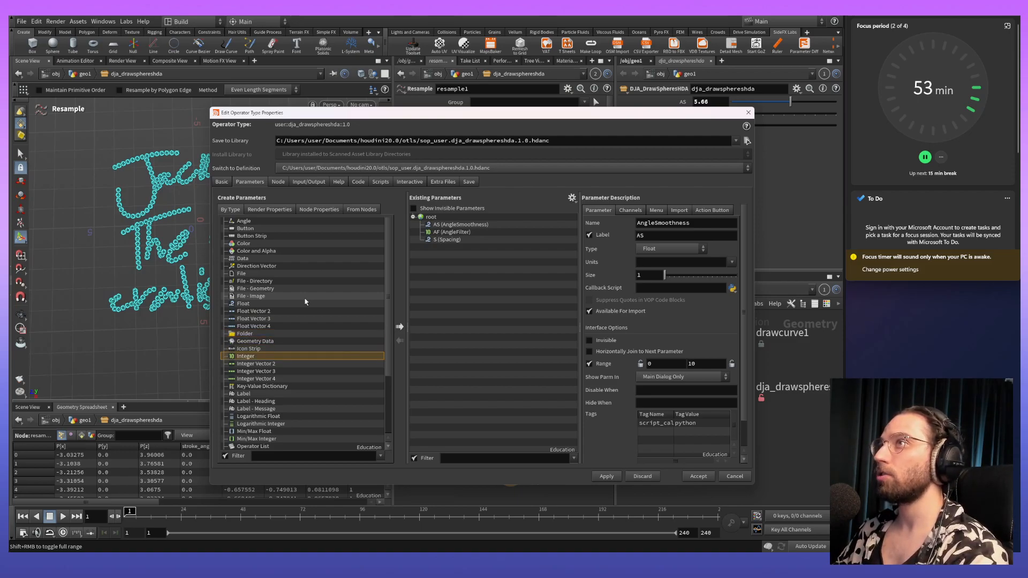
pyautogui.press('Down')
pyautogui.press('Down')
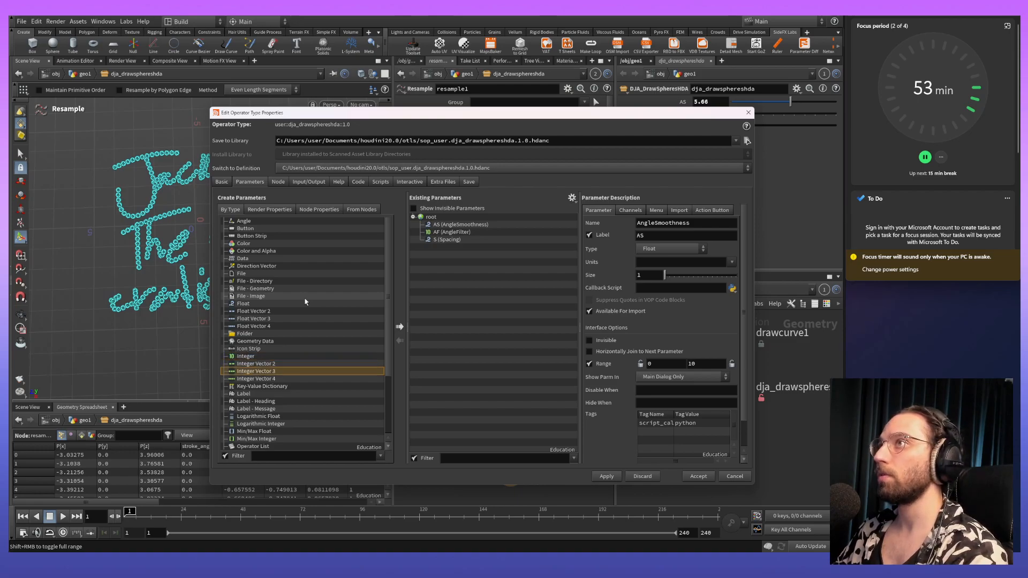
pyautogui.press('Down')
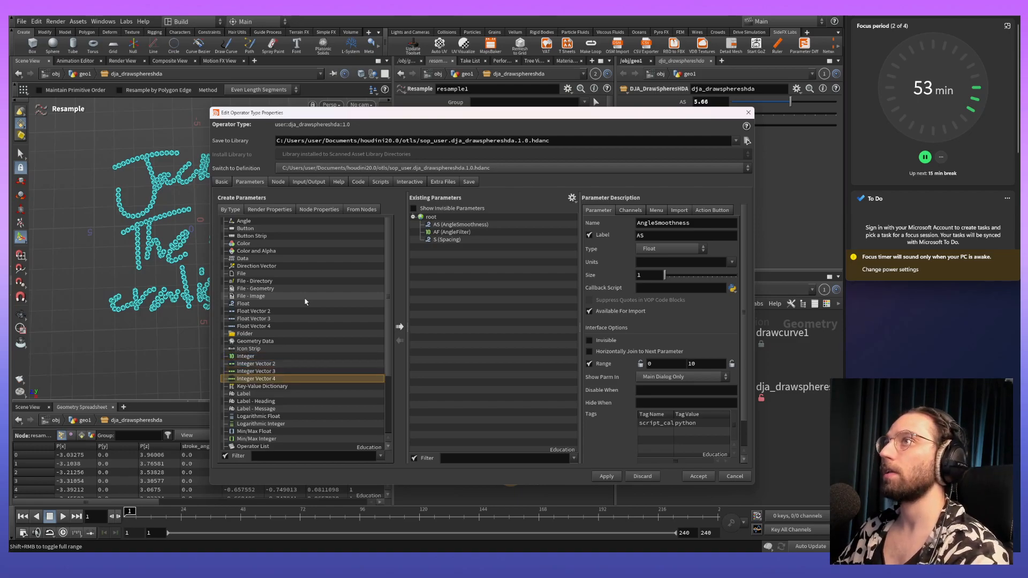
pyautogui.press('Down')
pyautogui.press('Down')
pyautogui.press('Down')
pyautogui.press('Down')
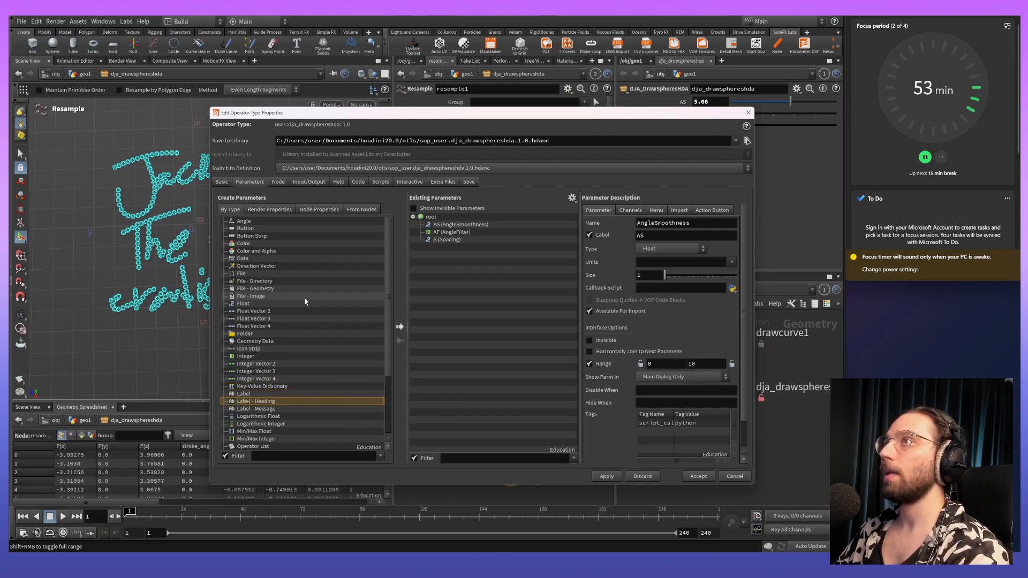
pyautogui.press('Down')
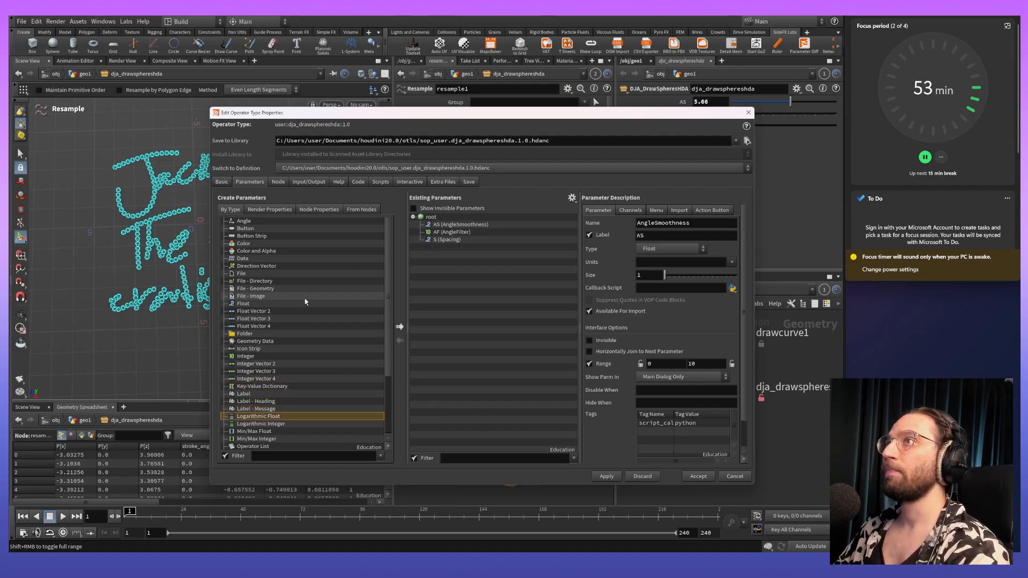
pyautogui.press('Down')
pyautogui.press('Up')
pyautogui.press('Down')
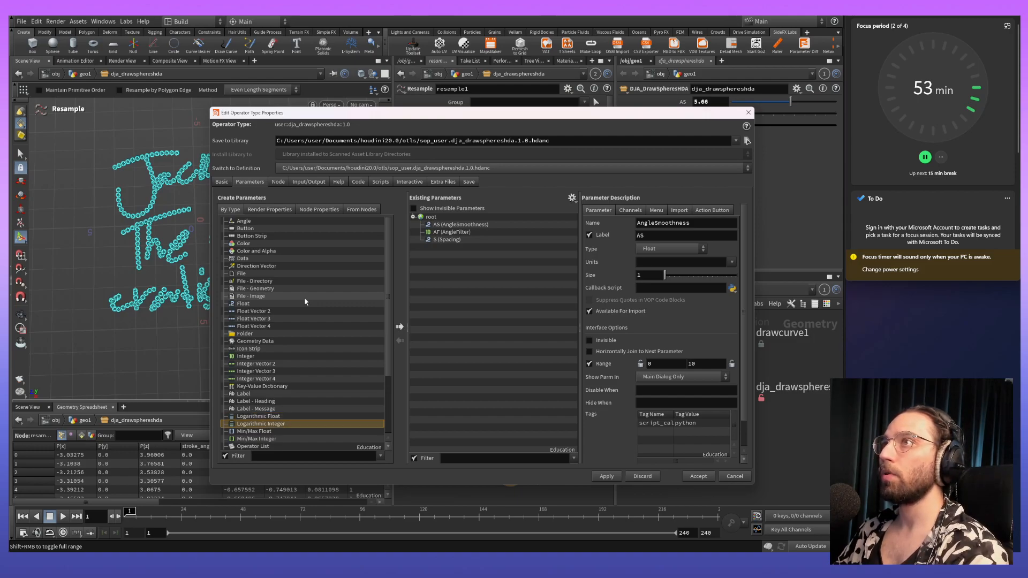
pyautogui.press('Down')
pyautogui.press('Up')
pyautogui.press('Up')
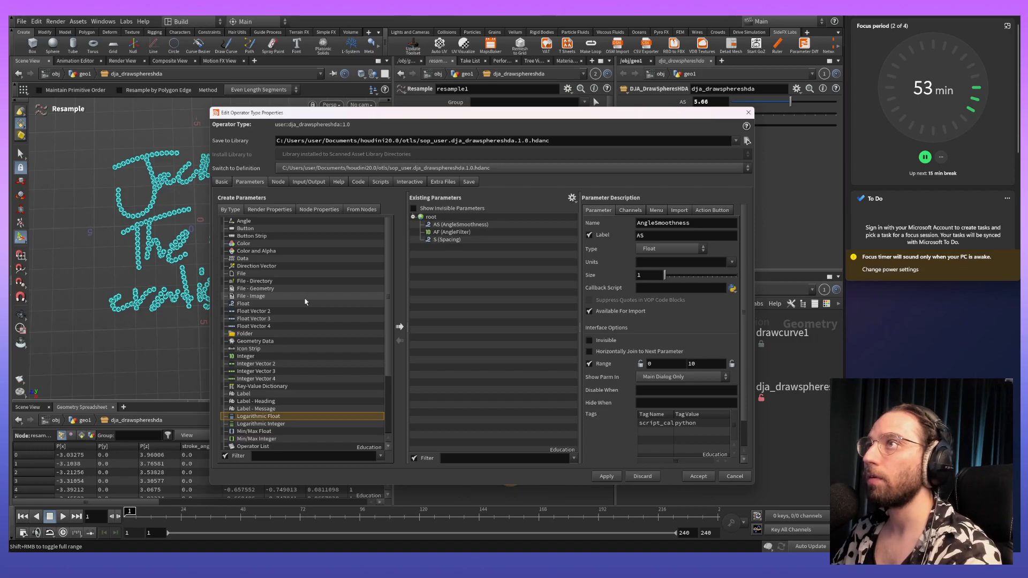
pyautogui.press('Down')
pyautogui.press('Down')
pyautogui.press('Down')
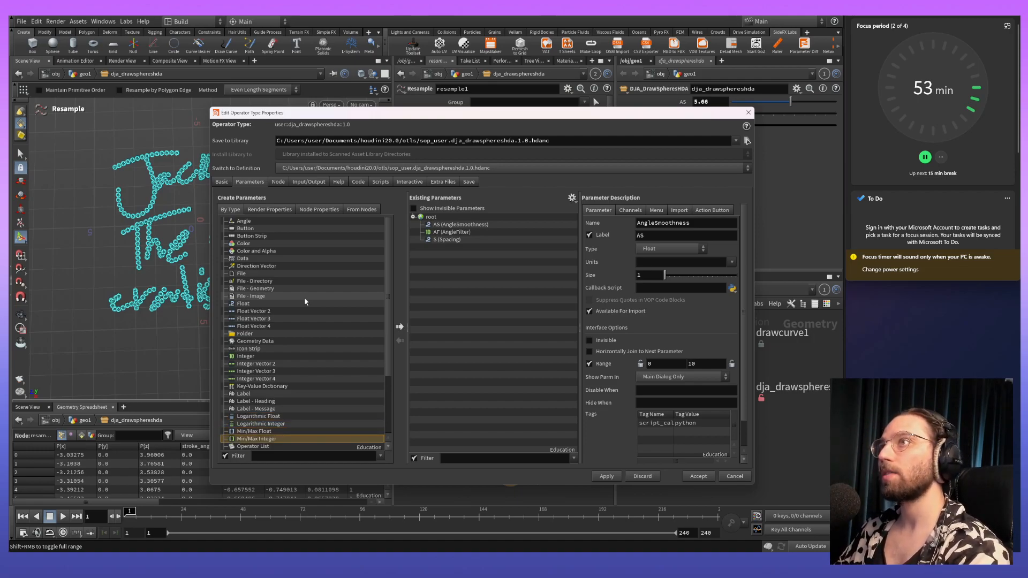
pyautogui.press('Down')
pyautogui.press('Down')
pyautogui.press('Down')
pyautogui.press('Down')
pyautogui.press('Down')
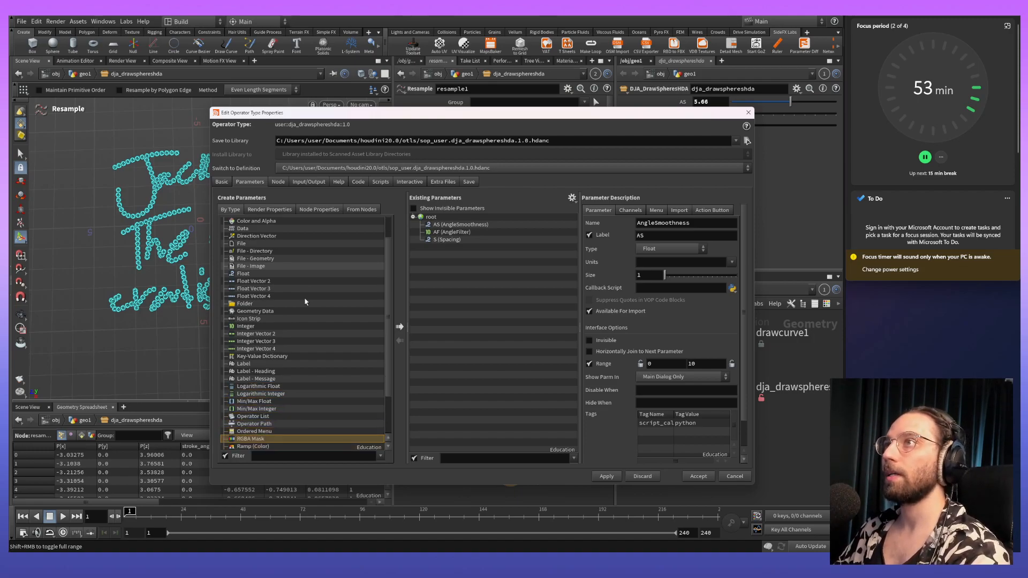
pyautogui.press('Down')
pyautogui.press('Down')
pyautogui.press('Down')
pyautogui.press('Down')
pyautogui.press('Down')
pyautogui.press('Down')
pyautogui.press('Down')
pyautogui.press('Up')
pyautogui.press('Up')
pyautogui.click(271, 372)
pyautogui.press('Up')
pyautogui.press('Down')
pyautogui.press('Down')
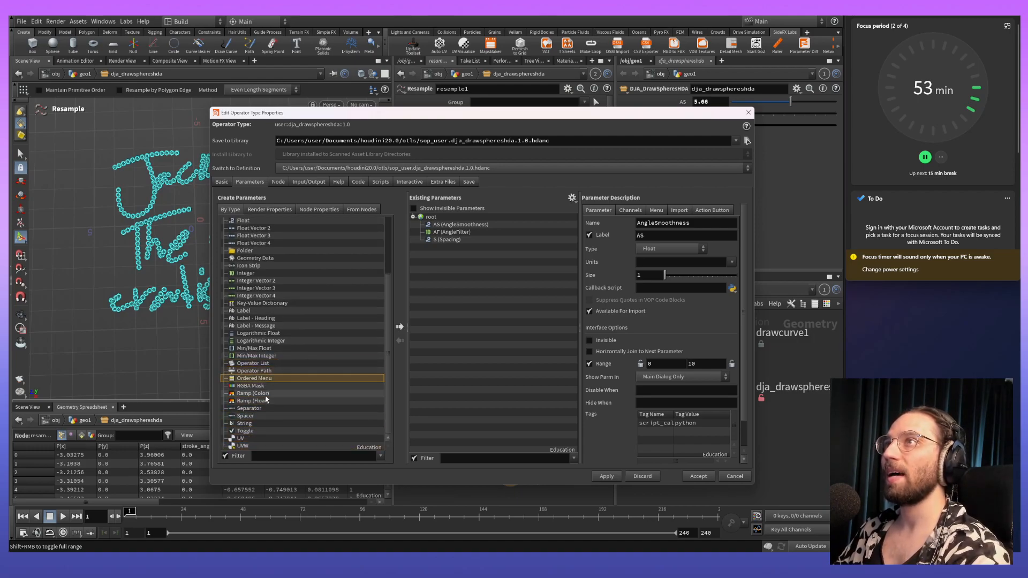
pyautogui.press('Down')
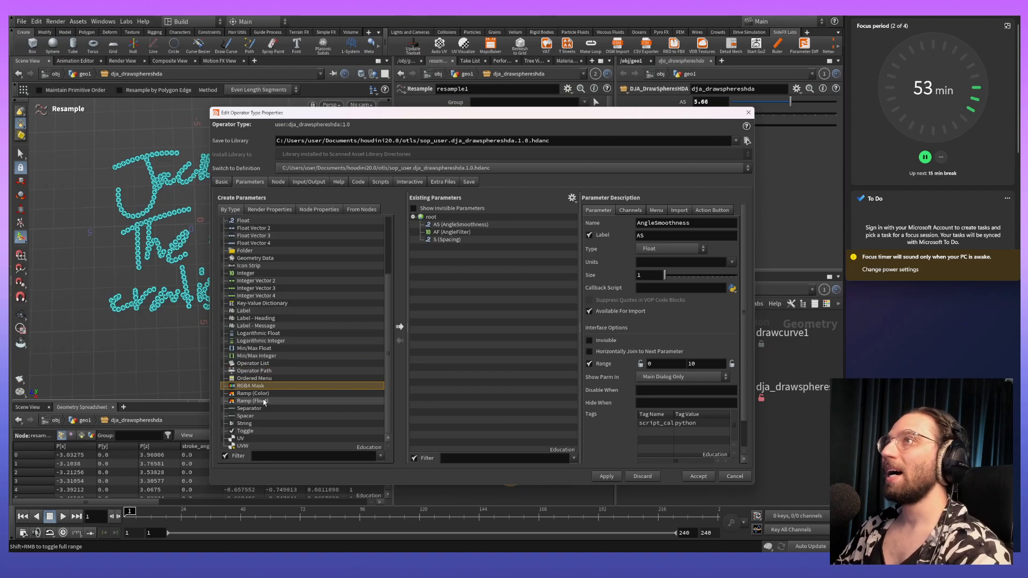
pyautogui.press('Down')
pyautogui.press('Down')
pyautogui.press('Down')
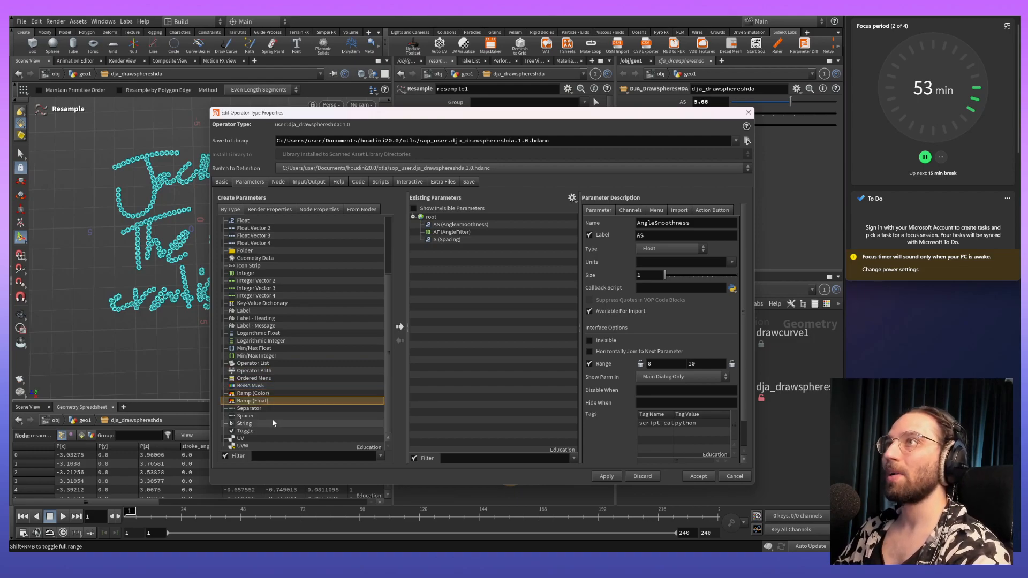
pyautogui.press('Down')
pyautogui.press('Down')
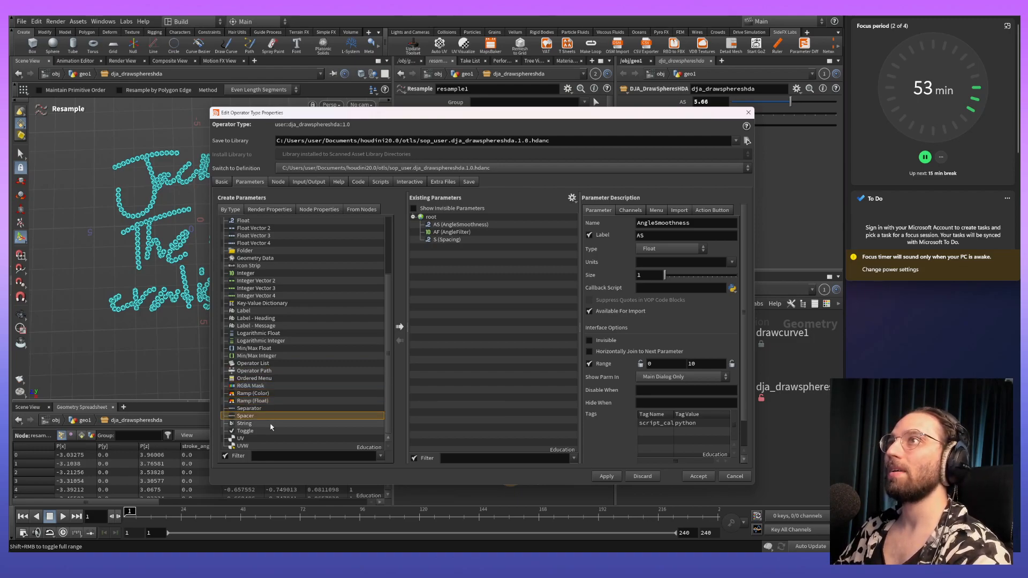
pyautogui.press('Down')
pyautogui.press('Down')
pyautogui.press('Down')
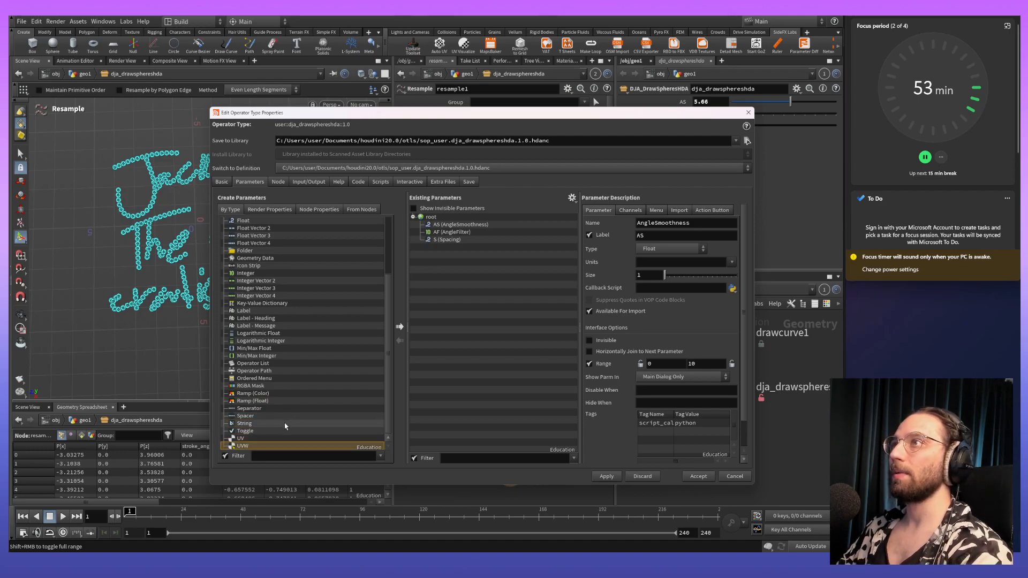
# Examine the channel, menu and general parameter settings of the AngleSmoothness parameter.
pyautogui.click(632, 212)
pyautogui.click(656, 213)
pyautogui.click(631, 212)
pyautogui.click(599, 213)
pyautogui.scroll(-1, 656, 330)
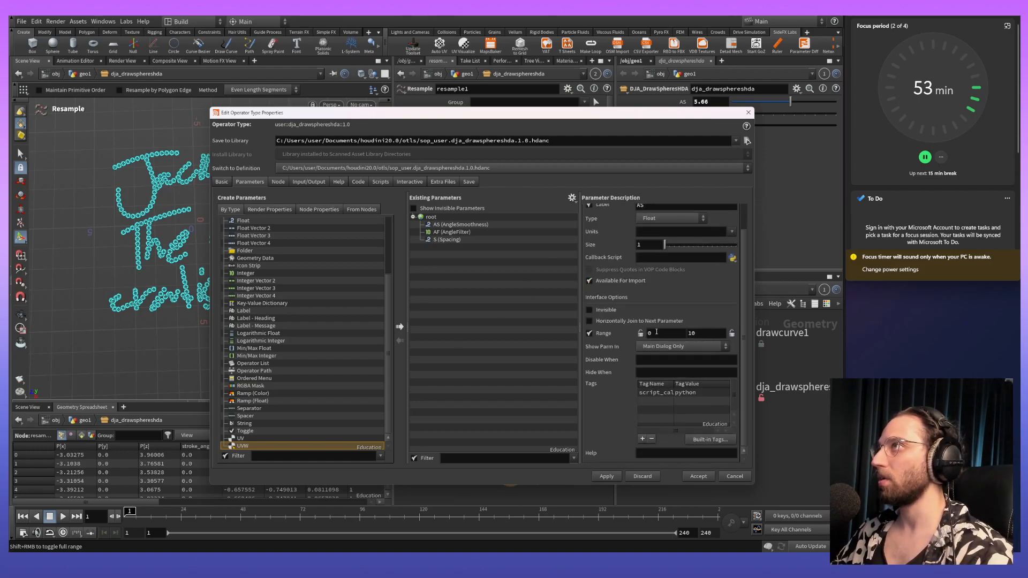
pyautogui.scroll(1, 589, 332)
# Examine the AngleFilter parameter's type, units, range, channel, menu and import settings, and close the operator type properties.
pyautogui.click(452, 232)
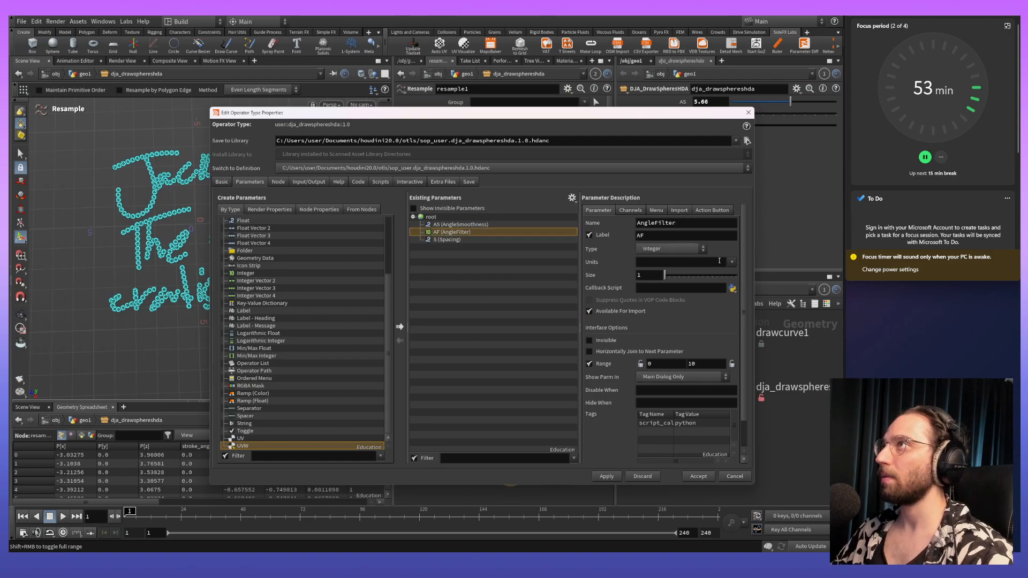
pyautogui.click(657, 249)
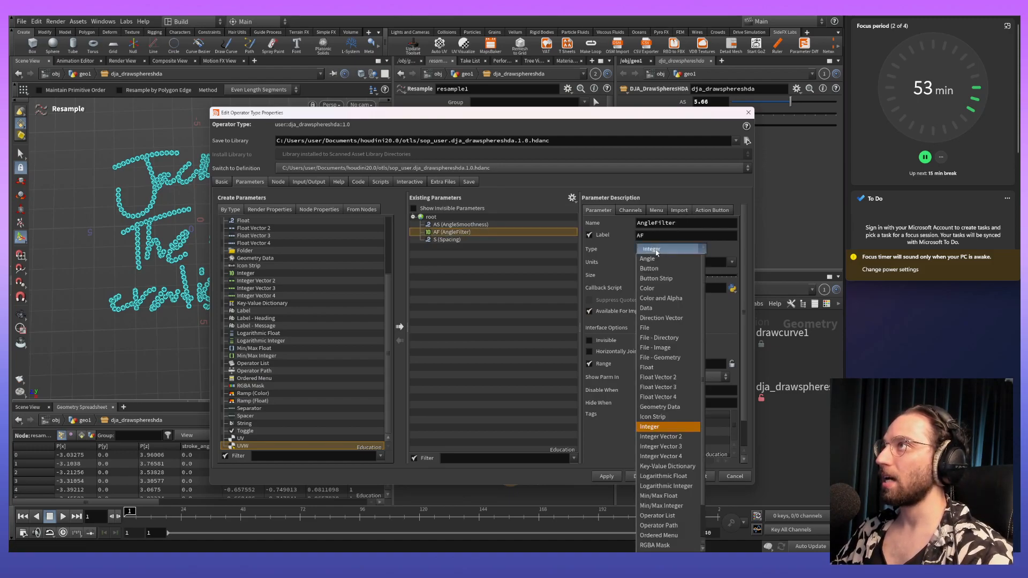
pyautogui.click(657, 252)
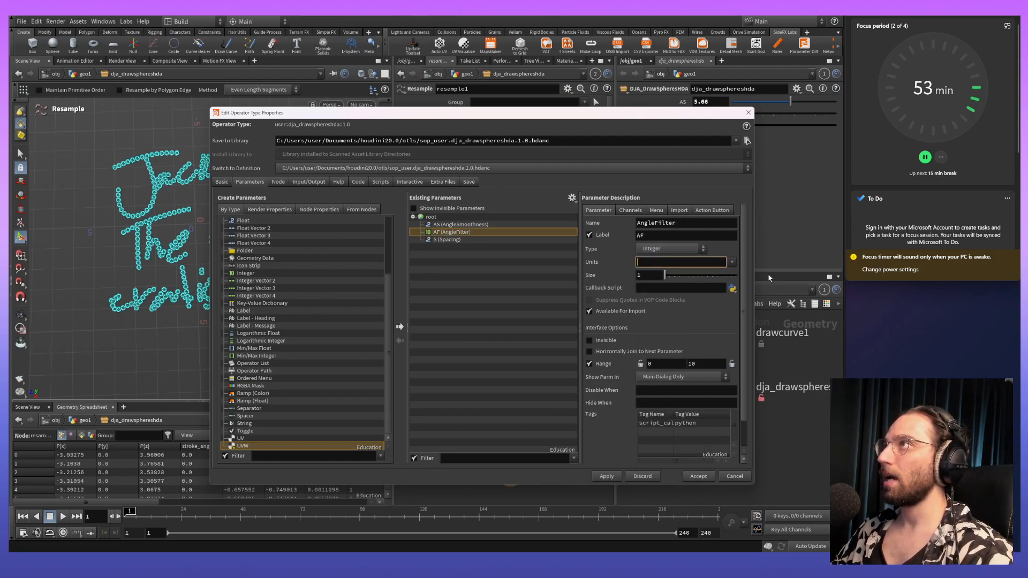
pyautogui.click(732, 262)
pyautogui.click(735, 263)
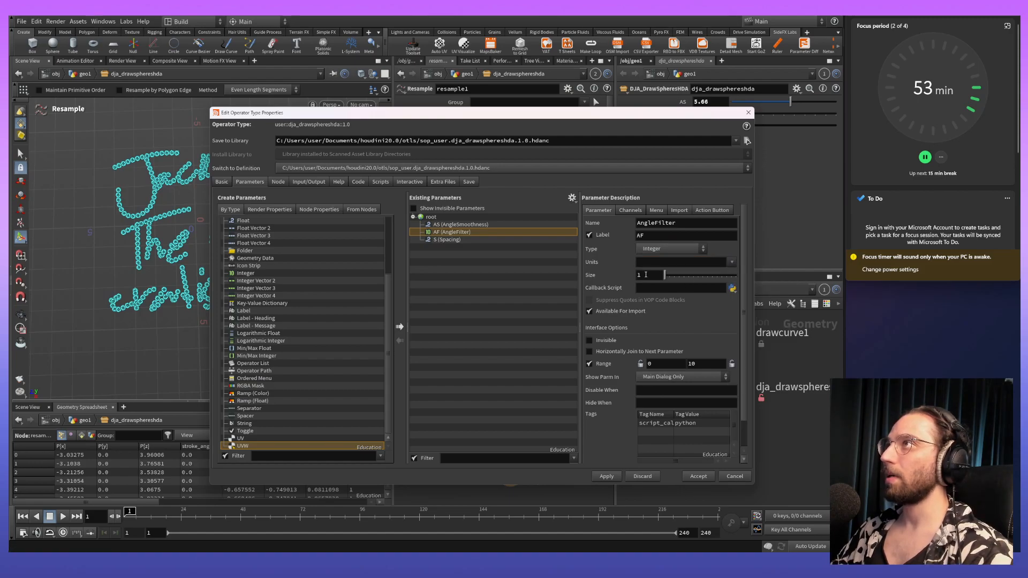
pyautogui.scroll(-2, 612, 316)
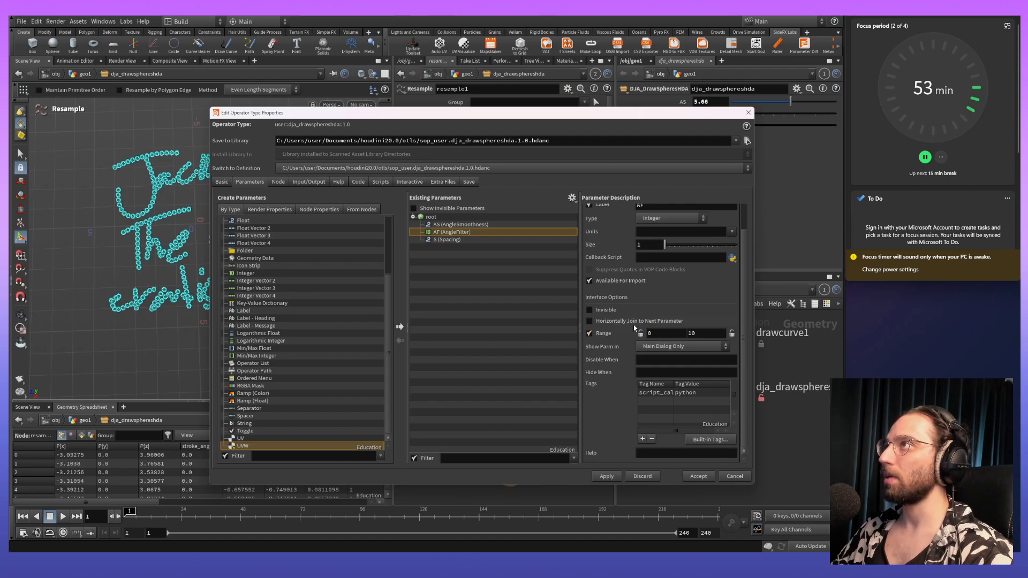
pyautogui.scroll(3, 629, 364)
pyautogui.click(630, 210)
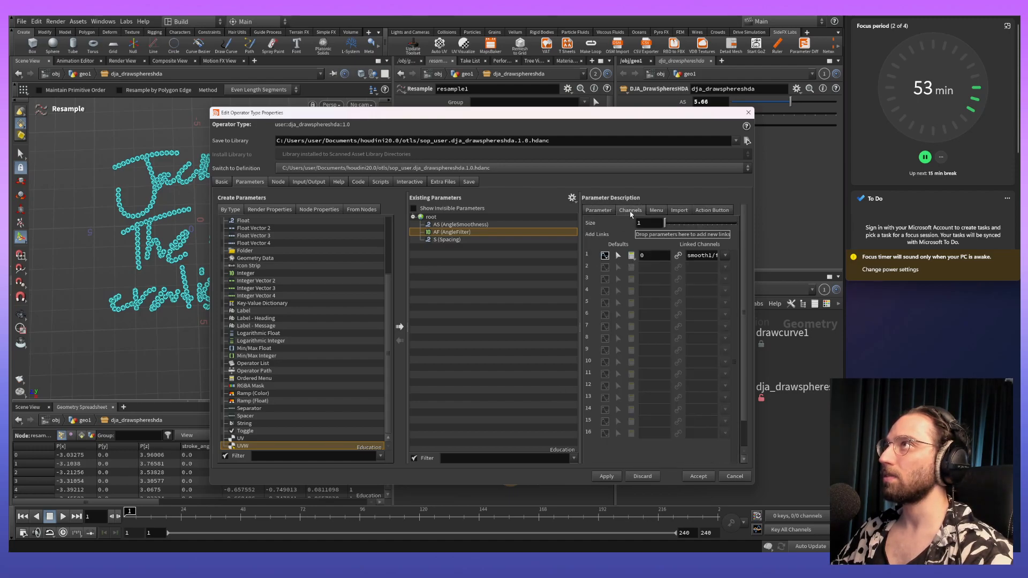
pyautogui.click(657, 210)
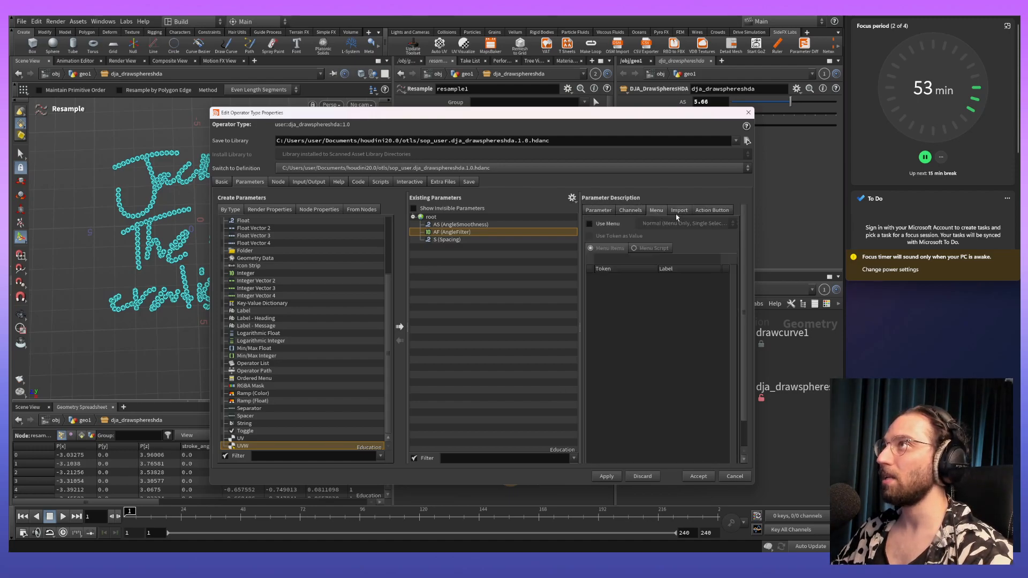
pyautogui.click(680, 211)
pyautogui.click(698, 211)
pyautogui.click(604, 210)
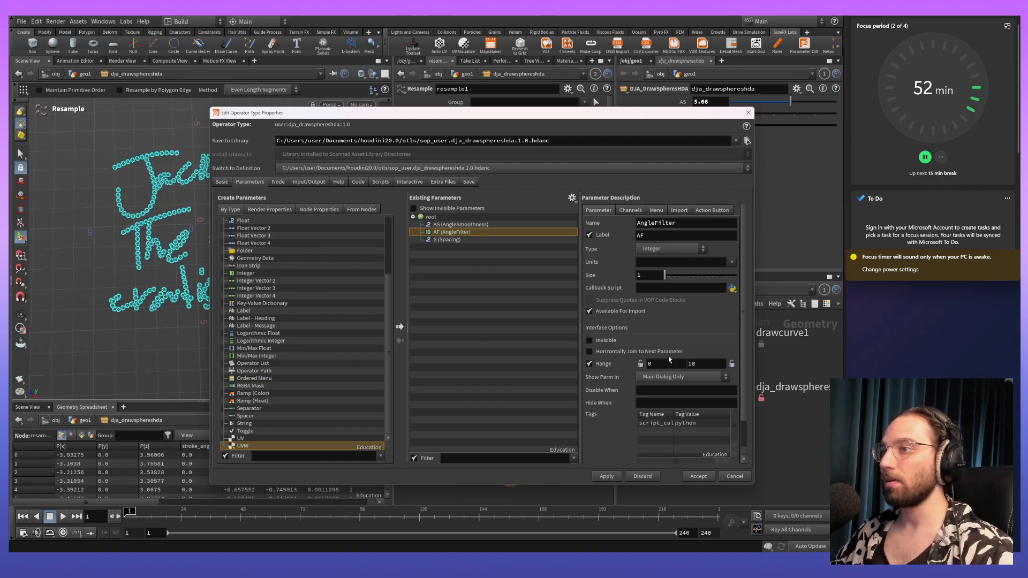
pyautogui.click(748, 112)
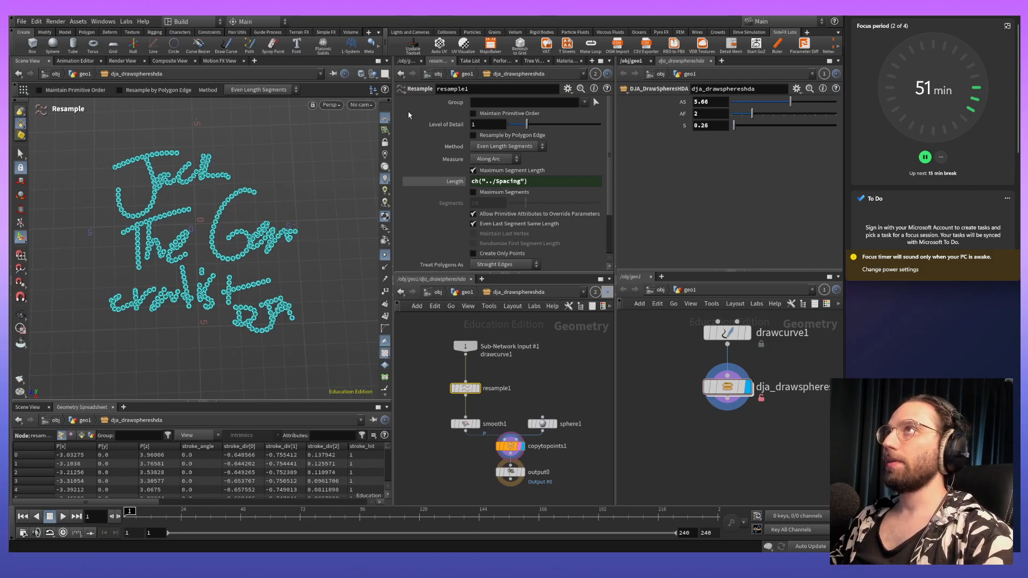
# Save the current Build desktop layout and dismiss the confirmation.
pyautogui.click(196, 23)
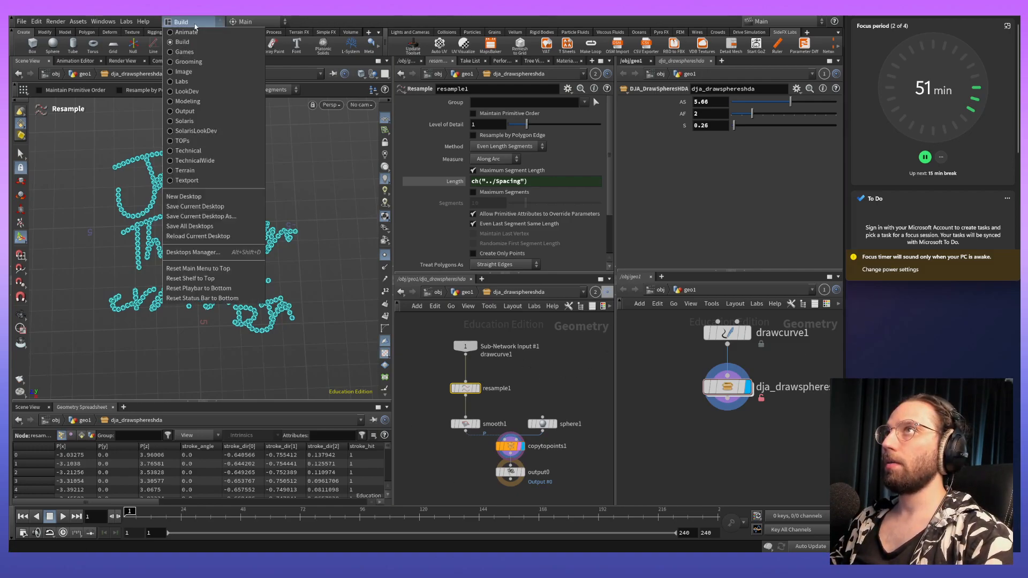
pyautogui.click(237, 207)
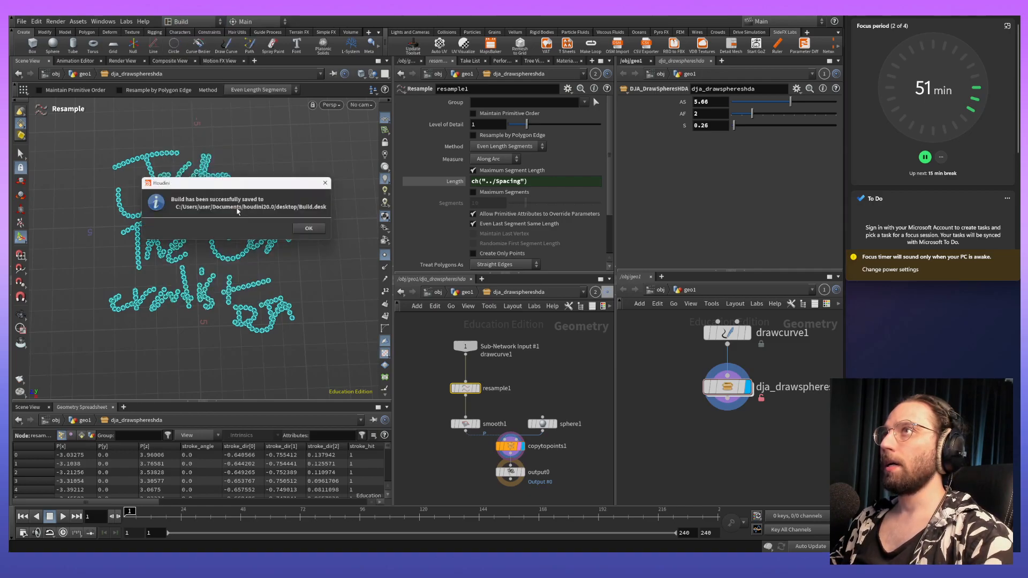
pyautogui.click(303, 228)
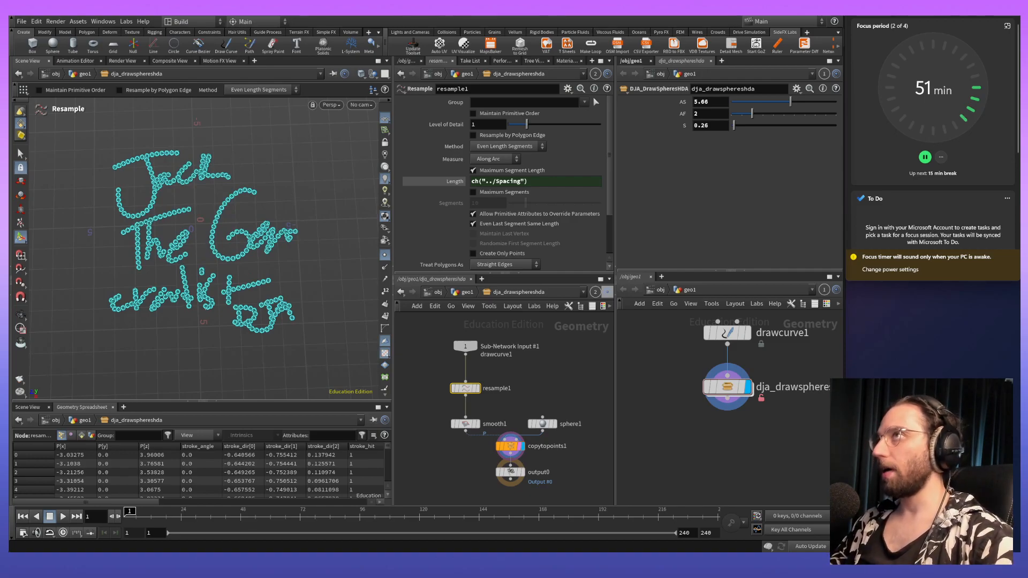
# Create a new empty desktop, and return to the Build desktop.
pyautogui.click(184, 21)
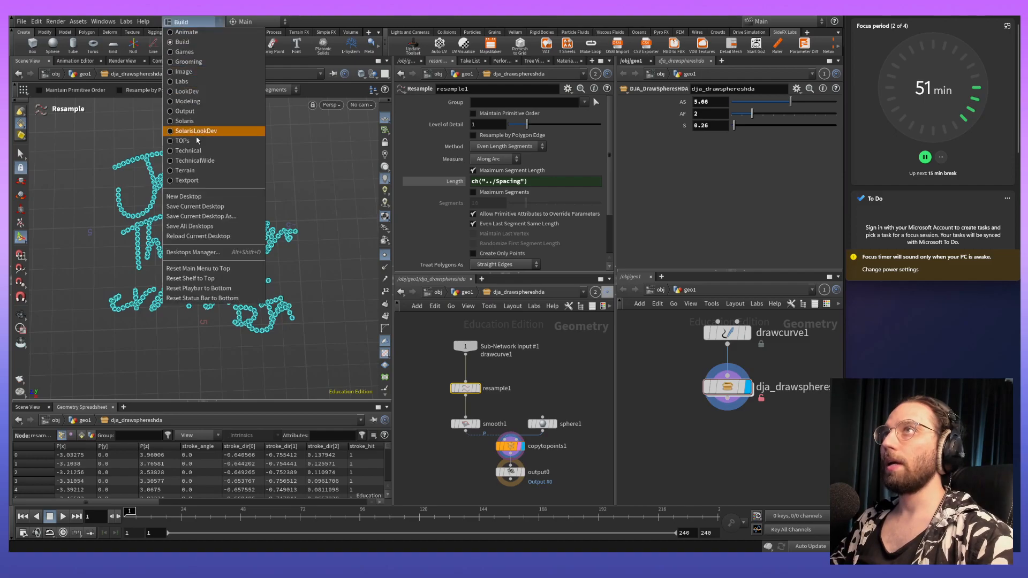
pyautogui.click(201, 197)
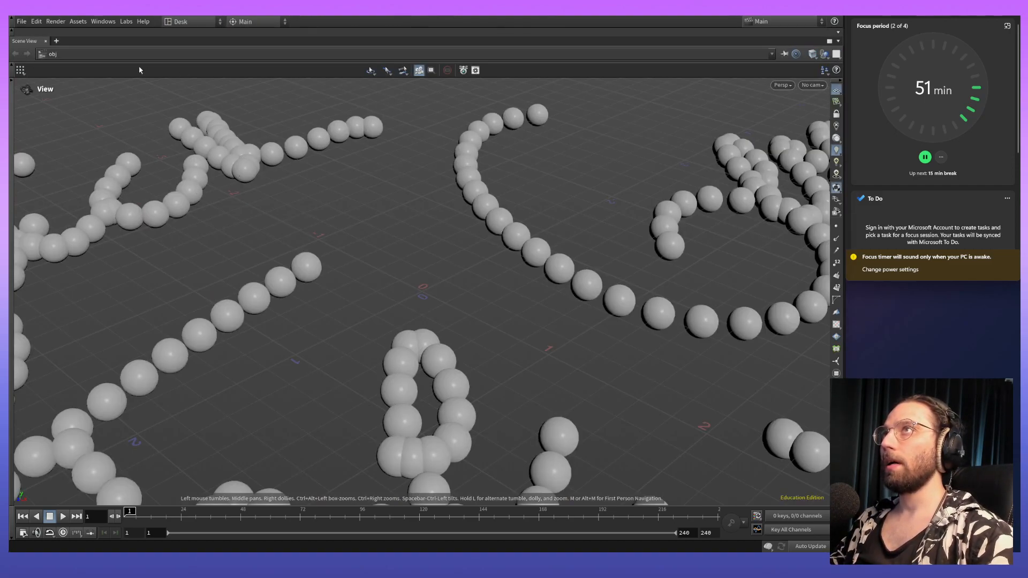
pyautogui.click(177, 22)
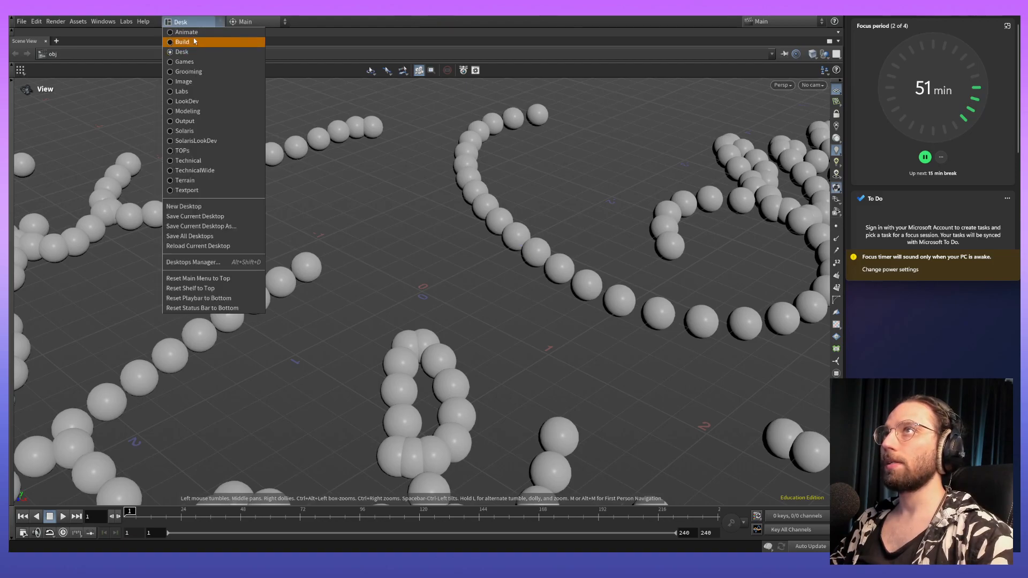
pyautogui.click(191, 38)
# Save the current Build layout as a separate desktop named DJA_JackTheGeneralist.
pyautogui.click(184, 22)
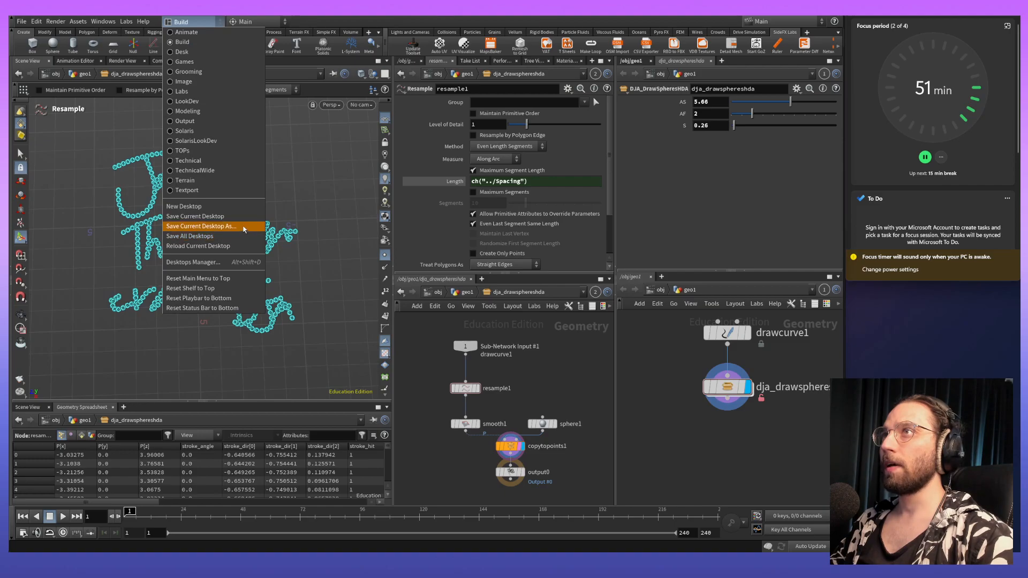
pyautogui.click(244, 226)
pyautogui.write('Jack')
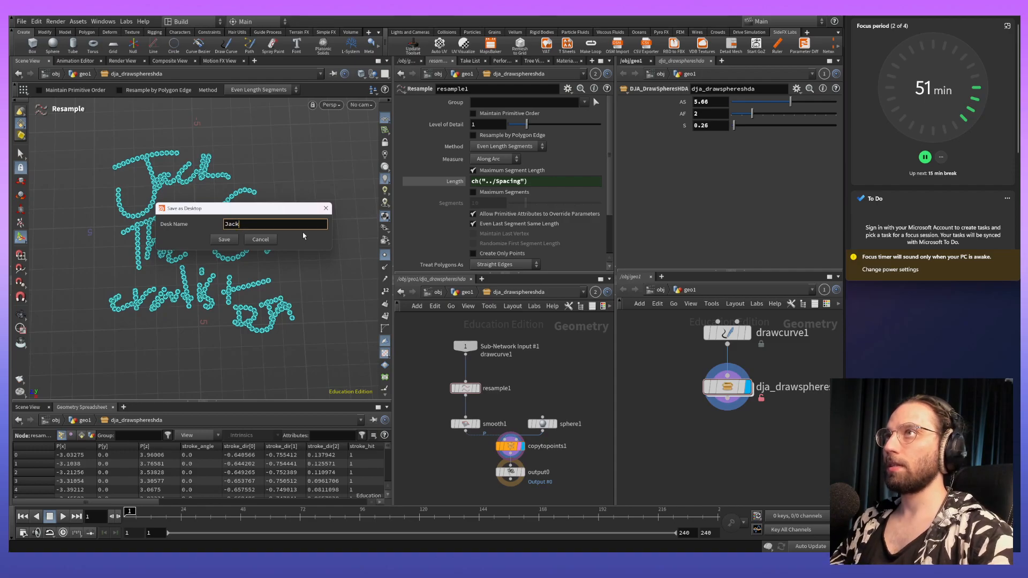
pyautogui.write('TheGeneralist ')
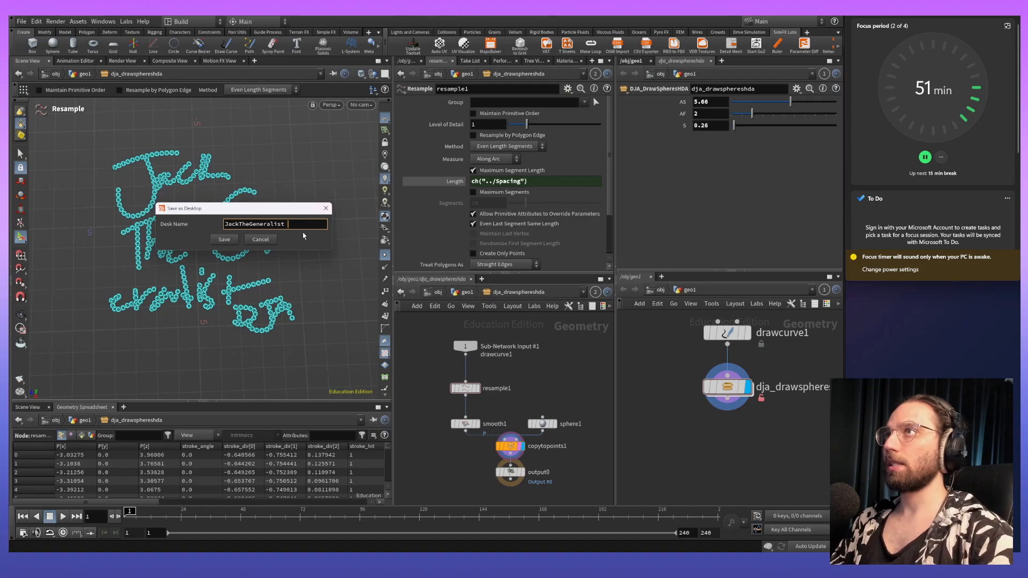
pyautogui.write('DJK')
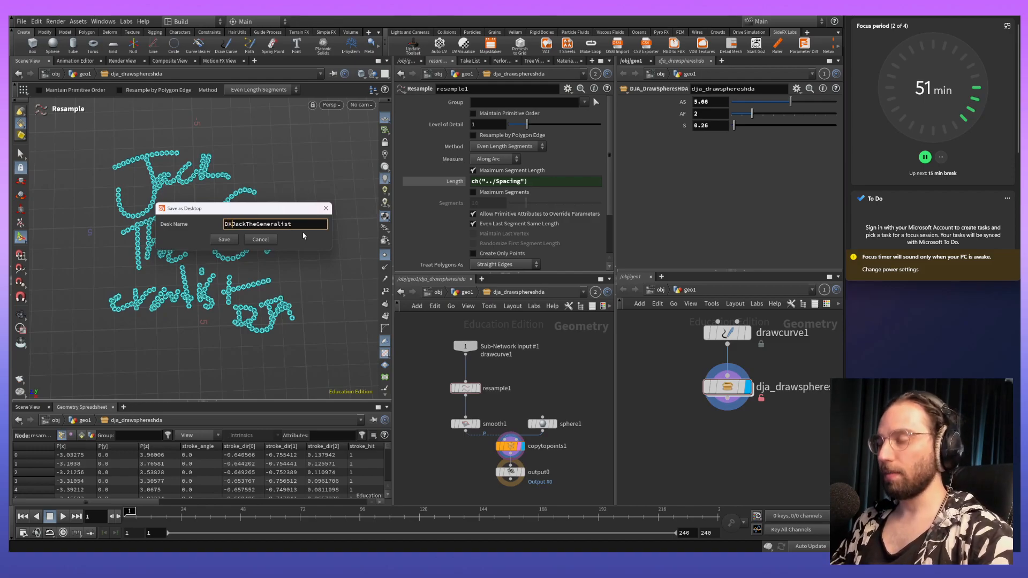
pyautogui.write('_')
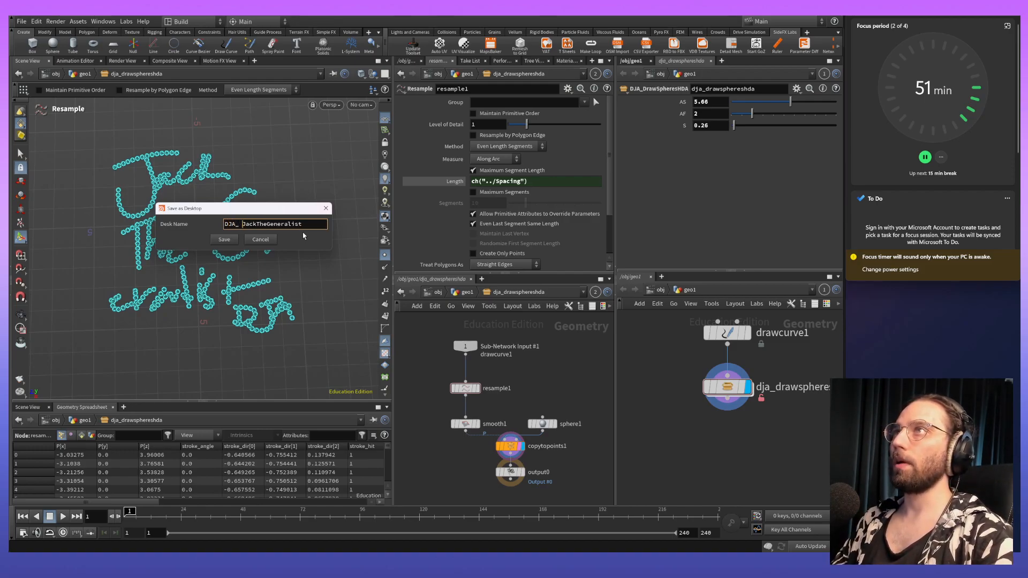
pyautogui.click(224, 239)
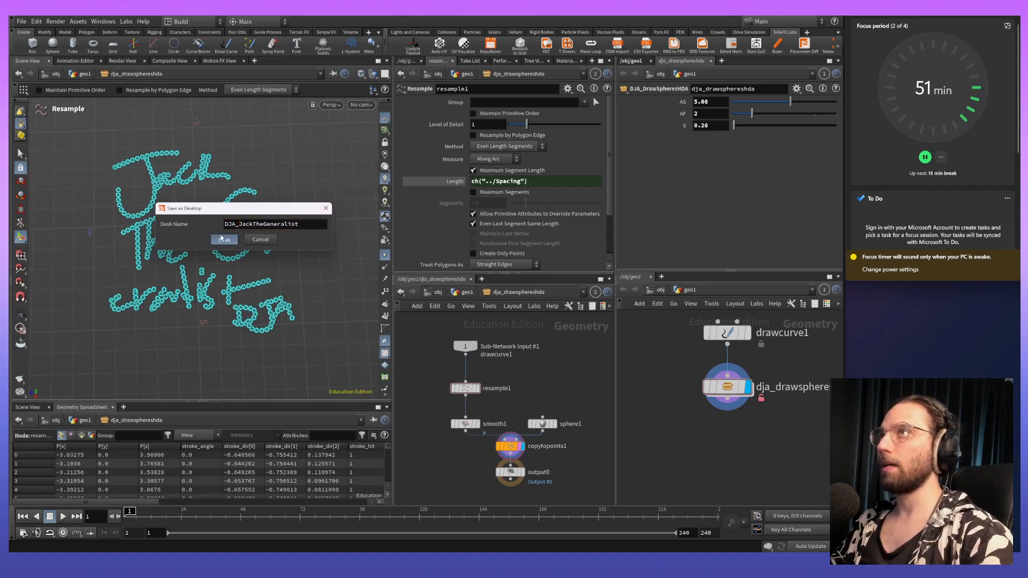
pyautogui.click(342, 81)
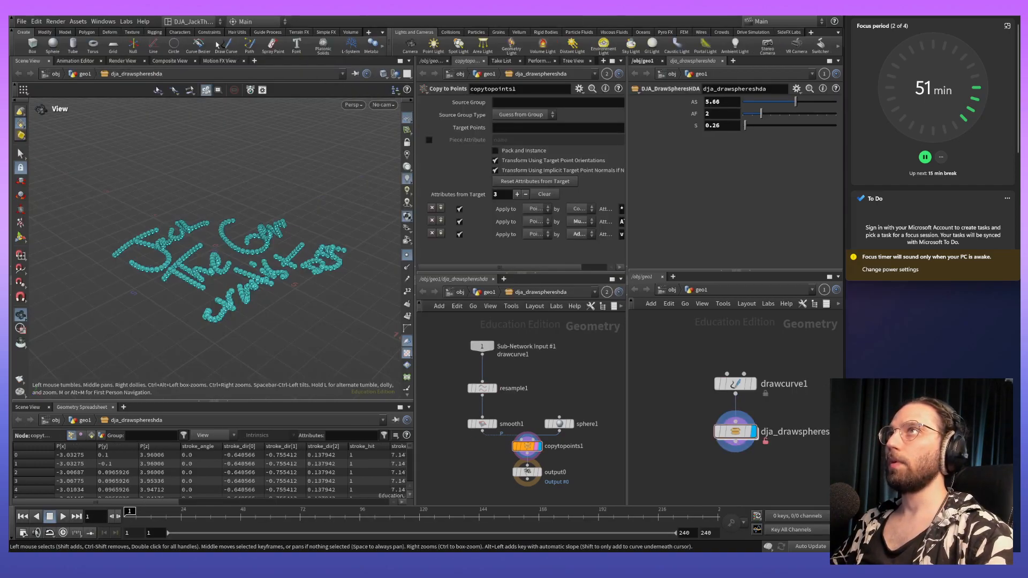
# Compare the Build, Desk and Grooming desktops with the custom one, ending on DJA_JackTheGeneralist.
pyautogui.click(190, 22)
pyautogui.click(212, 42)
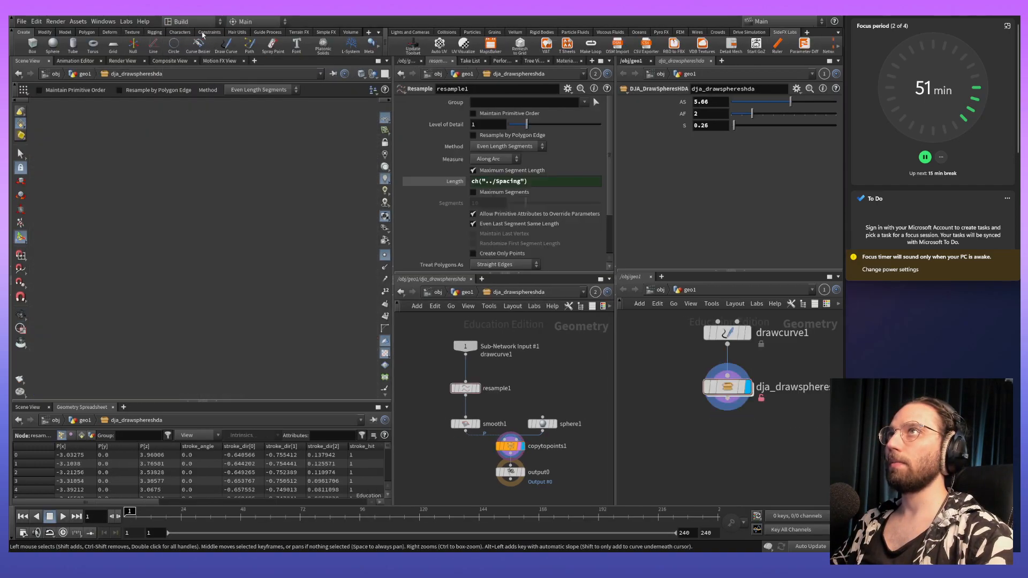
pyautogui.click(190, 22)
pyautogui.click(207, 51)
pyautogui.click(190, 21)
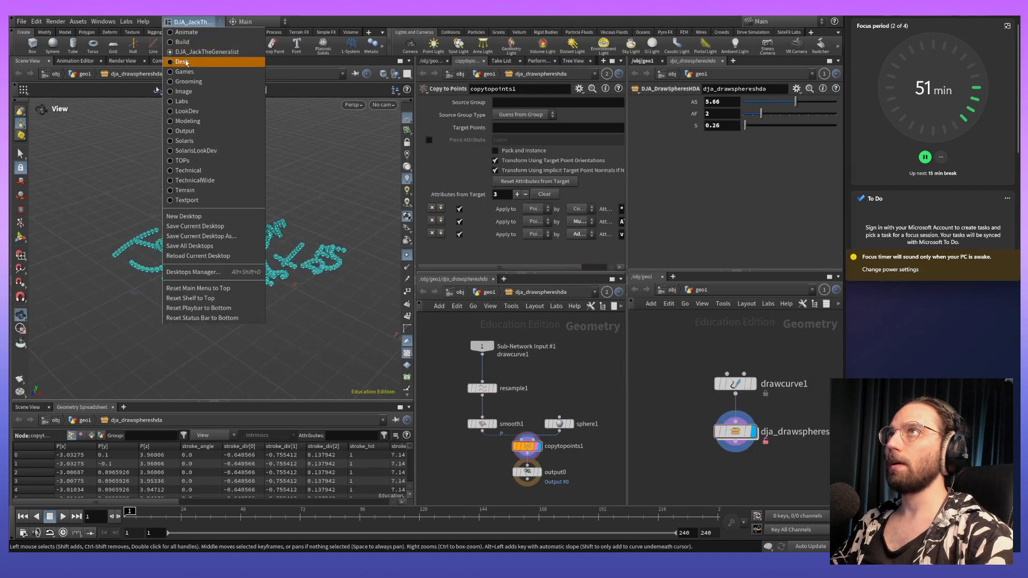
pyautogui.click(182, 62)
pyautogui.click(182, 21)
pyautogui.click(187, 72)
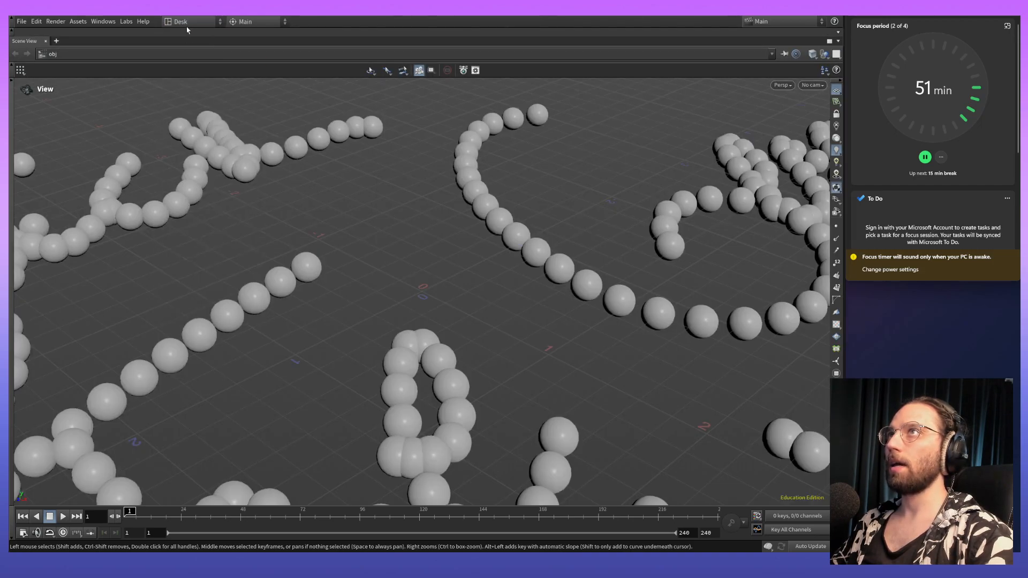
pyautogui.click(187, 23)
pyautogui.click(192, 81)
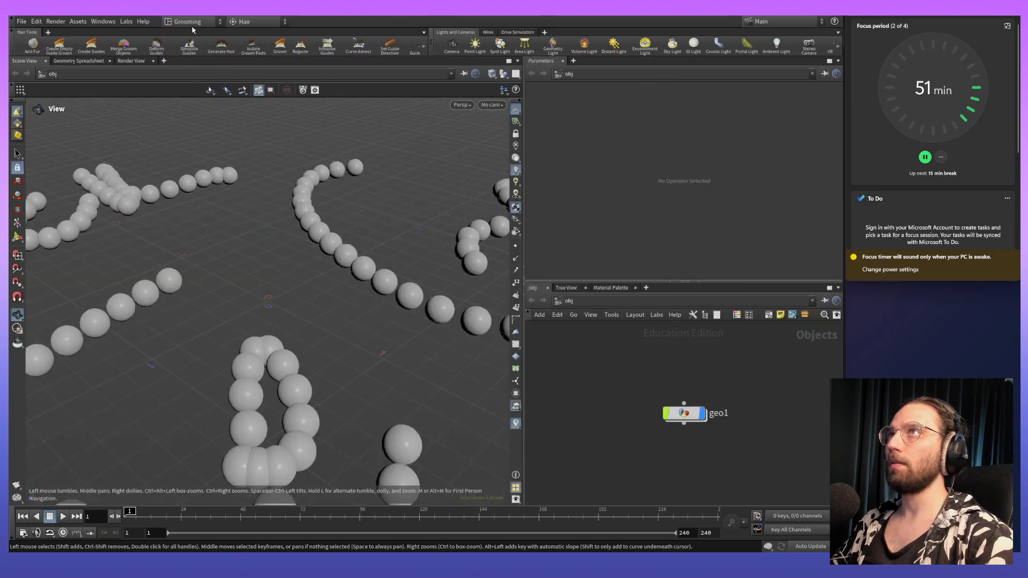
pyautogui.click(190, 21)
pyautogui.click(195, 54)
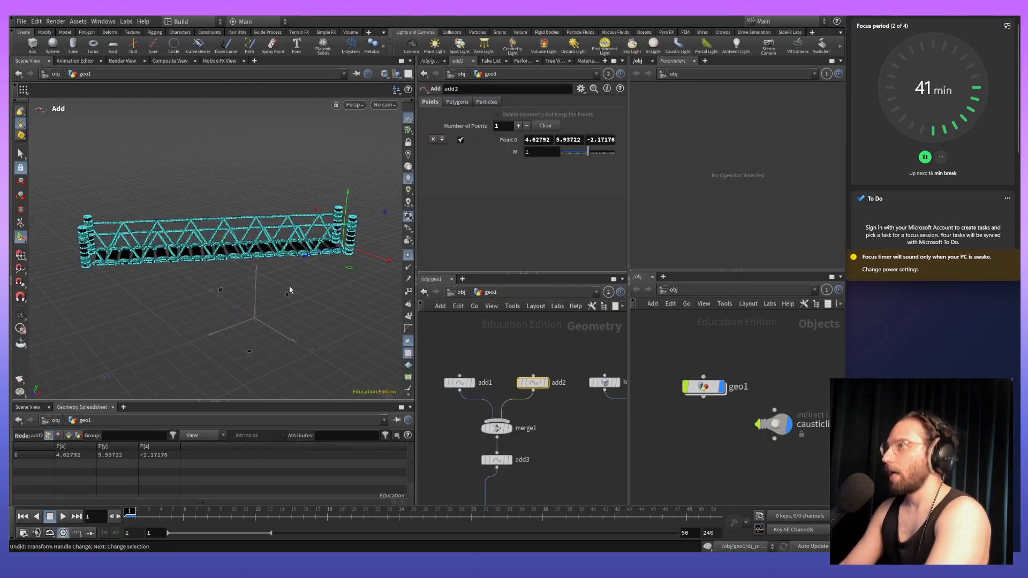
# Inspect the bridge geometry in the viewport and the geo1 node network around dj_proceduralbridge1 and its add node inputs.
pyautogui.keyDown('alt'); pyautogui.moveTo(307, 213); pyautogui.dragTo(344, 220); pyautogui.keyUp('alt')
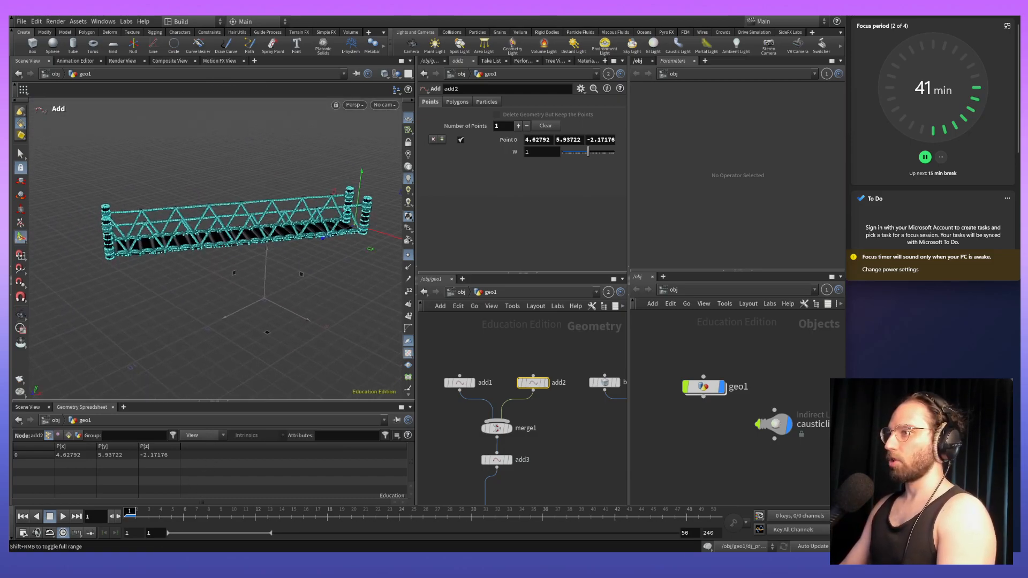
pyautogui.moveTo(24, 533)
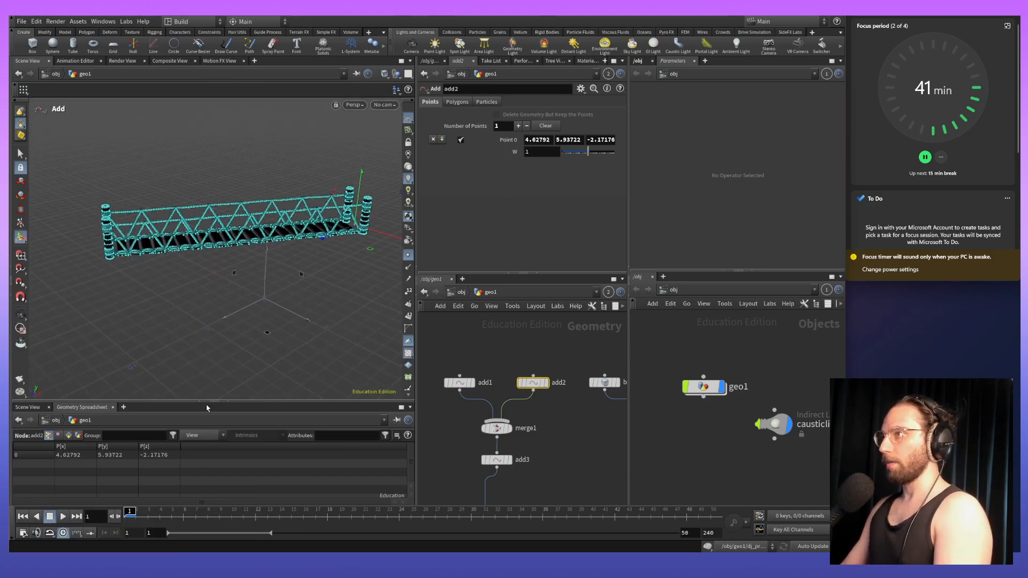
pyautogui.keyDown('alt'); pyautogui.moveTo(286, 280); pyautogui.dragTo(265, 273, button='middle'); pyautogui.keyUp('alt')
pyautogui.press('Return')
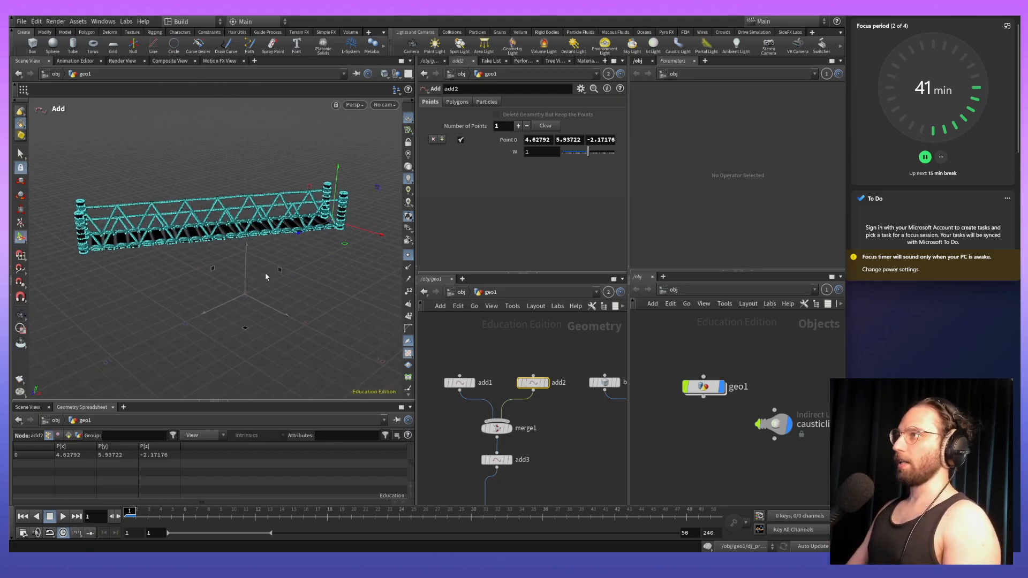
pyautogui.moveTo(514, 434)
pyautogui.mouseDown(button='middle')
pyautogui.moveTo(524, 373)
pyautogui.moveTo(586, 367)
pyautogui.moveTo(545, 347)
pyautogui.mouseUp(button='middle')
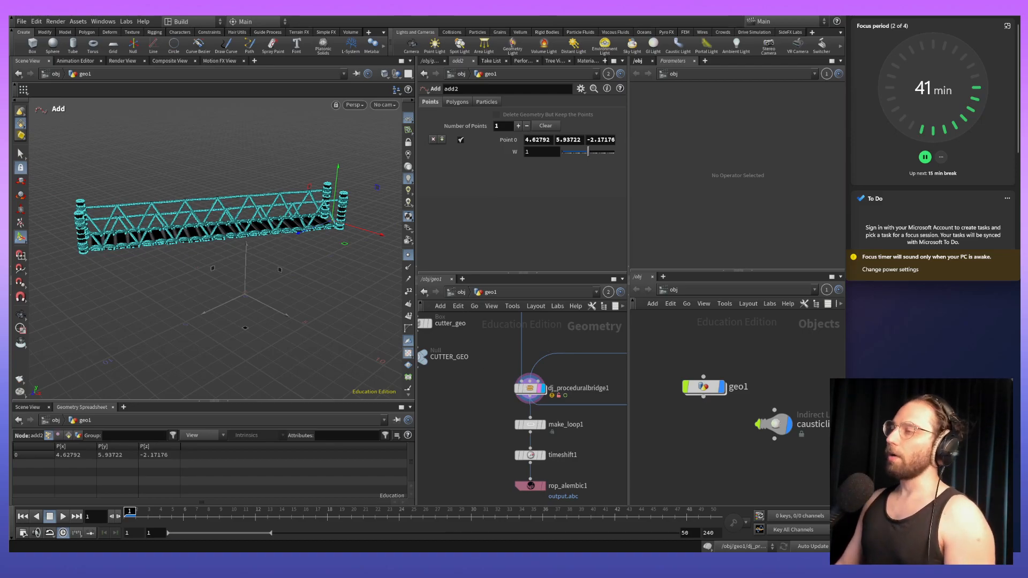
pyautogui.moveTo(478, 387); pyautogui.dragTo(452, 389, button='middle')
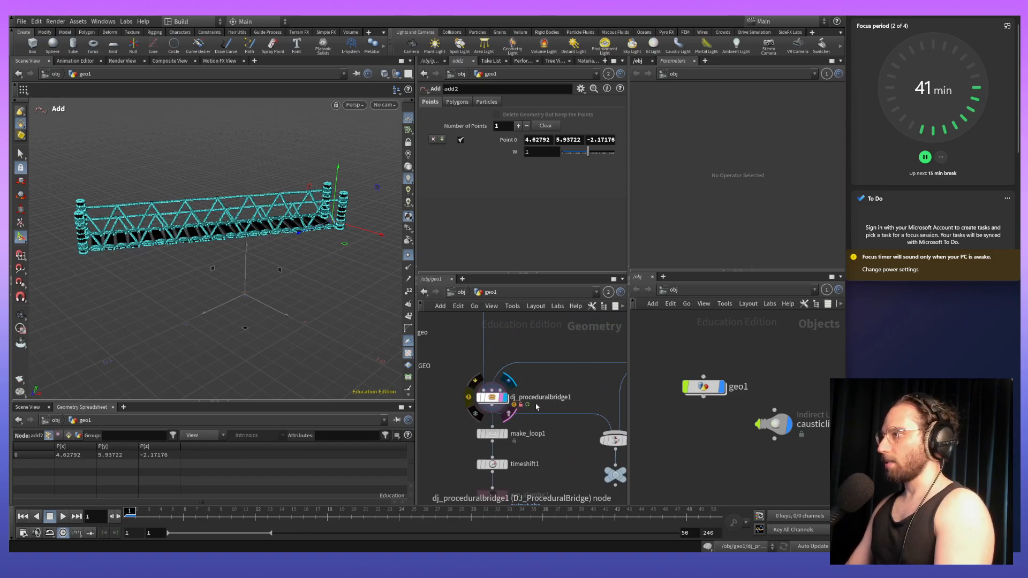
pyautogui.moveTo(576, 359); pyautogui.dragTo(563, 435, button='middle')
pyautogui.moveTo(548, 396); pyautogui.dragTo(522, 346, button='middle')
# Select the add1 node and raise its bridge endpoint vertically to a Y position of about 7.77.
pyautogui.click(418, 354)
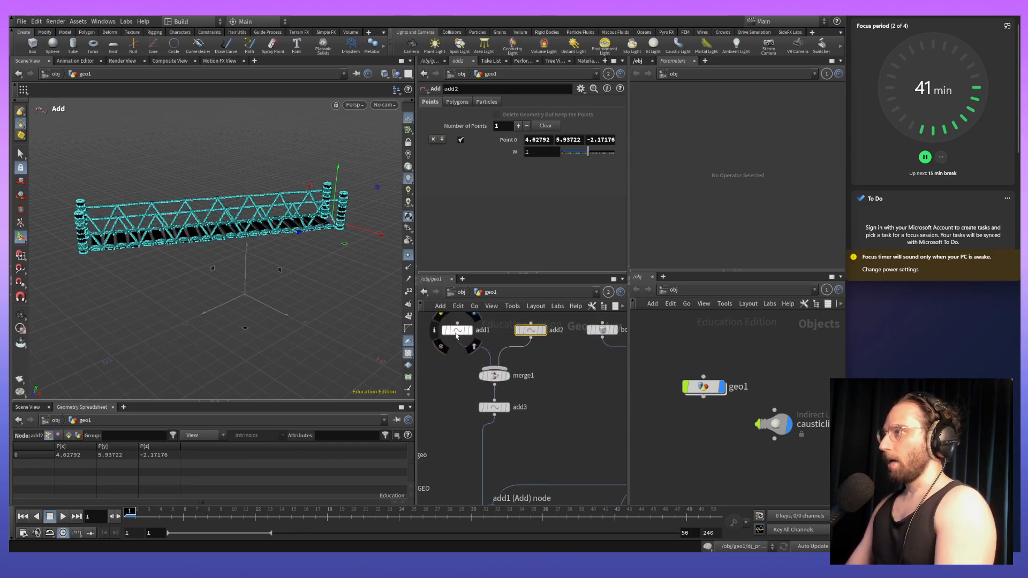
pyautogui.click(530, 338)
pyautogui.press('Escape')
pyautogui.press('`')
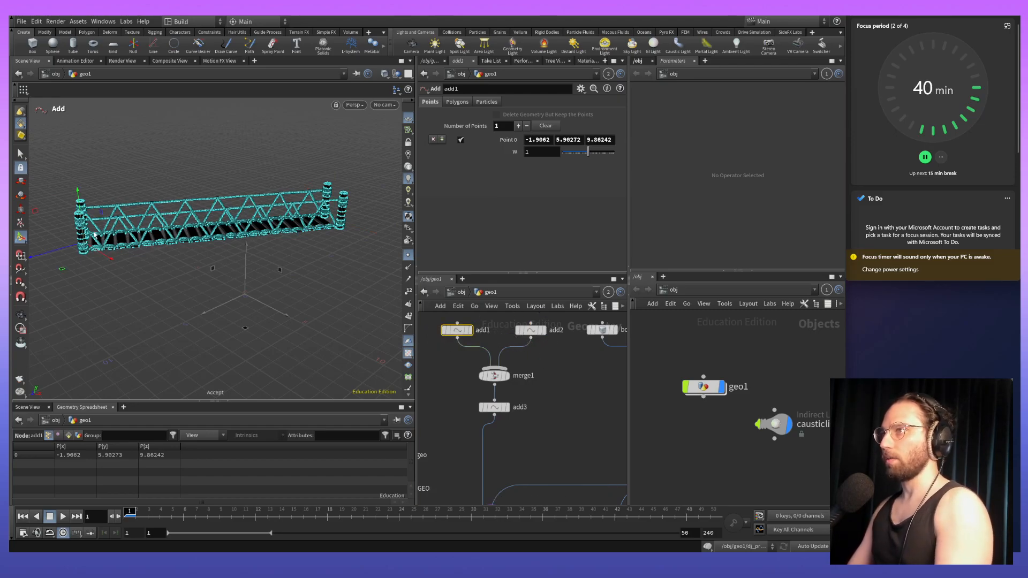
pyautogui.moveTo(76, 179); pyautogui.dragTo(75, 159)
pyautogui.press('Escape')
pyautogui.moveTo(85, 259); pyautogui.dragTo(134, 311)
pyautogui.press('Return')
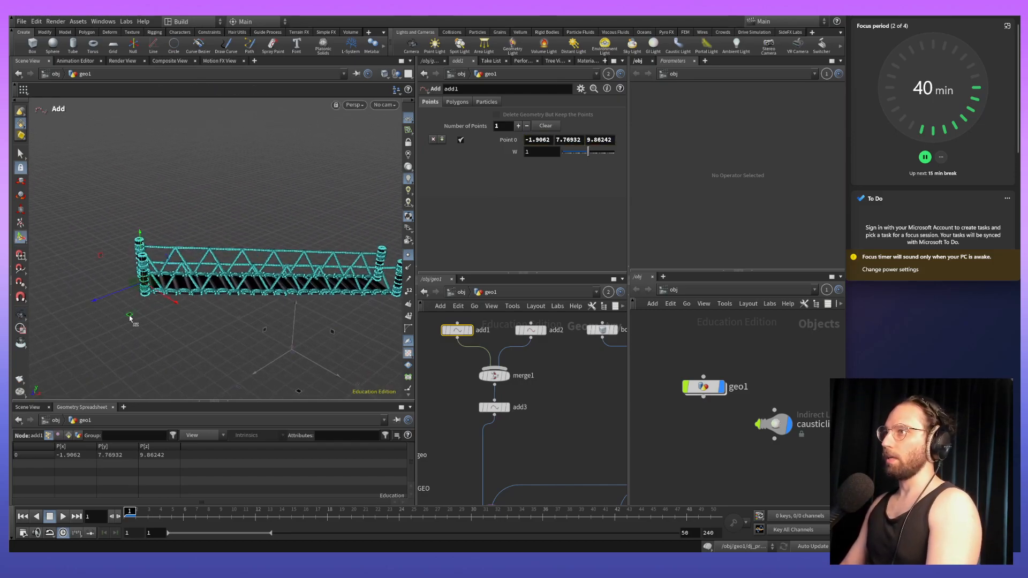
# Move the add1 bridge endpoint horizontally to about X 2.55, Z 6.90.
pyautogui.moveTo(253, 337); pyautogui.dragTo(342, 316)
pyautogui.press('Escape')
pyautogui.moveTo(342, 316); pyautogui.dragTo(279, 258, button='middle')
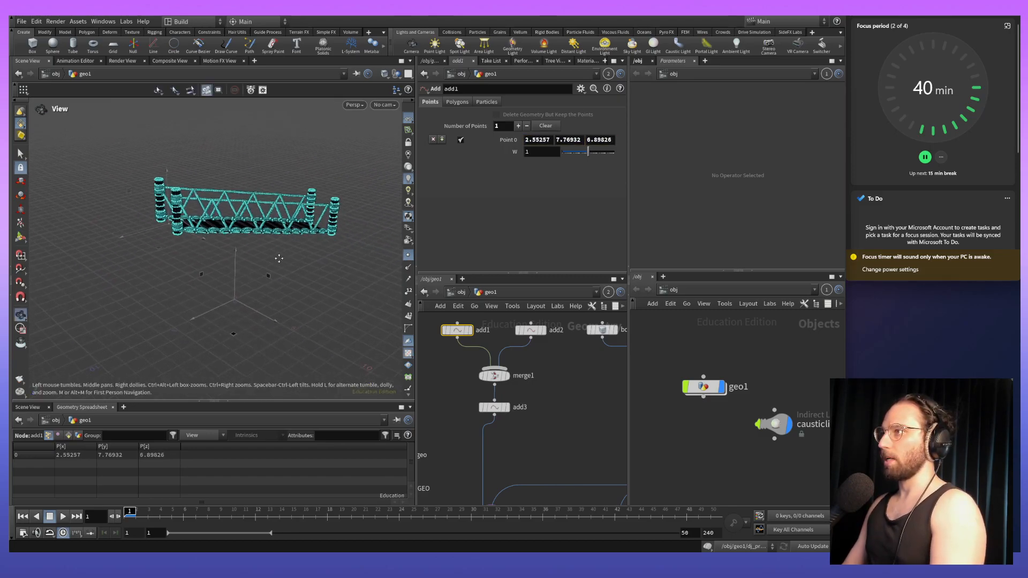
# Undo the recent moves of the add1 bridge endpoint and return to editing its point in the viewport.
pyautogui.press('Return')
pyautogui.hotkey('ctrl', 'z')
pyautogui.moveTo(347, 279); pyautogui.dragTo(263, 284)
pyautogui.press('Escape')
pyautogui.press('Return')
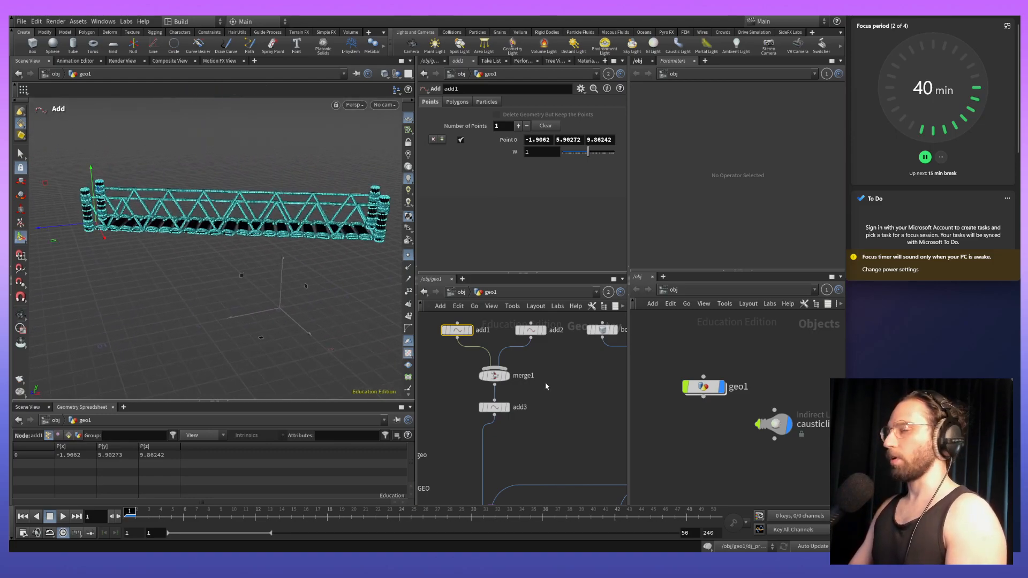
# Select the dj_proceduralbridge1 node and play the bridge simulation forward from frame 1 to about frame 45.
pyautogui.moveTo(542, 423); pyautogui.dragTo(556, 388, button='middle')
pyautogui.moveTo(556, 428); pyautogui.dragTo(559, 343, button='middle')
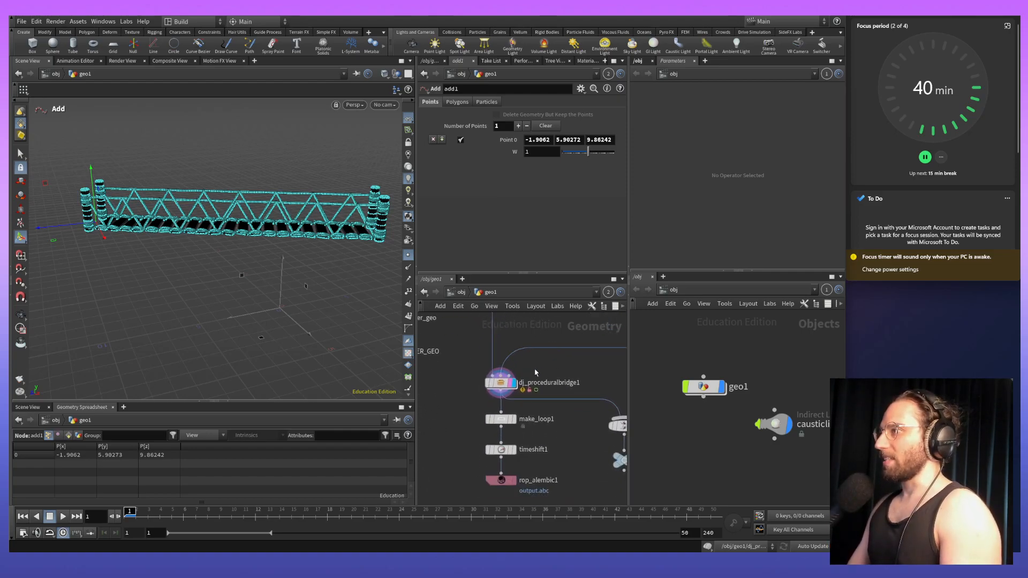
pyautogui.click(503, 389)
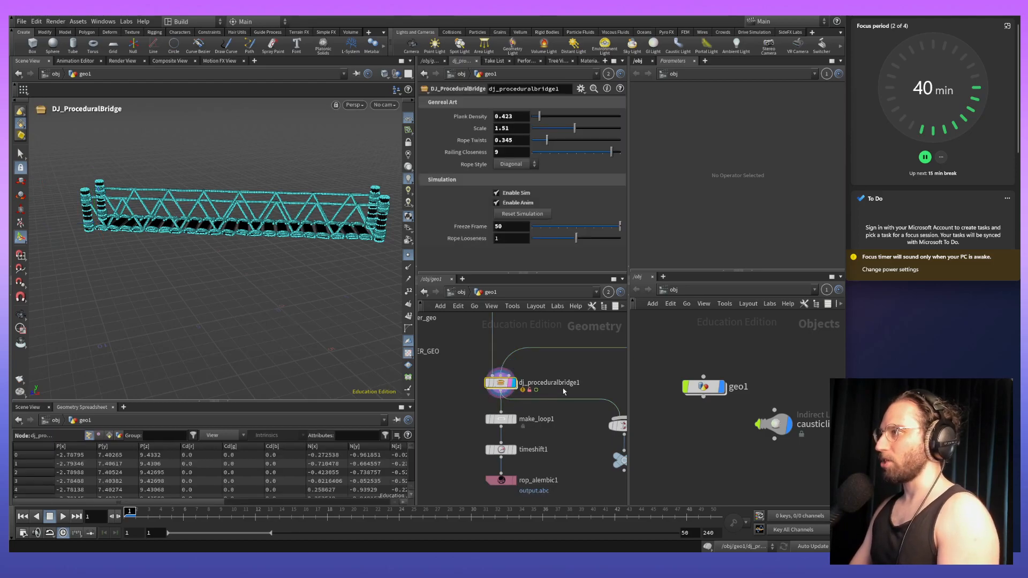
pyautogui.click(63, 517)
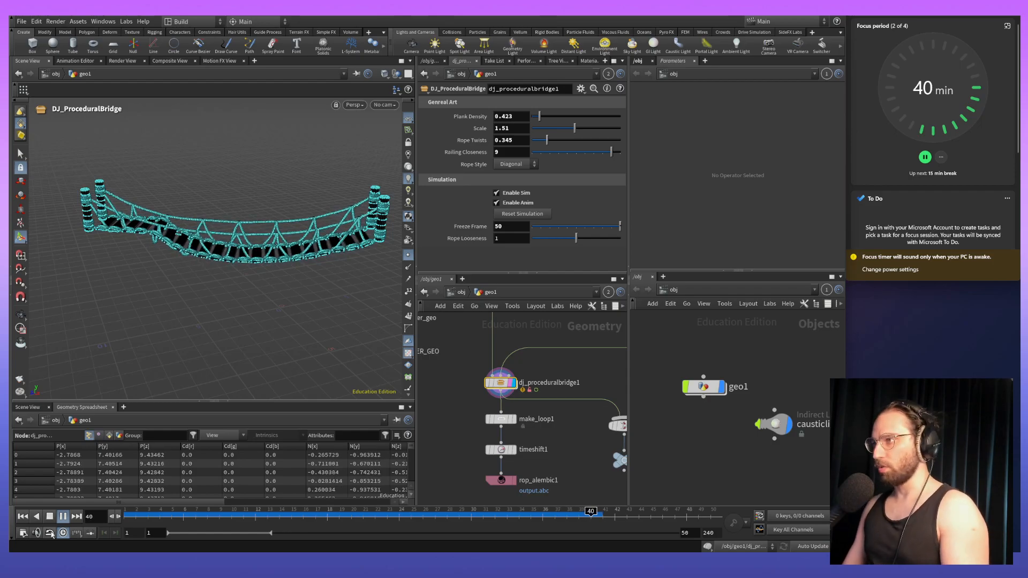
pyautogui.click(52, 517)
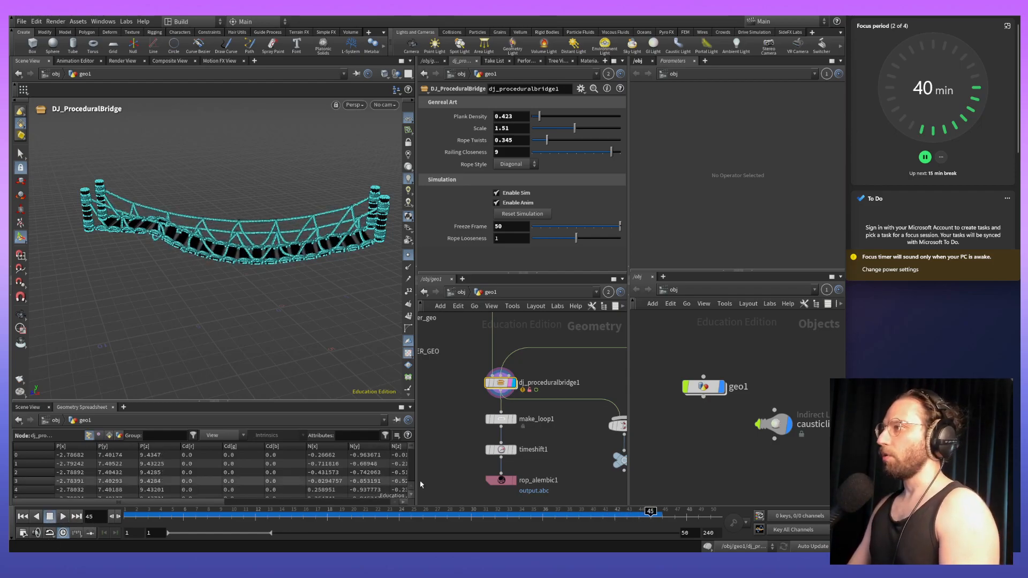
# Play the bridge simulation in reverse, rewind it to the first frame and replay it to about frame 21.
pyautogui.moveTo(557, 382); pyautogui.dragTo(469, 419, button='middle')
pyautogui.click(36, 517)
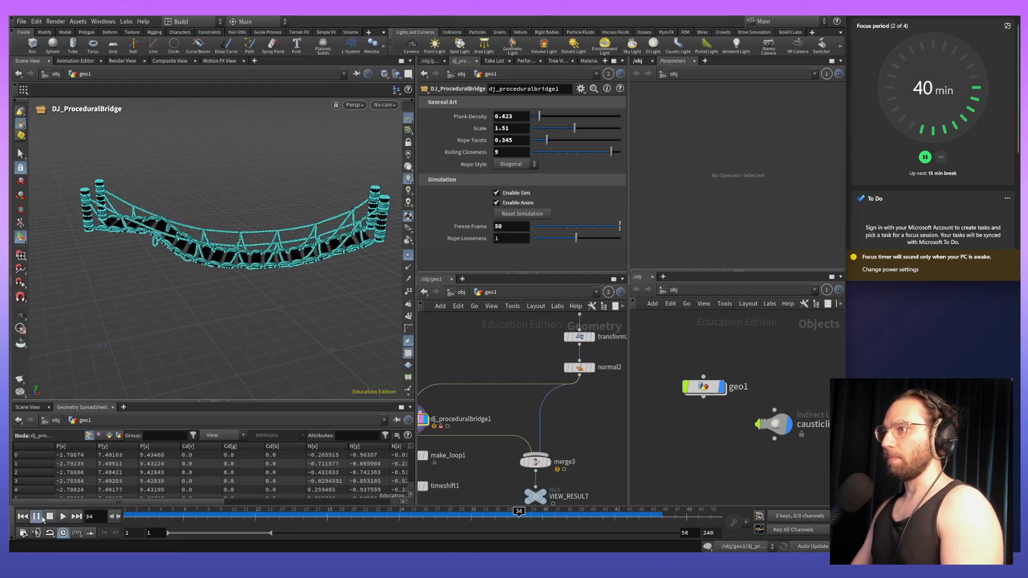
pyautogui.click(49, 517)
pyautogui.click(23, 517)
pyautogui.click(62, 517)
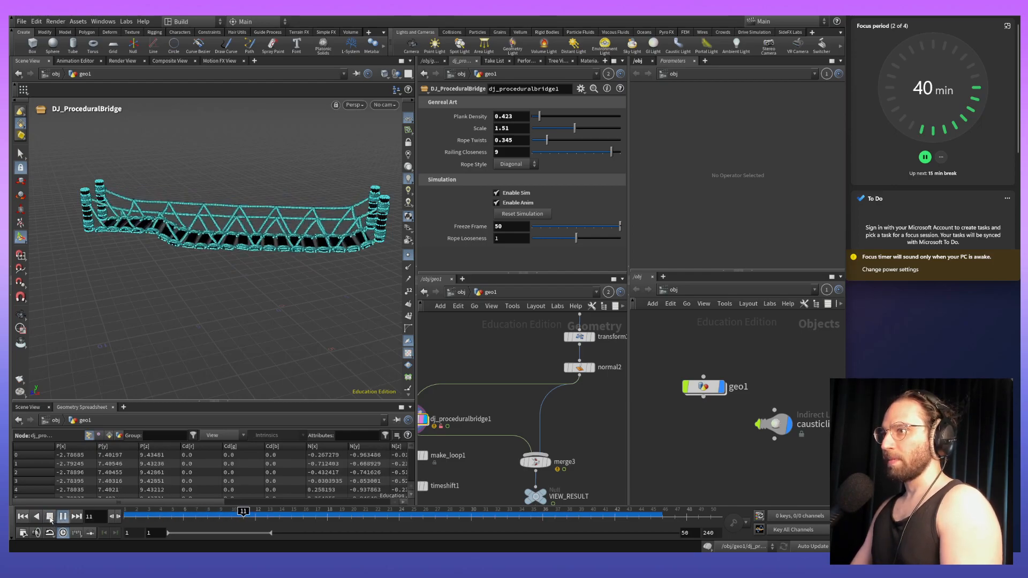
pyautogui.click(48, 519)
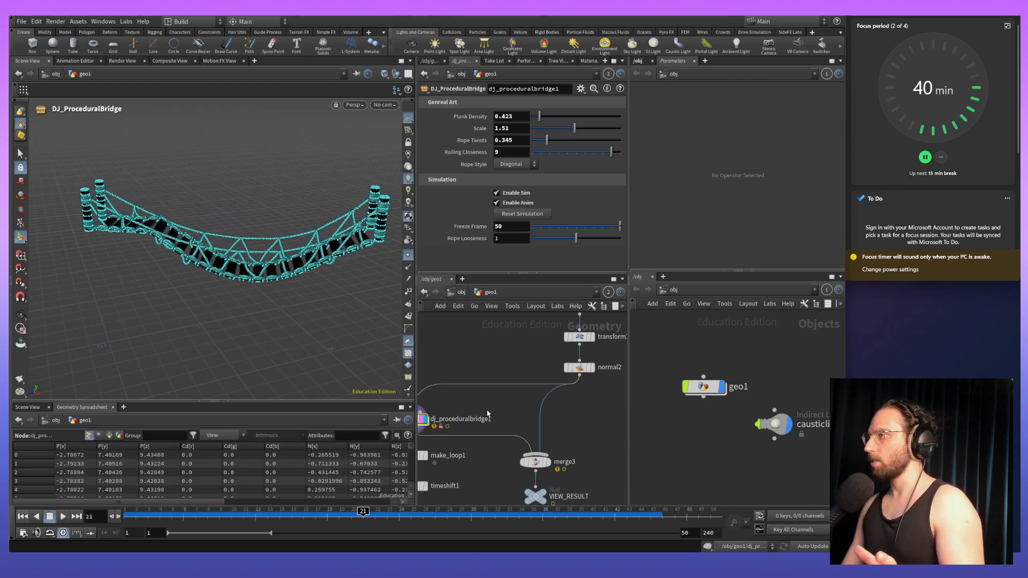
# Inspect the nodes around dj_proceduralbridge1 in the geo1 network, including merge3 and the rop_alembic1 output branch.
pyautogui.moveTo(548, 443); pyautogui.dragTo(529, 420, button='middle')
pyautogui.moveTo(616, 385); pyautogui.dragTo(570, 477, button='middle')
pyautogui.moveTo(571, 423); pyautogui.dragTo(500, 479, button='middle')
pyautogui.scroll(-2, 551, 461)
pyautogui.moveTo(521, 438); pyautogui.dragTo(581, 439, button='middle')
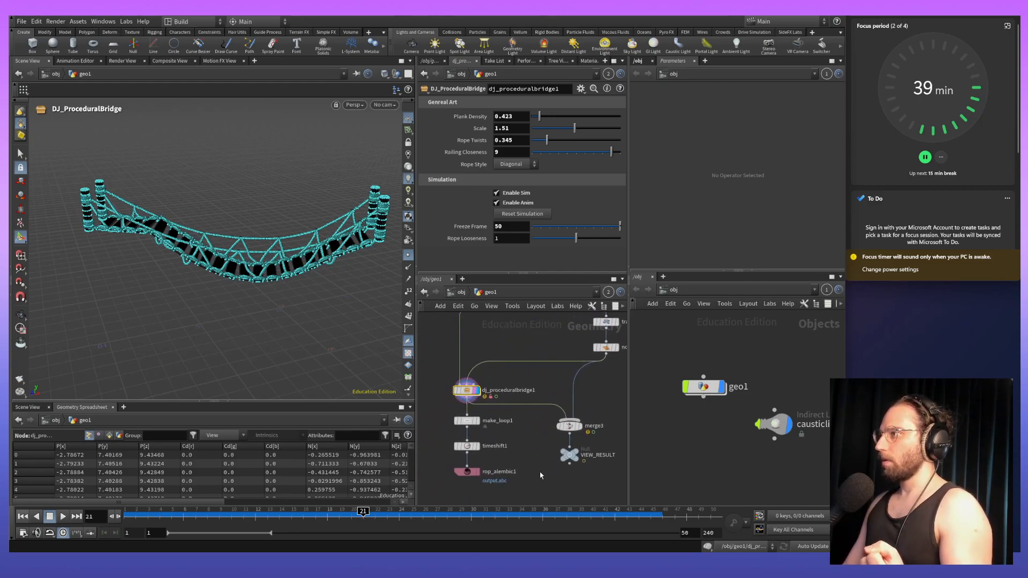
pyautogui.moveTo(536, 469); pyautogui.dragTo(539, 460, button='middle')
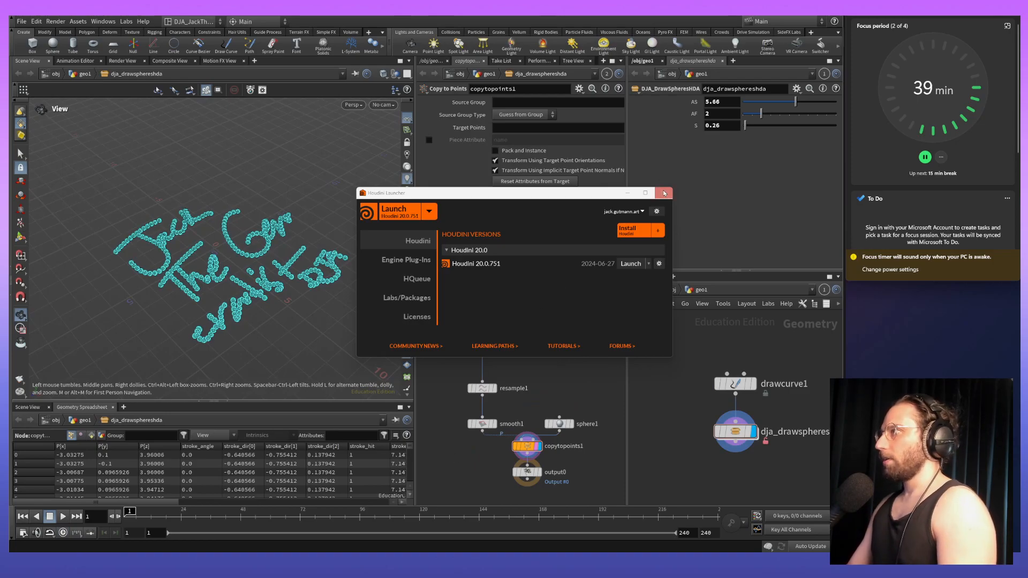
# Close the Houdini Launcher and set the Plank Density of dj_proceduralbridge1 to 0.81 in the bridge scene.
pyautogui.click(664, 194)
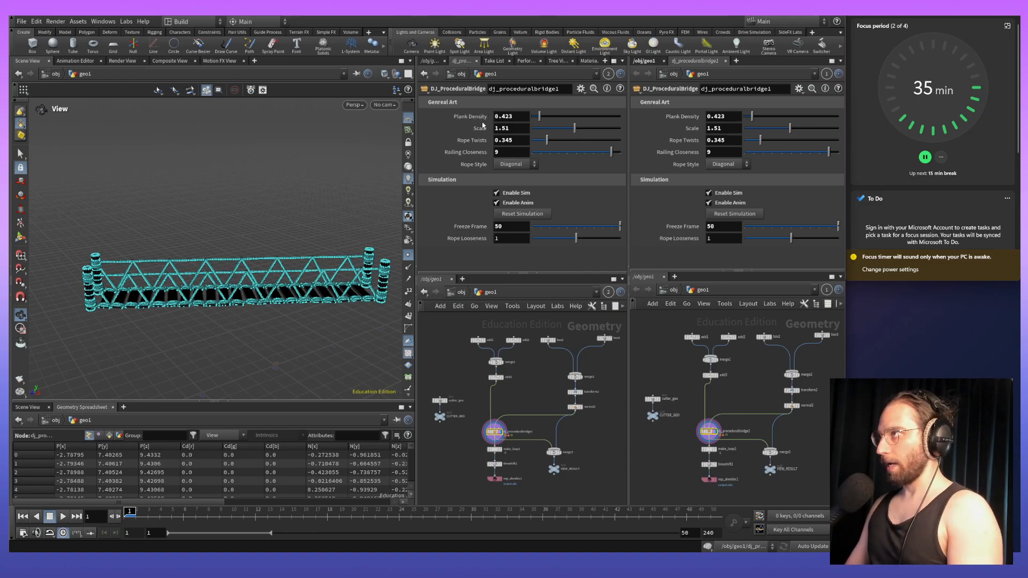
pyautogui.moveTo(260, 258); pyautogui.dragTo(251, 221)
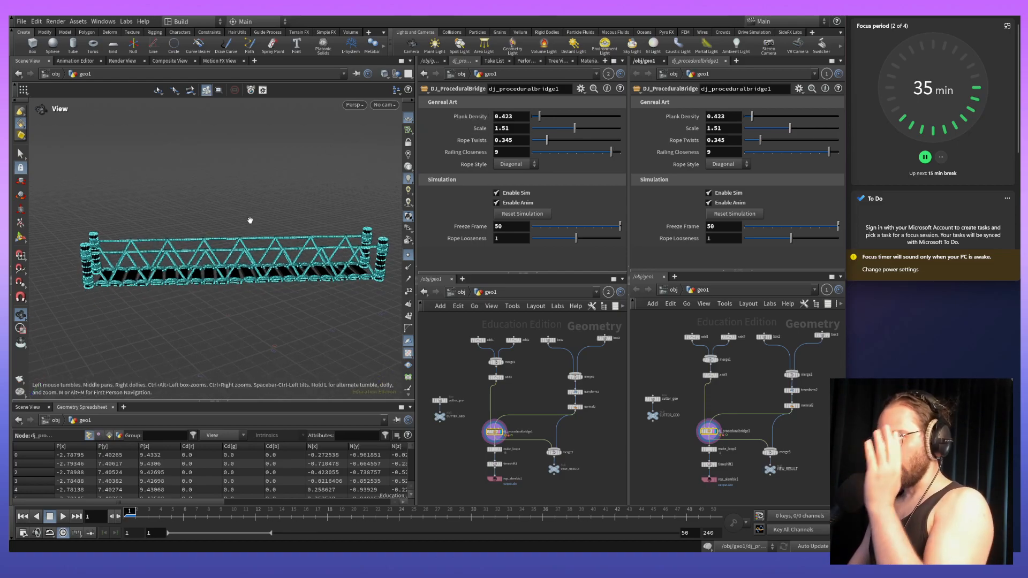
pyautogui.moveTo(292, 310); pyautogui.dragTo(253, 272)
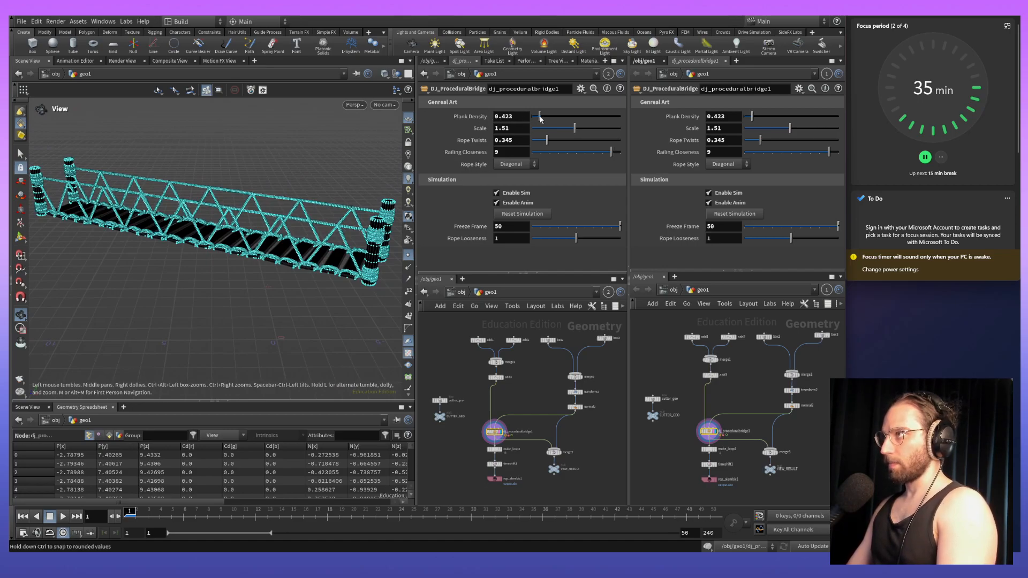
pyautogui.moveTo(543, 119)
pyautogui.mouseDown()
pyautogui.moveTo(574, 117)
pyautogui.moveTo(542, 118)
pyautogui.mouseUp()
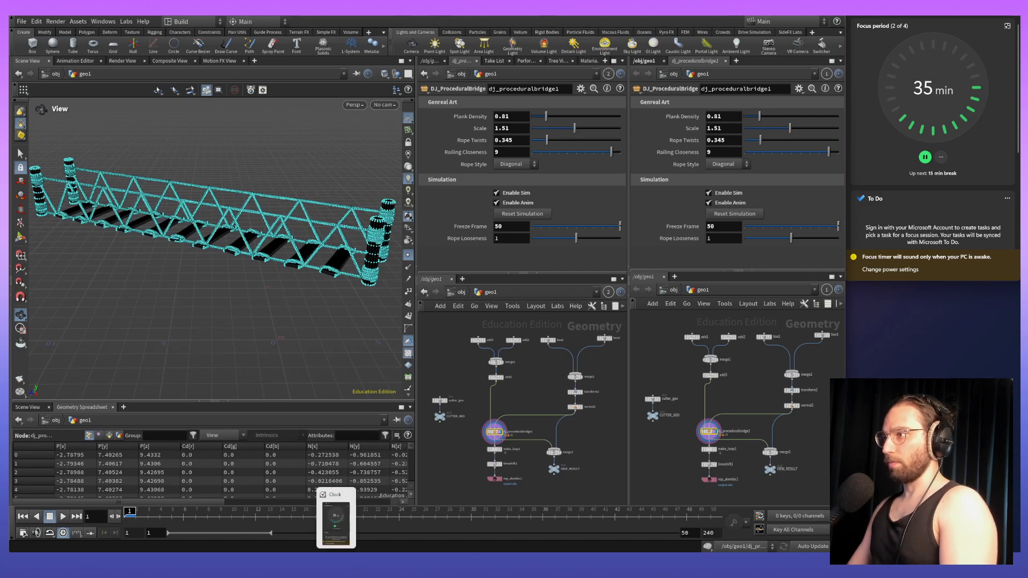
# Switch to the Houdini window with the drawn-spheres scene and open the type properties of dja_drawspheresHDA.
pyautogui.moveTo(353, 562)
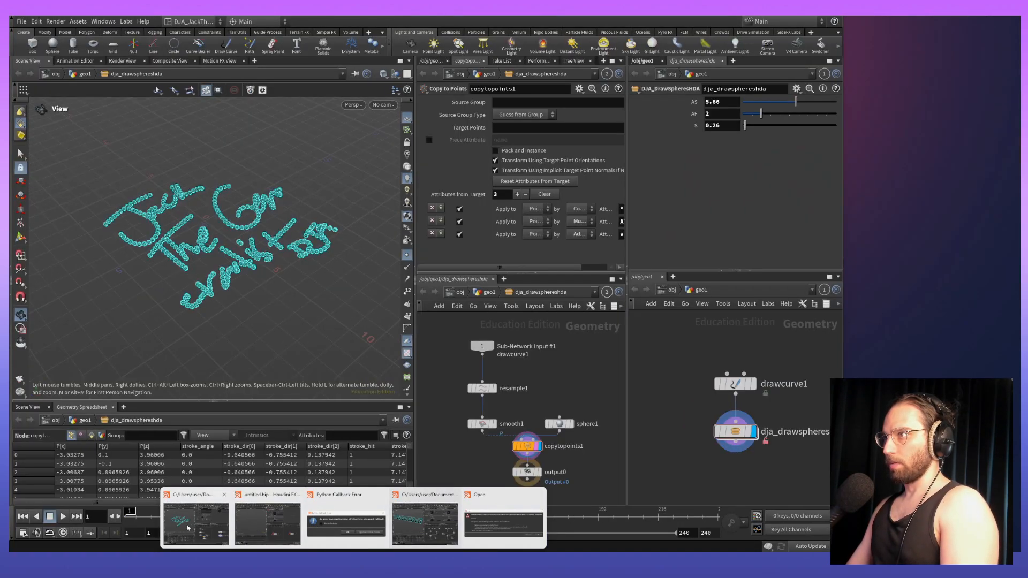
pyautogui.click(187, 527)
pyautogui.moveTo(199, 251); pyautogui.dragTo(212, 256)
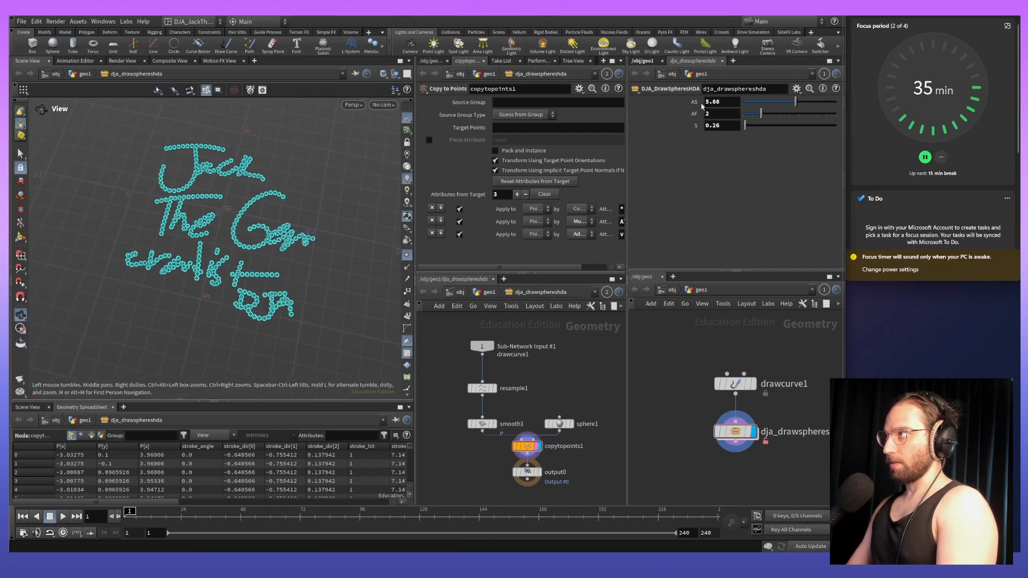
pyautogui.rightClick(696, 130)
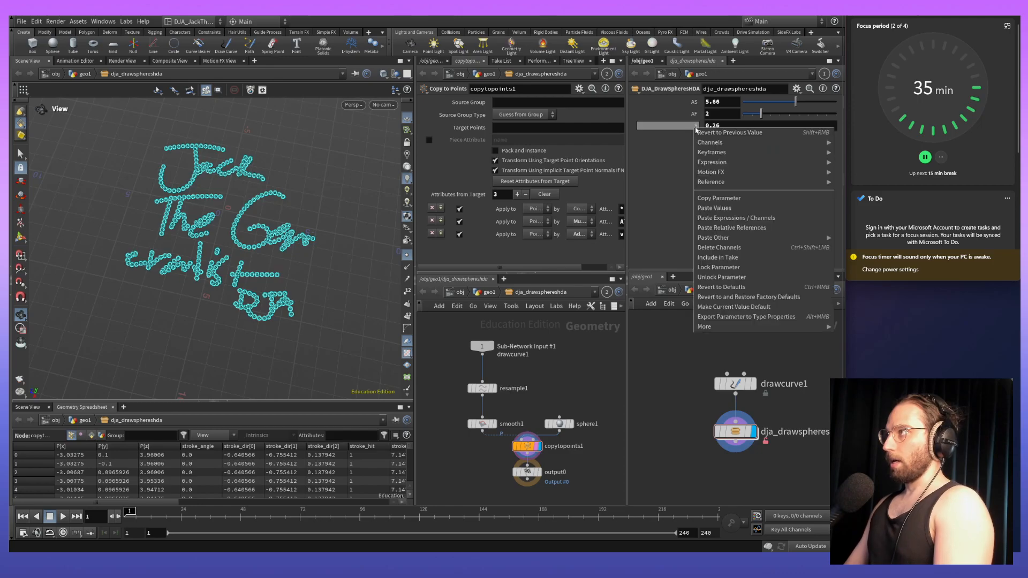
pyautogui.rightClick(734, 431)
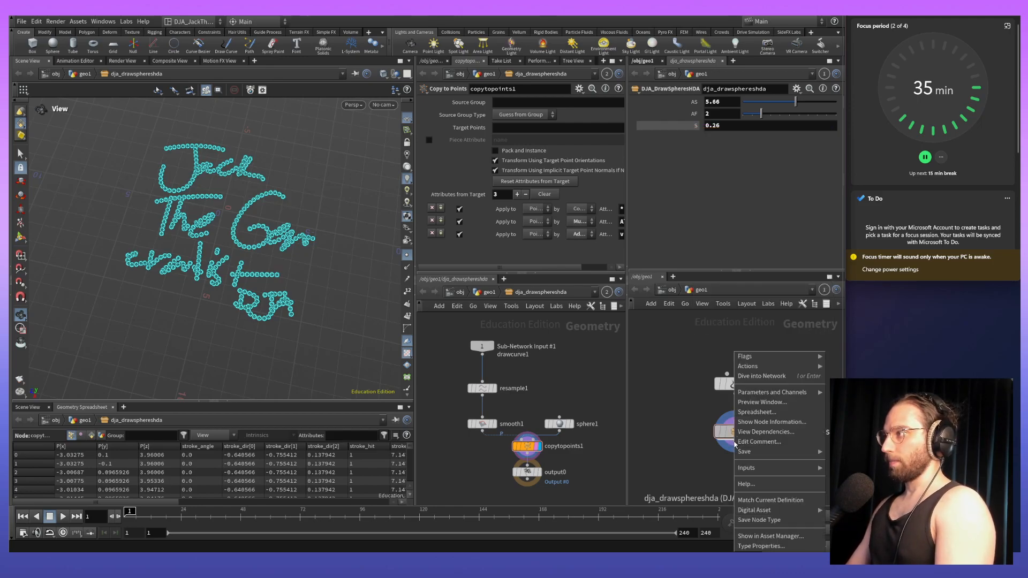
pyautogui.click(764, 546)
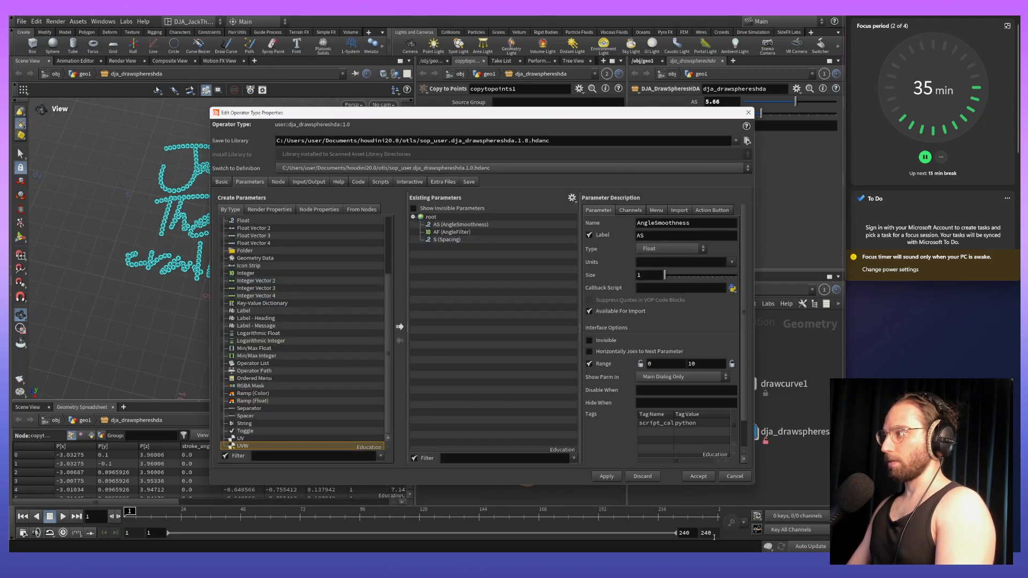
# Change the label of the Spacing parameter from the existing parameters to PlankDenisty.
pyautogui.doubleClick(472, 224)
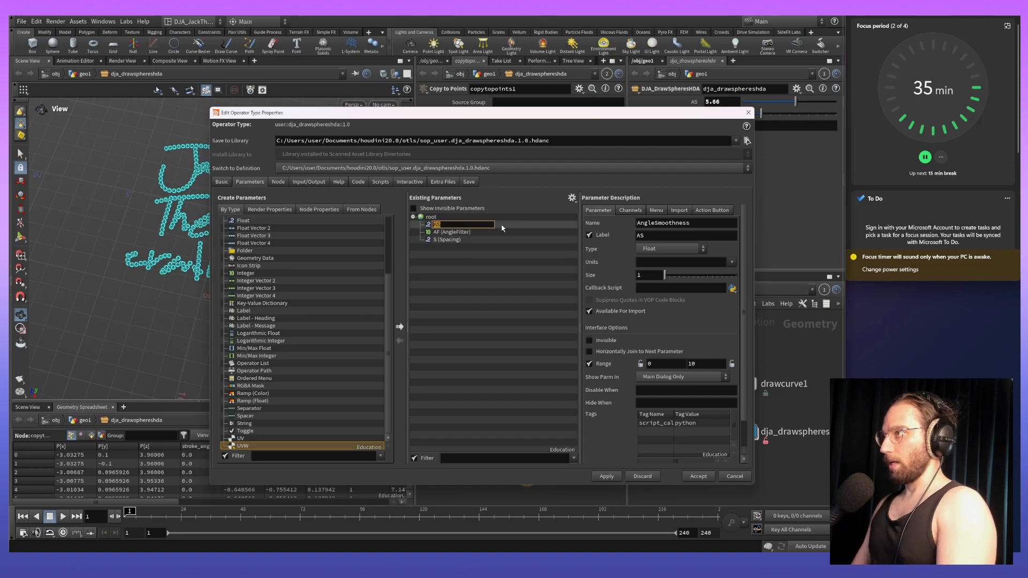
pyautogui.click(445, 239)
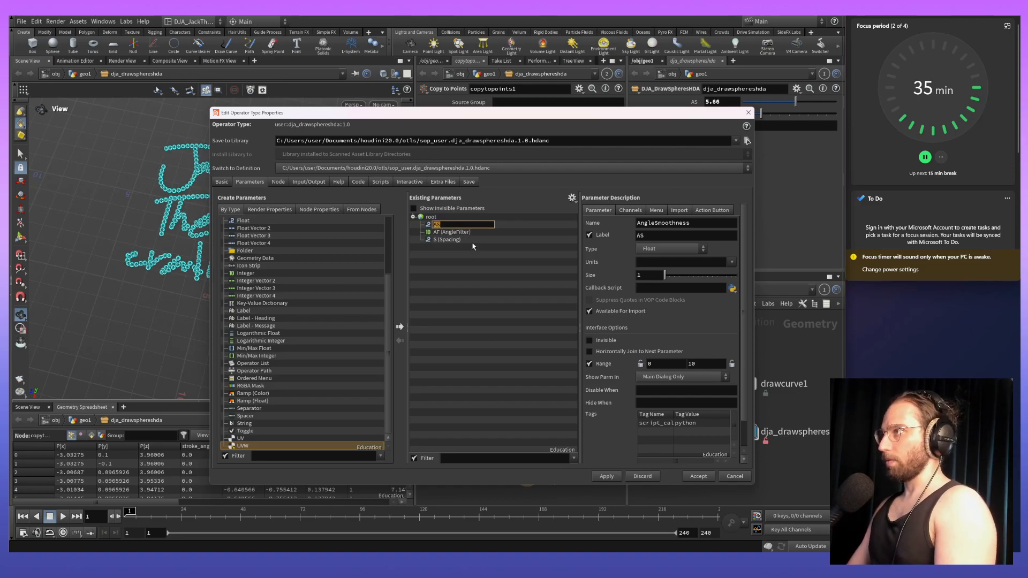
pyautogui.doubleClick(438, 240)
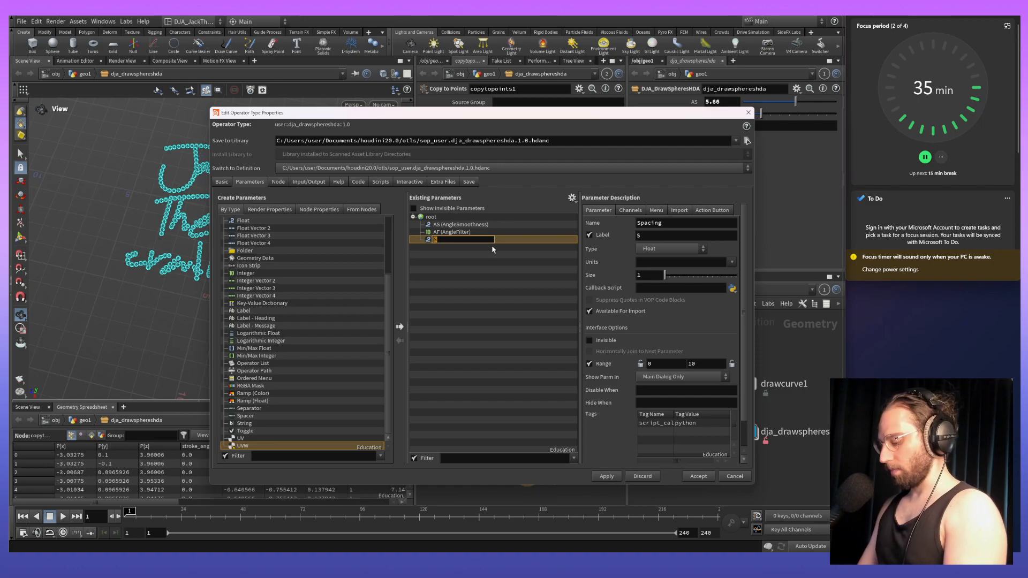
pyautogui.write('PlankDe')
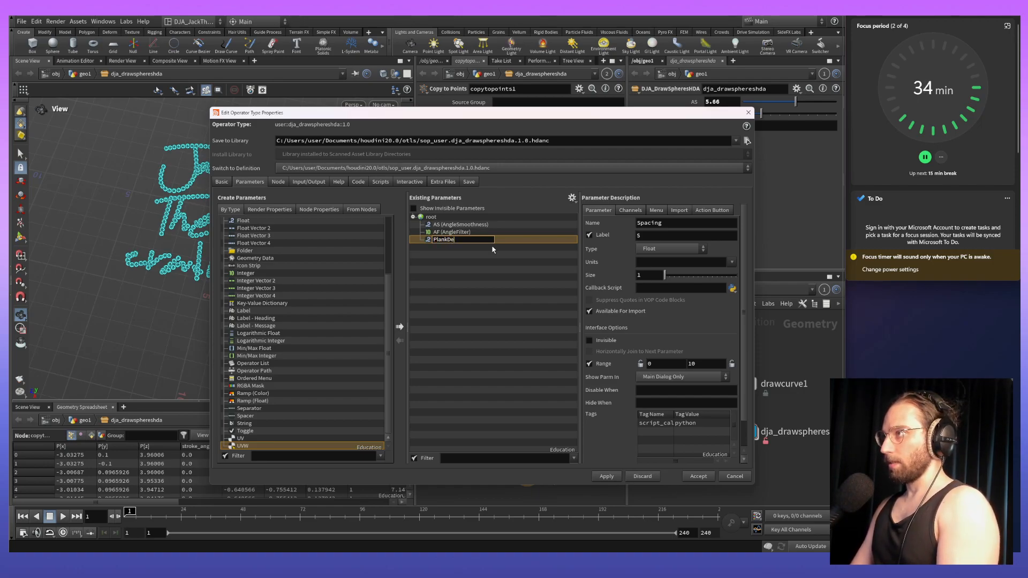
pyautogui.press('BackSpace')
pyautogui.press('BackSpace')
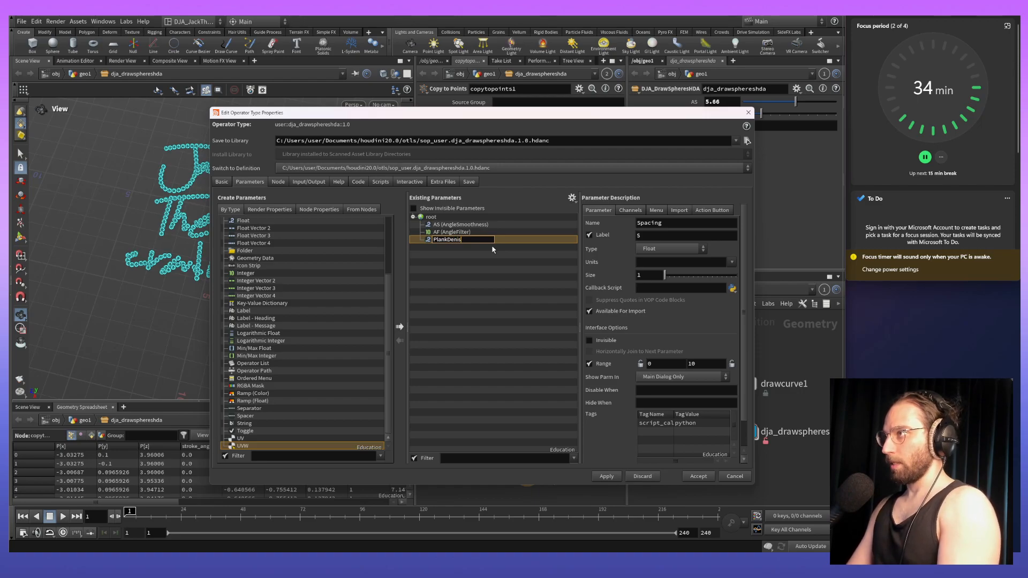
pyautogui.press('Return')
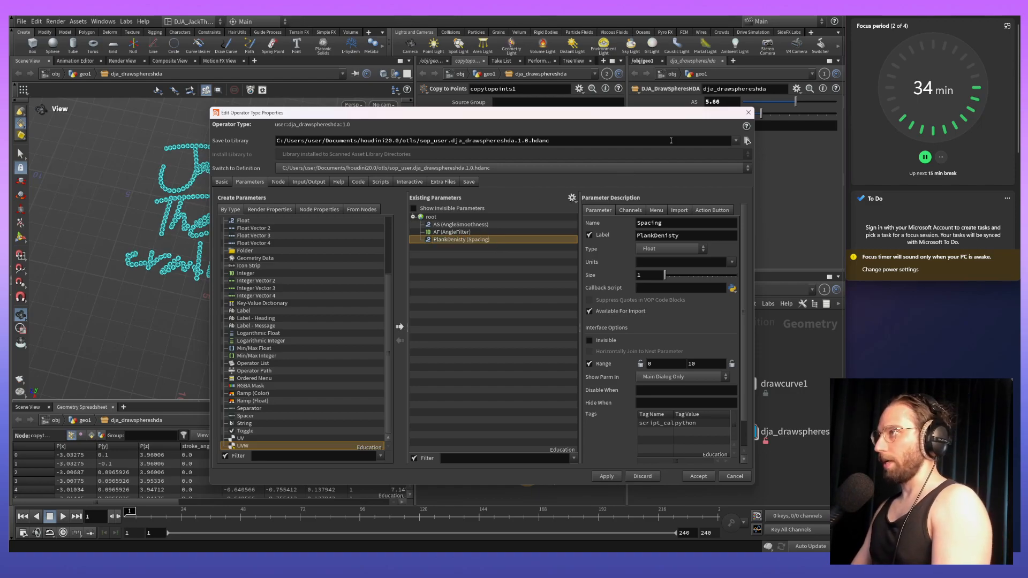
# Copy the PlankDenisty label into the same parameter's name, and apply and accept the type property changes.
pyautogui.doubleClick(441, 240)
pyautogui.hotkey('ctrl', 'c')
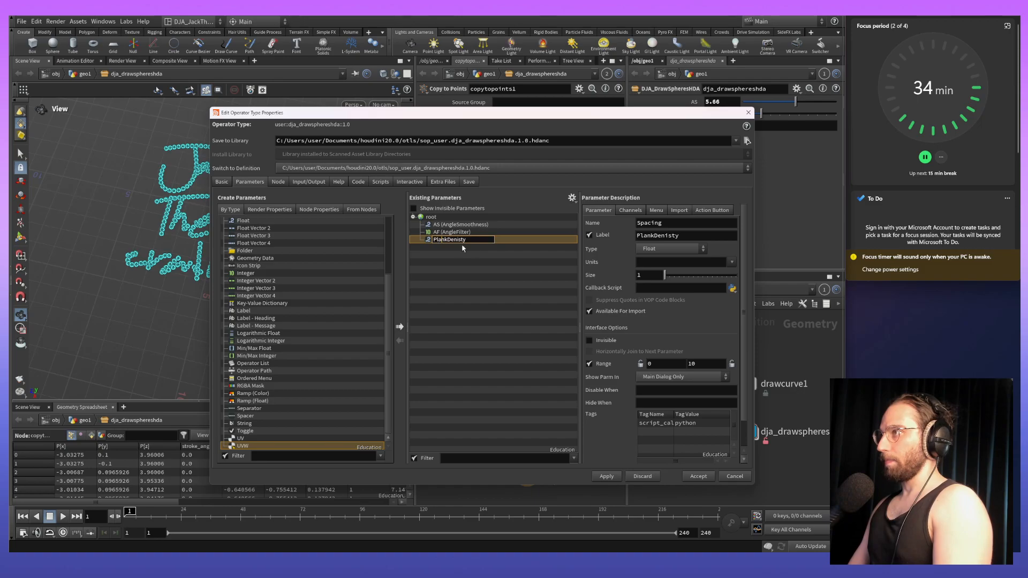
pyautogui.click(478, 226)
pyautogui.click(461, 242)
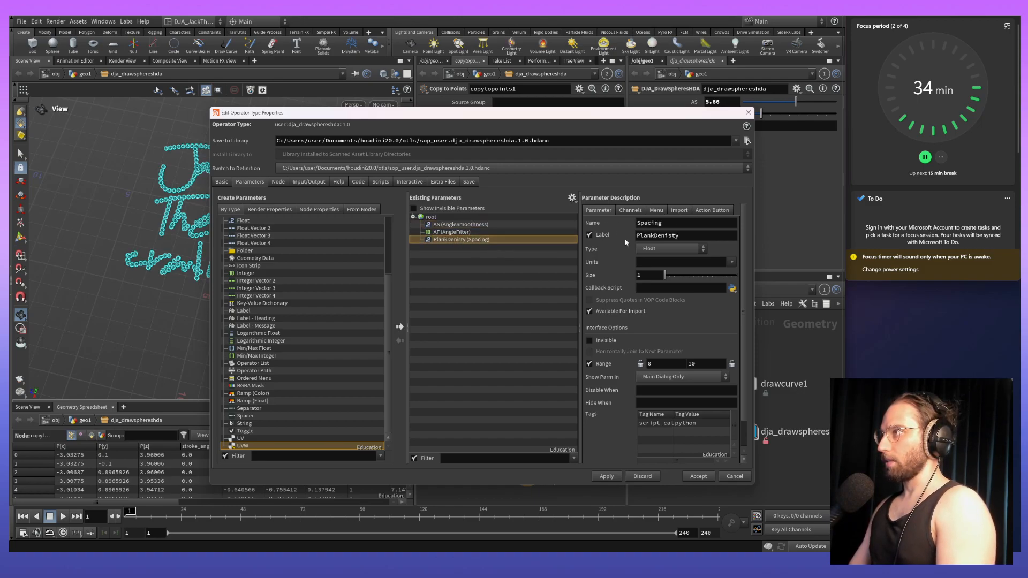
pyautogui.doubleClick(700, 224)
pyautogui.hotkey('ctrl', 'v')
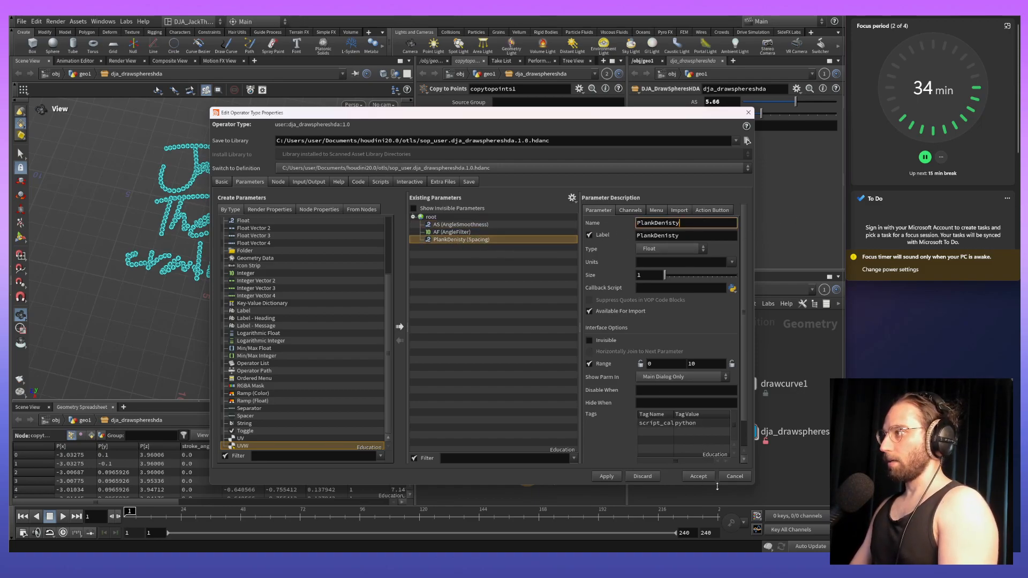
pyautogui.click(613, 477)
pyautogui.click(698, 476)
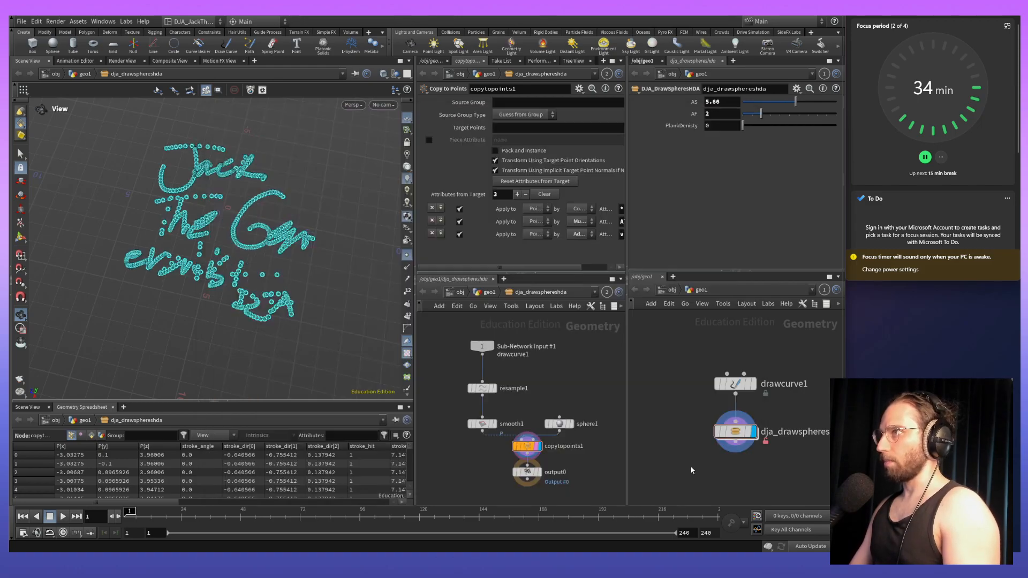
# Set PlankDenisty to 0.21 on the sphere HDA, and adjust the Plank Density of the bridge asset in its own window.
pyautogui.moveTo(295, 252); pyautogui.dragTo(317, 277, button='middle')
pyautogui.moveTo(317, 277); pyautogui.dragTo(321, 247)
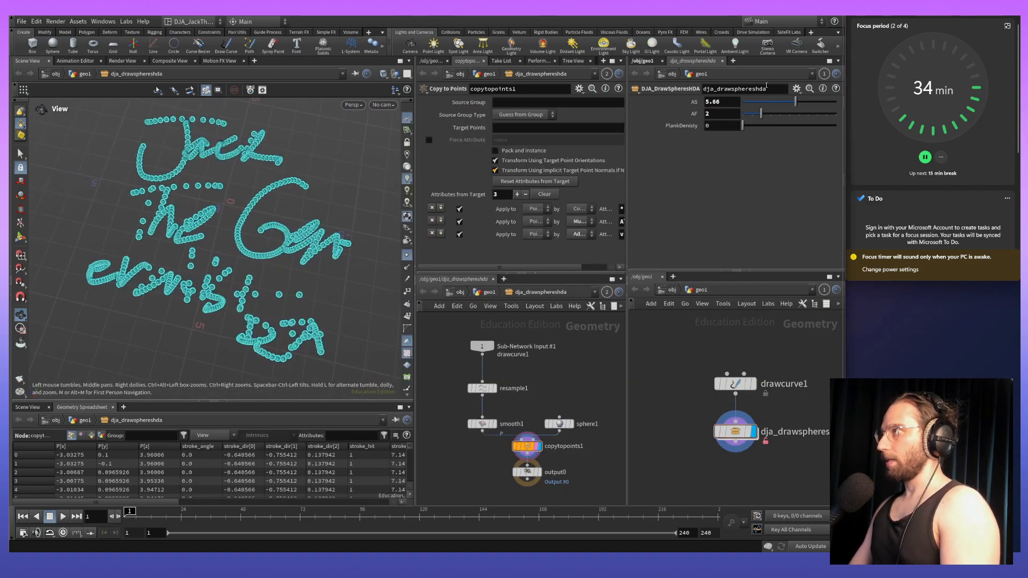
pyautogui.moveTo(743, 126)
pyautogui.mouseDown()
pyautogui.moveTo(753, 128)
pyautogui.moveTo(743, 126)
pyautogui.moveTo(745, 137)
pyautogui.mouseUp()
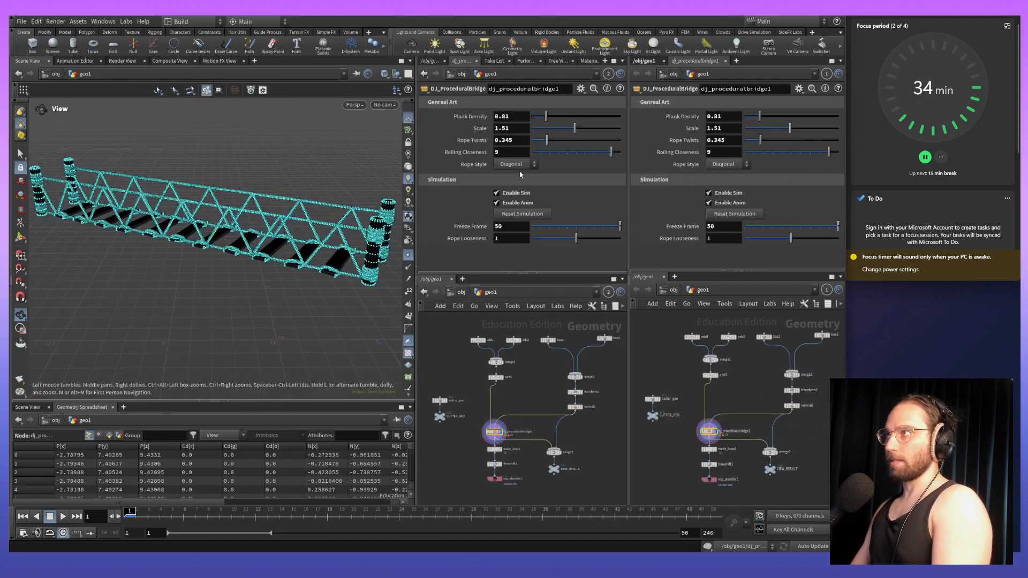
pyautogui.moveTo(546, 117); pyautogui.dragTo(570, 128)
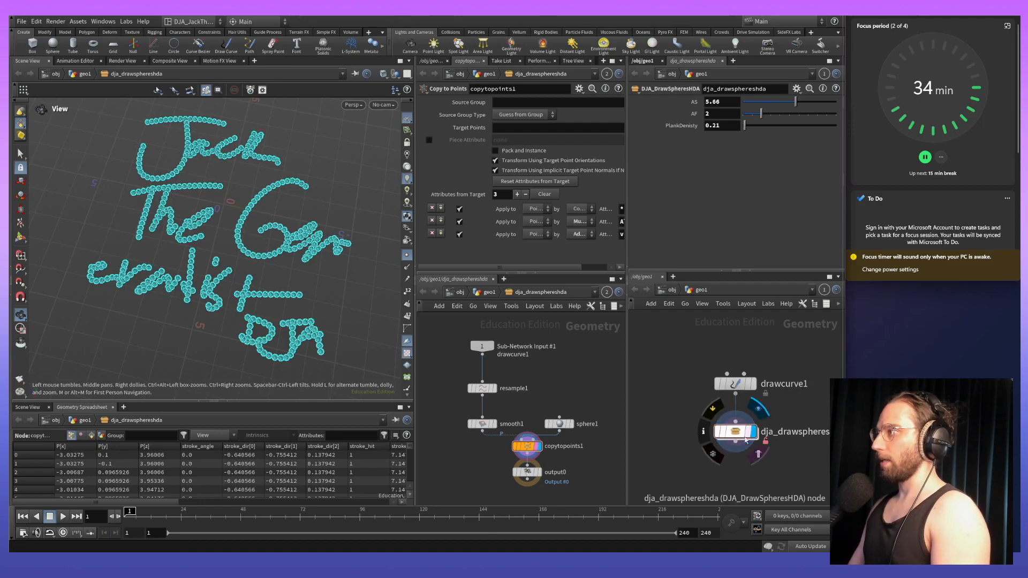
# Open the type properties of dja_drawspheresHDA and select the Float parameter type for creation.
pyautogui.rightClick(745, 432)
pyautogui.click(772, 546)
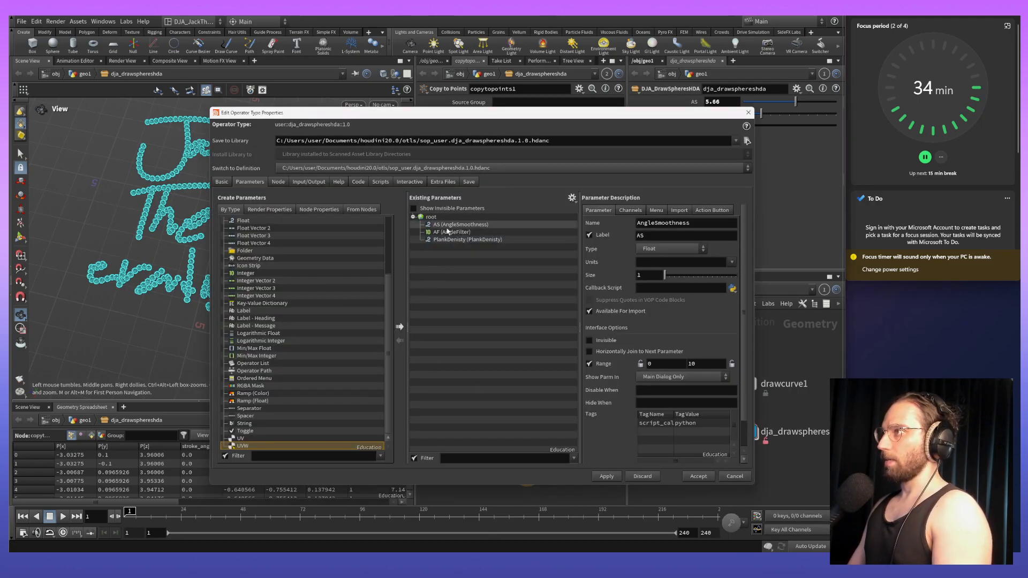
pyautogui.scroll(4, 289, 399)
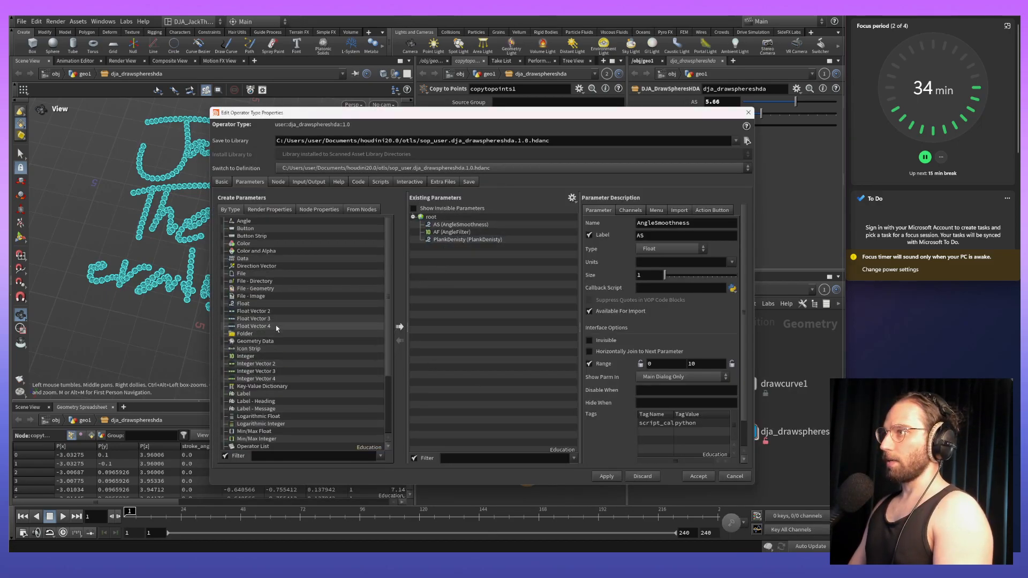
pyautogui.click(275, 304)
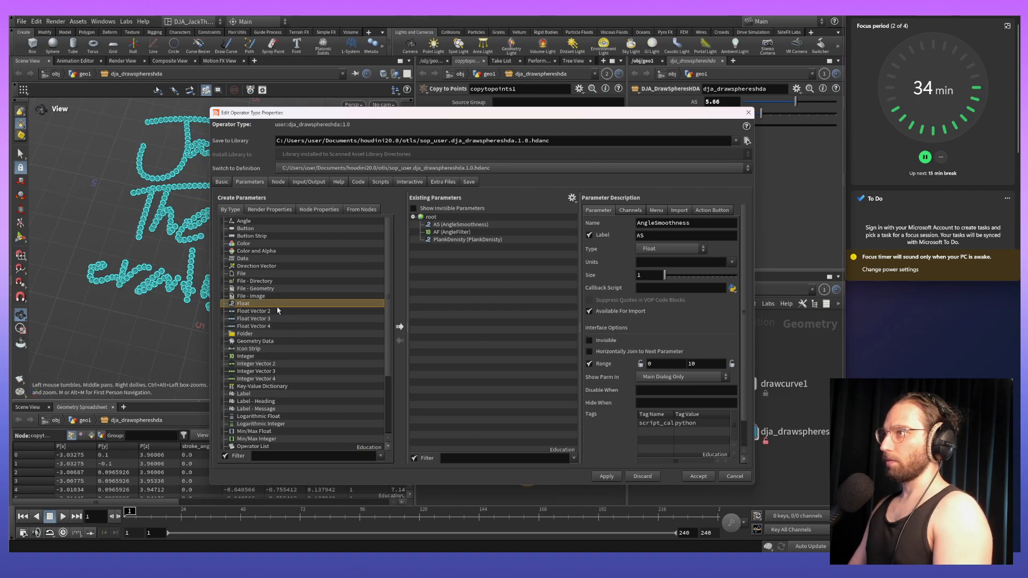
pyautogui.click(399, 327)
pyautogui.doubleClick(696, 223)
pyautogui.write('scale')
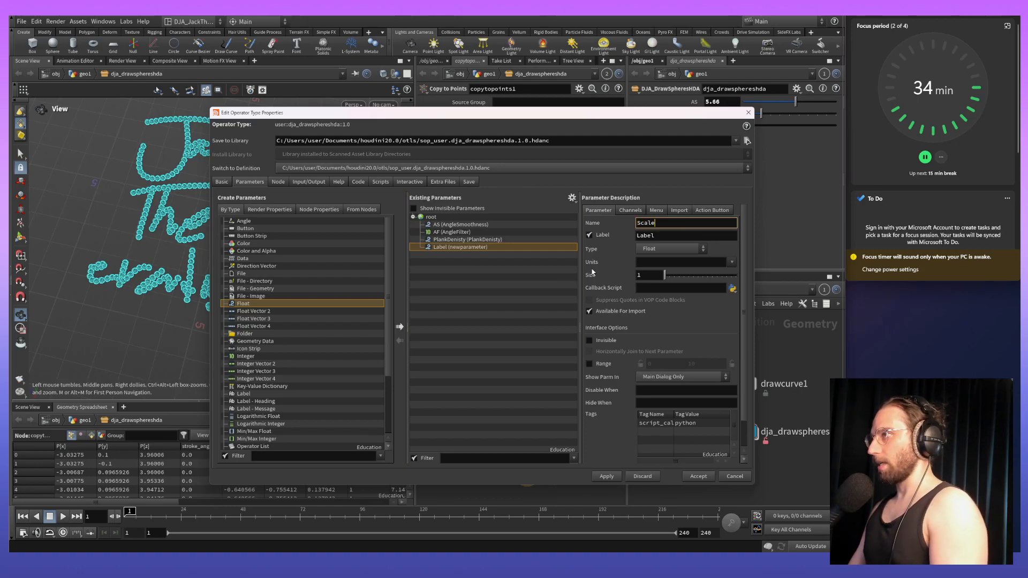
pyautogui.click(457, 225)
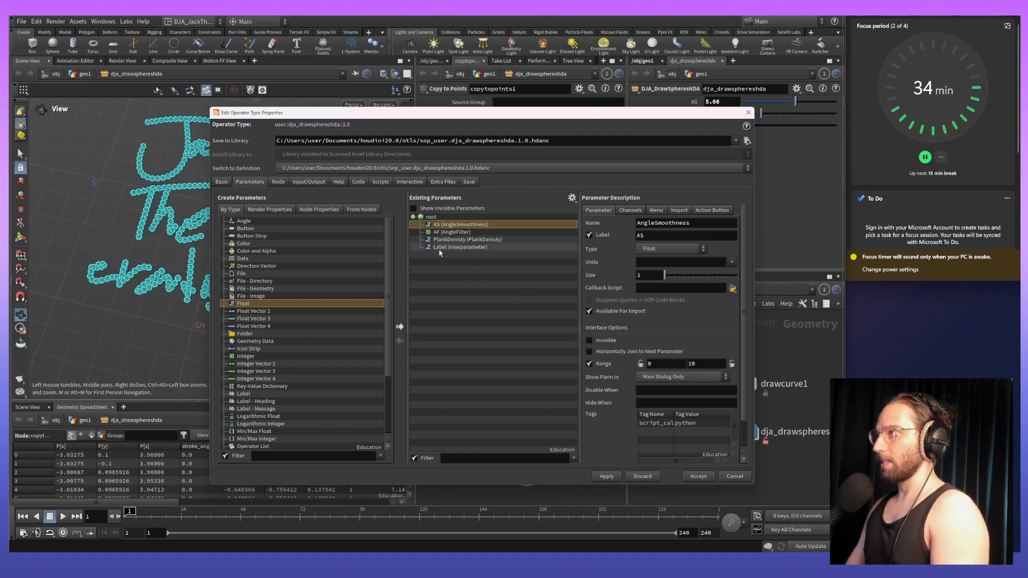
pyautogui.click(441, 249)
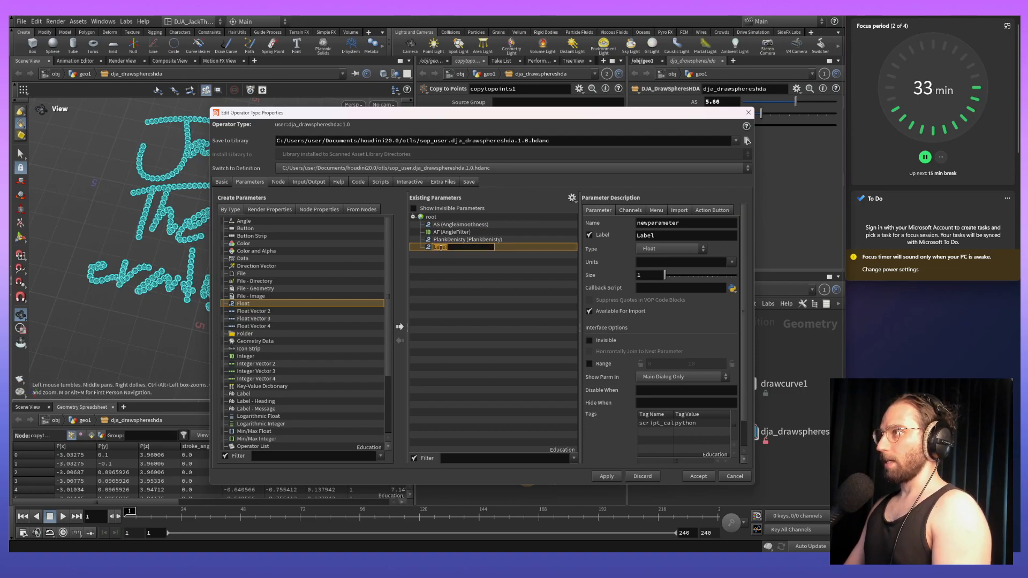
pyautogui.click(464, 224)
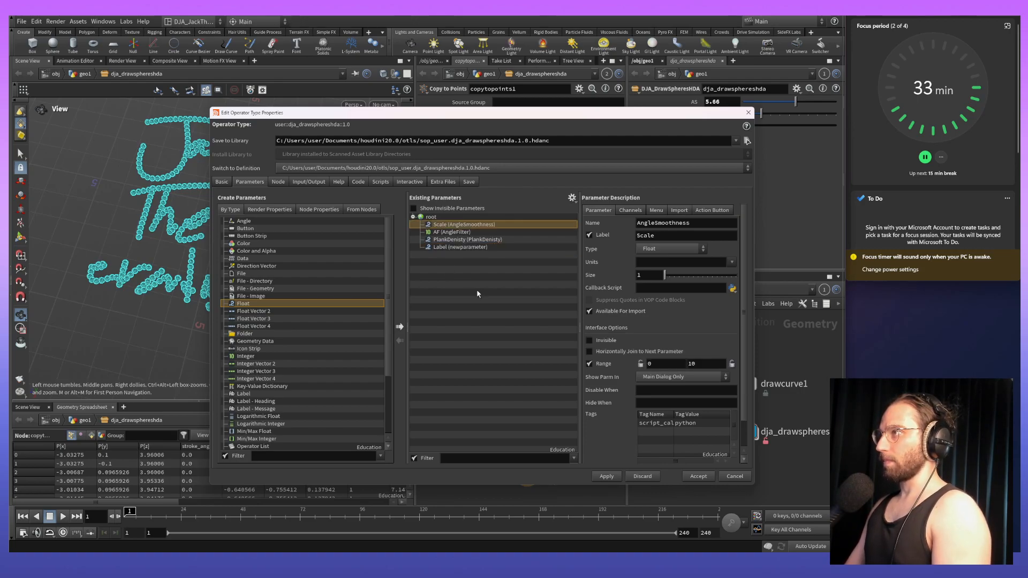
pyautogui.doubleClick(450, 247)
pyautogui.write('Scale')
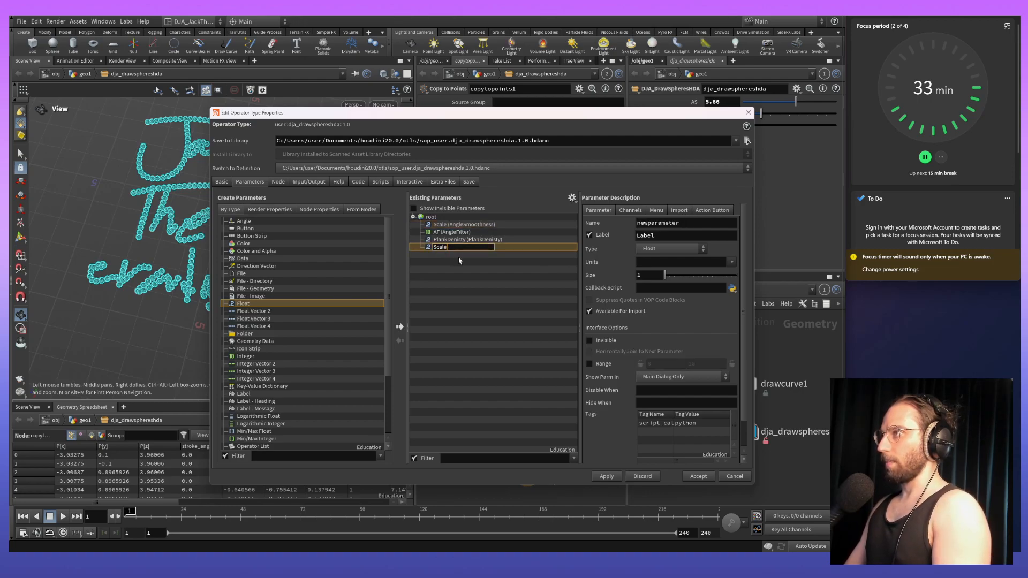
pyautogui.press('Return')
pyautogui.click(471, 225)
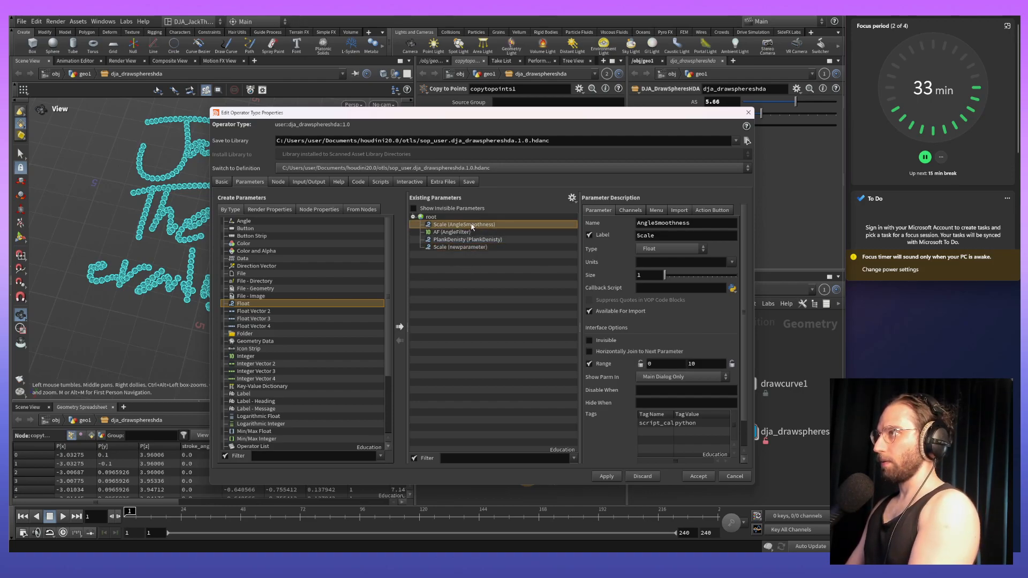
pyautogui.press('Delete')
pyautogui.click(477, 240)
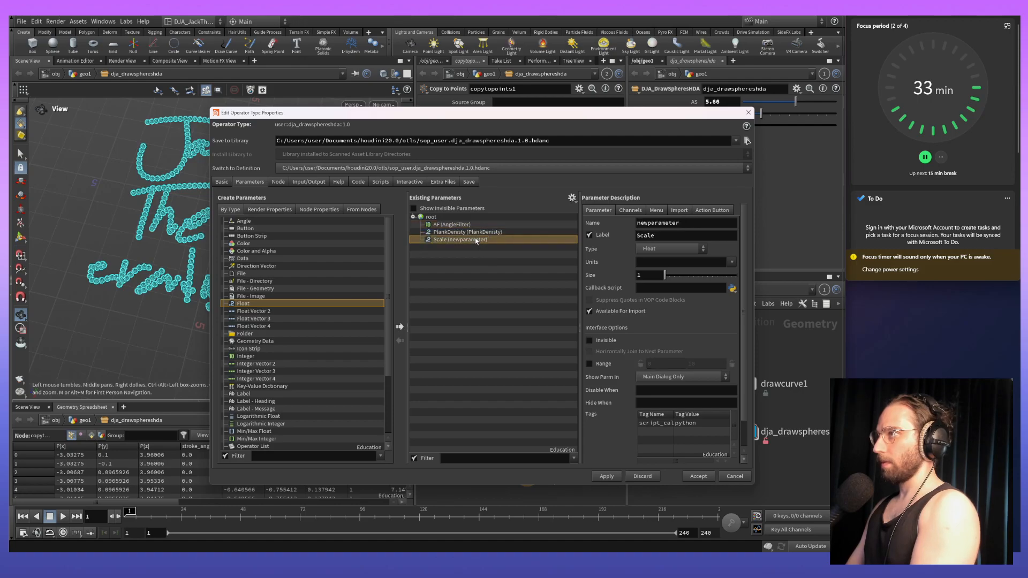
pyautogui.hotkey('ctrl', 'z')
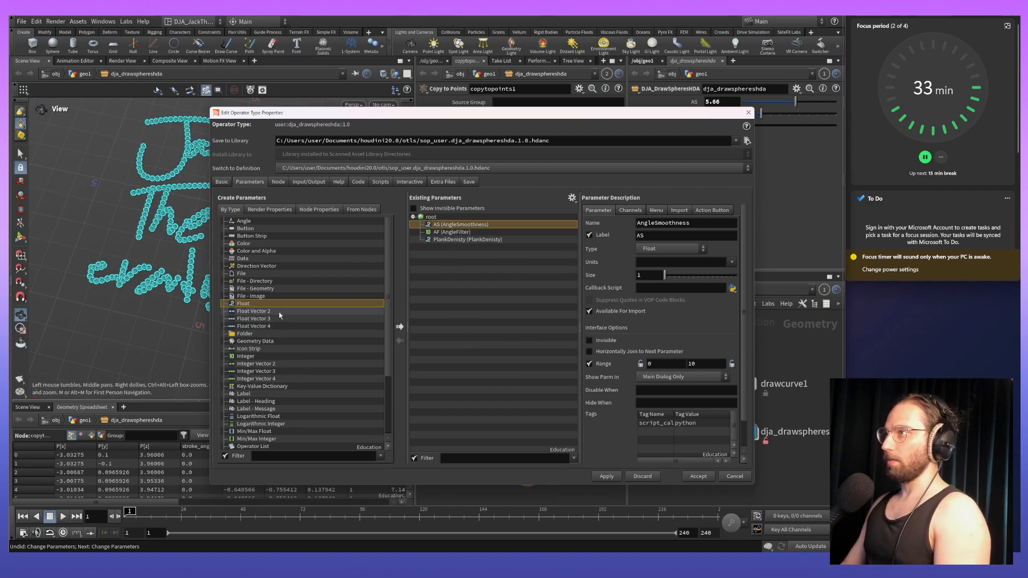
# Add a Float parameter below AS in the existing parameters, with both label and name set to Scale.
pyautogui.click(399, 326)
pyautogui.doubleClick(445, 232)
pyautogui.write('Scale')
pyautogui.press('Return')
pyautogui.doubleClick(676, 225)
pyautogui.write('Scale')
pyautogui.press('Return')
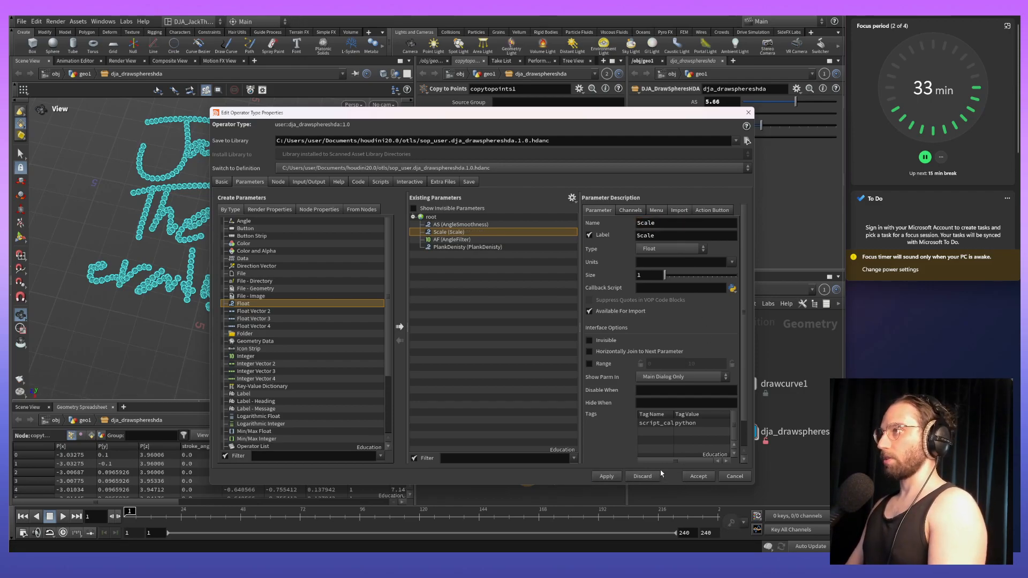
# Switch to the procedural bridge window, set Rope Twists to 0.52, and turn off the point display.
pyautogui.hotkey('alt', 'Tab')
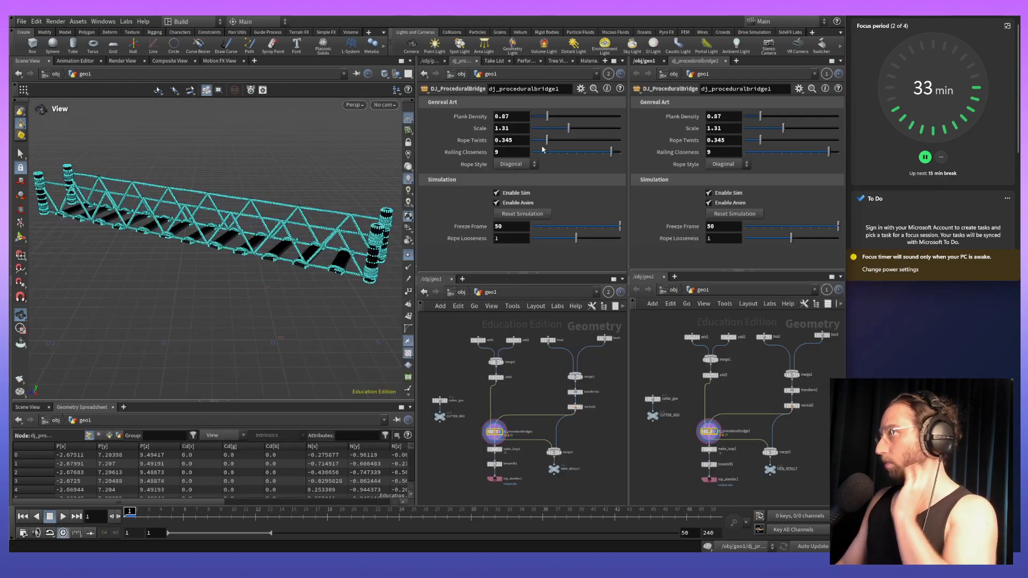
pyautogui.moveTo(548, 142); pyautogui.dragTo(554, 140)
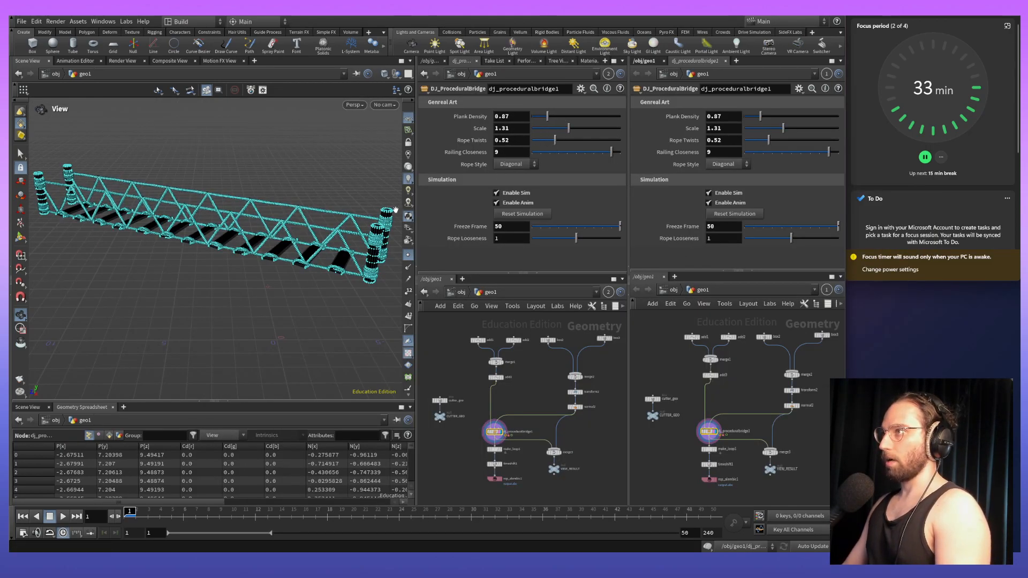
pyautogui.scroll(5, 311, 124)
pyautogui.moveTo(311, 124); pyautogui.dragTo(312, 221, button='right')
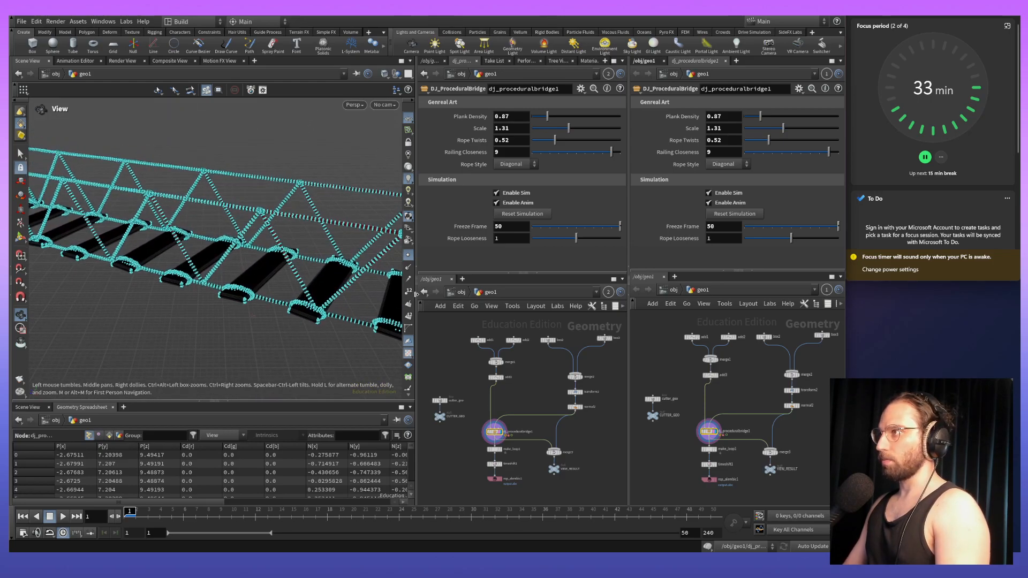
pyautogui.click(408, 255)
pyautogui.moveTo(289, 244); pyautogui.dragTo(259, 289, button='middle')
pyautogui.moveTo(259, 289); pyautogui.dragTo(261, 143, button='right')
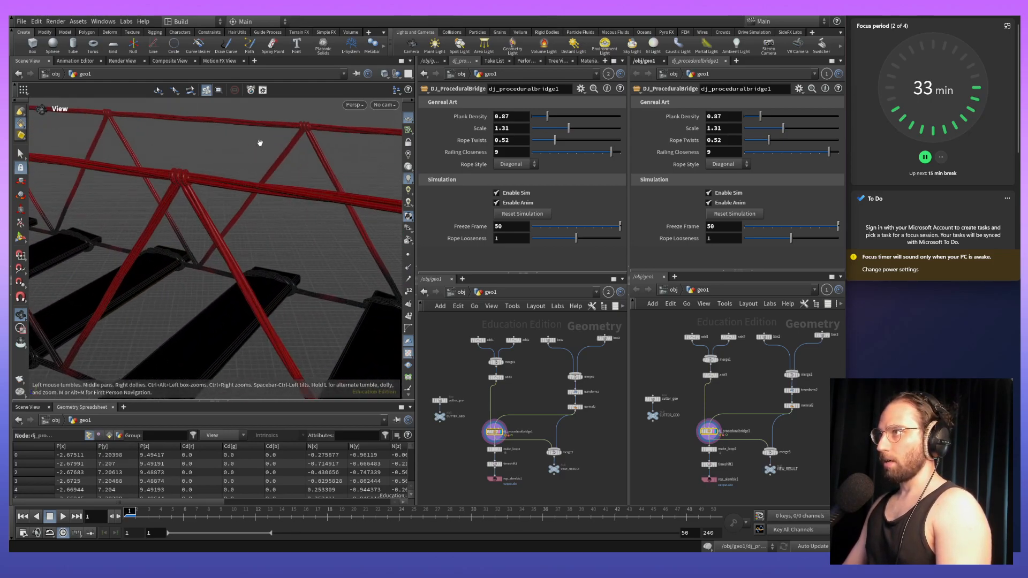
# Try a stronger Rope Twists value on the bridge and settle on 1.103.
pyautogui.moveTo(555, 140); pyautogui.dragTo(586, 140)
pyautogui.moveTo(239, 206); pyautogui.dragTo(252, 147, button='right')
pyautogui.moveTo(252, 147); pyautogui.dragTo(254, 252)
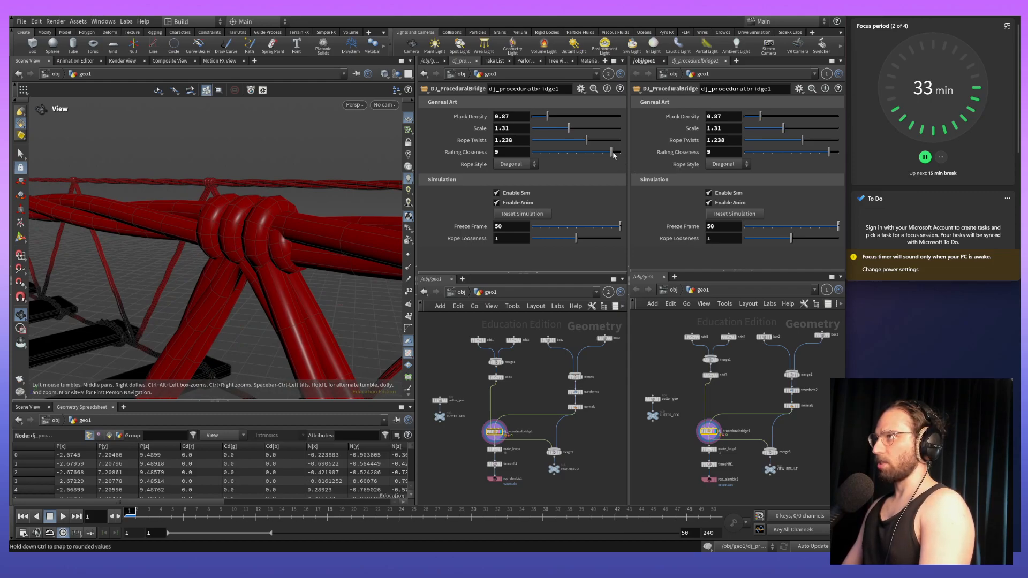
pyautogui.moveTo(594, 137); pyautogui.dragTo(583, 145)
pyautogui.moveTo(323, 191); pyautogui.dragTo(301, 381, button='right')
pyautogui.moveTo(281, 209); pyautogui.dragTo(274, 312, button='right')
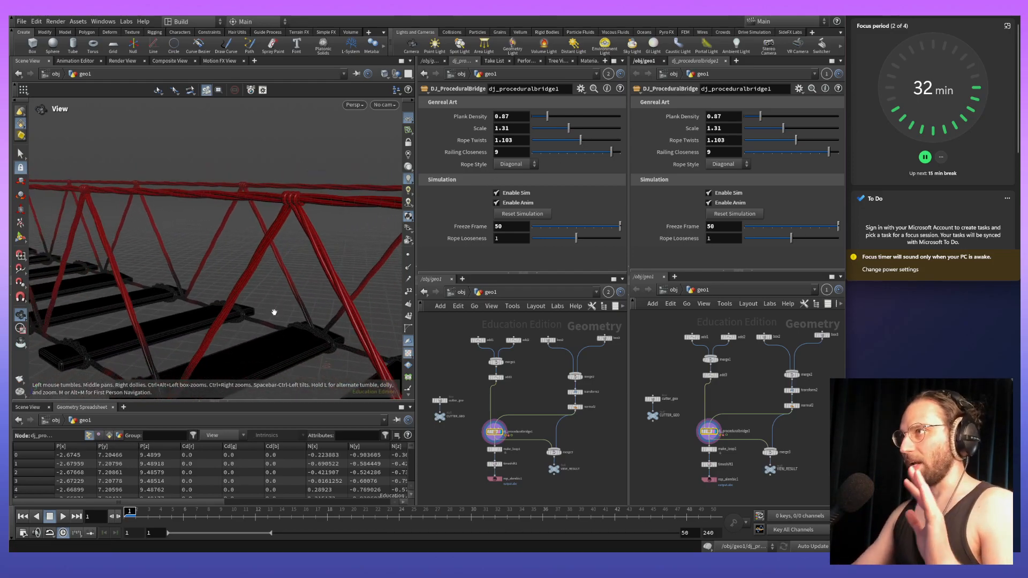
# Examine the spacing of the bridge's diagonal rope railings and planks from several angles.
pyautogui.press('z')
pyautogui.moveTo(200, 274); pyautogui.dragTo(294, 220, button='middle')
pyautogui.moveTo(294, 220); pyautogui.dragTo(279, 316, button='right')
pyautogui.moveTo(264, 250); pyautogui.dragTo(255, 277, button='right')
pyautogui.moveTo(281, 278)
pyautogui.mouseDown()
pyautogui.moveTo(328, 254)
pyautogui.moveTo(315, 232)
pyautogui.moveTo(333, 239)
pyautogui.moveTo(320, 239)
pyautogui.mouseUp()
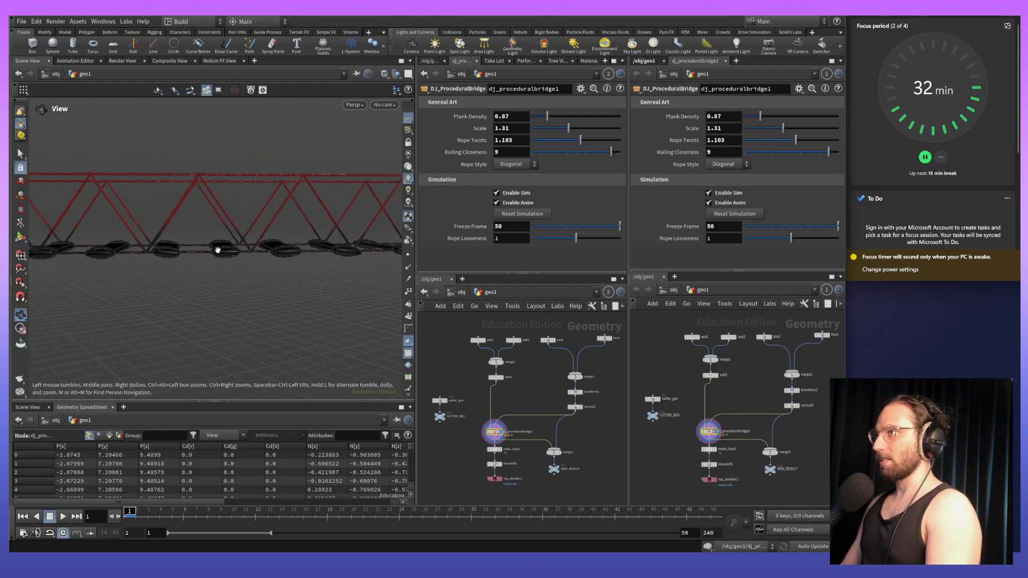
pyautogui.moveTo(352, 266); pyautogui.dragTo(292, 317, button='middle')
pyautogui.moveTo(292, 317); pyautogui.dragTo(299, 221, button='right')
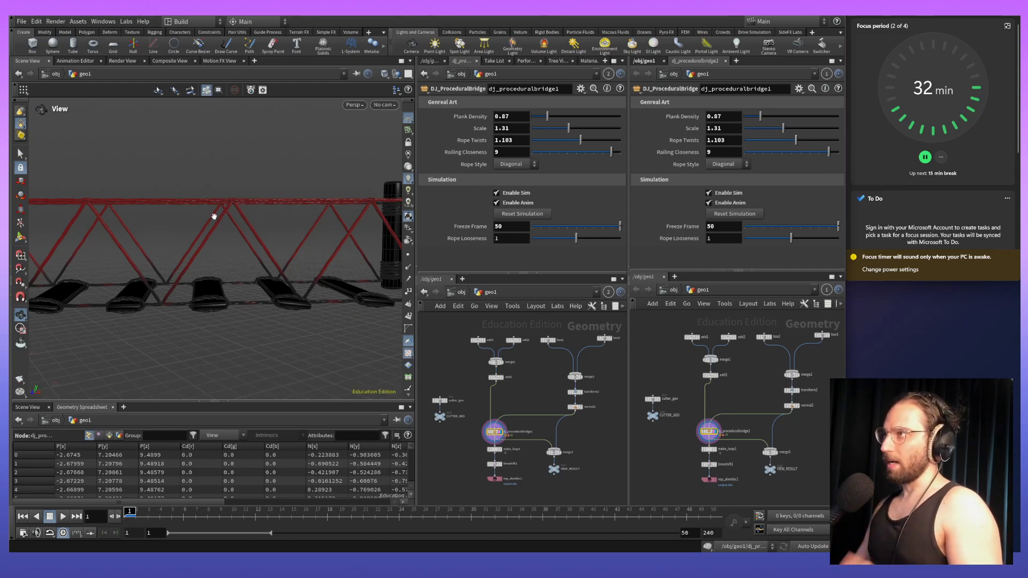
pyautogui.moveTo(278, 220); pyautogui.dragTo(309, 286)
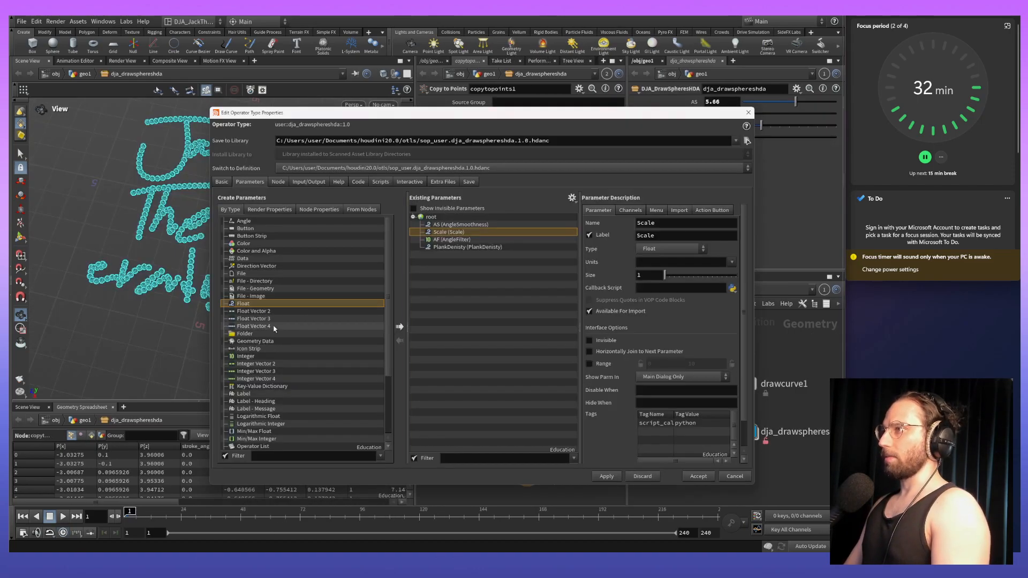
# In the sphere HDA's type properties, add a Float parameter at the end of the existing parameters and name it RopeTwist.
pyautogui.moveTo(373, 309); pyautogui.dragTo(496, 296)
pyautogui.doubleClick(699, 224)
pyautogui.write('RopeTwist')
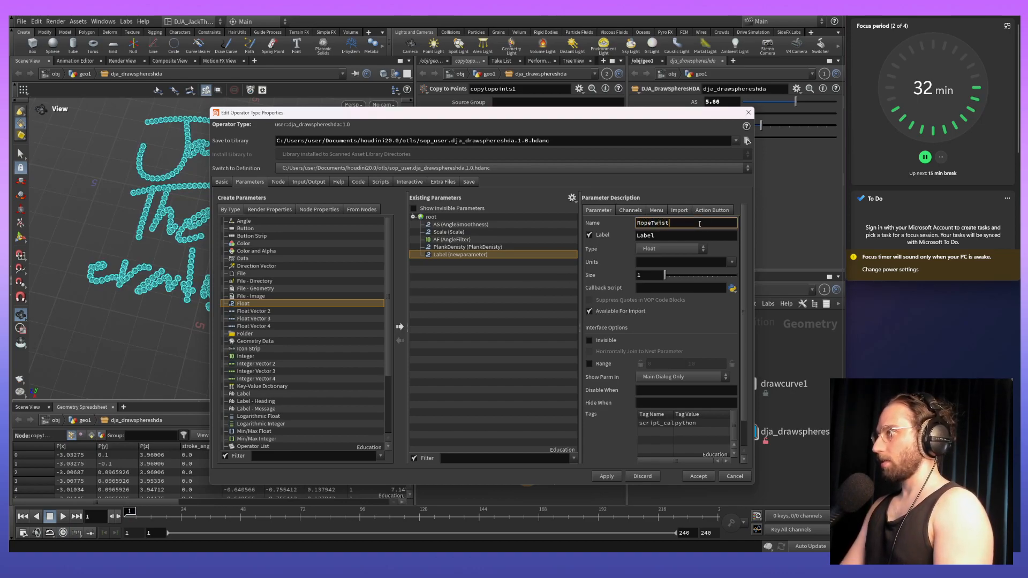
pyautogui.press('Return')
# Change the label of the AngleSmoothness parameter to RopeTwist and apply the type property changes.
pyautogui.doubleClick(440, 255)
pyautogui.hotkey('ctrl', 'a')
pyautogui.write('RopeTwist')
pyautogui.press('Return')
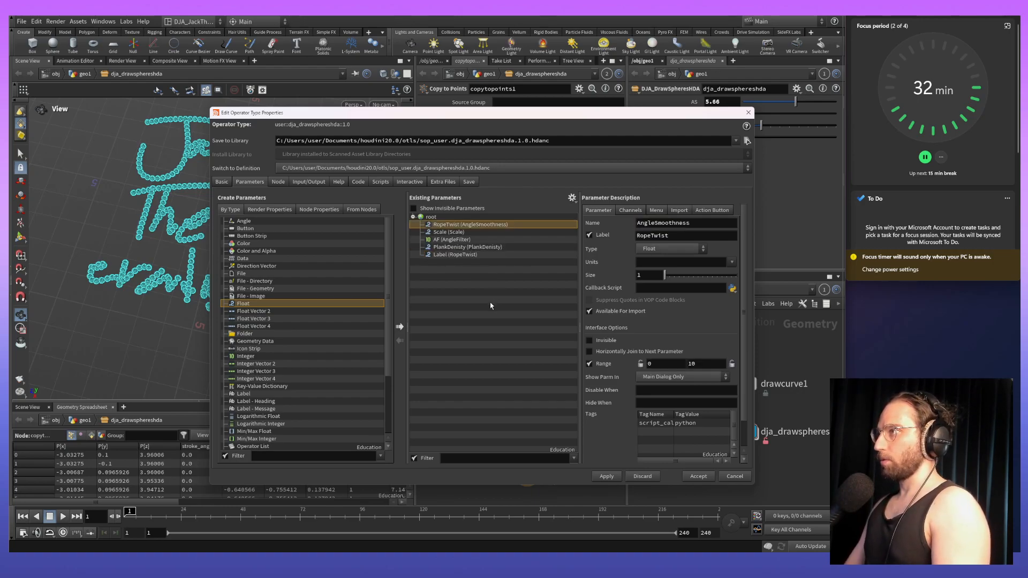
pyautogui.click(608, 476)
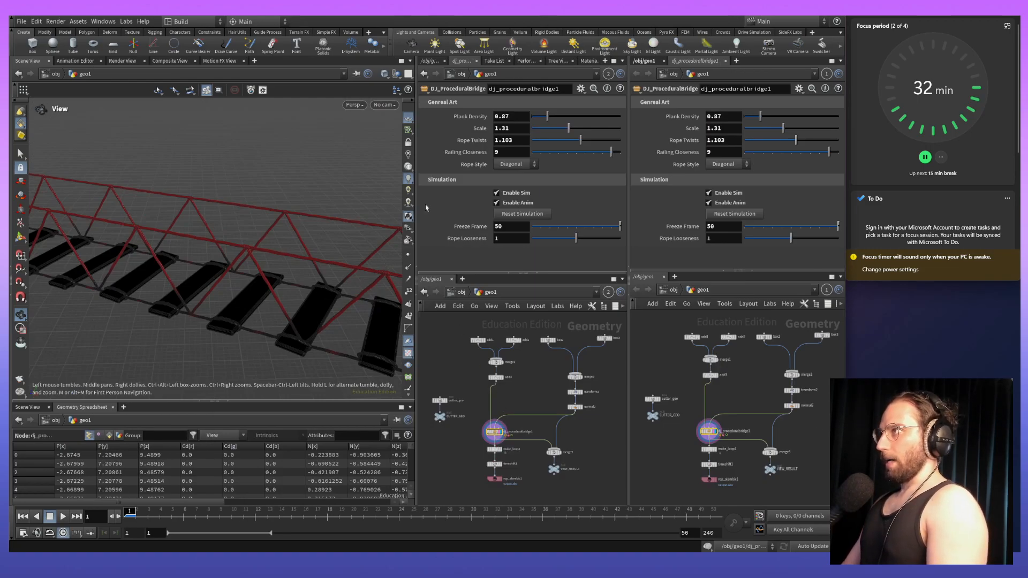
# In the bridge window, try Railing Closeness at 5 and set it to 6.
pyautogui.moveTo(233, 229); pyautogui.dragTo(262, 358, button='right')
pyautogui.moveTo(611, 154); pyautogui.dragTo(578, 154)
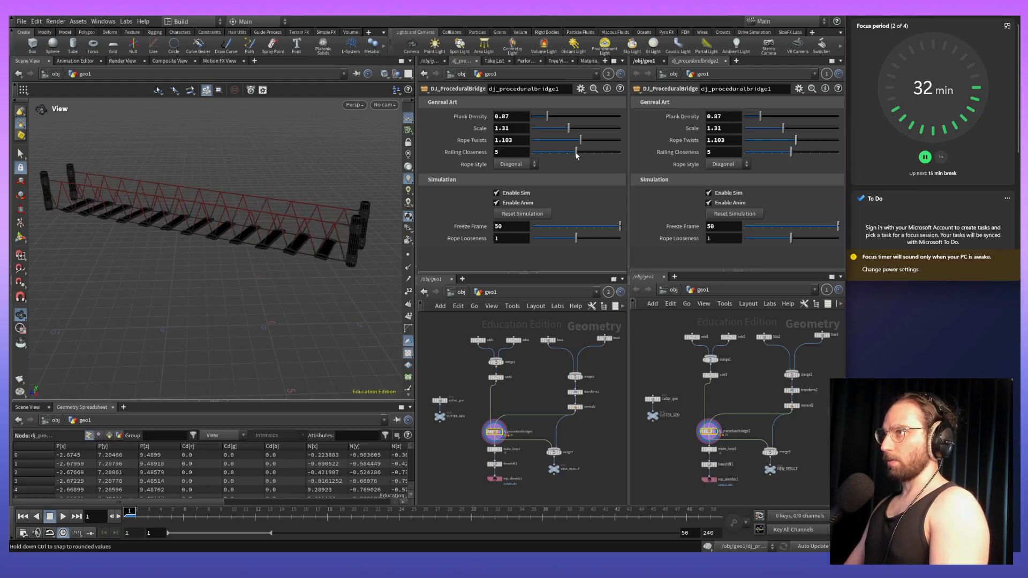
pyautogui.moveTo(160, 267); pyautogui.dragTo(345, 223)
pyautogui.moveTo(576, 153)
pyautogui.mouseDown()
pyautogui.moveTo(559, 154)
pyautogui.moveTo(584, 154)
pyautogui.mouseUp()
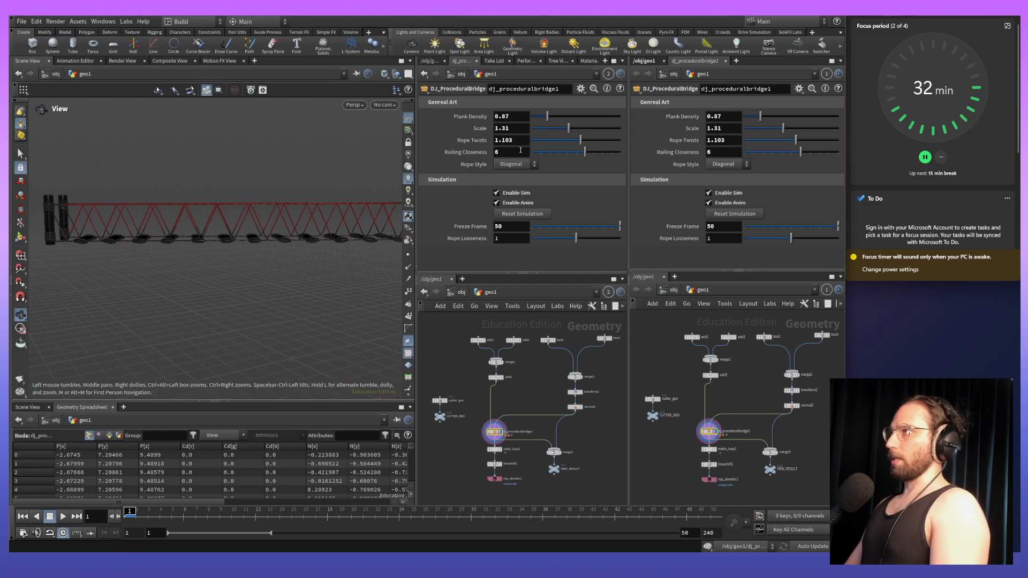
pyautogui.moveTo(216, 213); pyautogui.dragTo(202, 230)
# Return to the sphere HDA's type properties, add an Integer parameter named RailingClosness at the end of the list, and accept the changes.
pyautogui.hotkey('alt', 'Tab')
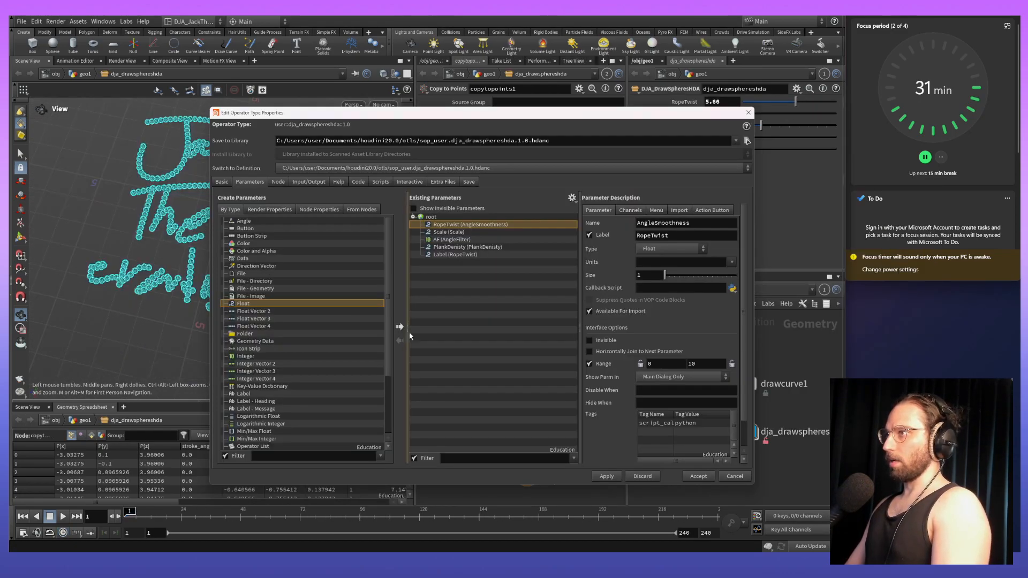
pyautogui.hotkey('alt', 'Tab')
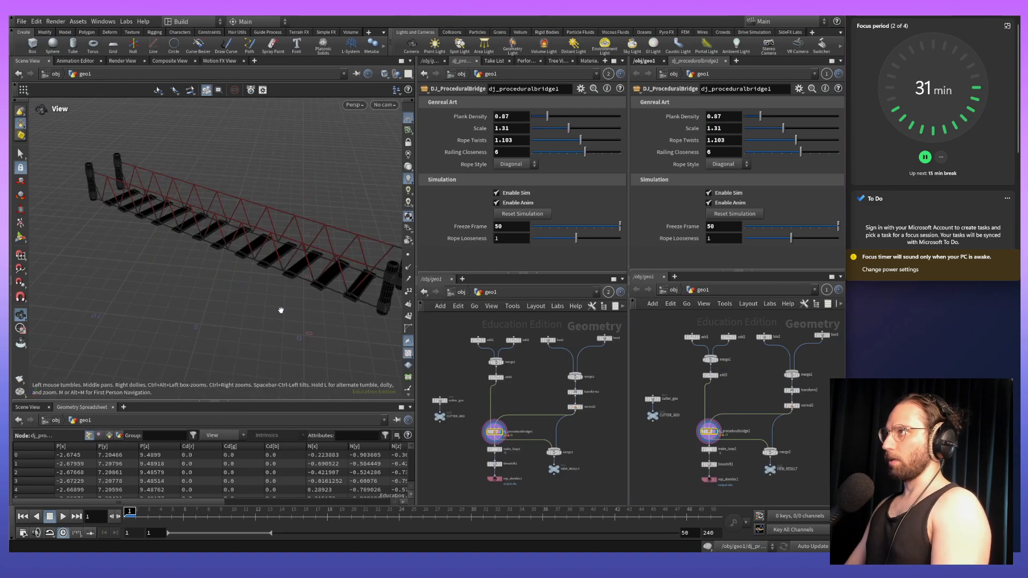
pyautogui.hotkey('alt', 'Tab')
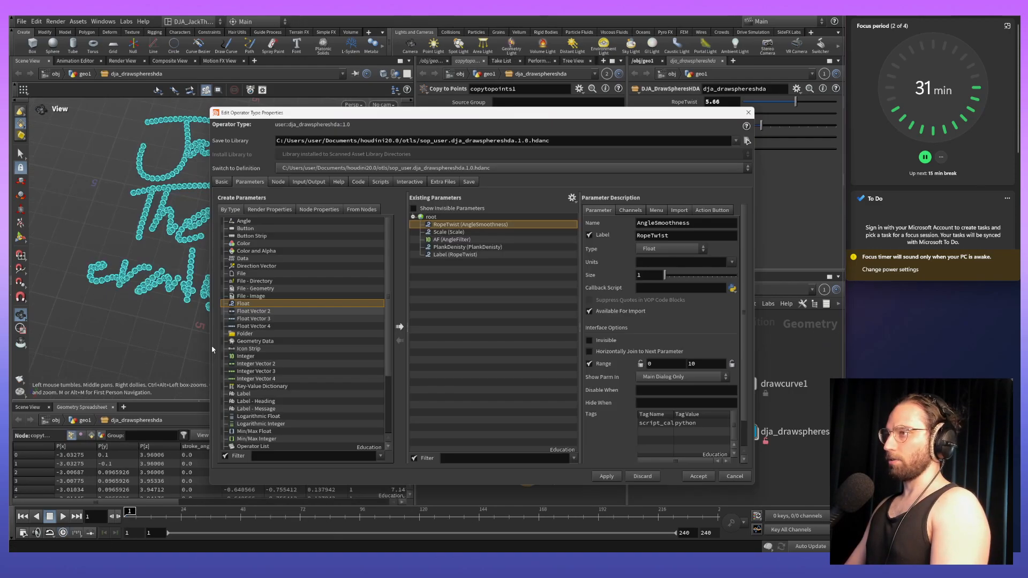
pyautogui.moveTo(261, 357); pyautogui.dragTo(469, 300)
pyautogui.doubleClick(679, 223)
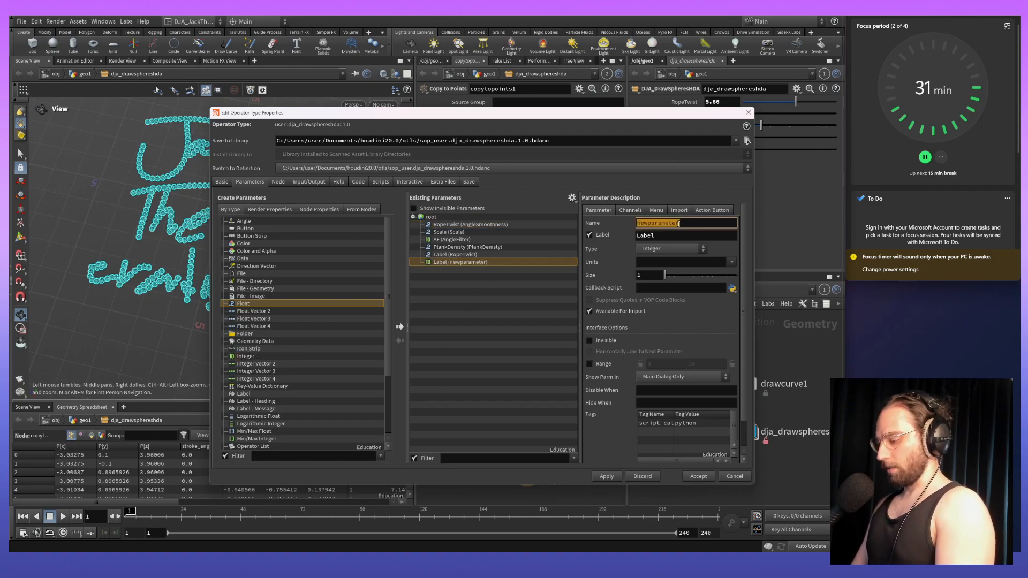
pyautogui.write('RailingClos')
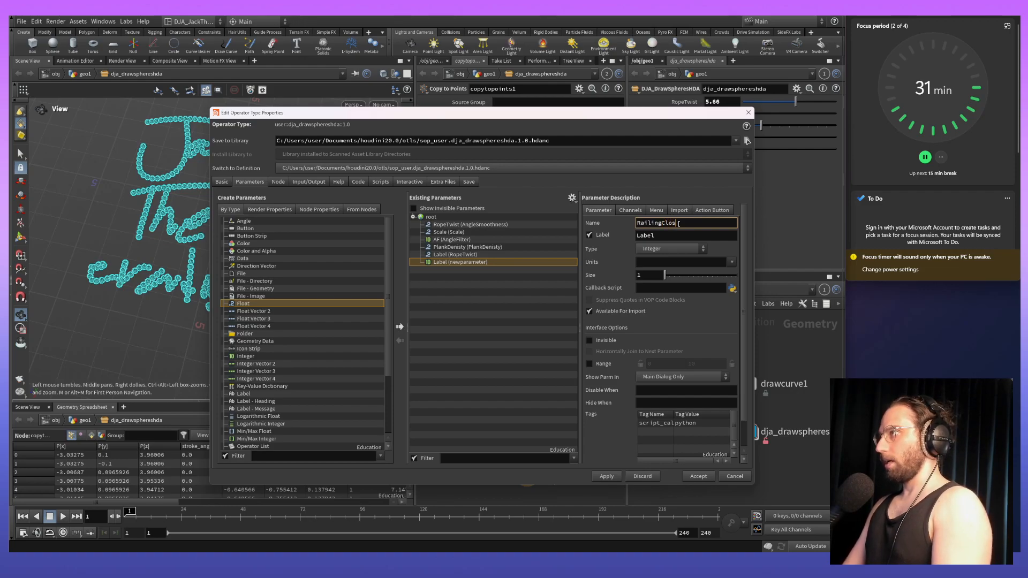
pyautogui.write('ness')
pyautogui.press('Return')
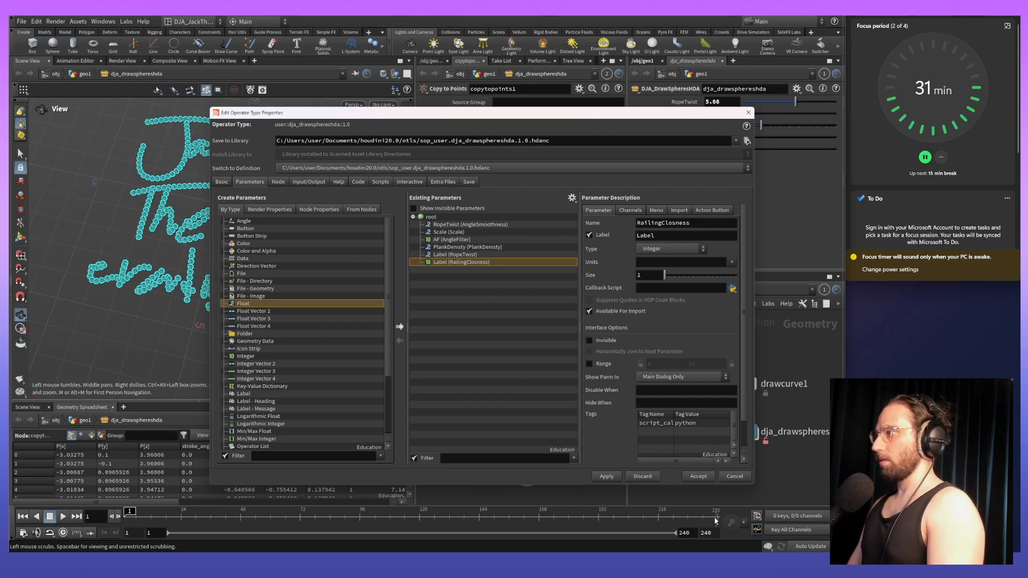
pyautogui.click(698, 476)
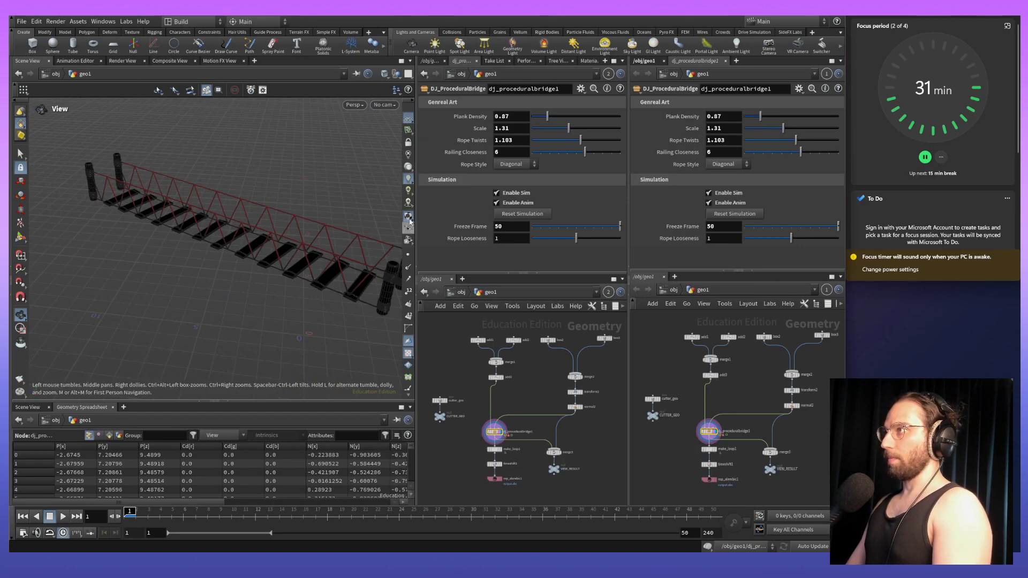
# Switch the bridge's Rope Style to Cargo Net in the procedural bridge window.
pyautogui.click(515, 167)
pyautogui.click(523, 185)
pyautogui.moveTo(324, 246); pyautogui.dragTo(267, 307)
pyautogui.moveTo(266, 307); pyautogui.dragTo(281, 226, button='right')
# Examine the cargo net railing's rope twists, intersections and planks up close from several angles.
pyautogui.moveTo(216, 215); pyautogui.dragTo(163, 156)
pyautogui.moveTo(227, 201); pyautogui.dragTo(189, 299)
pyautogui.moveTo(228, 345); pyautogui.dragTo(232, 297)
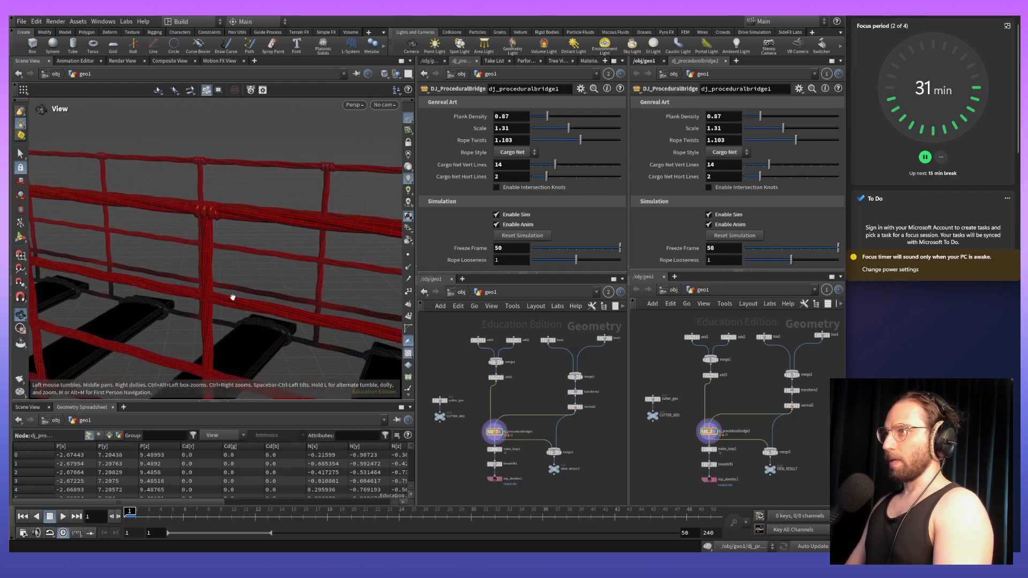
pyautogui.moveTo(248, 270); pyautogui.dragTo(259, 303, button='right')
pyautogui.moveTo(260, 303); pyautogui.dragTo(313, 266)
pyautogui.moveTo(212, 252); pyautogui.dragTo(236, 214)
pyautogui.moveTo(235, 215); pyautogui.dragTo(264, 124, button='right')
pyautogui.moveTo(264, 125); pyautogui.dragTo(278, 171)
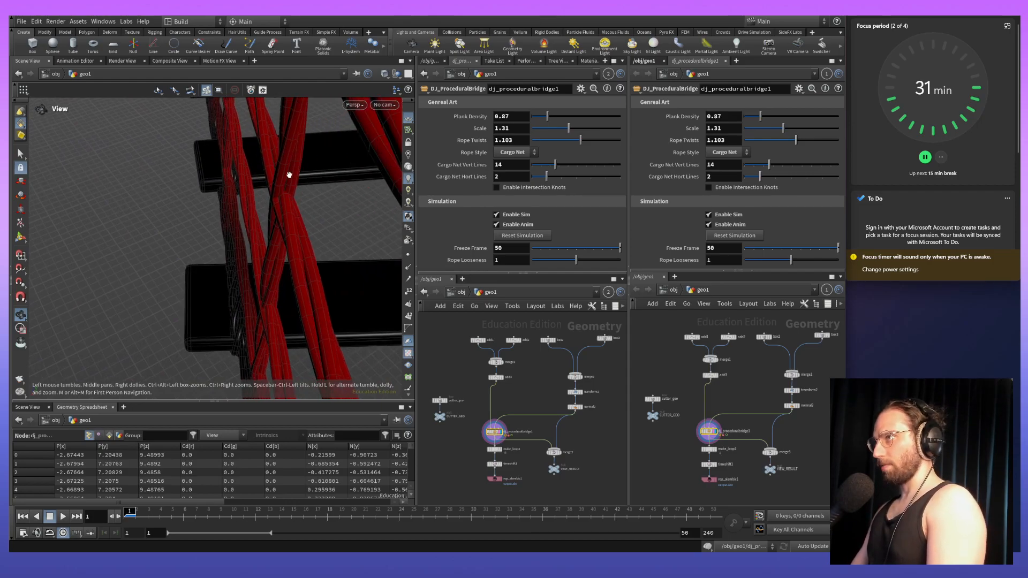
# Switch the bridge's Rope Style from Cargo Net to Diagonal.
pyautogui.moveTo(301, 238); pyautogui.dragTo(325, 259)
pyautogui.moveTo(557, 167)
pyautogui.mouseDown()
pyautogui.moveTo(542, 165)
pyautogui.moveTo(555, 163)
pyautogui.mouseUp()
pyautogui.moveTo(115, 282); pyautogui.dragTo(399, 205)
pyautogui.click(514, 152)
pyautogui.click(520, 167)
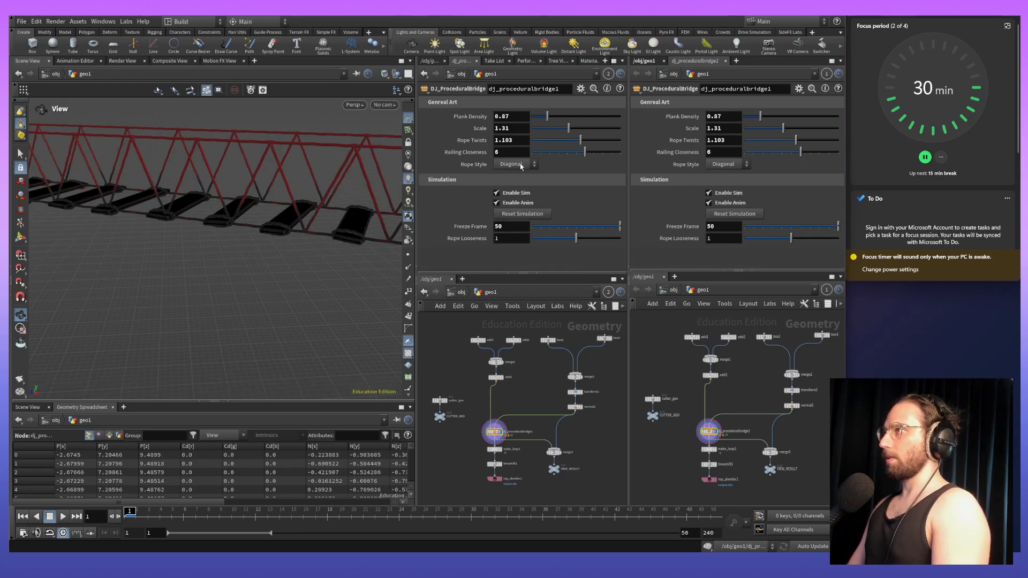
# Try turning off Enable Anim in the bridge's simulation settings and undo the change.
pyautogui.click(512, 196)
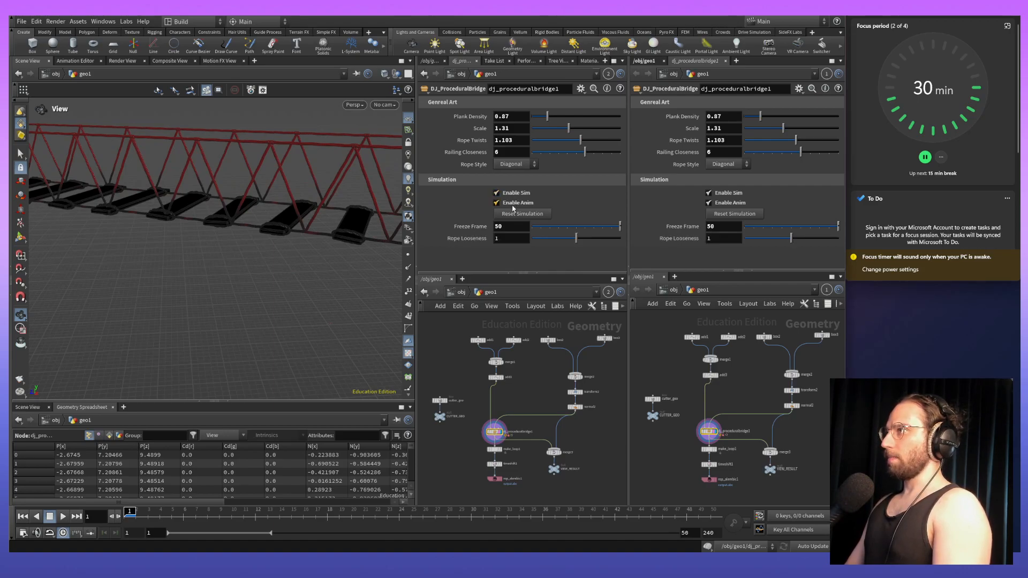
pyautogui.click(514, 205)
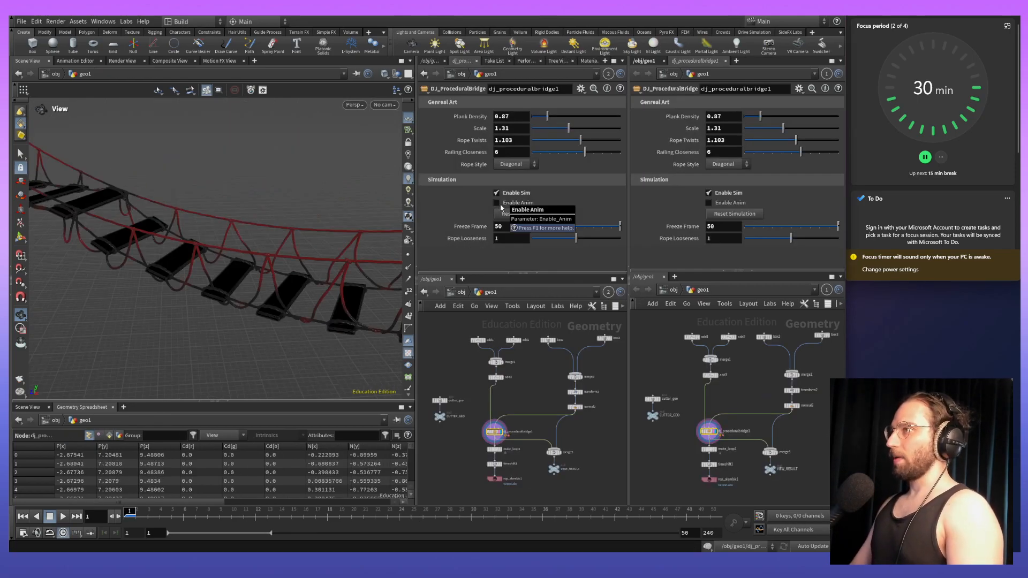
pyautogui.moveTo(336, 203); pyautogui.dragTo(355, 236, button='middle')
pyautogui.hotkey('ctrl', 'z')
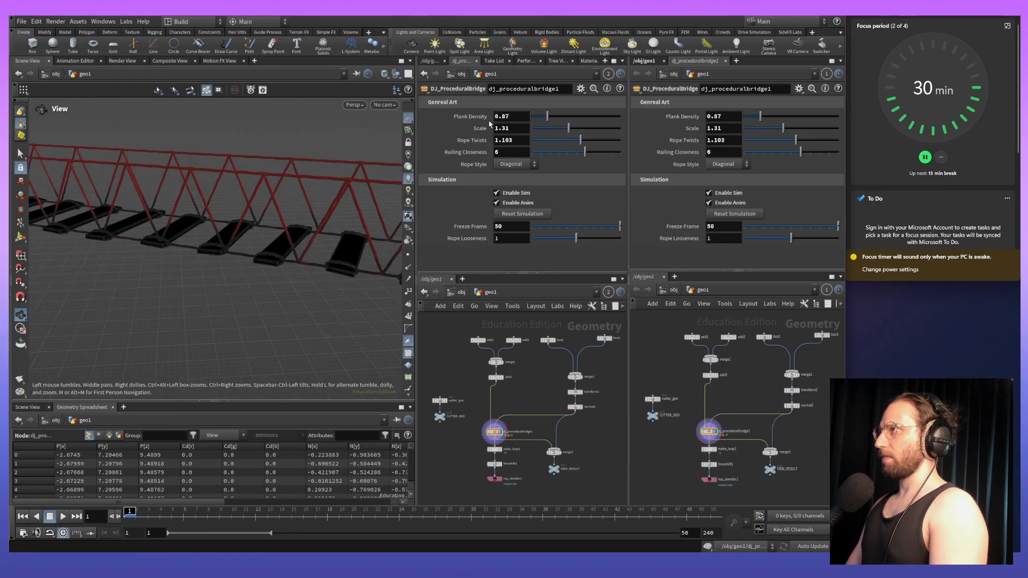
# Try the bridge's Scale at 0.31 and at 0.1.
pyautogui.moveTo(571, 129); pyautogui.dragTo(523, 136)
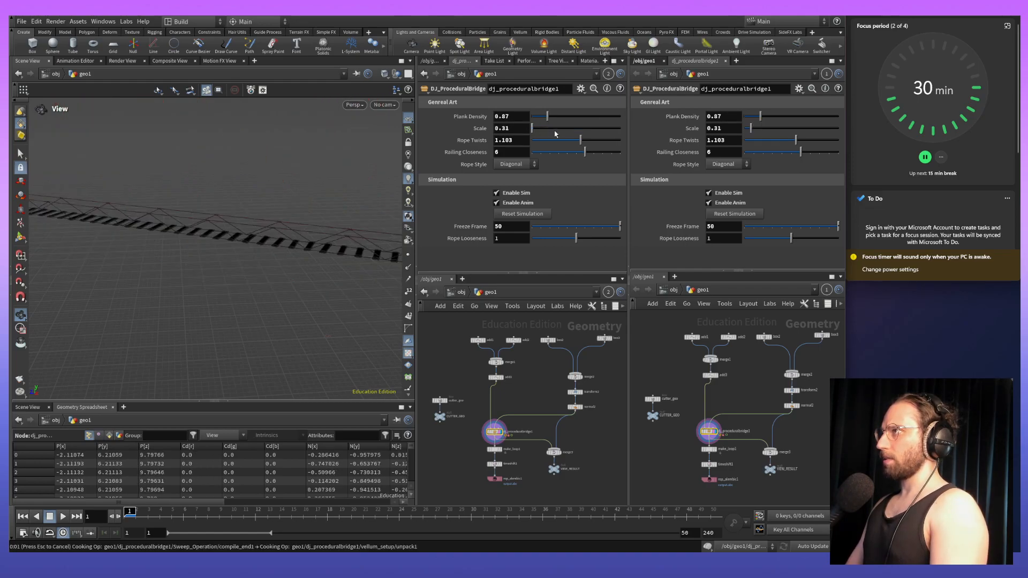
pyautogui.click(542, 128)
pyautogui.moveTo(541, 128); pyautogui.dragTo(523, 132)
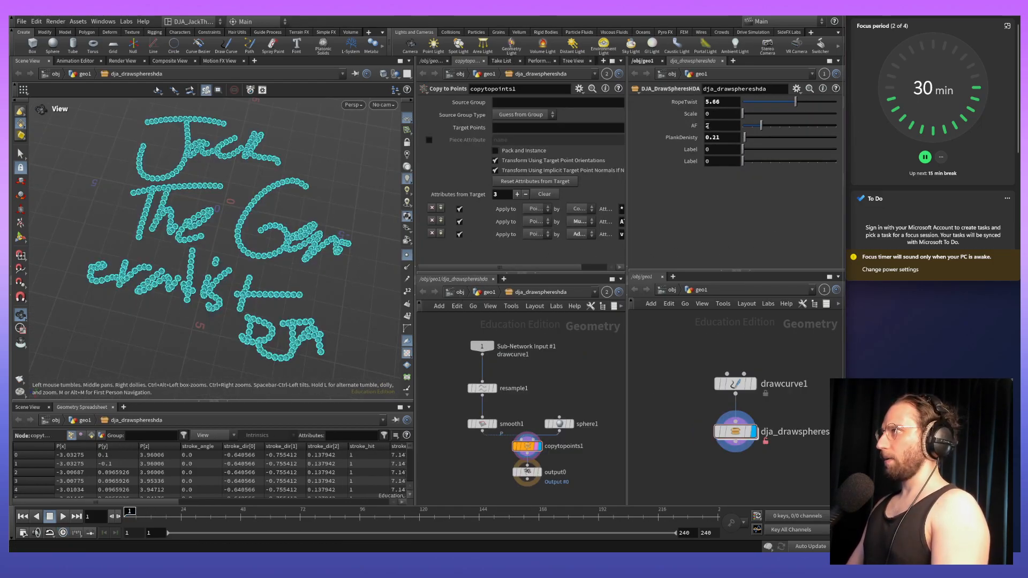
# In the sphere HDA's type properties, set the Scale parameter's range to 0.5 to 2.5 and apply it.
pyautogui.rightClick(720, 431)
pyautogui.click(771, 542)
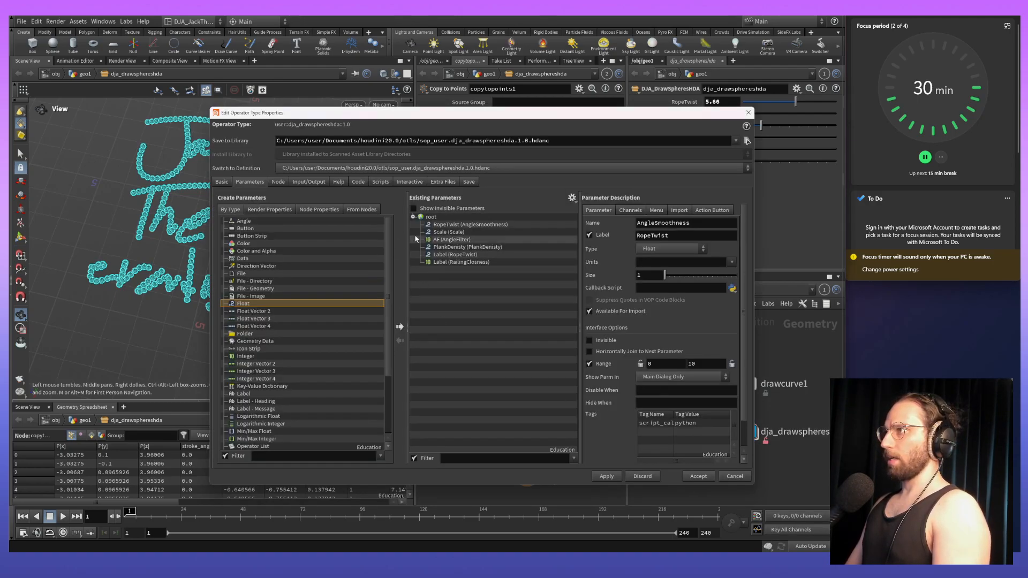
pyautogui.click(471, 239)
pyautogui.click(475, 233)
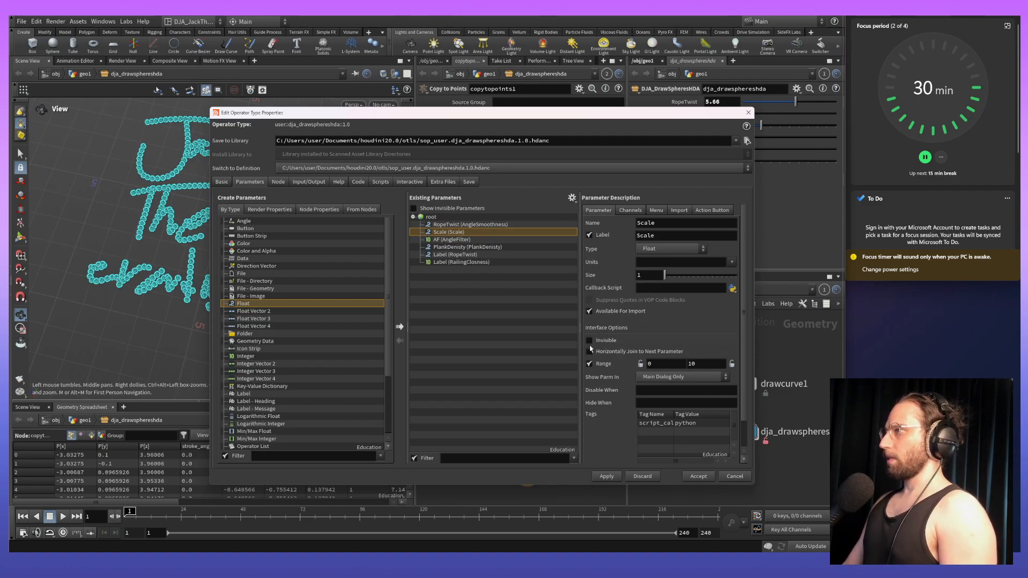
pyautogui.click(667, 364)
pyautogui.write('.5')
pyautogui.press('Tab')
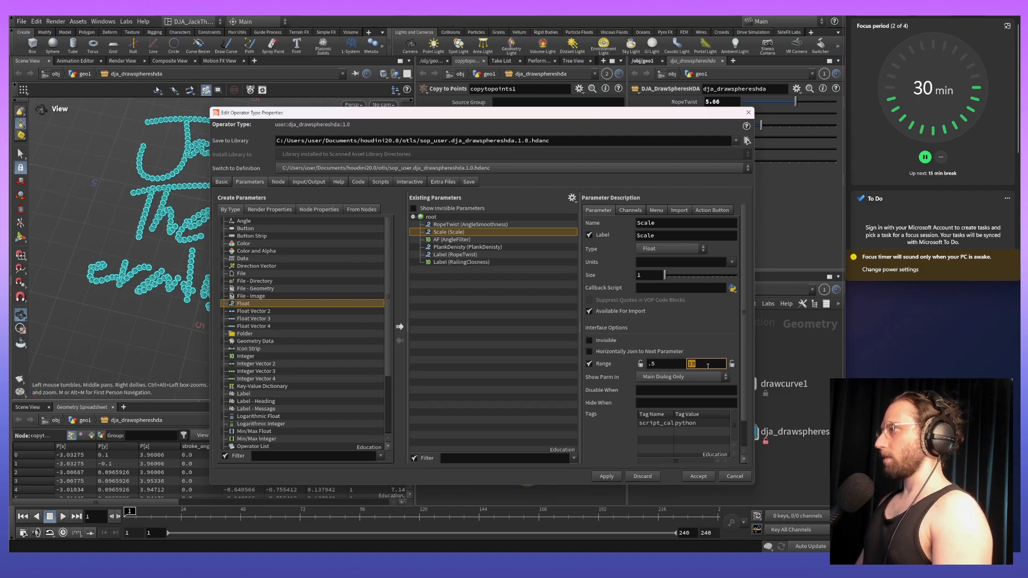
pyautogui.write('2.5')
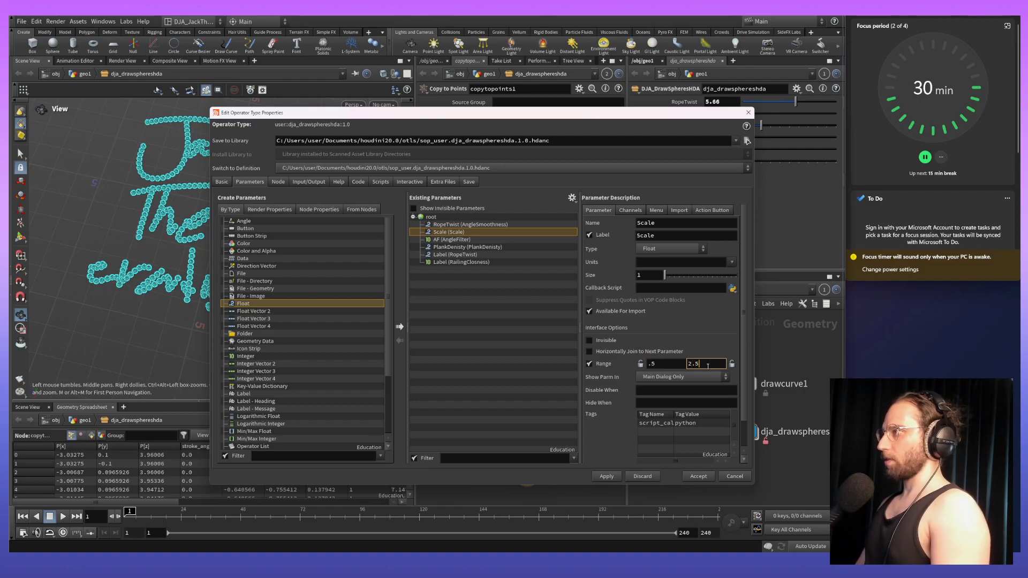
pyautogui.click(606, 478)
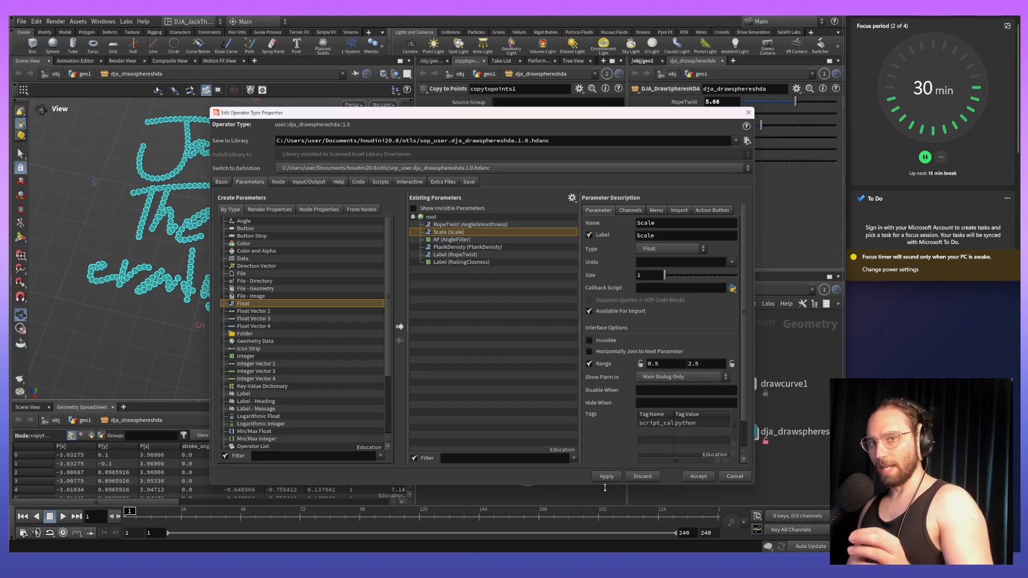
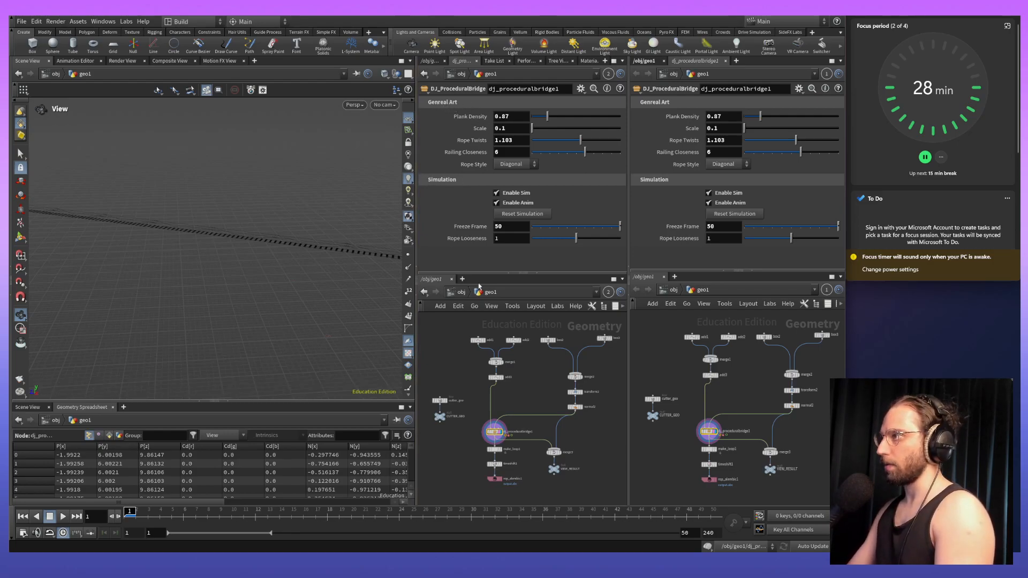
# Examine the parameters in the procedural bridge's General Art and Simulation folders in its type properties, and close them.
pyautogui.rightClick(495, 437)
pyautogui.click(534, 541)
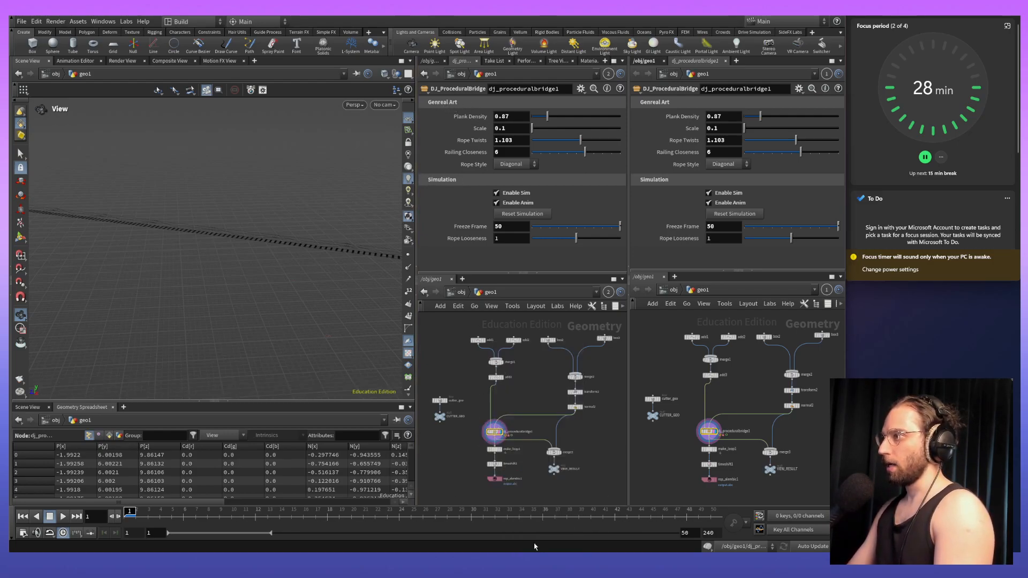
pyautogui.moveTo(488, 182); pyautogui.dragTo(484, 88)
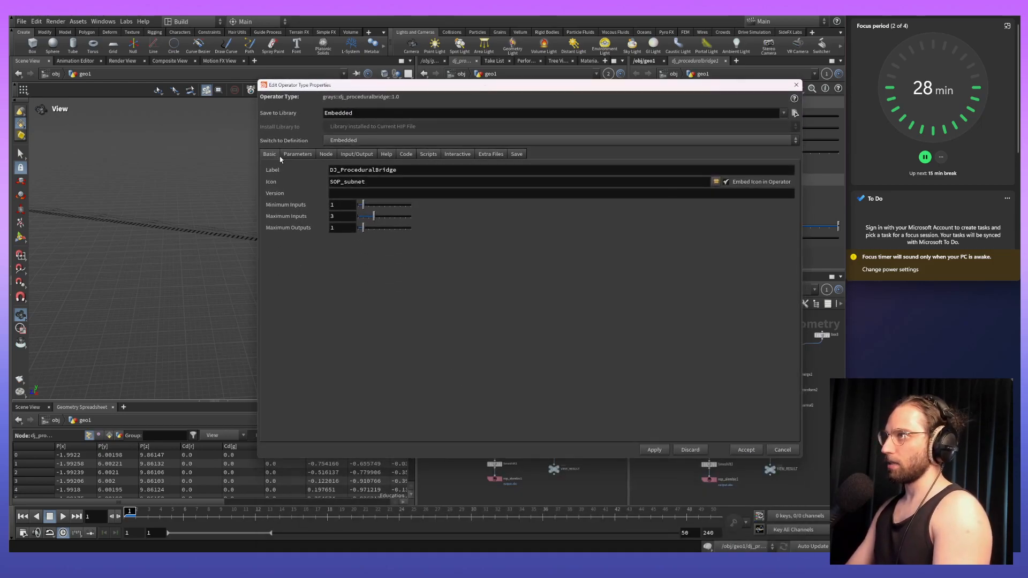
pyautogui.click(297, 153)
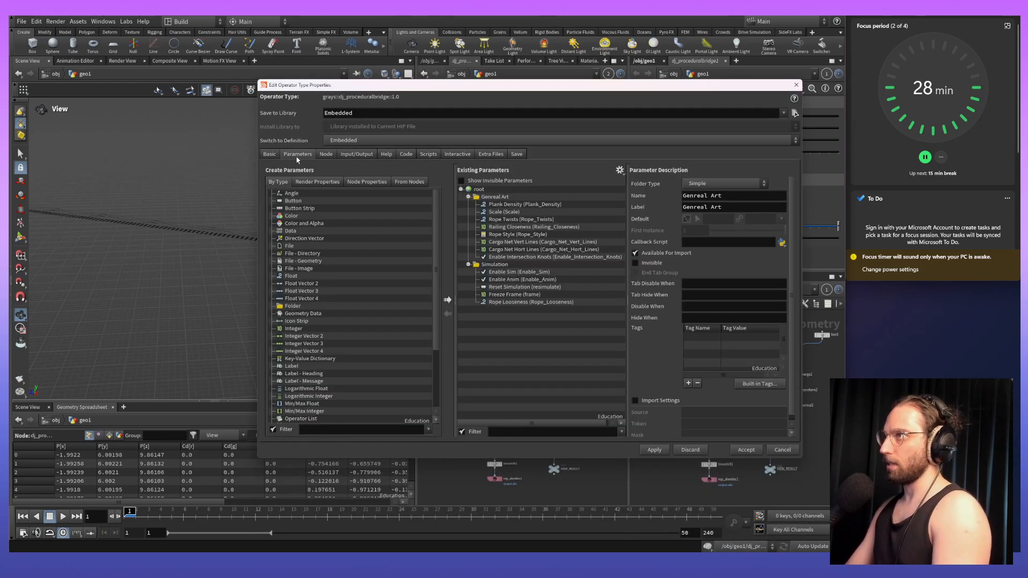
pyautogui.click(515, 205)
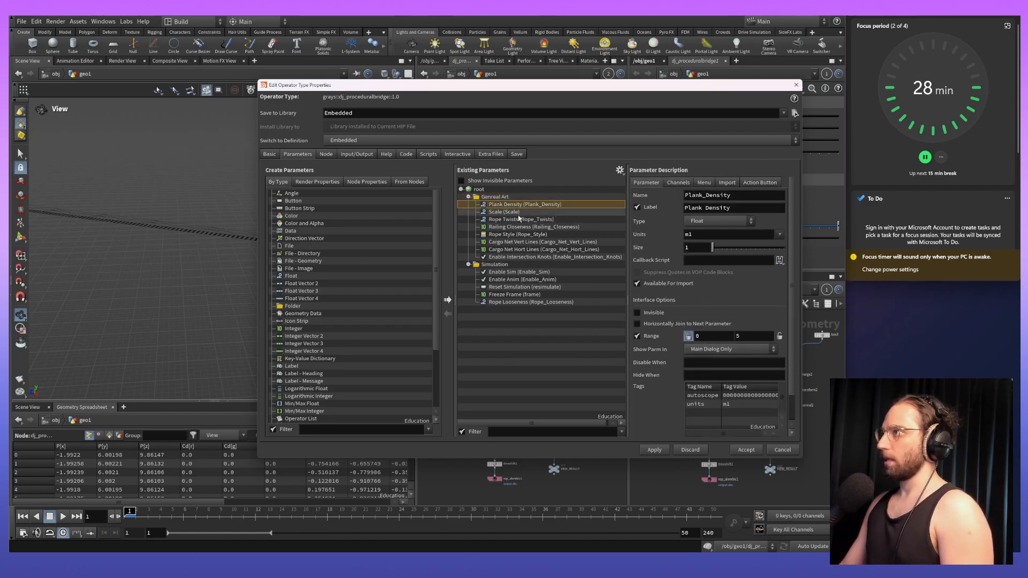
pyautogui.click(554, 250)
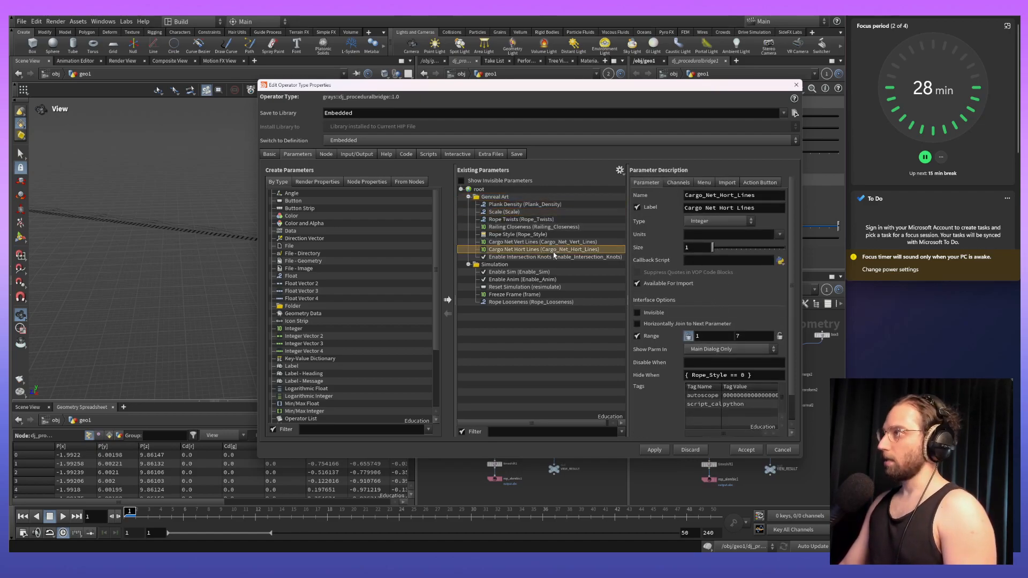
pyautogui.click(518, 273)
pyautogui.click(520, 287)
pyautogui.click(523, 302)
pyautogui.click(523, 287)
pyautogui.click(523, 273)
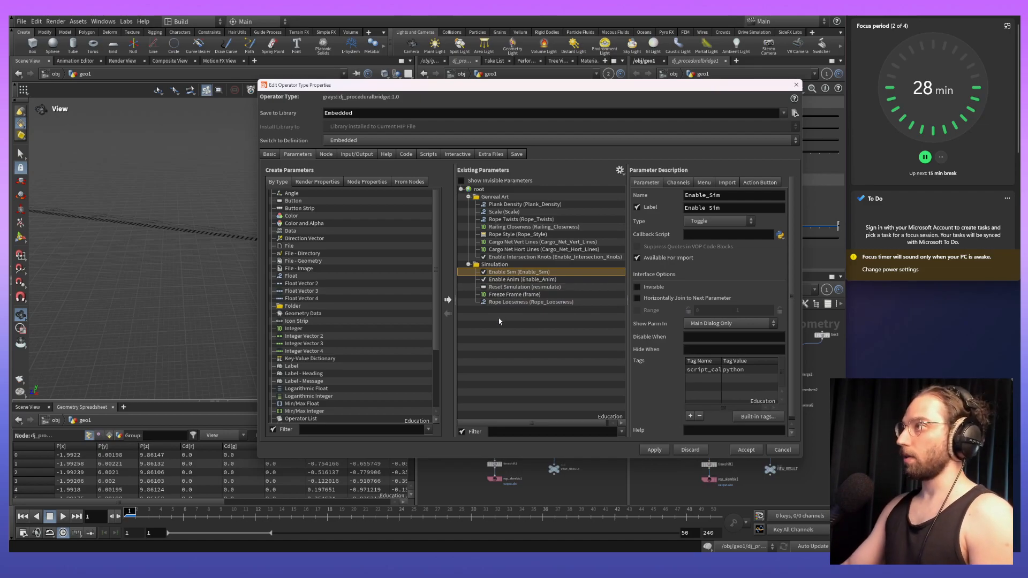
pyautogui.click(797, 86)
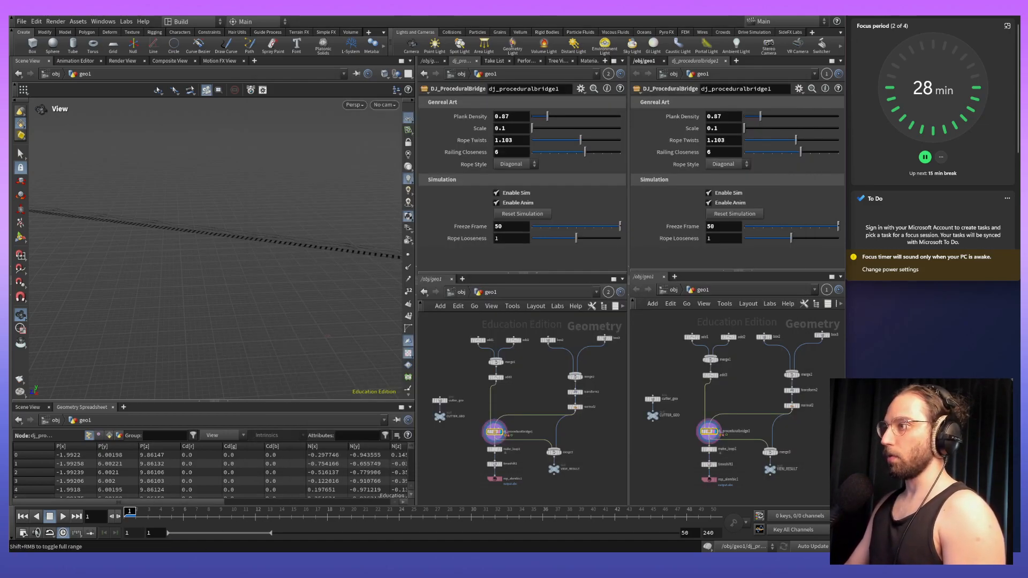
# Return to the sphere HDA's type properties and add a folder labelled Artsy Stuff at the end of the list.
pyautogui.moveTo(354, 562)
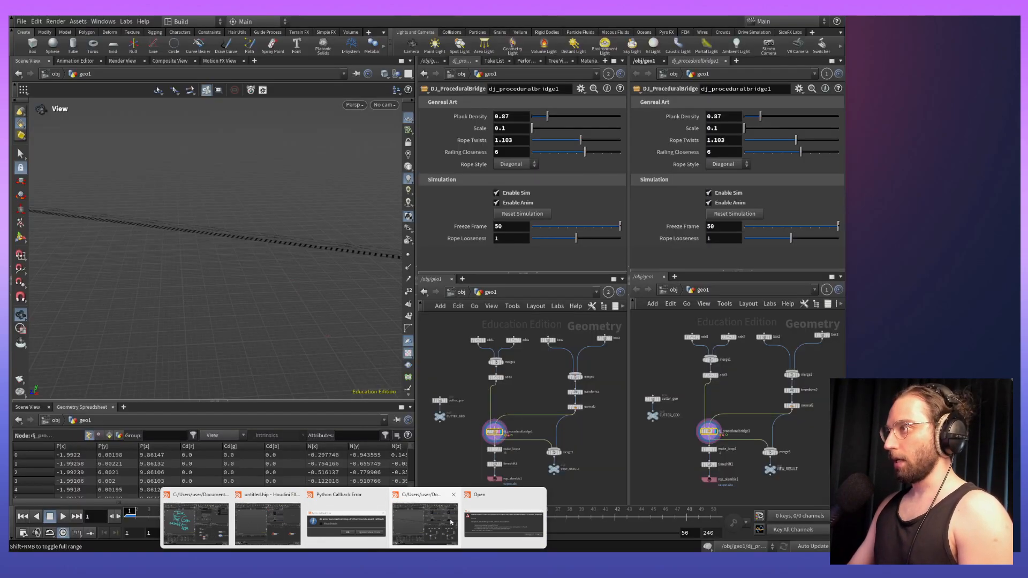
pyautogui.click(196, 524)
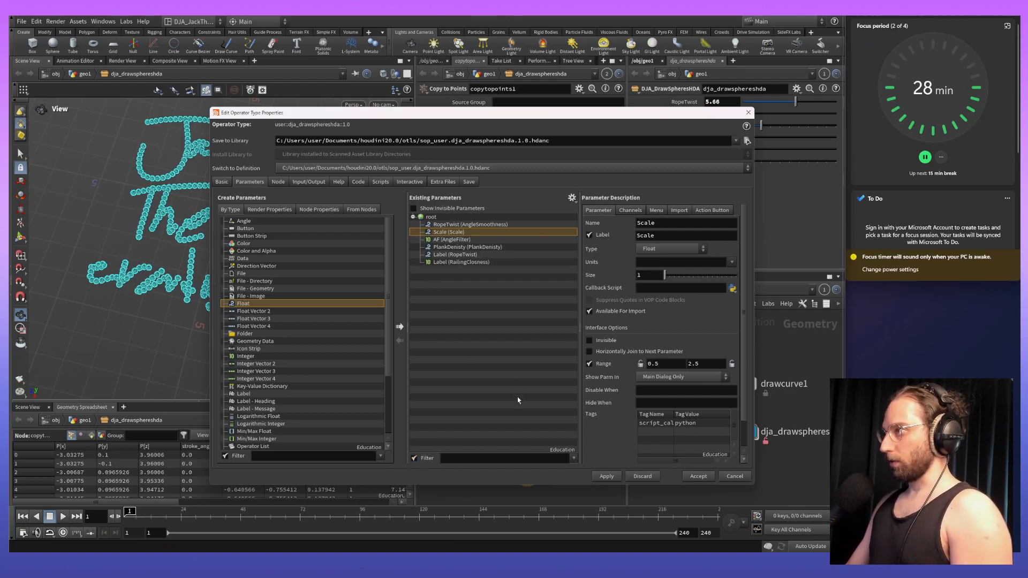
pyautogui.moveTo(245, 334); pyautogui.dragTo(466, 335)
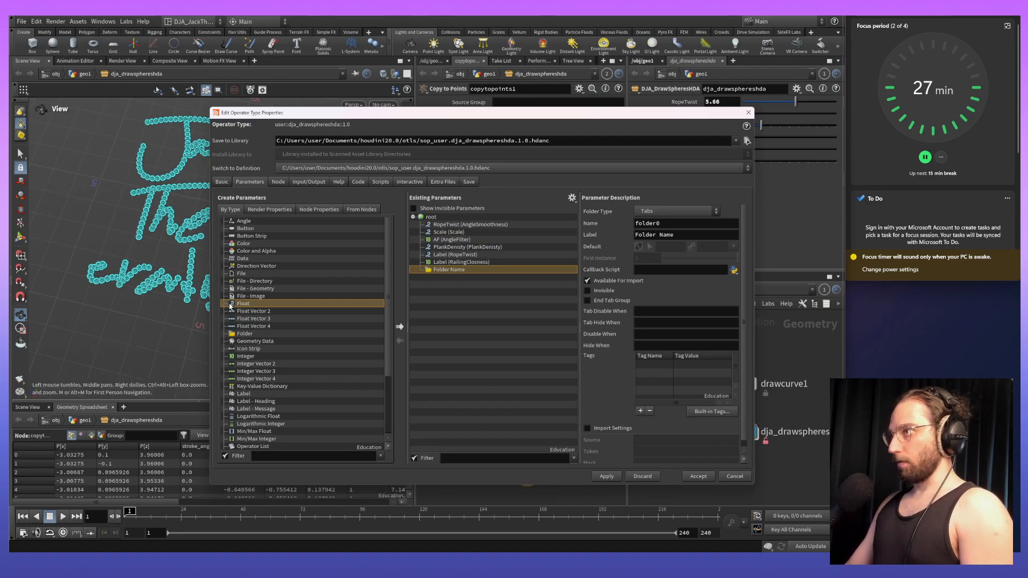
pyautogui.doubleClick(460, 269)
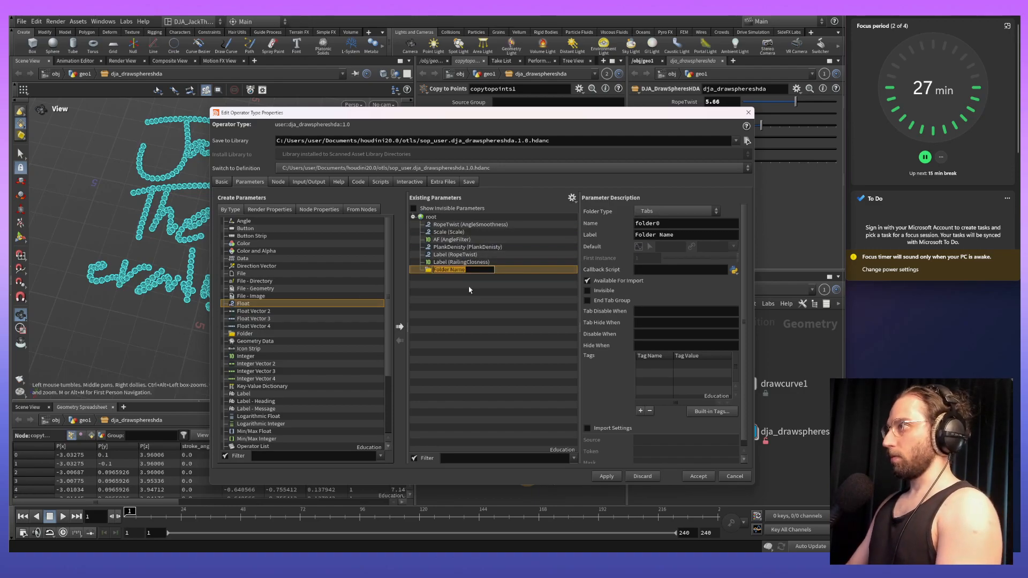
pyautogui.write('Arts')
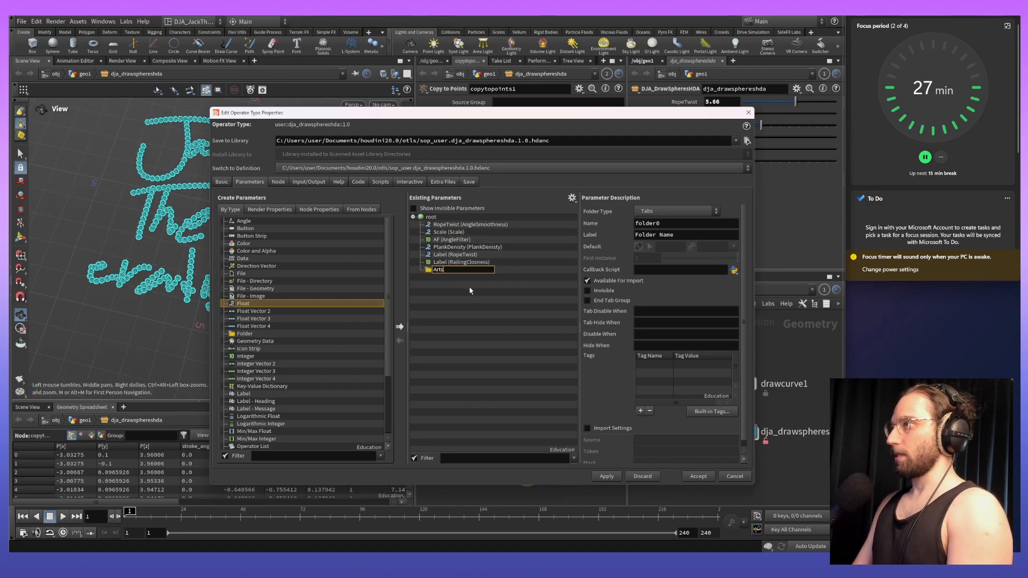
pyautogui.write('y Stuff')
pyautogui.press('Return')
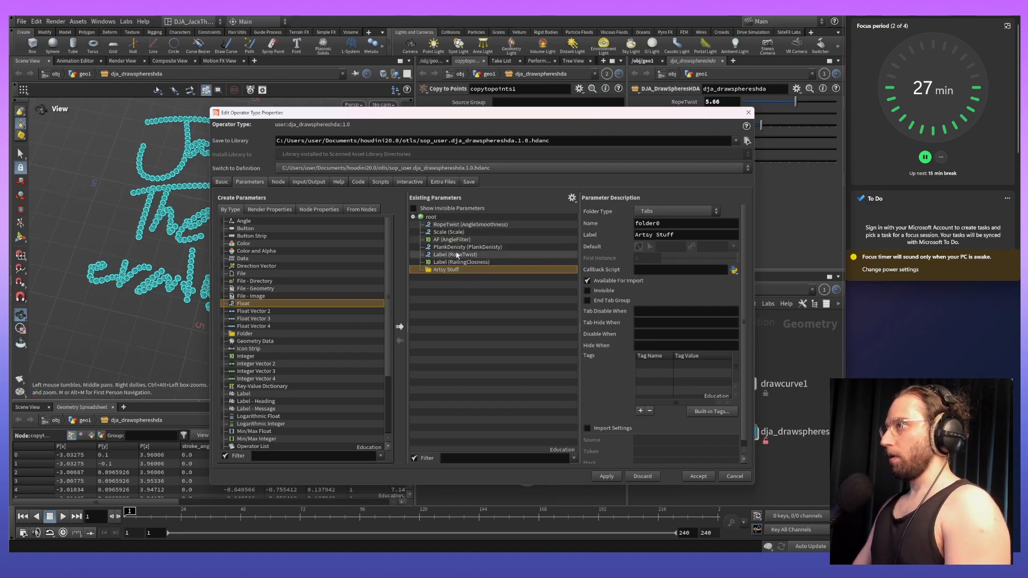
# Move all six existing parameters into the Artsy Stuff folder and apply the changes.
pyautogui.click(460, 262)
pyautogui.keyDown('shift'); pyautogui.click(453, 224); pyautogui.keyUp('shift')
pyautogui.moveTo(455, 255); pyautogui.dragTo(448, 275)
pyautogui.click(446, 224)
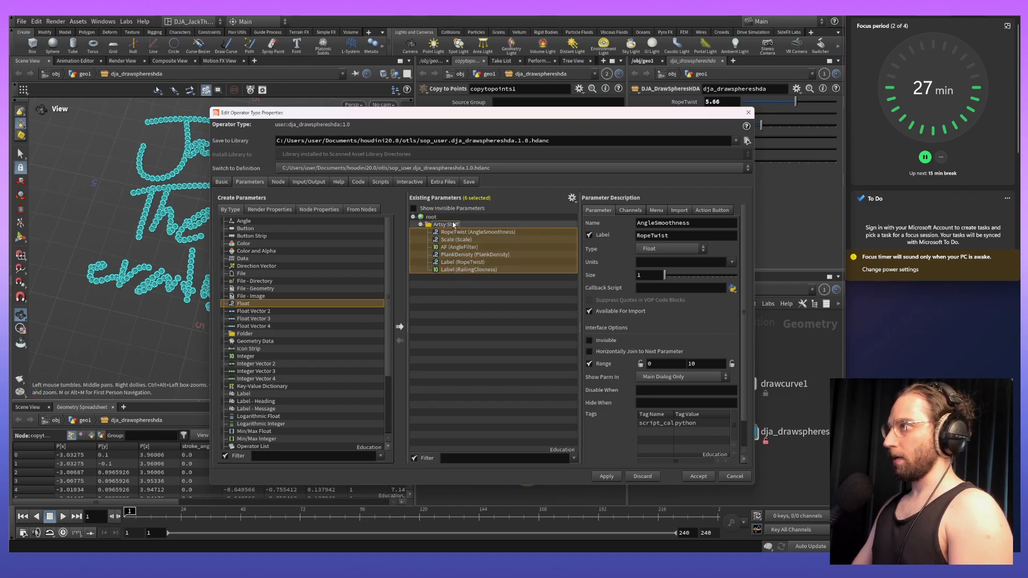
pyautogui.click(607, 476)
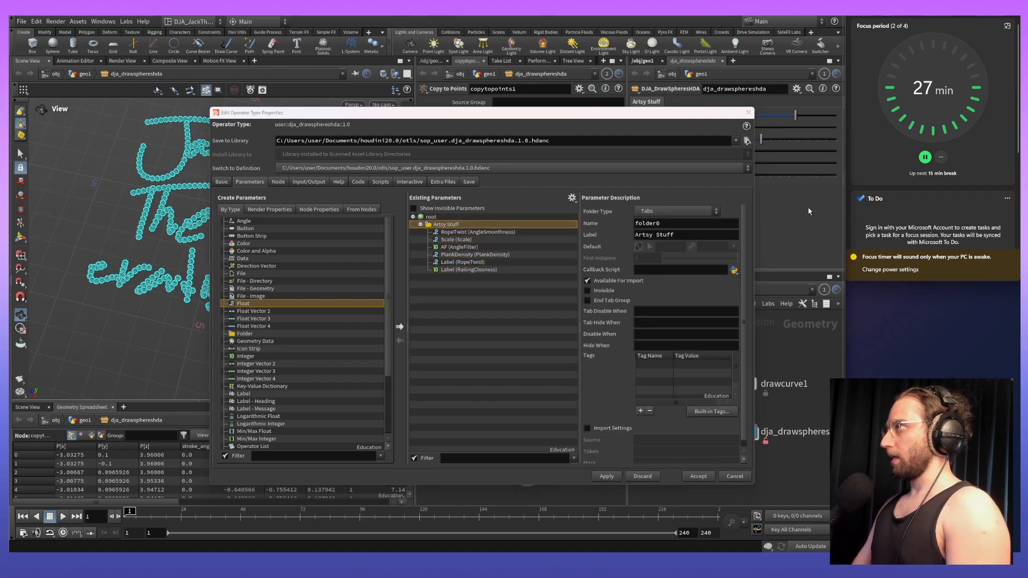
# Add a second folder below Artsy Stuff at the root of the sphere HDA's parameters.
pyautogui.moveTo(720, 112); pyautogui.dragTo(510, 107)
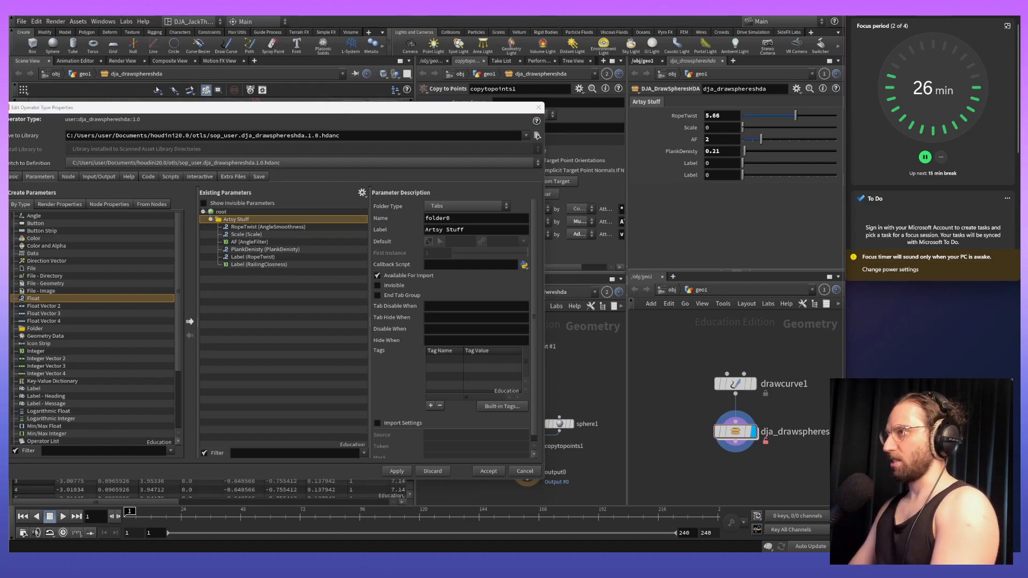
pyautogui.moveTo(64, 329); pyautogui.dragTo(270, 342)
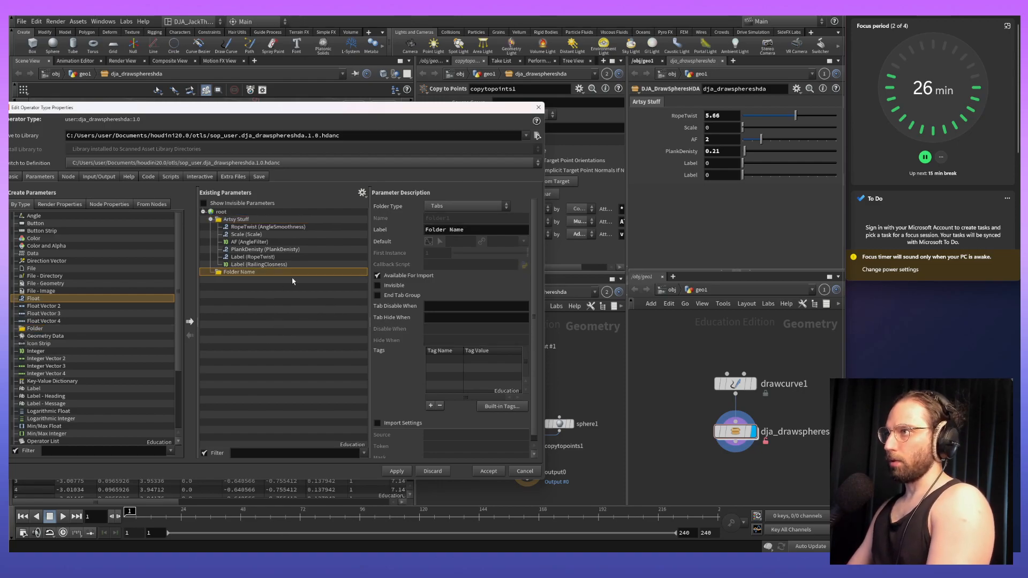
# Switch to the procedural bridge window and set the bridge's Scale to 0.5.
pyautogui.hotkey('alt', 'Tab')
pyautogui.hotkey('alt', 'Tab')
pyautogui.hotkey('alt', 'Tab')
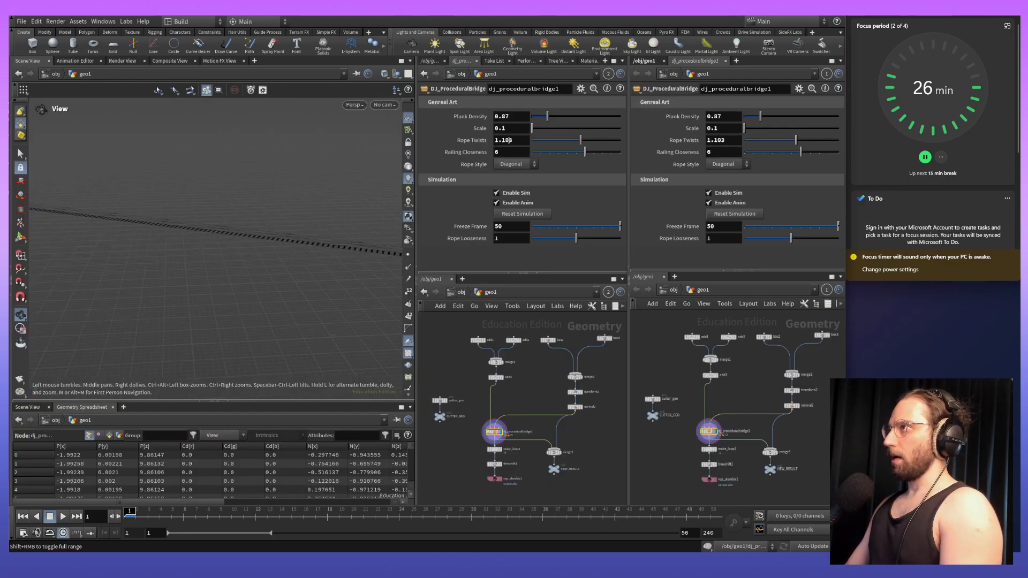
pyautogui.doubleClick(510, 129)
pyautogui.write('.5')
pyautogui.press('Return')
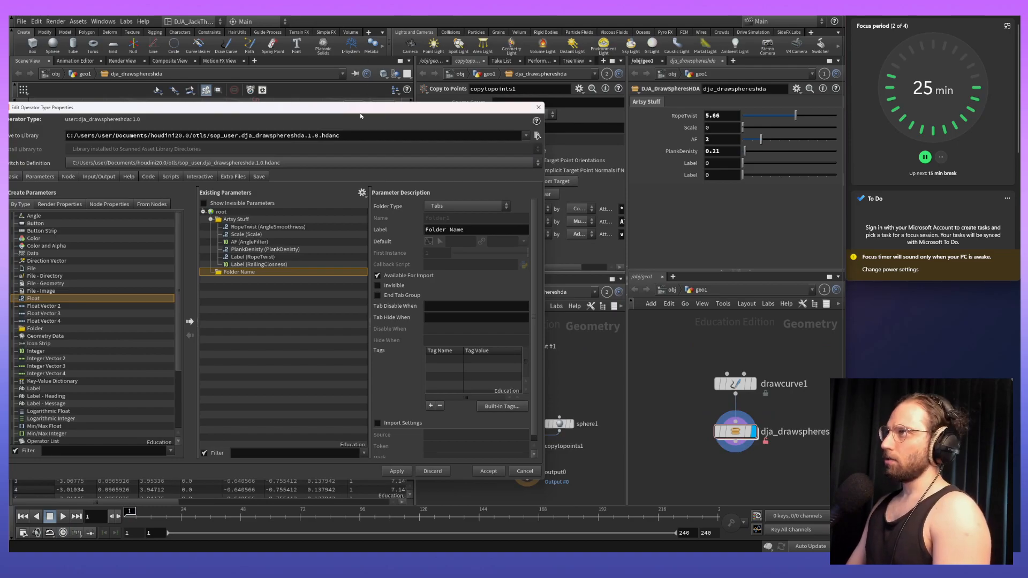
# Look through the parameter types available for the sphere HDA and select Float Vector 2.
pyautogui.moveTo(360, 116); pyautogui.dragTo(806, 57)
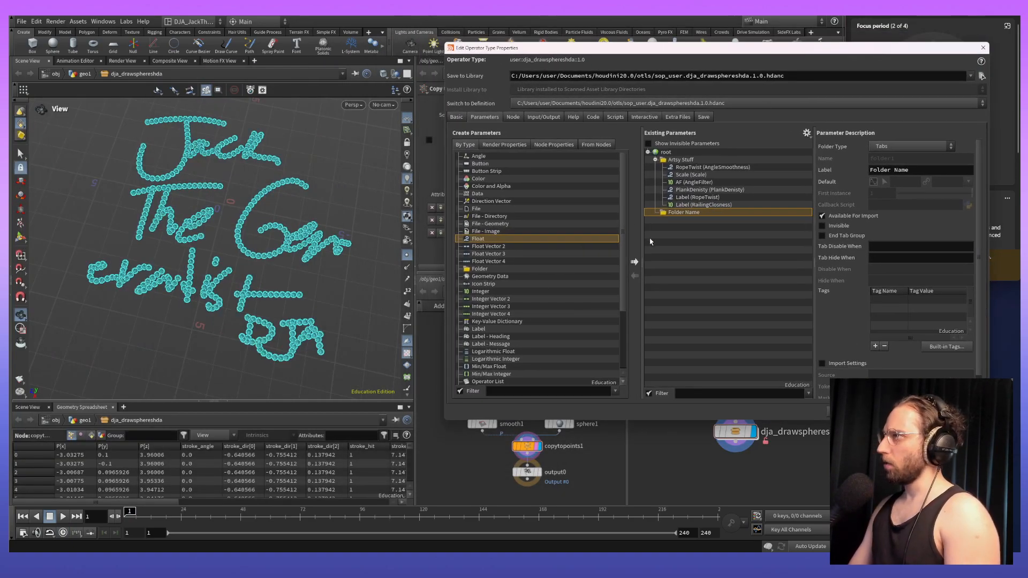
pyautogui.scroll(-4, 510, 316)
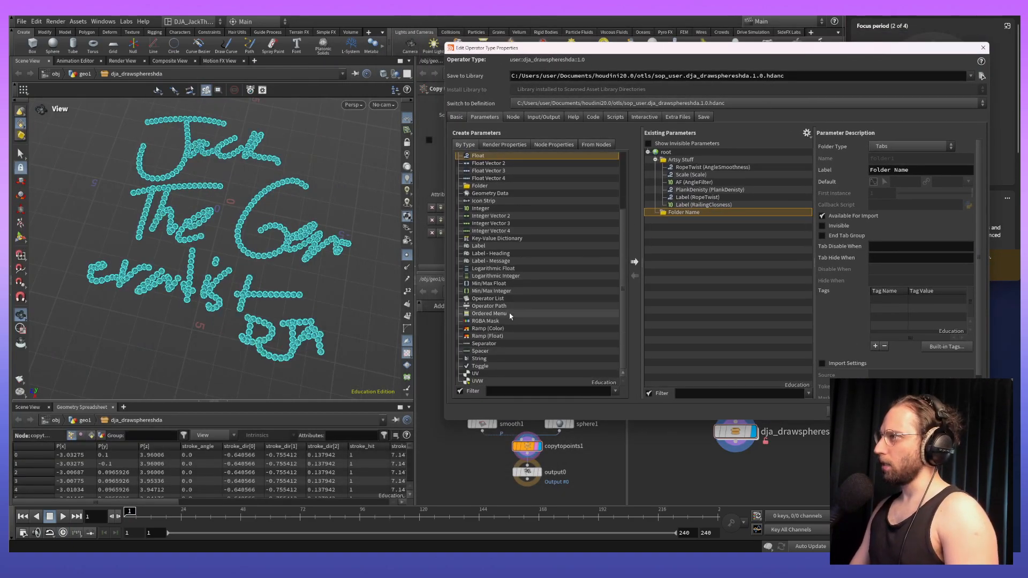
pyautogui.scroll(4, 476, 306)
pyautogui.scroll(-4, 486, 278)
pyautogui.scroll(3, 488, 336)
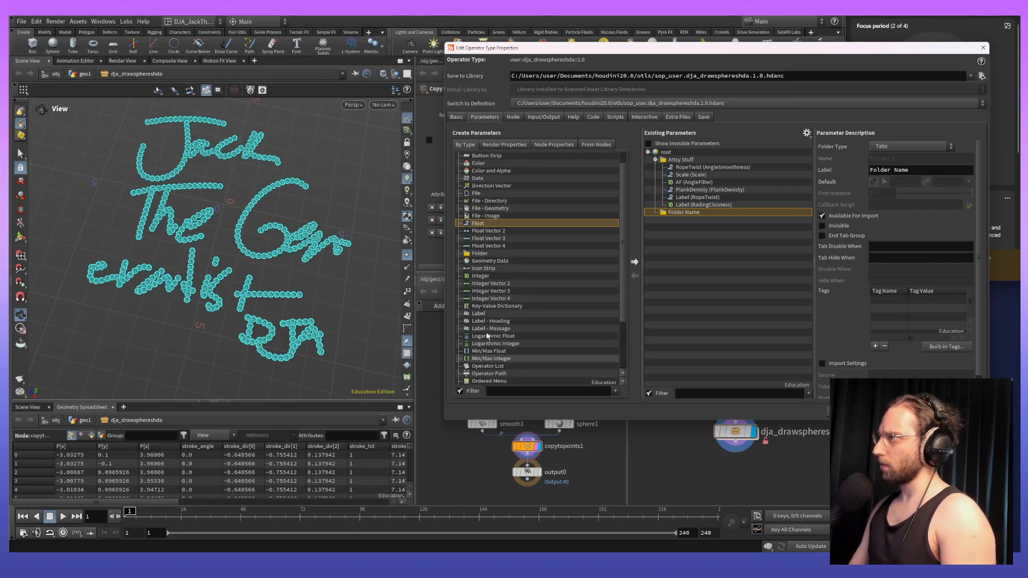
pyautogui.scroll(1, 487, 336)
pyautogui.click(493, 246)
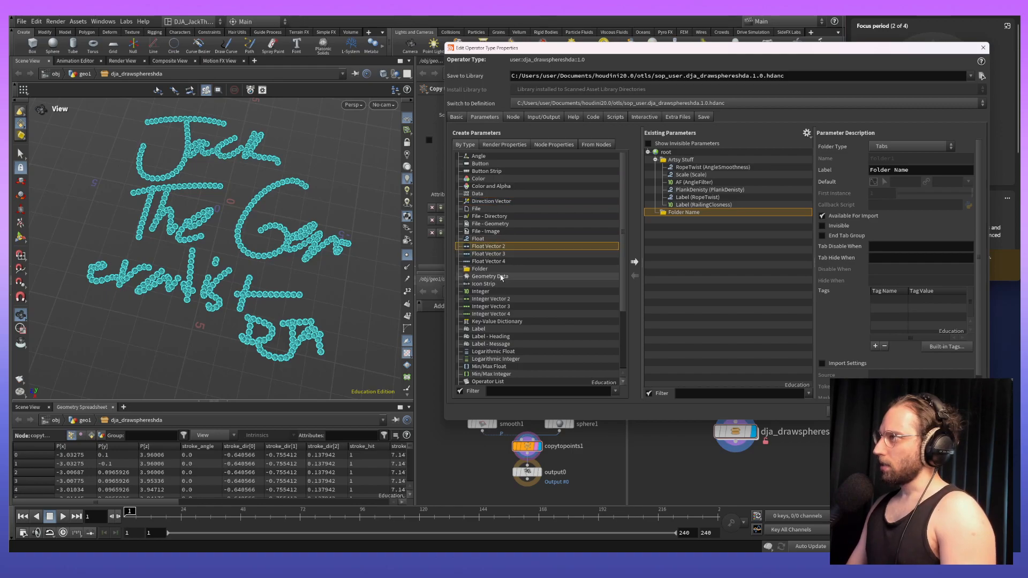
# Add a Toggle parameter below the second folder in the sphere HDA's existing parameters.
pyautogui.click(486, 170)
pyautogui.press('Down')
pyautogui.press('Down')
pyautogui.press('Down')
pyautogui.press('Down')
pyautogui.press('Down')
pyautogui.press('Down')
pyautogui.press('Down')
pyautogui.press('Down')
pyautogui.press('Down')
pyautogui.press('Down')
pyautogui.press('Down')
pyautogui.press('Down')
pyautogui.press('Down')
pyautogui.press('Down')
pyautogui.press('Down')
pyautogui.press('Down')
pyautogui.press('Down')
pyautogui.press('Down')
pyautogui.press('Down')
pyautogui.press('Down')
pyautogui.press('Down')
pyautogui.press('Down')
pyautogui.press('Down')
pyautogui.press('Down')
pyautogui.press('Down')
pyautogui.press('Down')
pyautogui.press('Down')
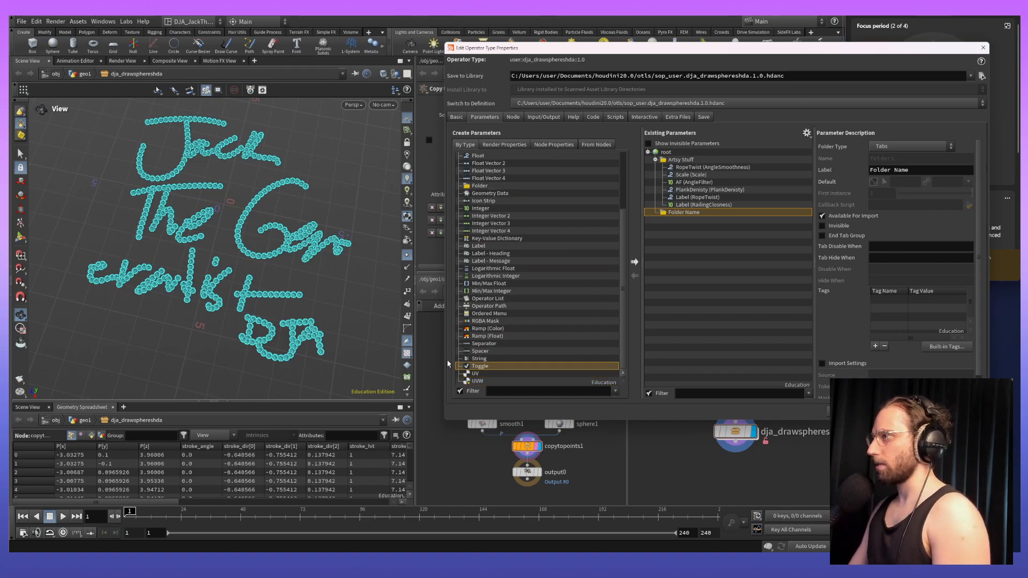
pyautogui.moveTo(485, 366); pyautogui.dragTo(741, 249)
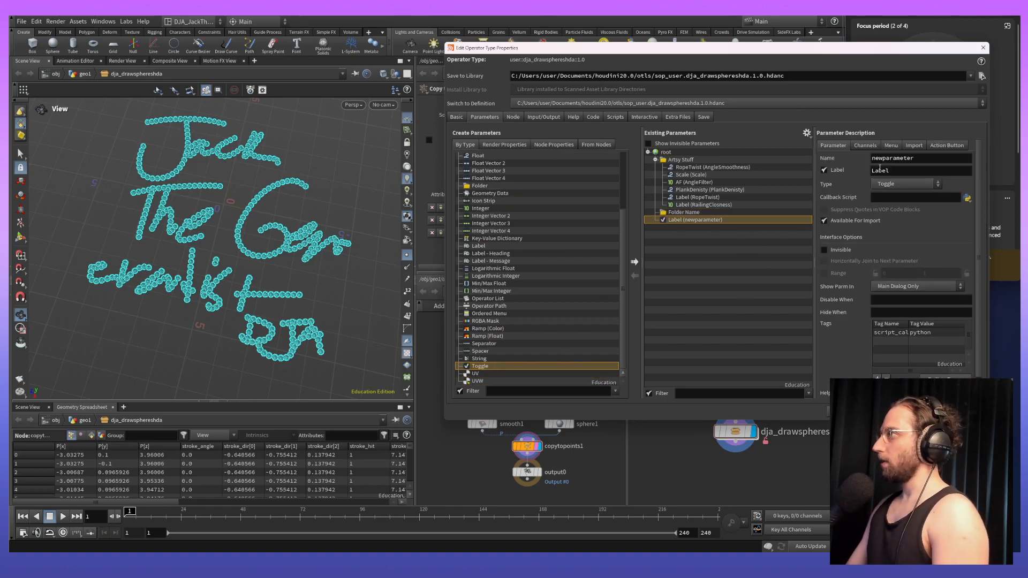
# Name the new toggle Start_The_Sim and enter the same text as its label.
pyautogui.click(893, 159)
pyautogui.hotkey('ctrl', 'a')
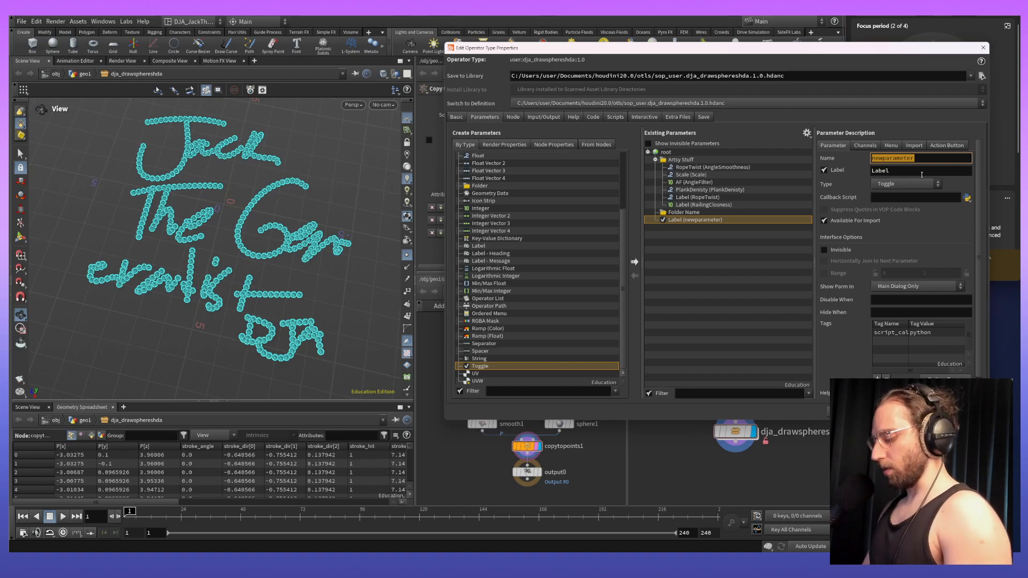
pyautogui.write('Start_TheS')
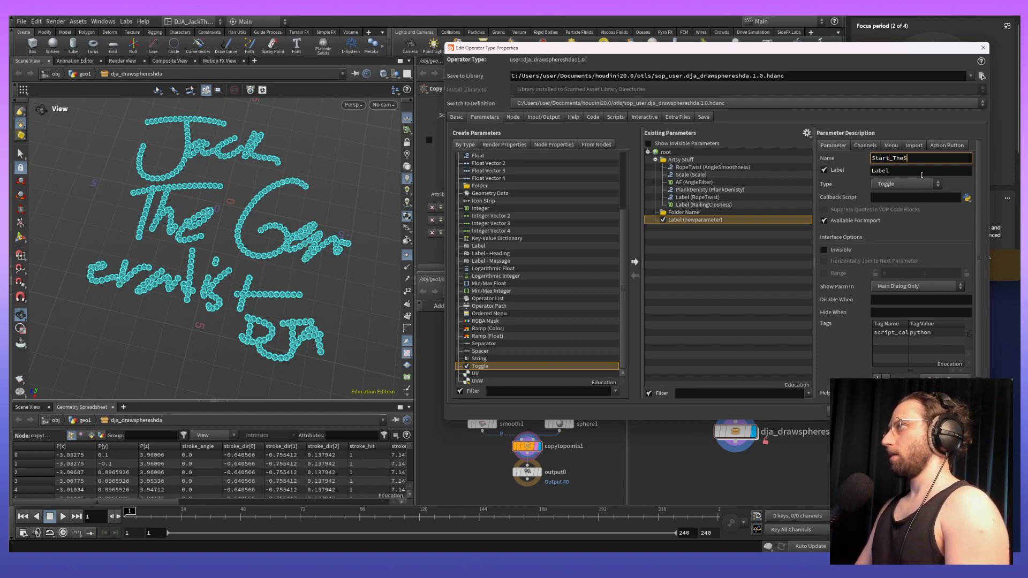
pyautogui.press('BackSpace')
pyautogui.write('_Si_')
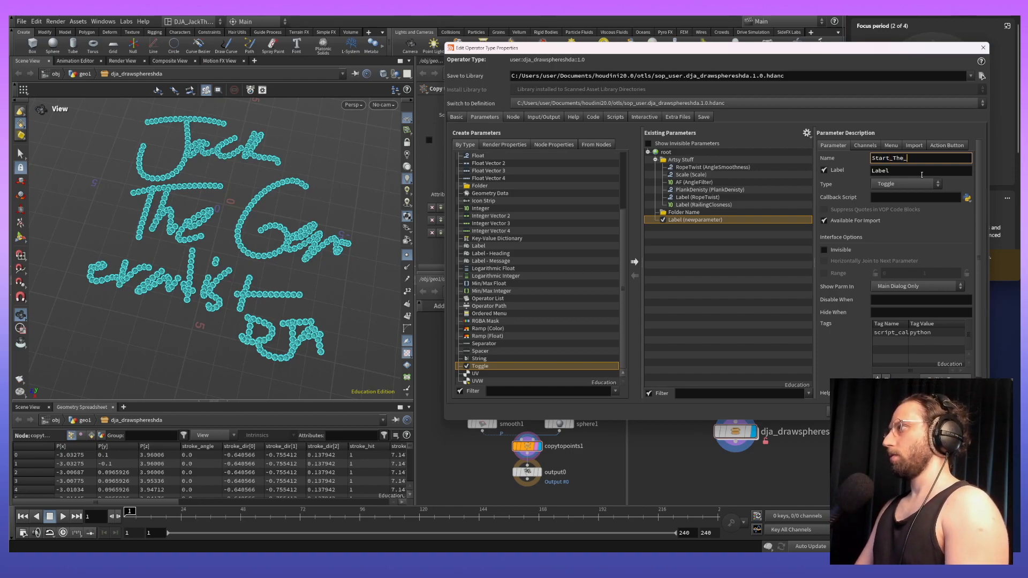
pyautogui.press('Return')
pyautogui.hotkey('ctrl', 'c')
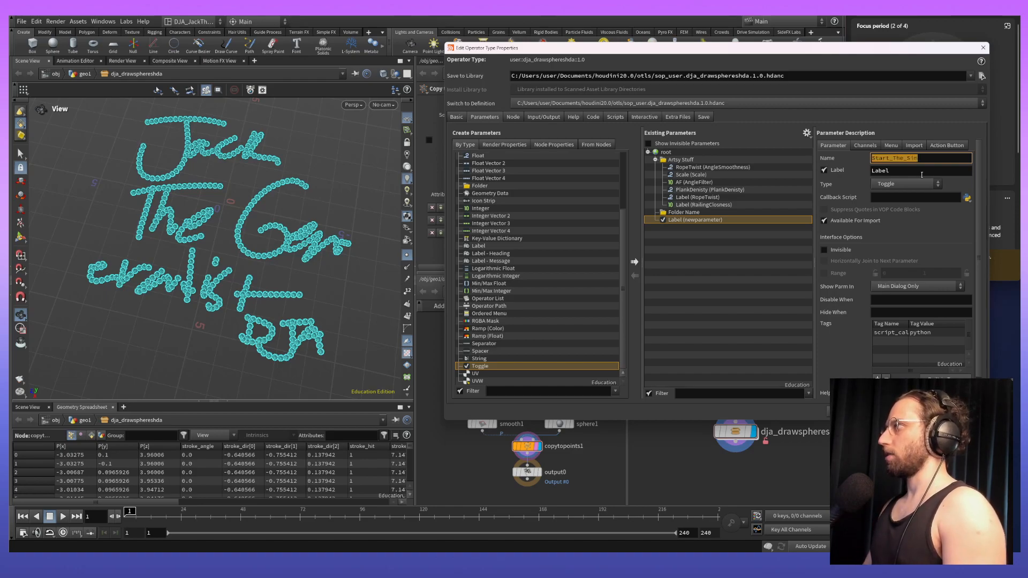
pyautogui.click(912, 183)
pyautogui.click(912, 172)
pyautogui.click(911, 170)
pyautogui.hotkey('ctrl', 'a')
pyautogui.hotkey('ctrl', 'v')
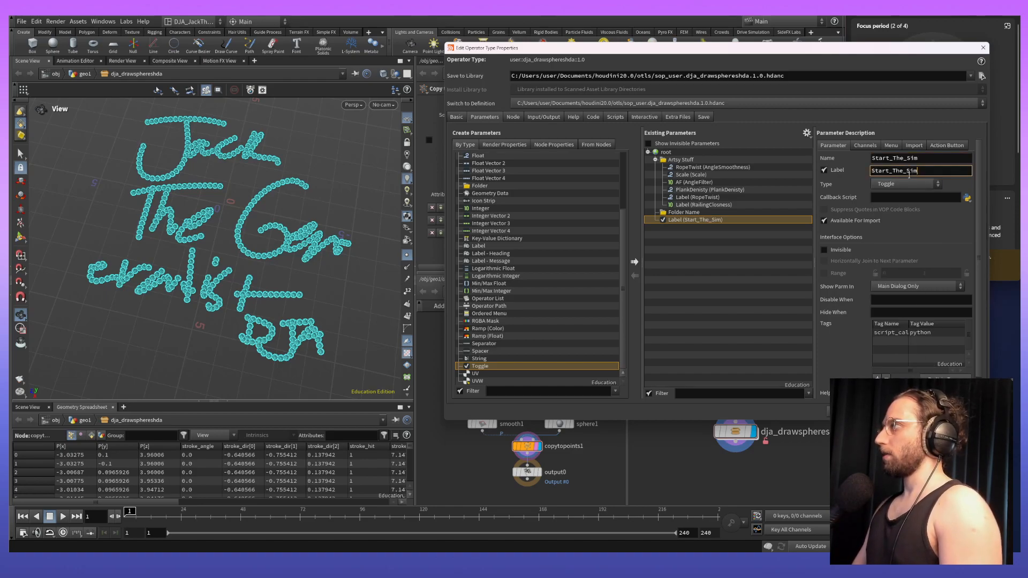
pyautogui.click(727, 268)
# Rename the second folder to Sim and move the Start_The_Sim toggle into it.
pyautogui.click(690, 213)
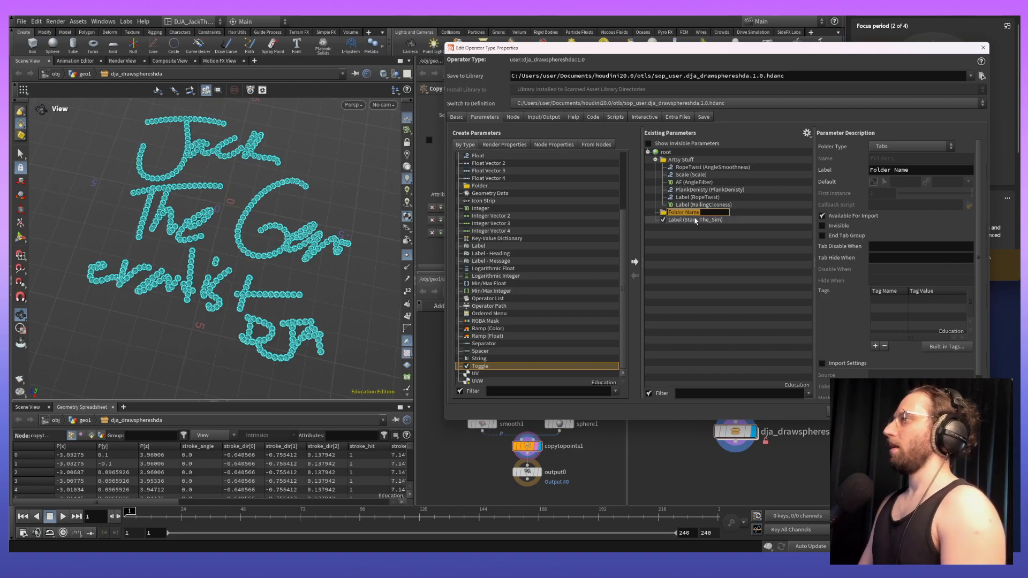
pyautogui.write('Sim')
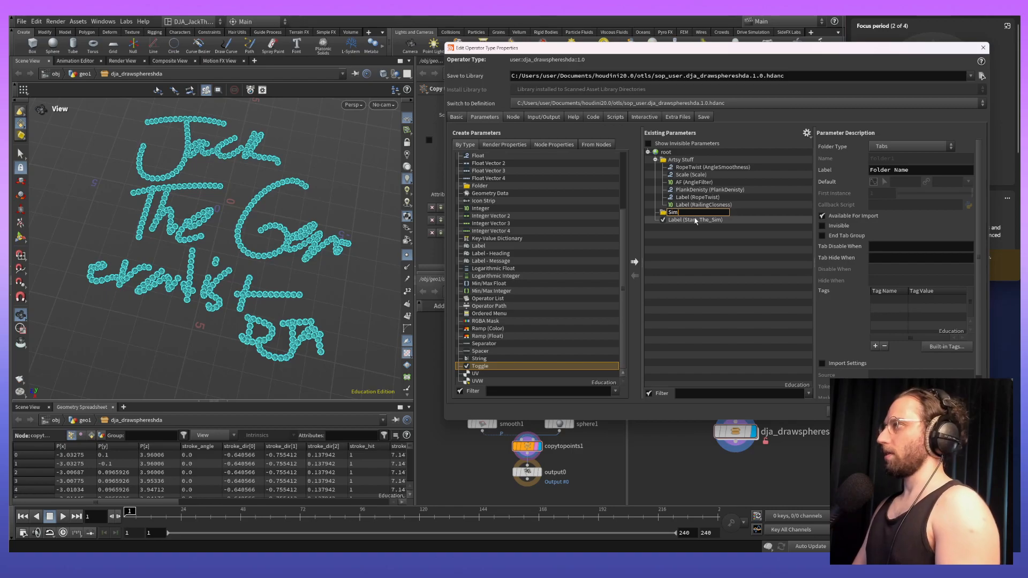
pyautogui.press('Return')
pyautogui.moveTo(696, 220); pyautogui.dragTo(692, 212)
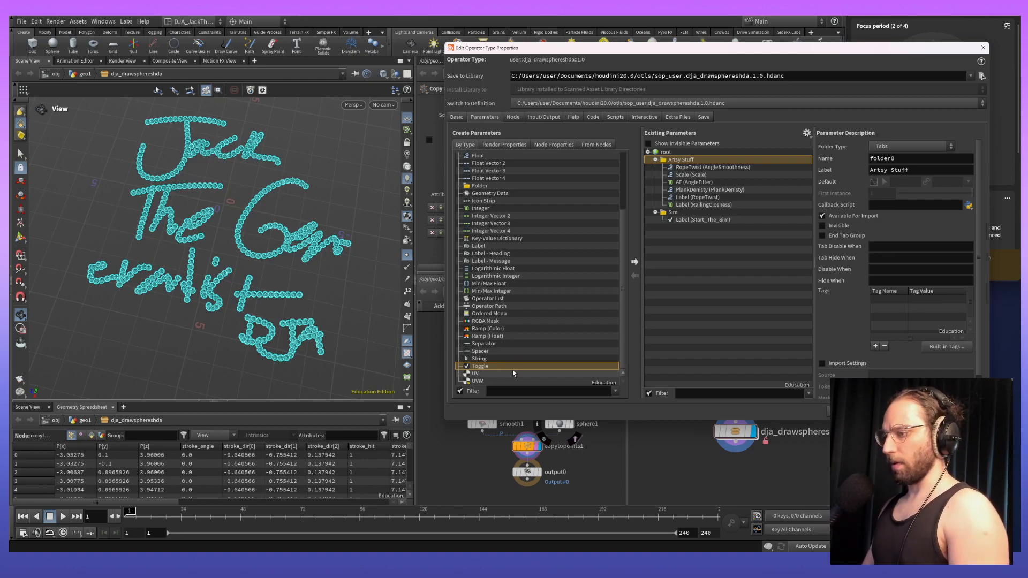
pyautogui.click(741, 220)
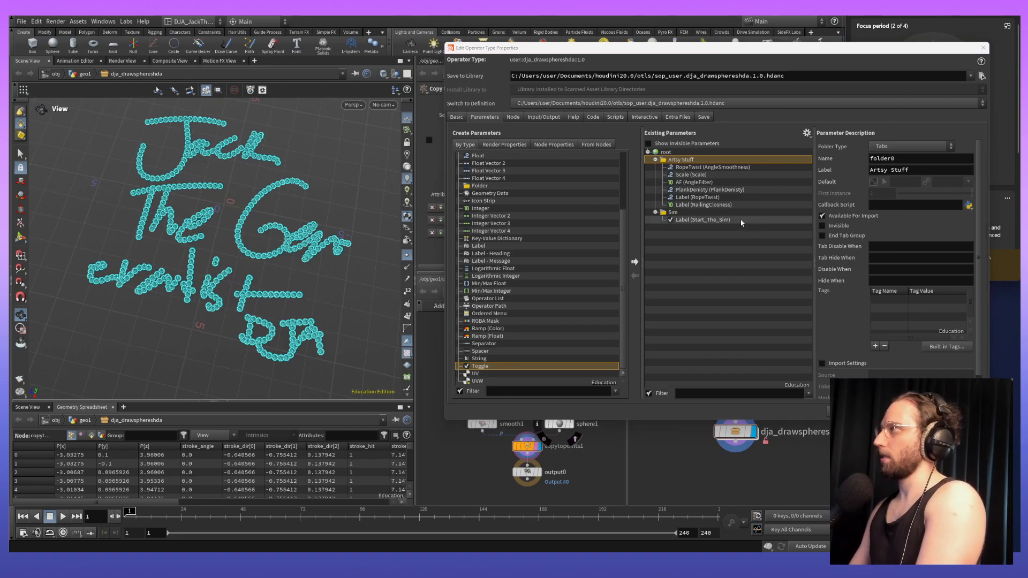
pyautogui.click(712, 160)
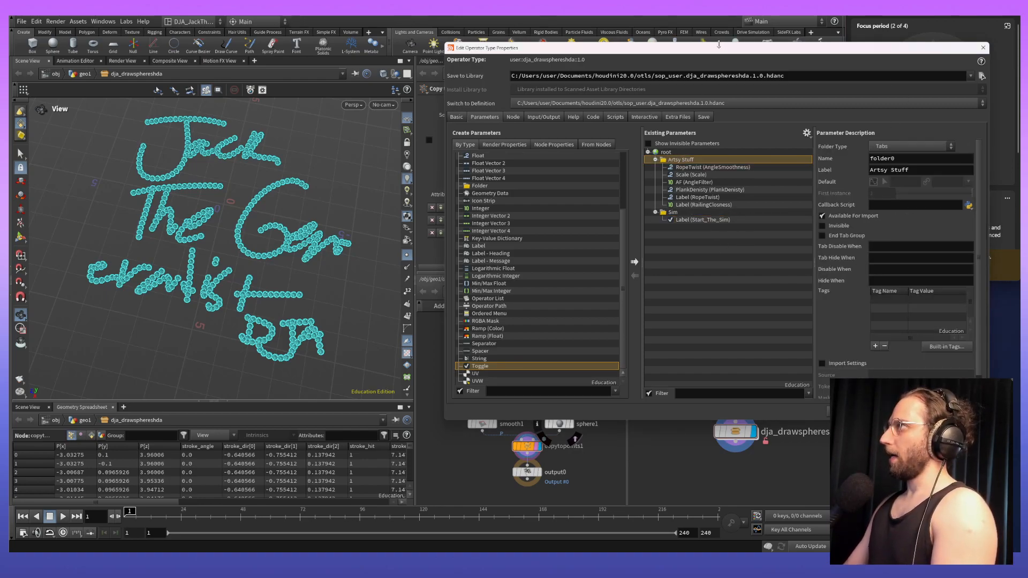
# Move the type properties window off the HDA's parameters and add a Float parameter below the toggle in the Sim folder.
pyautogui.moveTo(720, 47); pyautogui.dragTo(359, 62)
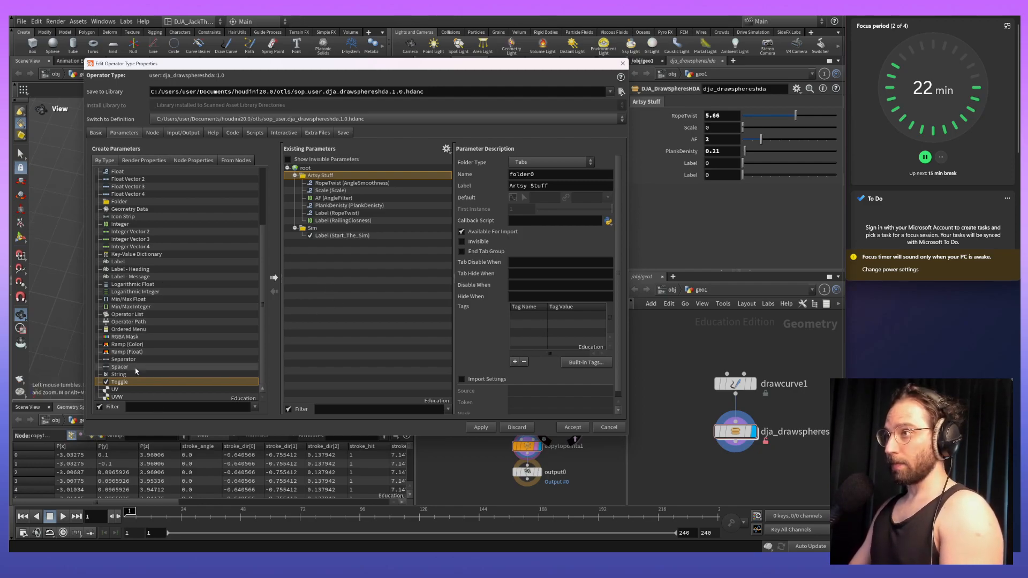
pyautogui.scroll(4, 141, 314)
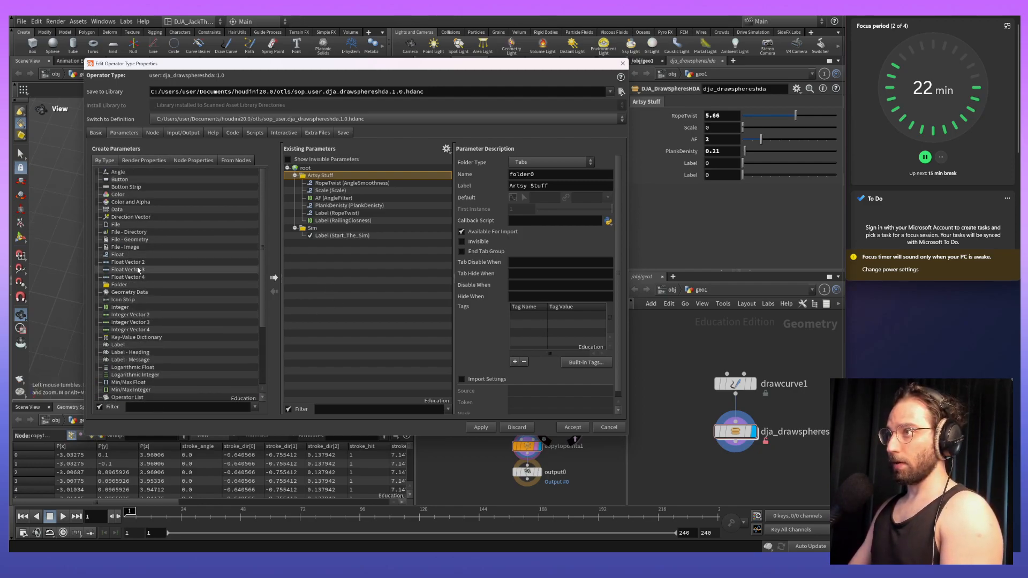
pyautogui.moveTo(138, 256); pyautogui.dragTo(321, 228)
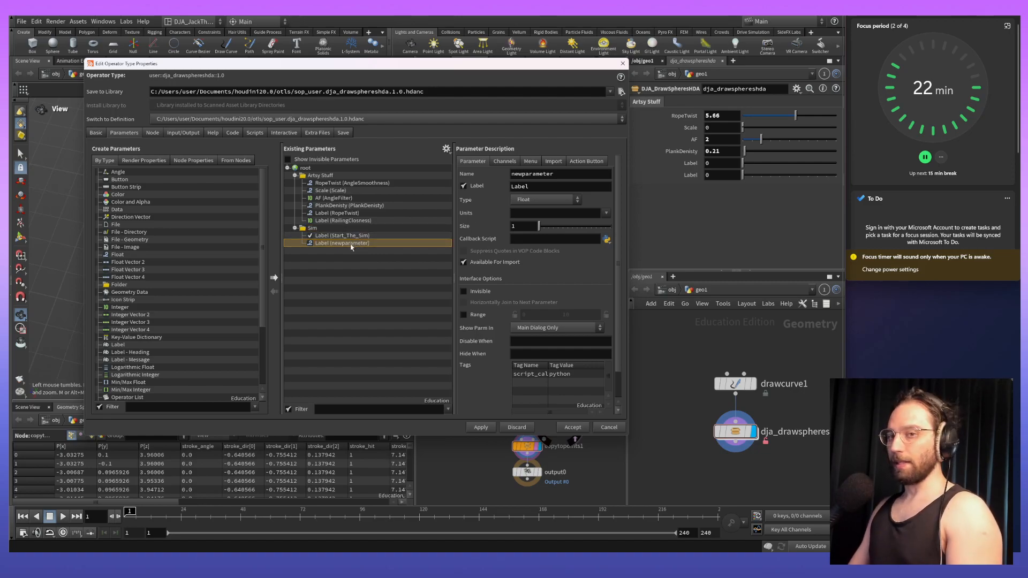
# Set the toggle's label to Start_The_Sim so it matches its name.
pyautogui.click(350, 237)
pyautogui.doubleClick(588, 174)
pyautogui.hotkey('ctrl', 'x')
pyautogui.hotkey('ctrl', 'v')
pyautogui.press('Tab')
pyautogui.hotkey('ctrl', 'v')
# Set both the name and the label of the new Float parameter in Sim to Rope_Tightness.
pyautogui.click(332, 244)
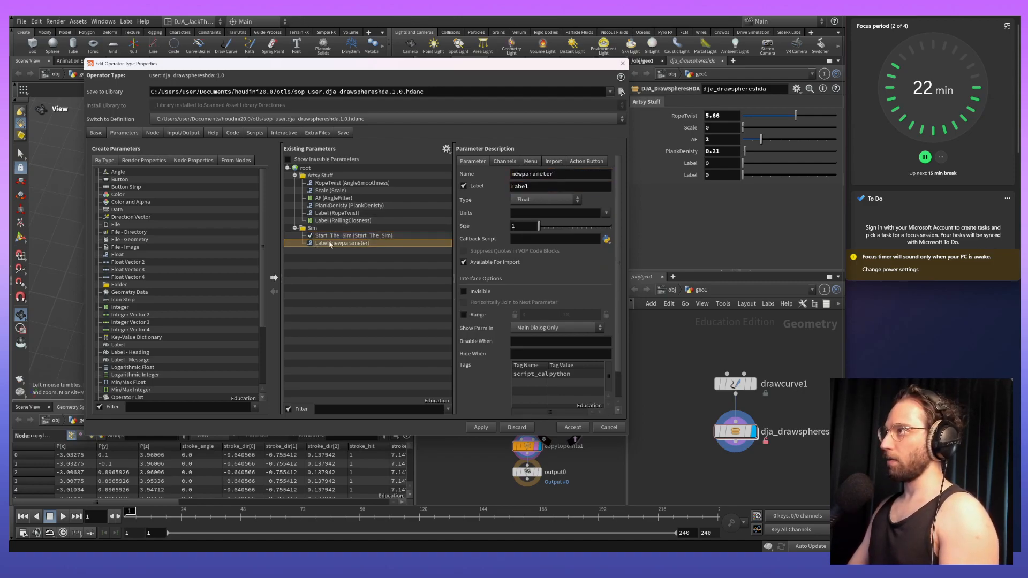
pyautogui.doubleClick(557, 174)
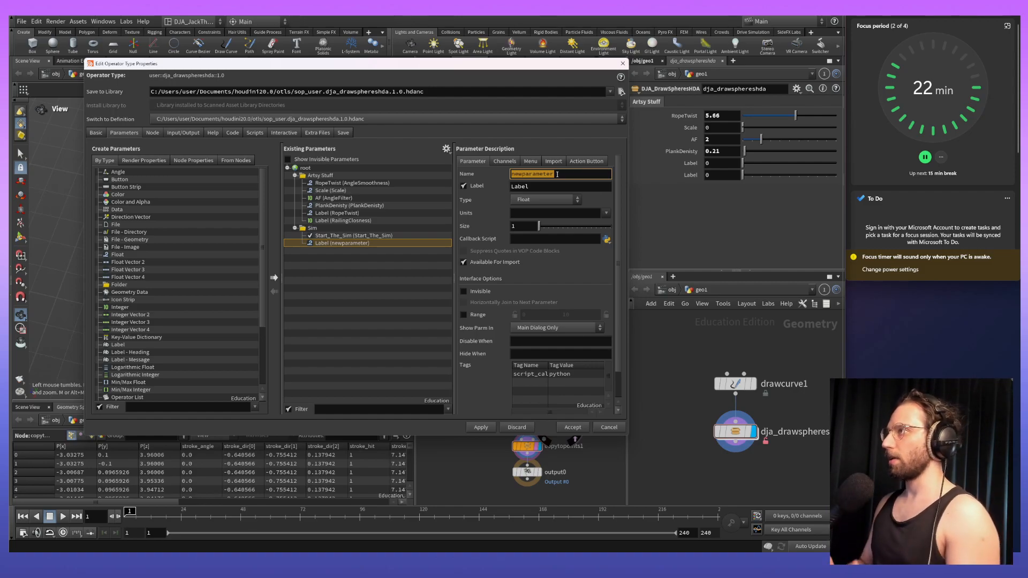
pyautogui.write('Rope_R')
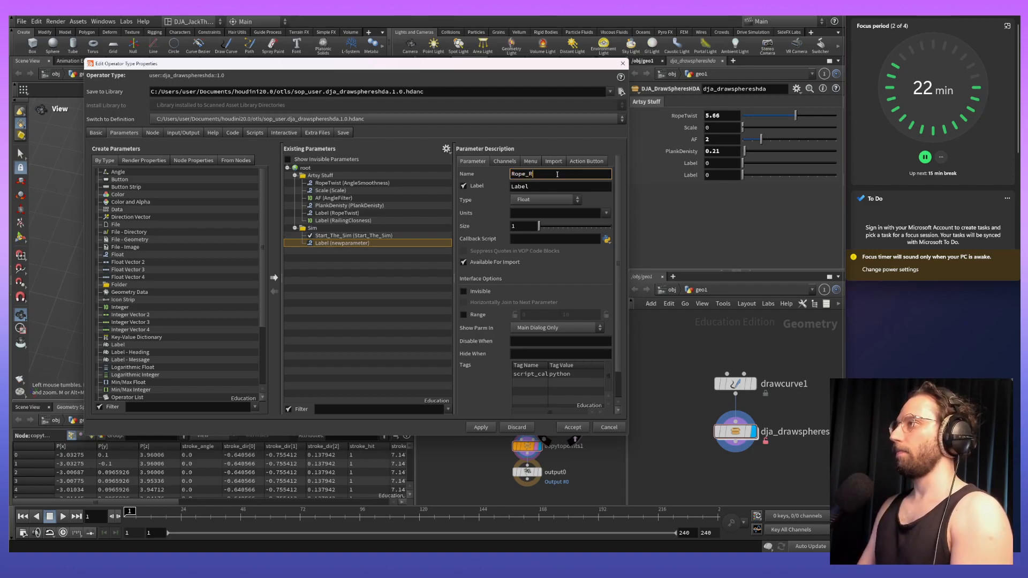
pyautogui.press('BackSpace')
pyautogui.write('Ti')
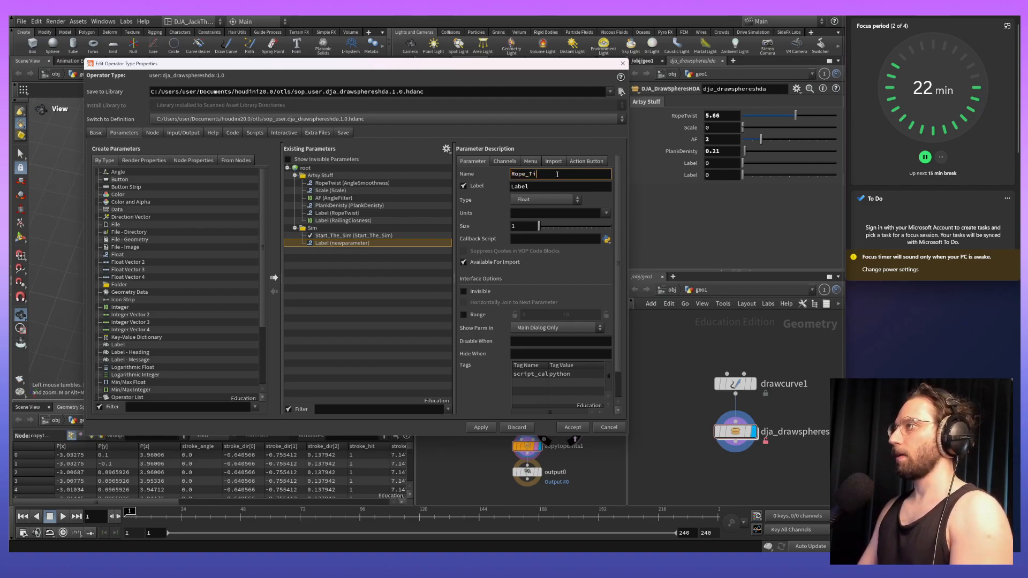
pyautogui.write('hhtness')
pyautogui.press('Return')
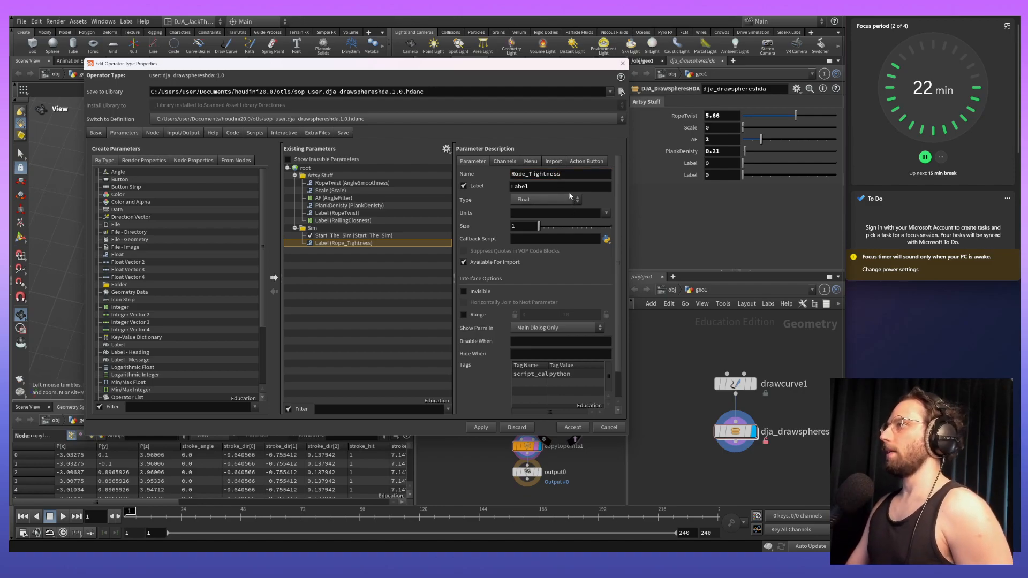
pyautogui.moveTo(568, 179); pyautogui.dragTo(490, 180)
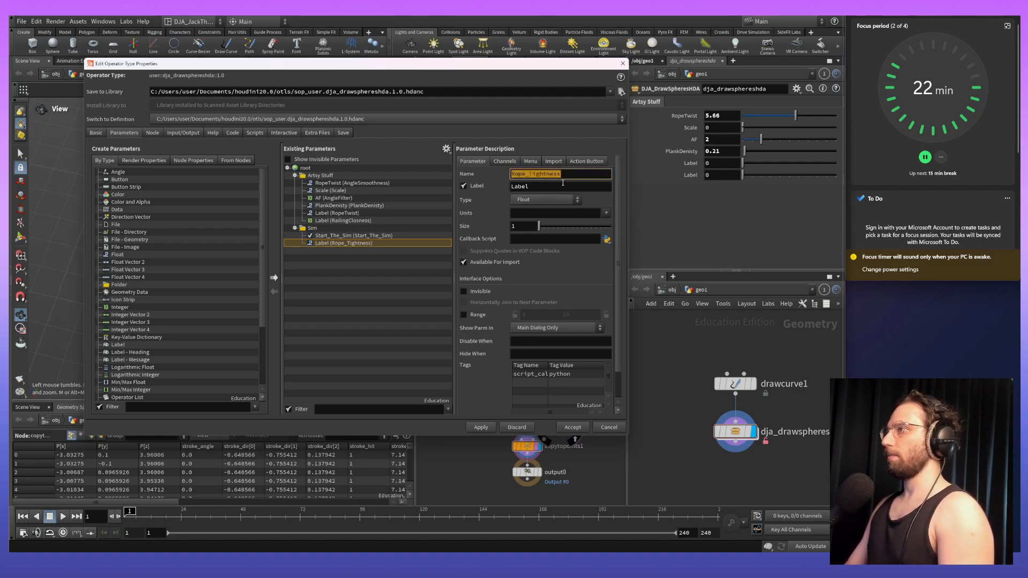
pyautogui.moveTo(560, 185); pyautogui.dragTo(496, 187)
pyautogui.hotkey('ctrl', 'v')
# Replace the generic labels of the last two Artsy Stuff parameters with their names, RailingClosness and RopeTwist.
pyautogui.click(376, 221)
pyautogui.hotkey('ctrl', 'c')
pyautogui.moveTo(573, 173); pyautogui.dragTo(506, 187)
pyautogui.hotkey('ctrl', 'v')
pyautogui.click(379, 205)
pyautogui.click(372, 215)
pyautogui.hotkey('ctrl', 'c')
pyautogui.hotkey('ctrl', 'v')
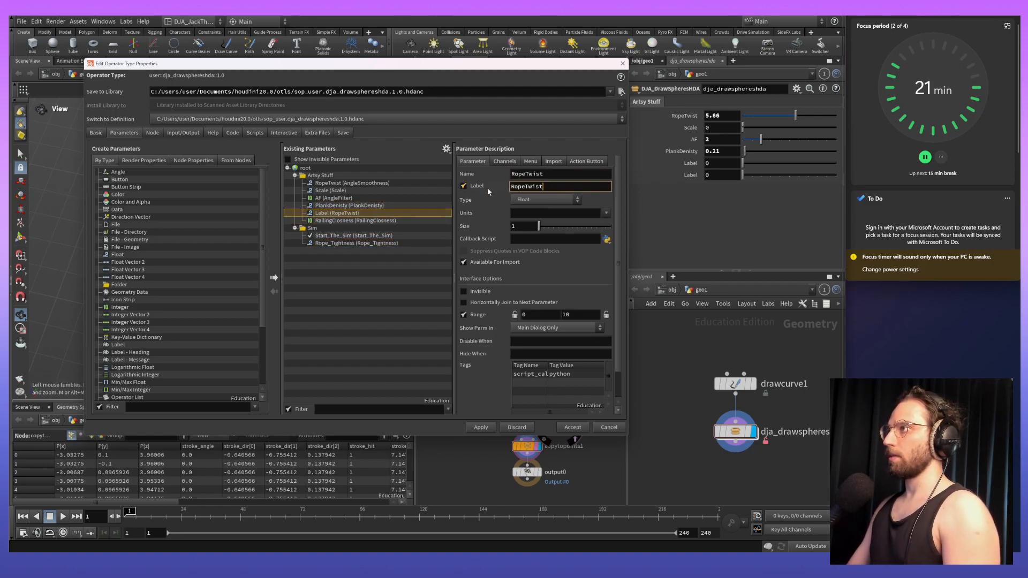
# Enable the range for Rope_Tightness and set it from 0.5 to 1.5.
pyautogui.click(364, 205)
pyautogui.click(381, 198)
pyautogui.click(376, 191)
pyautogui.click(384, 183)
pyautogui.click(370, 236)
pyautogui.click(370, 243)
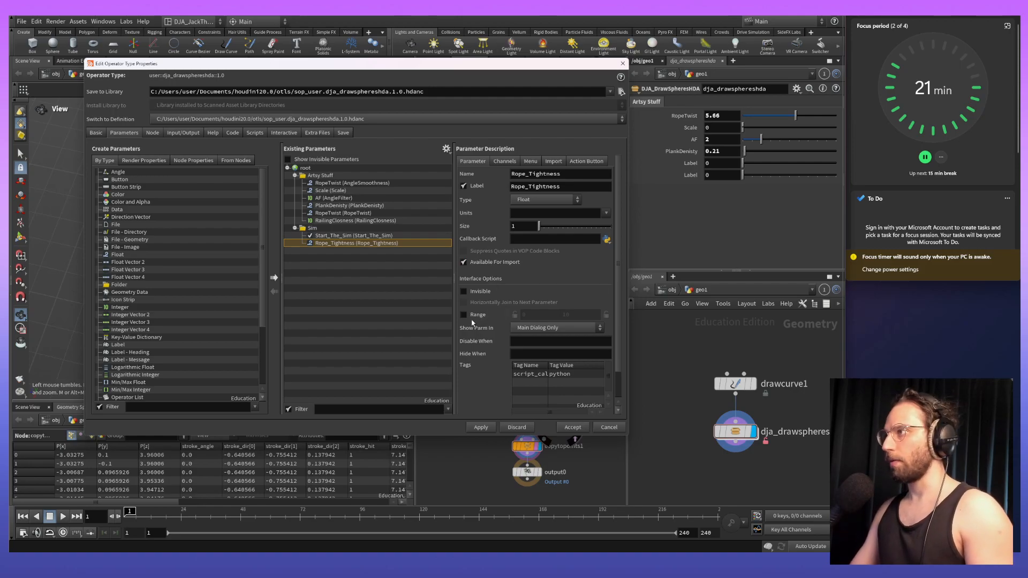
pyautogui.click(463, 315)
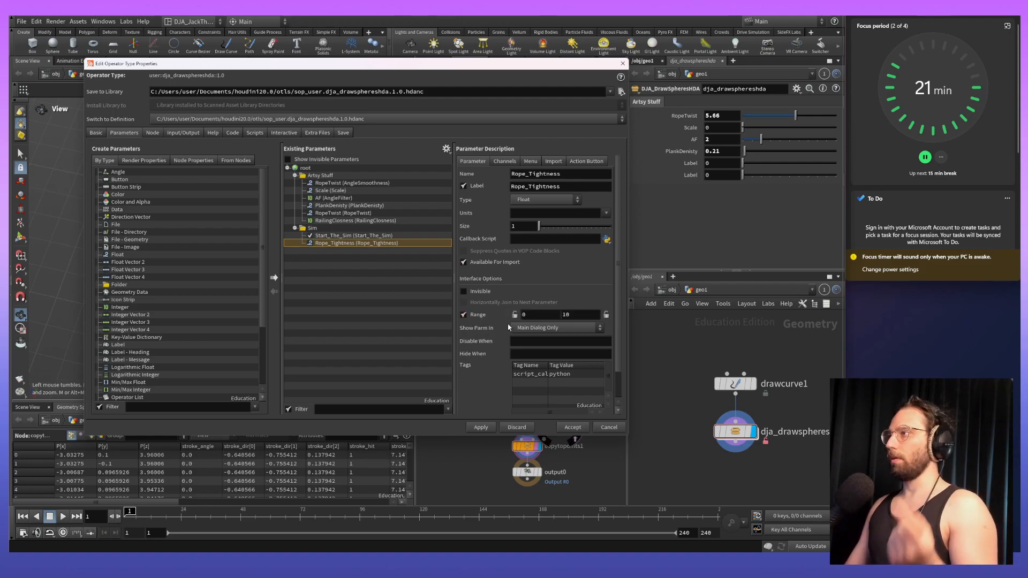
pyautogui.click(534, 311)
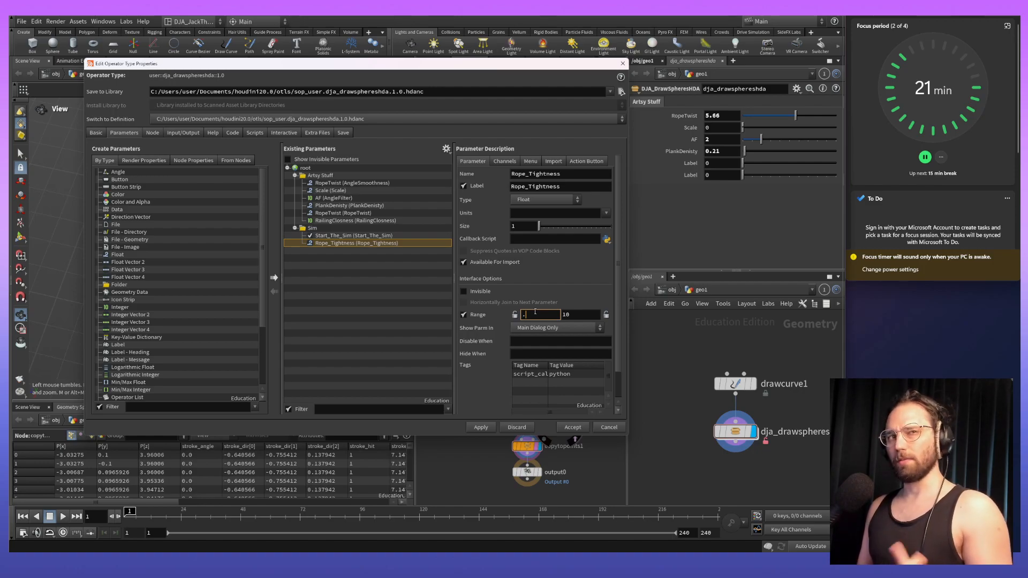
pyautogui.write('.5')
pyautogui.press('Tab')
pyautogui.write('1.5')
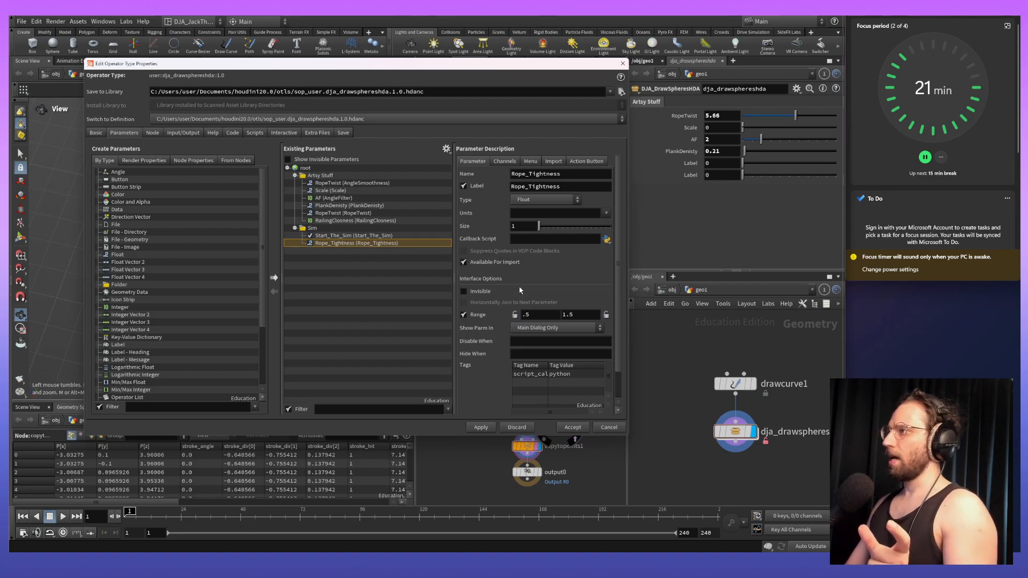
# Examine the description settings of Start_The_Sim and Rope_Tightness, including the Show Parm In, import and action script options.
pyautogui.scroll(-2, 518, 291)
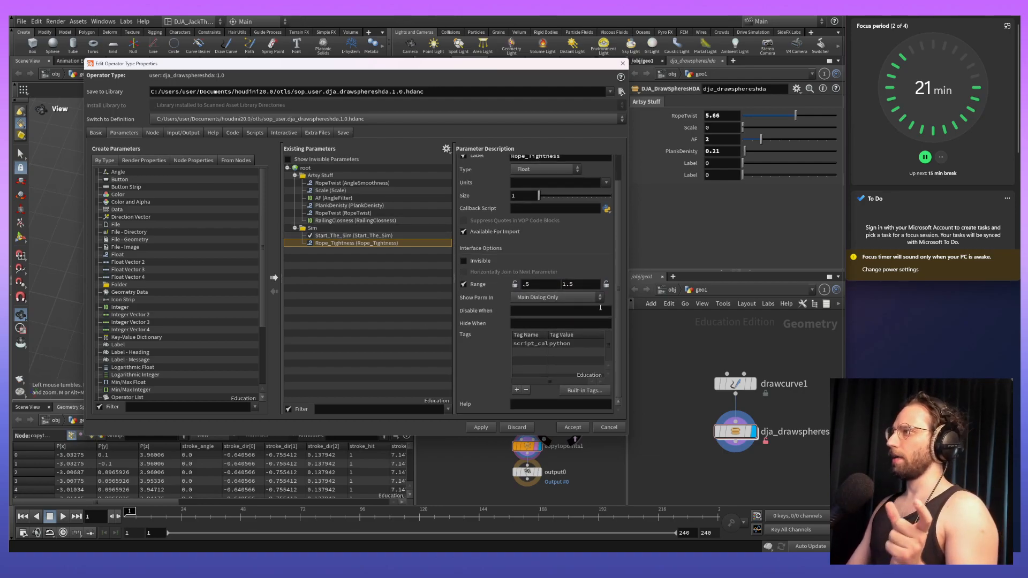
pyautogui.scroll(2, 514, 296)
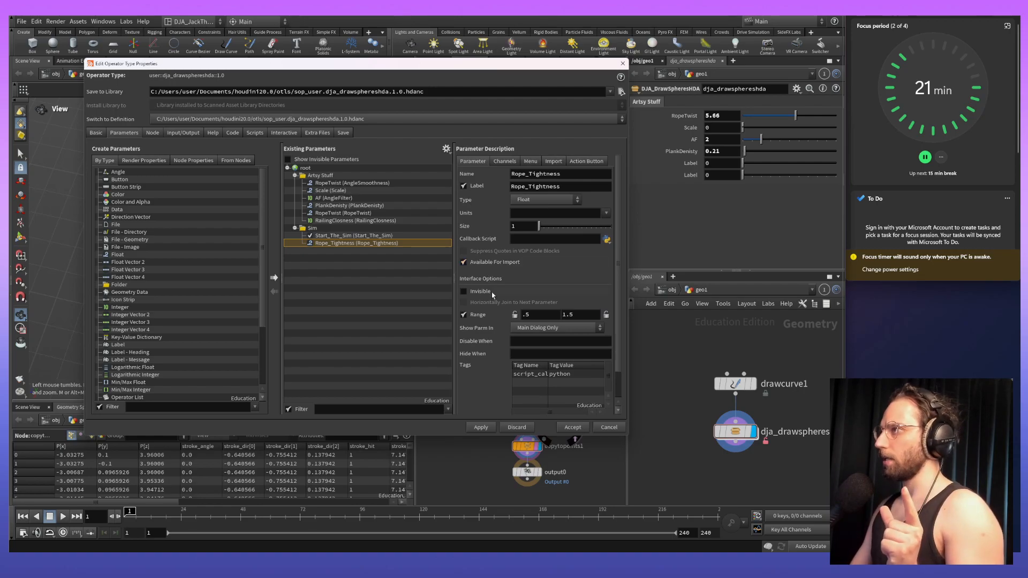
pyautogui.click(369, 236)
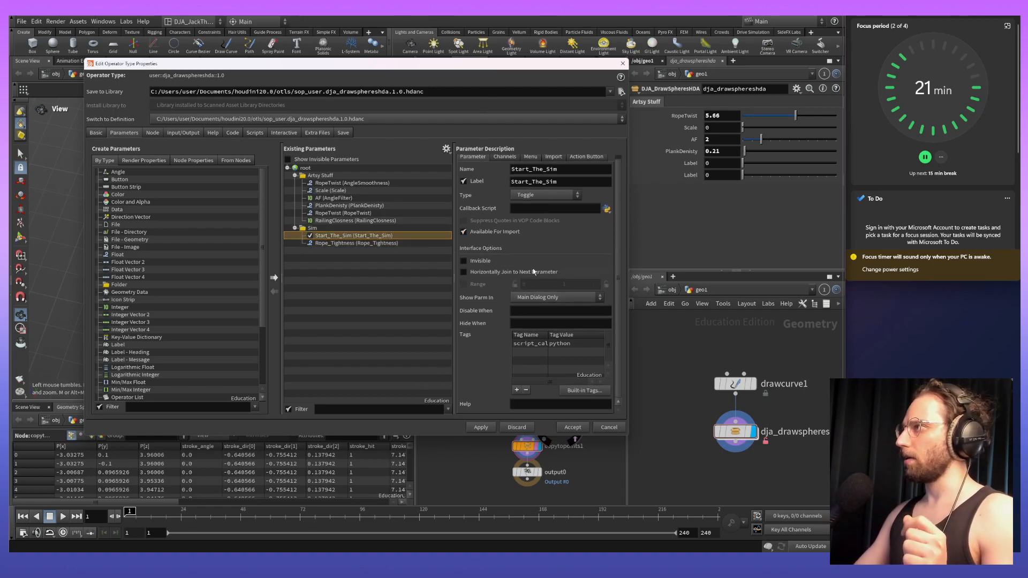
pyautogui.click(371, 243)
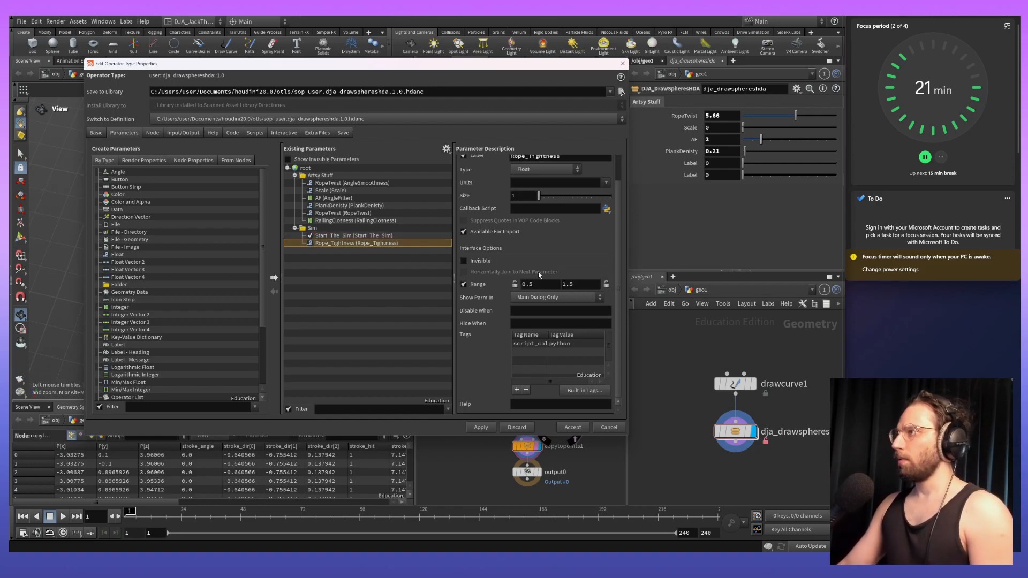
pyautogui.click(549, 300)
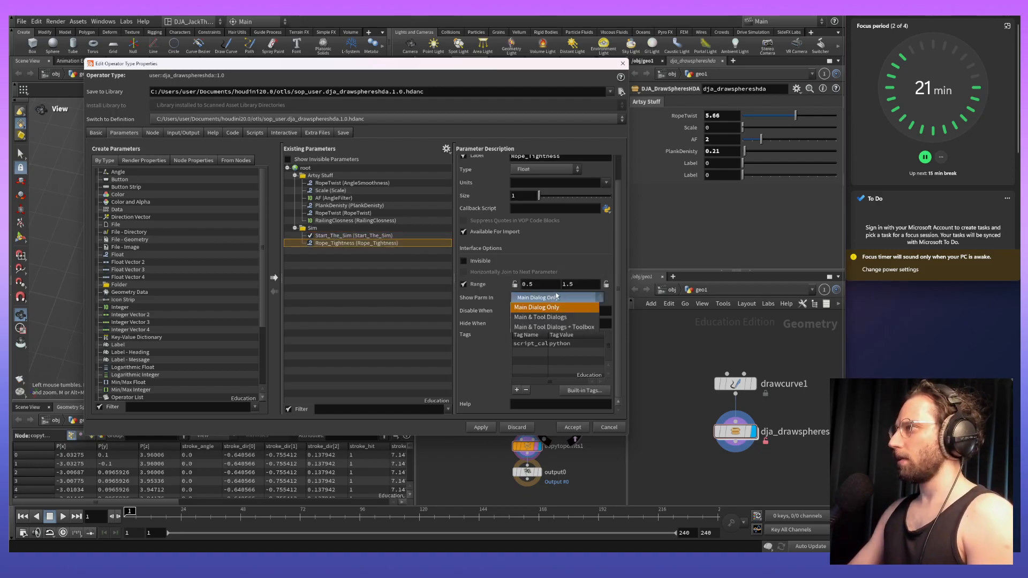
pyautogui.click(556, 296)
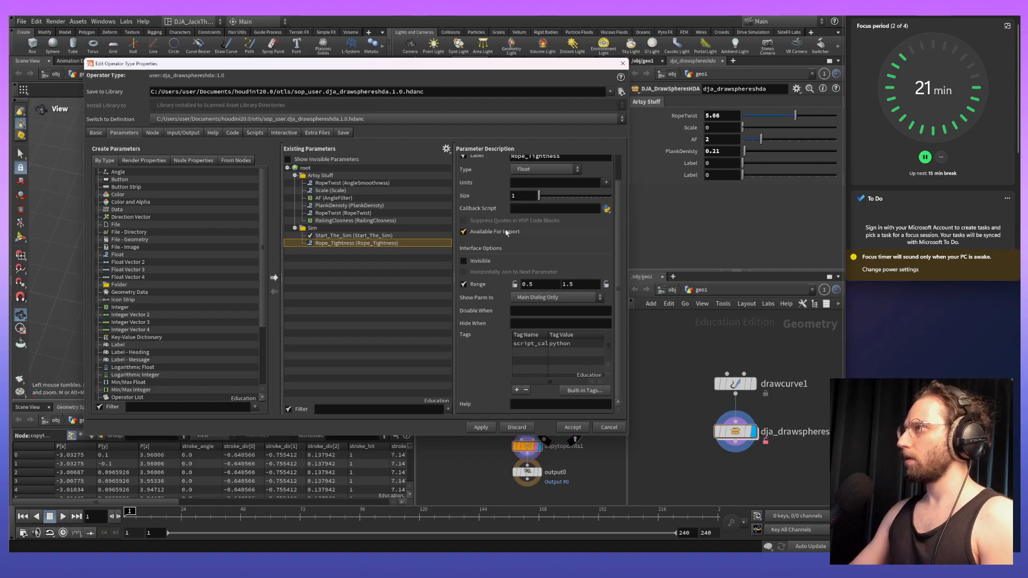
pyautogui.scroll(2, 498, 215)
pyautogui.click(530, 162)
pyautogui.click(548, 162)
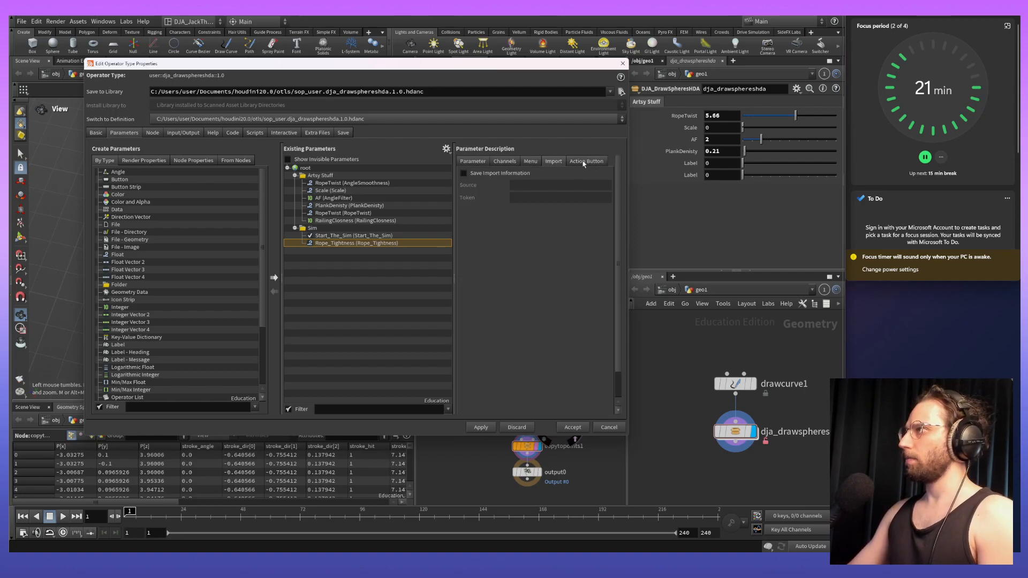
pyautogui.click(586, 162)
pyautogui.click(494, 163)
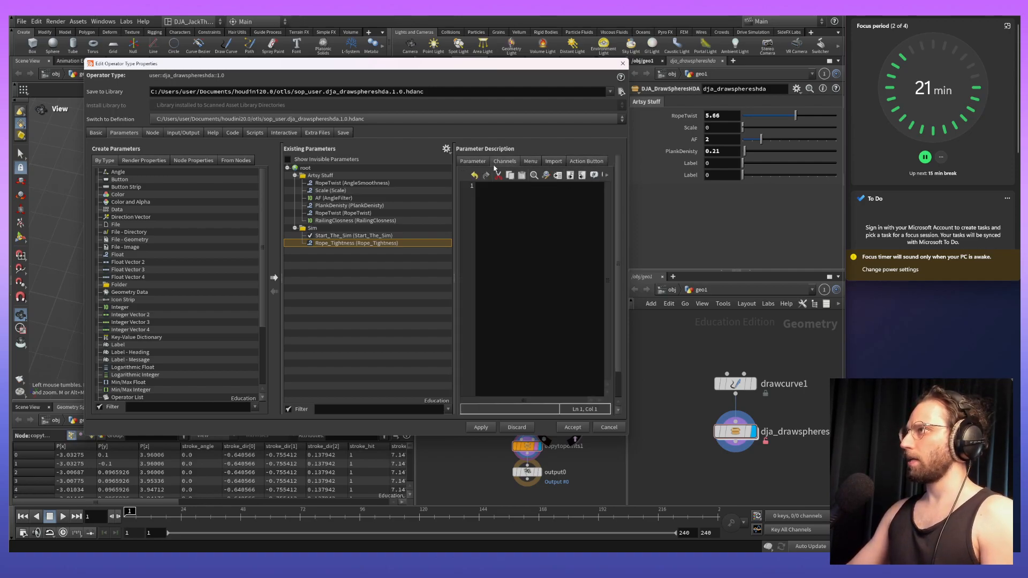
pyautogui.click(468, 161)
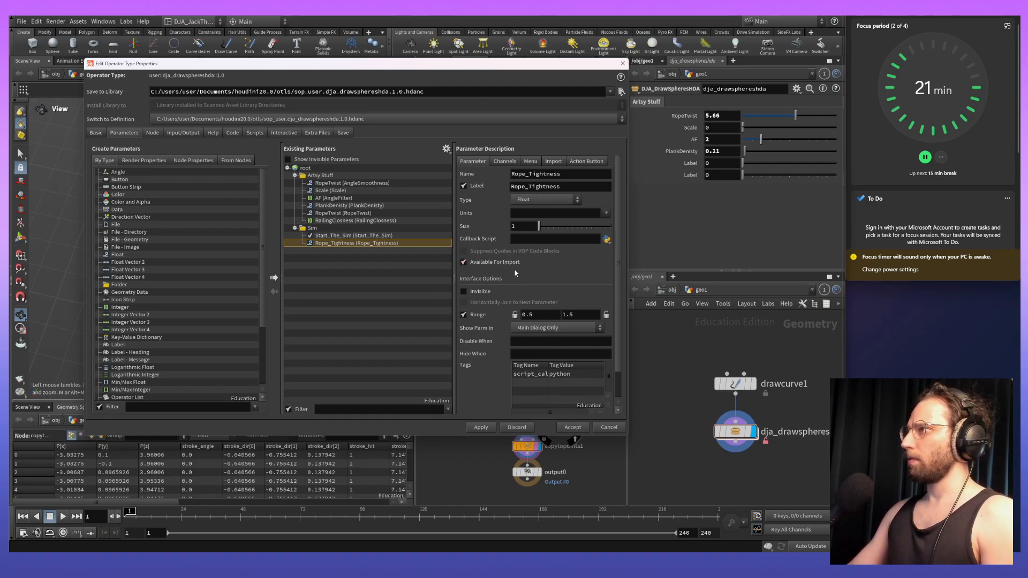
# Change the label of the Start_The_Sim toggle to Start_The_Simss and copy the parameter's name.
pyautogui.scroll(-2, 516, 274)
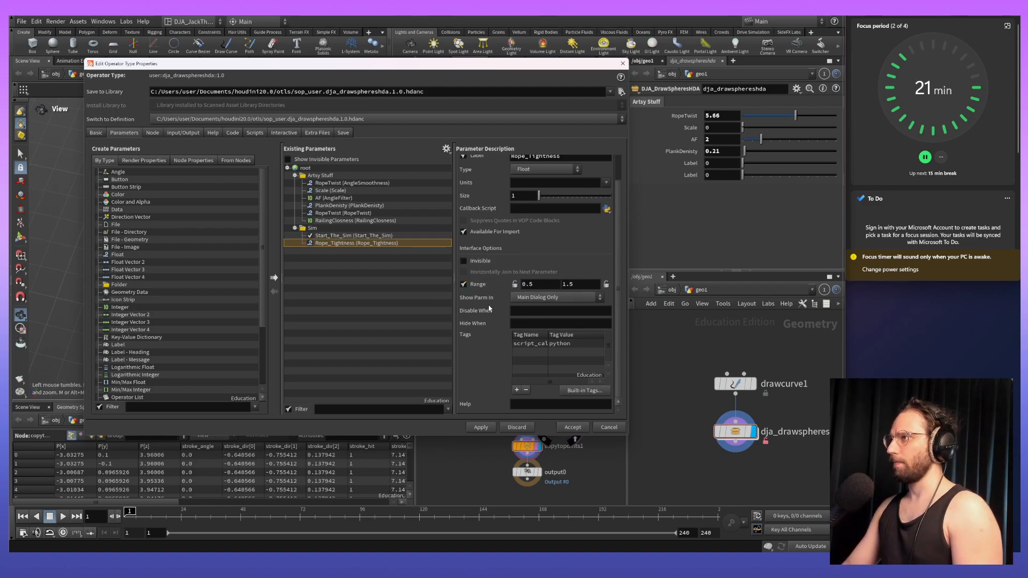
pyautogui.click(360, 236)
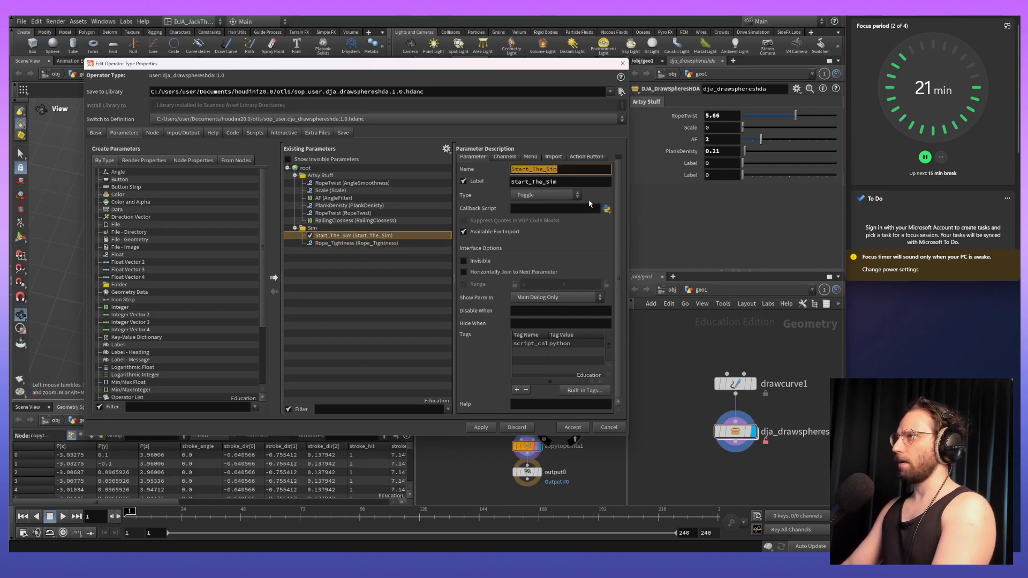
pyautogui.click(556, 181)
pyautogui.write('ss')
pyautogui.press('Return')
pyautogui.hotkey('ctrl', 'a')
pyautogui.hotkey('ctrl', 'c')
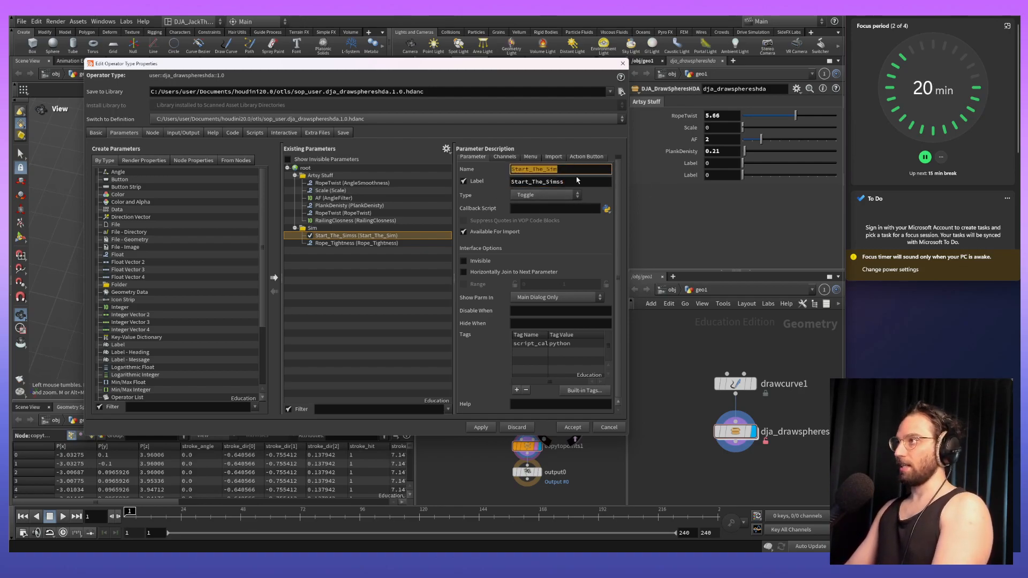
# Give Rope_Tightness the Disable When condition {Start_The_Sim == 0} and apply it to the asset.
pyautogui.click(353, 243)
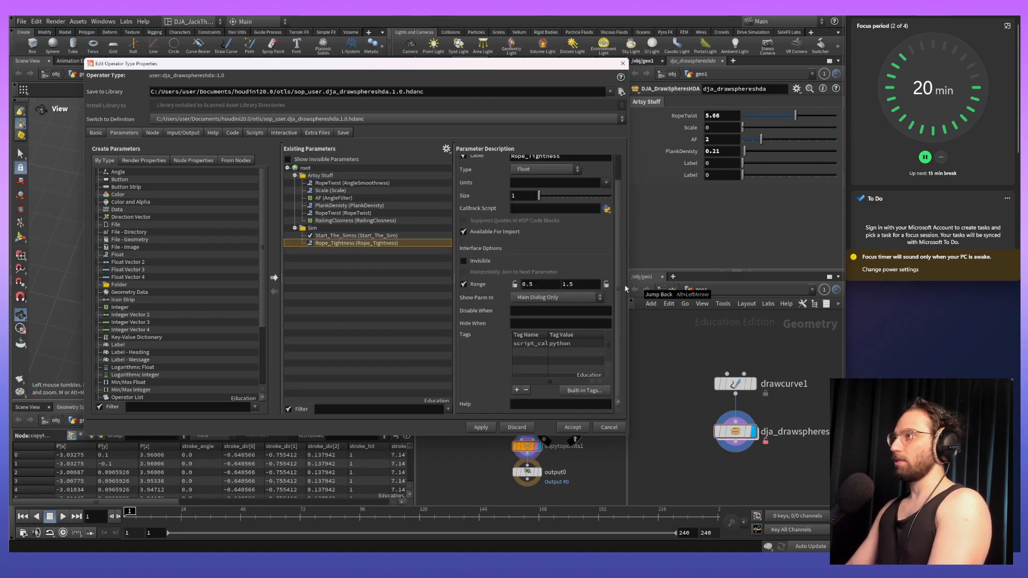
pyautogui.click(554, 312)
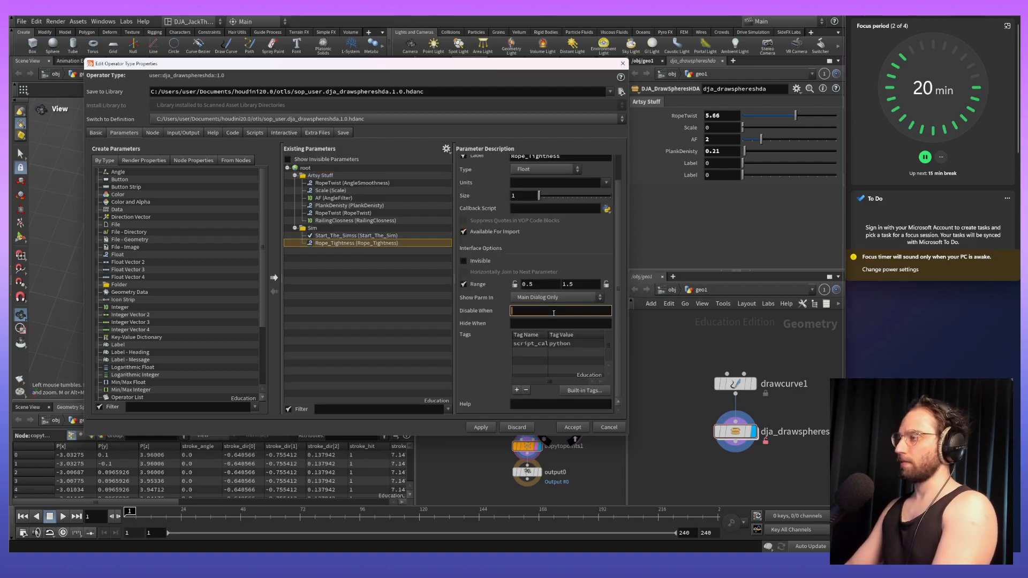
pyautogui.write('{}')
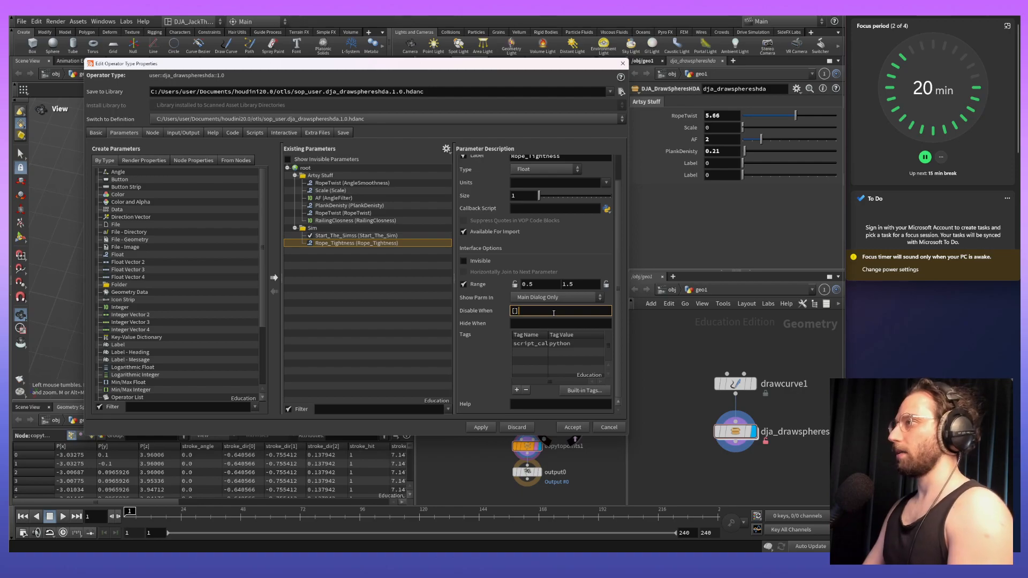
pyautogui.press('Left')
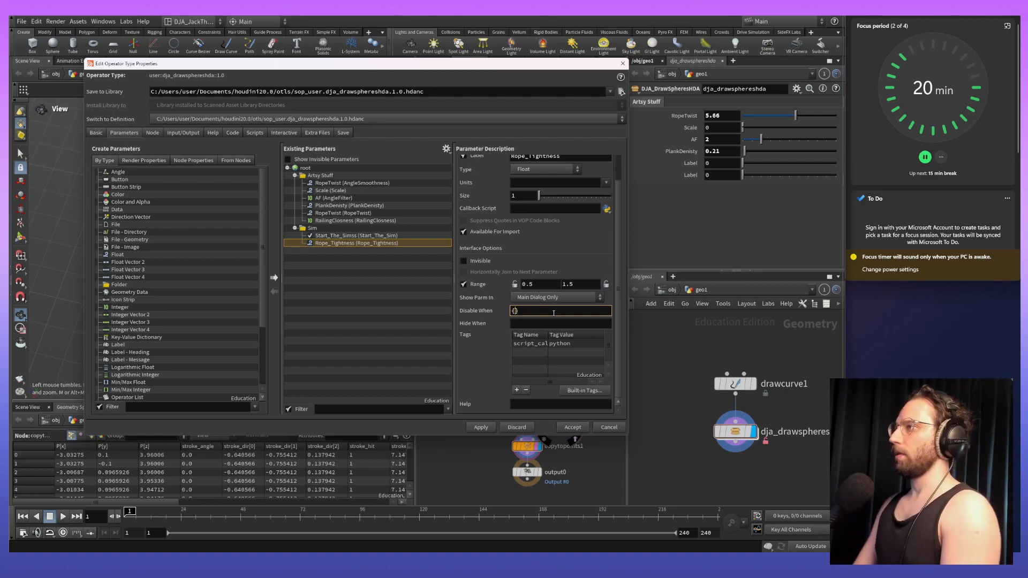
pyautogui.hotkey('ctrl', 'v')
pyautogui.write('== 0')
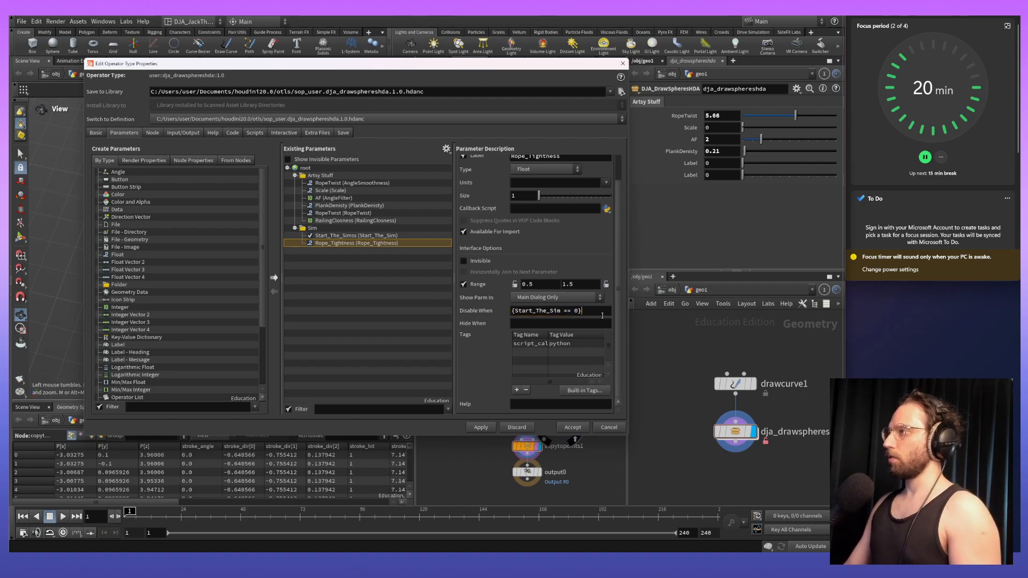
pyautogui.click(491, 432)
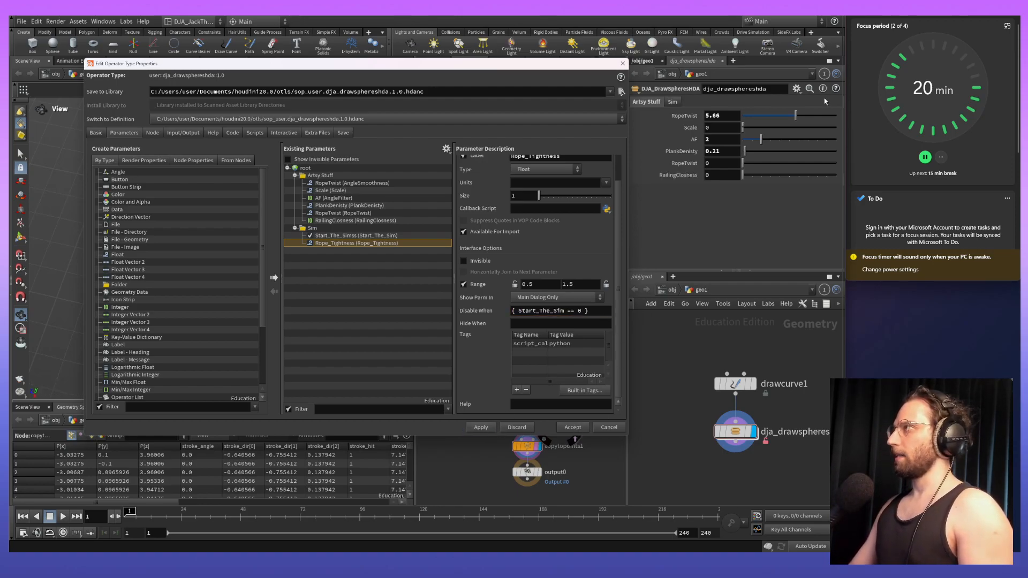
# Test the disable condition by switching the Start_The_Simss toggle on and off in the asset's Sim folder.
pyautogui.click(673, 102)
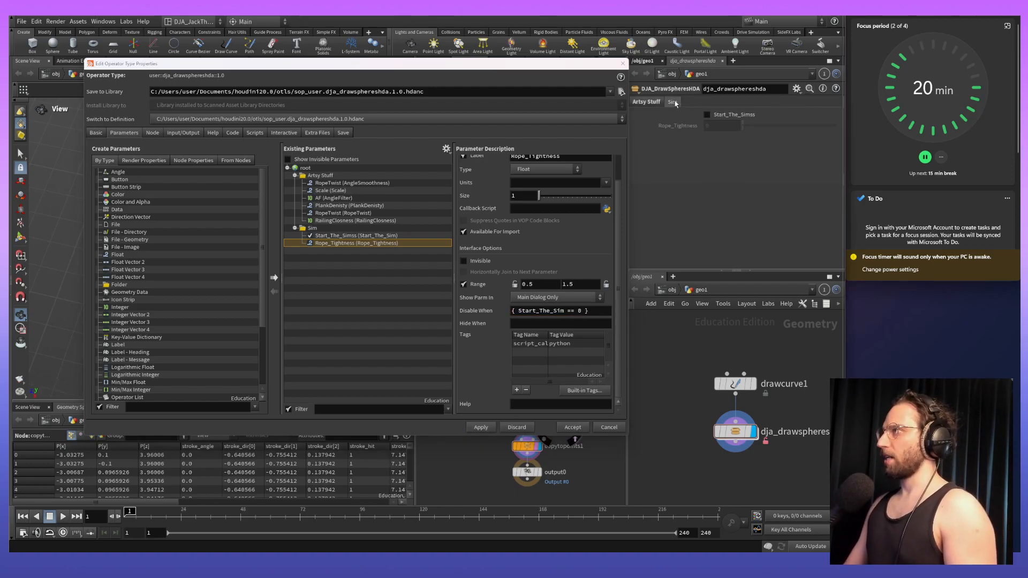
pyautogui.click(706, 115)
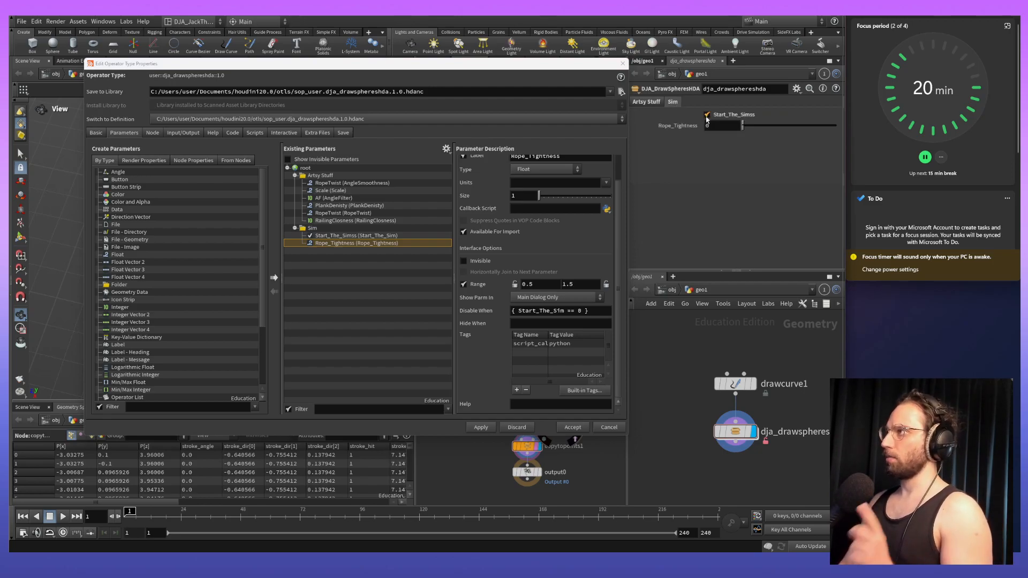
pyautogui.click(707, 116)
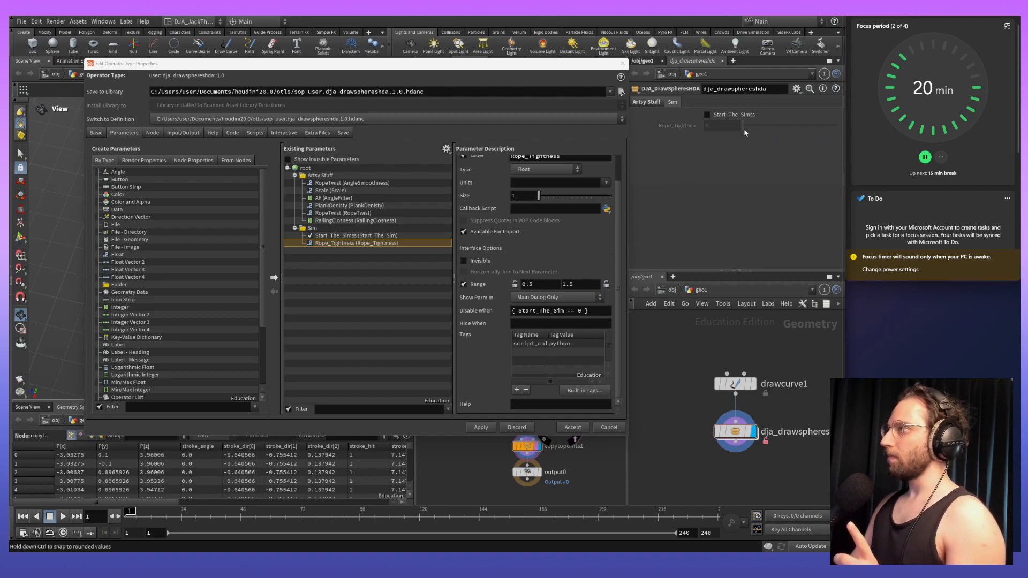
# Try the toggle's label Start_The_Simss in Rope_Tightness's Disable When condition, apply it and test the toggle.
pyautogui.click(354, 235)
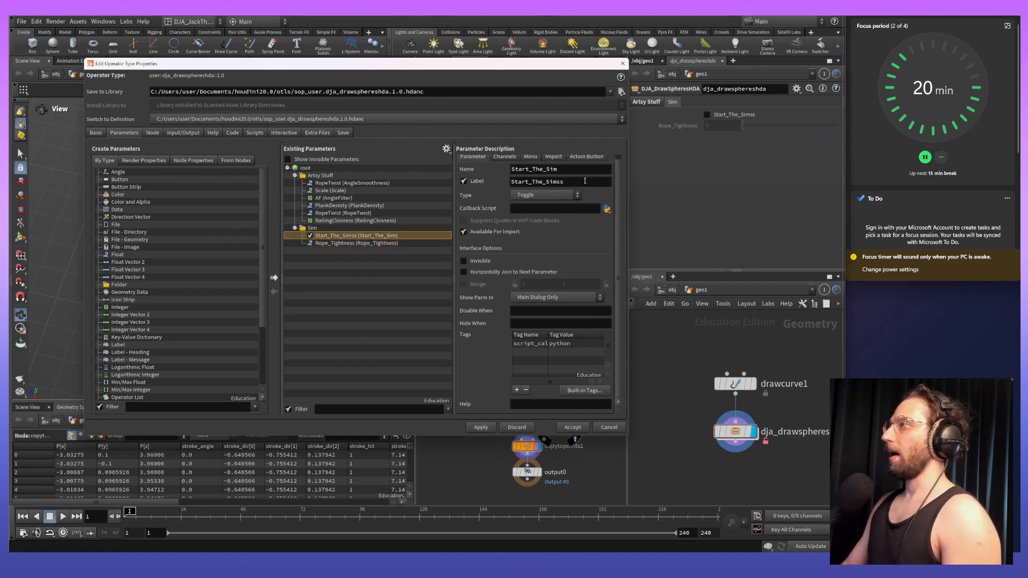
pyautogui.click(423, 243)
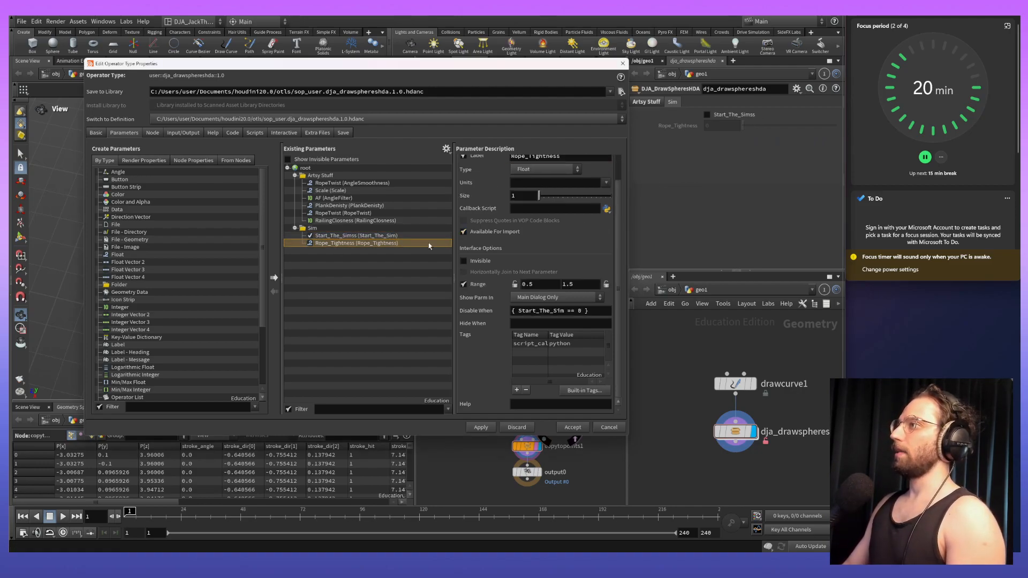
pyautogui.tripleClick(551, 311)
pyautogui.moveTo(563, 314); pyautogui.dragTo(518, 313)
pyautogui.write('Start_The_Simss')
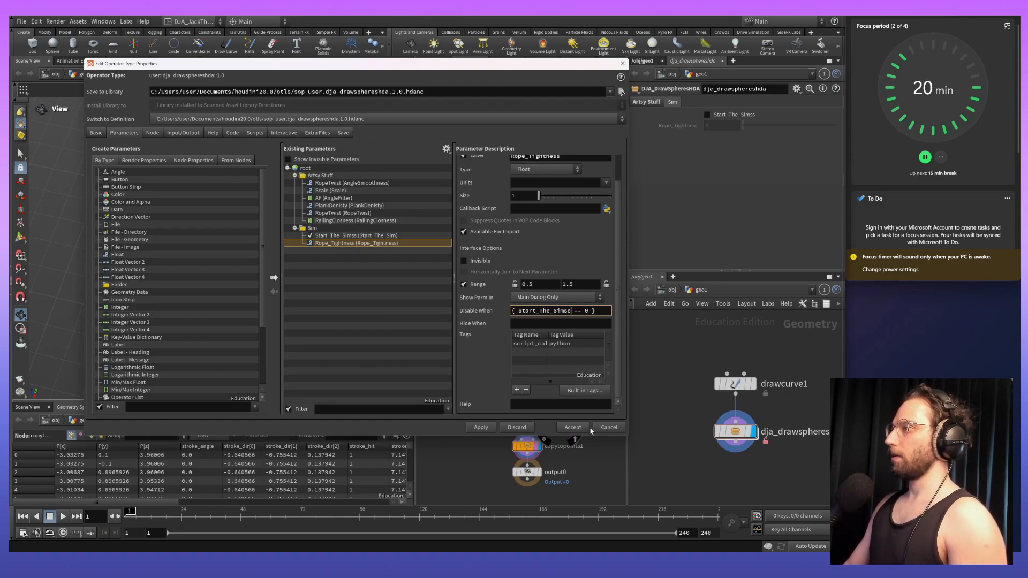
pyautogui.click(476, 427)
pyautogui.click(707, 115)
pyautogui.click(708, 115)
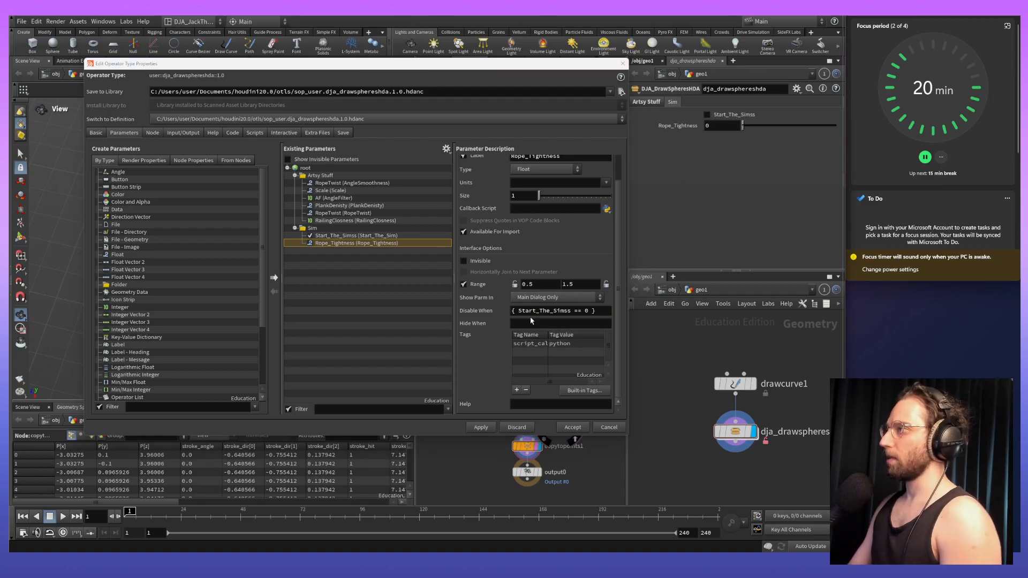
# Correct Rope_Tightness's Disable When condition to use the toggle's name, { Start_The_Sim == 0 }, and apply it.
pyautogui.click(433, 235)
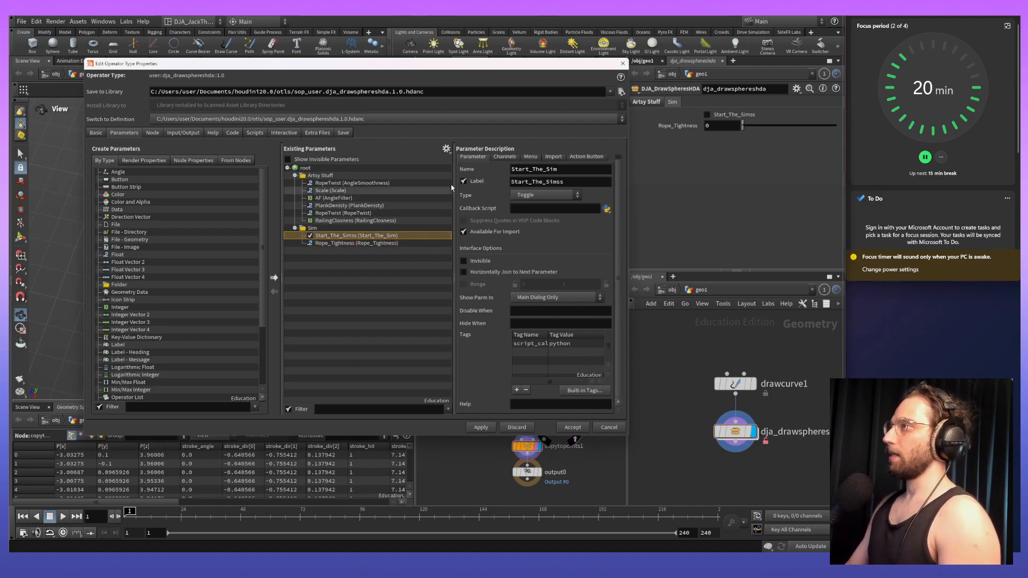
pyautogui.moveTo(561, 170); pyautogui.dragTo(495, 171)
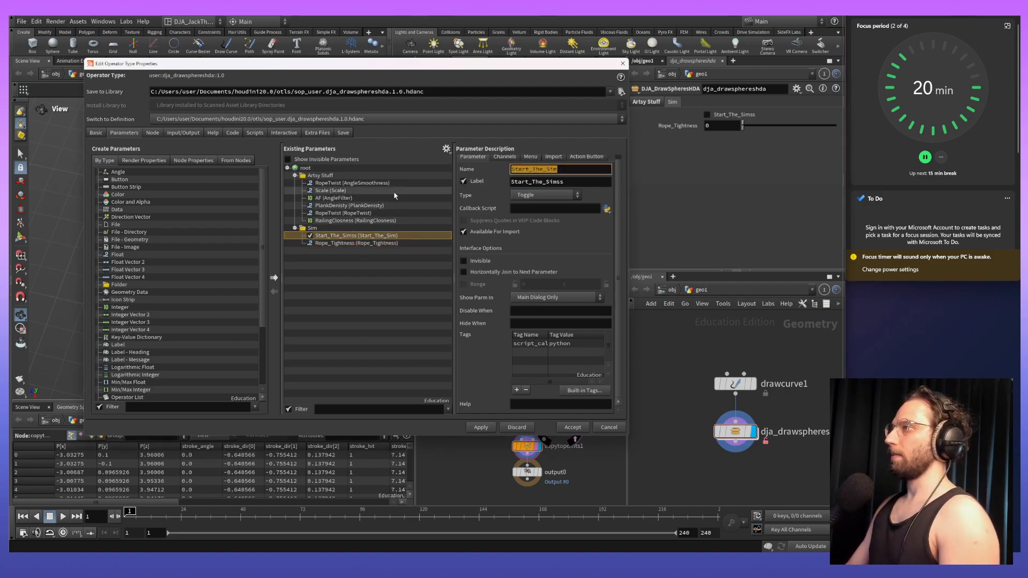
pyautogui.click(395, 244)
pyautogui.click(571, 311)
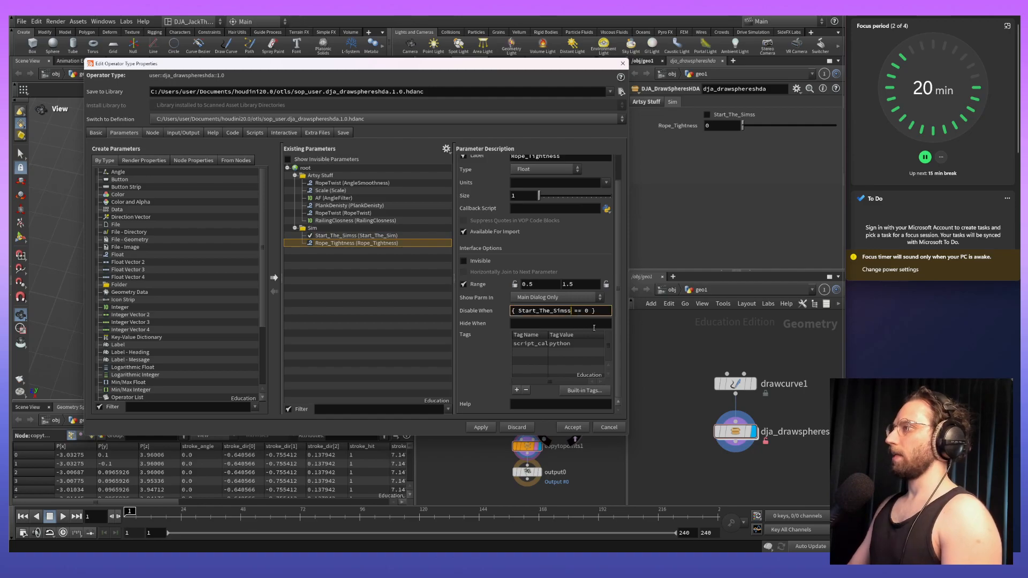
pyautogui.press('BackSpace')
pyautogui.press('BackSpace')
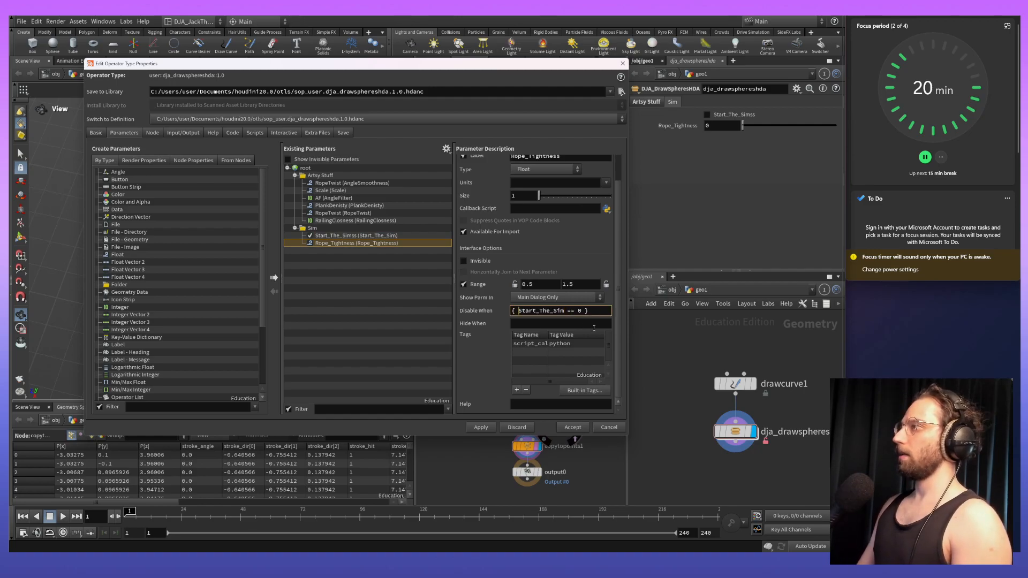
pyautogui.click(480, 427)
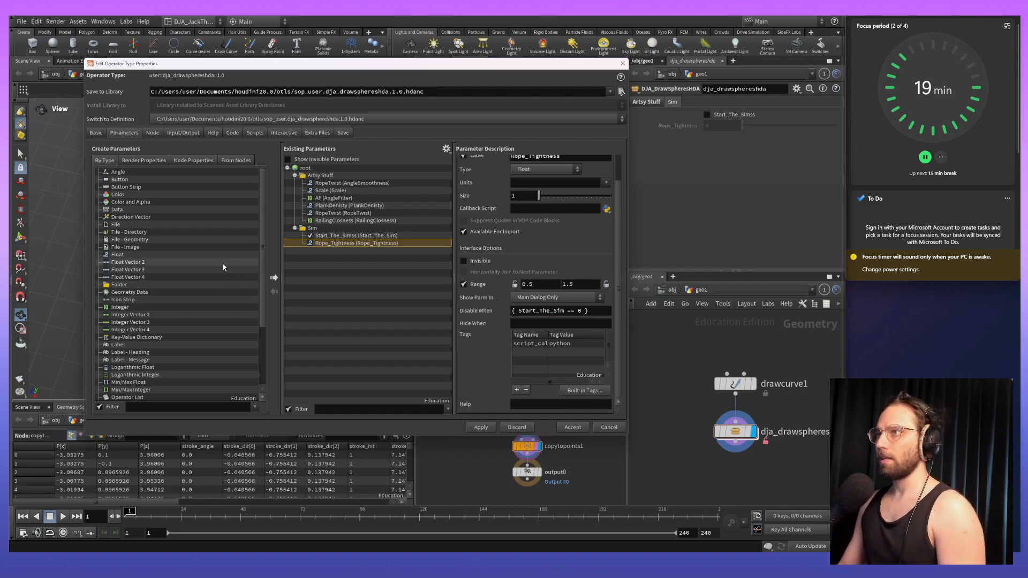
pyautogui.click(182, 187)
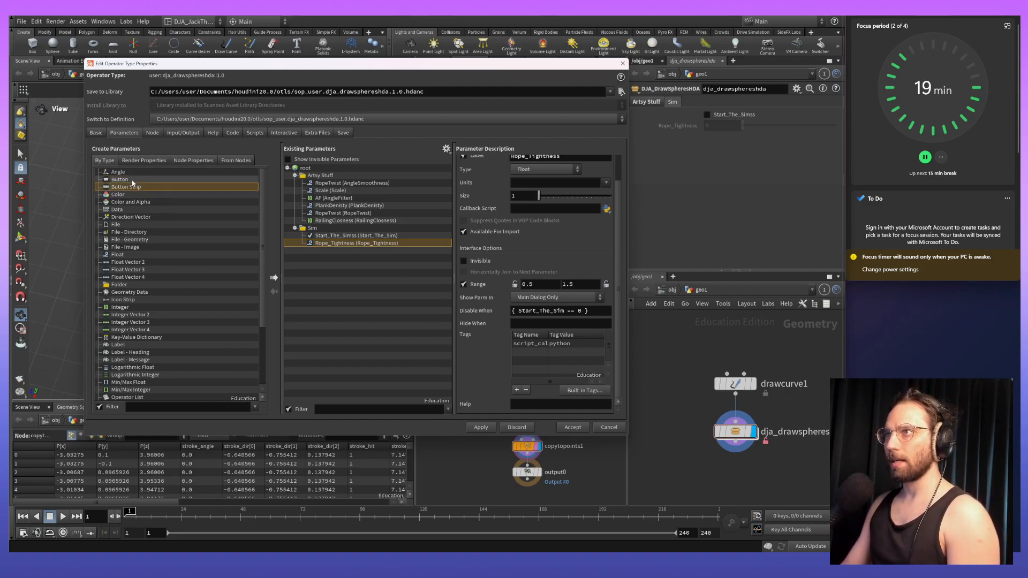
pyautogui.scroll(-4, 144, 198)
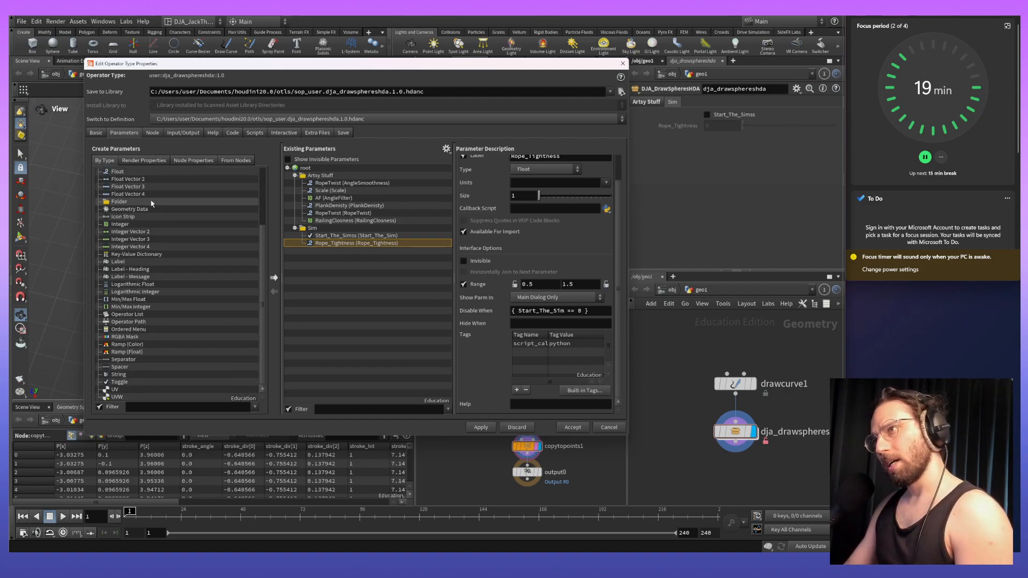
# Compare how the Artsy Stuff and Sim folders are presented as tabs in the asset's parameters.
pyautogui.click(645, 101)
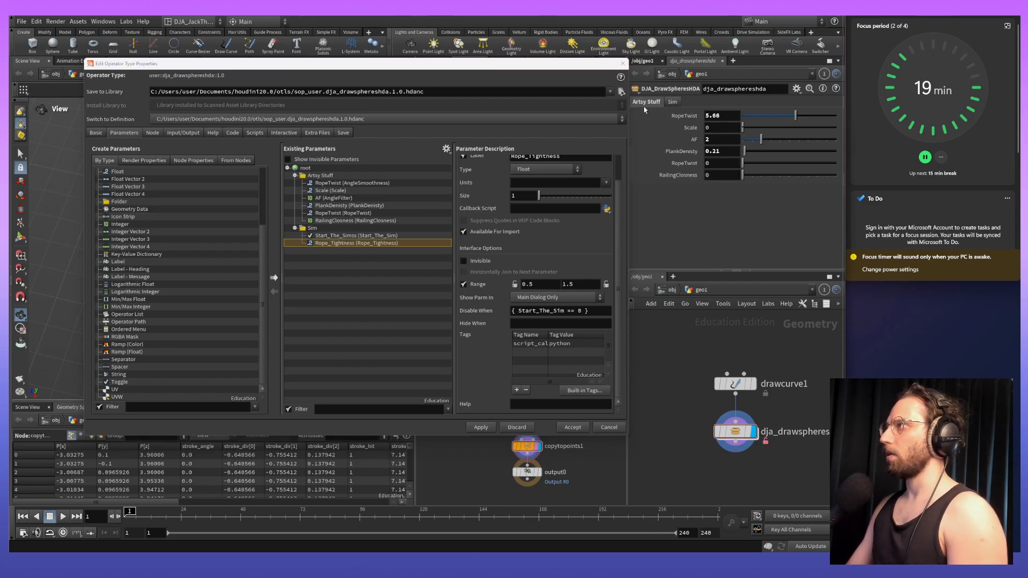
pyautogui.moveTo(573, 63); pyautogui.dragTo(490, 109)
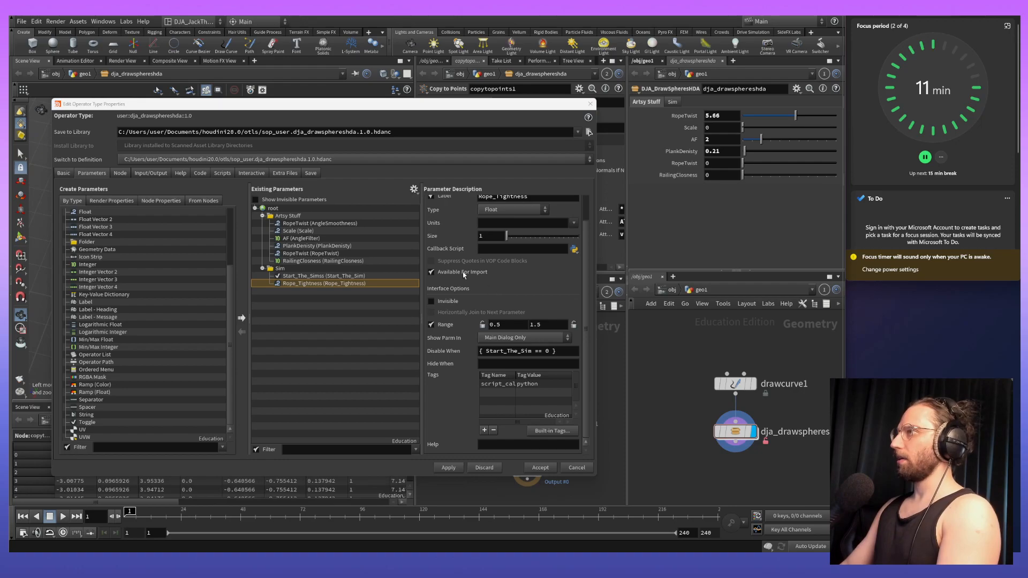
pyautogui.click(280, 268)
pyautogui.click(641, 106)
pyautogui.click(673, 103)
pyautogui.click(656, 103)
pyautogui.click(673, 103)
pyautogui.click(647, 102)
pyautogui.click(673, 103)
pyautogui.click(646, 103)
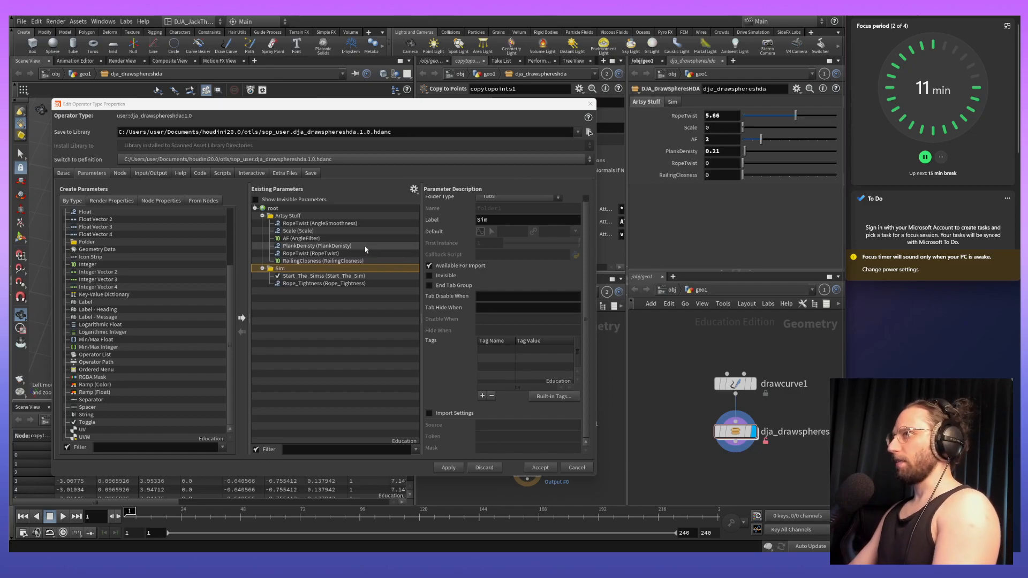
# Set the Artsy Stuff folder's type to Collapsible, apply it and expand the folder in the asset's parameters.
pyautogui.click(352, 216)
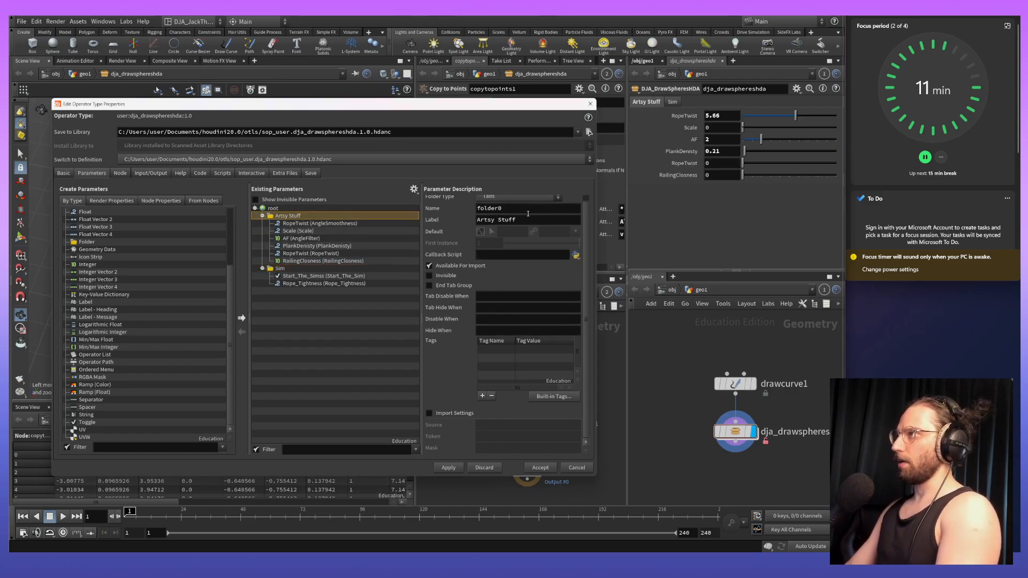
pyautogui.scroll(1, 528, 213)
pyautogui.click(527, 203)
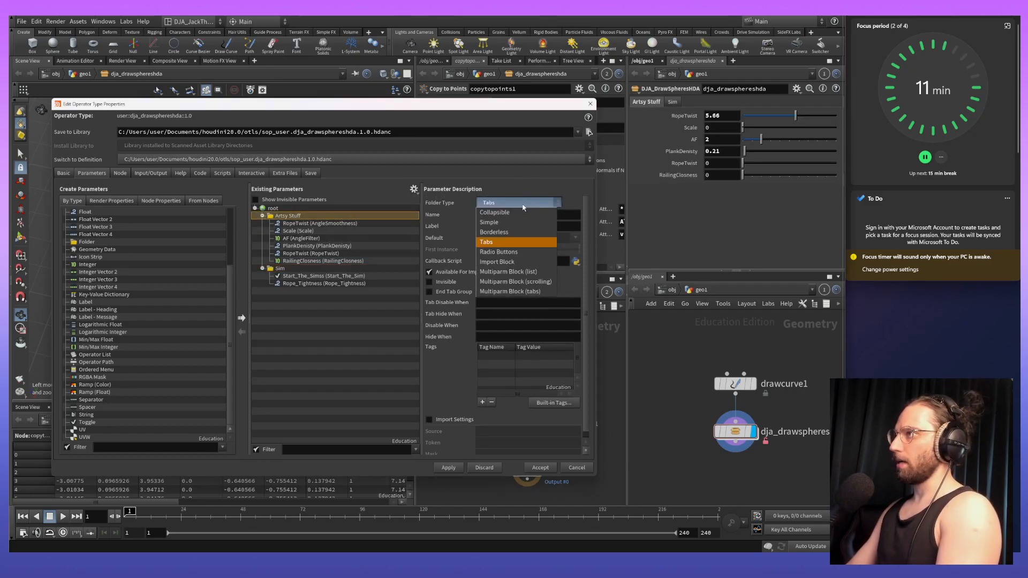
pyautogui.click(504, 212)
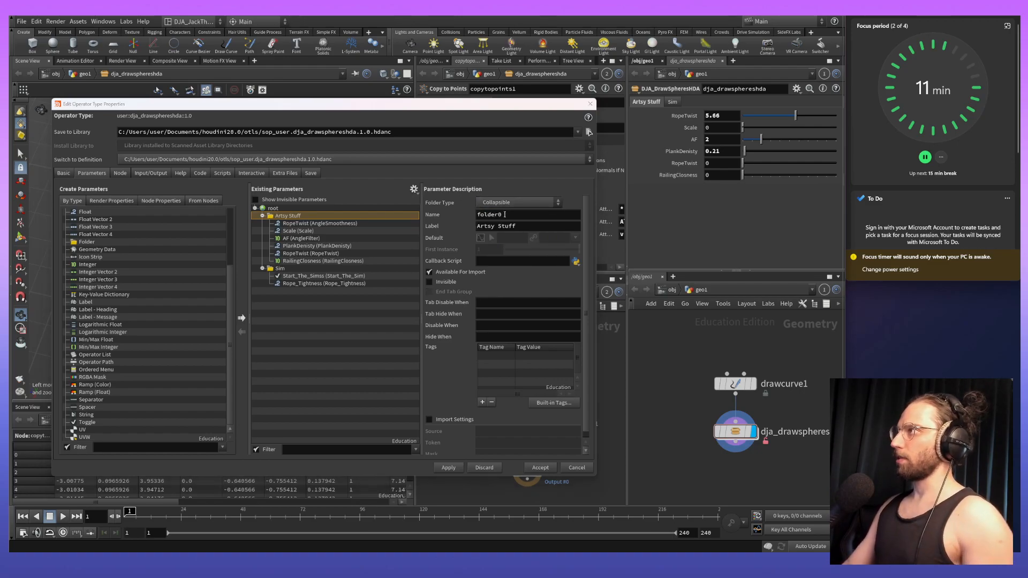
pyautogui.click(444, 468)
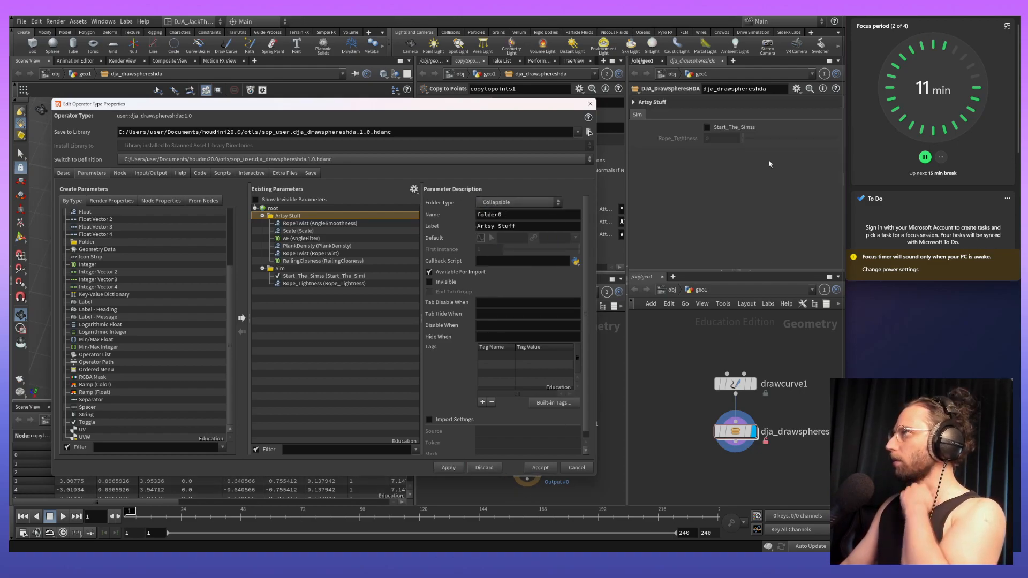
pyautogui.click(635, 103)
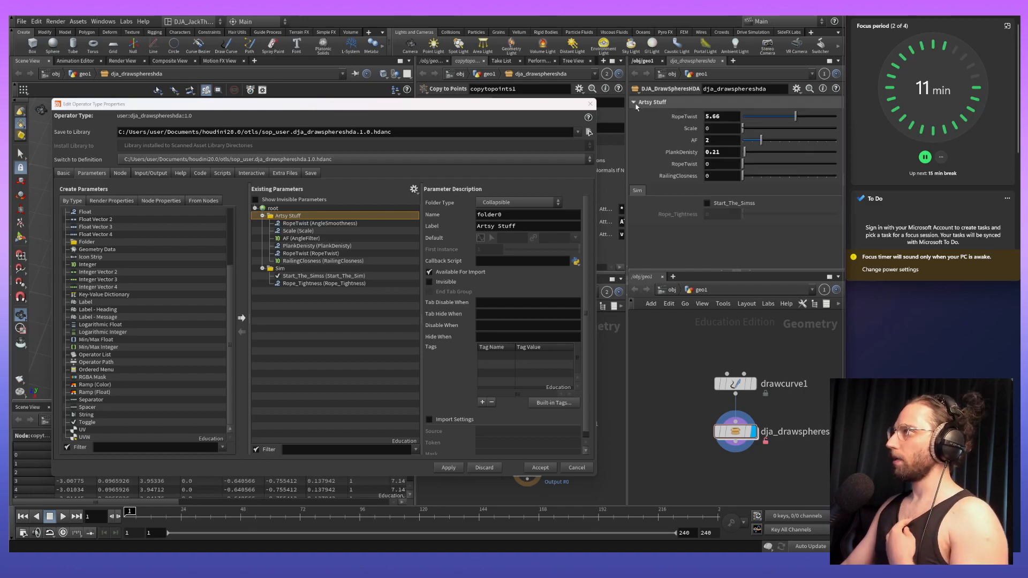
# Set the Artsy Stuff folder's type to Simple and apply it to the asset.
pyautogui.click(518, 204)
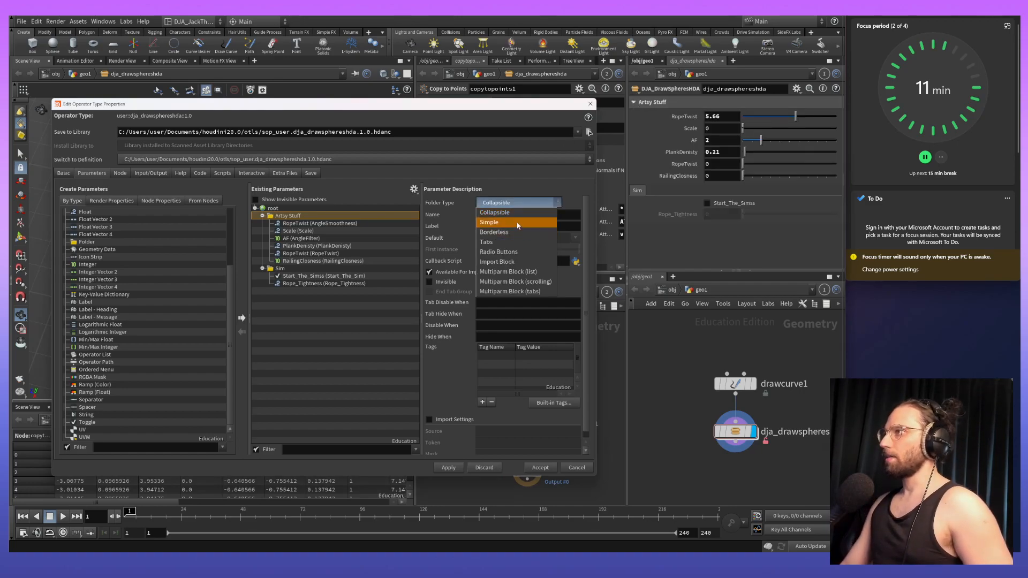
pyautogui.click(517, 223)
pyautogui.click(448, 468)
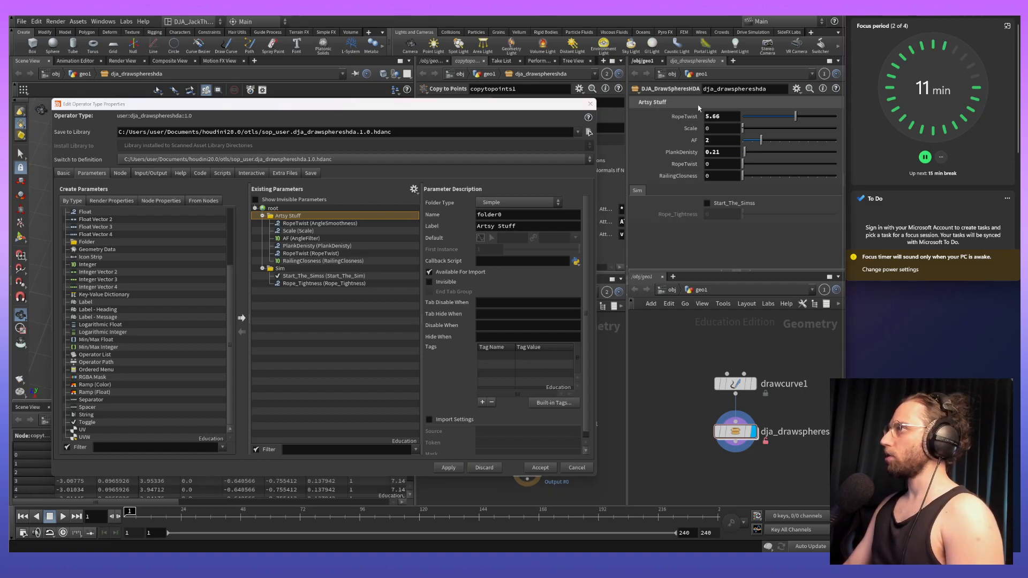
# Set the Sim folder's type to Simple and apply it to the asset.
pyautogui.click(303, 269)
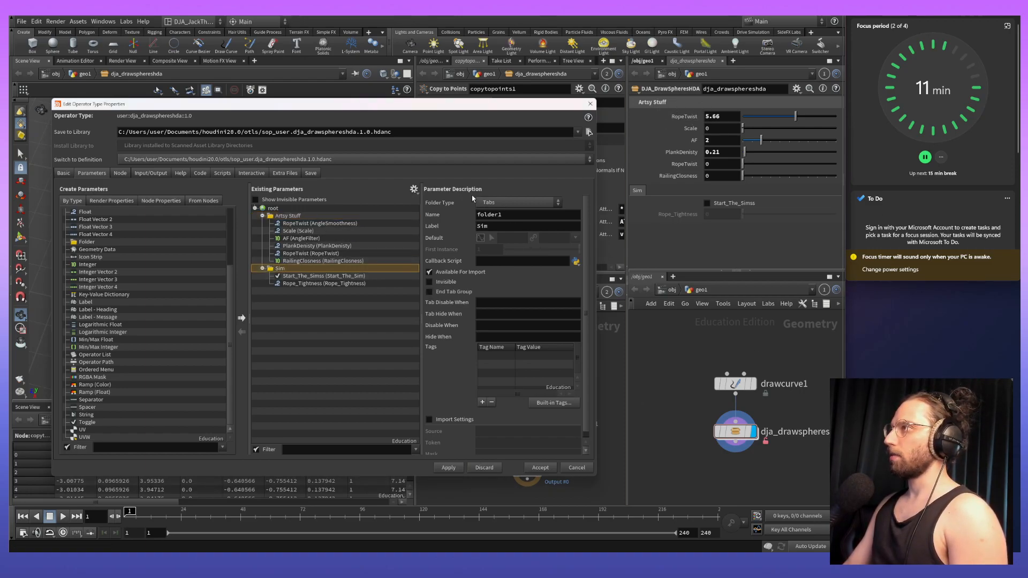
pyautogui.click(503, 202)
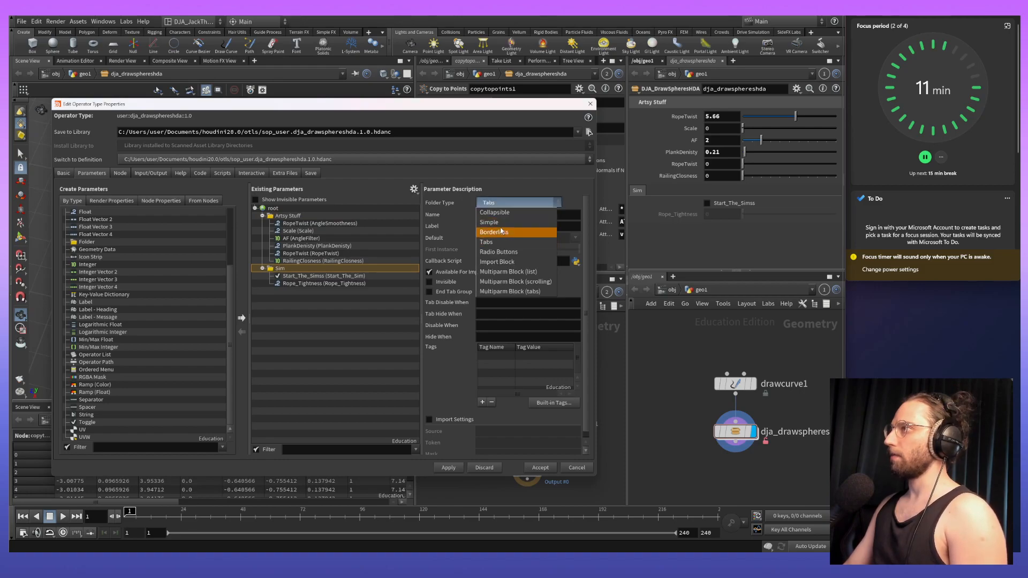
pyautogui.click(504, 221)
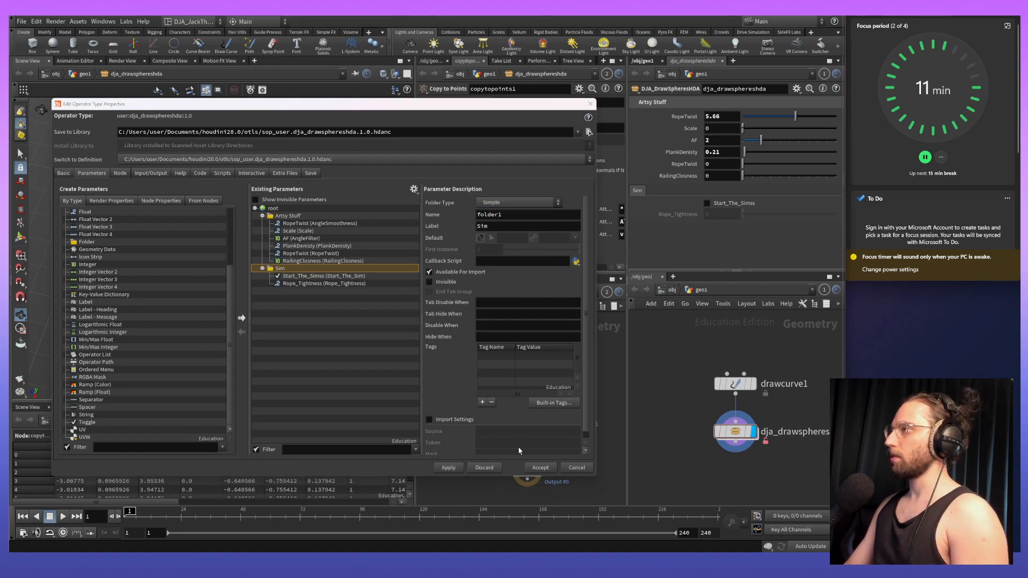
pyautogui.click(445, 469)
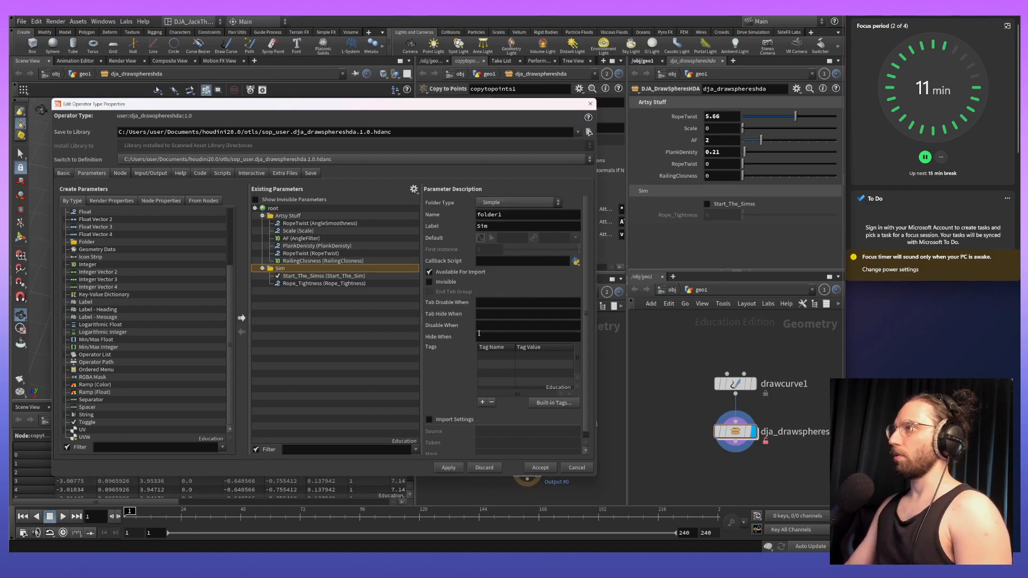
# Try the Borderless type on the Sim folder, settle on Collapsible and apply it to the asset.
pyautogui.click(505, 203)
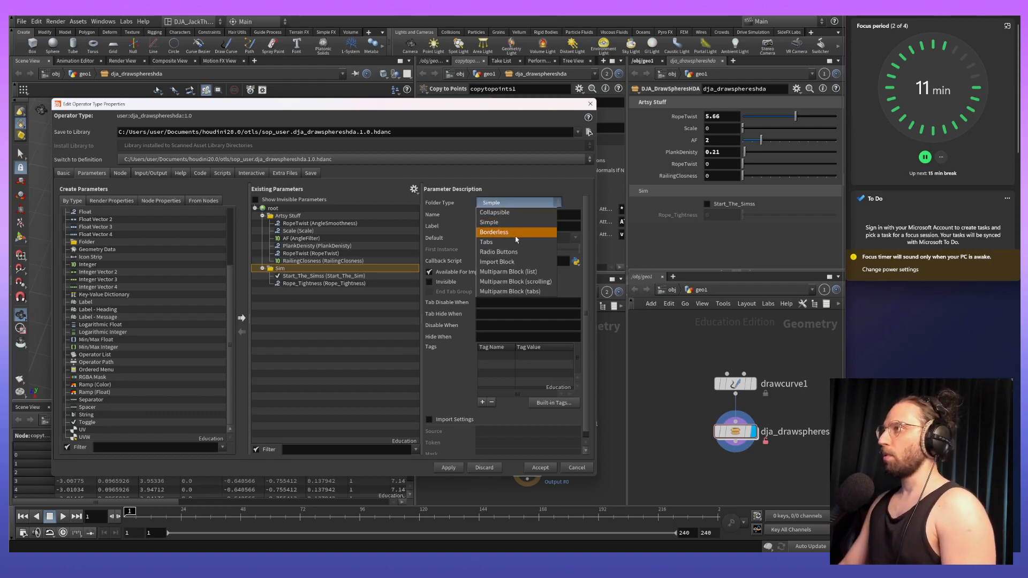
pyautogui.click(516, 234)
pyautogui.click(530, 203)
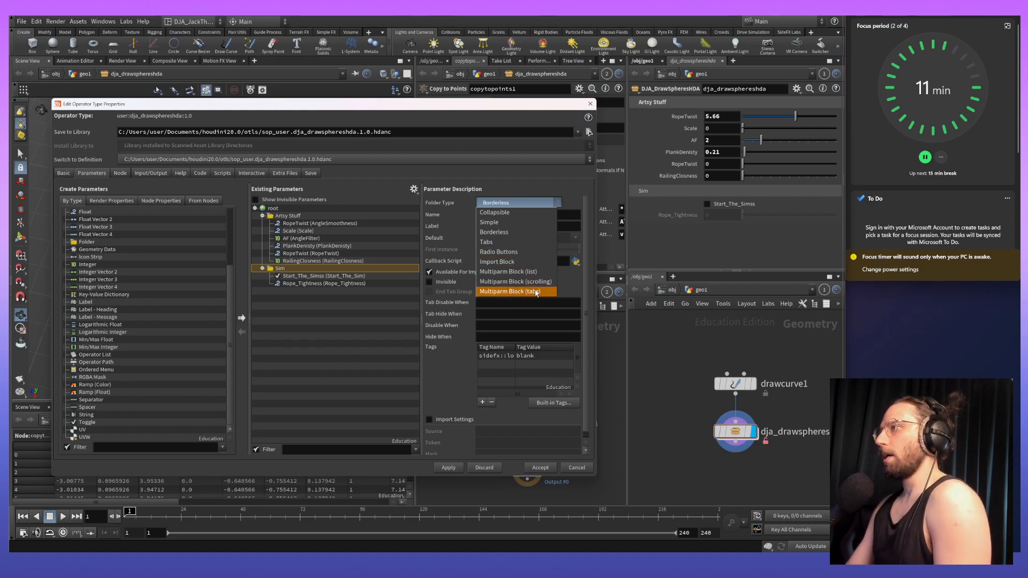
pyautogui.click(530, 212)
pyautogui.click(449, 469)
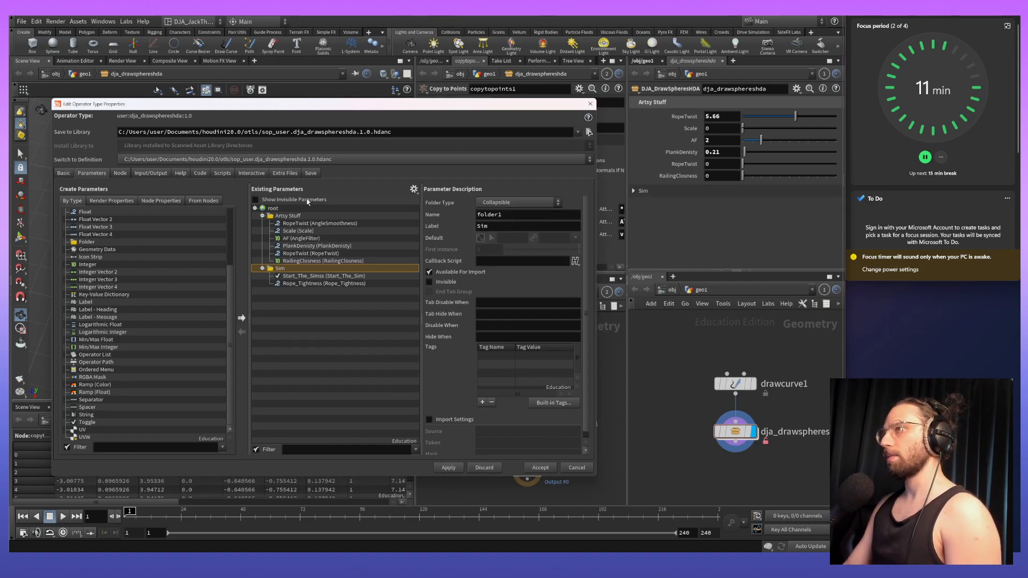
# Set the Artsy Stuff folder's type to Collapsible, accept the type properties and expand both folders in the asset's parameters.
pyautogui.click(289, 215)
pyautogui.click(518, 203)
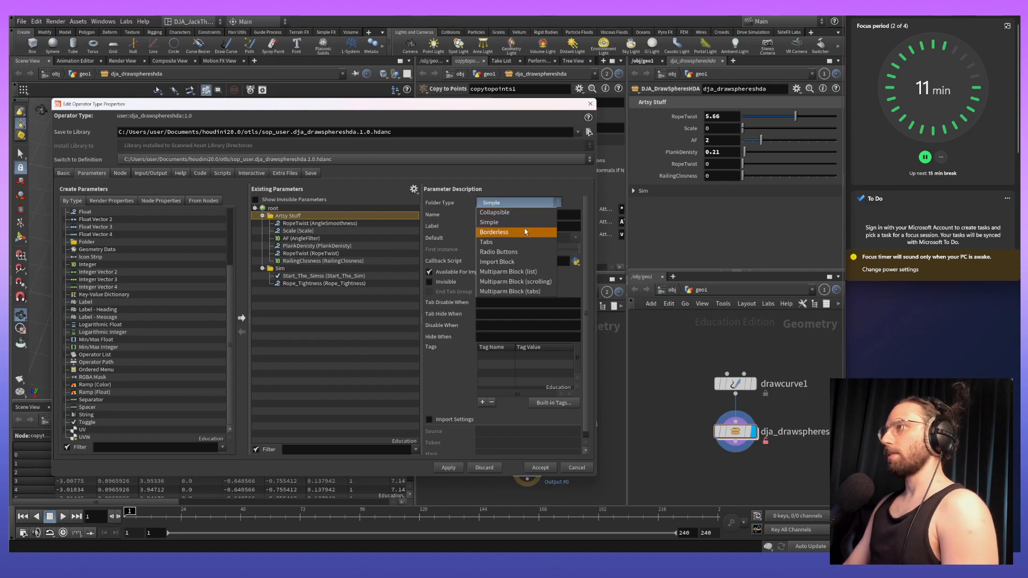
pyautogui.click(518, 212)
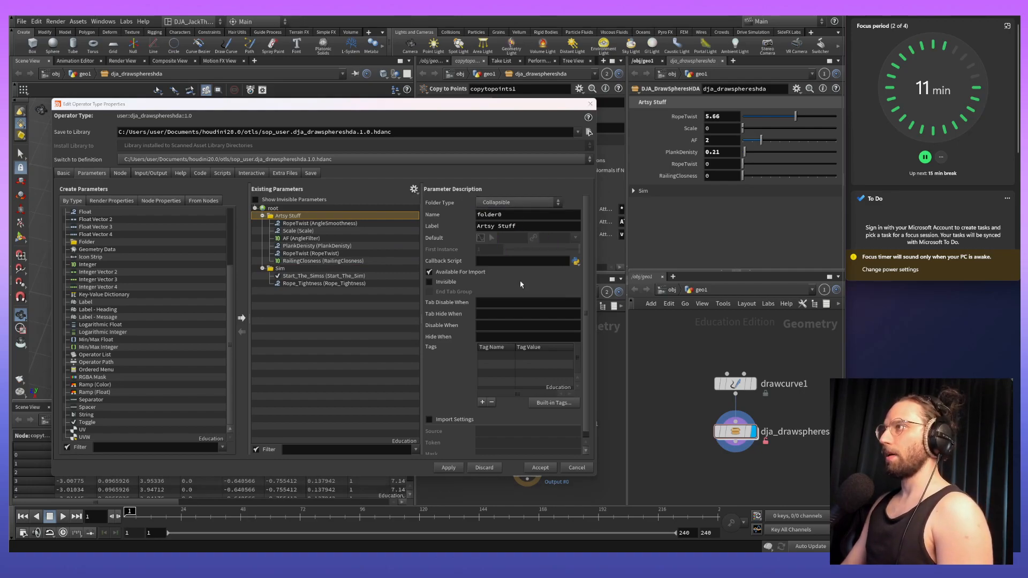
pyautogui.click(449, 467)
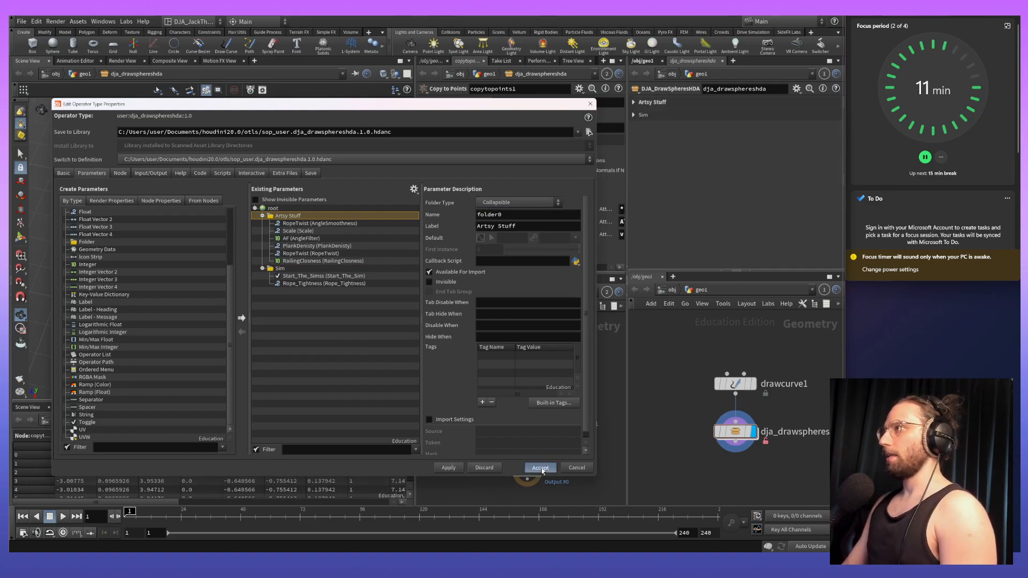
pyautogui.click(541, 467)
pyautogui.click(639, 116)
pyautogui.click(638, 102)
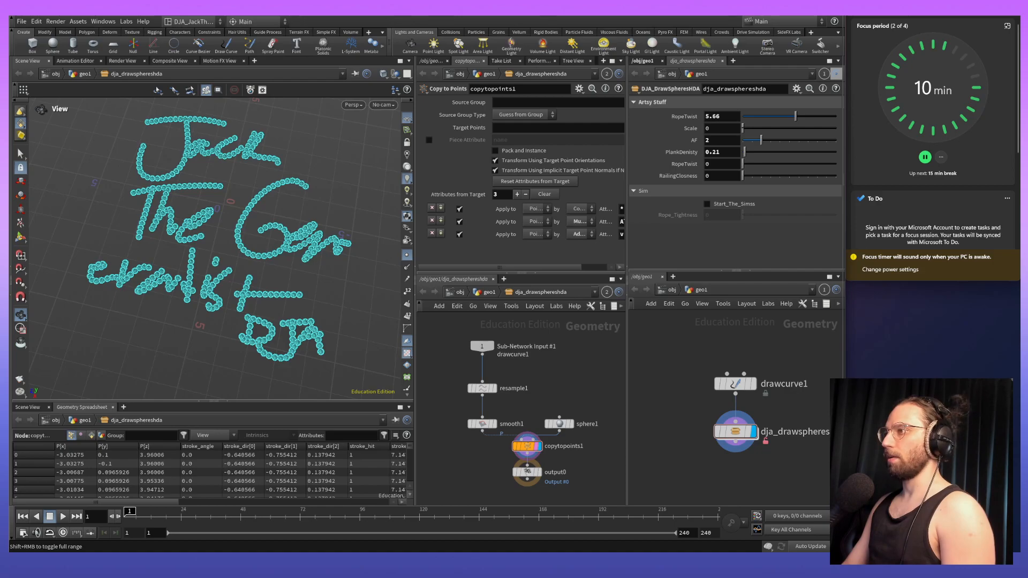
# Switch to the procedural bridge scene and change the bridge's Rope Style to Cargo Net.
pyautogui.moveTo(353, 559)
pyautogui.click(419, 528)
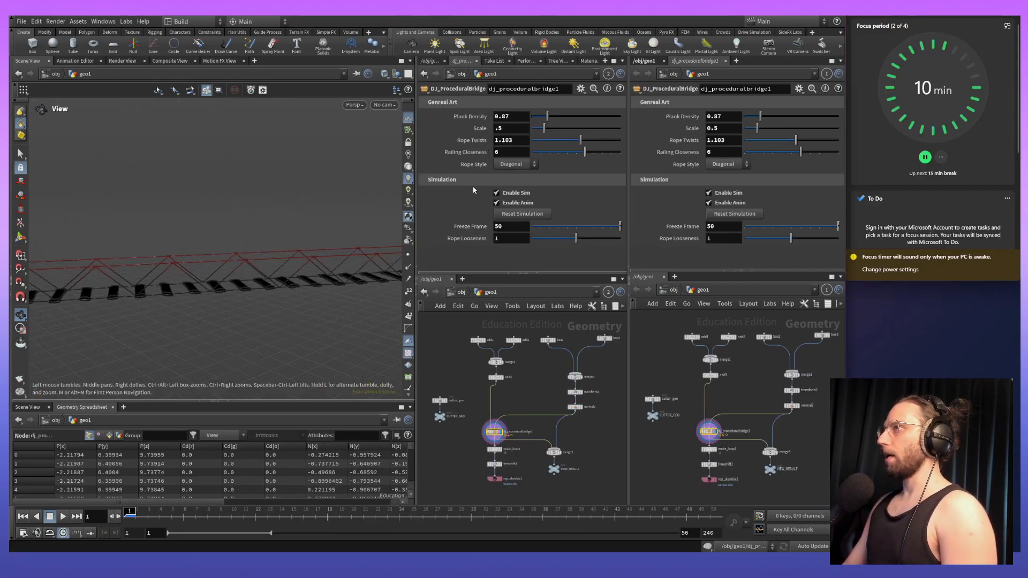
pyautogui.click(515, 165)
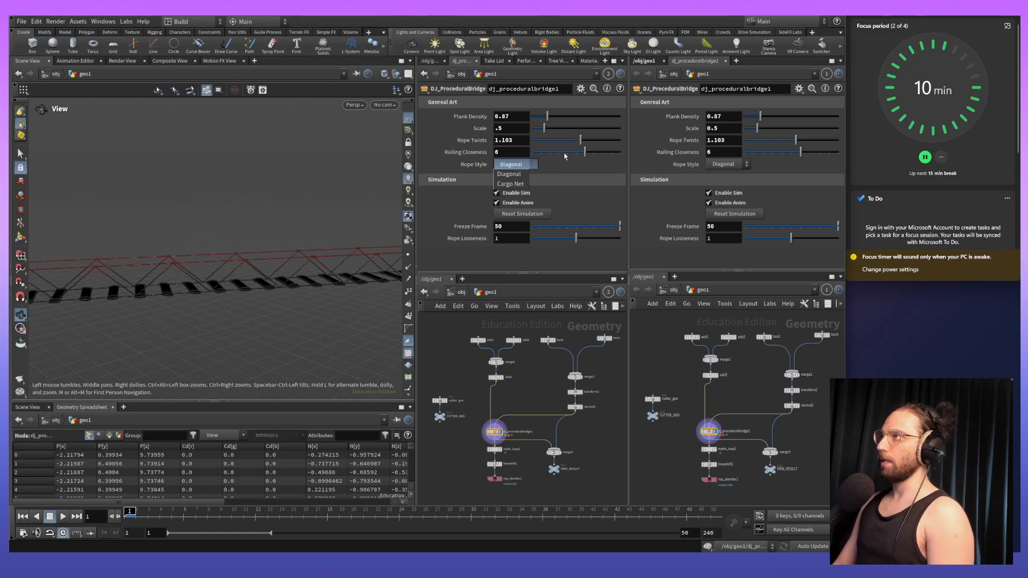
pyautogui.click(550, 173)
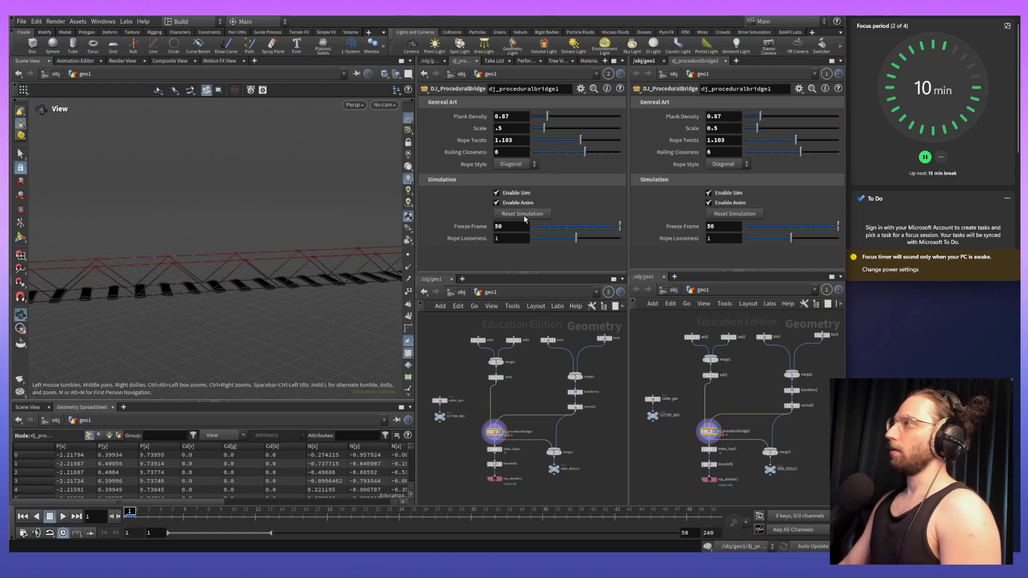
pyautogui.click(517, 165)
pyautogui.click(517, 186)
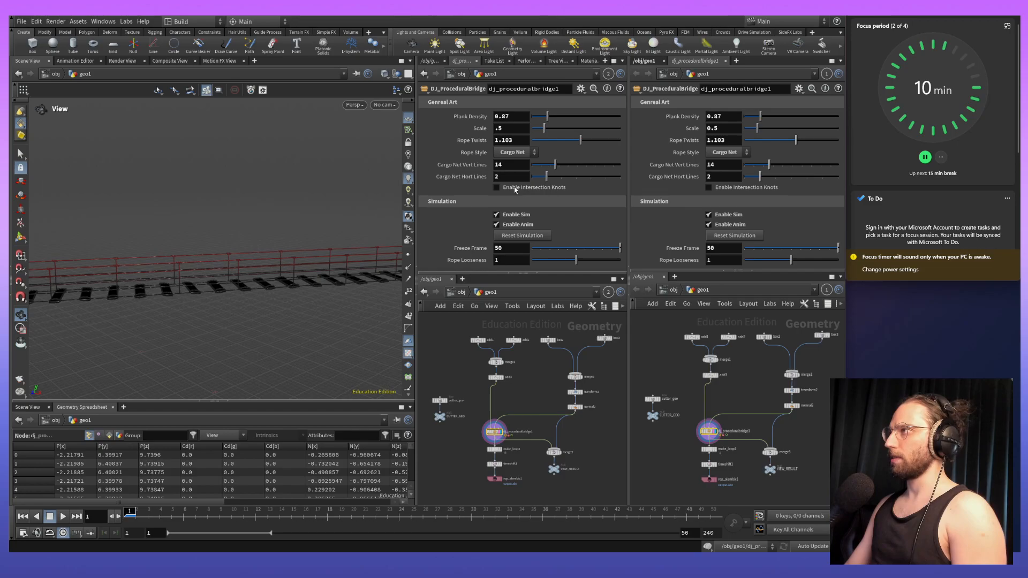
# Compare the cargo-net railing up close with Enable Intersection Knots on and off, leave it off and recheck the Rope Style options.
pyautogui.click(496, 188)
pyautogui.moveTo(294, 275); pyautogui.dragTo(250, 148, button='right')
pyautogui.moveTo(318, 208)
pyautogui.mouseDown(button='right')
pyautogui.moveTo(294, 278)
pyautogui.moveTo(314, 204)
pyautogui.mouseUp(button='right')
pyautogui.moveTo(313, 204); pyautogui.dragTo(217, 244)
pyautogui.moveTo(209, 245); pyautogui.dragTo(247, 346, button='right')
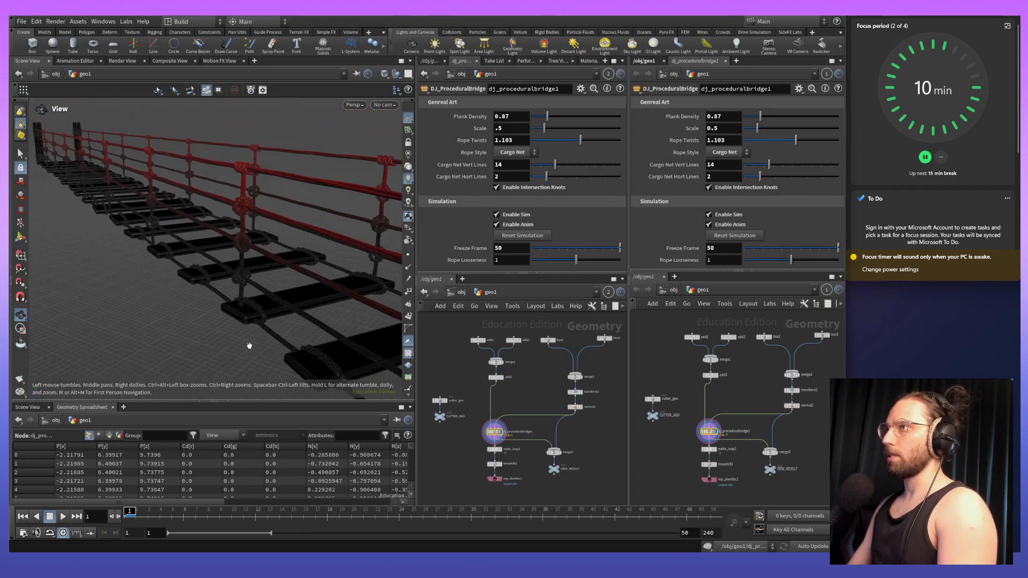
pyautogui.click(497, 187)
pyautogui.click(497, 188)
pyautogui.moveTo(351, 230); pyautogui.dragTo(230, 112)
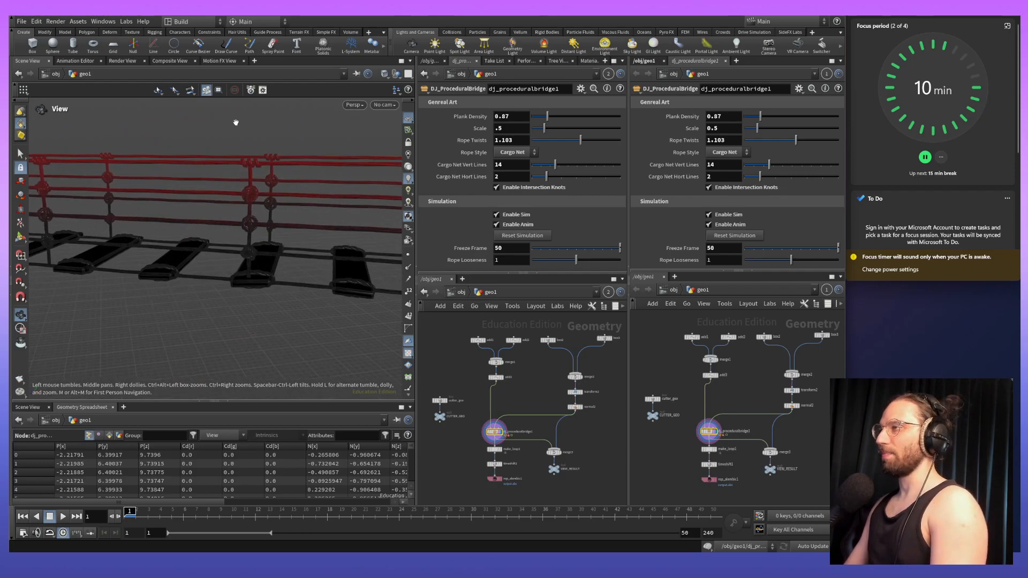
pyautogui.click(496, 188)
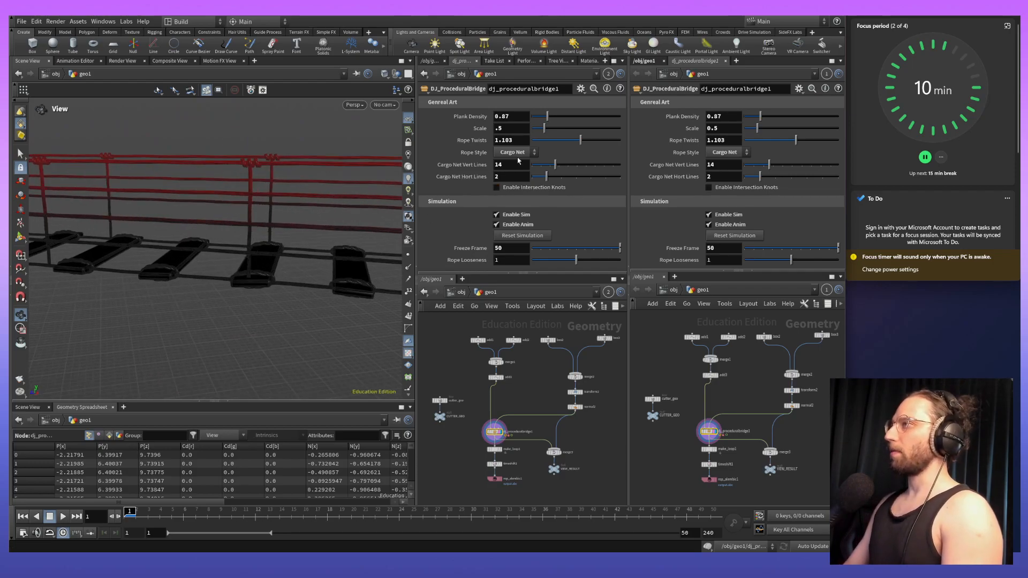
pyautogui.click(521, 154)
pyautogui.click(523, 171)
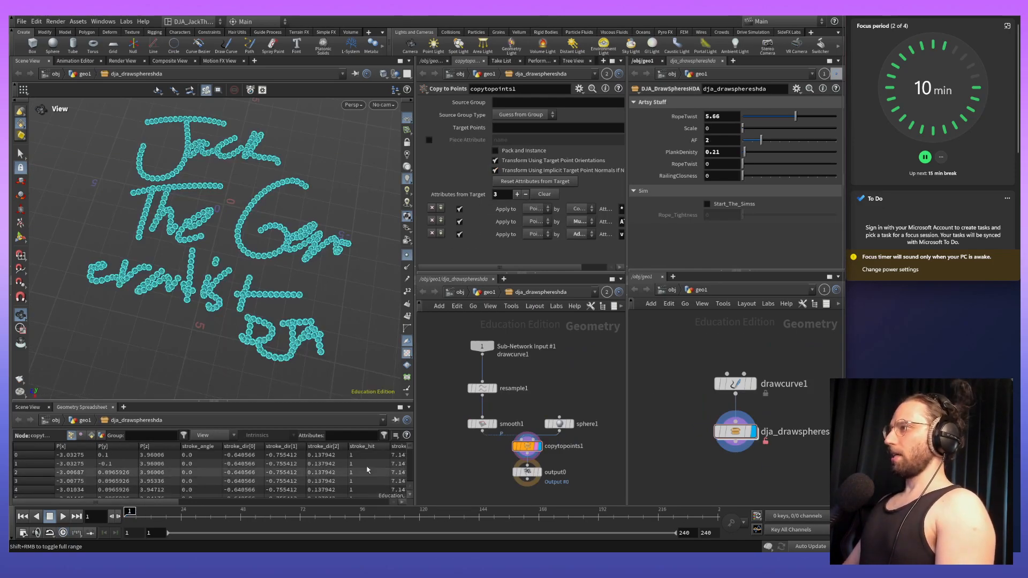
pyautogui.press('Tab')
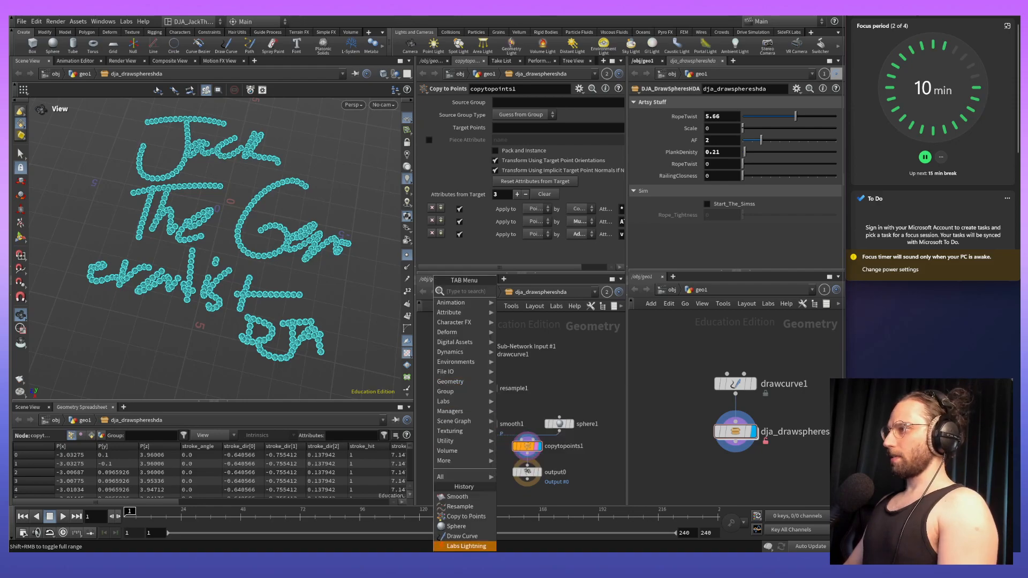
pyautogui.click(527, 447)
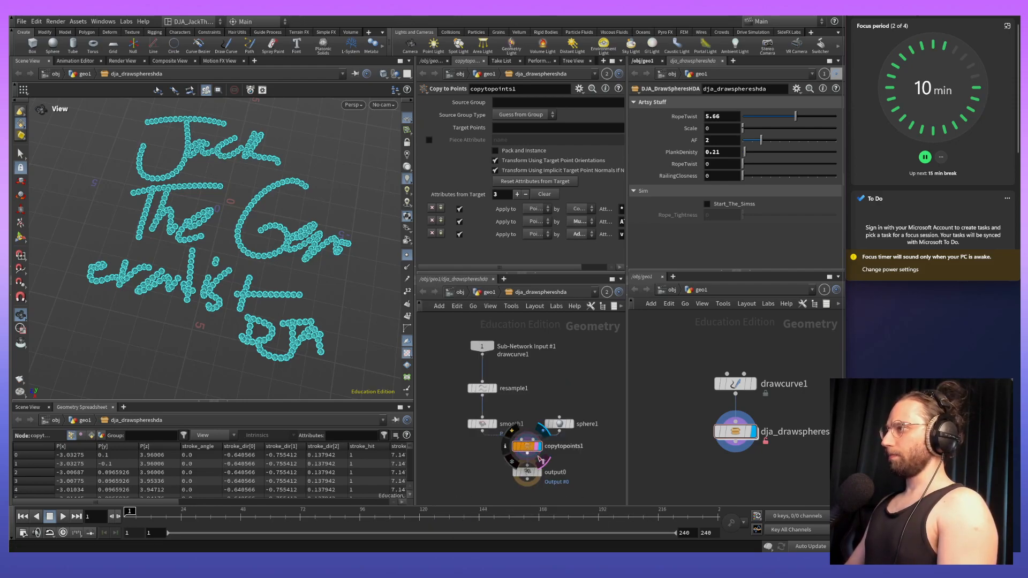
pyautogui.rightClick(527, 473)
pyautogui.click(559, 546)
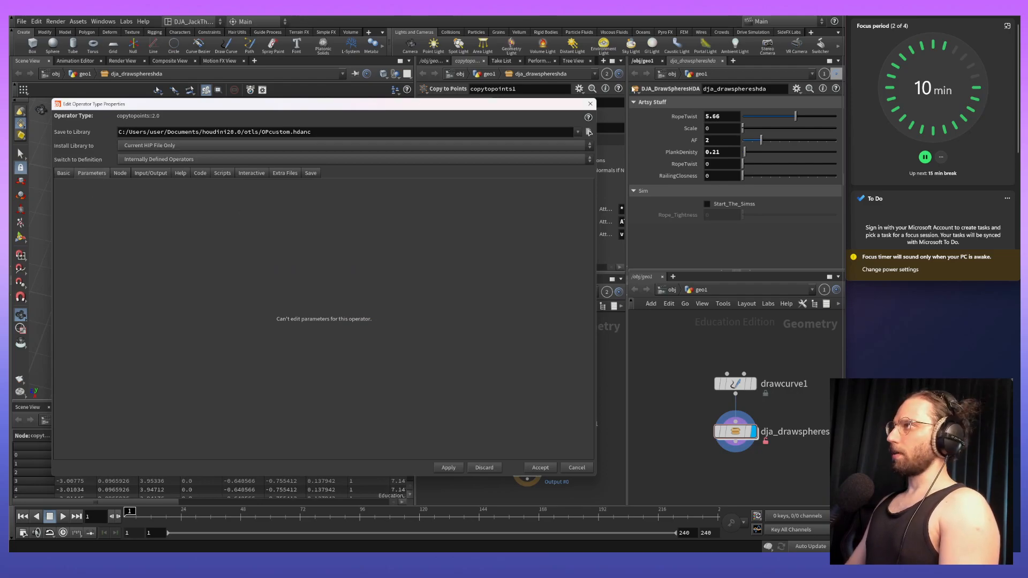
pyautogui.click(590, 103)
# Open the type properties of the dja_drawsphereshda asset at its parameter definitions.
pyautogui.rightClick(735, 438)
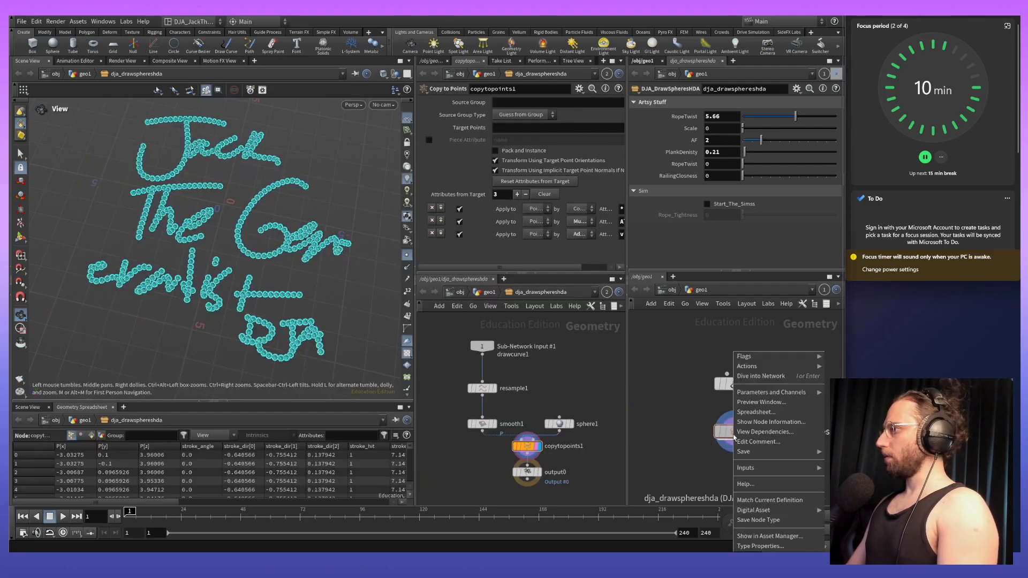
pyautogui.click(758, 544)
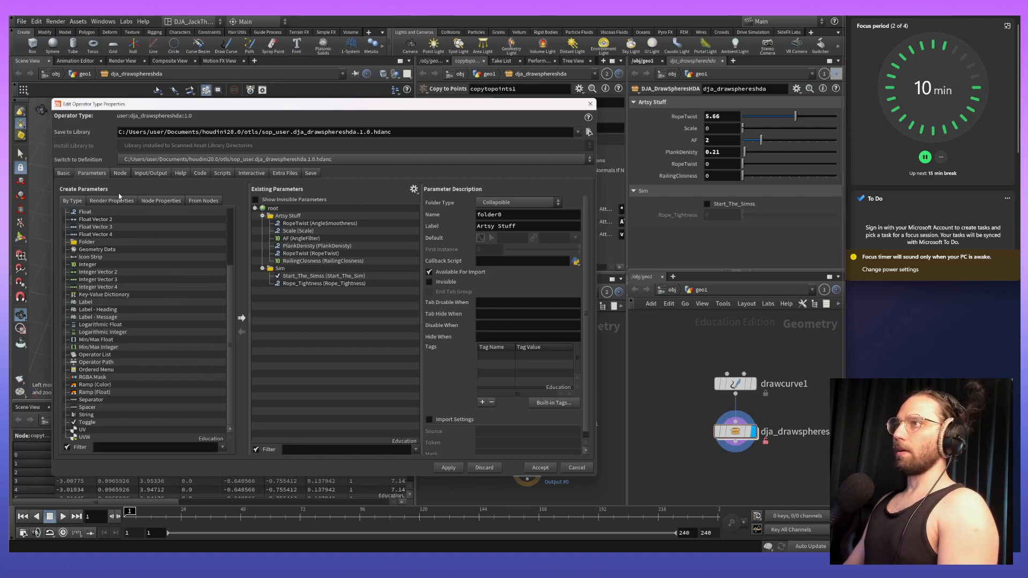
pyautogui.click(113, 176)
pyautogui.click(102, 175)
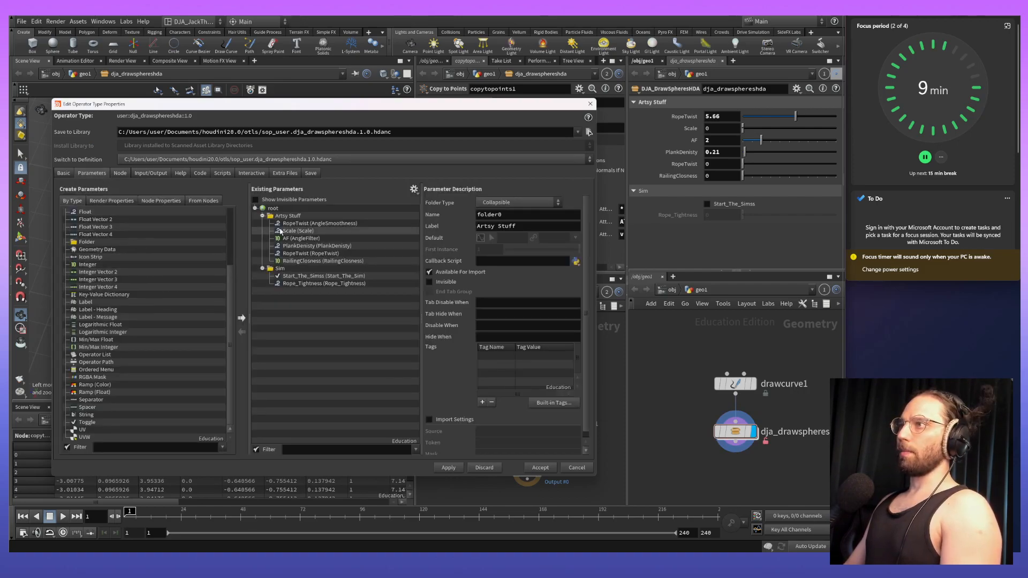
pyautogui.click(289, 305)
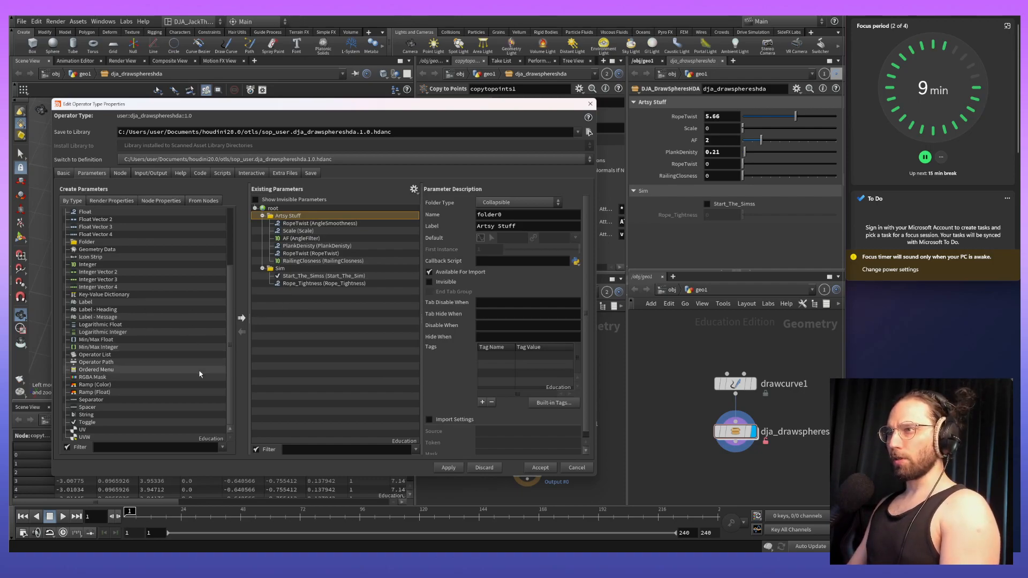
# Look through the available parameter types for one that creates a drop-down menu.
pyautogui.click(96, 423)
pyautogui.press('Up')
pyautogui.press('Up')
pyautogui.press('Up')
pyautogui.press('Up')
pyautogui.press('Up')
pyautogui.press('Up')
pyautogui.press('Up')
pyautogui.press('Up')
pyautogui.press('Up')
pyautogui.press('Up')
pyautogui.press('Up')
pyautogui.press('Up')
pyautogui.press('Up')
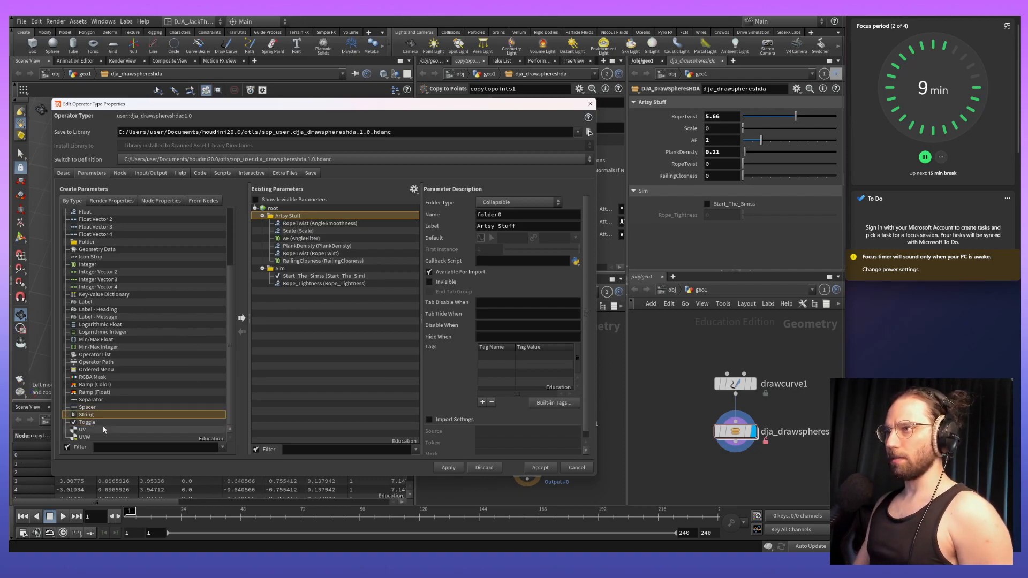
pyautogui.press('Down')
pyautogui.press('Down')
pyautogui.press('Down')
pyautogui.press('Down')
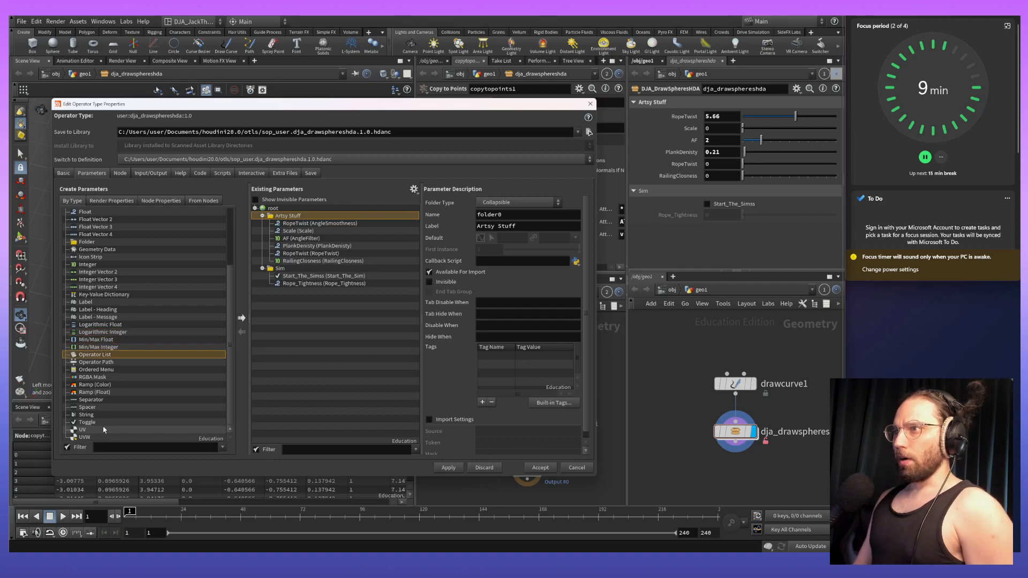
pyautogui.press('Up')
pyautogui.press('Up')
pyautogui.press('Up')
pyautogui.press('Up')
pyautogui.press('Up')
pyautogui.press('Up')
pyautogui.press('Up')
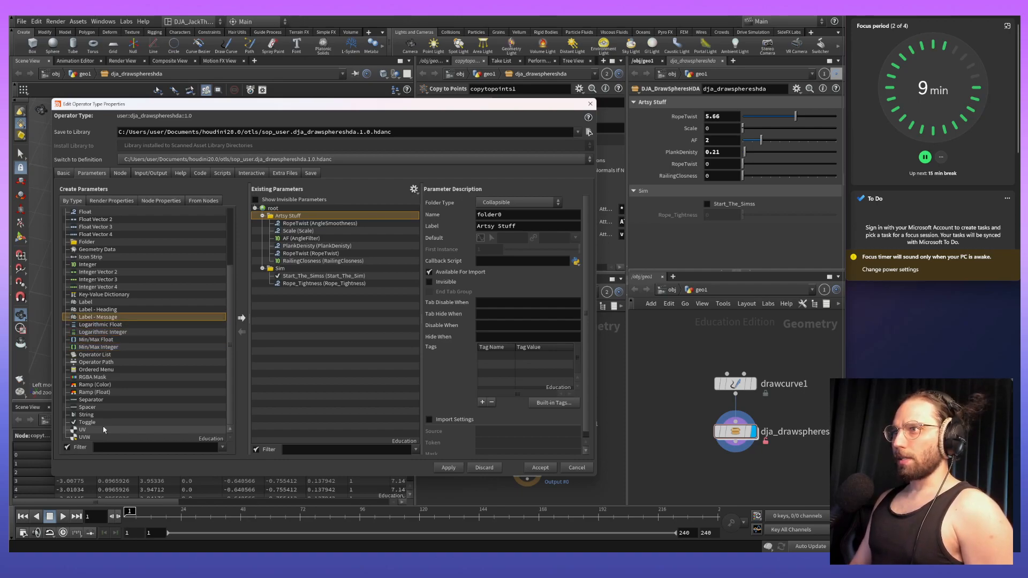
pyautogui.press('Up')
pyautogui.press('Up')
pyautogui.press('Up')
pyautogui.press('Up')
pyautogui.press('Up')
pyautogui.press('Up')
pyautogui.press('Up')
pyautogui.press('Up')
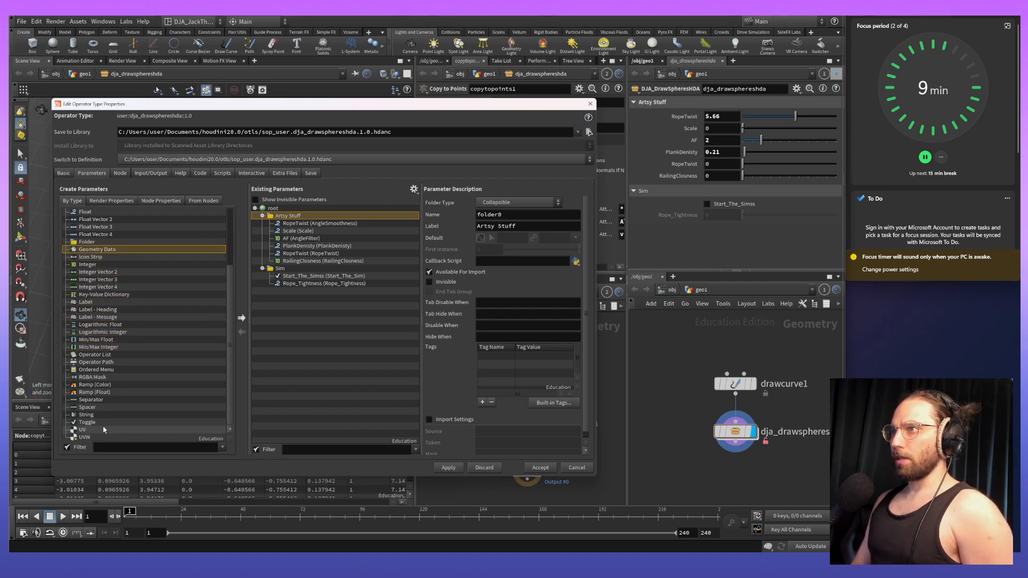
pyautogui.press('Up')
pyautogui.press('Up')
pyautogui.press('Up')
pyautogui.press('Up')
pyautogui.press('Up')
pyautogui.press('Up')
pyautogui.press('Up')
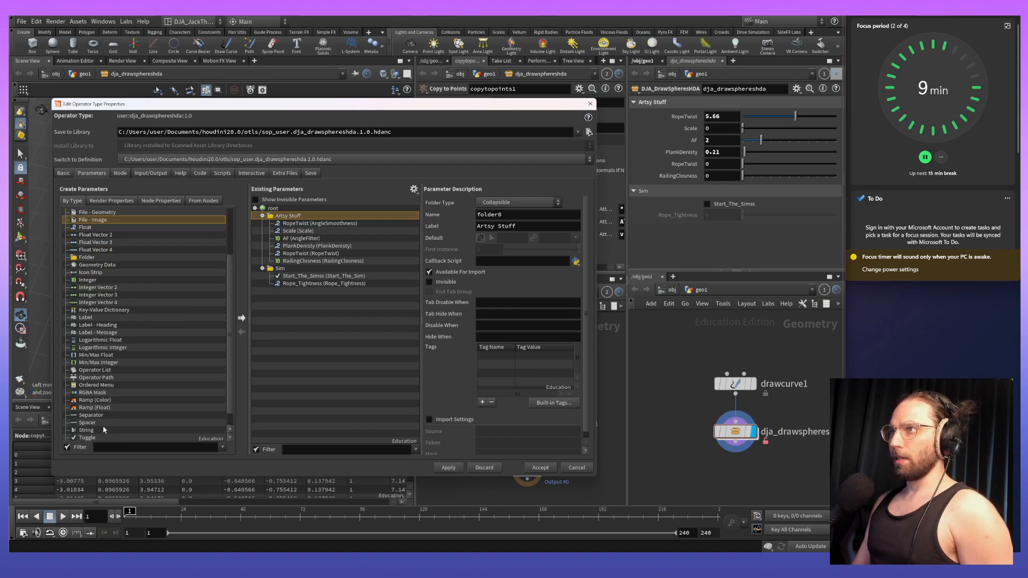
pyautogui.press('Up')
pyautogui.press('Up')
pyautogui.press('Up')
pyautogui.press('Up')
pyautogui.press('Up')
pyautogui.press('Up')
pyautogui.press('Up')
pyautogui.press('Up')
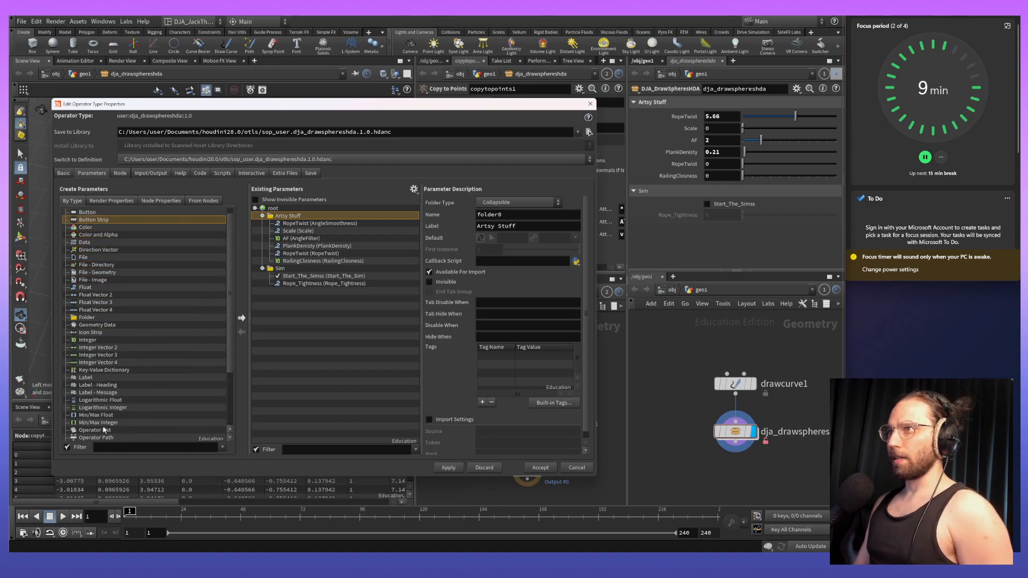
pyautogui.press('Down')
pyautogui.press('Down')
pyautogui.press('Down')
pyautogui.press('Down')
pyautogui.press('Down')
pyautogui.press('Down')
pyautogui.press('Down')
pyautogui.press('Down')
pyautogui.press('Down')
pyautogui.press('Down')
pyautogui.press('Down')
pyautogui.press('Down')
pyautogui.press('Down')
pyautogui.press('Down')
pyautogui.press('Down')
pyautogui.press('Down')
pyautogui.press('Down')
pyautogui.press('Down')
pyautogui.press('Down')
pyautogui.press('Down')
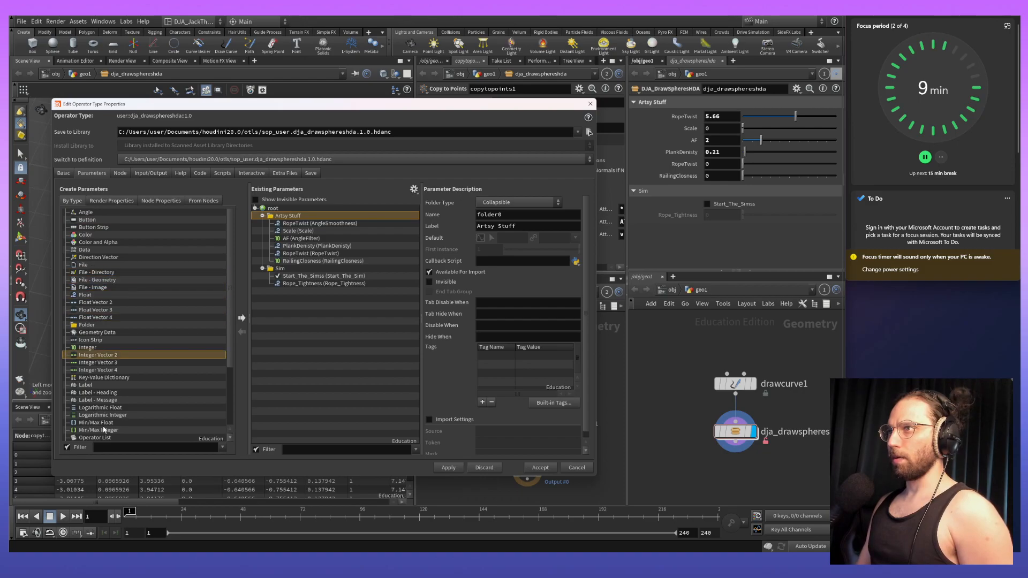
pyautogui.press('Down')
pyautogui.press('Down')
pyautogui.press('Down')
pyautogui.press('Down')
pyautogui.press('Down')
pyautogui.press('Down')
pyautogui.press('Down')
pyautogui.press('Up')
pyautogui.press('Up')
pyautogui.press('Up')
pyautogui.press('Up')
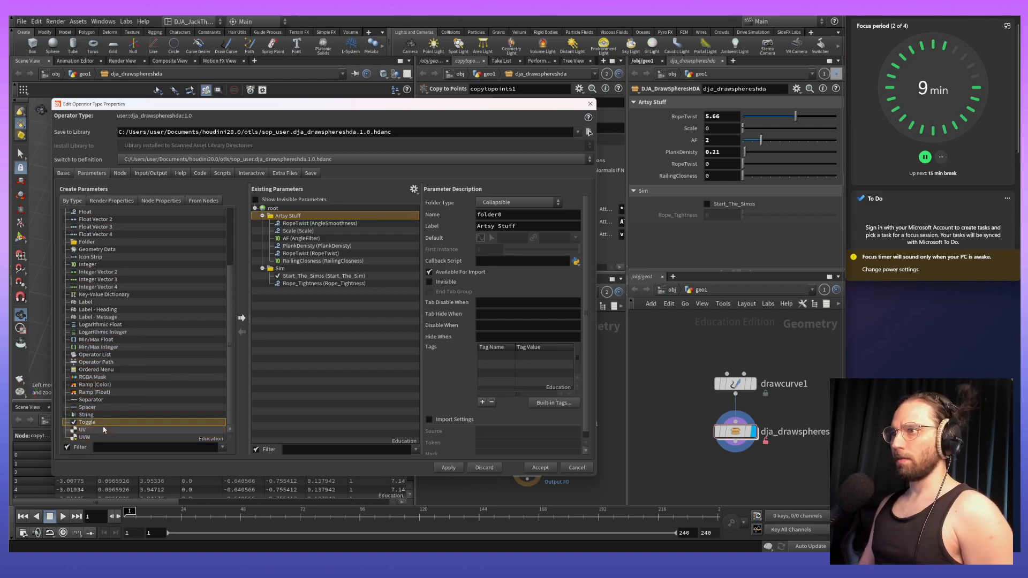
pyautogui.press('Up')
pyautogui.press('Up')
pyautogui.press('Up')
pyautogui.press('Up')
pyautogui.press('Up')
pyautogui.press('Up')
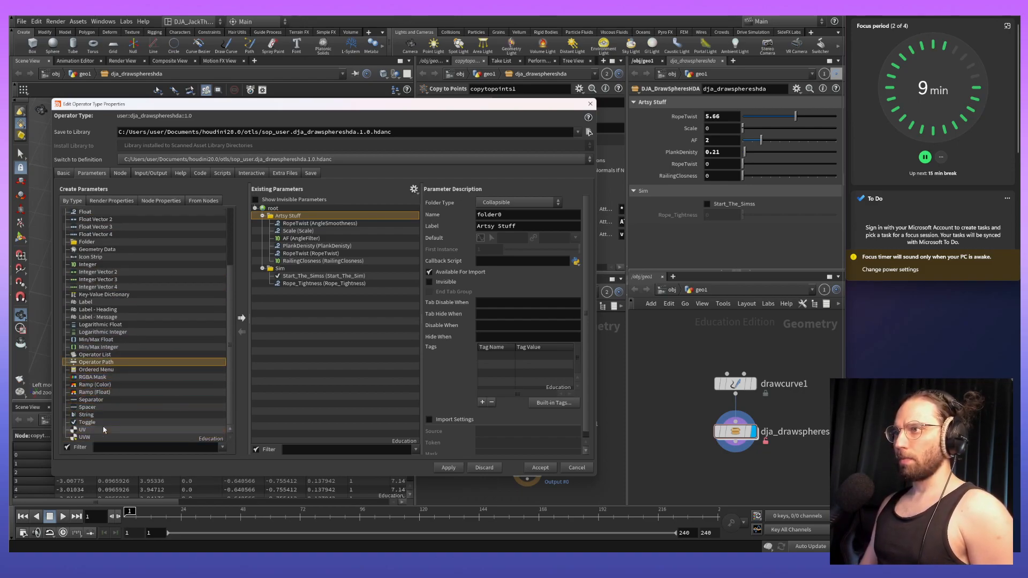
pyautogui.press('Down')
pyautogui.press('Down')
pyautogui.press('Down')
pyautogui.press('Down')
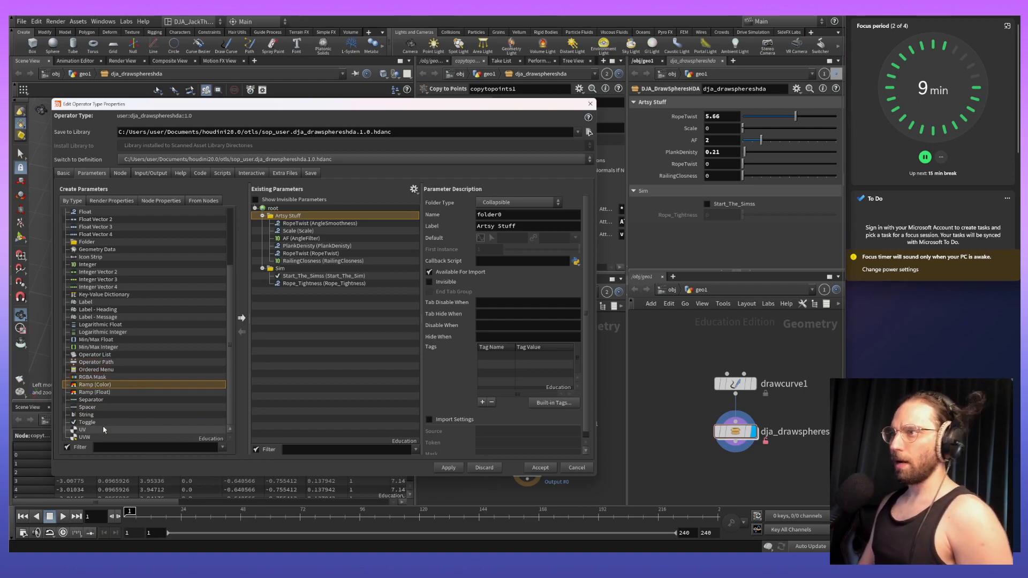
pyautogui.press('Down')
pyautogui.press('Down')
pyautogui.press('Up')
pyautogui.press('Up')
pyautogui.press('Up')
pyautogui.press('Up')
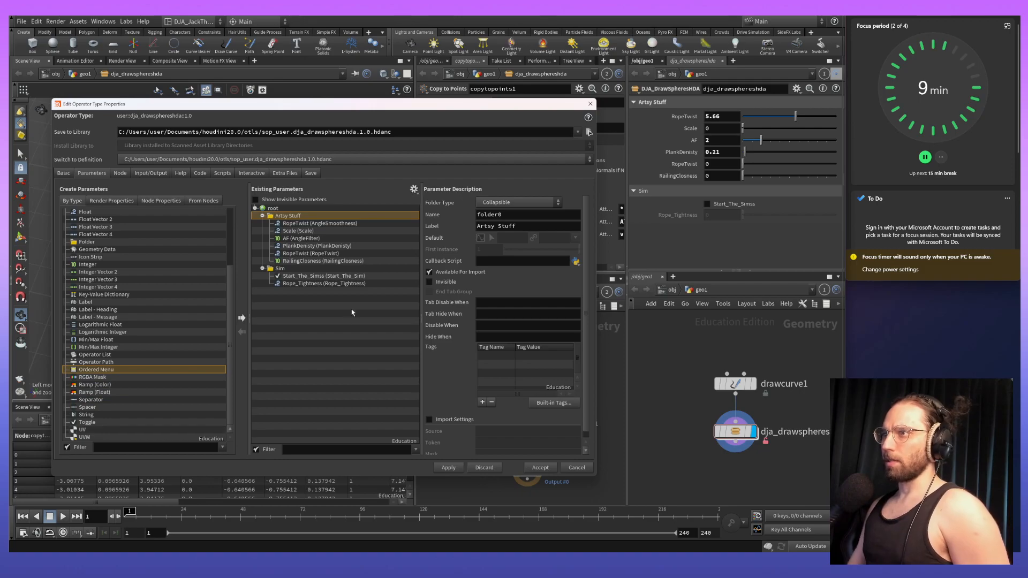
# Add an Ordered Menu parameter between the Artsy Stuff and Sim folders.
pyautogui.click(118, 370)
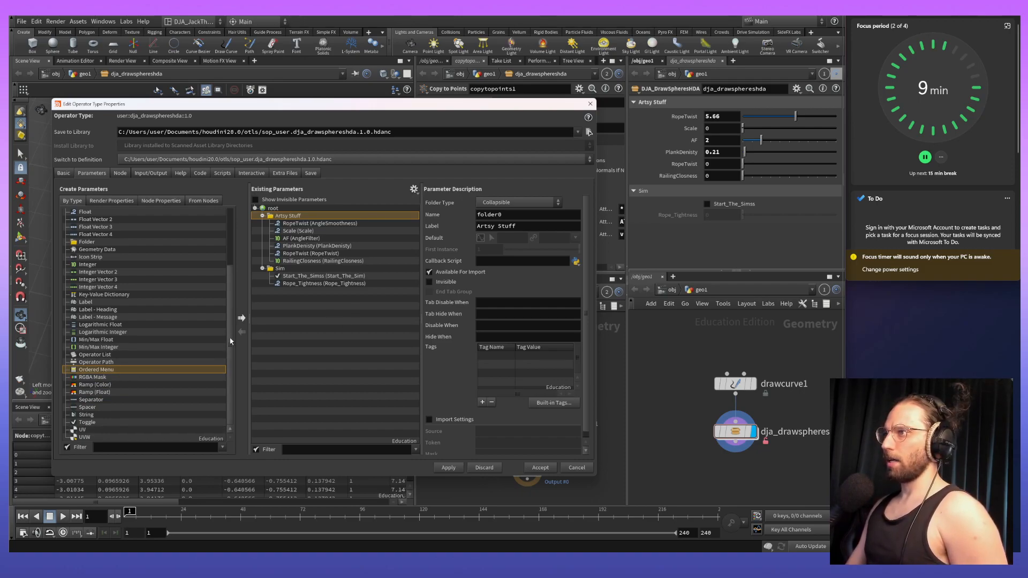
pyautogui.click(242, 318)
pyautogui.moveTo(303, 224); pyautogui.dragTo(357, 219)
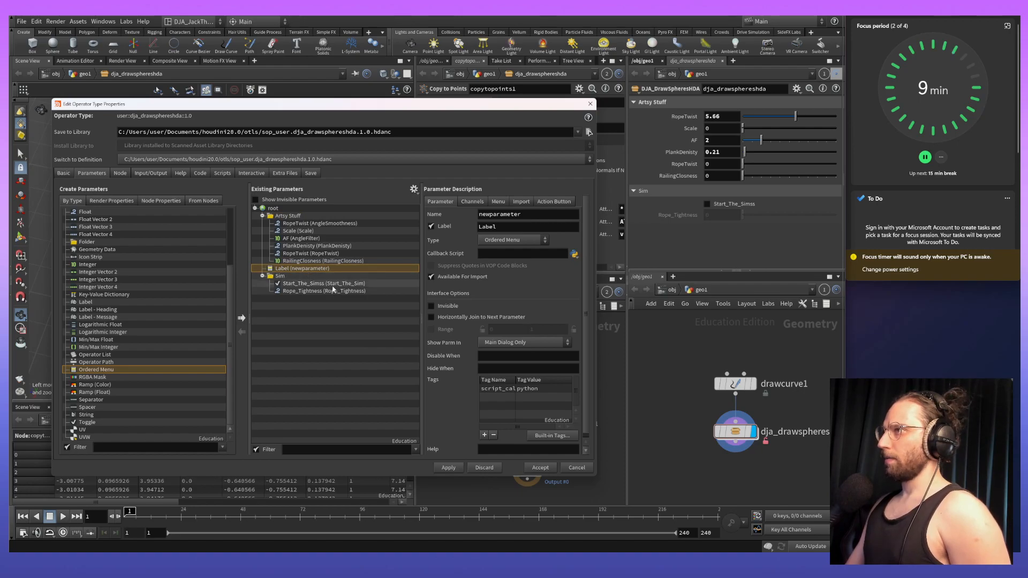
# Set both the name and the label of the new menu parameter to RopeStyle, keeping its Ordered Menu type.
pyautogui.moveTo(527, 214); pyautogui.dragTo(443, 218)
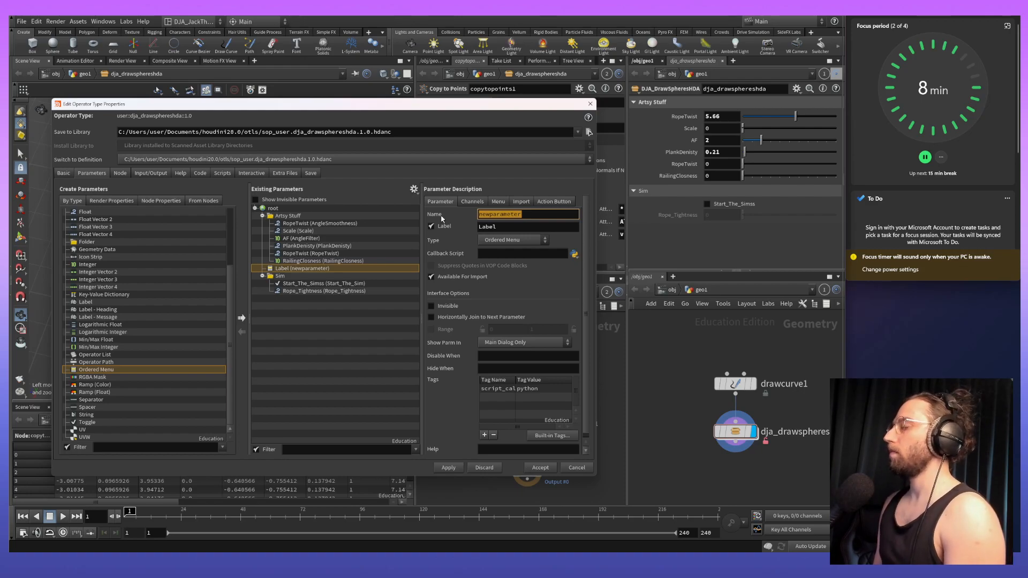
pyautogui.write('RopeSty')
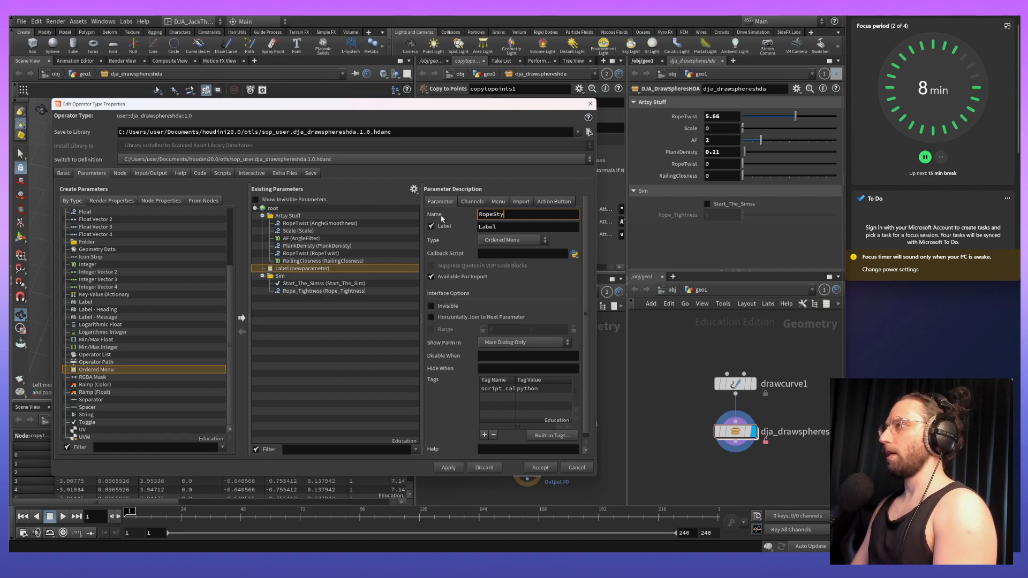
pyautogui.write('RopeStyle')
pyautogui.press('Tab')
pyautogui.write('RopeStyle')
pyautogui.scroll(-1, 473, 315)
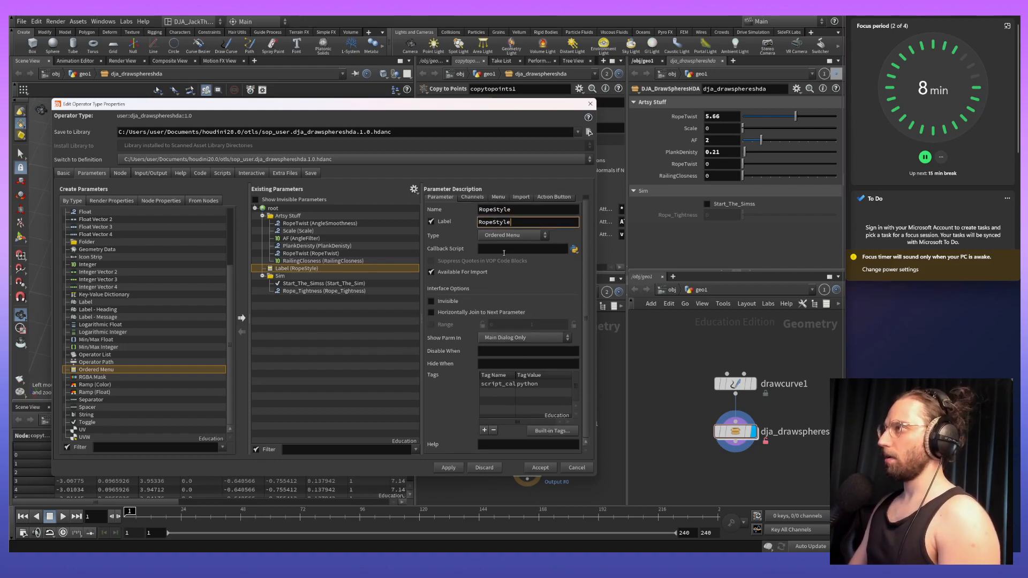
pyautogui.click(503, 236)
pyautogui.click(503, 237)
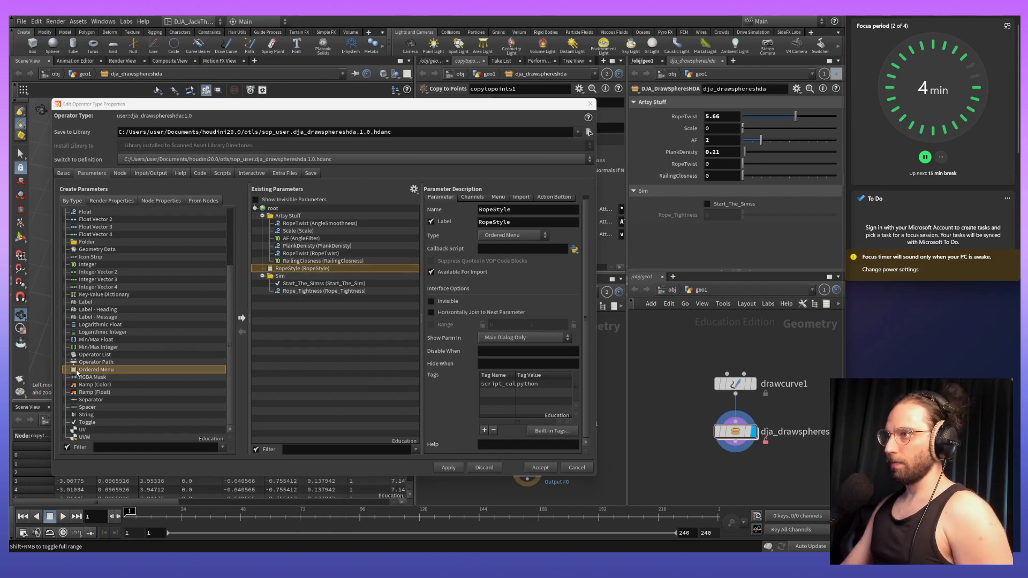
pyautogui.scroll(1, 482, 230)
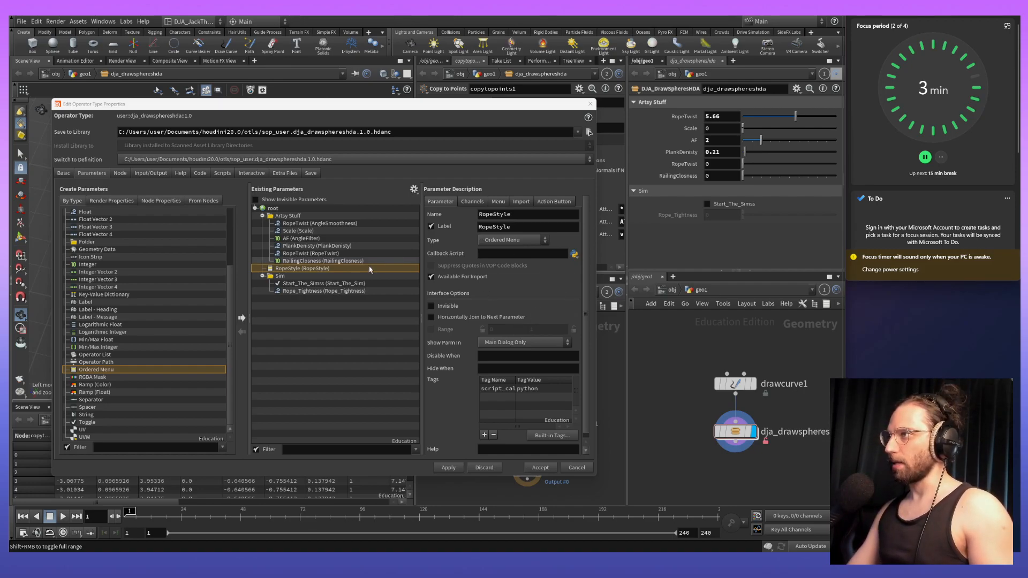
# Open the RopeStyle parameter's menu item definitions, ready to enter the first item's label.
pyautogui.click(496, 202)
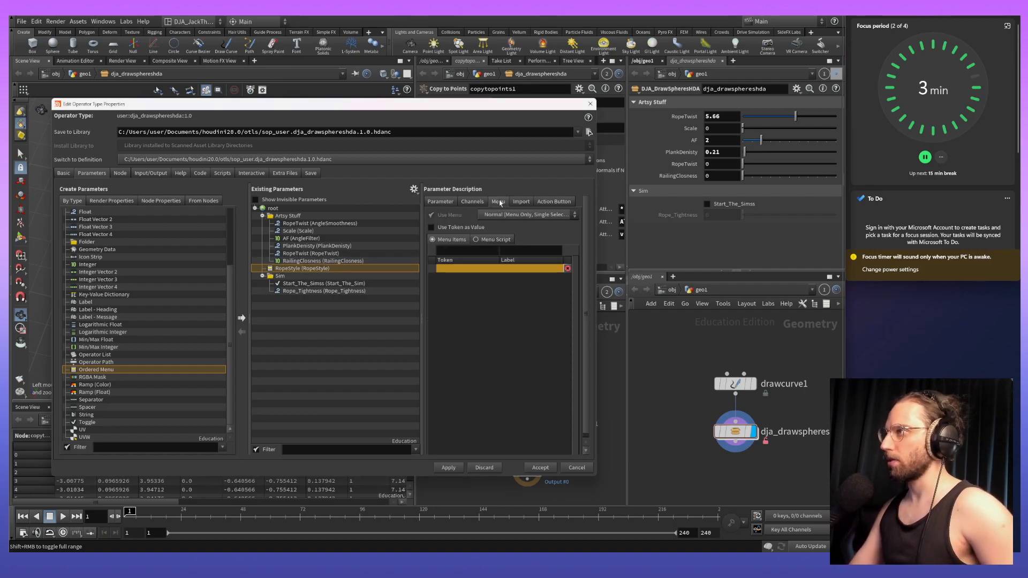
pyautogui.click(440, 201)
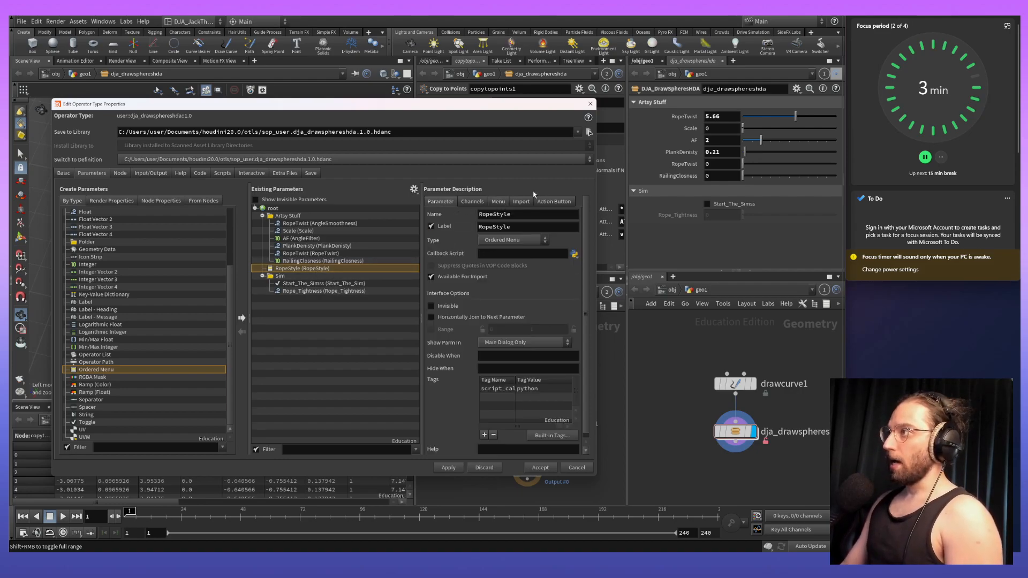
pyautogui.click(495, 214)
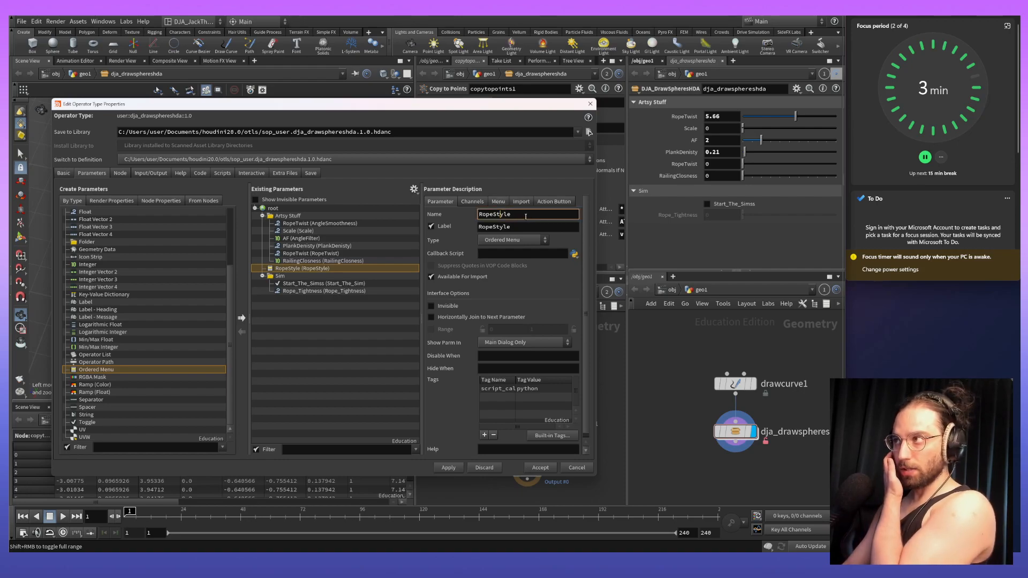
pyautogui.click(498, 201)
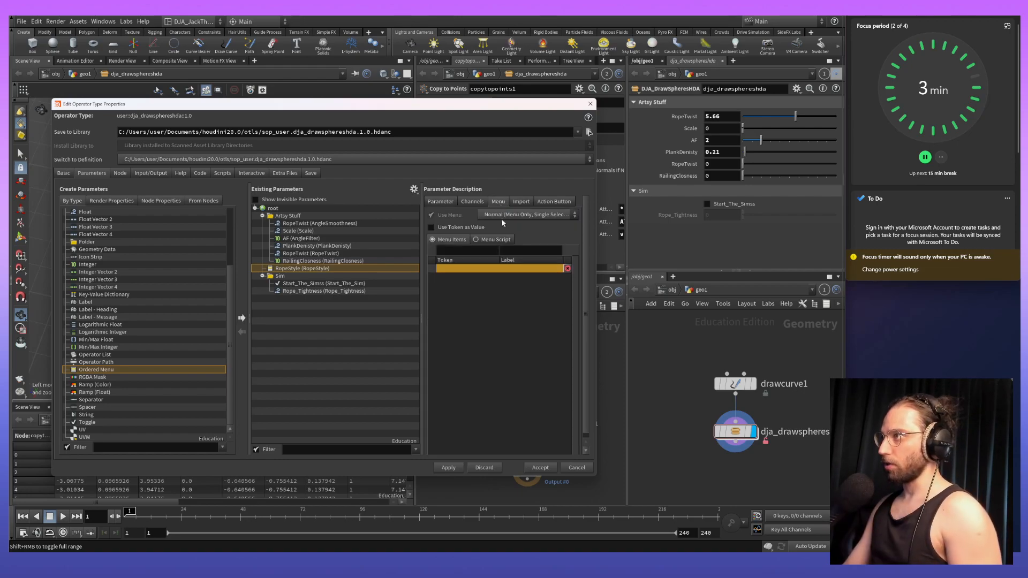
pyautogui.click(470, 251)
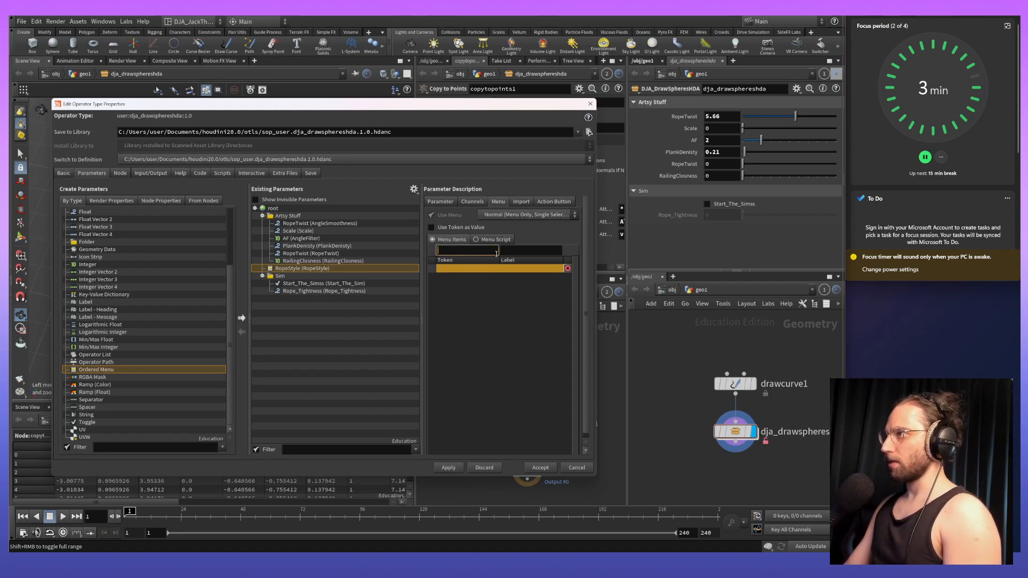
pyautogui.click(543, 251)
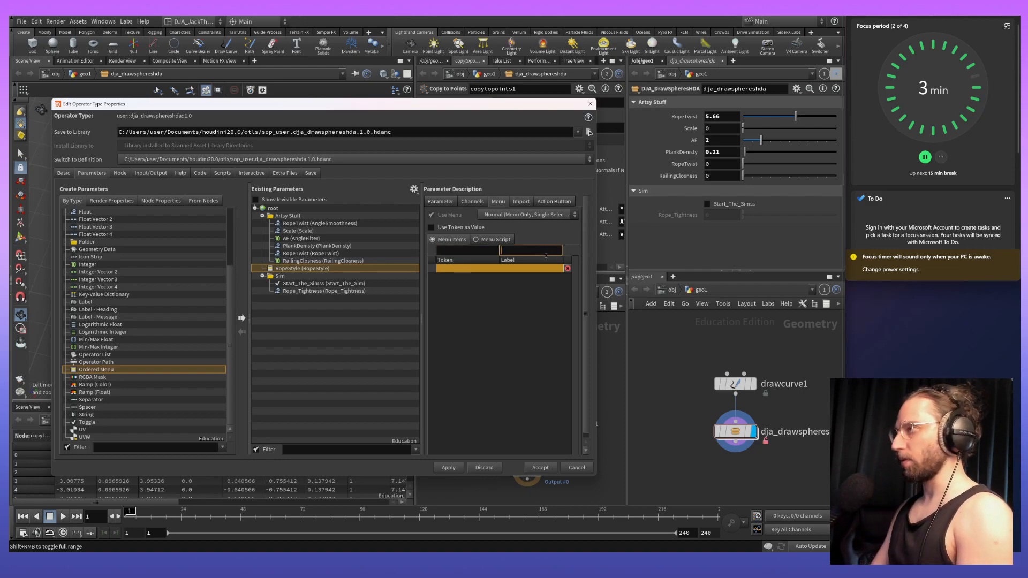
# Check the Rope Style options in the procedural bridge scene, choose Cargo Net and return to the sphere HDA's type properties.
pyautogui.hotkey('alt', 'Tab')
pyautogui.hotkey('alt', 'Tab')
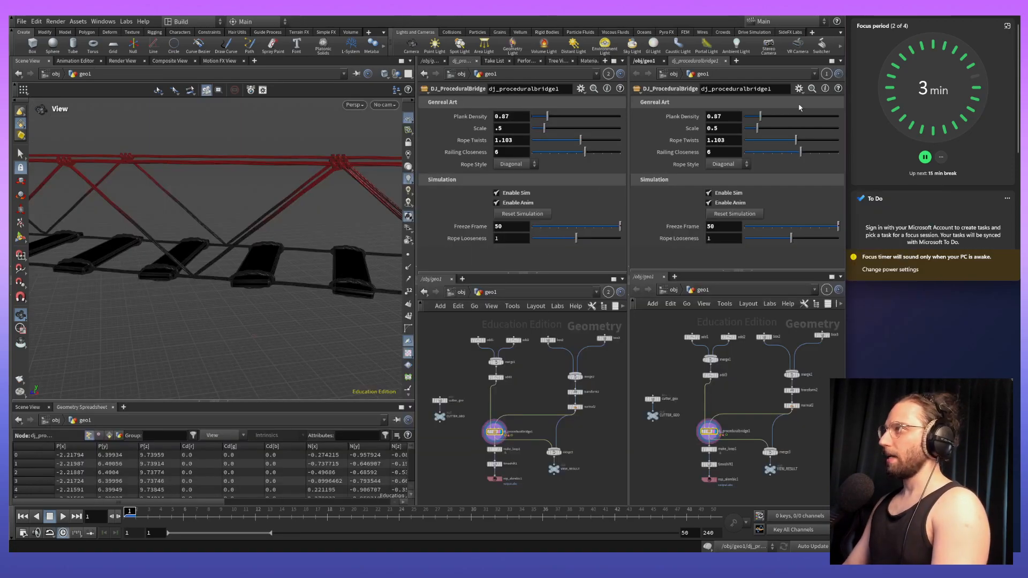
pyautogui.click(509, 165)
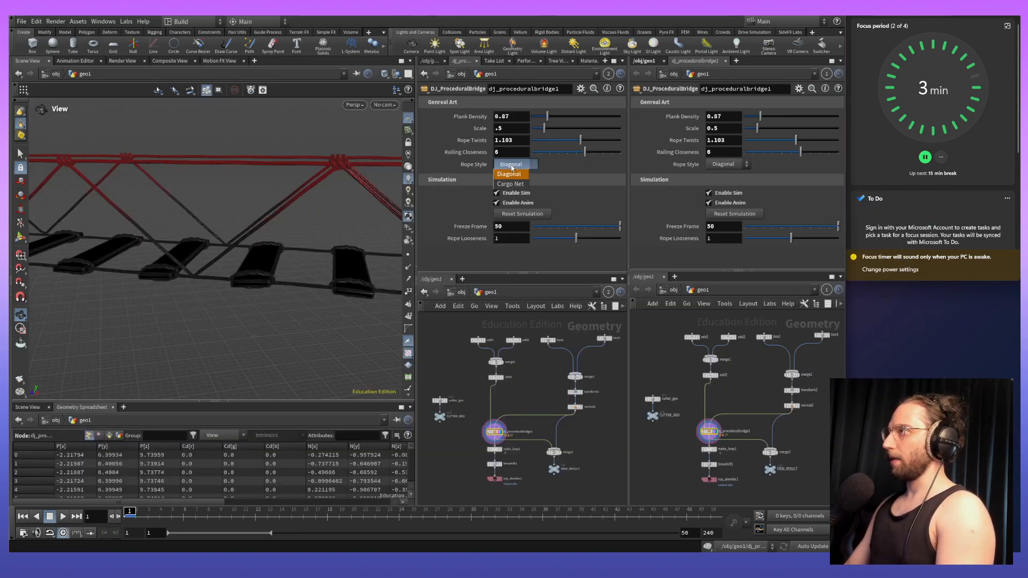
pyautogui.click(511, 184)
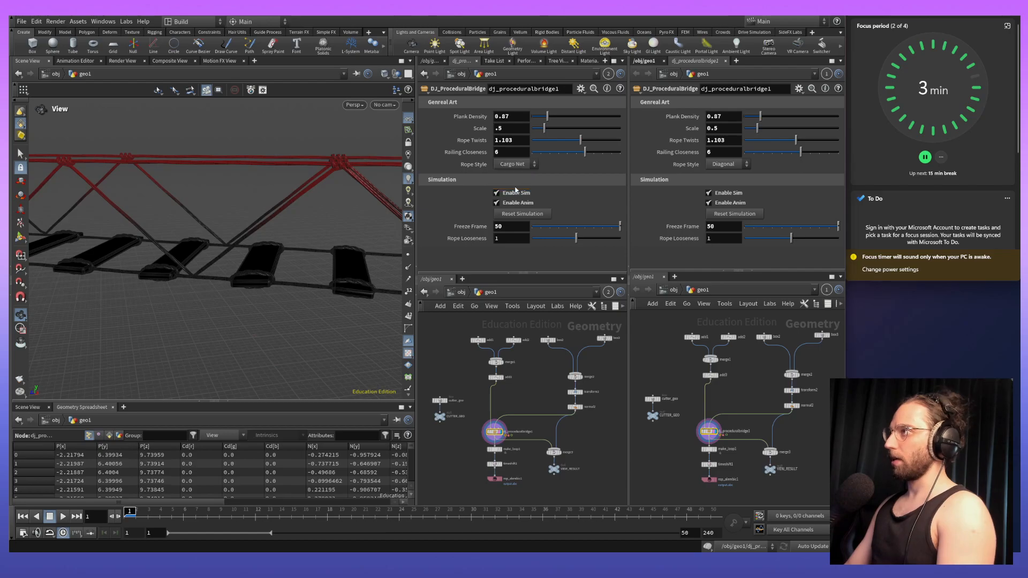
pyautogui.hotkey('alt', 'Tab')
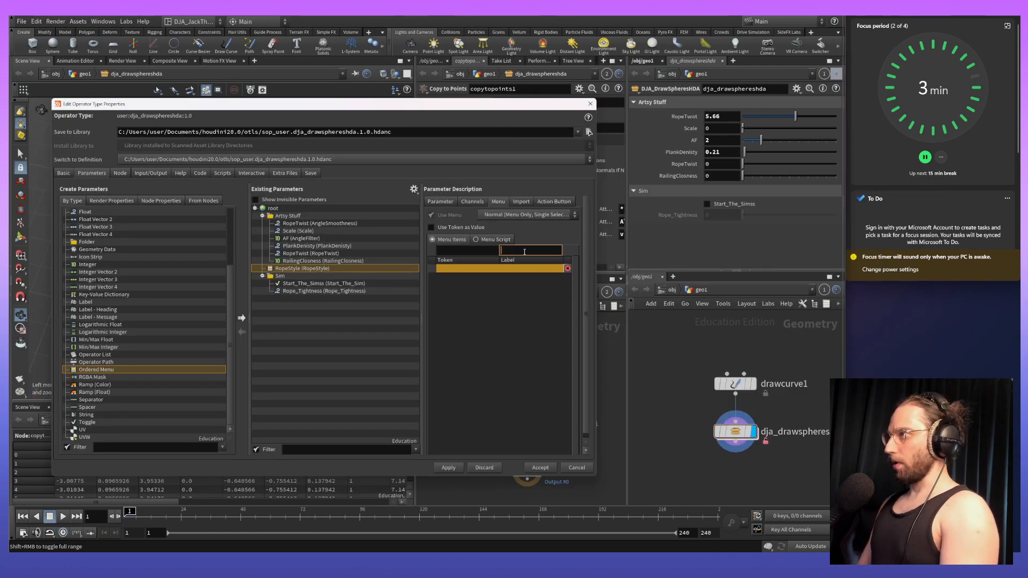
# Label the first RopeStyle menu item Diagonal and enter token 1 in the row below it.
pyautogui.write('Diagno')
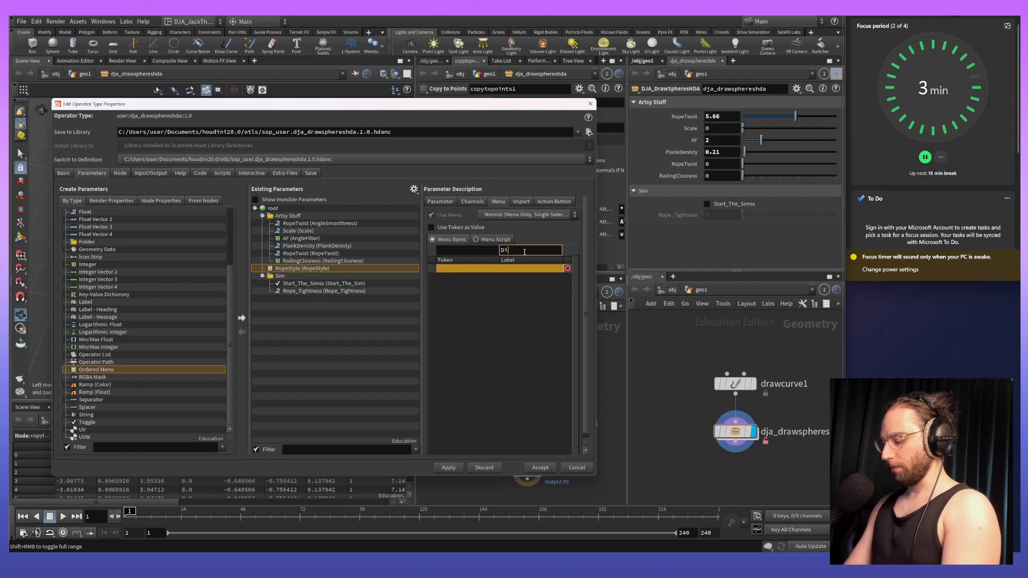
pyautogui.press('BackSpace')
pyautogui.press('BackSpace')
pyautogui.write('onal')
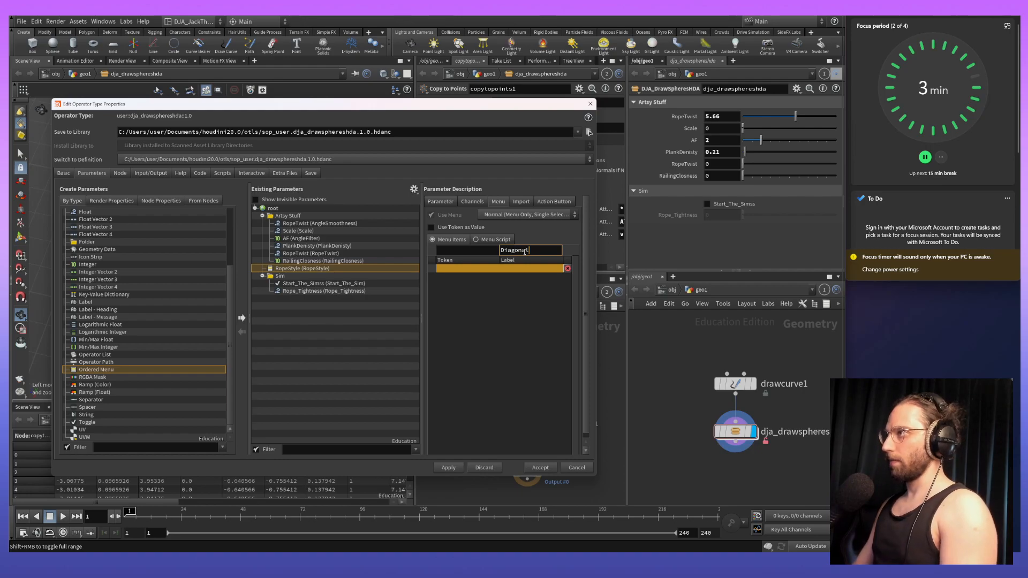
pyautogui.press('Return')
pyautogui.click(474, 251)
pyautogui.write('1')
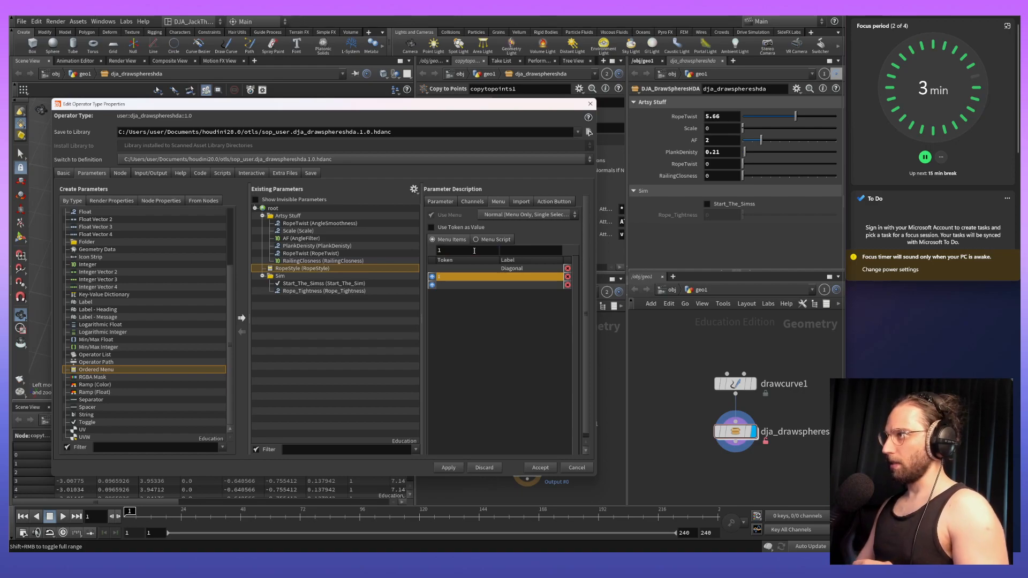
# Add a menu item labelled CargoNet in the third row and enter token 2 in the row below it.
pyautogui.click(475, 285)
pyautogui.click(519, 252)
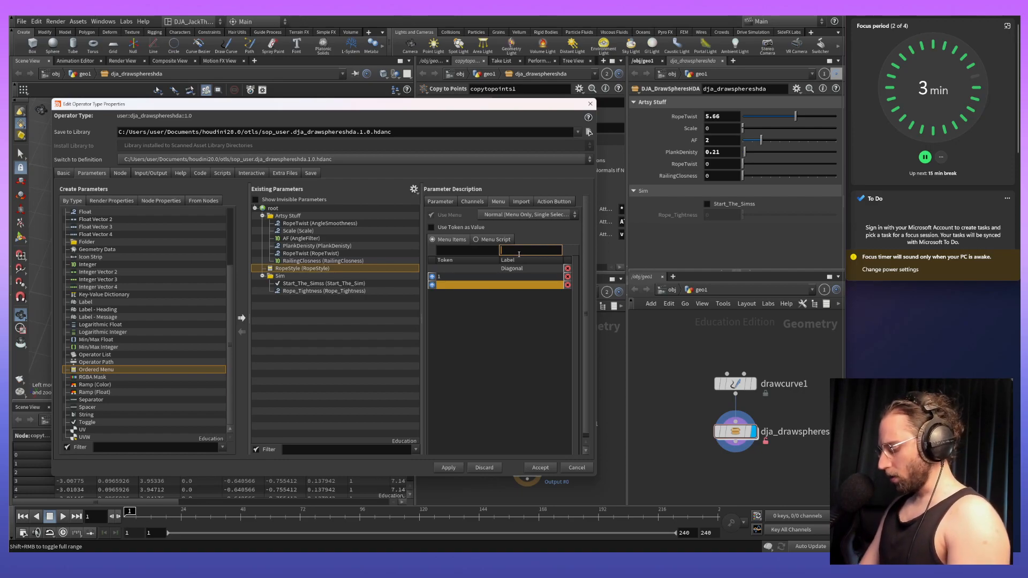
pyautogui.write('CargoNet')
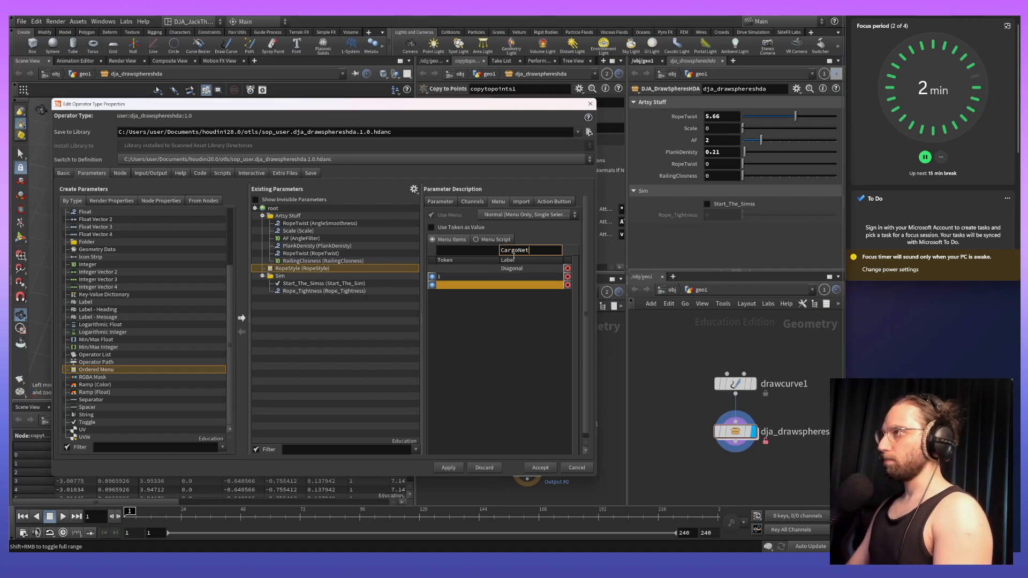
pyautogui.click(471, 249)
pyautogui.write('2')
pyautogui.press('Return')
# Set the CargoNet menu item's token to 2.
pyautogui.click(468, 284)
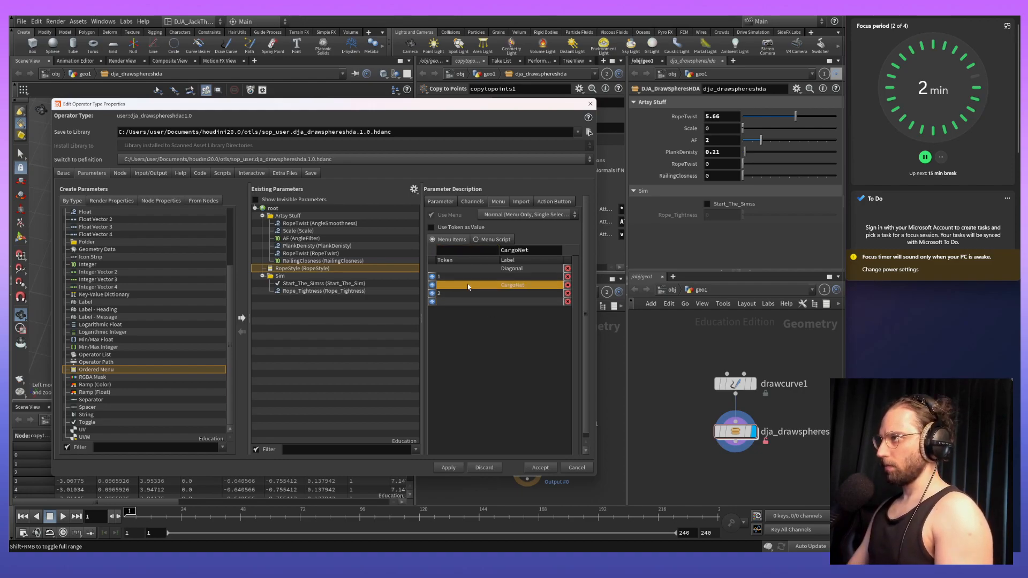
pyautogui.click(474, 250)
pyautogui.write('2')
pyautogui.press('Return')
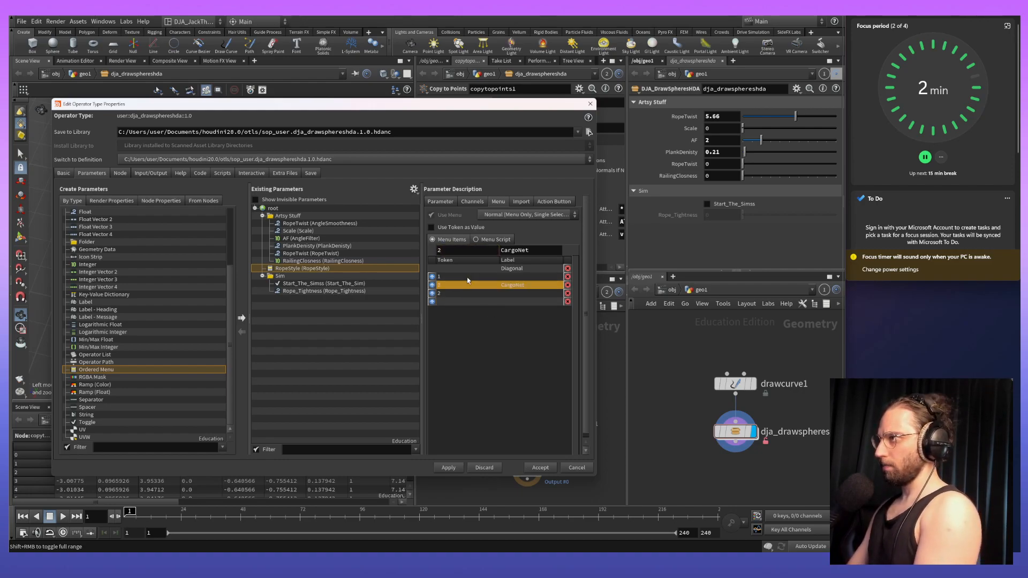
# Delete the two unlabelled rows with tokens 2 and 1 from the RopeStyle menu items.
pyautogui.click(457, 294)
pyautogui.click(569, 294)
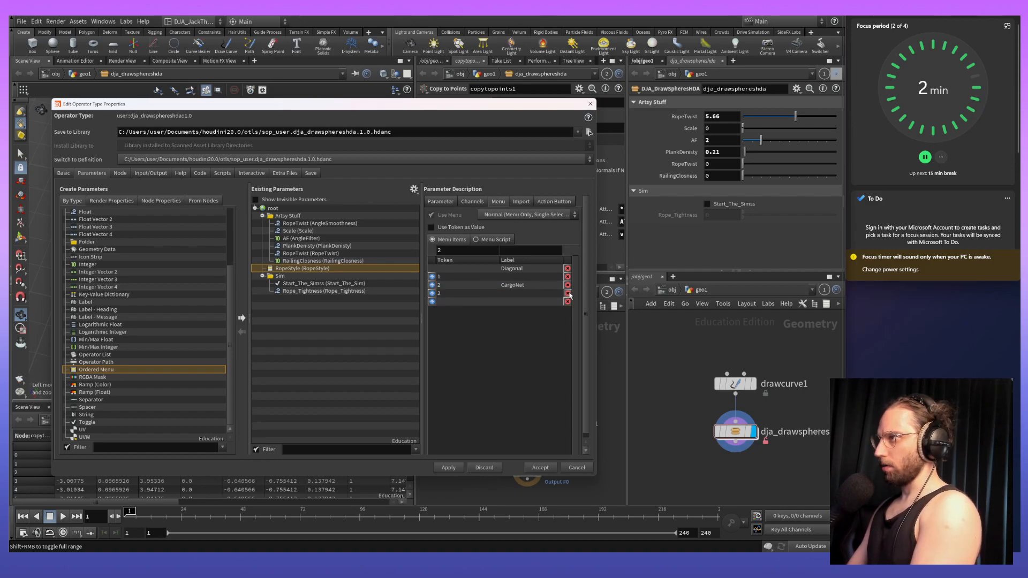
pyautogui.click(469, 277)
pyautogui.click(568, 277)
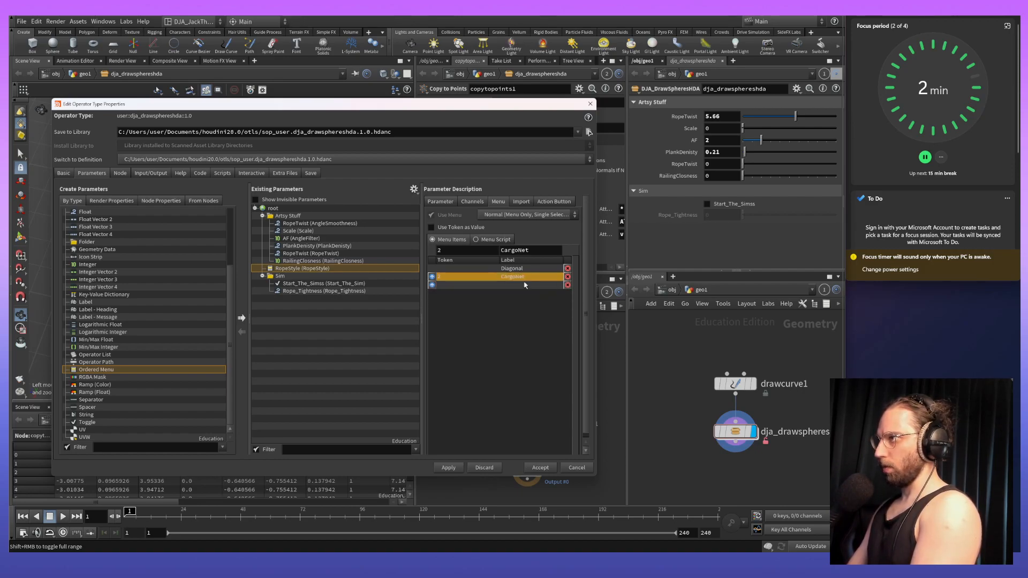
# Set the Diagonal menu item's token to 1.
pyautogui.click(466, 268)
pyautogui.click(468, 251)
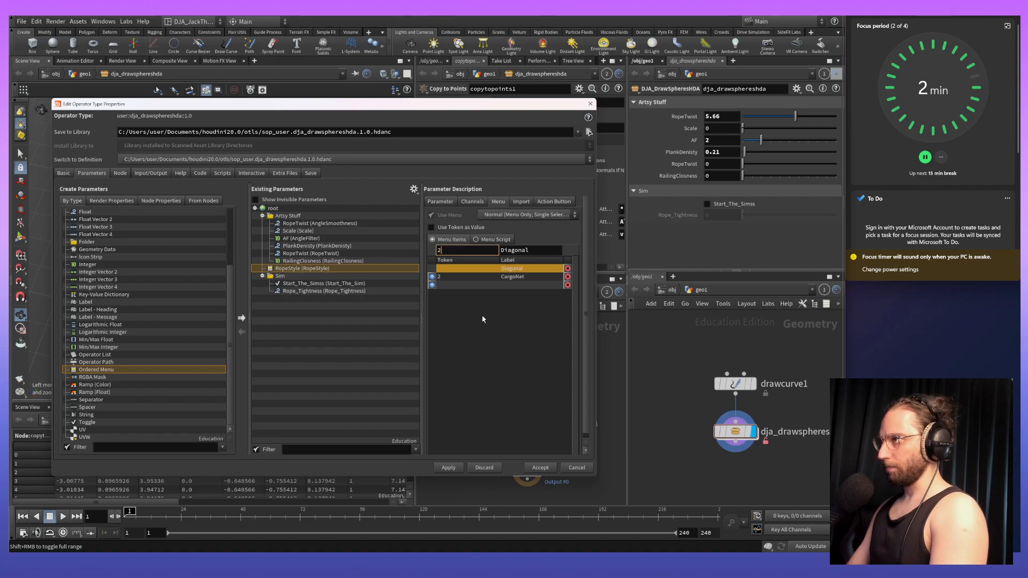
pyautogui.write('1')
pyautogui.press('Return')
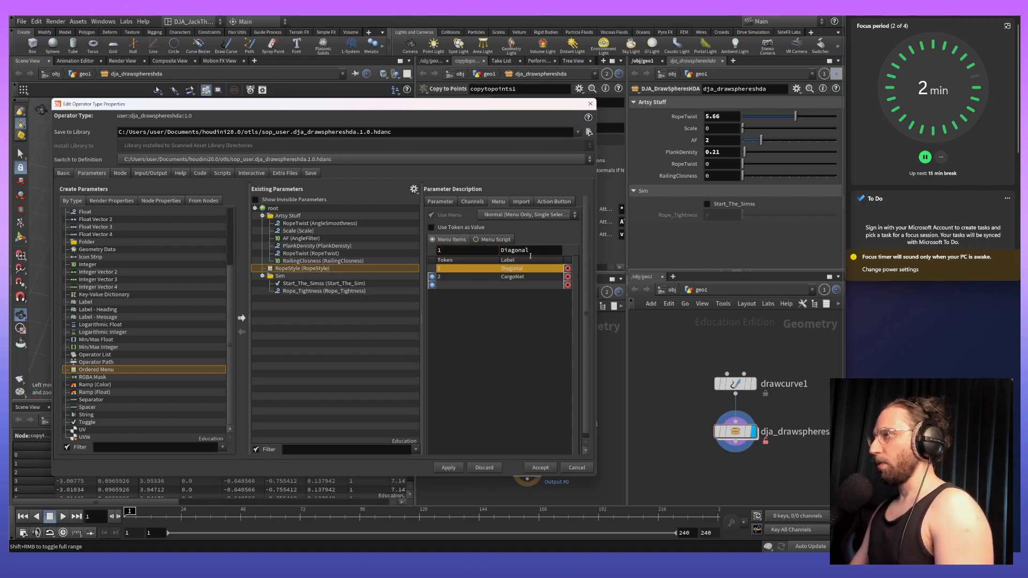
# Move the type properties window clear of the node's parameters, apply the changes and check the RopeStyle menu's options.
pyautogui.moveTo(538, 110); pyautogui.dragTo(481, 79)
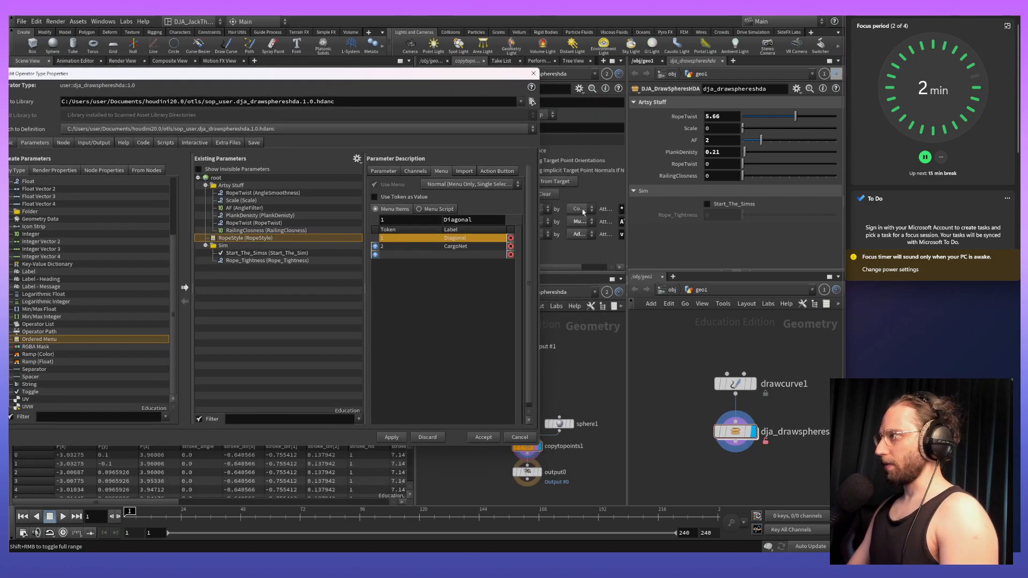
pyautogui.moveTo(380, 78); pyautogui.dragTo(258, 53)
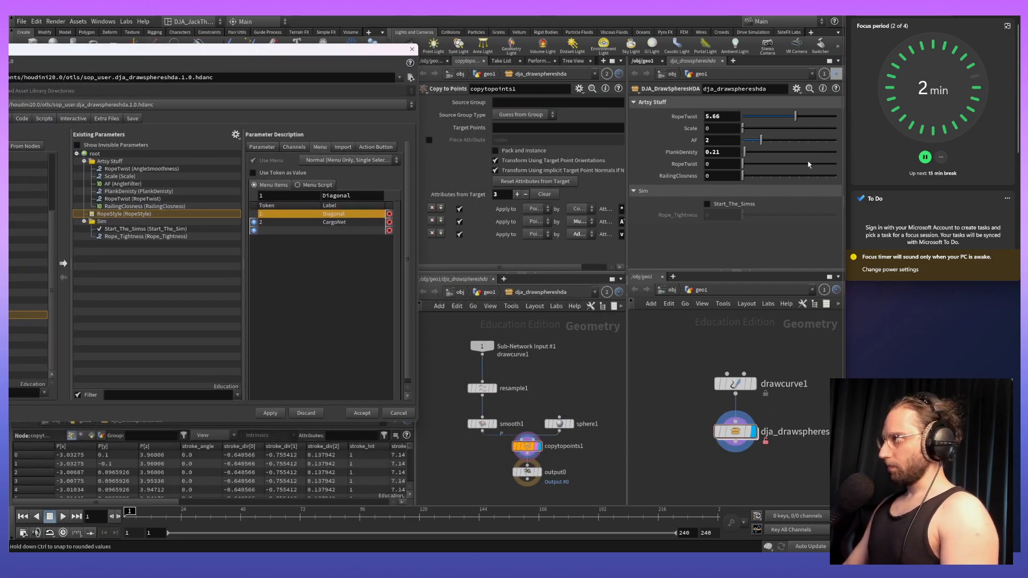
pyautogui.click(271, 414)
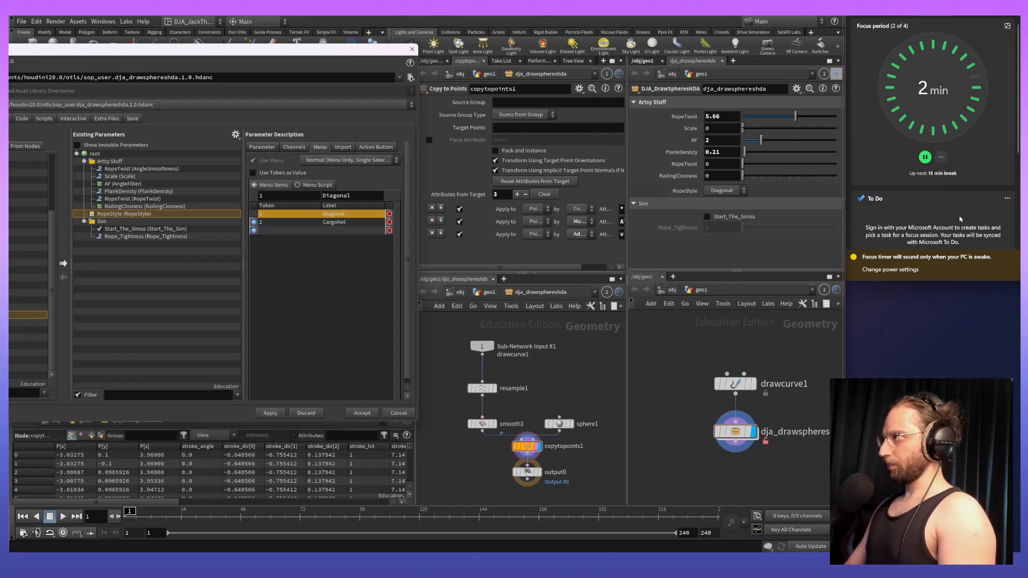
pyautogui.click(722, 191)
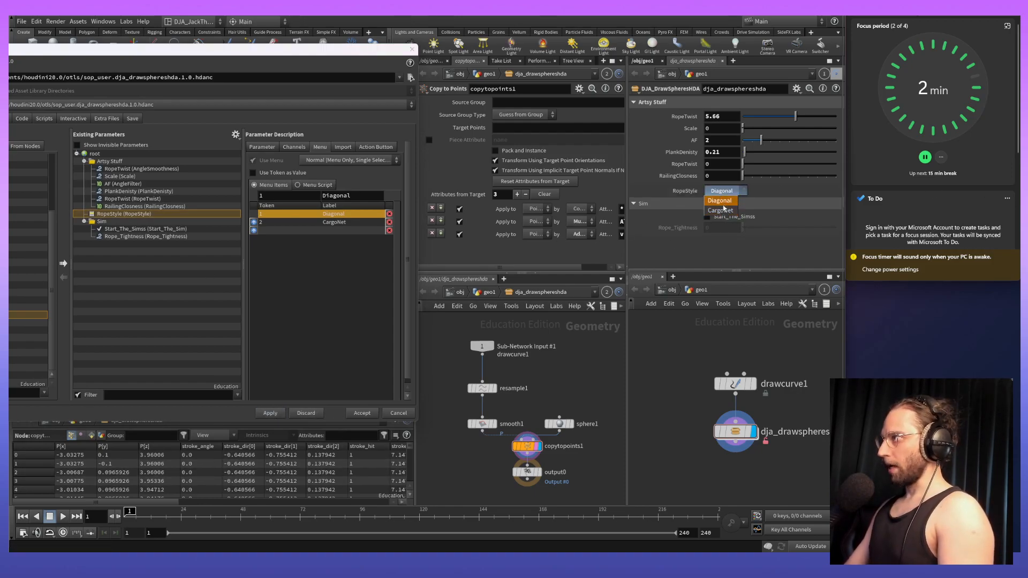
pyautogui.click(755, 195)
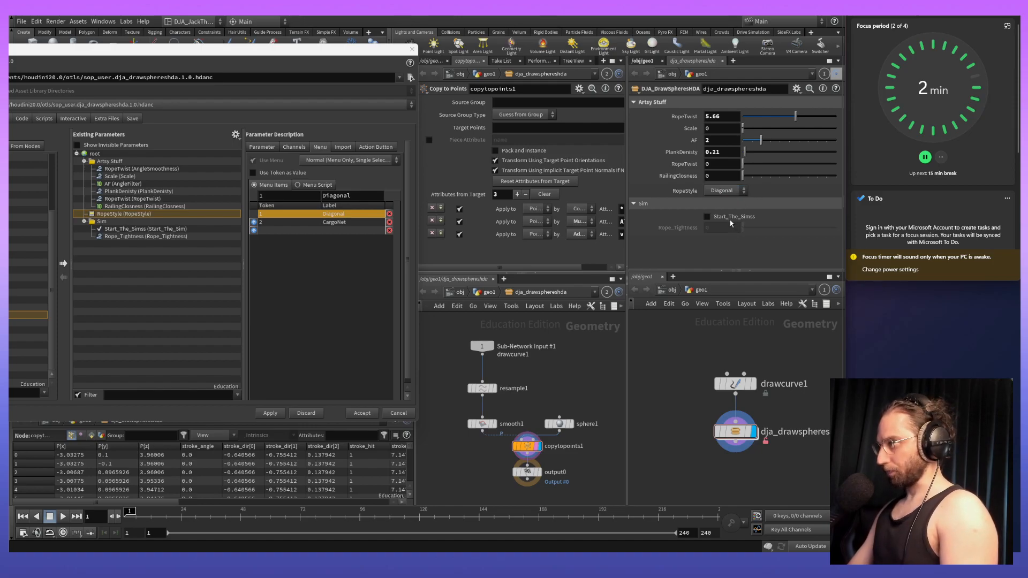
# Move the copytopoints1 and output0 nodes lower in the HDA network to make room below smooth1 and sphere1.
pyautogui.moveTo(546, 387); pyautogui.dragTo(554, 343, button='middle')
pyautogui.moveTo(501, 403); pyautogui.dragTo(565, 462)
pyautogui.moveTo(537, 405); pyautogui.dragTo(532, 451)
# Add a Switch node beside copytopoints1 and connect smooth1 and sphere1 as its inputs.
pyautogui.press('Tab')
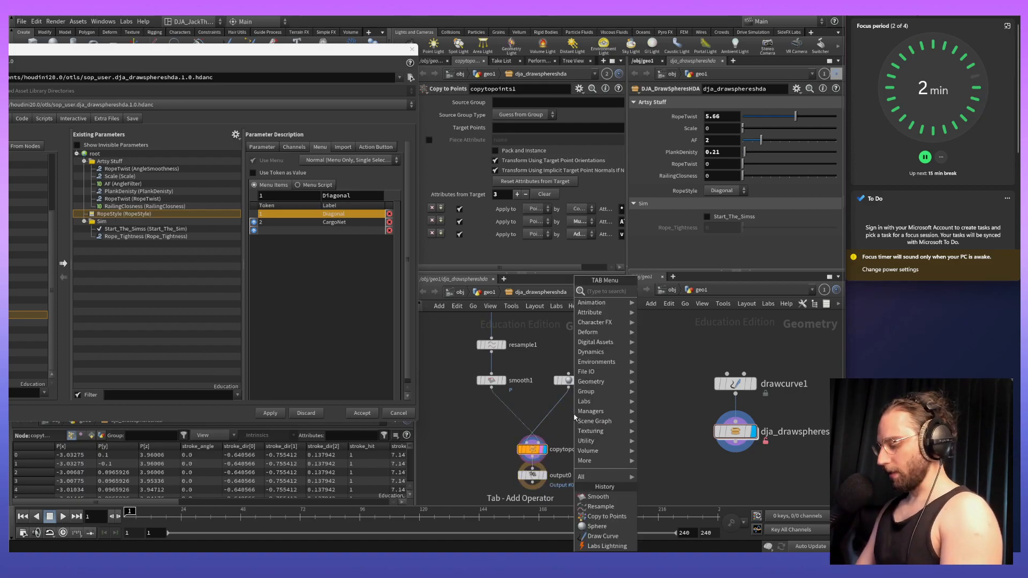
pyautogui.write('switch')
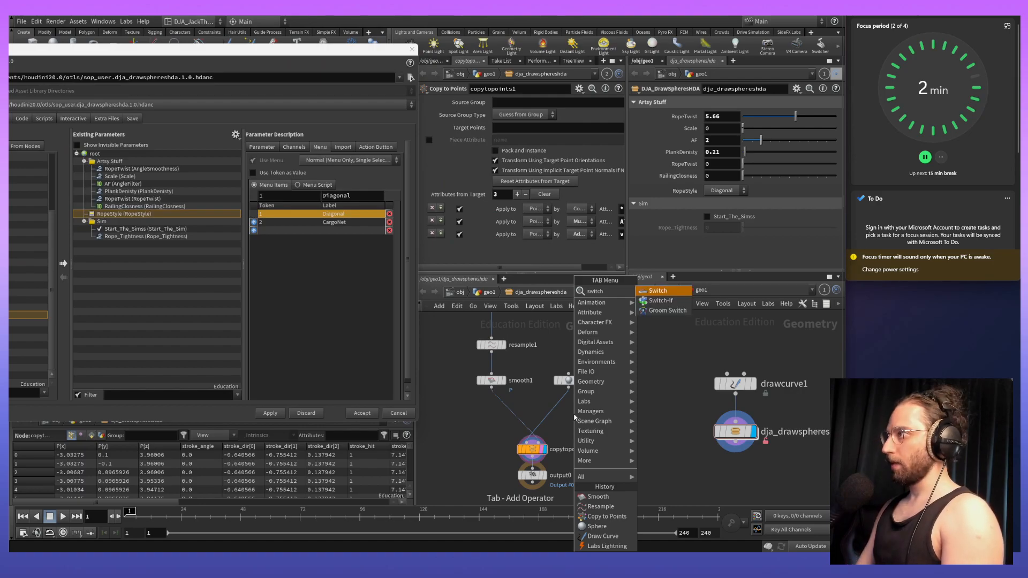
pyautogui.press('Return')
pyautogui.click(493, 426)
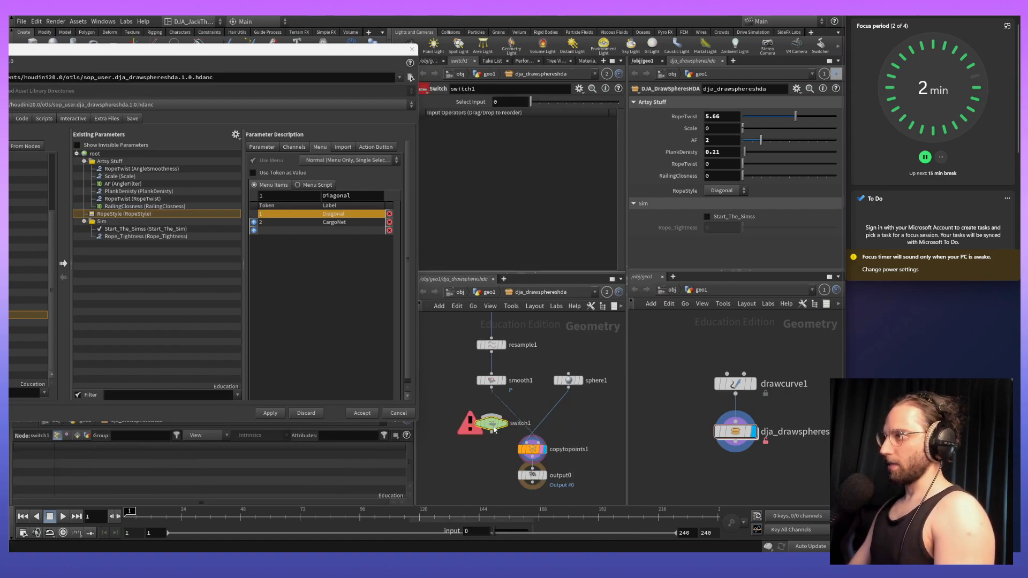
pyautogui.moveTo(491, 428)
pyautogui.mouseDown()
pyautogui.moveTo(531, 420)
pyautogui.moveTo(476, 436)
pyautogui.mouseUp()
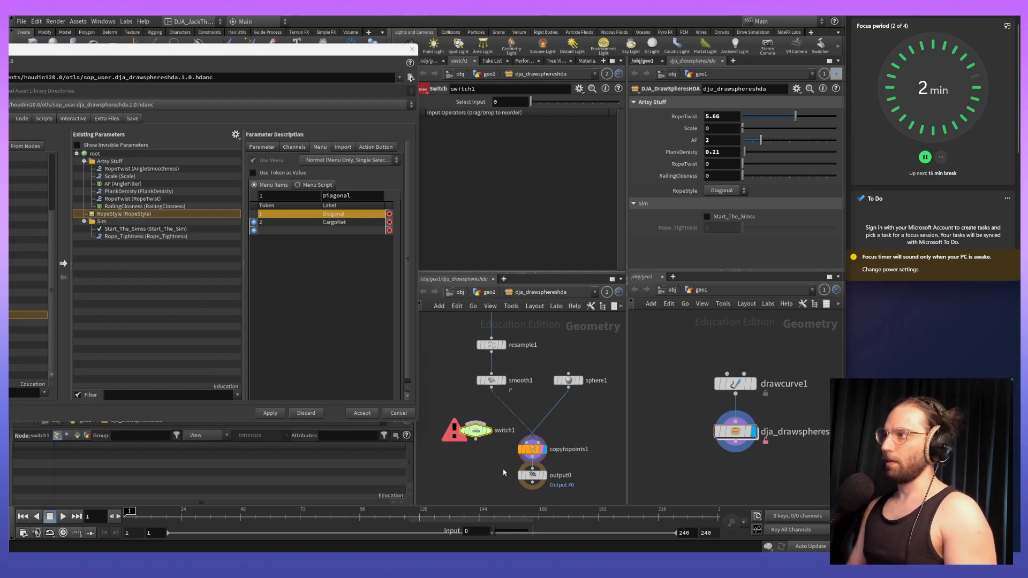
pyautogui.moveTo(491, 387); pyautogui.dragTo(475, 435)
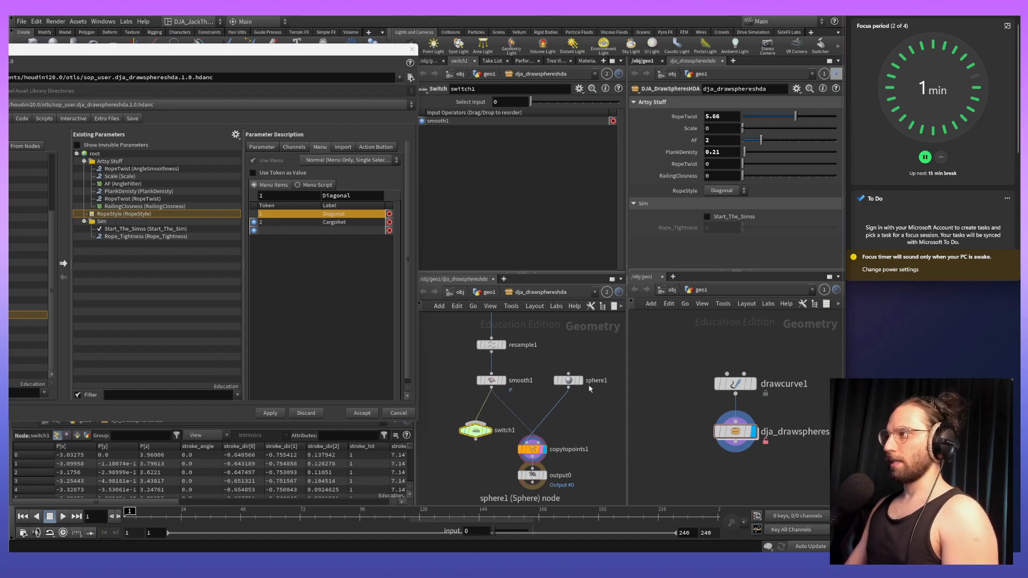
pyautogui.moveTo(569, 389); pyautogui.dragTo(475, 422)
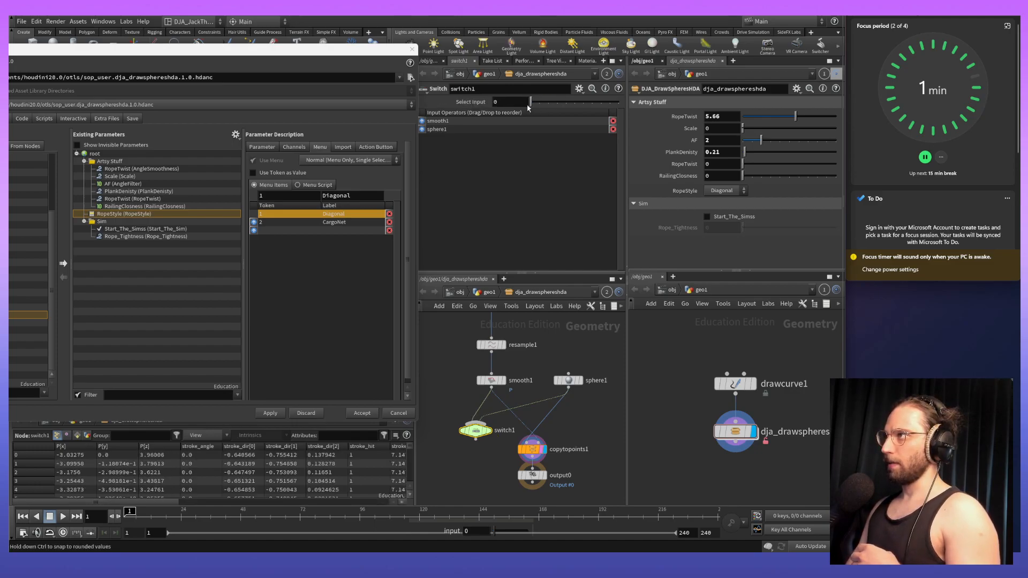
# Link the switch's Select Input to the HDA's RopeStyle parameter with a relative channel reference.
pyautogui.click(725, 191)
pyautogui.click(723, 194)
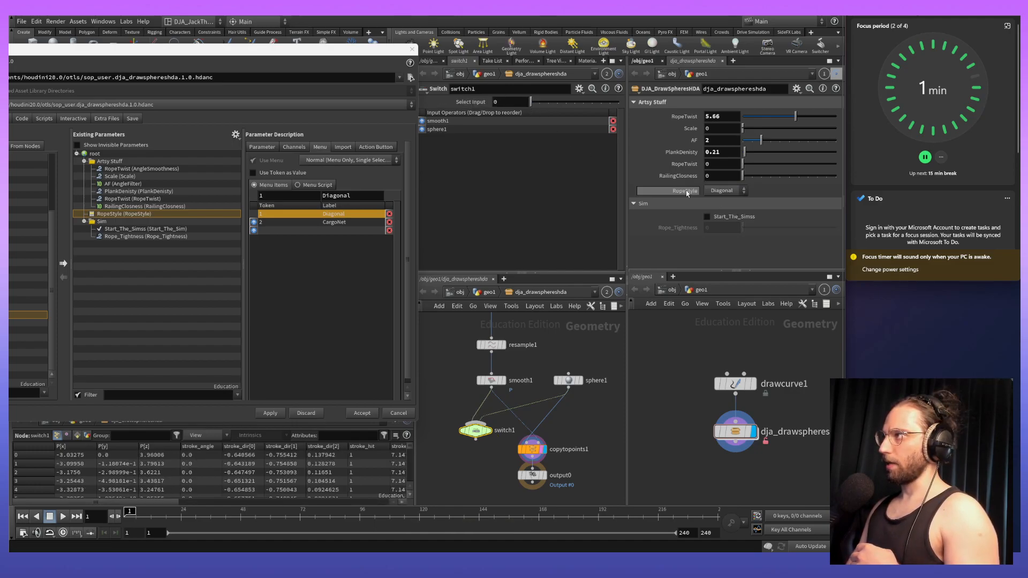
pyautogui.rightClick(459, 102)
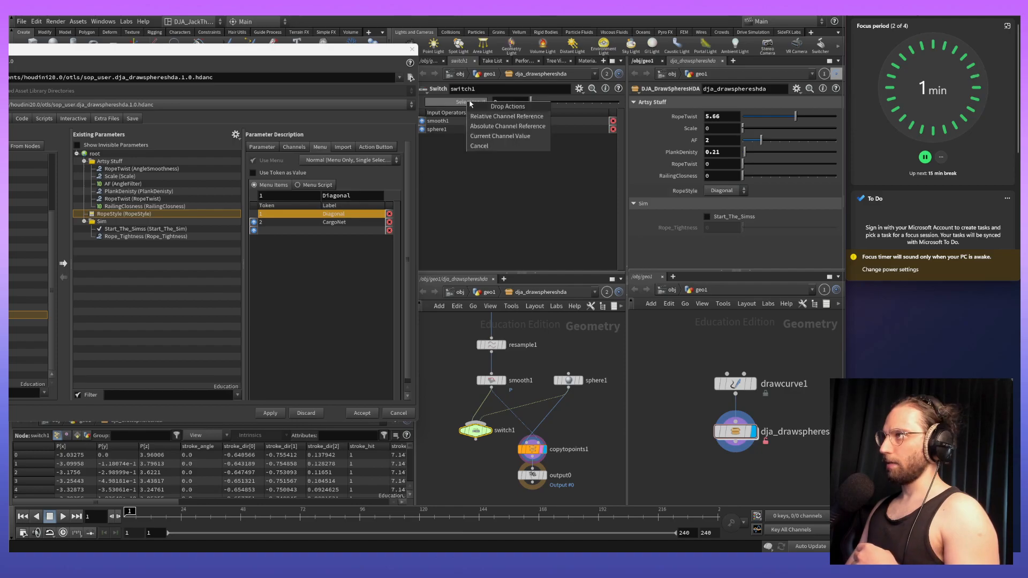
pyautogui.click(514, 117)
# Choose CargoNet as the RopeStyle, check the switch's evaluated Select Input and delete the Switch node.
pyautogui.click(720, 191)
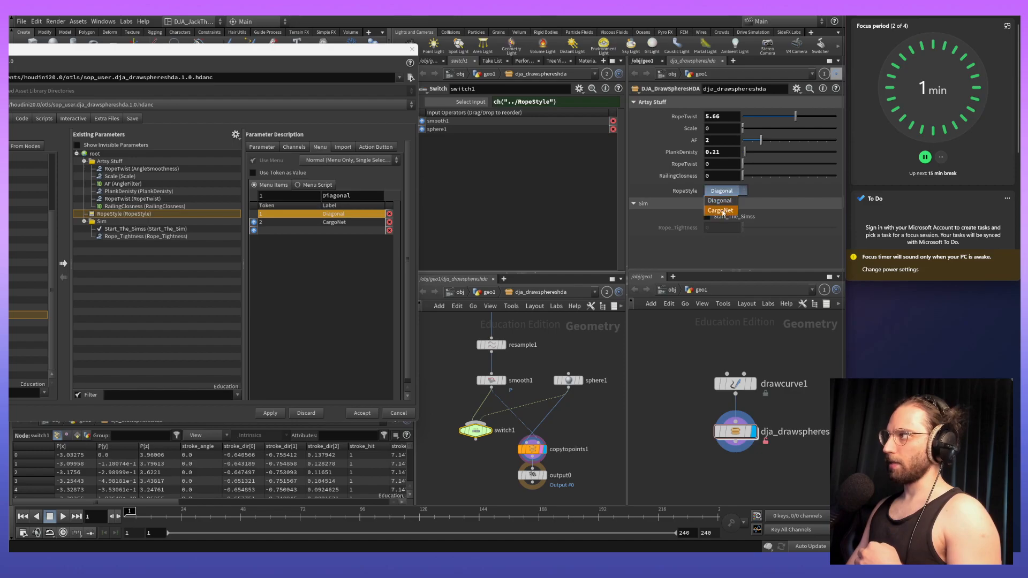
pyautogui.click(720, 209)
pyautogui.click(464, 102)
pyautogui.moveTo(541, 102); pyautogui.dragTo(540, 102)
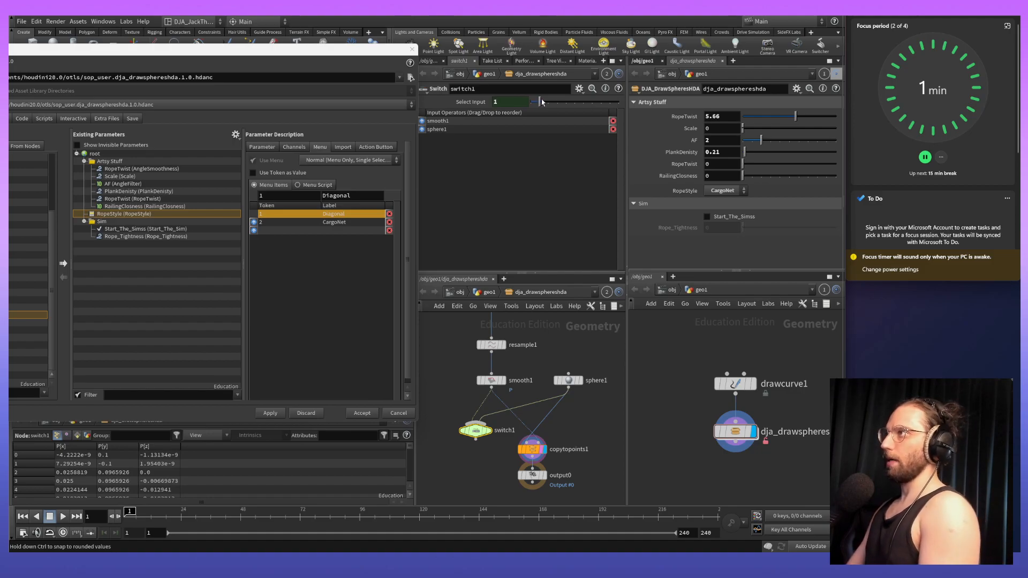
pyautogui.press('Delete')
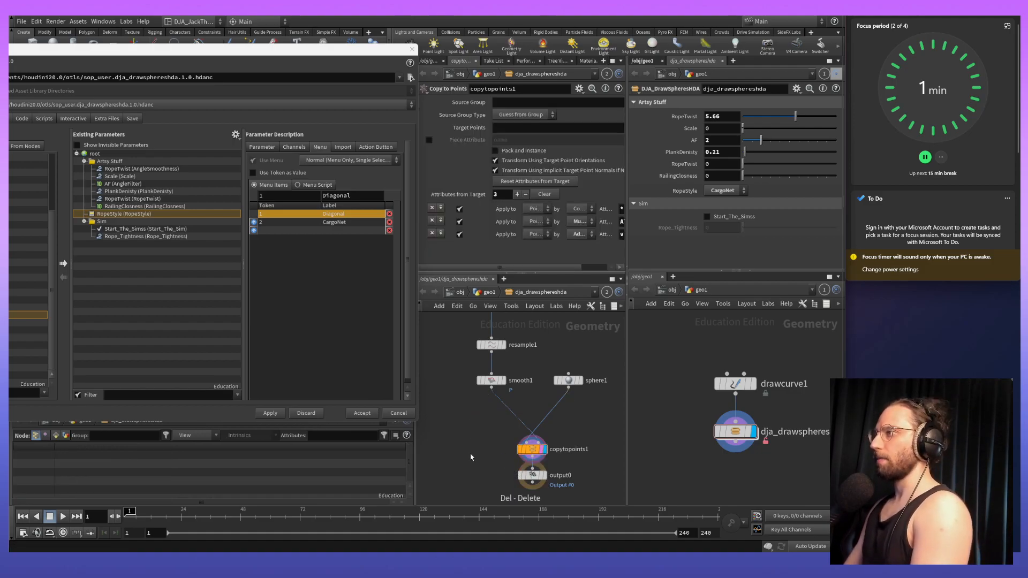
# Show the RopeStyle parameter's general description settings in the type properties.
pyautogui.click(262, 147)
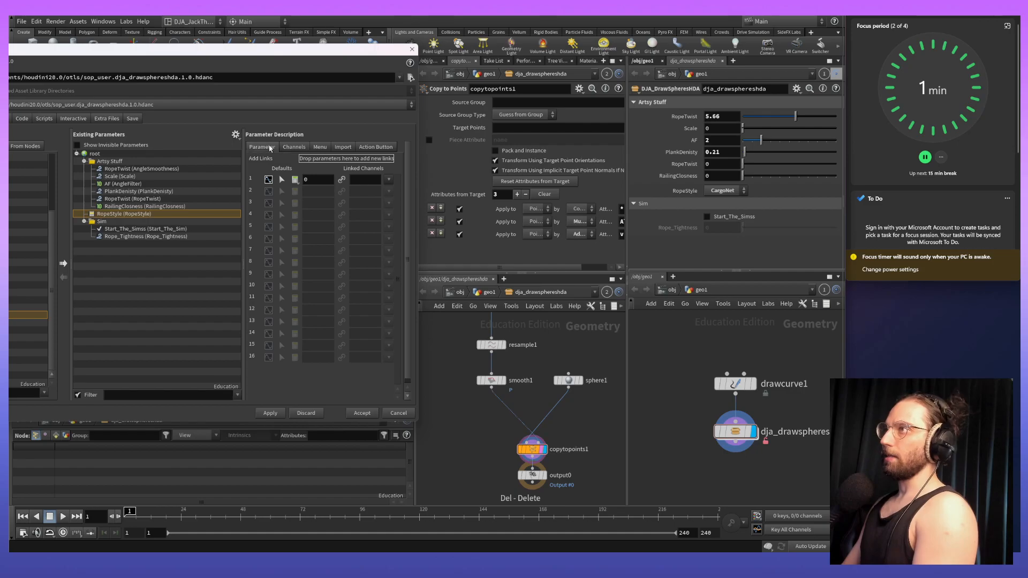